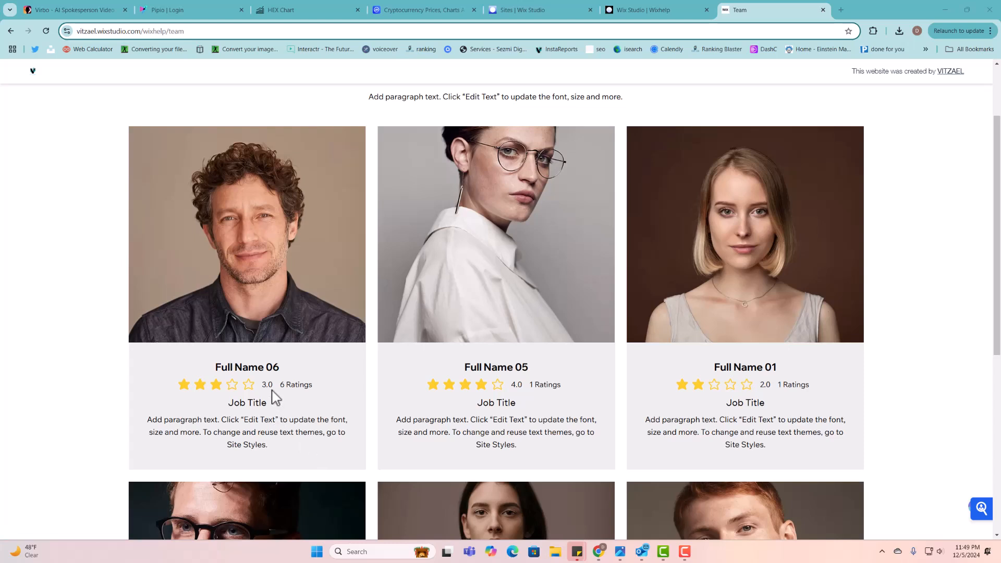
- Browse the Team page cards, highlighting Full Name 06's 3.0 rating
{"action": "left_click_drag", "start_coordinate": [271, 390], "coordinate": [295, 395]}
{"action": "left_click", "coordinate": [280, 387]}
{"action": "scroll", "coordinate": [343, 386], "scroll_direction": "down", "scroll_amount": 2}
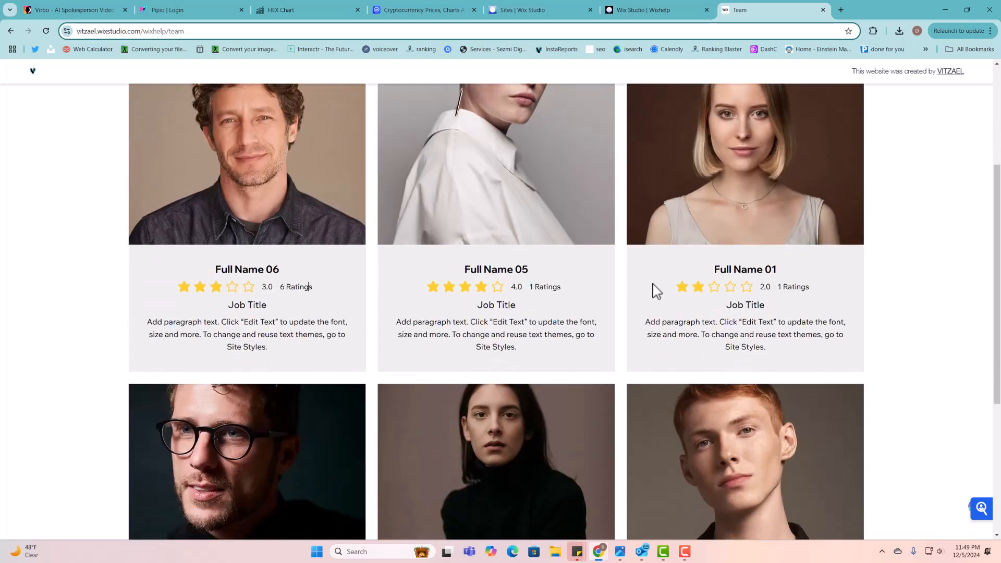
{"action": "double_click", "coordinate": [267, 287]}
{"action": "scroll", "coordinate": [327, 300], "scroll_direction": "up", "scroll_amount": 3}
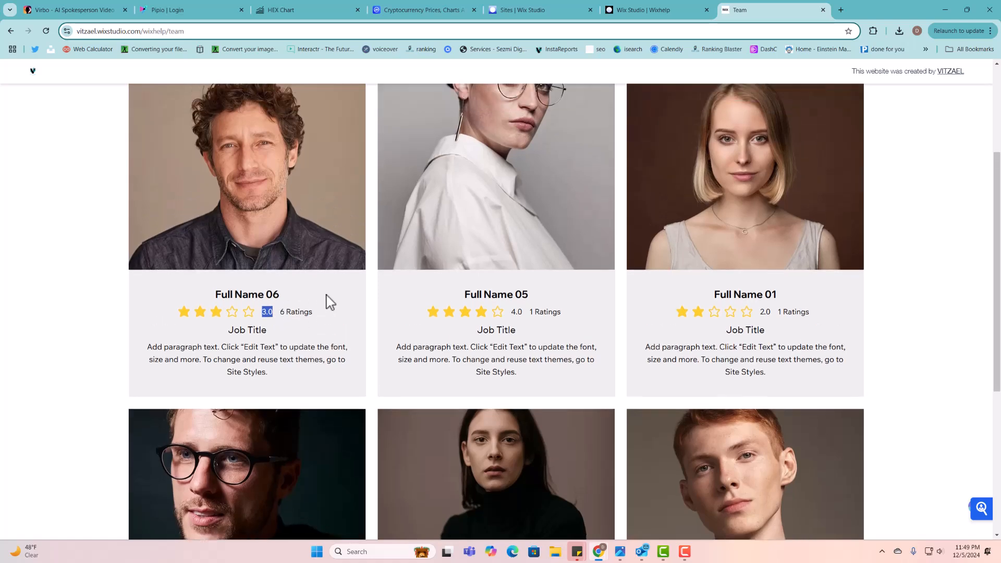
{"action": "scroll", "coordinate": [709, 339], "scroll_direction": "down", "scroll_amount": 3}
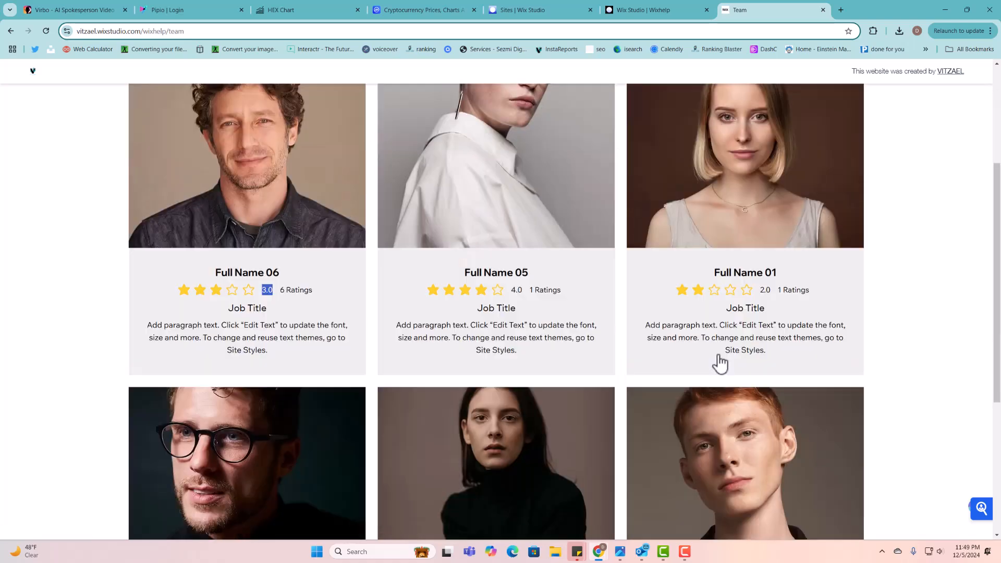
{"action": "scroll", "coordinate": [782, 368], "scroll_direction": "up", "scroll_amount": 3}
{"action": "scroll", "coordinate": [852, 413], "scroll_direction": "down", "scroll_amount": 2}
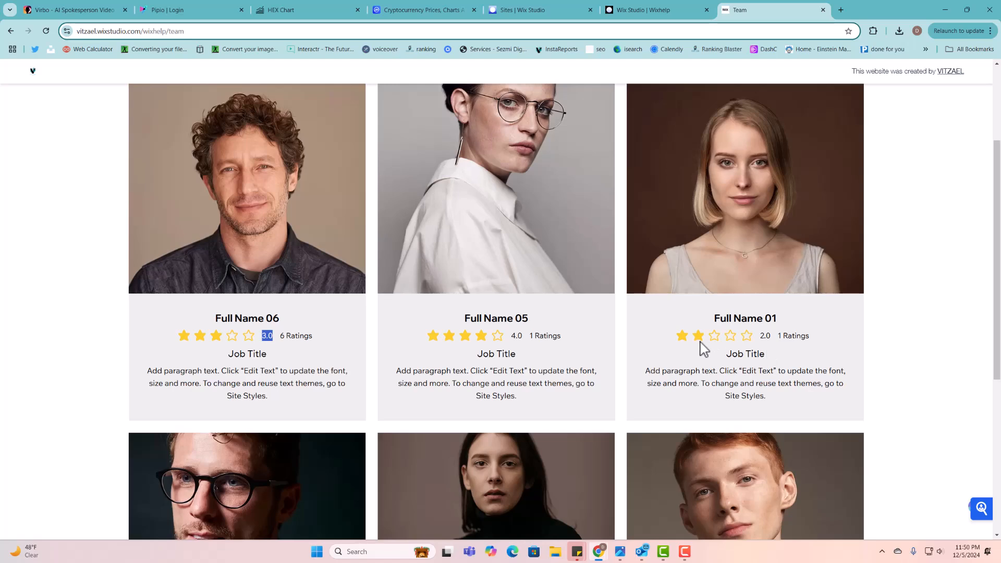
{"action": "scroll", "coordinate": [292, 313], "scroll_direction": "up", "scroll_amount": 3}
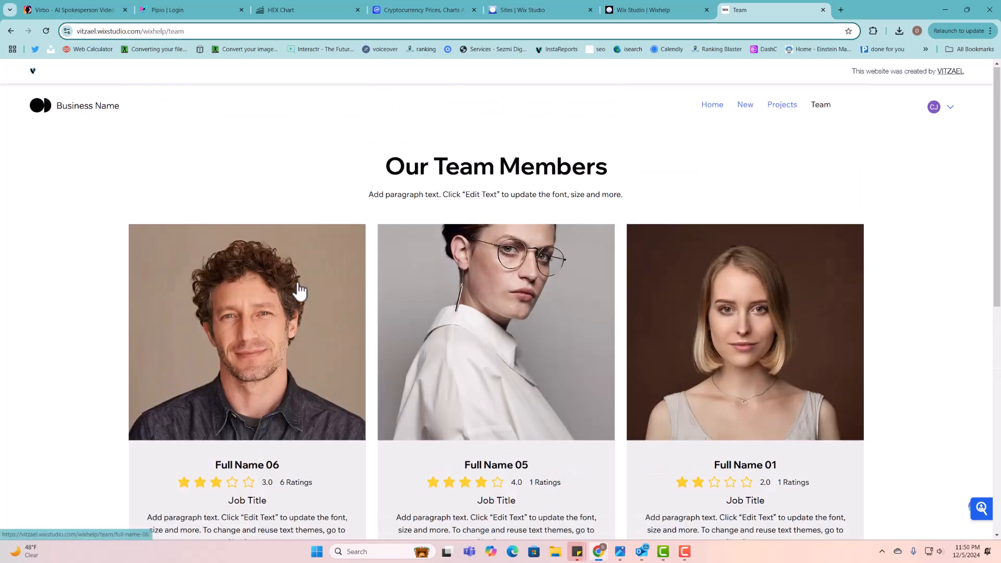
{"action": "left_click_drag", "start_coordinate": [403, 167], "coordinate": [685, 175]}
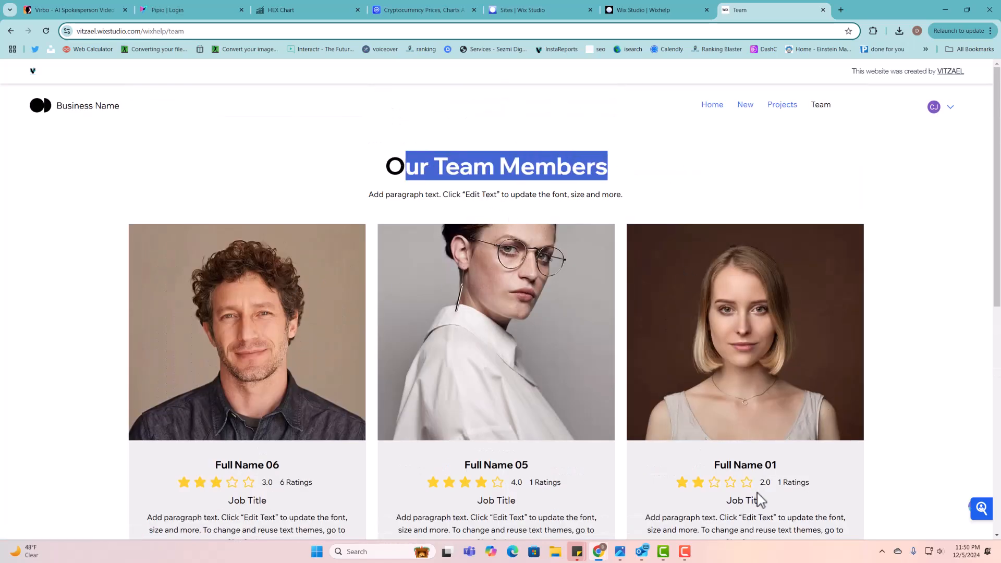
{"action": "scroll", "coordinate": [760, 501], "scroll_direction": "down", "scroll_amount": 4}
{"action": "scroll", "coordinate": [412, 329], "scroll_direction": "up", "scroll_amount": 3}
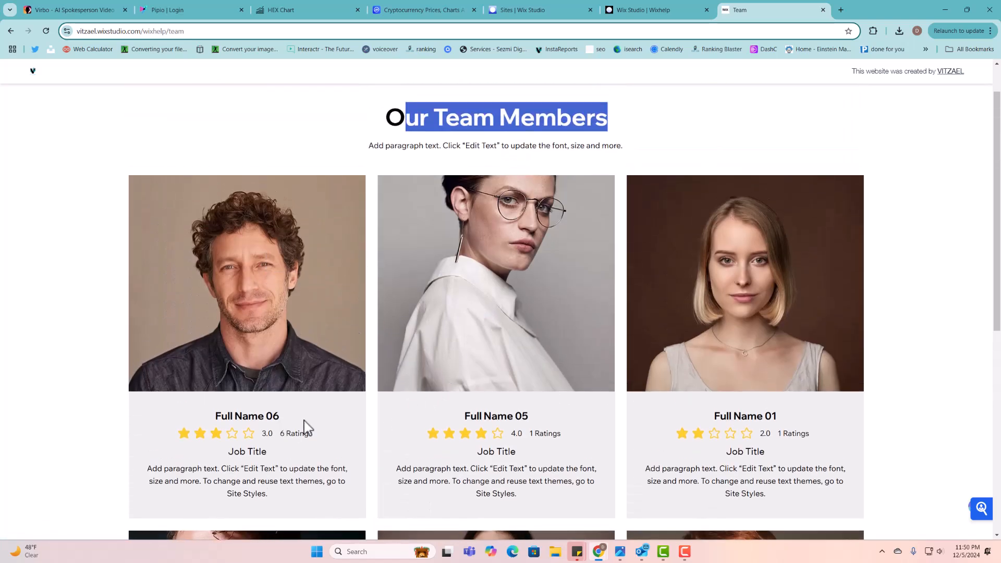
- Open Full Name 06's member page and scroll through its ratings count and reviews
{"action": "left_click", "coordinate": [243, 325]}
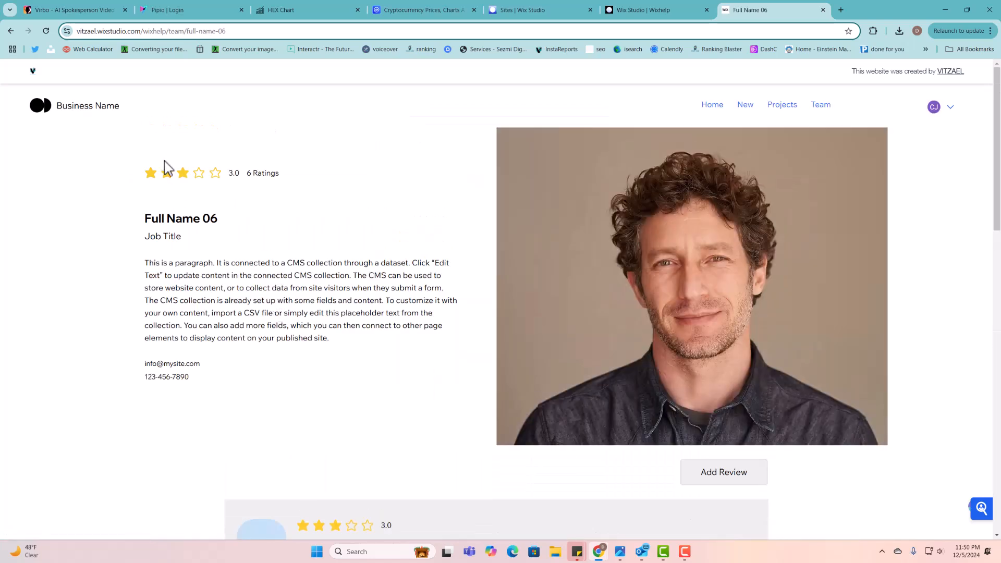
{"action": "left_click_drag", "start_coordinate": [245, 176], "coordinate": [284, 179]}
{"action": "scroll", "coordinate": [268, 197], "scroll_direction": "down", "scroll_amount": 6}
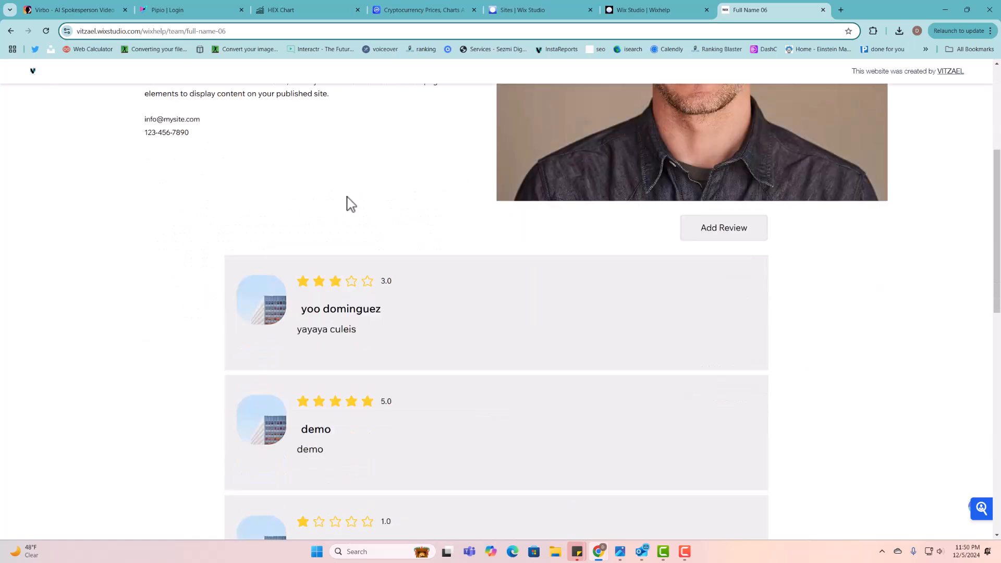
{"action": "scroll", "coordinate": [359, 284], "scroll_direction": "down", "scroll_amount": 9}
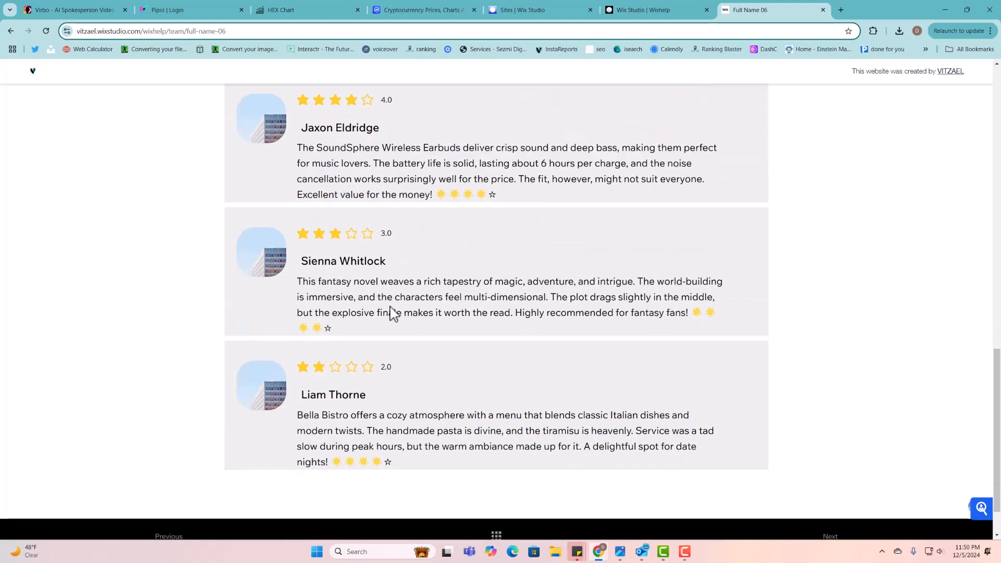
{"action": "scroll", "coordinate": [393, 315], "scroll_direction": "up", "scroll_amount": 5}
{"action": "scroll", "coordinate": [395, 317], "scroll_direction": "up", "scroll_amount": 7}
{"action": "scroll", "coordinate": [442, 358], "scroll_direction": "down", "scroll_amount": 5}
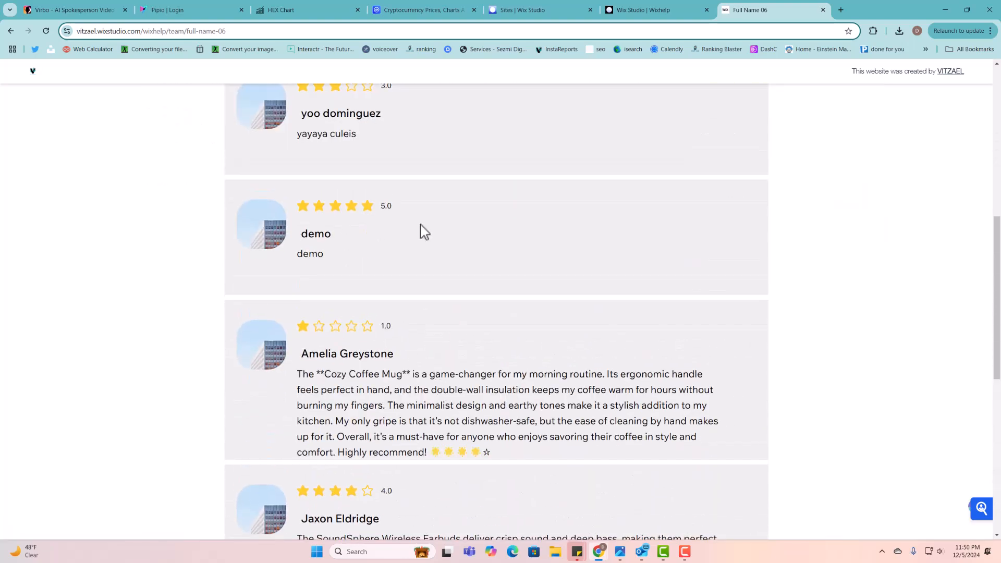
{"action": "scroll", "coordinate": [420, 230], "scroll_direction": "up", "scroll_amount": 4}
{"action": "scroll", "coordinate": [424, 414], "scroll_direction": "down", "scroll_amount": 2}
{"action": "scroll", "coordinate": [521, 410], "scroll_direction": "up", "scroll_amount": 2}
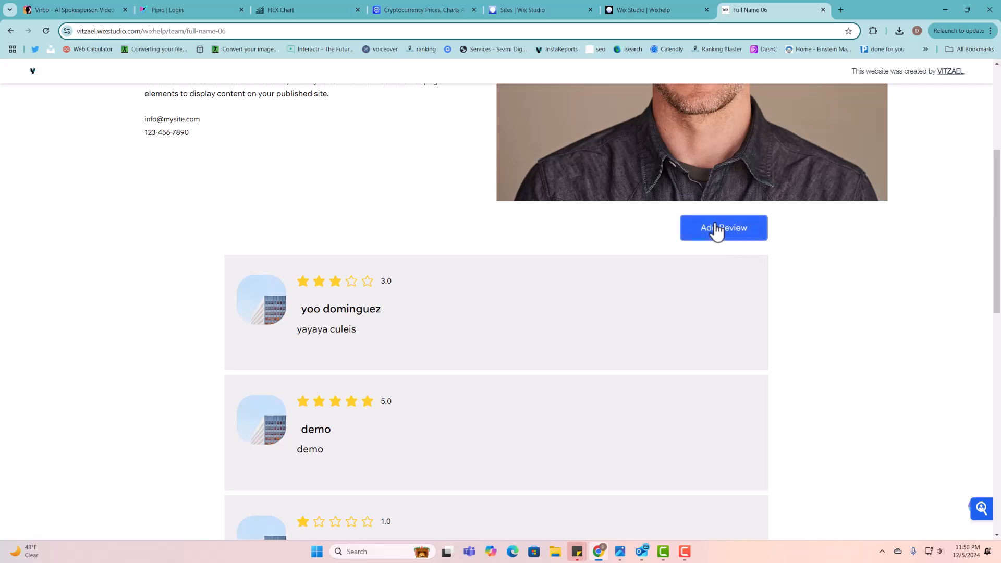
- Open the Add Review form, give 4 stars, and enter the reviewer's full name and email
{"action": "left_click", "coordinate": [716, 239]}
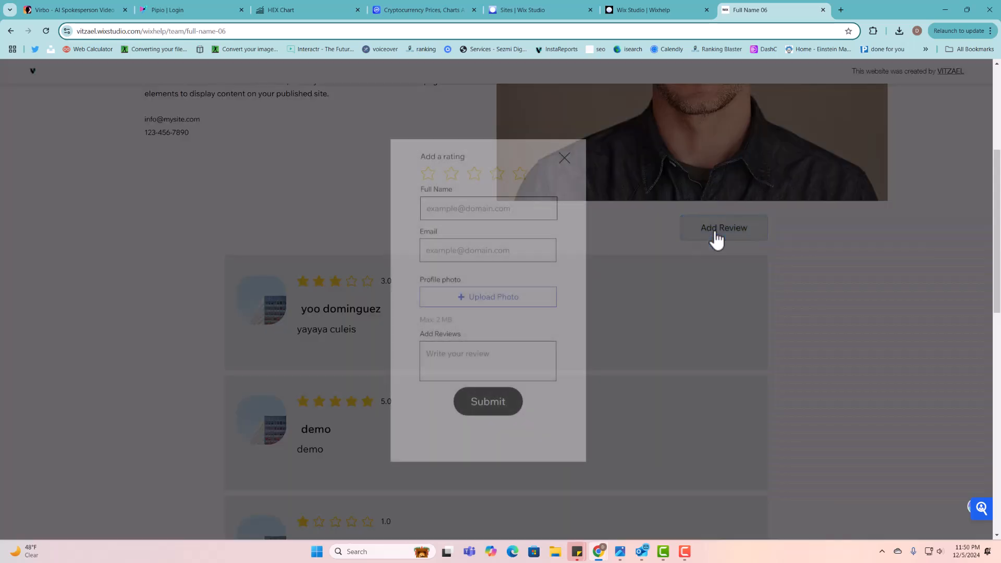
{"action": "left_click", "coordinate": [494, 177]}
{"action": "left_click", "coordinate": [497, 207]}
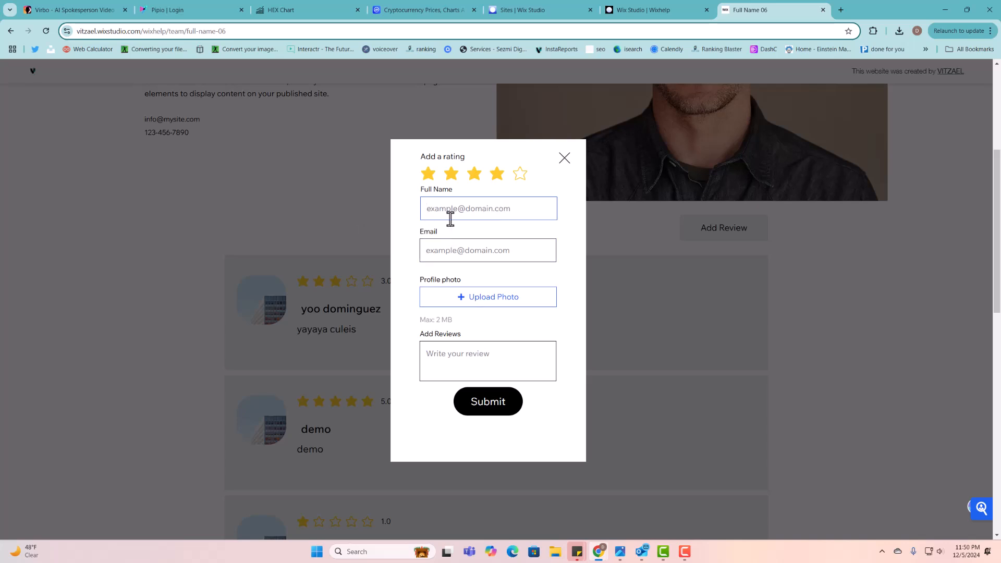
{"action": "type", "text": "DEMO NAME"}
{"action": "left_click", "coordinate": [445, 255]}
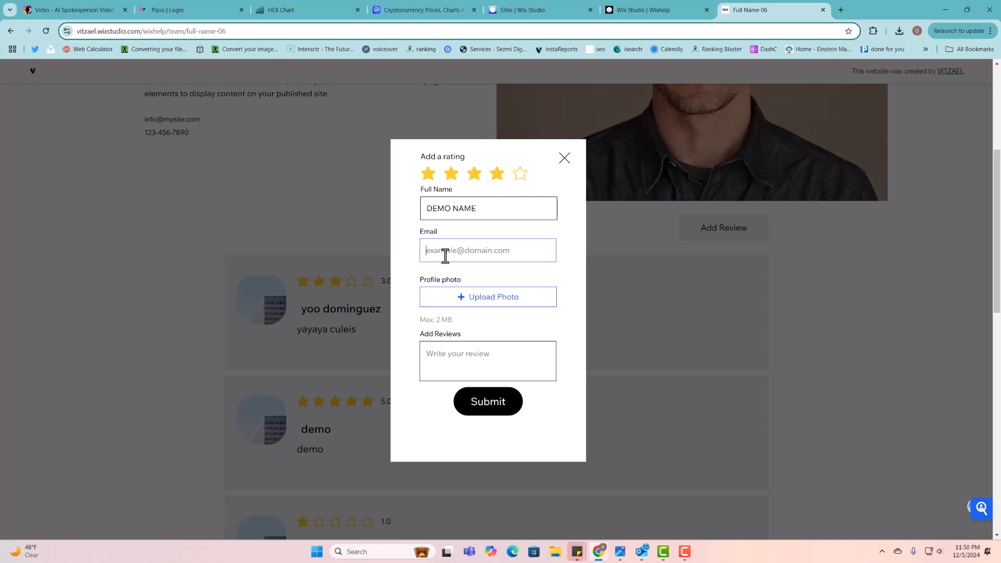
{"action": "type", "text": "DEMO@DEMOS10.COM"}
- Upload the graffiti profile photo, write 'HEY LOVE THIS SERVICE', and submit the review
{"action": "left_click", "coordinate": [495, 301]}
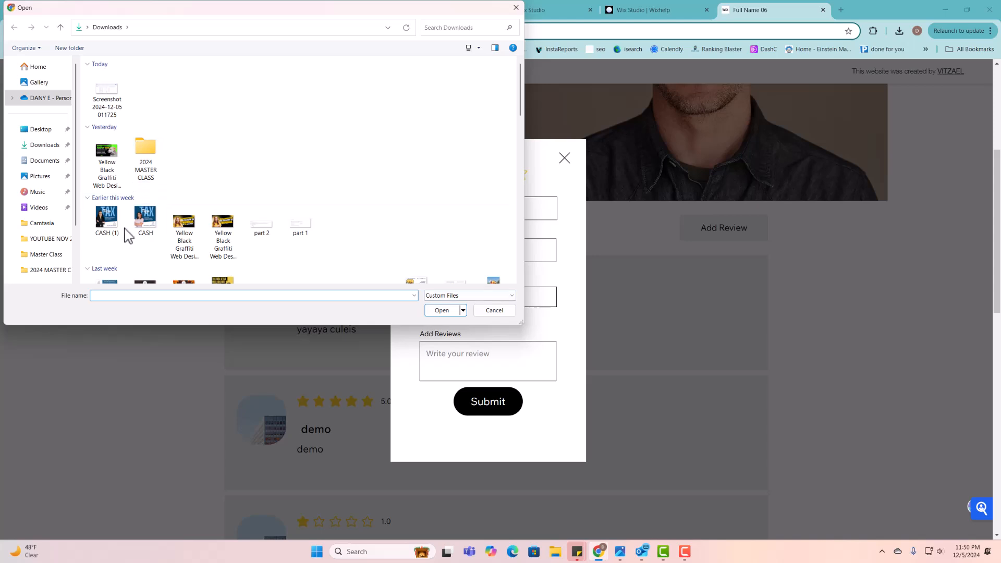
{"action": "left_click", "coordinate": [223, 226]}
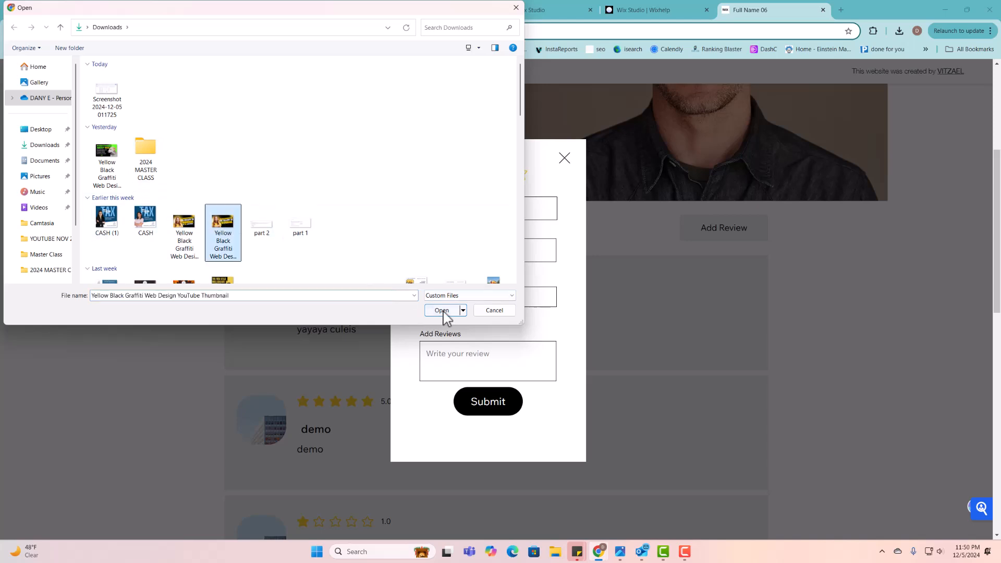
{"action": "left_click", "coordinate": [442, 310]}
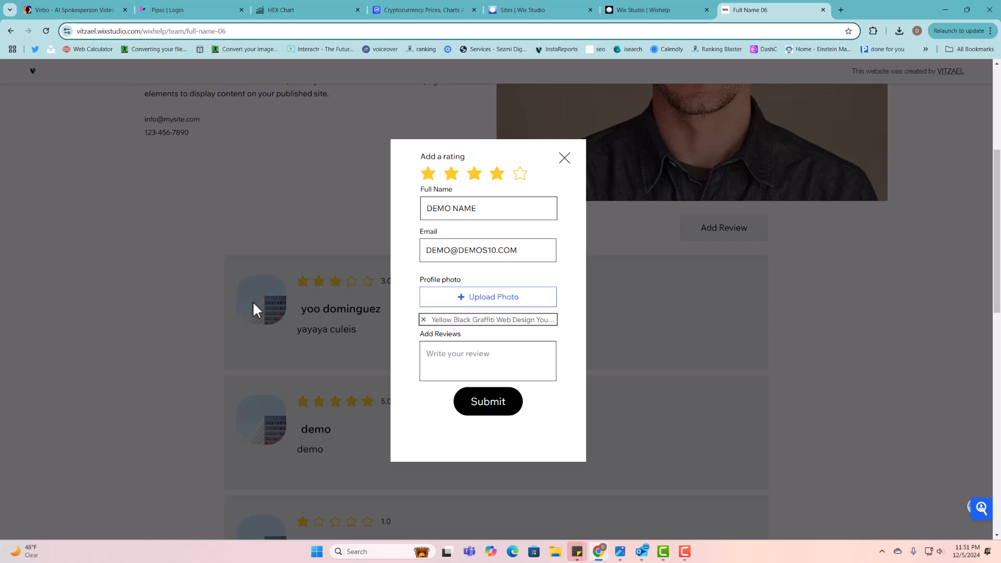
{"action": "left_click", "coordinate": [516, 348]}
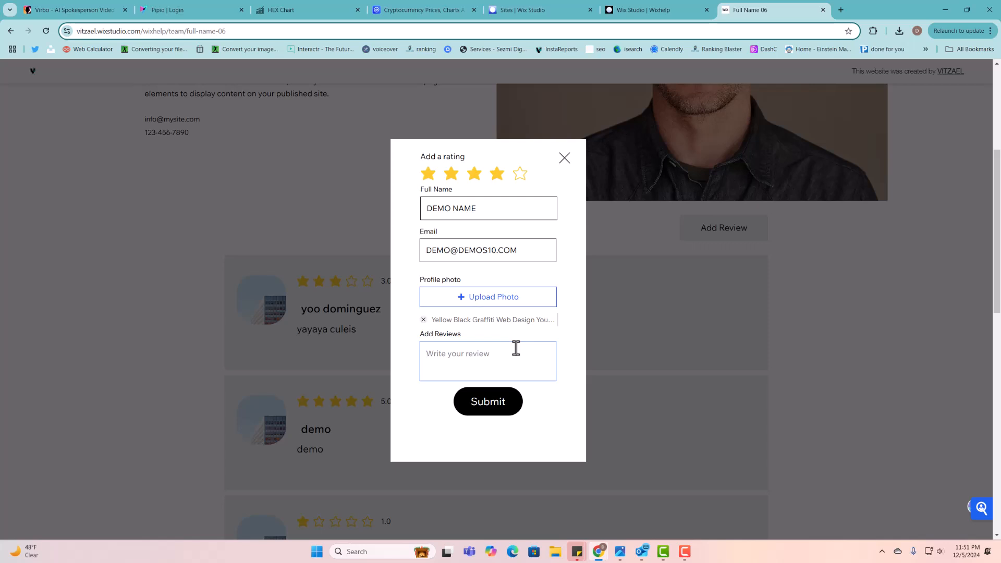
{"action": "type", "text": "HEY LOVE THIS SERVICE"}
{"action": "left_click", "coordinate": [501, 405]}
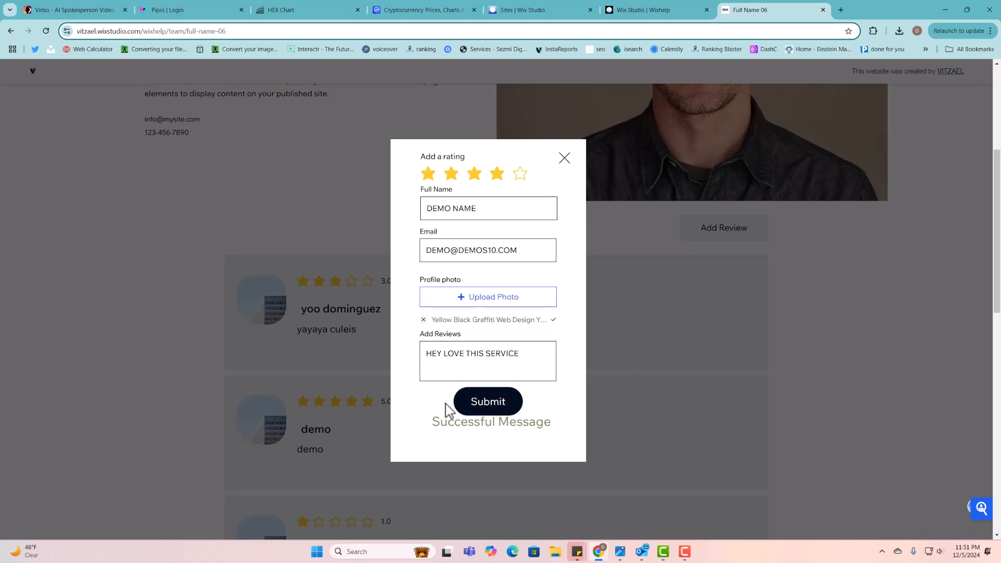
{"action": "left_click_drag", "start_coordinate": [453, 423], "coordinate": [564, 430]}
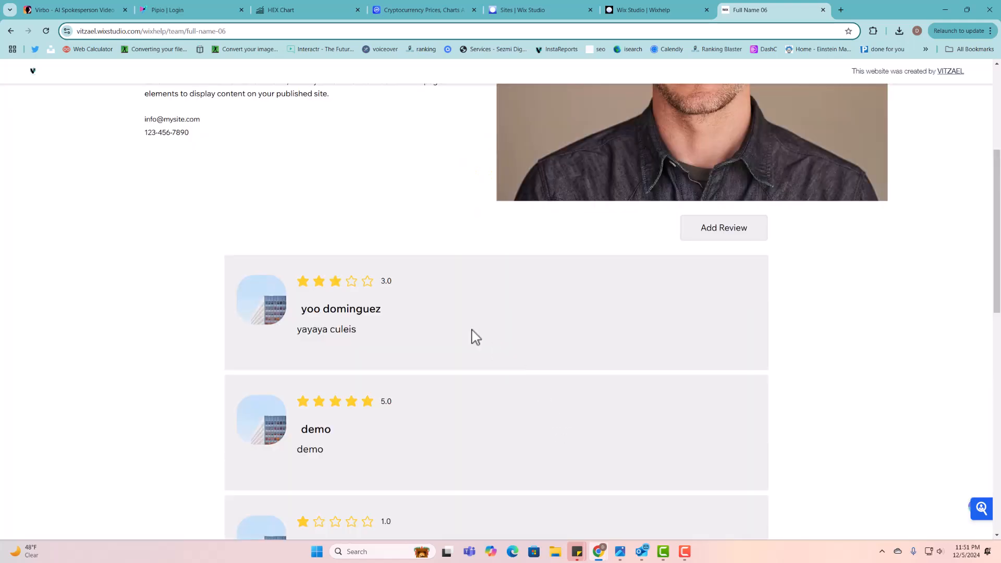
- Reload Full Name 06's page and check the newly added review card
{"action": "scroll", "coordinate": [429, 292], "scroll_direction": "up", "scroll_amount": 5}
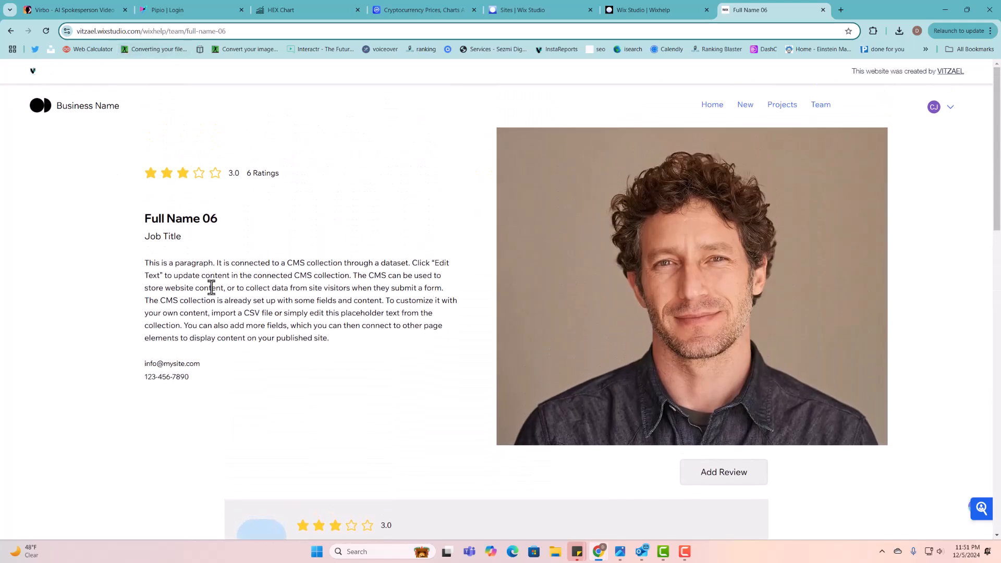
{"action": "scroll", "coordinate": [211, 287], "scroll_direction": "down", "scroll_amount": 3}
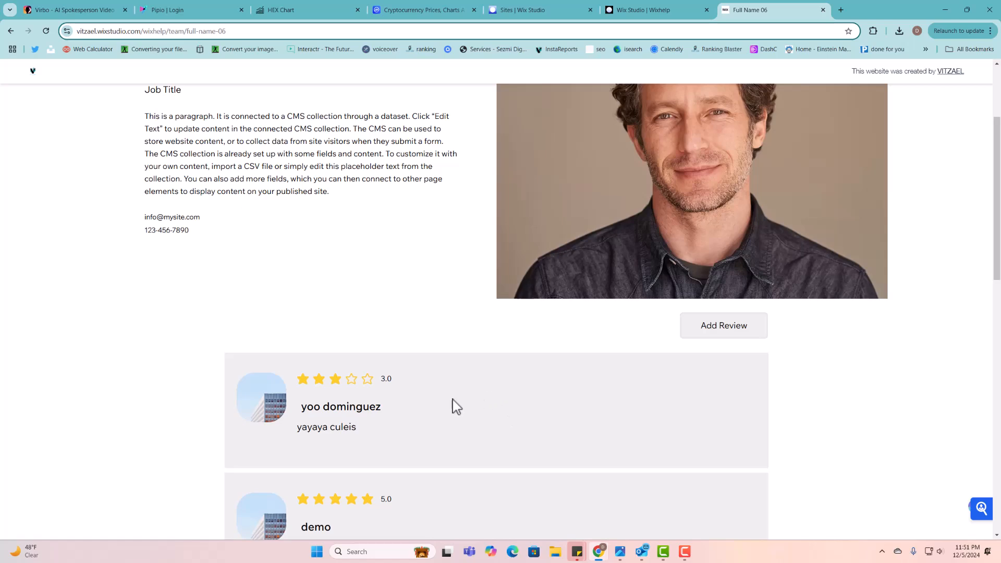
{"action": "left_click", "coordinate": [45, 31]}
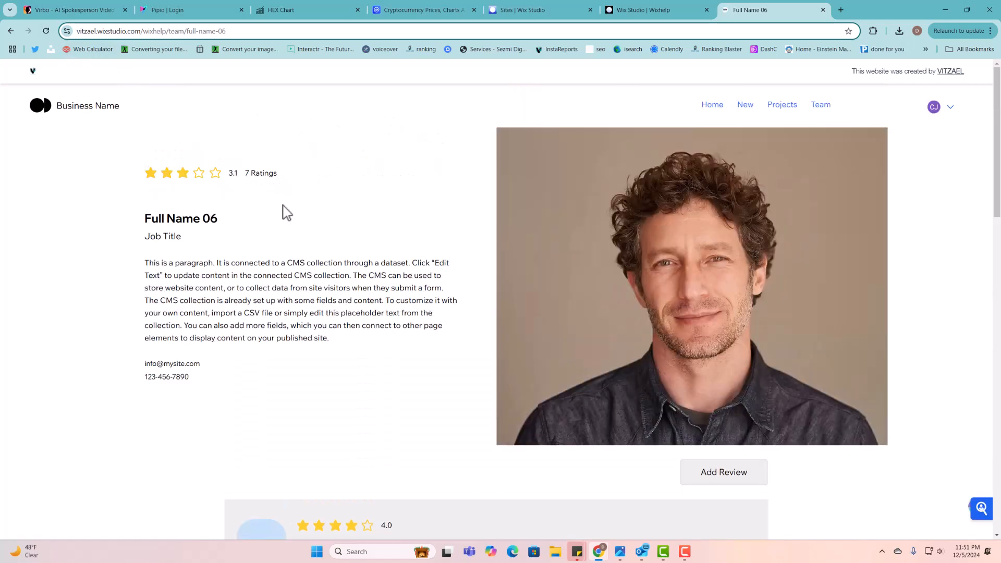
{"action": "scroll", "coordinate": [275, 317], "scroll_direction": "down", "scroll_amount": 8}
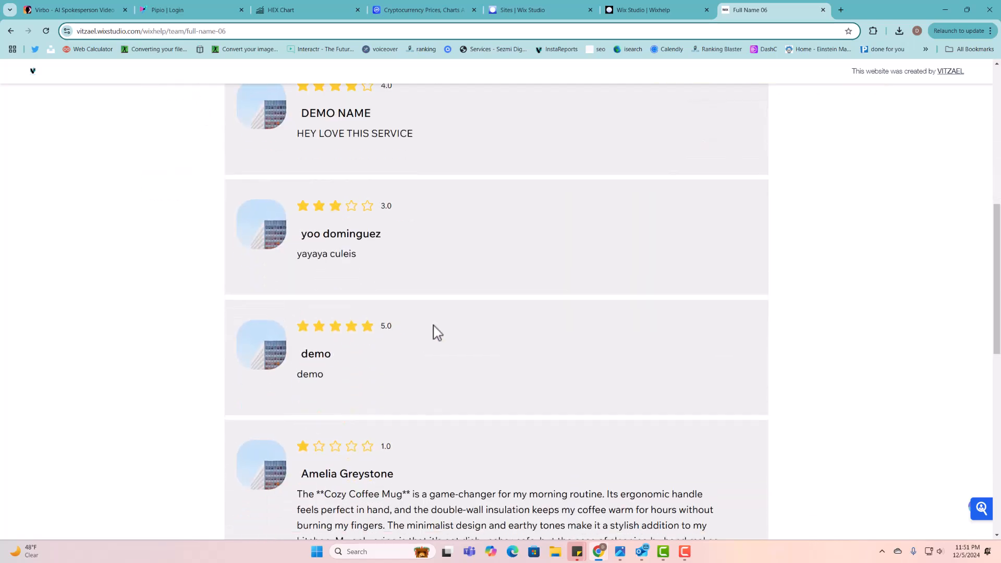
{"action": "scroll", "coordinate": [437, 333], "scroll_direction": "up", "scroll_amount": 4}
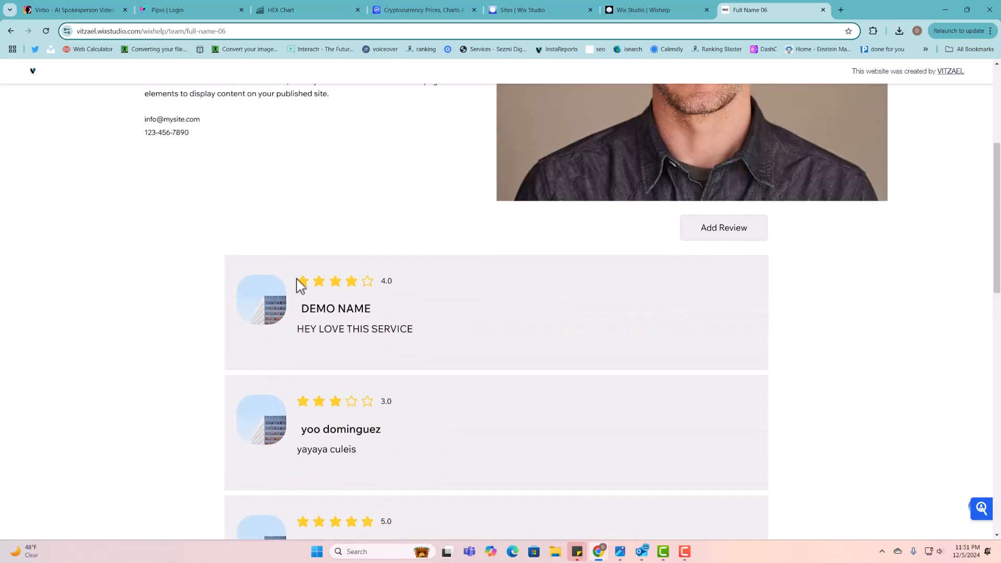
{"action": "left_click_drag", "start_coordinate": [297, 284], "coordinate": [421, 342]}
{"action": "left_click", "coordinate": [421, 342]}
{"action": "scroll", "coordinate": [699, 266], "scroll_direction": "up", "scroll_amount": 5}
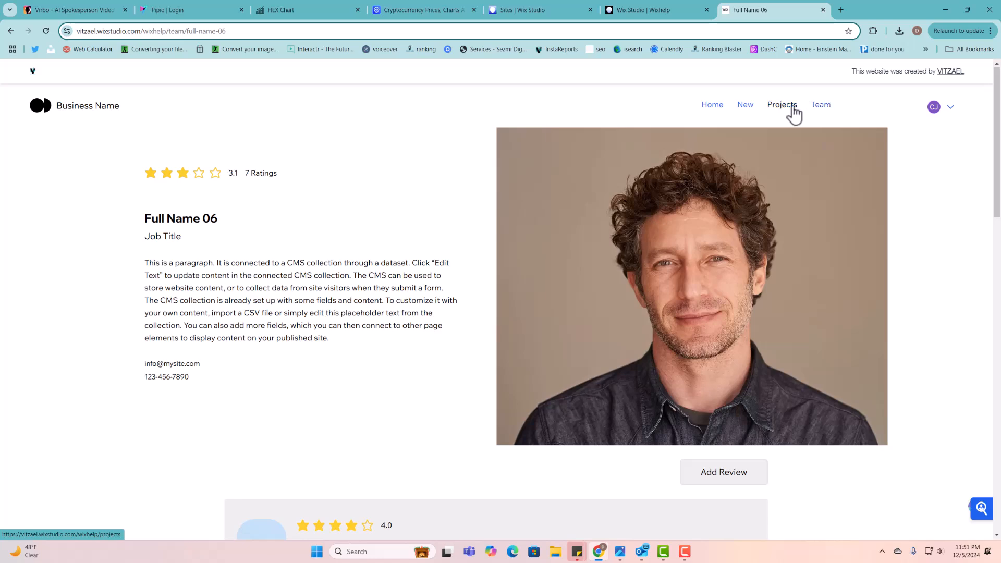
- Return to the Team page and check Full Name 06's updated 3.1 rating
{"action": "left_click", "coordinate": [821, 107]}
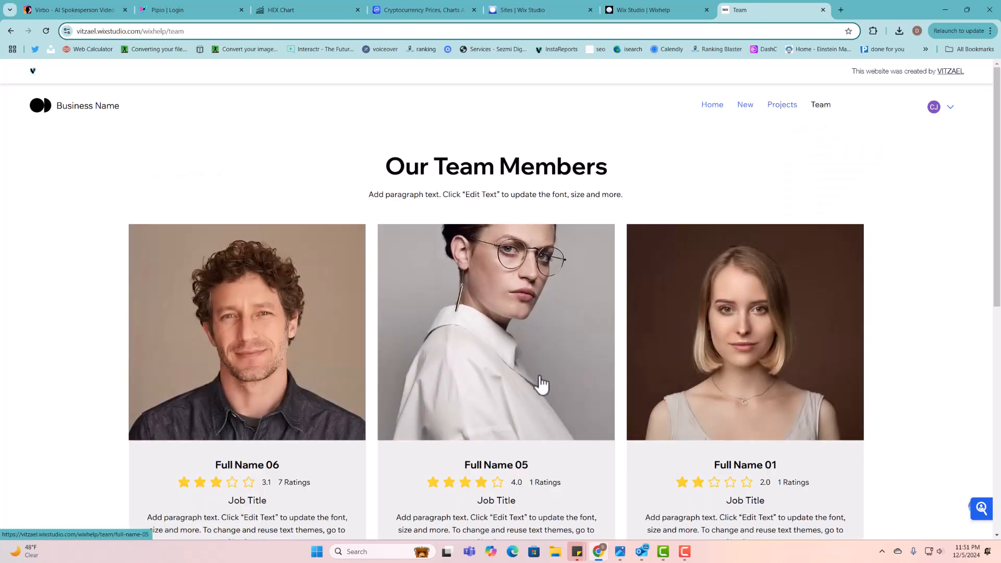
{"action": "scroll", "coordinate": [284, 453], "scroll_direction": "down", "scroll_amount": 1}
{"action": "left_click_drag", "start_coordinate": [278, 435], "coordinate": [320, 433]}
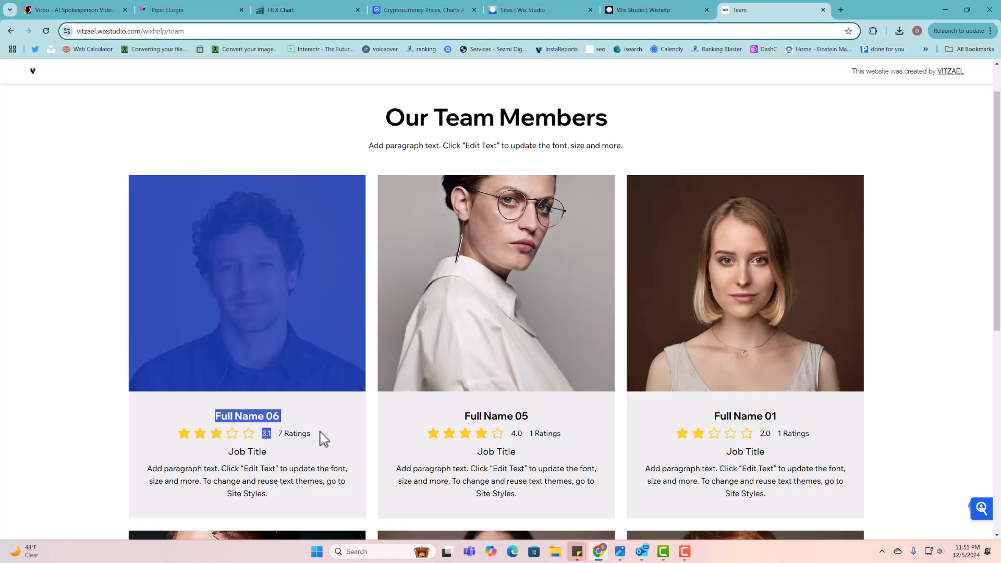
{"action": "left_click", "coordinate": [301, 438]}
{"action": "scroll", "coordinate": [604, 464], "scroll_direction": "down", "scroll_amount": 5}
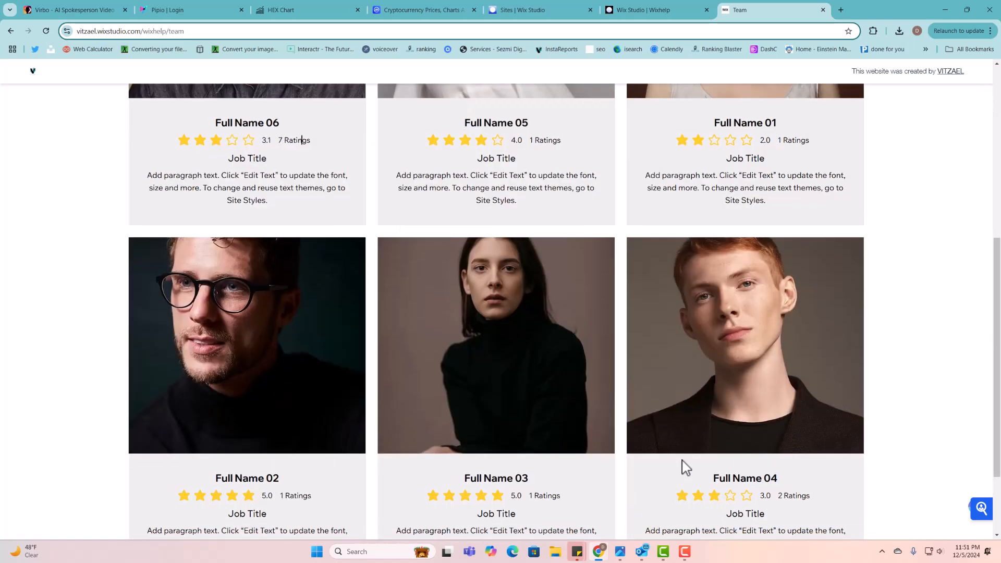
- Open Full Name 04's profile page and scroll through its reviews
{"action": "left_click", "coordinate": [771, 371]}
{"action": "scroll", "coordinate": [541, 357], "scroll_direction": "down", "scroll_amount": 8}
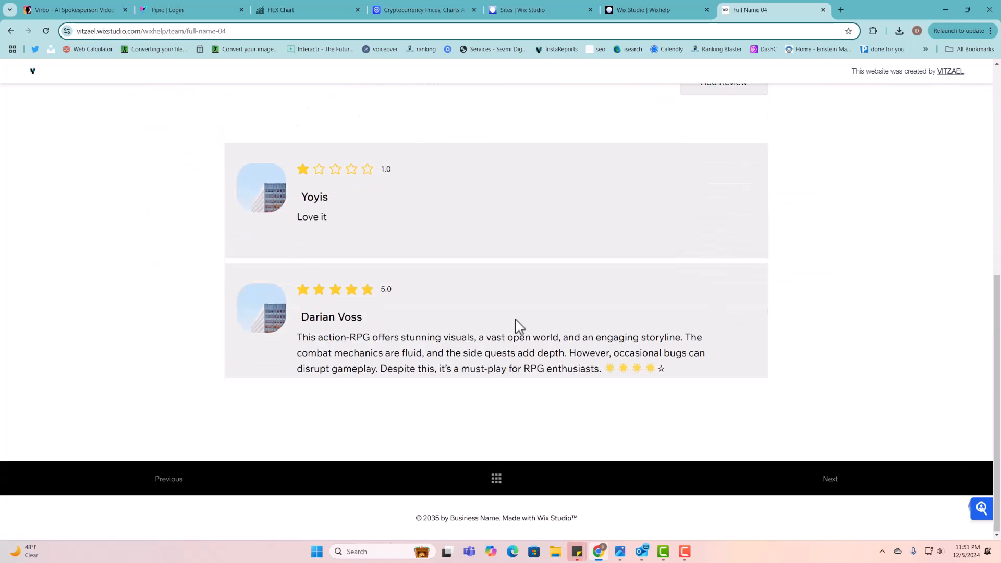
{"action": "scroll", "coordinate": [494, 380], "scroll_direction": "up", "scroll_amount": 10}
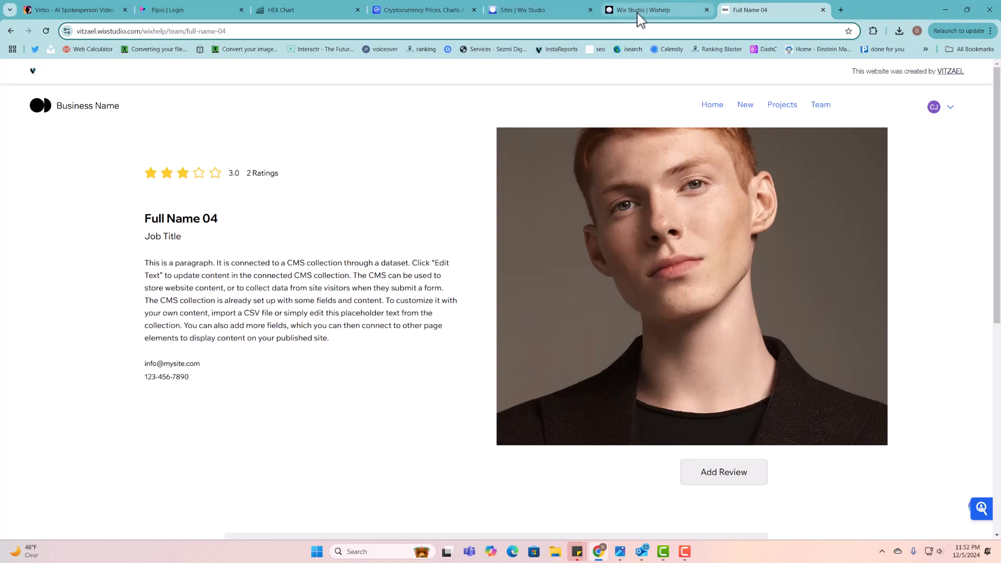
- Go back to the Team page and open Full Name 02's profile in a background tab
{"action": "left_click", "coordinate": [819, 107]}
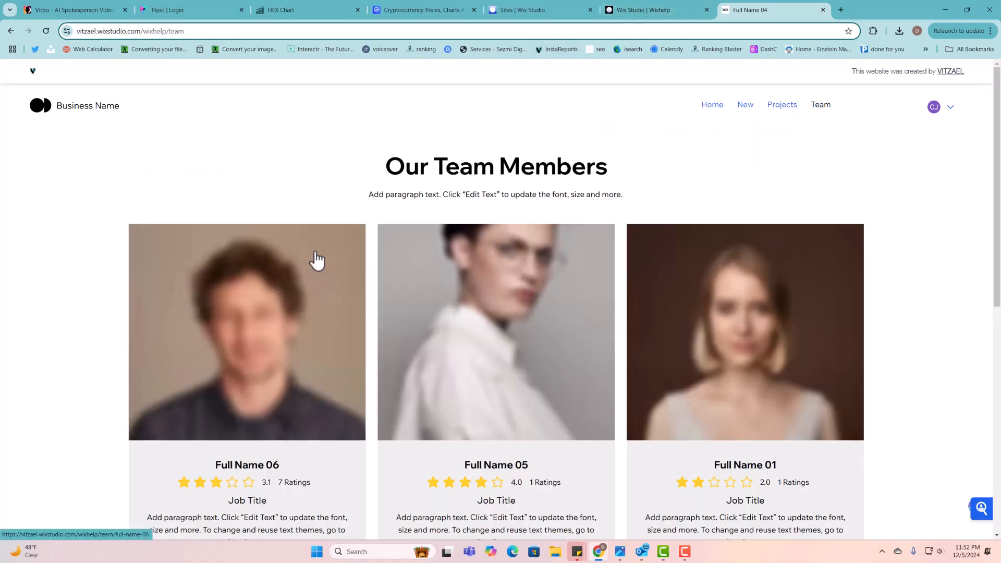
{"action": "scroll", "coordinate": [313, 266], "scroll_direction": "down", "scroll_amount": 2}
{"action": "scroll", "coordinate": [664, 335], "scroll_direction": "down", "scroll_amount": 3}
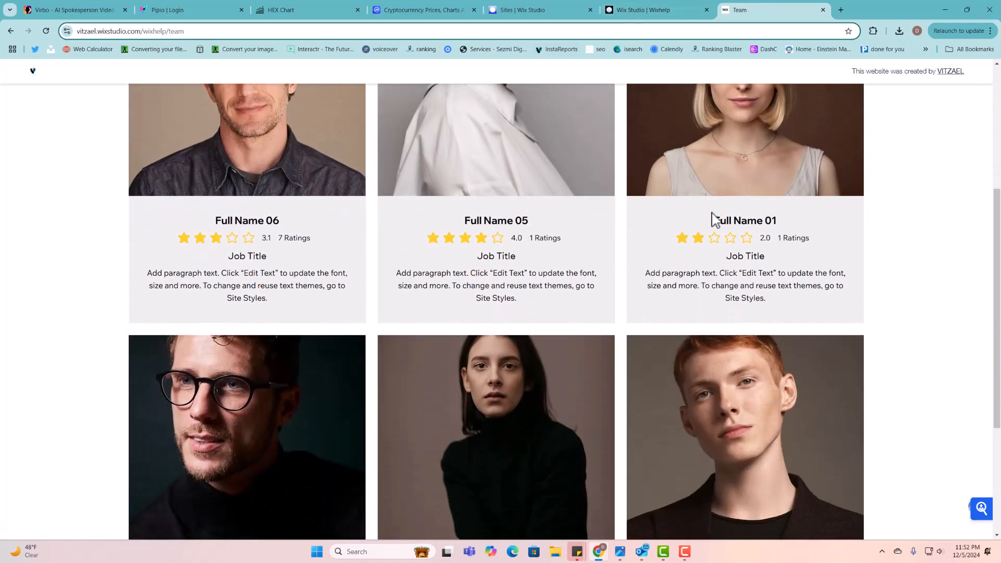
{"action": "scroll", "coordinate": [275, 381], "scroll_direction": "down", "scroll_amount": 4}
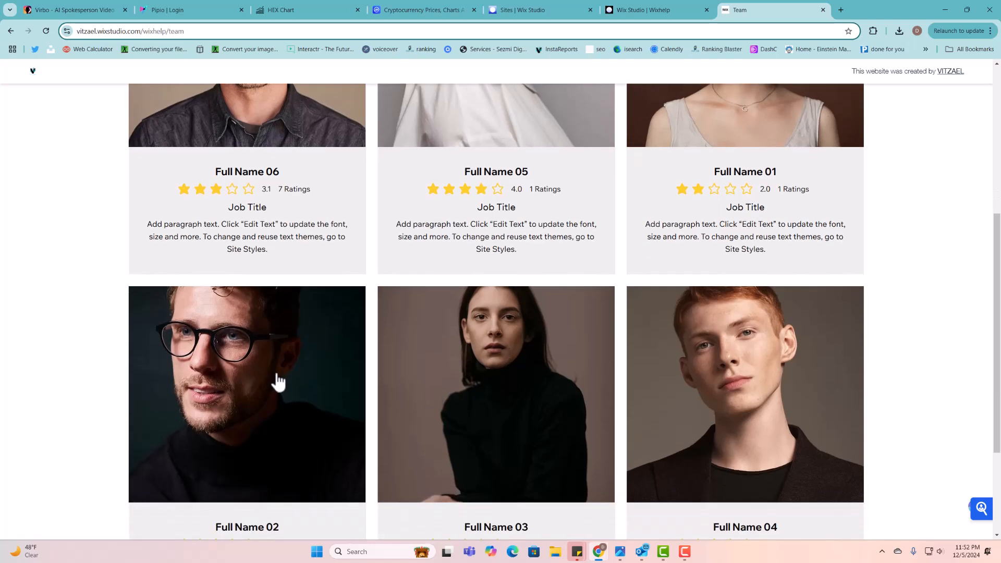
{"action": "scroll", "coordinate": [589, 277], "scroll_direction": "up", "scroll_amount": 2}
{"action": "middle_click", "coordinate": [191, 302]}
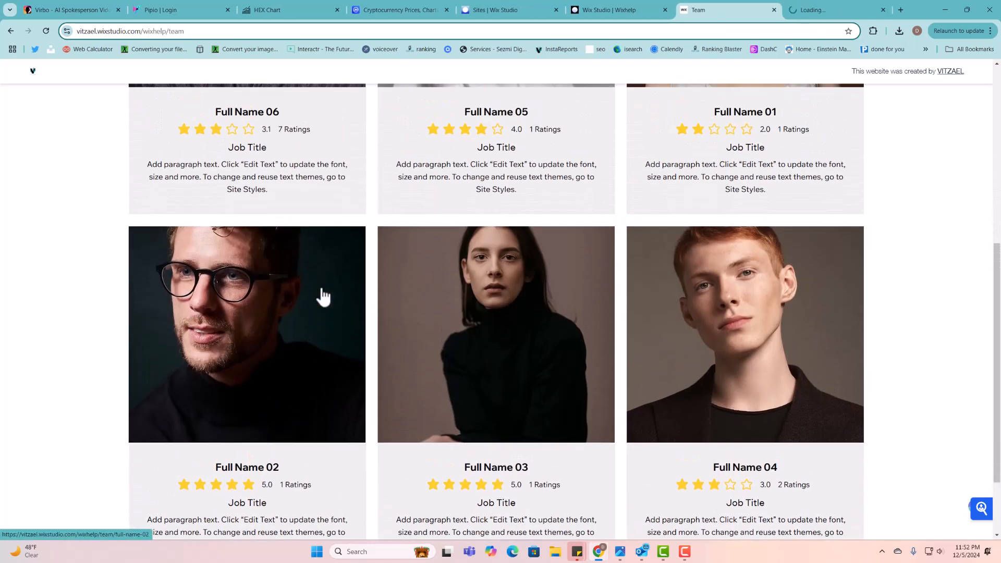
- Close the Full Name 02 profile browser tab
{"action": "left_click", "coordinate": [883, 10]}
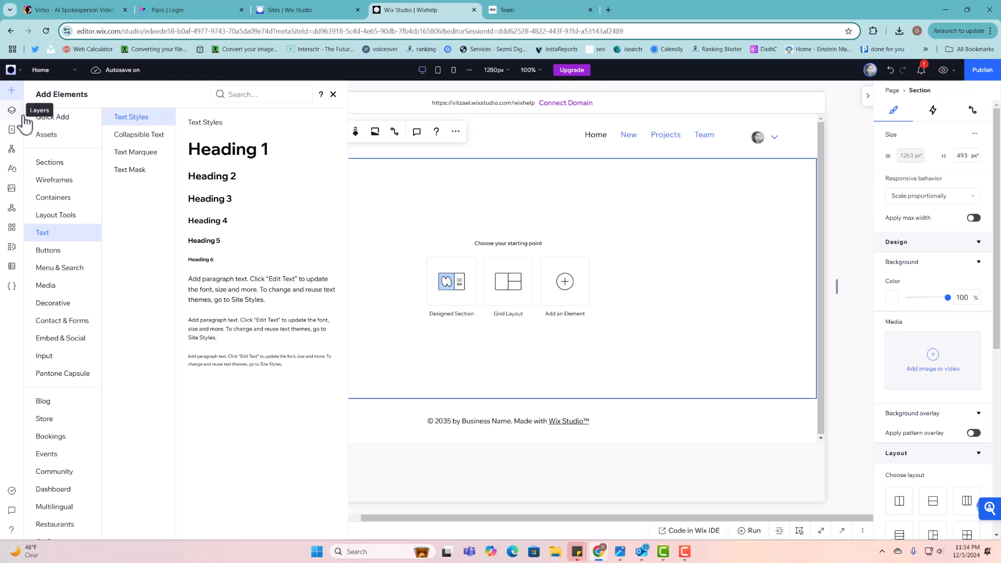
- Add a dynamic page from the Custom CMS preset, creating the Items collection with sample items
{"action": "left_click", "coordinate": [11, 130]}
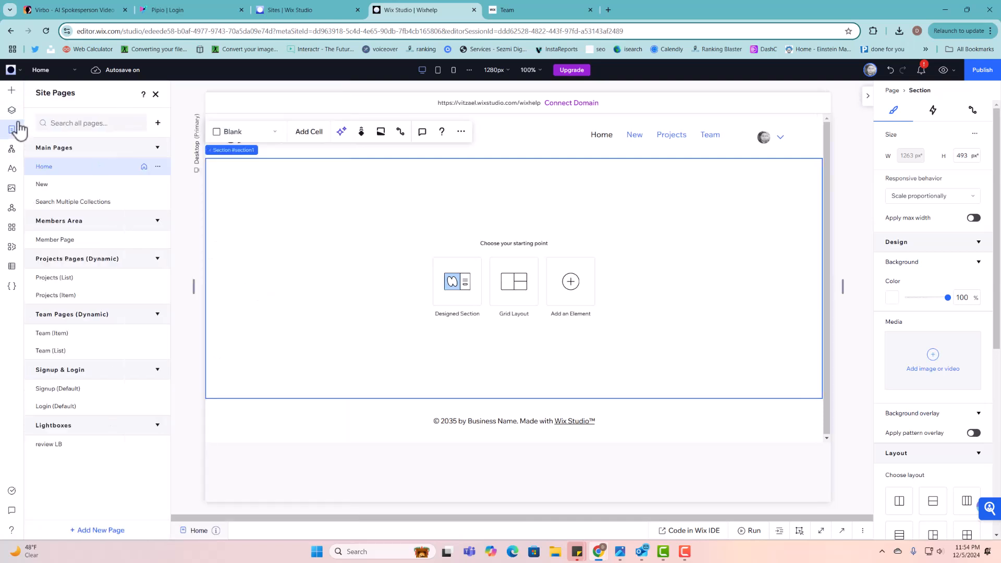
{"action": "left_click", "coordinate": [94, 531]}
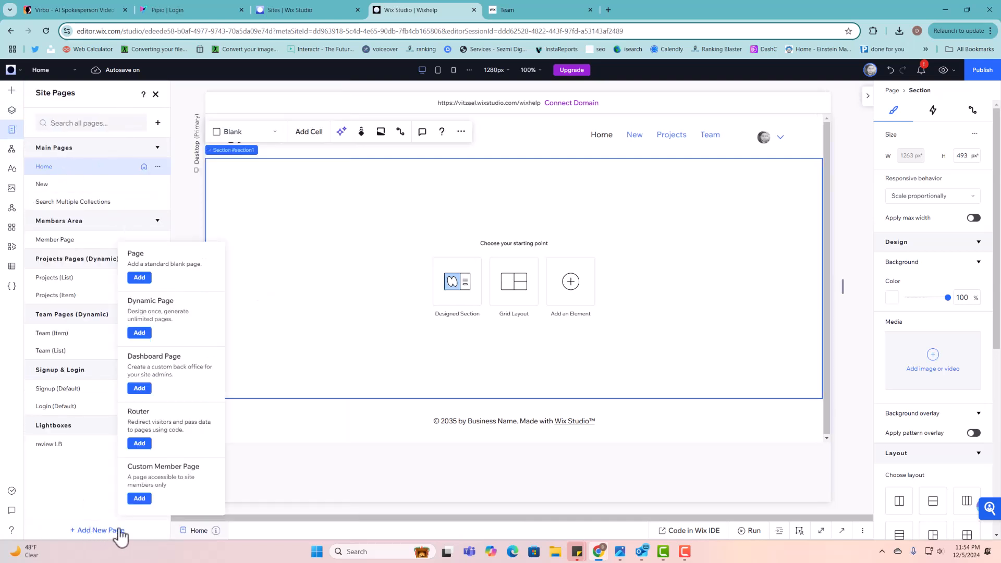
{"action": "left_click", "coordinate": [140, 333]}
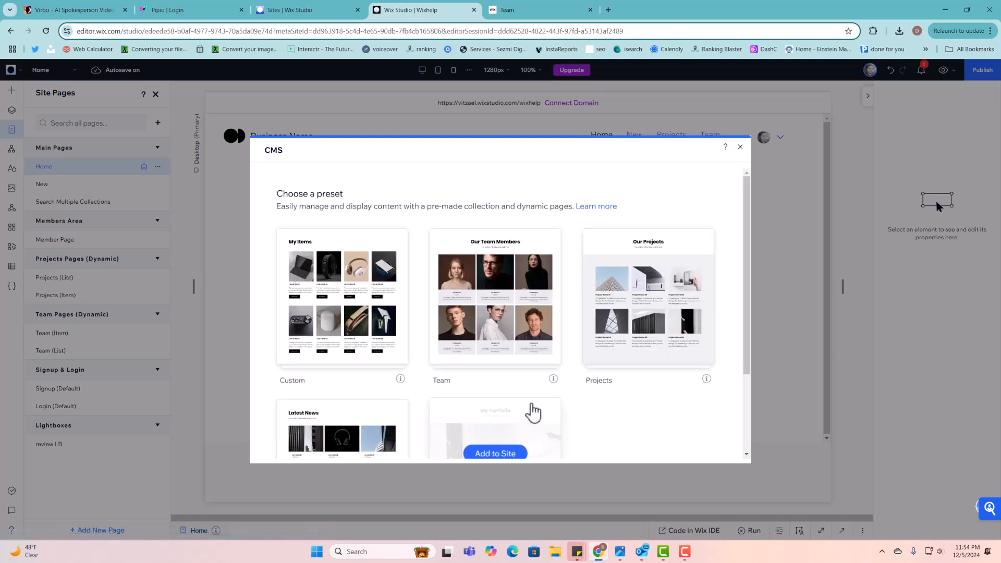
{"action": "scroll", "coordinate": [621, 386], "scroll_direction": "down", "scroll_amount": 3}
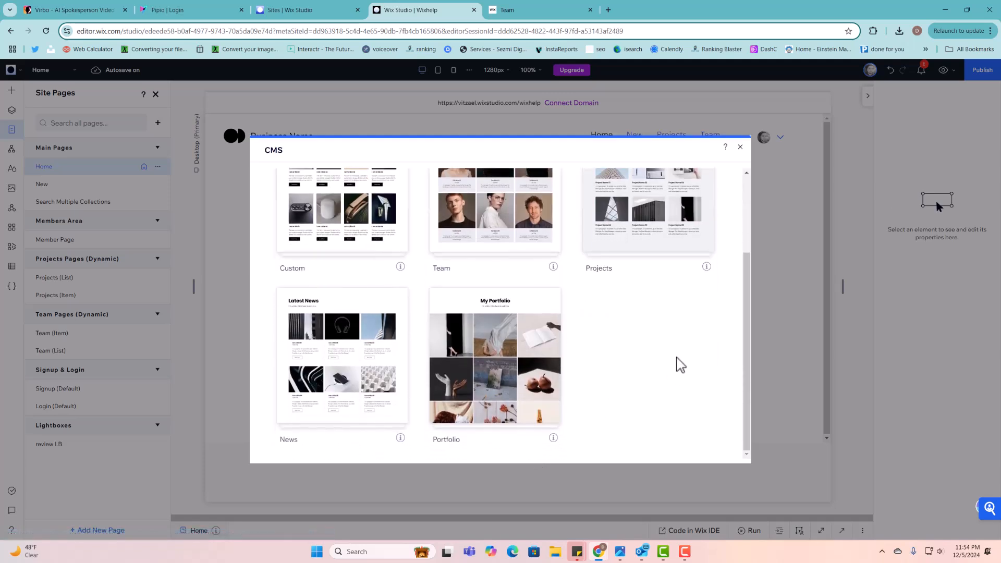
{"action": "mouse_move", "coordinate": [491, 404]}
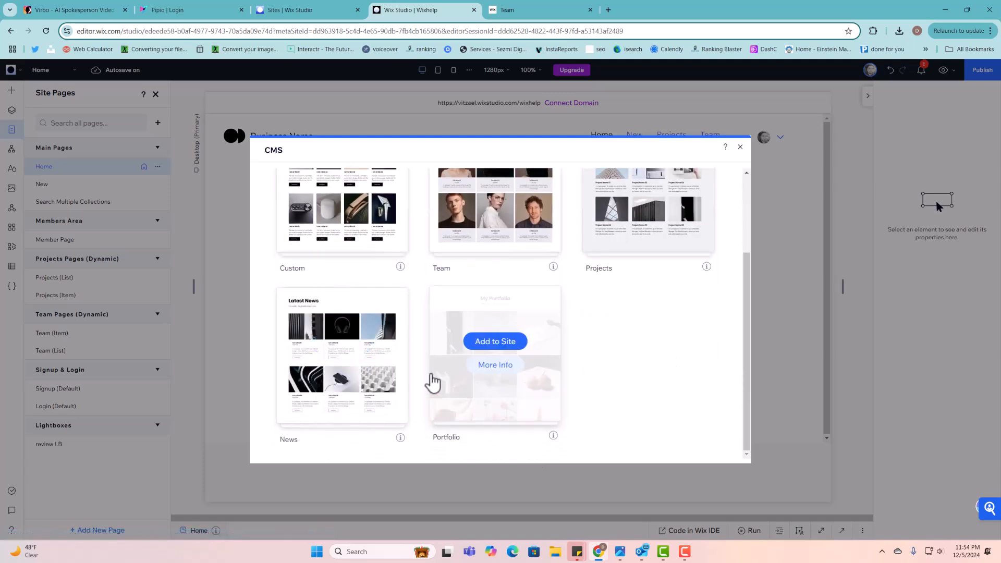
{"action": "scroll", "coordinate": [405, 418], "scroll_direction": "up", "scroll_amount": 1}
{"action": "scroll", "coordinate": [391, 380], "scroll_direction": "up", "scroll_amount": 1}
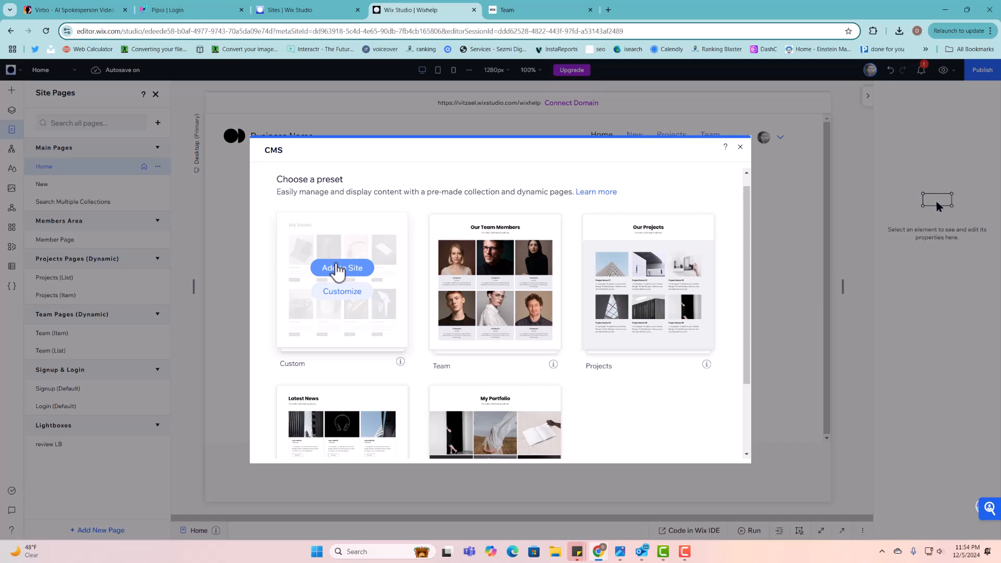
{"action": "left_click", "coordinate": [337, 270]}
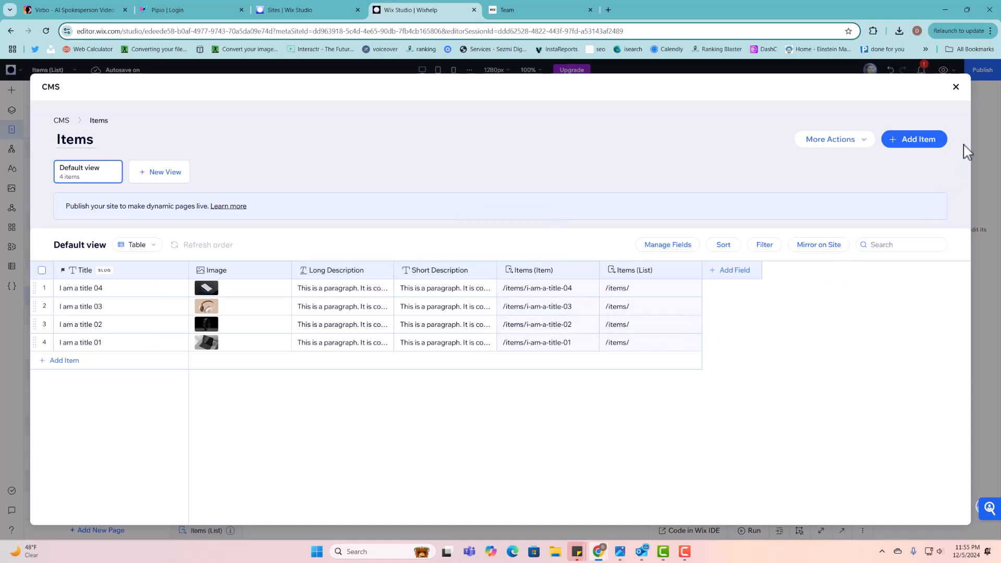
- Close the Items collection to return to My Items, then turn off coding in the Code panel
{"action": "left_click", "coordinate": [957, 87]}
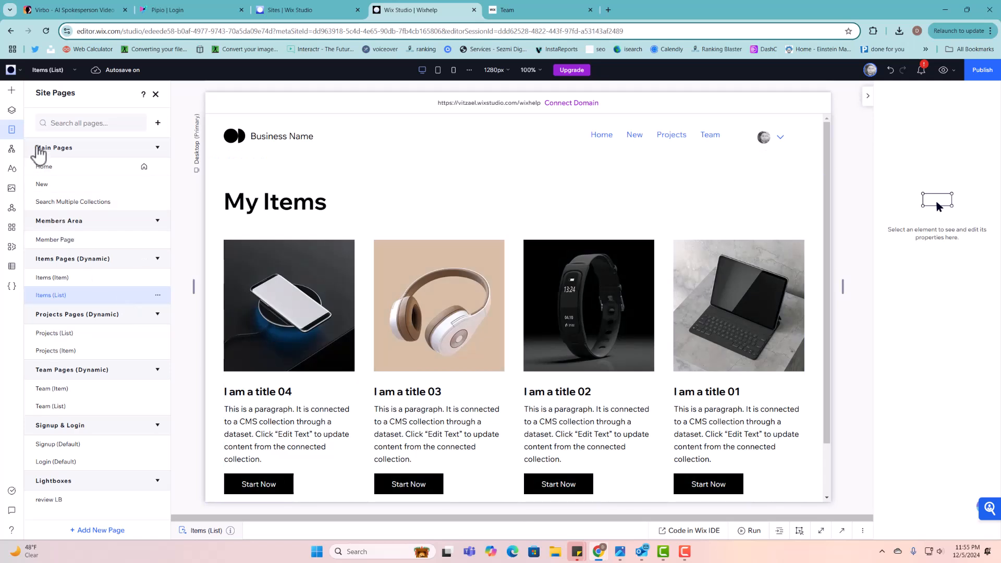
{"action": "left_click", "coordinate": [12, 97]}
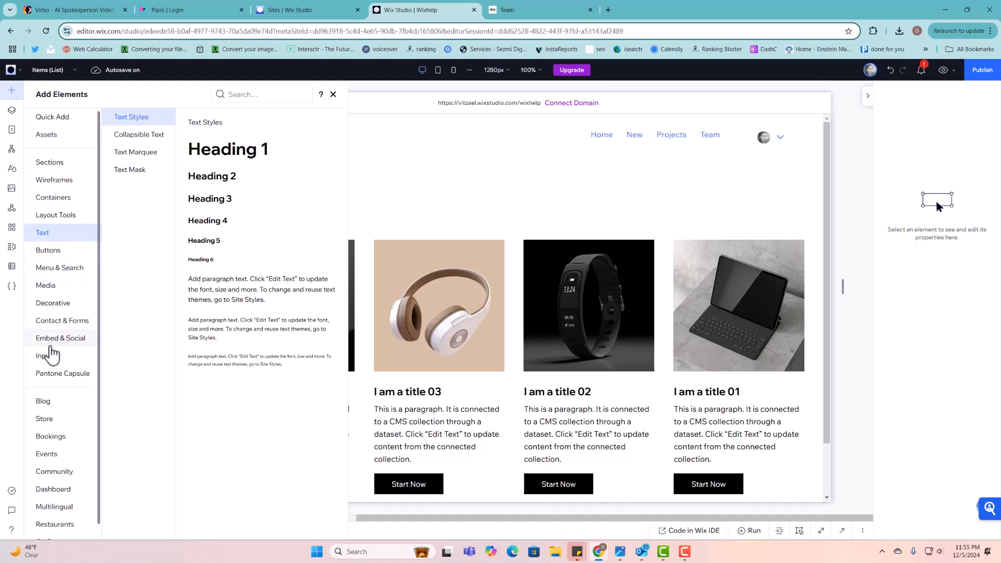
{"action": "left_click", "coordinate": [11, 286]}
{"action": "left_click", "coordinate": [69, 530]}
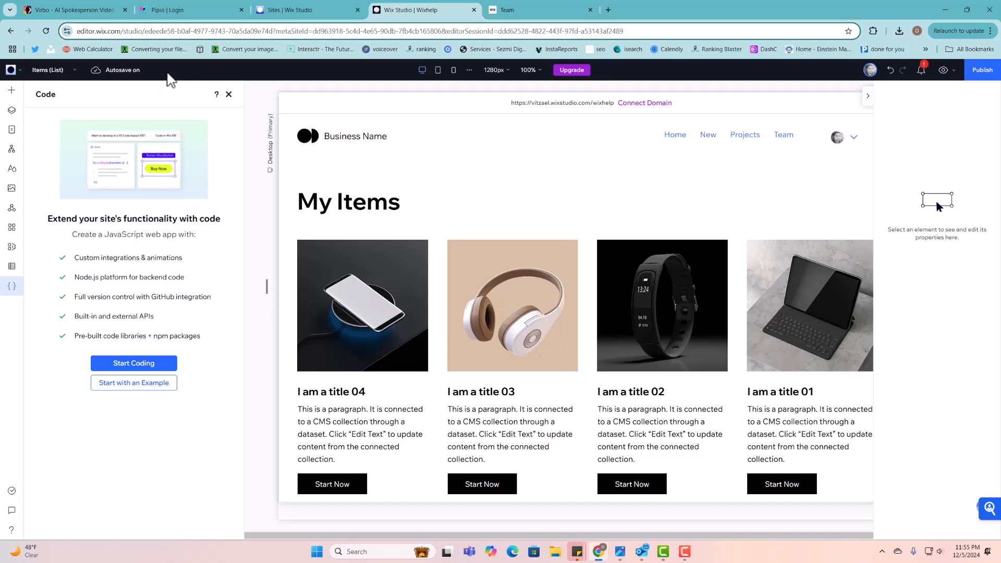
- Start coding for the Items (List) page, then close the Page Code list and minimize the editor
{"action": "left_click", "coordinate": [13, 293]}
{"action": "left_click", "coordinate": [13, 293]}
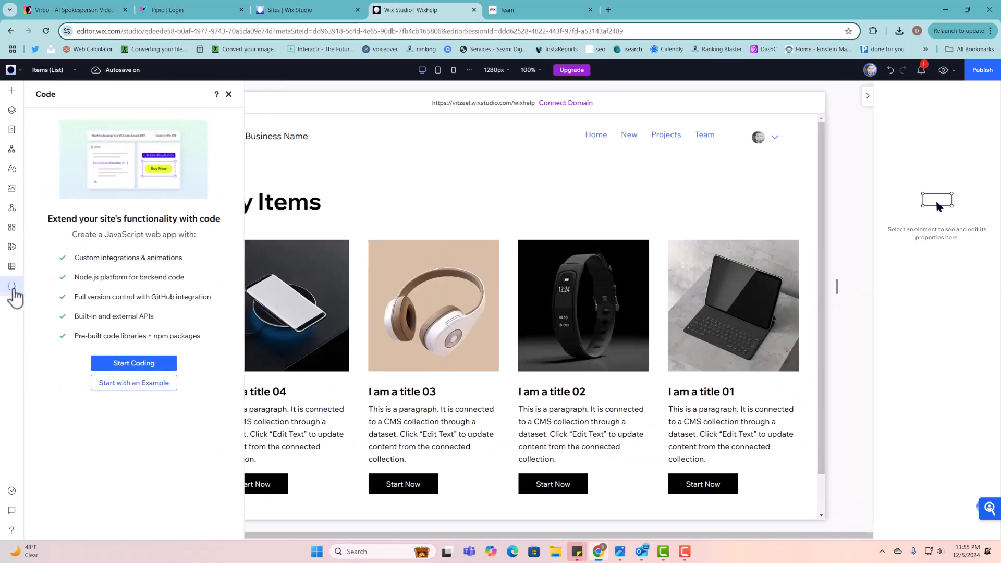
{"action": "left_click", "coordinate": [137, 364]}
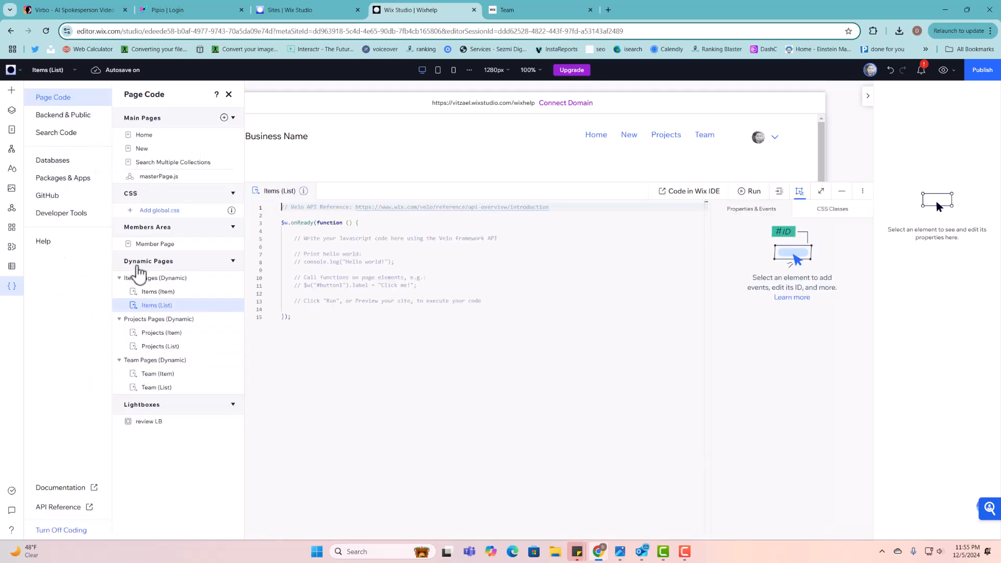
{"action": "left_click", "coordinate": [228, 95]}
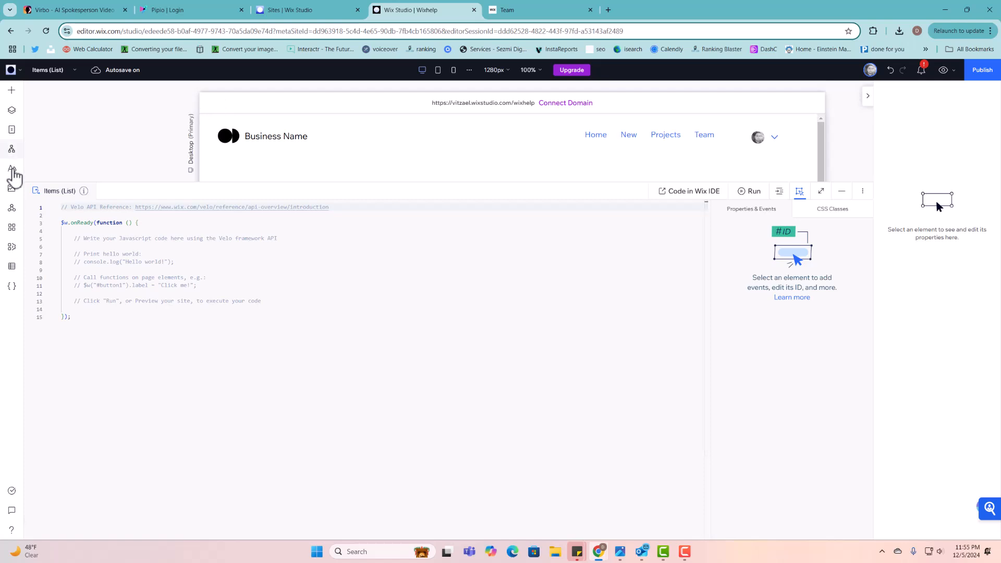
{"action": "left_click", "coordinate": [841, 191]}
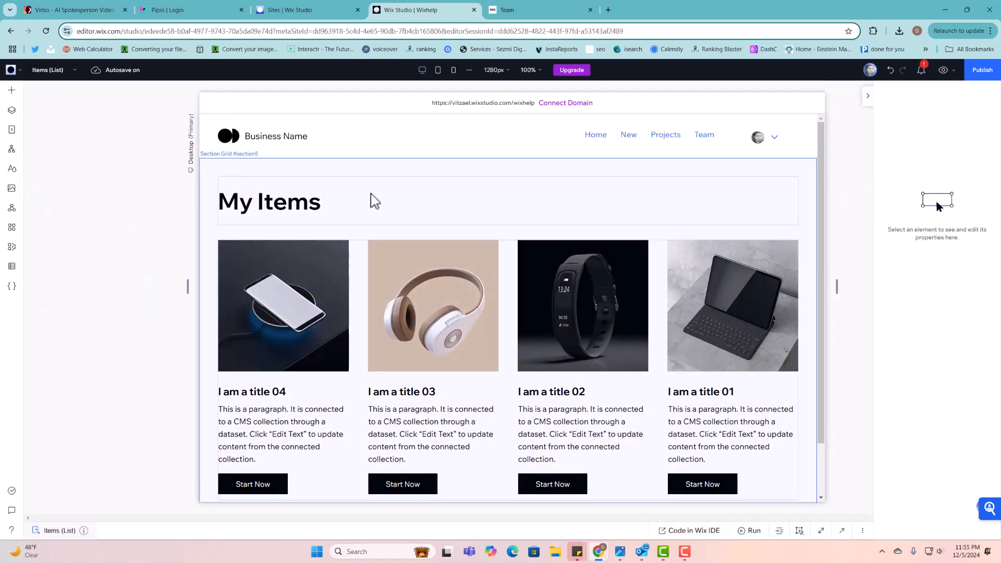
- Drag a Rating Display from Input elements into the first My Items card below its image
{"action": "left_click", "coordinate": [12, 90]}
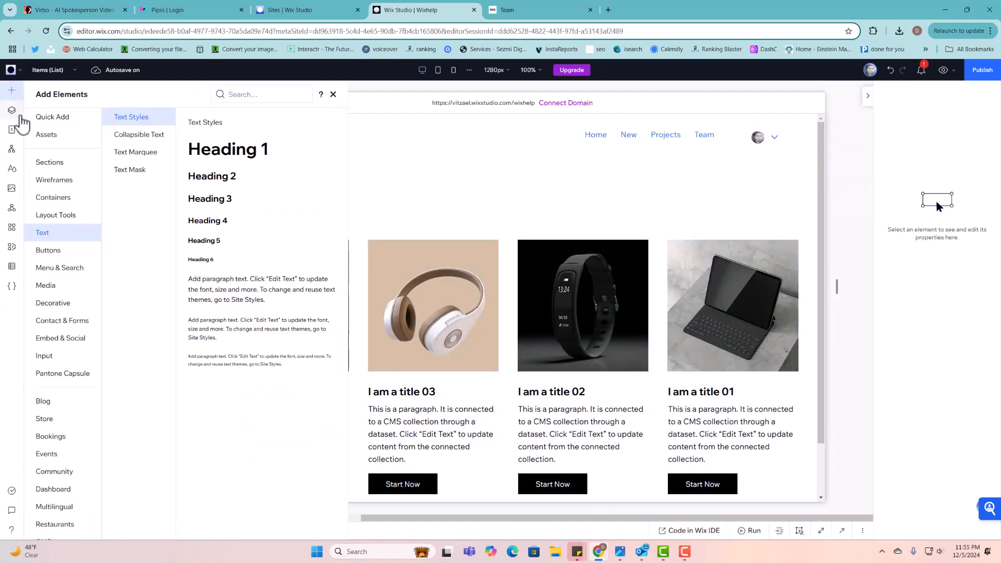
{"action": "left_click", "coordinate": [59, 362]}
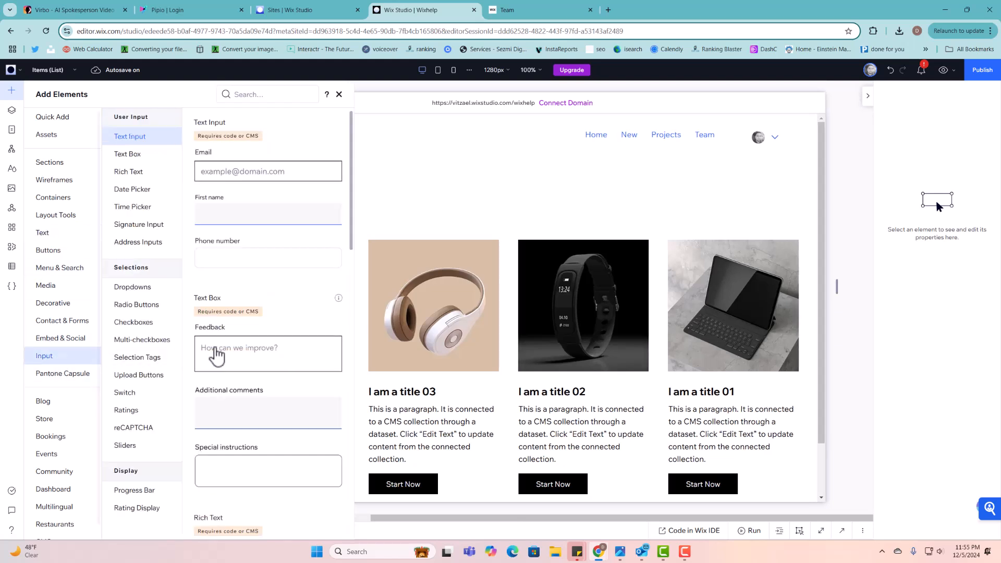
{"action": "scroll", "coordinate": [224, 350], "scroll_direction": "down", "scroll_amount": 3}
{"action": "scroll", "coordinate": [229, 348], "scroll_direction": "down", "scroll_amount": 10}
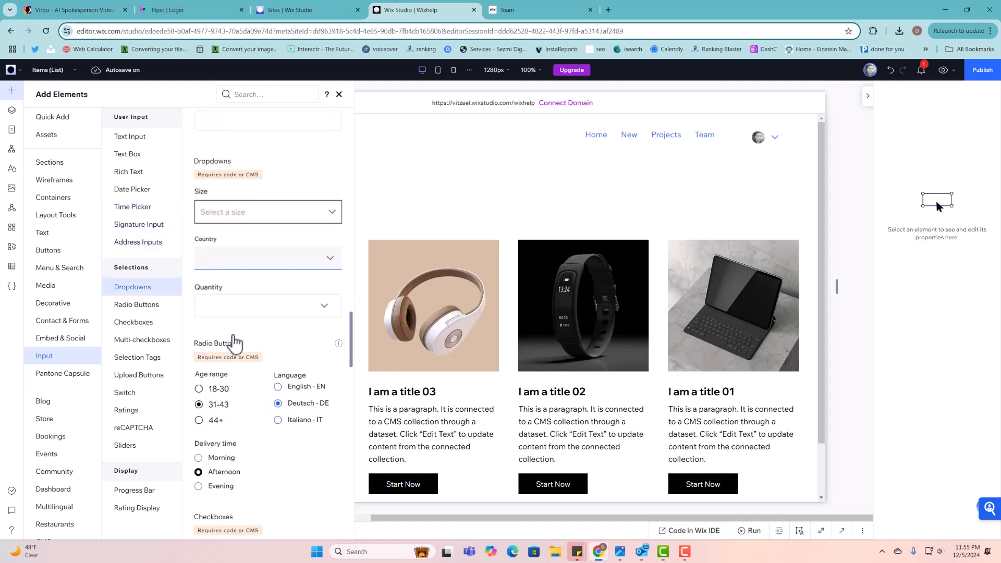
{"action": "scroll", "coordinate": [239, 343], "scroll_direction": "down", "scroll_amount": 12}
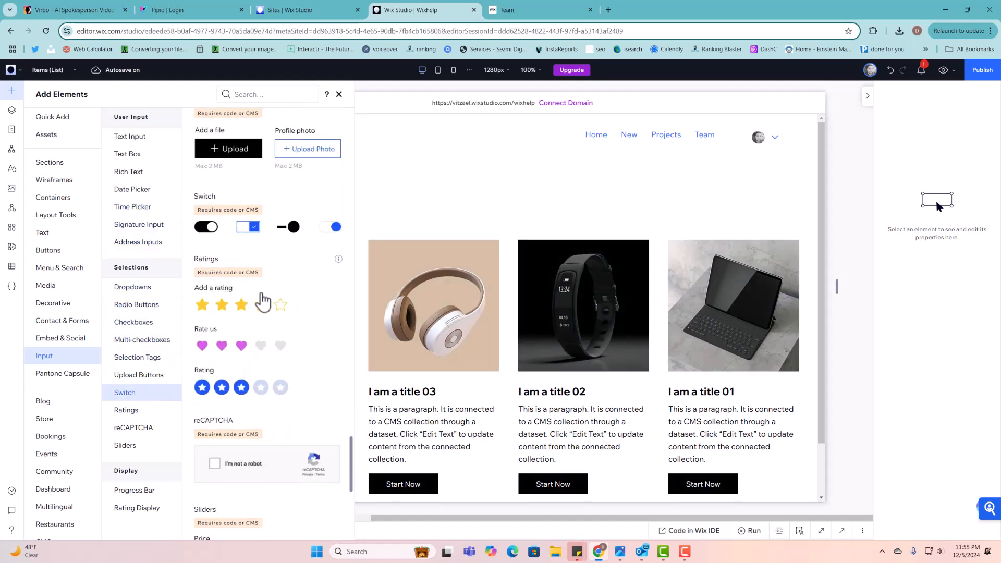
{"action": "scroll", "coordinate": [261, 301], "scroll_direction": "down", "scroll_amount": 6}
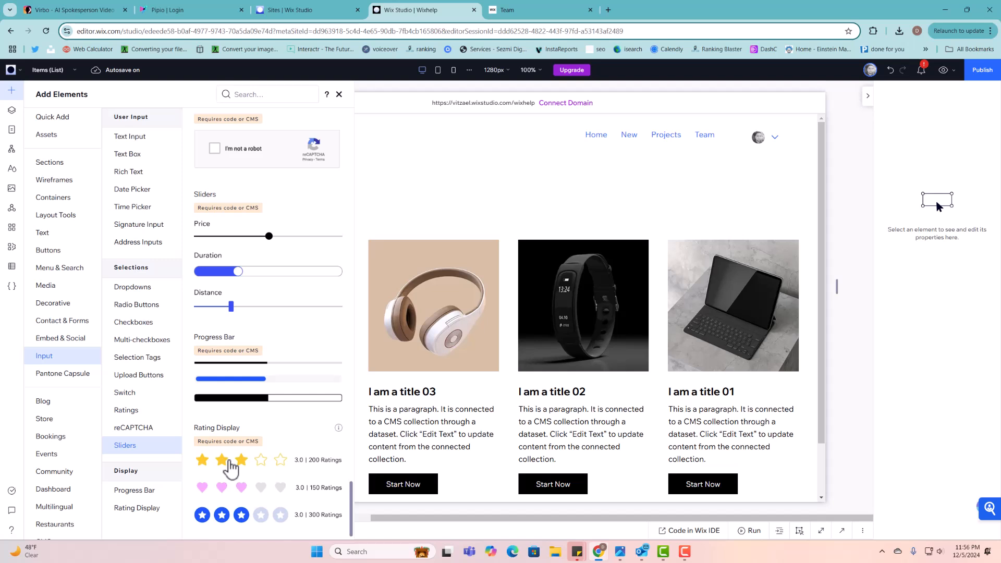
{"action": "left_click_drag", "start_coordinate": [229, 469], "coordinate": [286, 384]}
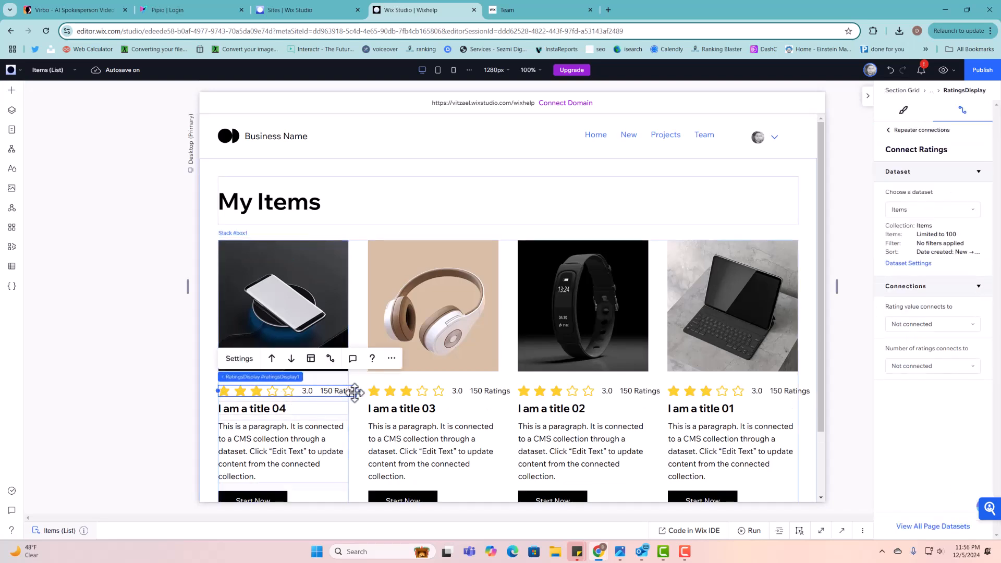
- Reposition the star rating display and shrink its star icons in the Rating Layout settings
{"action": "left_click_drag", "start_coordinate": [355, 391], "coordinate": [340, 329]}
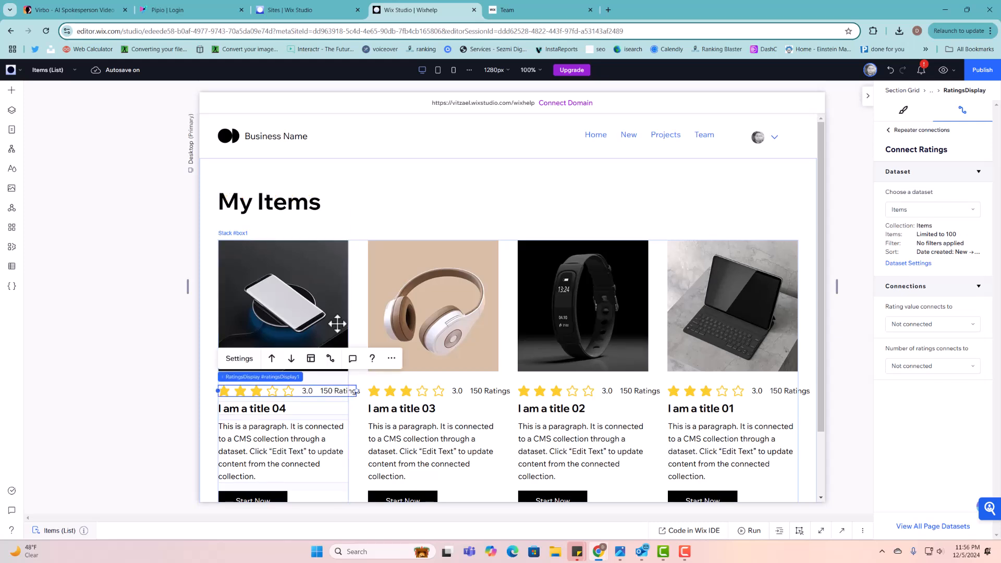
{"action": "left_click", "coordinate": [335, 319]}
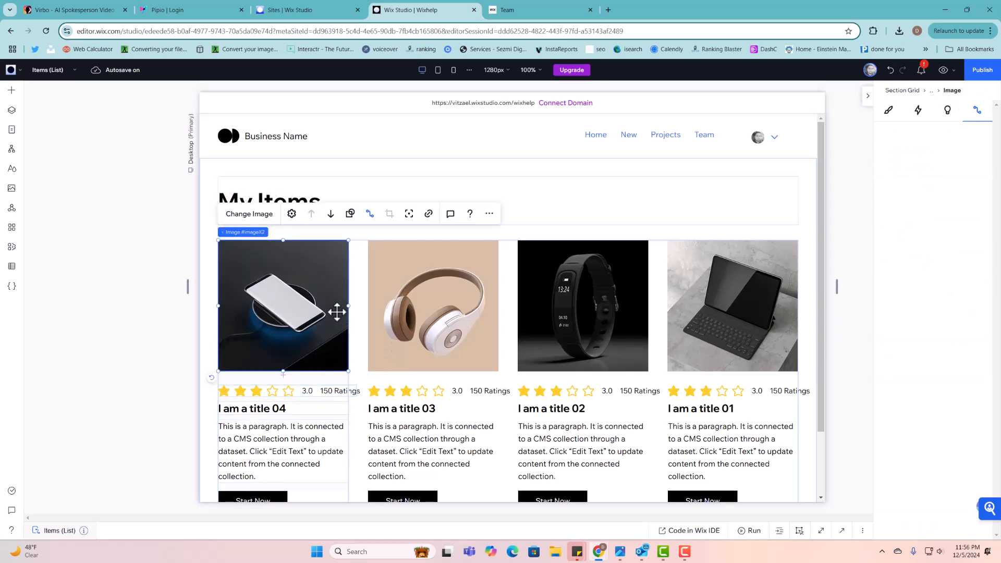
{"action": "left_click", "coordinate": [307, 392]}
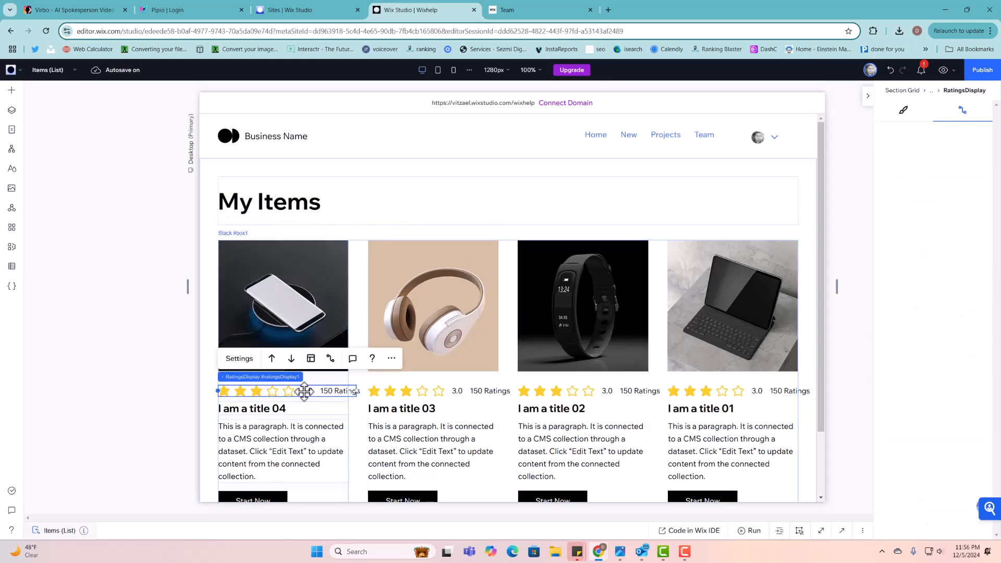
{"action": "left_click", "coordinate": [312, 359]}
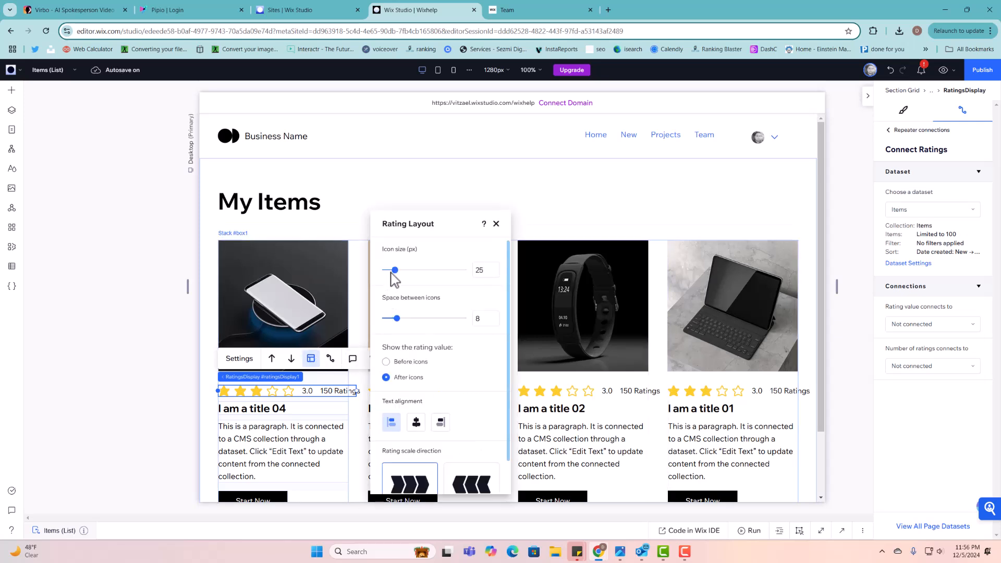
{"action": "left_click_drag", "start_coordinate": [395, 272], "coordinate": [391, 280]}
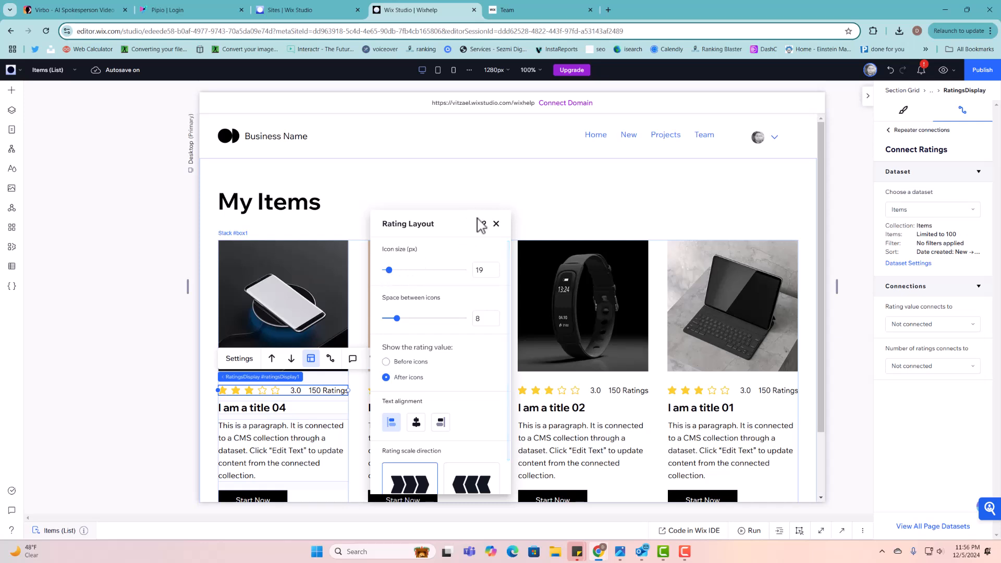
{"action": "left_click", "coordinate": [496, 223]}
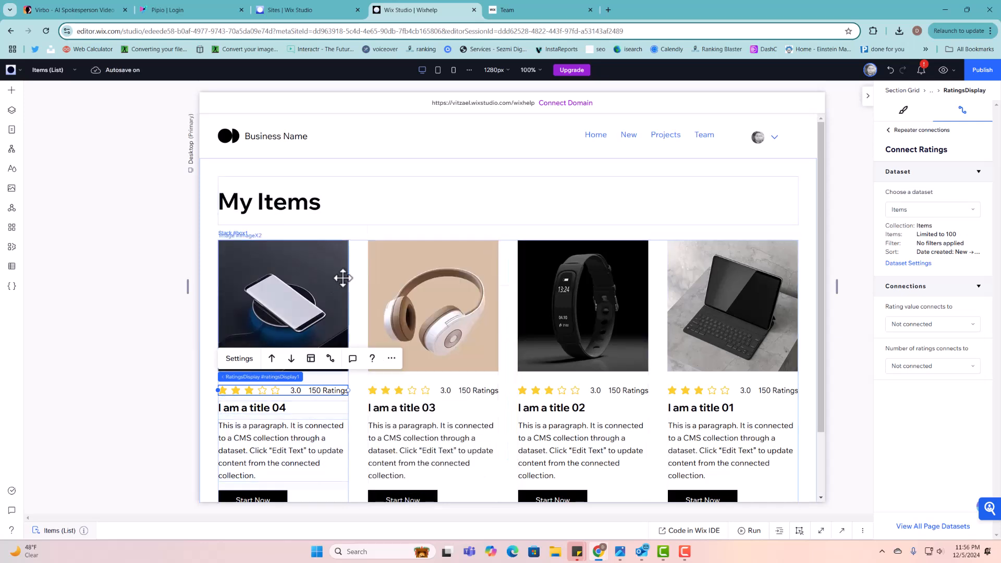
- Select the item repeater #repeater1 via image and stack to view its dataset connections
{"action": "left_click", "coordinate": [323, 274]}
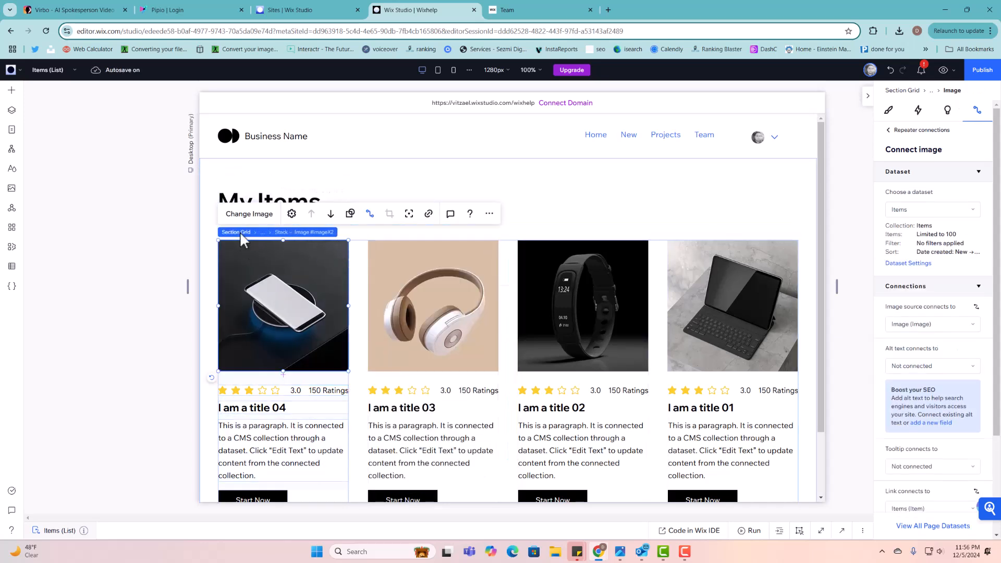
{"action": "left_click", "coordinate": [364, 290]}
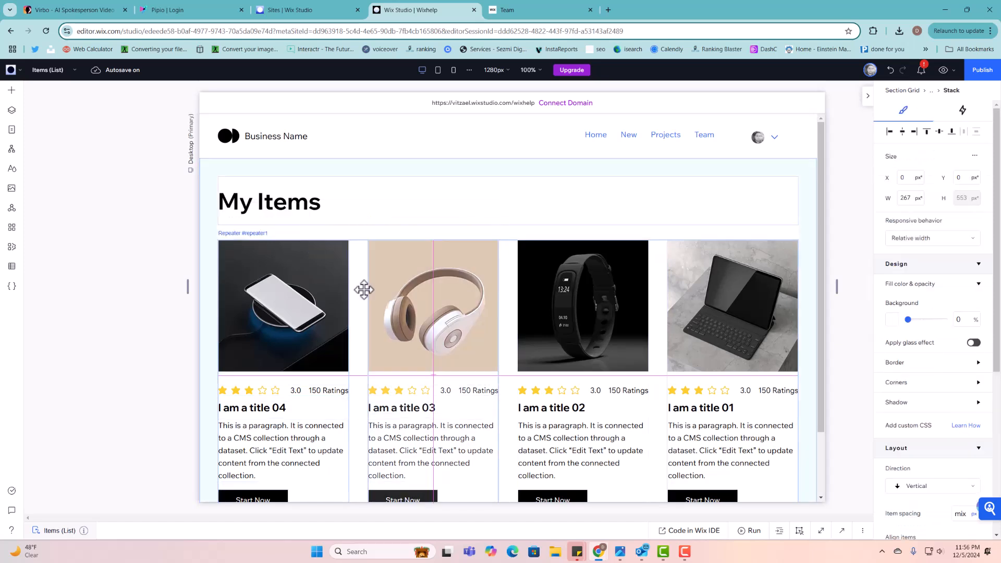
{"action": "left_click", "coordinate": [354, 265]}
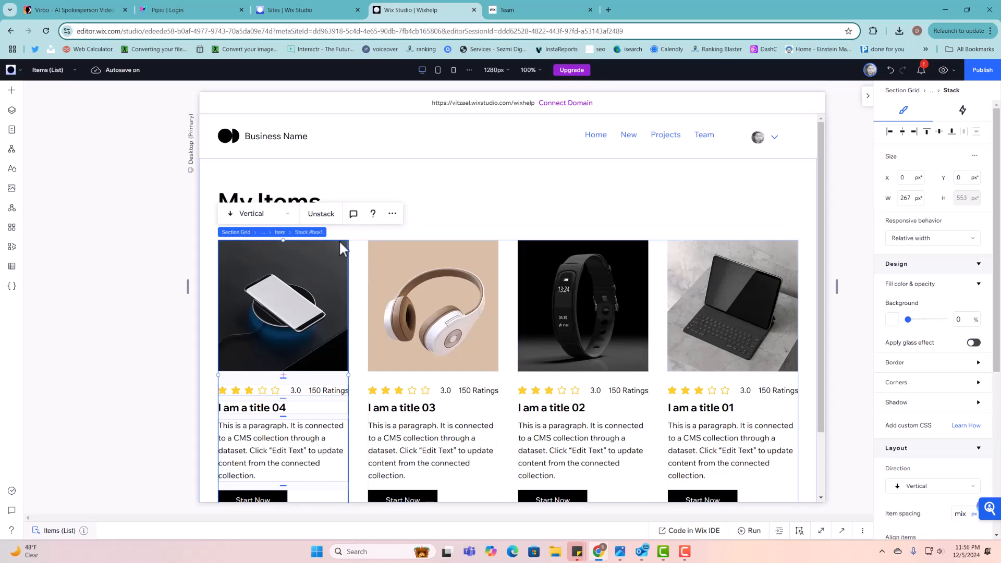
{"action": "left_click", "coordinate": [372, 258]}
{"action": "scroll", "coordinate": [492, 173], "scroll_direction": "down", "scroll_amount": 2}
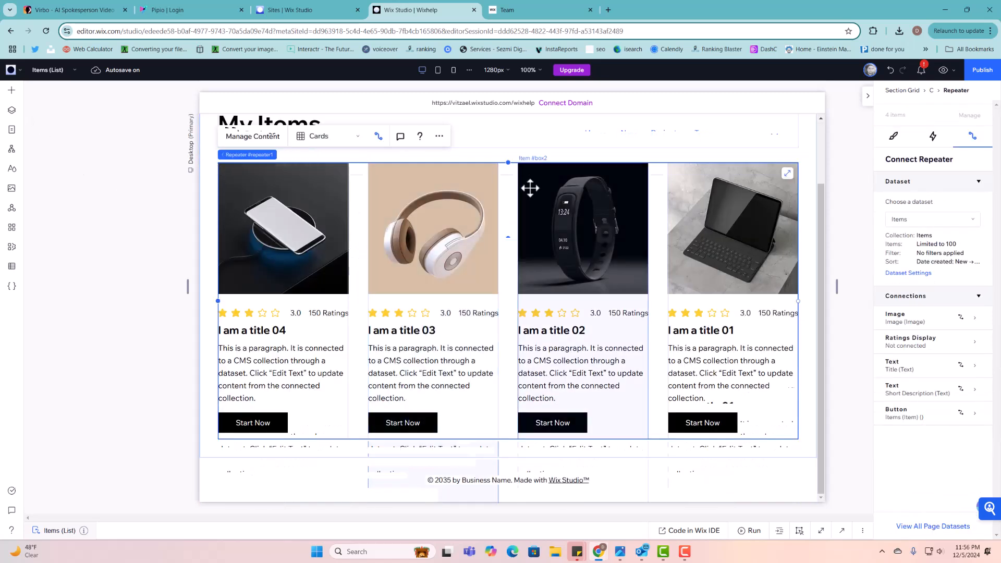
- Add a blank section below the items and place a widened three-card repeater in it
{"action": "left_click", "coordinate": [509, 453]}
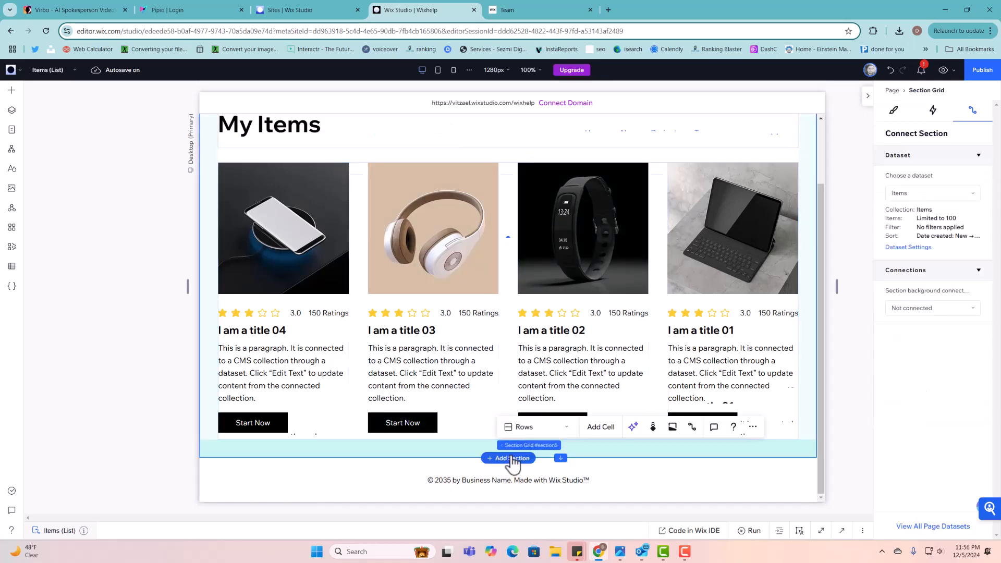
{"action": "left_click", "coordinate": [510, 458]}
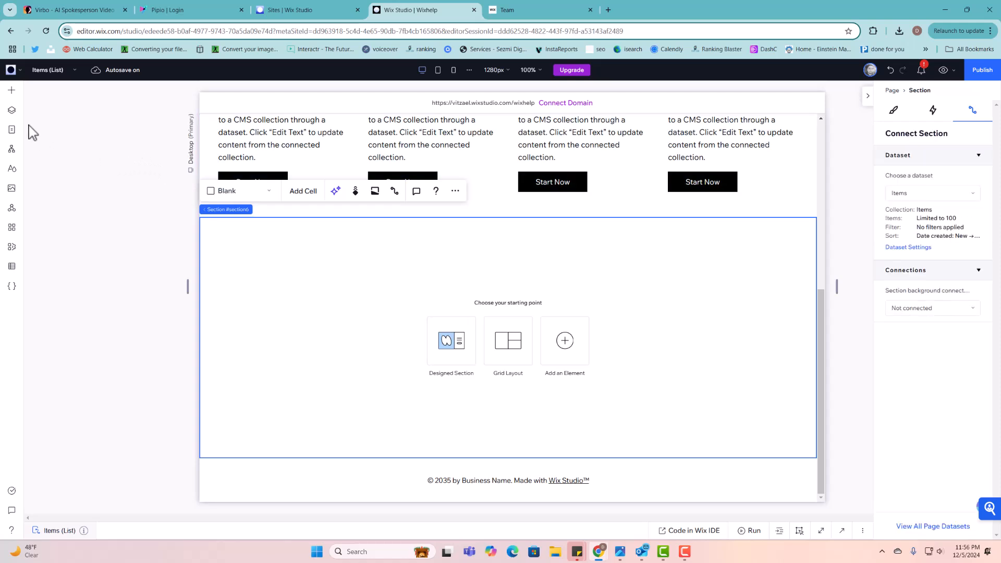
{"action": "left_click", "coordinate": [11, 91]}
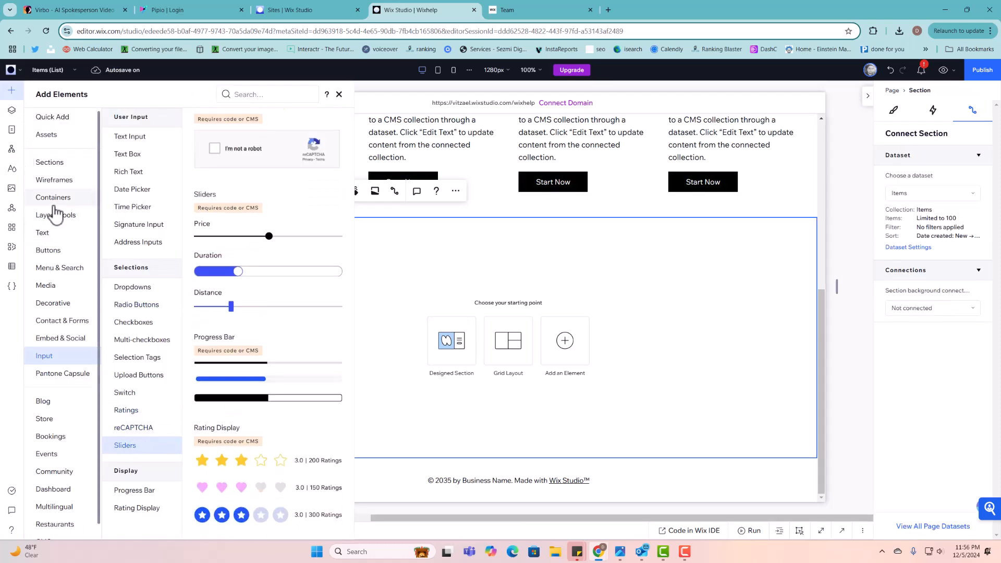
{"action": "left_click", "coordinate": [55, 217]}
{"action": "left_click", "coordinate": [129, 154]}
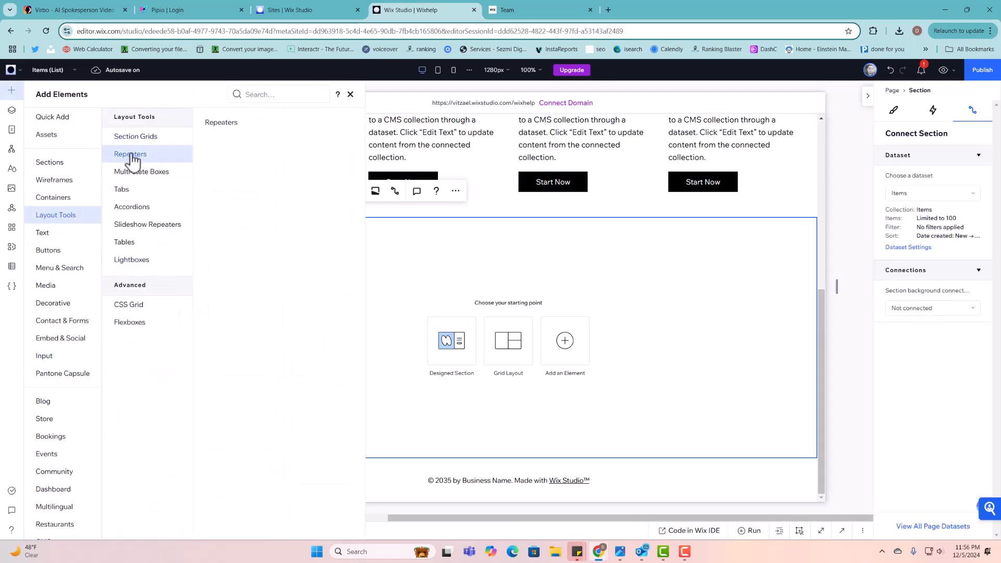
{"action": "left_click_drag", "start_coordinate": [255, 164], "coordinate": [444, 286]}
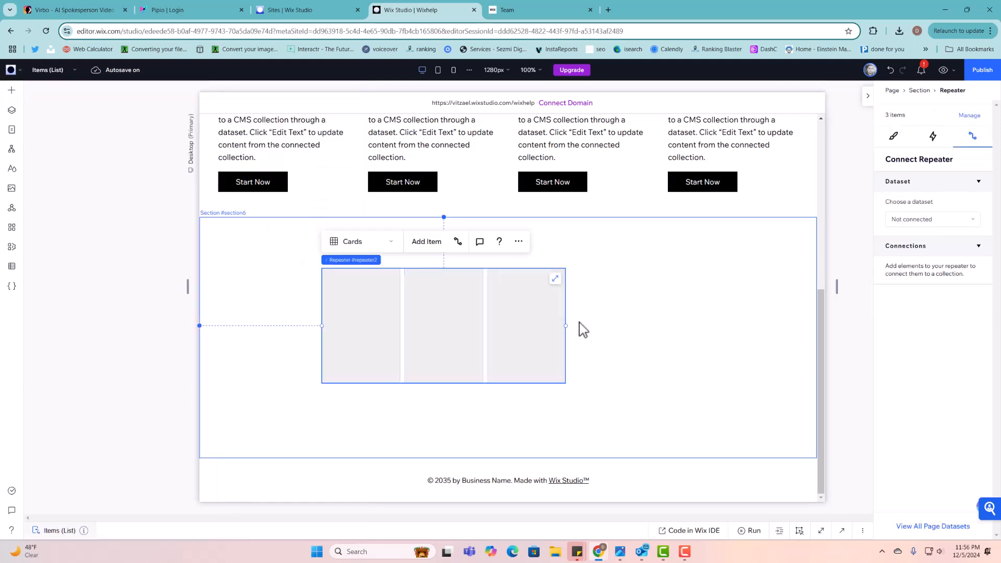
{"action": "left_click_drag", "start_coordinate": [566, 324], "coordinate": [745, 325]}
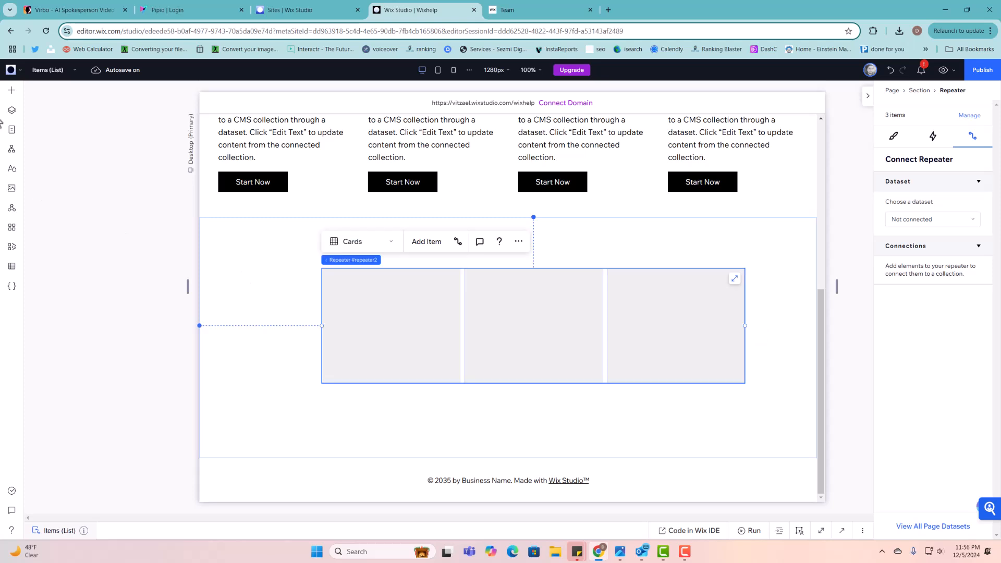
- Put the green jar image into the first repeater card, shrink it, and make the cards taller
{"action": "left_click", "coordinate": [11, 90]}
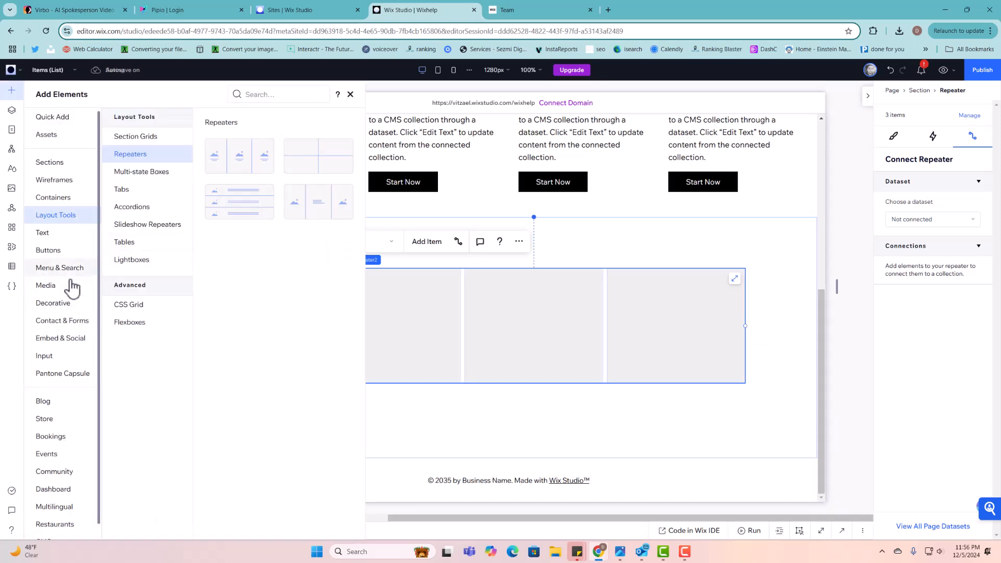
{"action": "left_click", "coordinate": [81, 287]}
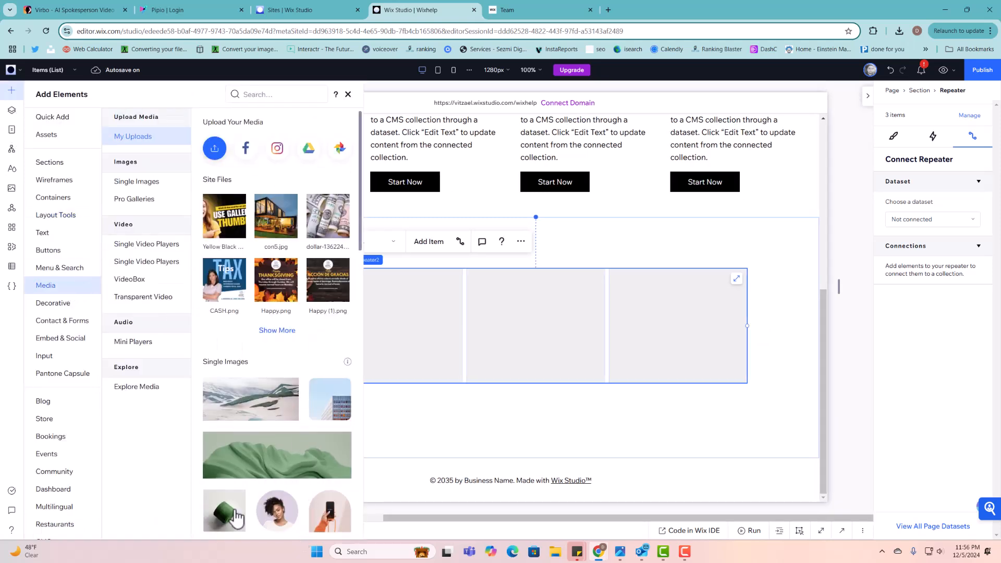
{"action": "left_click_drag", "start_coordinate": [306, 502], "coordinate": [393, 340]}
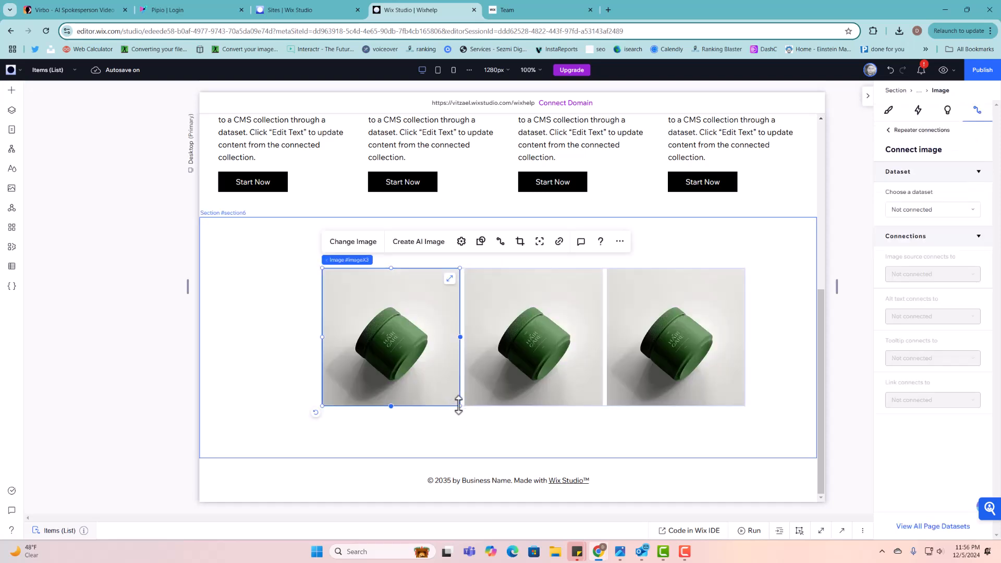
{"action": "left_click_drag", "start_coordinate": [460, 406], "coordinate": [423, 338]}
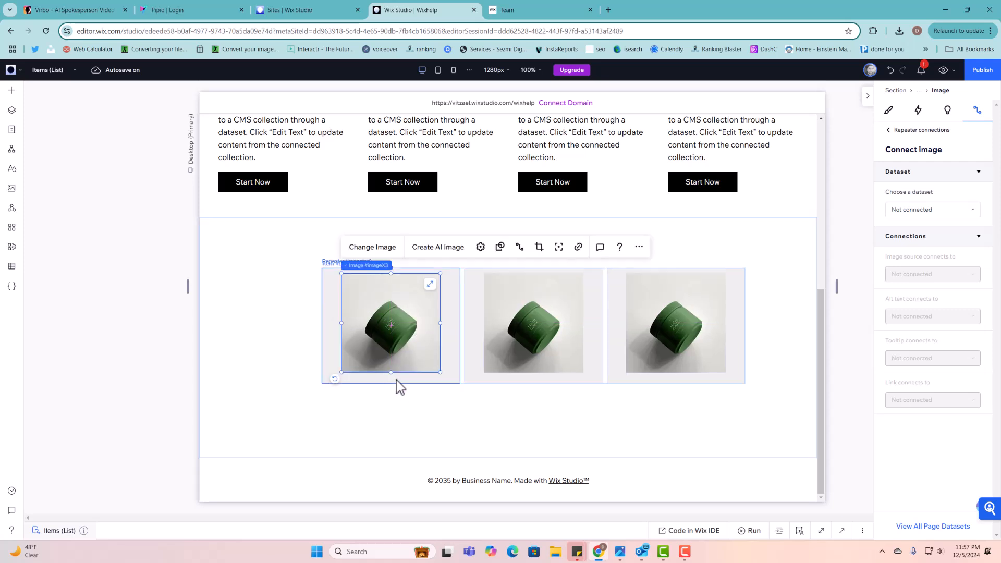
{"action": "left_click", "coordinate": [396, 380]}
{"action": "left_click_drag", "start_coordinate": [395, 388], "coordinate": [398, 418]}
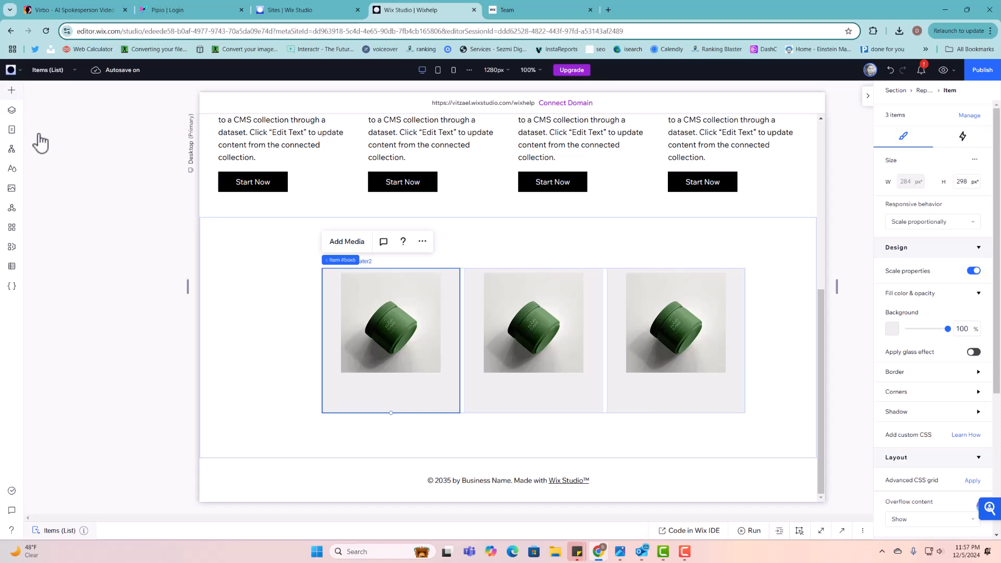
{"action": "left_click", "coordinate": [12, 91]}
{"action": "left_click", "coordinate": [54, 359]}
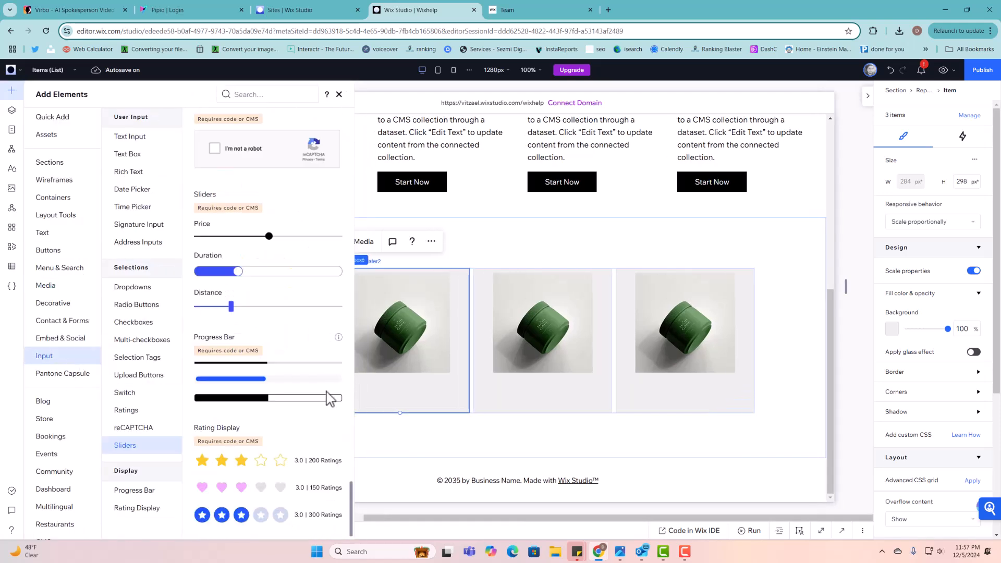
- Add a star rating display under the jar images and make its star icons smaller
{"action": "left_click_drag", "start_coordinate": [246, 468], "coordinate": [413, 393]}
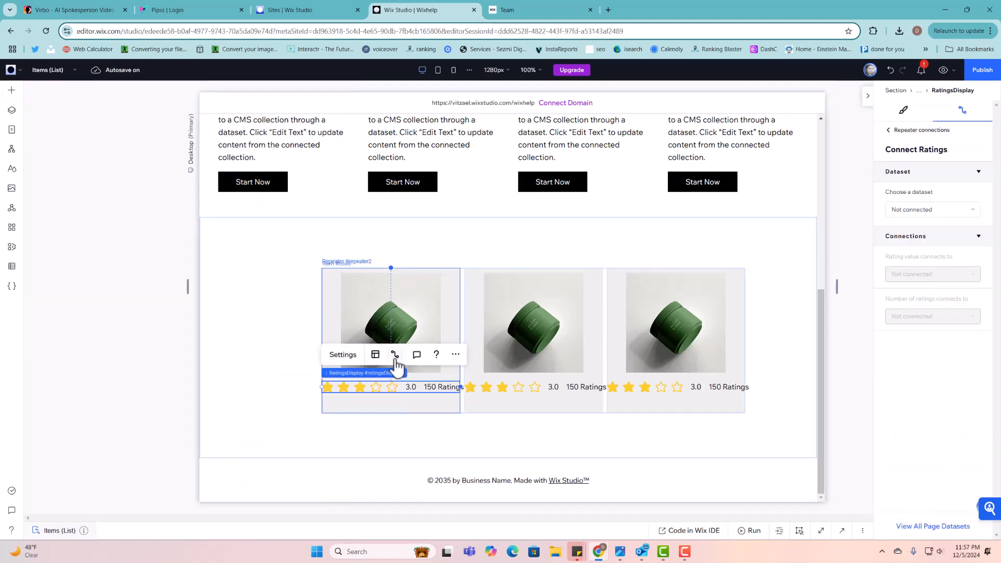
{"action": "left_click", "coordinate": [381, 359]}
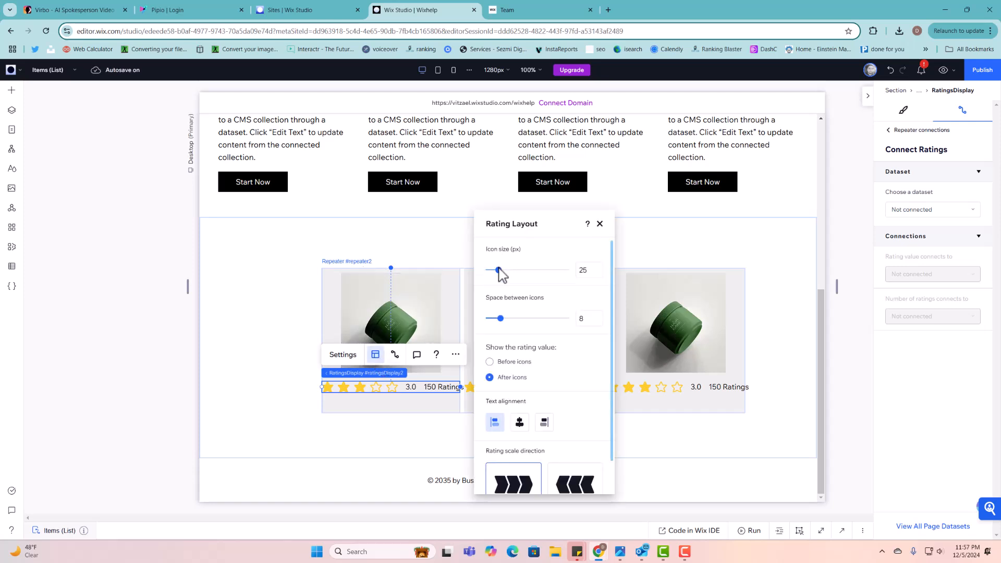
{"action": "left_click_drag", "start_coordinate": [499, 271], "coordinate": [490, 272]}
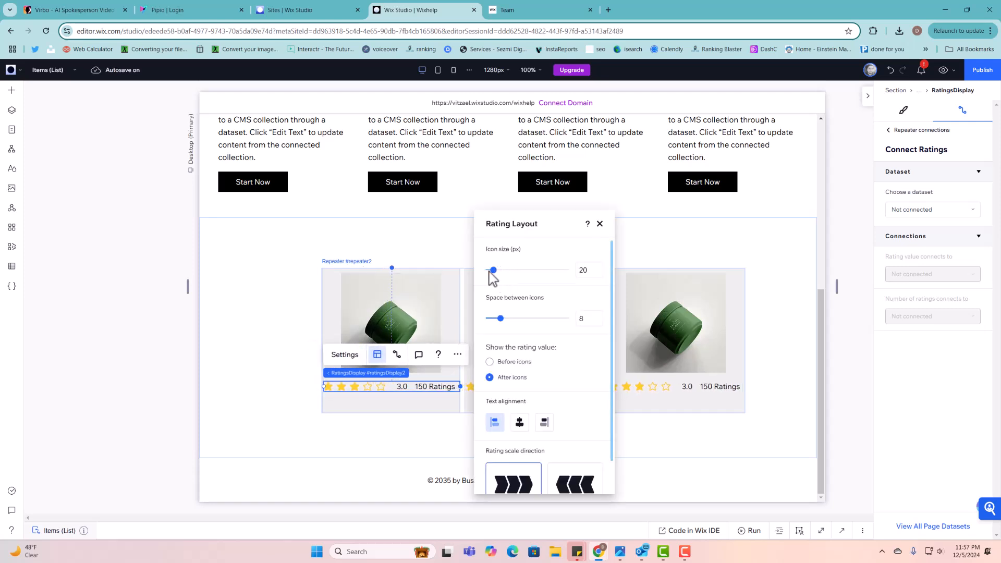
{"action": "left_click", "coordinate": [407, 386]}
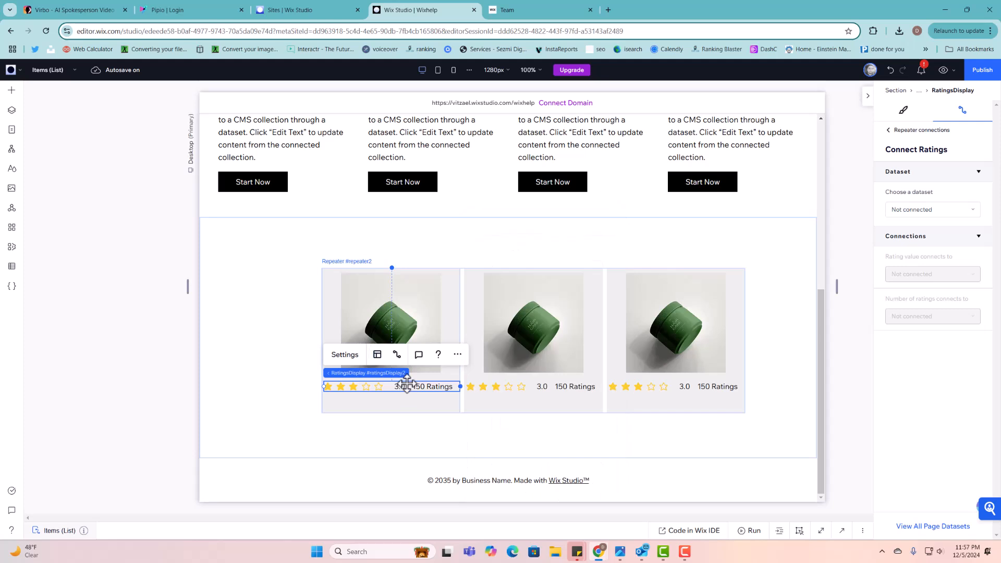
- Delete the trial section of rated jar cards
{"action": "left_click", "coordinate": [409, 424]}
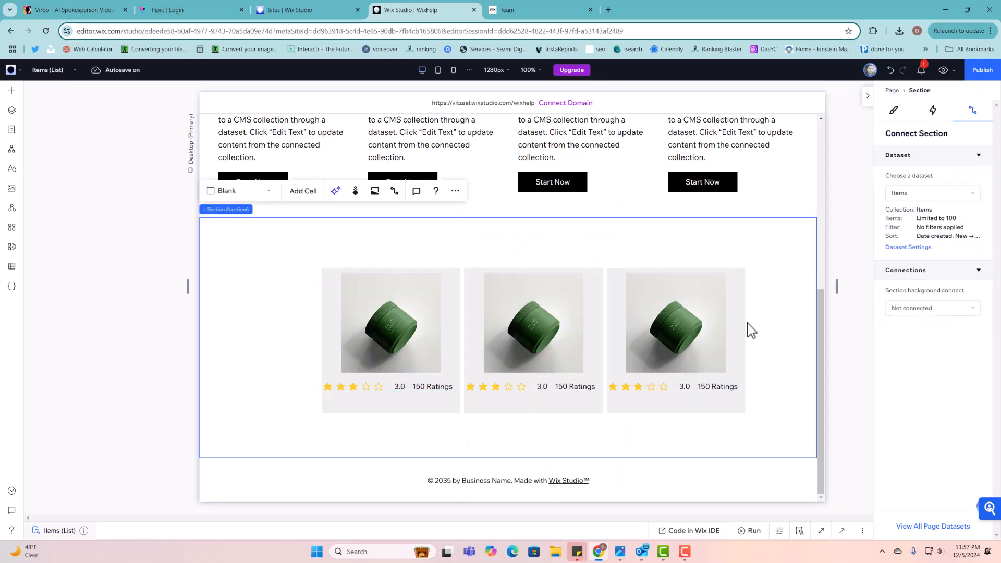
{"action": "right_click", "coordinate": [801, 333]}
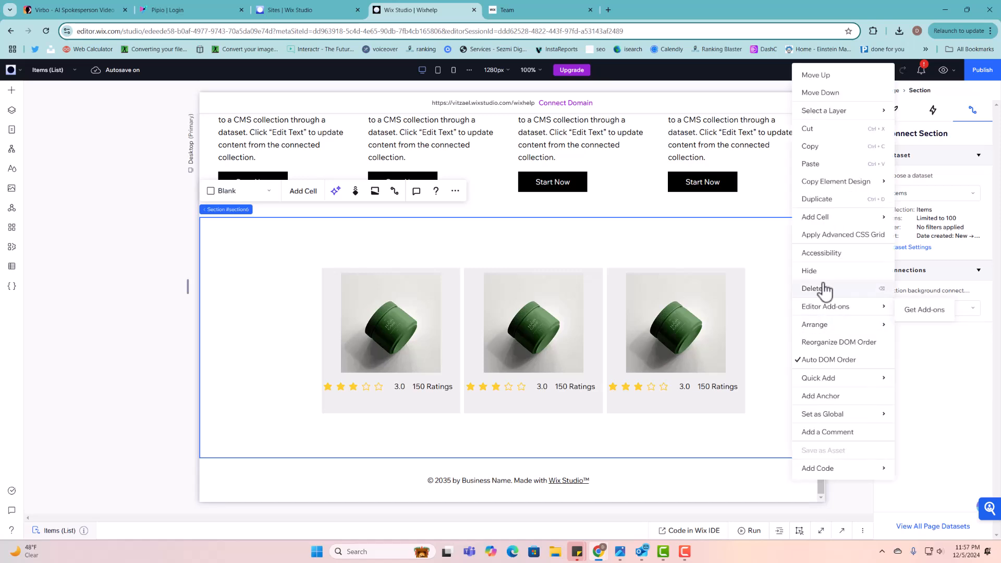
{"action": "left_click", "coordinate": [820, 288]}
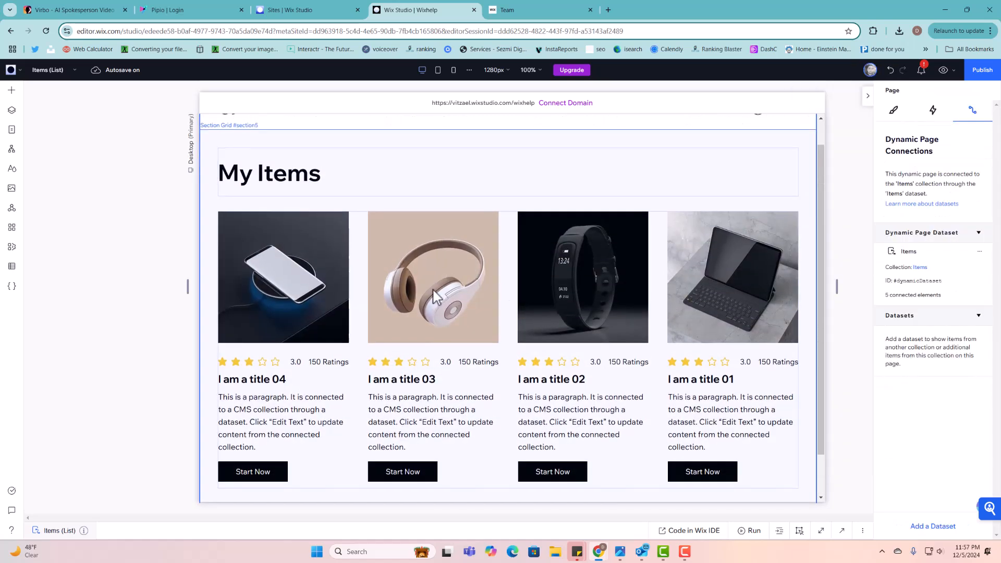
- Select the first item's star rating display in the repeater, then bring up the site pages list
{"action": "left_click", "coordinate": [274, 362]}
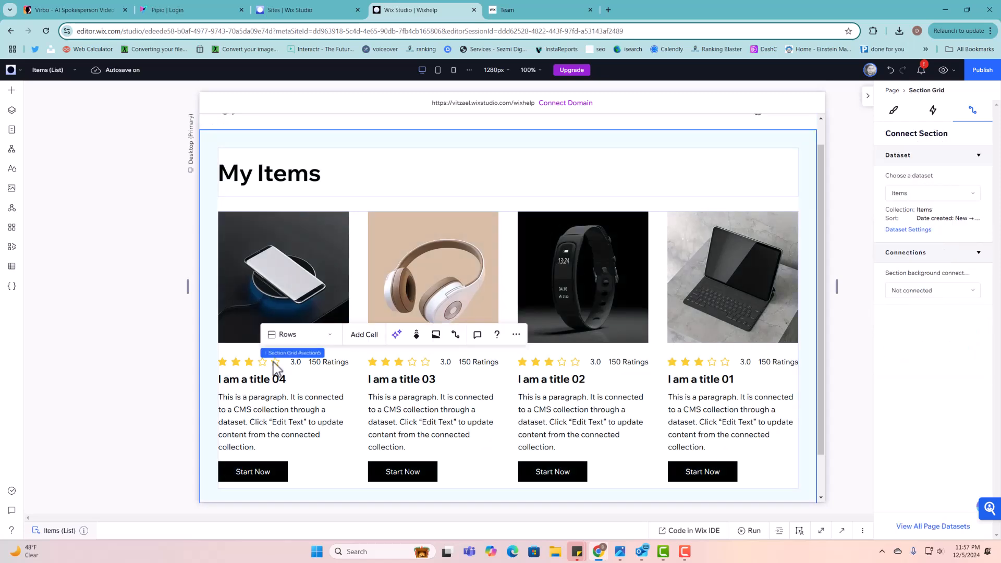
{"action": "left_click", "coordinate": [274, 362]}
{"action": "left_click", "coordinate": [274, 362]}
{"action": "left_click", "coordinate": [273, 362]}
{"action": "left_click", "coordinate": [273, 362]}
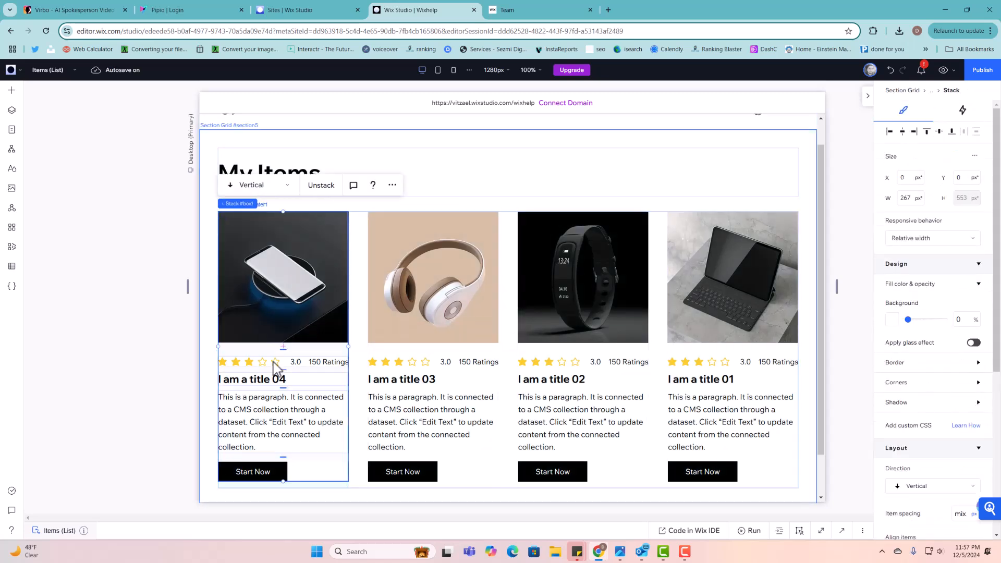
{"action": "left_click", "coordinate": [273, 362]}
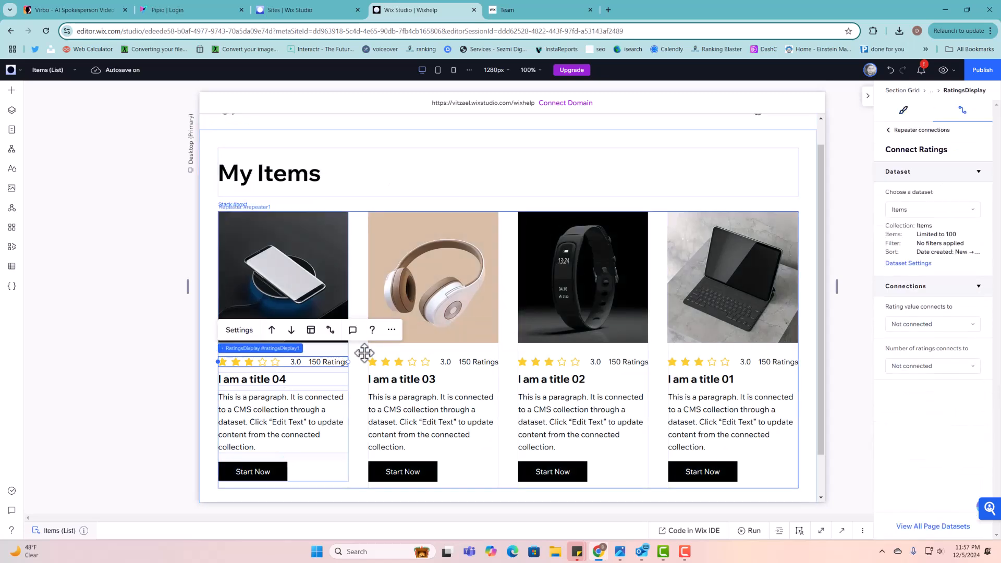
{"action": "scroll", "coordinate": [521, 362], "scroll_direction": "down", "scroll_amount": 1}
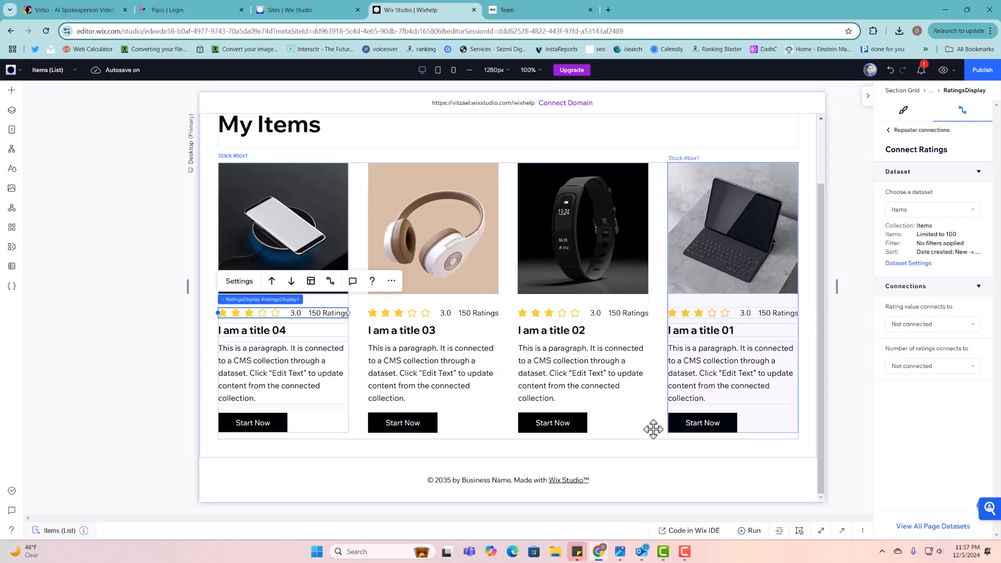
{"action": "left_click", "coordinate": [13, 131]}
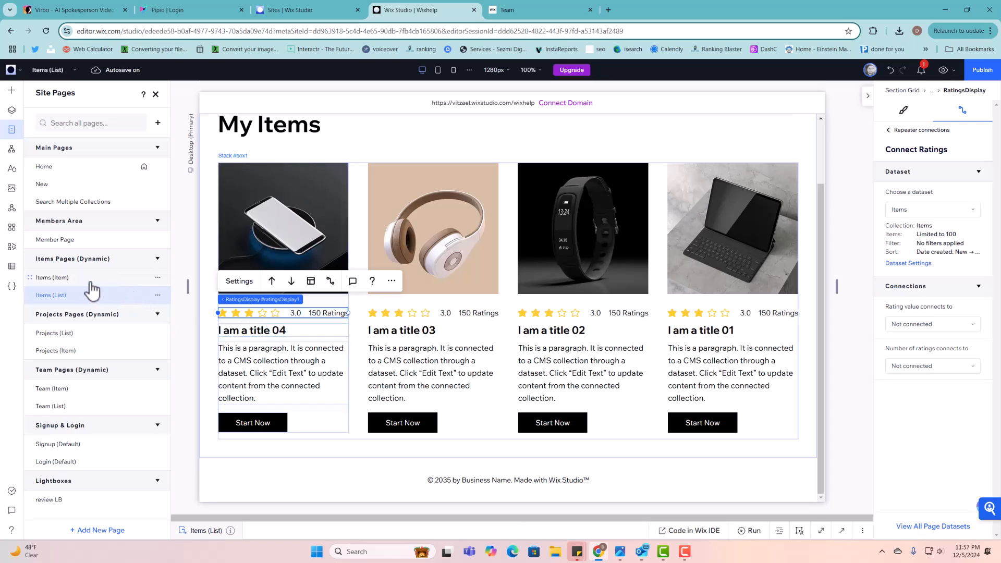
- Switch to the Items (Item) dynamic page and scroll through its content
{"action": "left_click", "coordinate": [46, 278]}
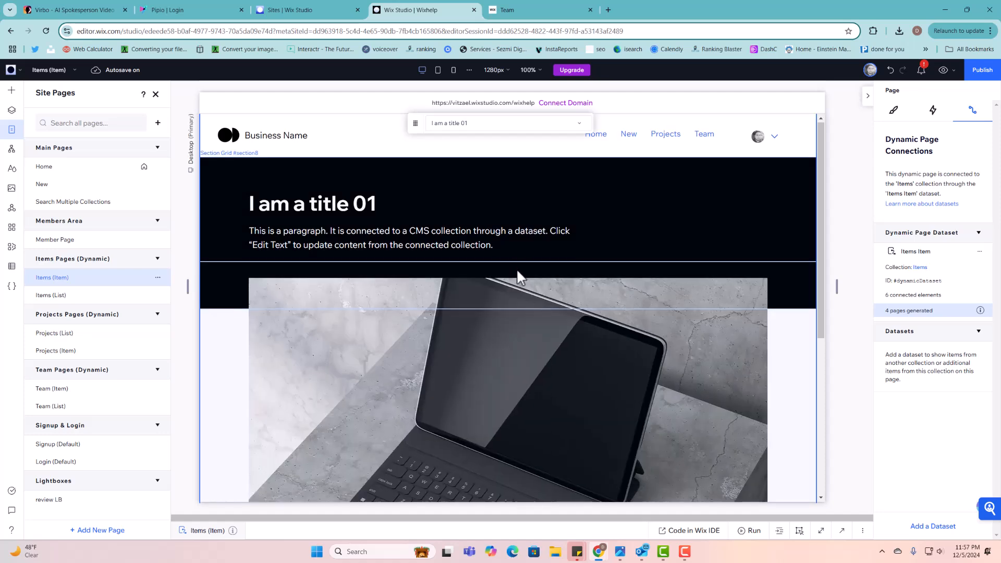
{"action": "scroll", "coordinate": [518, 276], "scroll_direction": "down", "scroll_amount": 3}
{"action": "scroll", "coordinate": [516, 281], "scroll_direction": "up", "scroll_amount": 3}
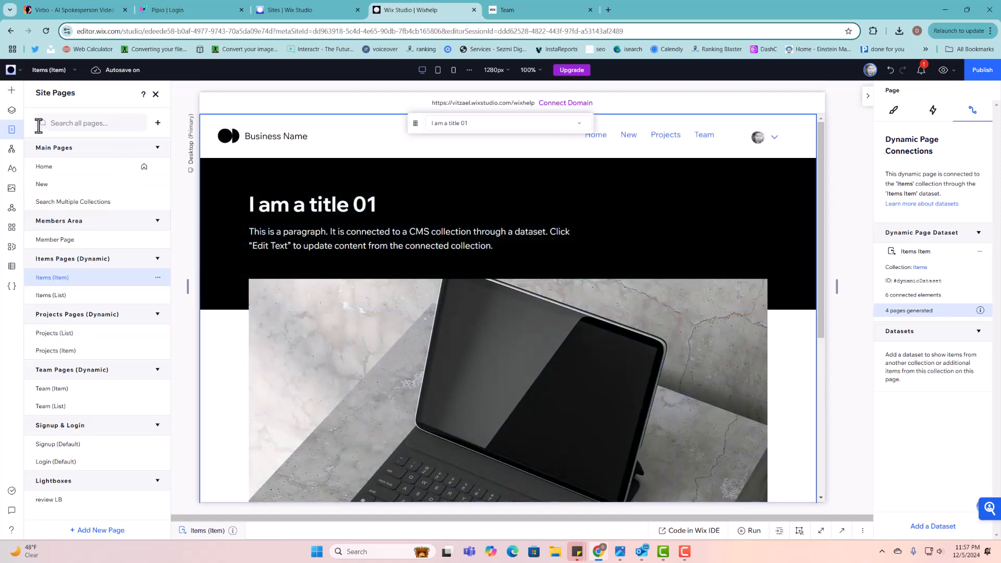
{"action": "scroll", "coordinate": [516, 292], "scroll_direction": "down", "scroll_amount": 5}
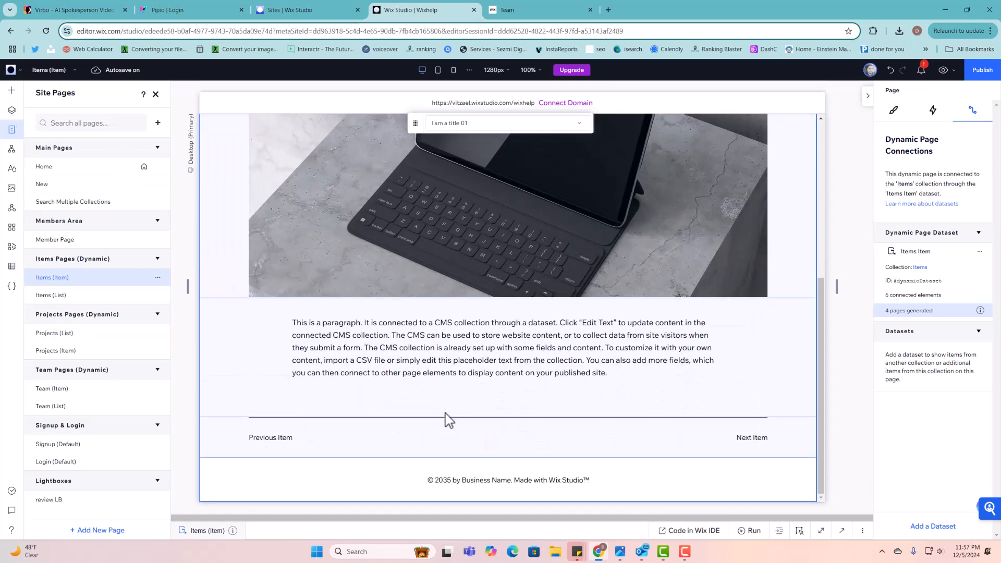
{"action": "scroll", "coordinate": [442, 403], "scroll_direction": "up", "scroll_amount": 5}
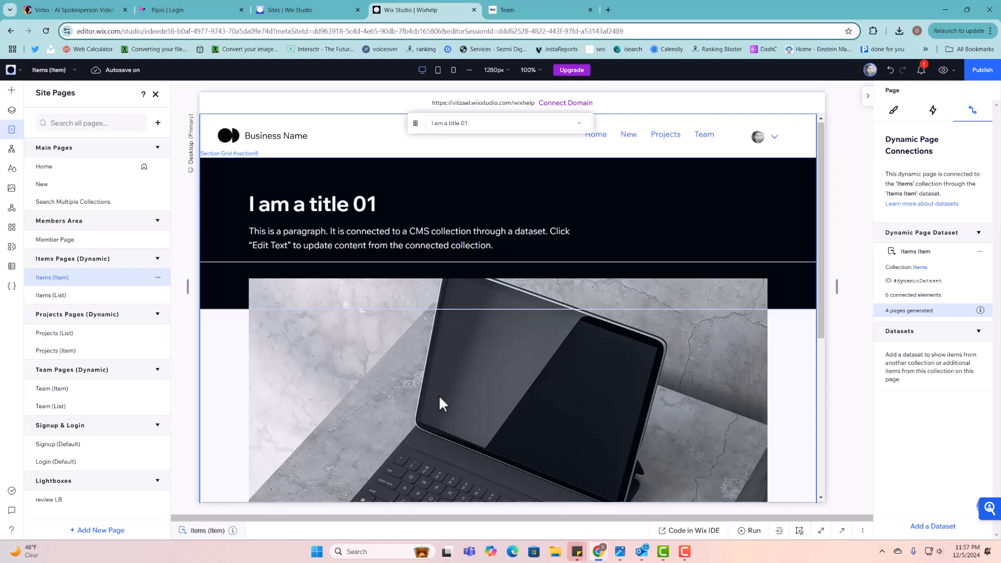
- Place a star Rating Display above the 'I am a title 01' heading and open its settings
{"action": "left_click", "coordinate": [12, 91]}
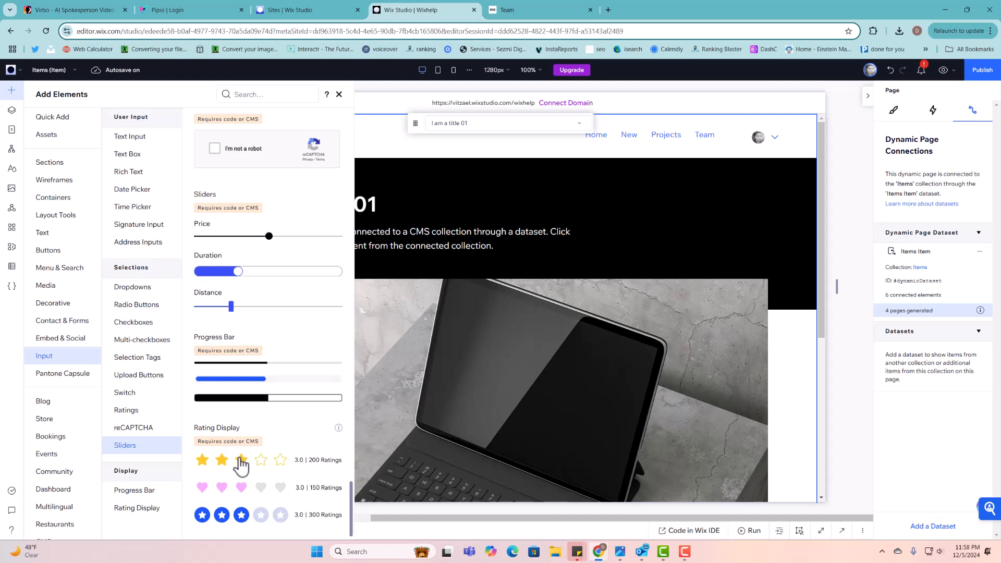
{"action": "left_click_drag", "start_coordinate": [239, 462], "coordinate": [321, 180]}
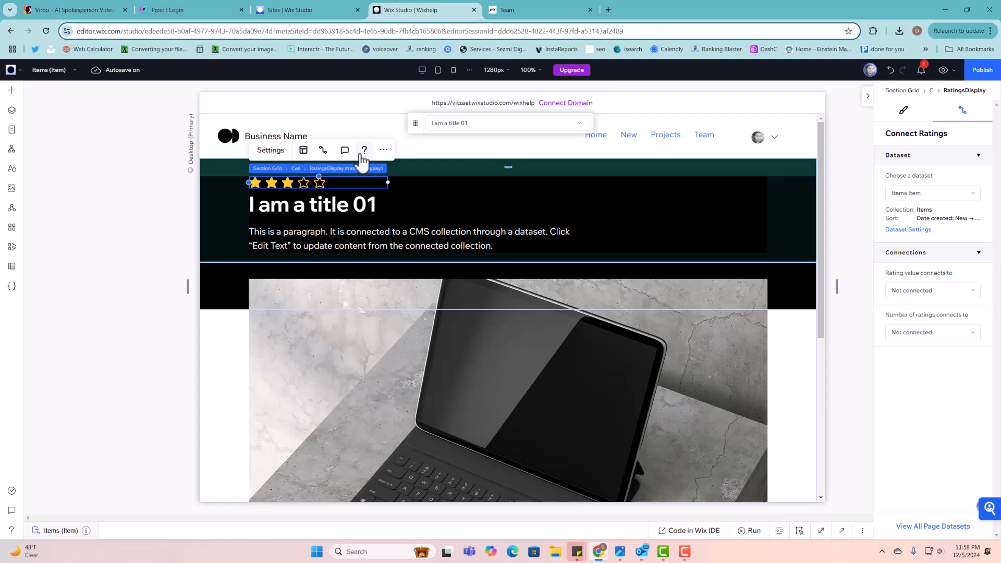
{"action": "left_click", "coordinate": [285, 156]}
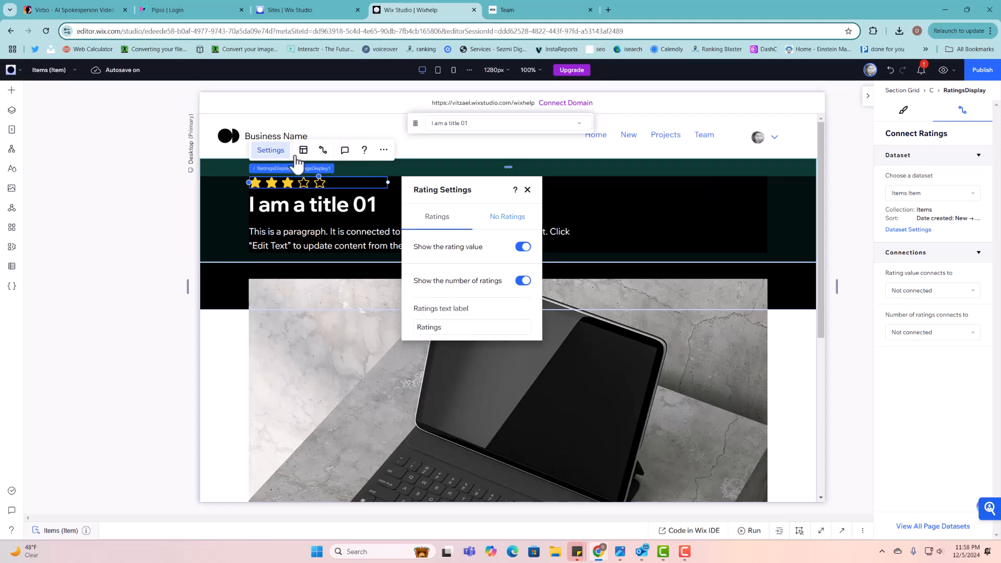
- In the rating's Design text options, set the field title colour to white
{"action": "left_click", "coordinate": [904, 112]}
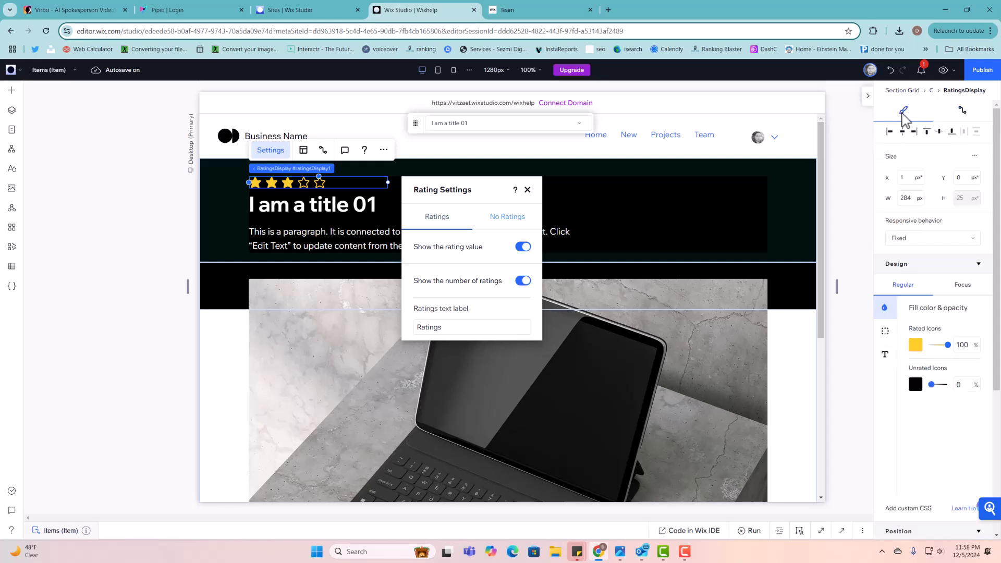
{"action": "left_click", "coordinate": [886, 356]}
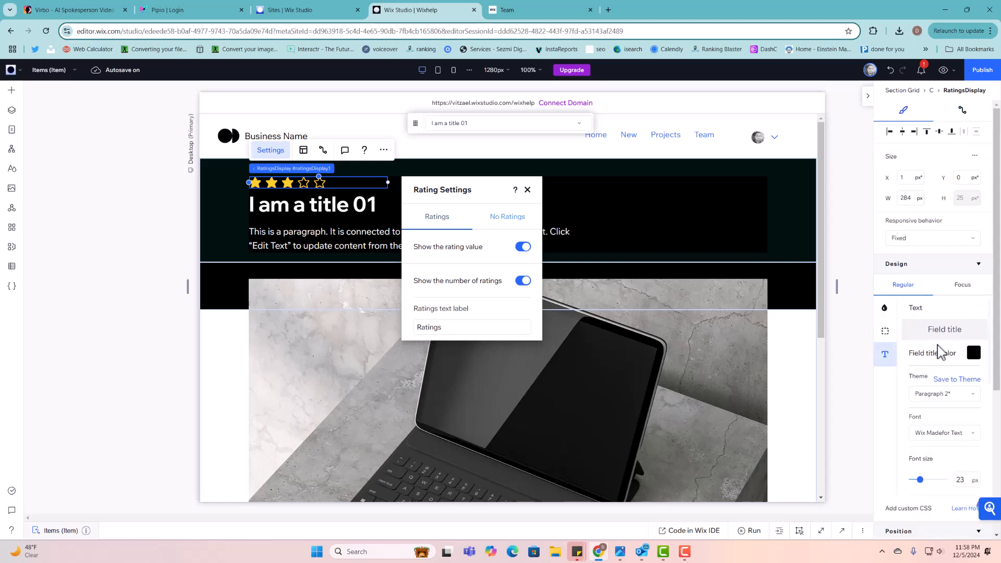
{"action": "left_click", "coordinate": [974, 356]}
{"action": "left_click", "coordinate": [975, 356]}
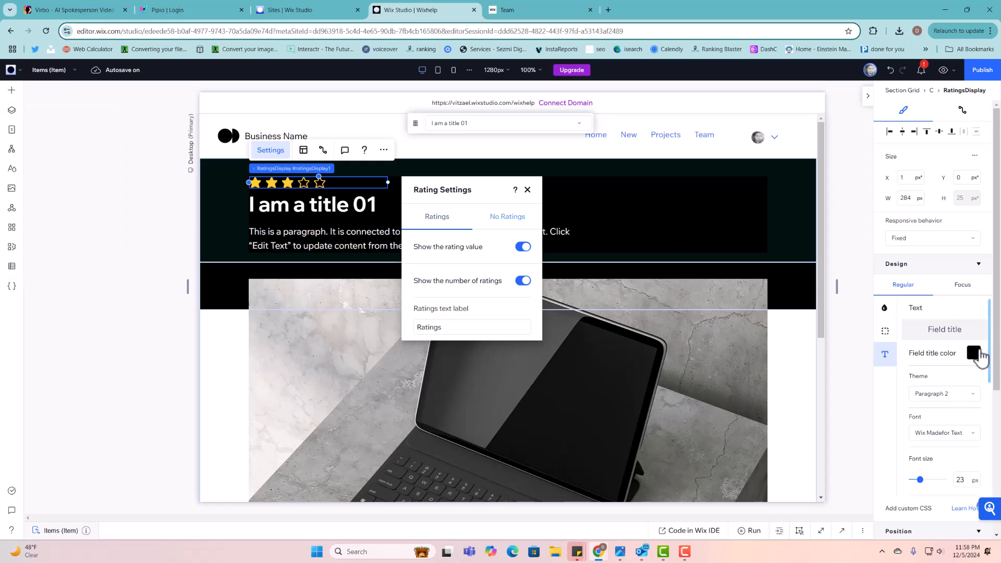
{"action": "left_click", "coordinate": [978, 355]}
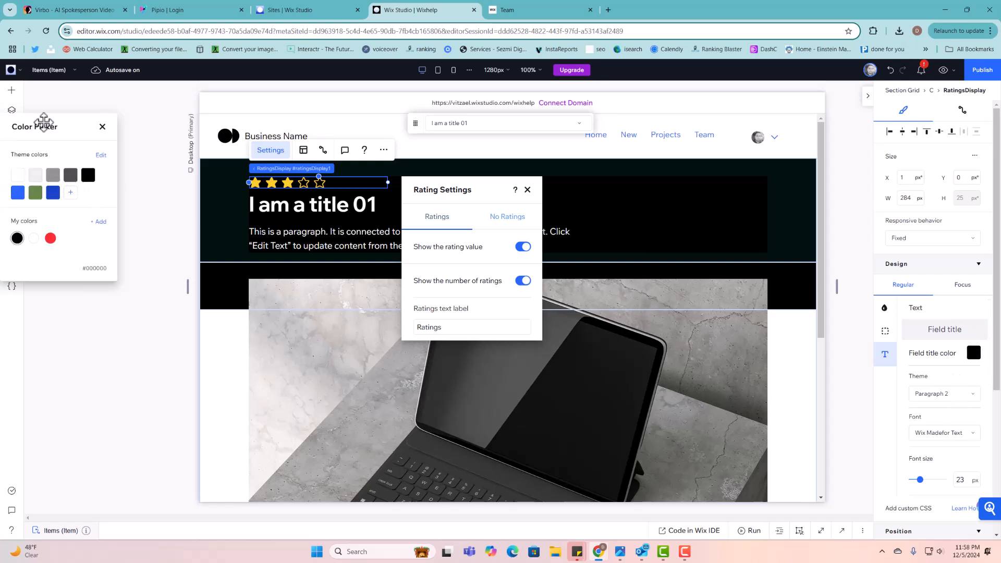
{"action": "left_click", "coordinate": [19, 178]}
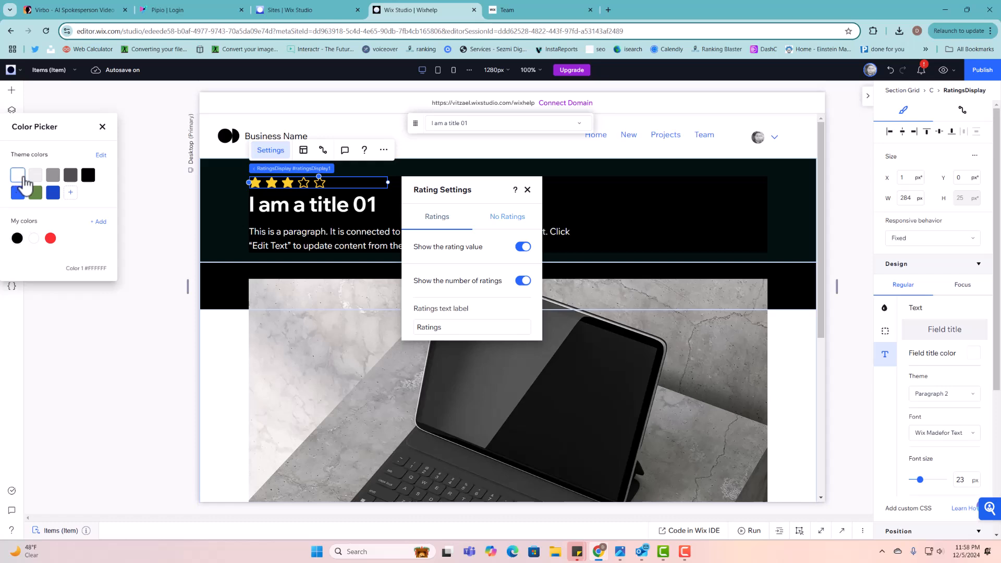
{"action": "left_click", "coordinate": [103, 127]}
- Set the rating value text colour to white and close the rating settings
{"action": "scroll", "coordinate": [944, 384], "scroll_direction": "down", "scroll_amount": 2}
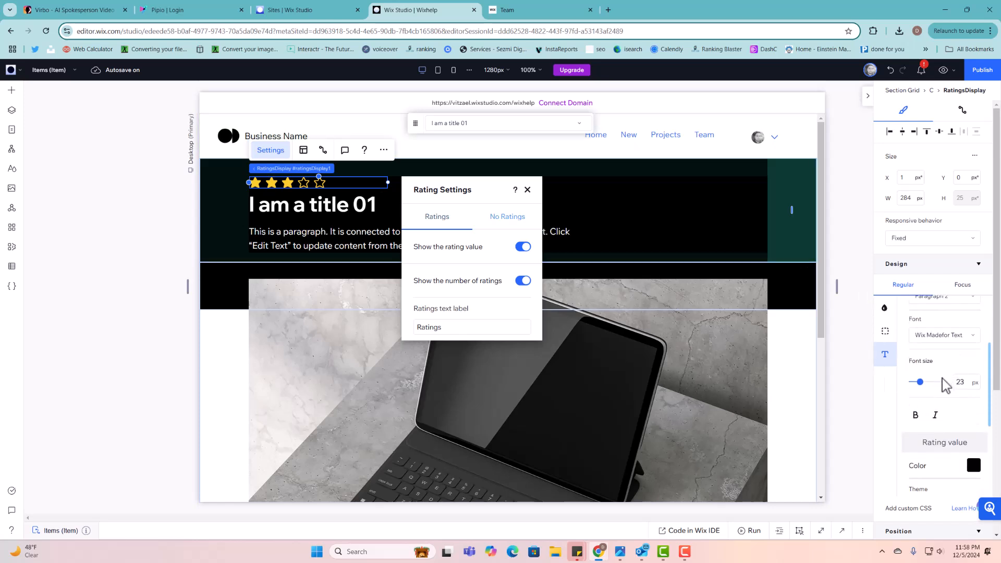
{"action": "scroll", "coordinate": [947, 386], "scroll_direction": "up", "scroll_amount": 2}
{"action": "scroll", "coordinate": [944, 367], "scroll_direction": "down", "scroll_amount": 2}
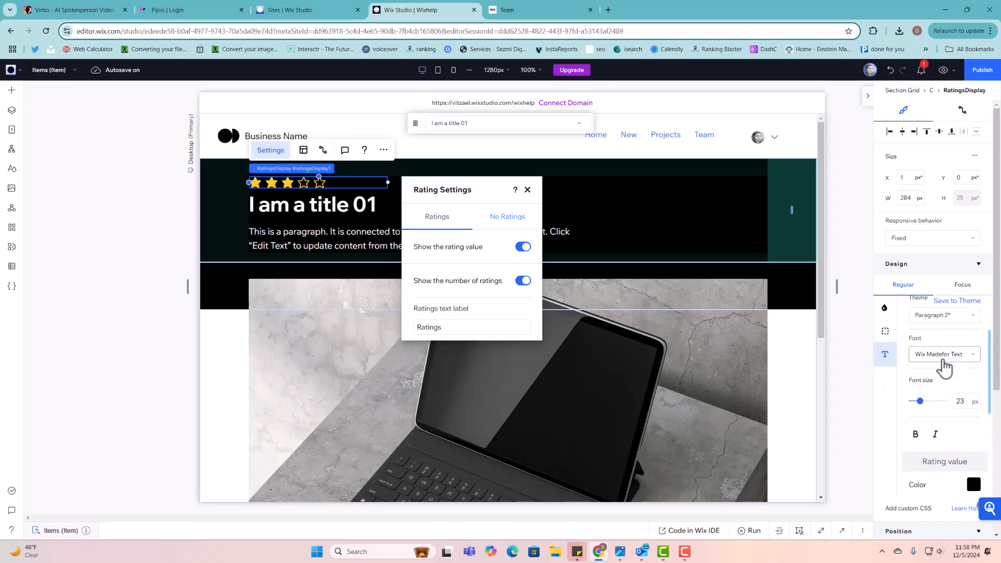
{"action": "scroll", "coordinate": [974, 466], "scroll_direction": "down", "scroll_amount": 2}
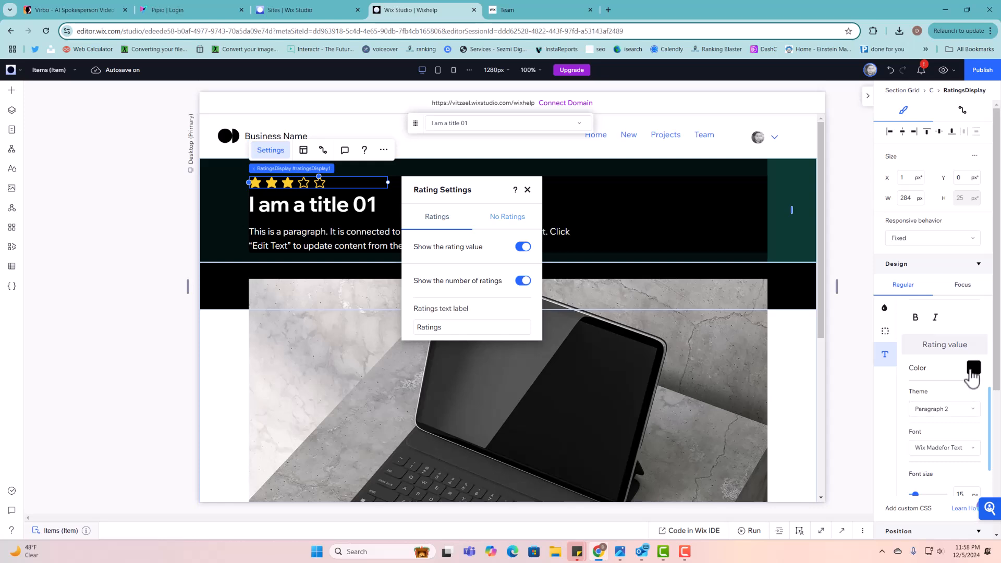
{"action": "left_click", "coordinate": [973, 369]}
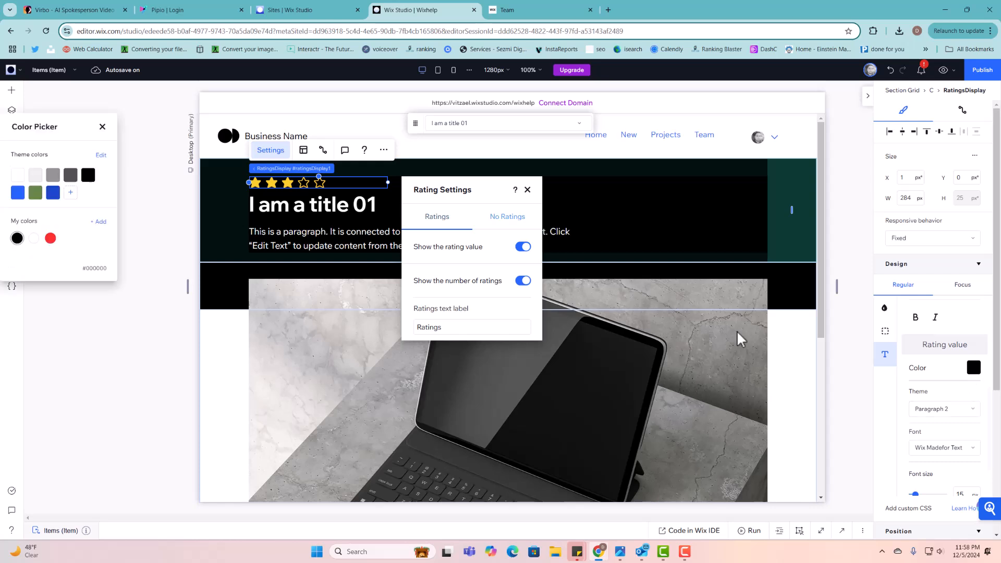
{"action": "left_click", "coordinate": [18, 175]}
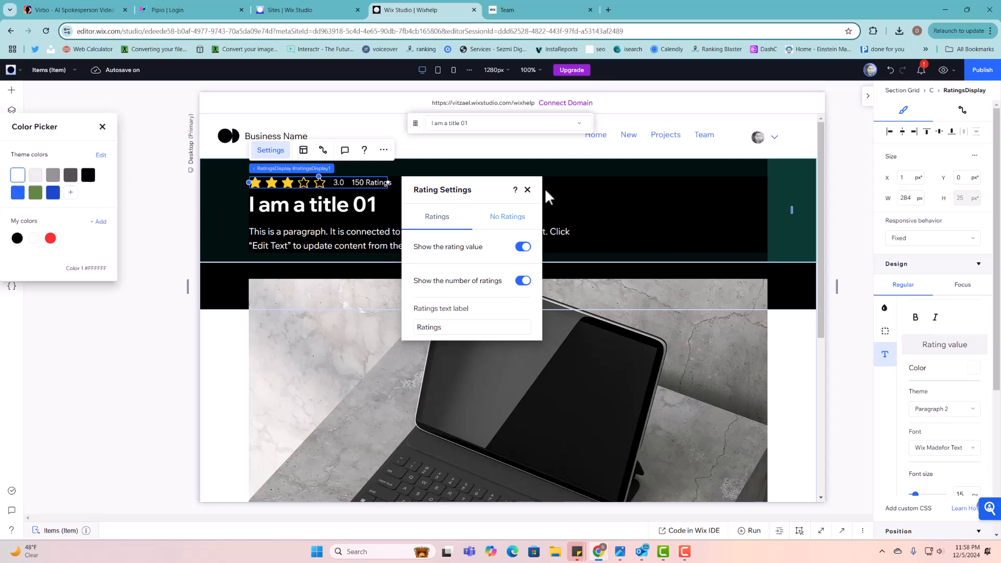
{"action": "left_click", "coordinate": [528, 190]}
{"action": "left_click", "coordinate": [524, 206]}
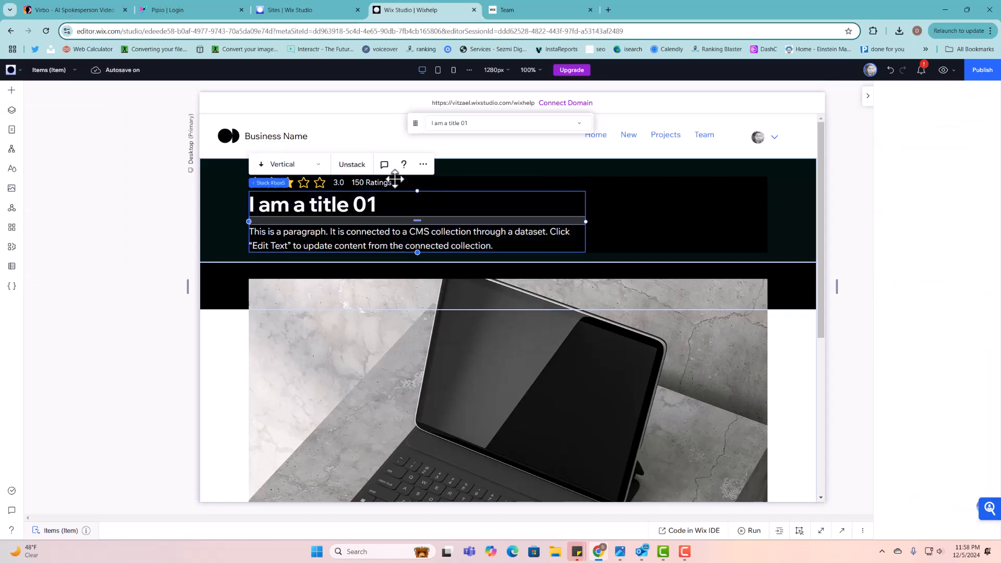
- Insert an empty row above the Previous Item / Next Item row and select it
{"action": "left_click", "coordinate": [360, 183]}
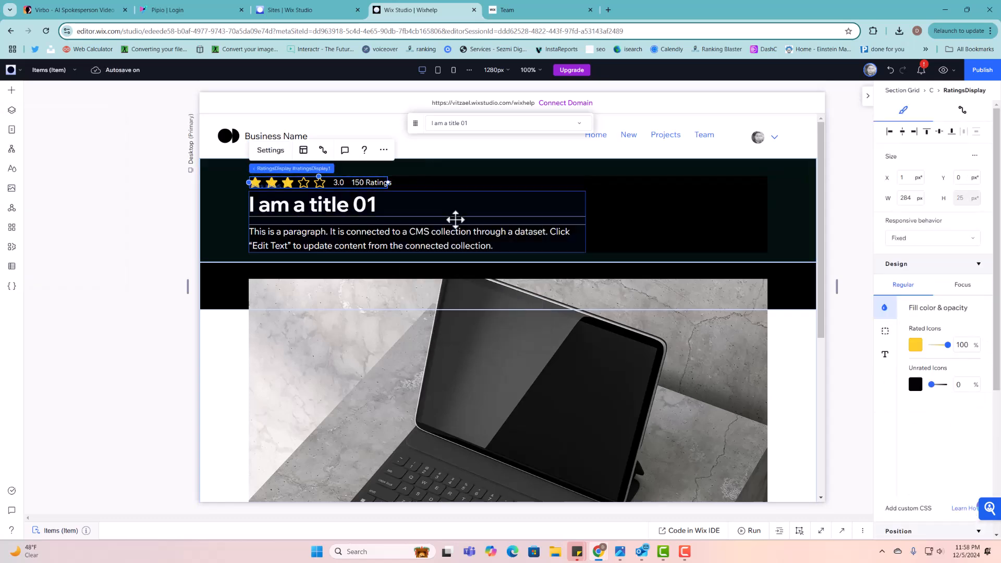
{"action": "scroll", "coordinate": [652, 321], "scroll_direction": "down", "scroll_amount": 5}
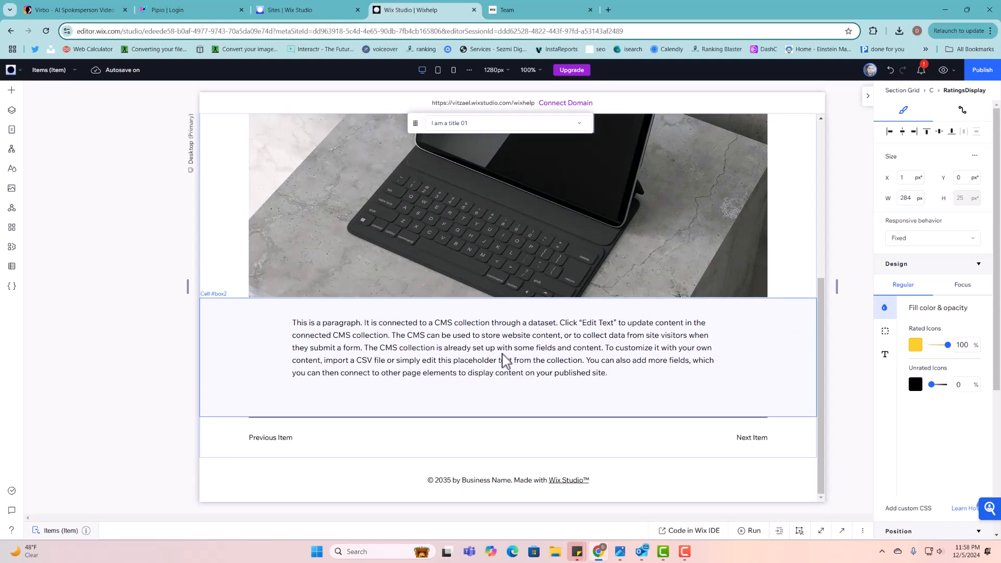
{"action": "left_click", "coordinate": [564, 435]}
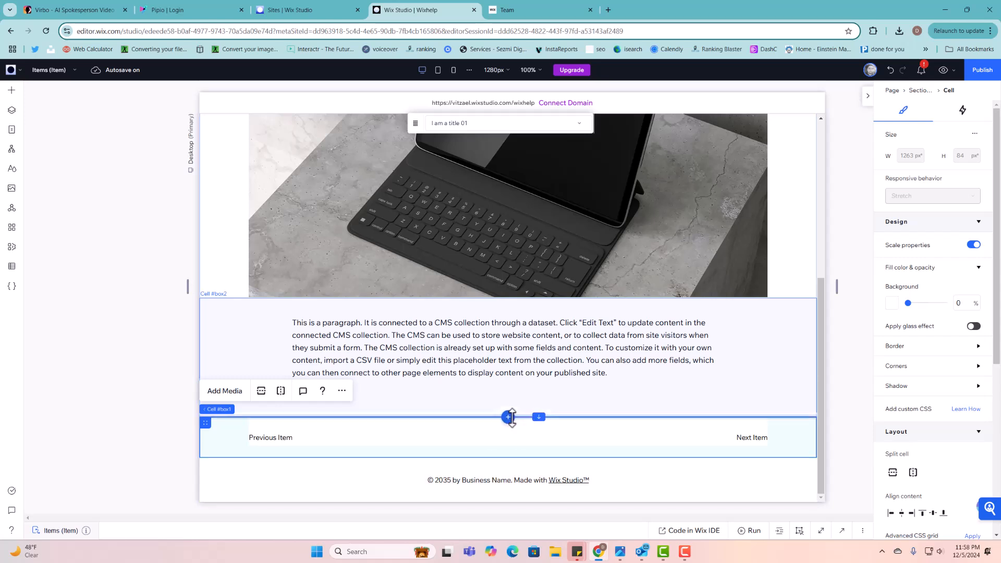
{"action": "left_click", "coordinate": [509, 417]}
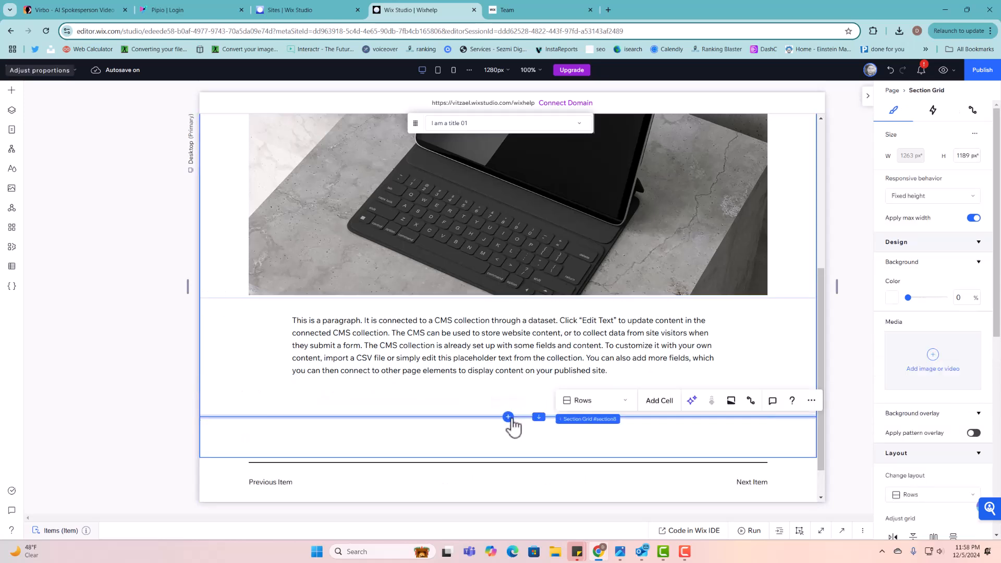
{"action": "scroll", "coordinate": [557, 297], "scroll_direction": "down", "scroll_amount": 1}
{"action": "left_click", "coordinate": [518, 406]}
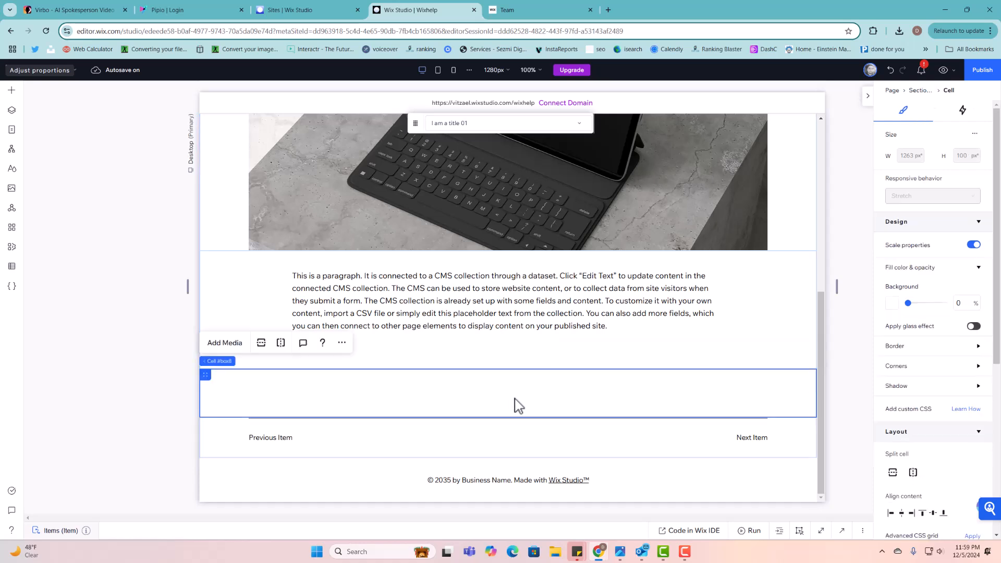
{"action": "left_click", "coordinate": [11, 90]}
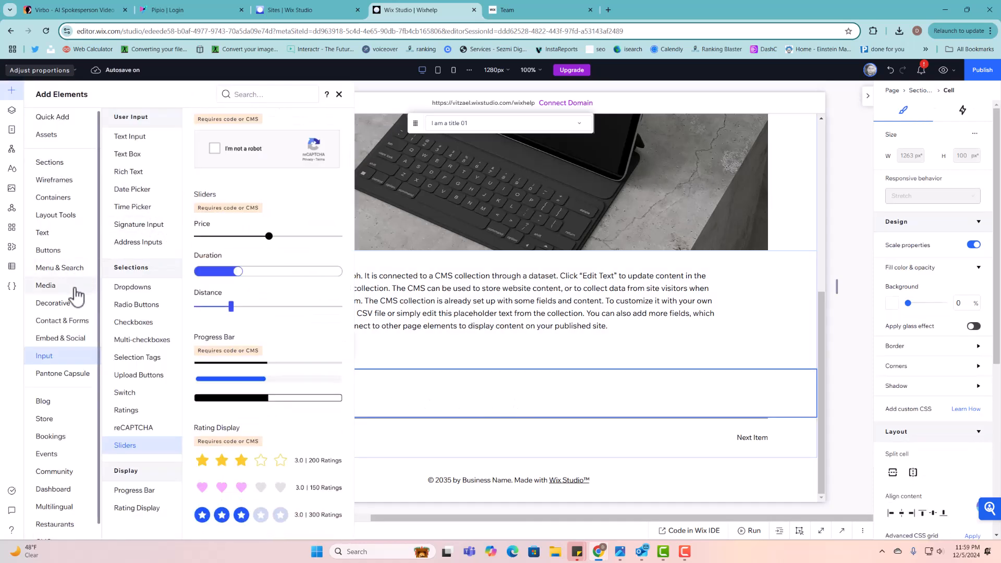
- Drop a button at the right of the new row and label it 'Write us a review'
{"action": "left_click", "coordinate": [77, 255]}
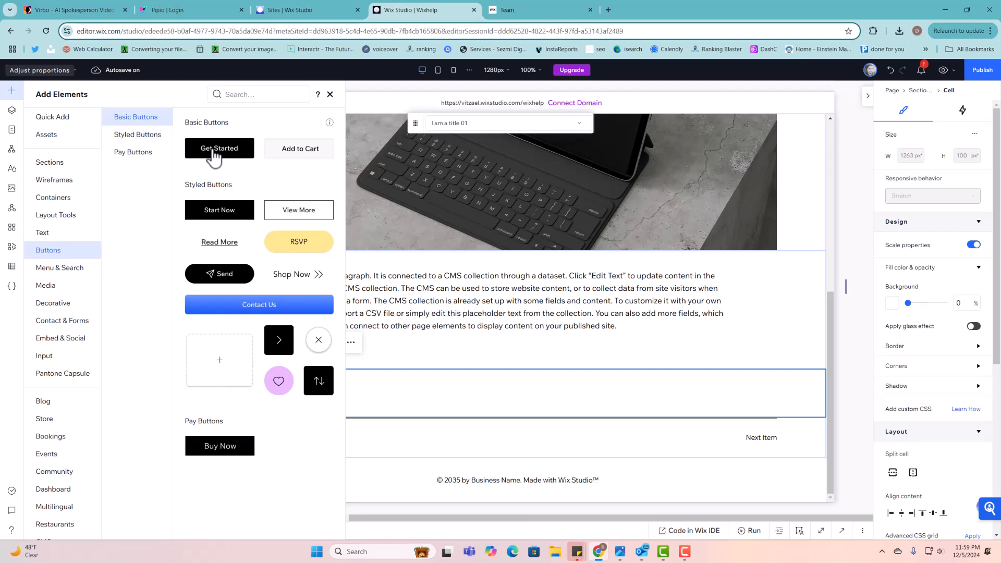
{"action": "left_click_drag", "start_coordinate": [271, 206], "coordinate": [737, 402]}
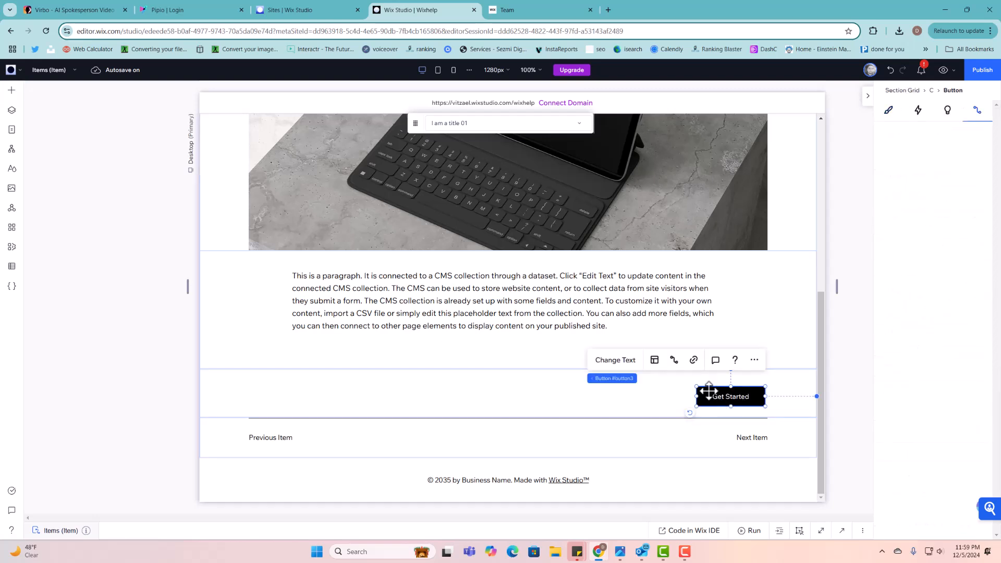
{"action": "left_click", "coordinate": [617, 359]}
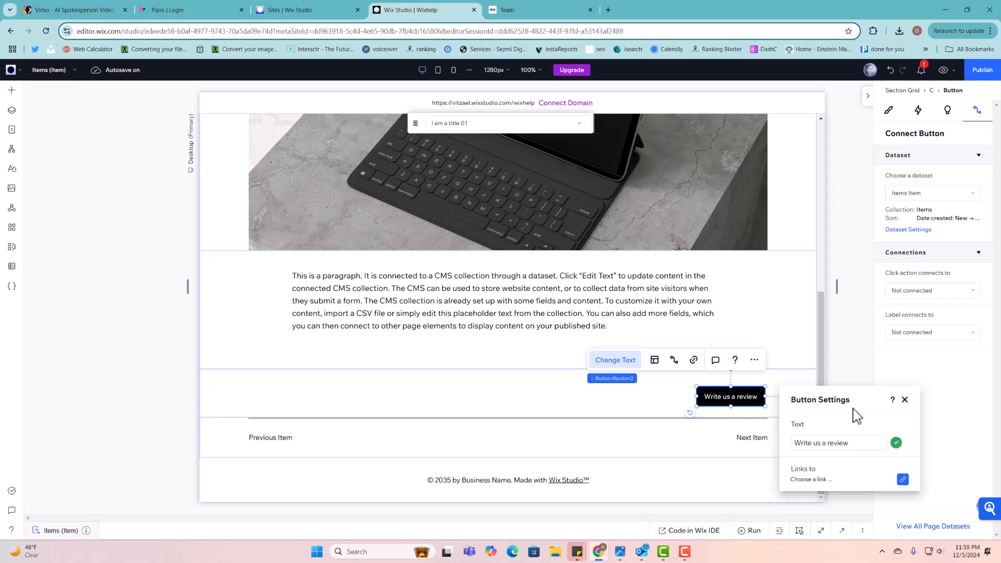
{"action": "left_click", "coordinate": [905, 400]}
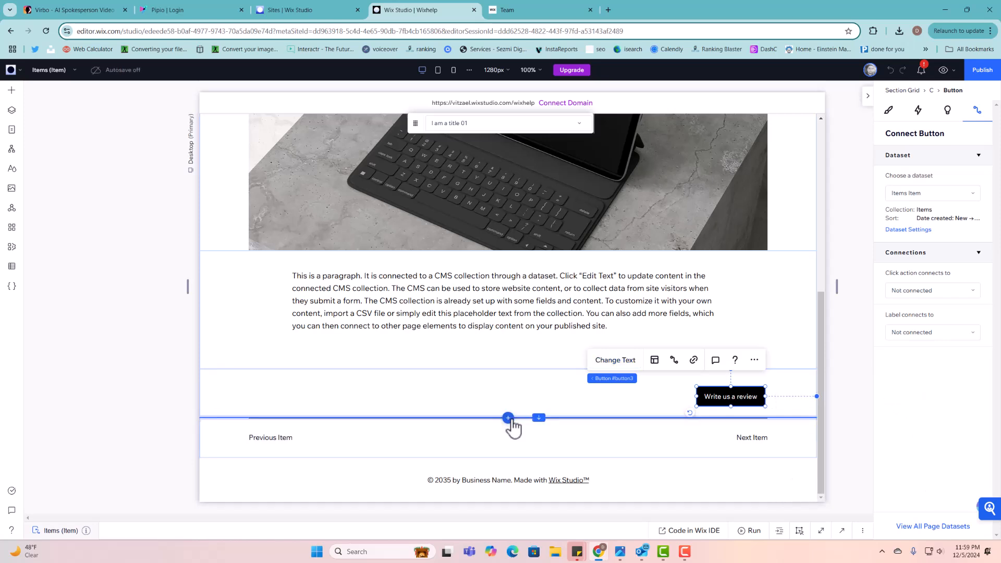
- Add another empty row and stretch it taller, then undo the height change
{"action": "left_click", "coordinate": [508, 418]}
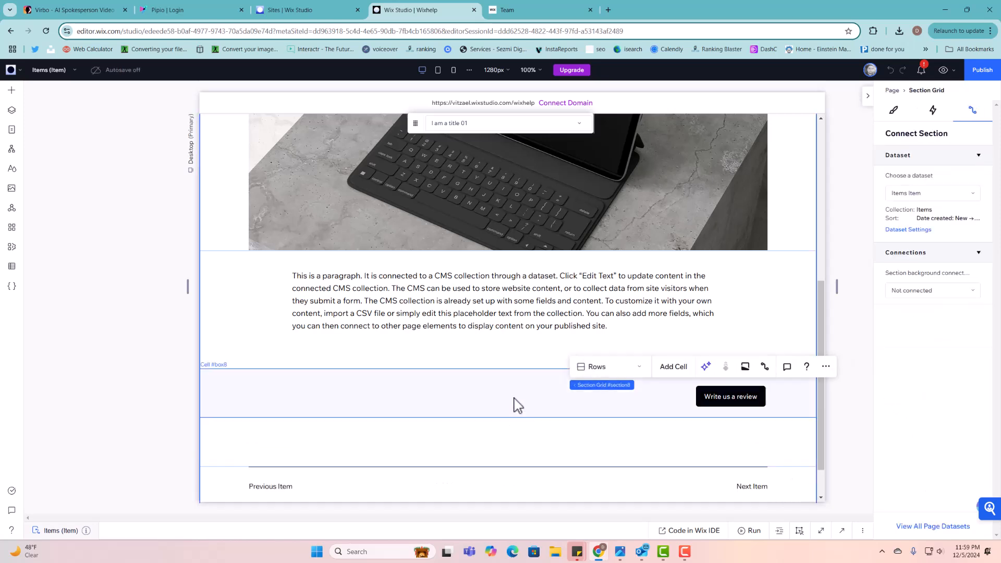
{"action": "scroll", "coordinate": [523, 416], "scroll_direction": "down", "scroll_amount": 1}
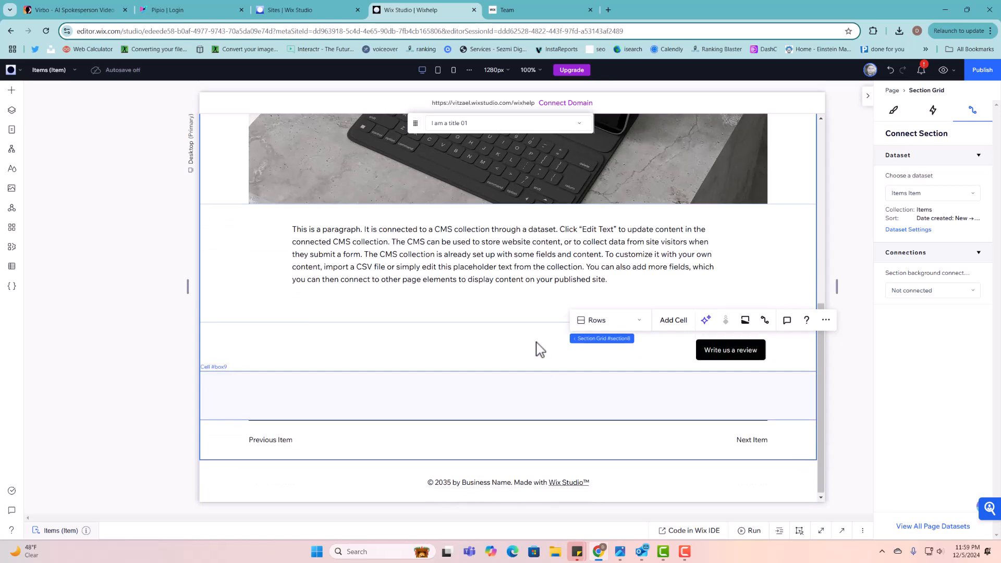
{"action": "left_click", "coordinate": [543, 391]}
{"action": "left_click_drag", "start_coordinate": [539, 419], "coordinate": [555, 514]}
{"action": "scroll", "coordinate": [572, 356], "scroll_direction": "down", "scroll_amount": 2}
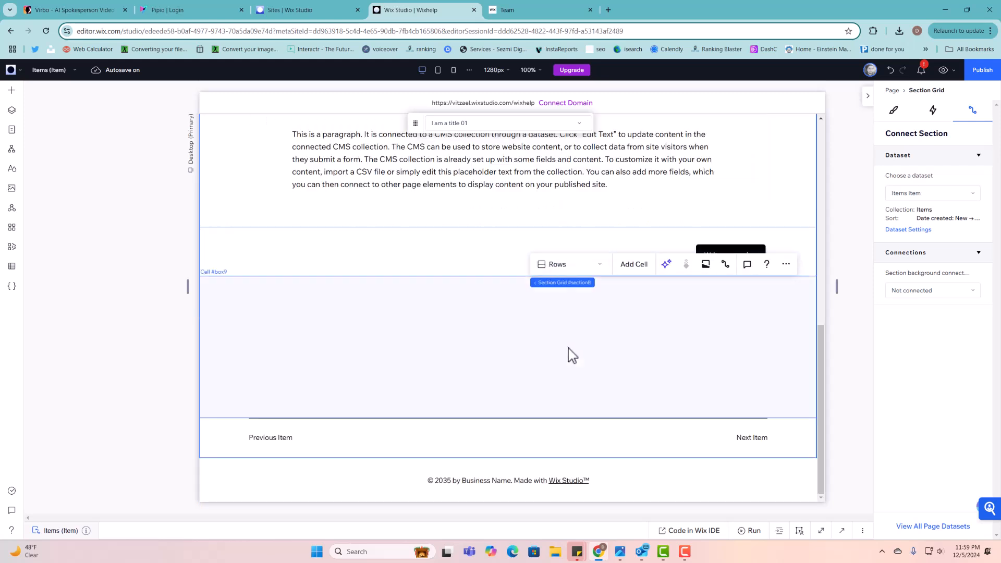
{"action": "left_click", "coordinate": [576, 342]}
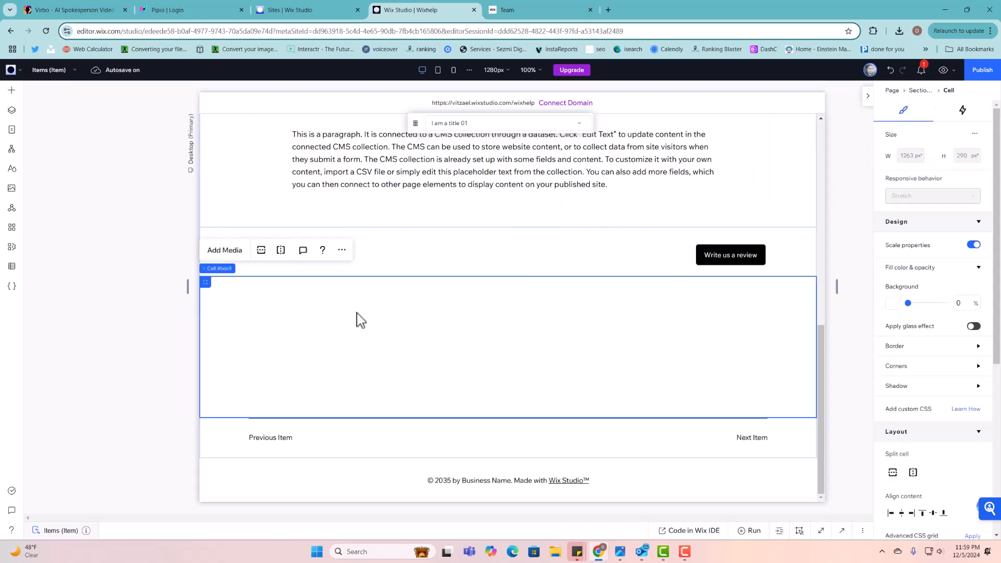
{"action": "right_click", "coordinate": [266, 299]}
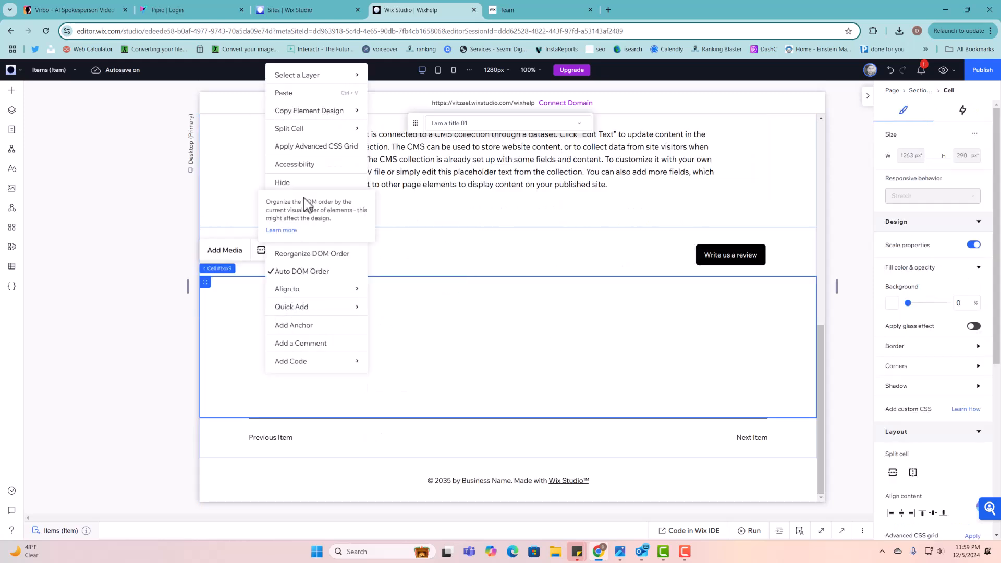
{"action": "left_click", "coordinate": [218, 325]}
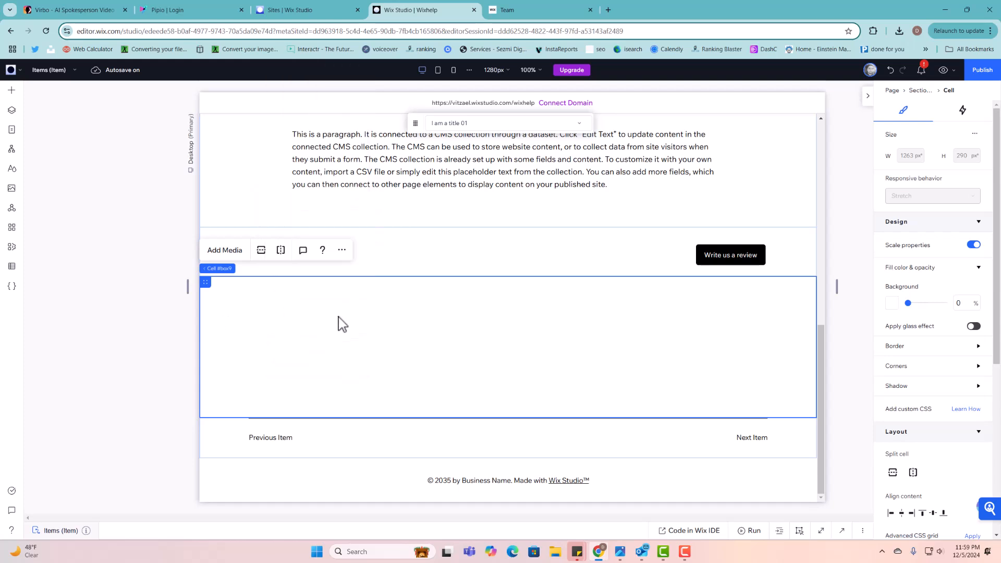
{"action": "key", "text": "ctrl+z"}
- Remove the extra empty row and cell, and add a new empty section below the grid
{"action": "left_click", "coordinate": [560, 353]}
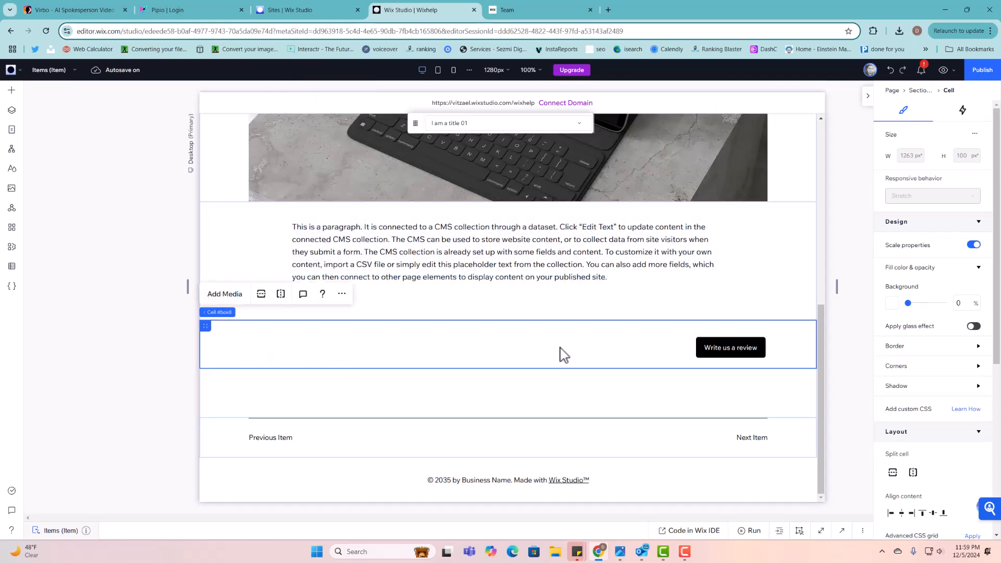
{"action": "left_click", "coordinate": [489, 418]}
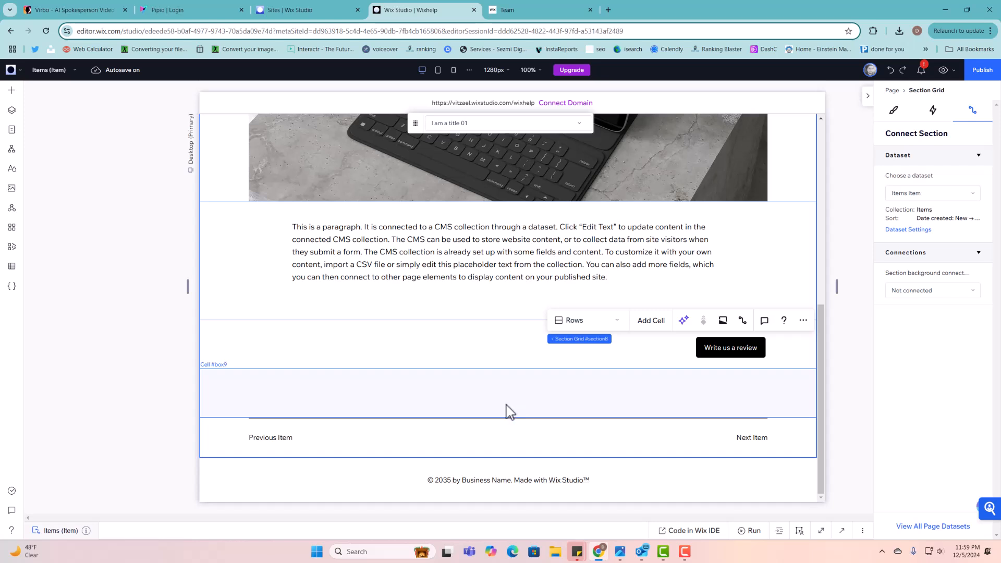
{"action": "key", "text": "ctrl+z"}
{"action": "left_click", "coordinate": [496, 443]}
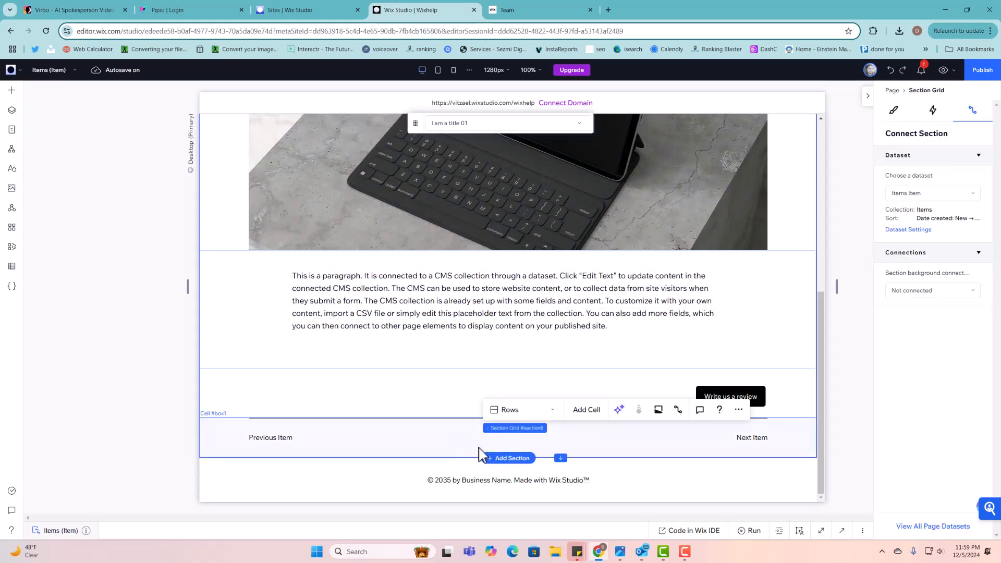
{"action": "left_click", "coordinate": [497, 459]}
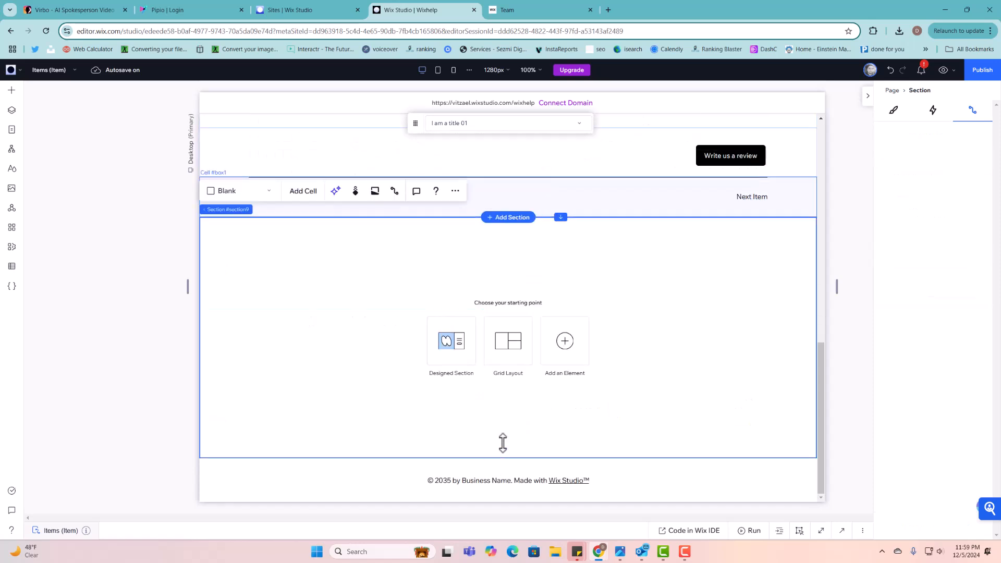
- Move the Write us a review button into the new section and shrink an inserted section
{"action": "scroll", "coordinate": [595, 313], "scroll_direction": "up", "scroll_amount": 3}
{"action": "left_click", "coordinate": [744, 300]}
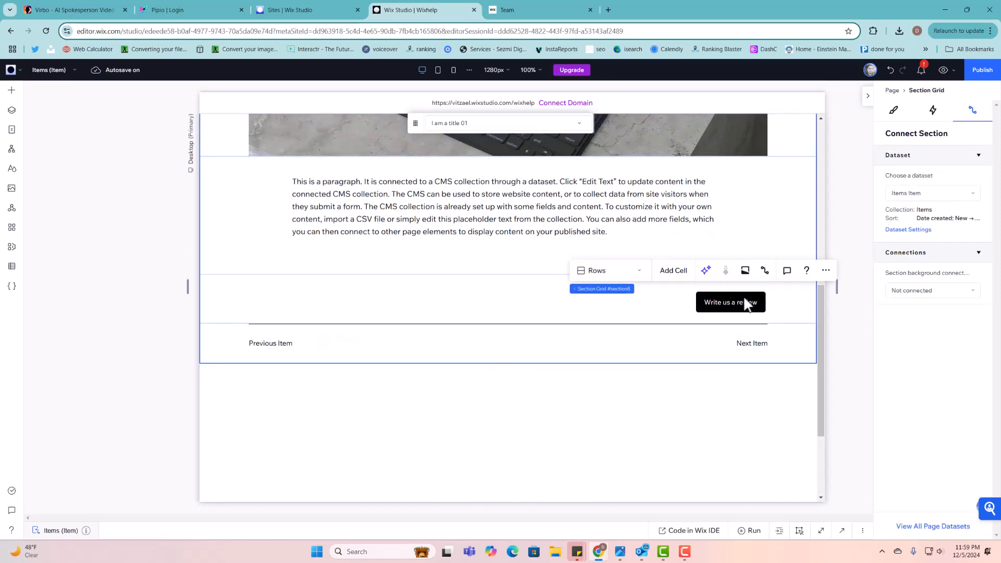
{"action": "left_click", "coordinate": [744, 300]}
{"action": "left_click", "coordinate": [743, 302]}
{"action": "left_click_drag", "start_coordinate": [743, 322], "coordinate": [745, 394]}
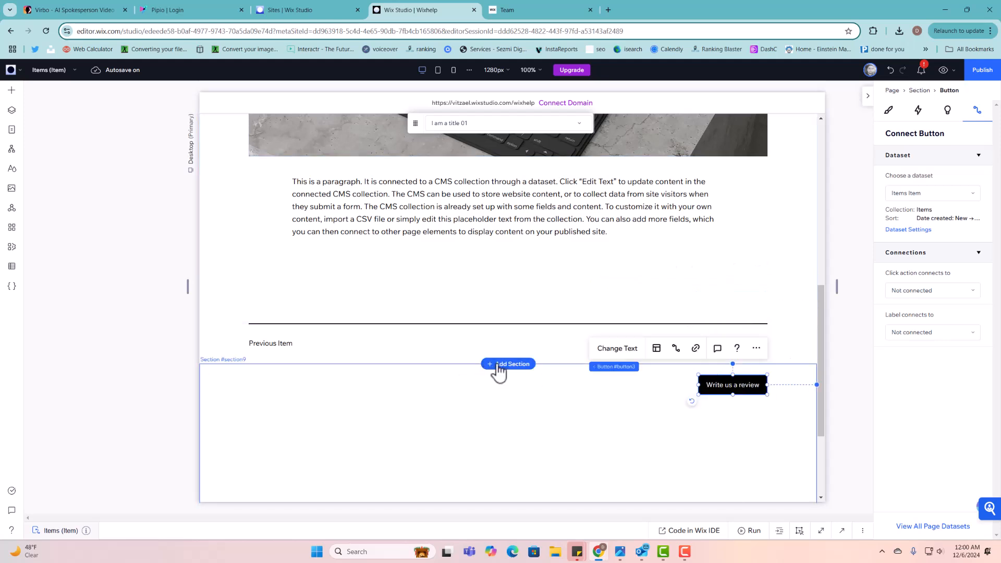
{"action": "left_click", "coordinate": [498, 365]}
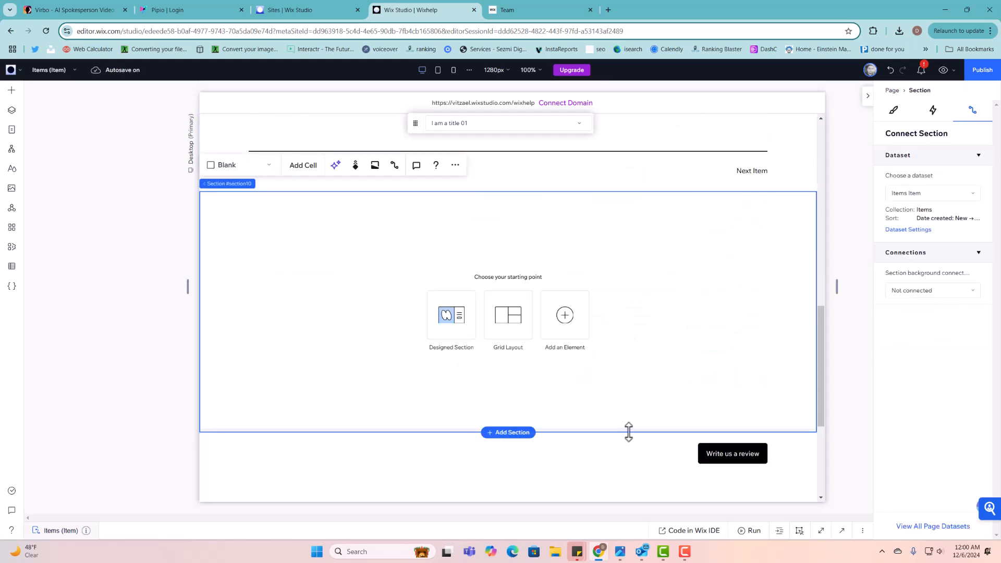
{"action": "left_click_drag", "start_coordinate": [628, 432], "coordinate": [635, 239]}
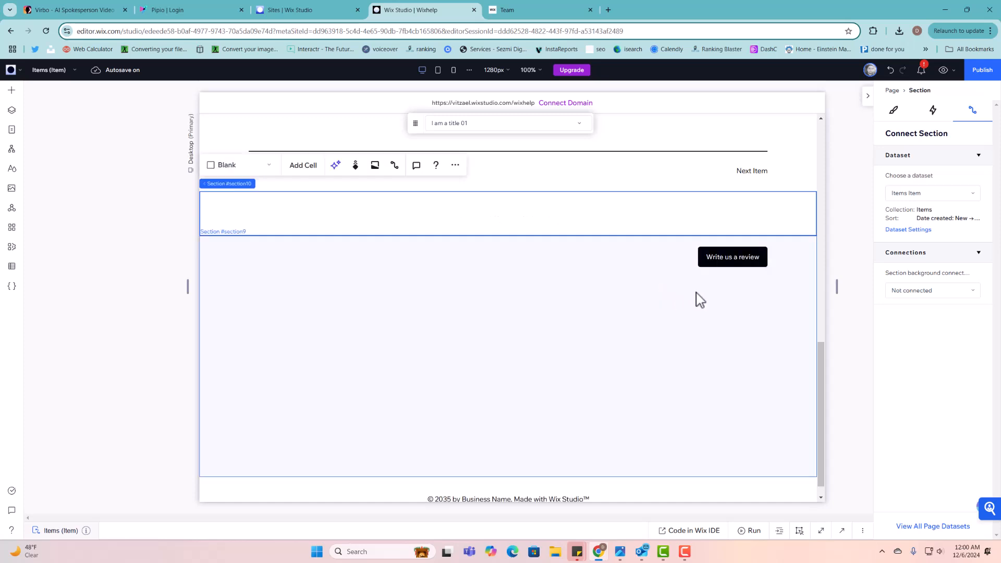
{"action": "scroll", "coordinate": [700, 299], "scroll_direction": "up", "scroll_amount": 2}
{"action": "left_click_drag", "start_coordinate": [730, 355], "coordinate": [733, 318]}
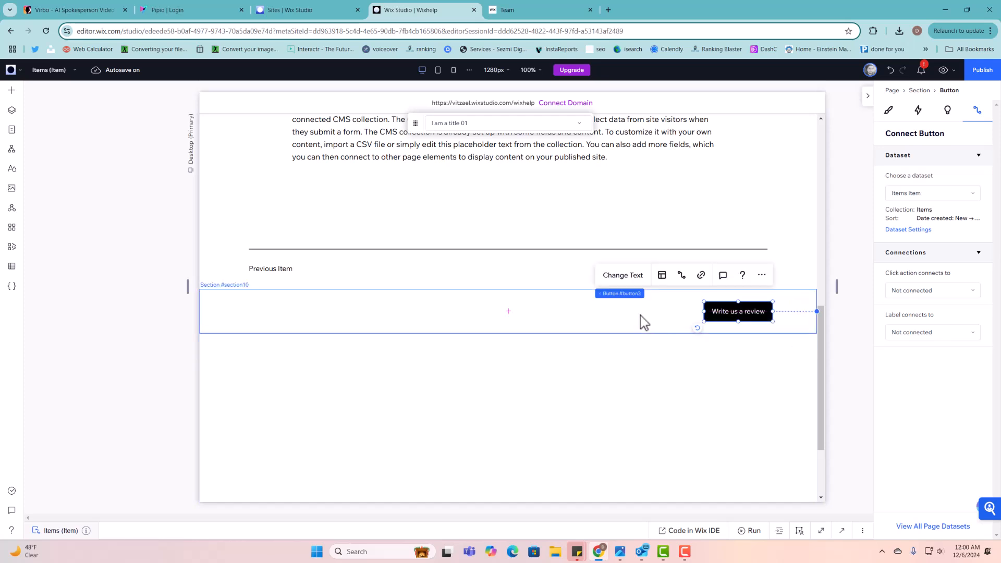
- Insert another empty section, then undo it along with the button's move
{"action": "left_click", "coordinate": [505, 312]}
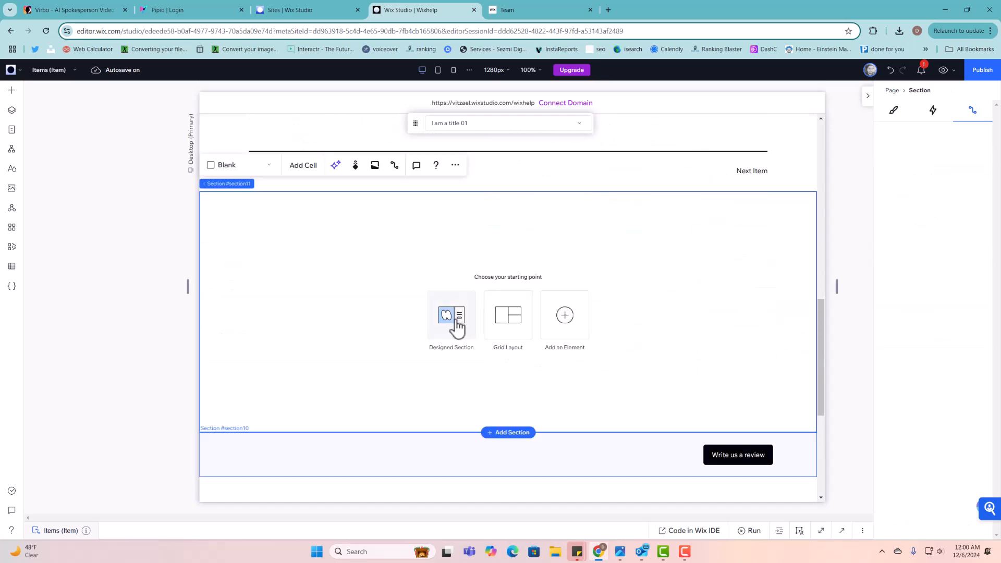
{"action": "scroll", "coordinate": [656, 369], "scroll_direction": "down", "scroll_amount": 4}
{"action": "key", "text": "ctrl+z"}
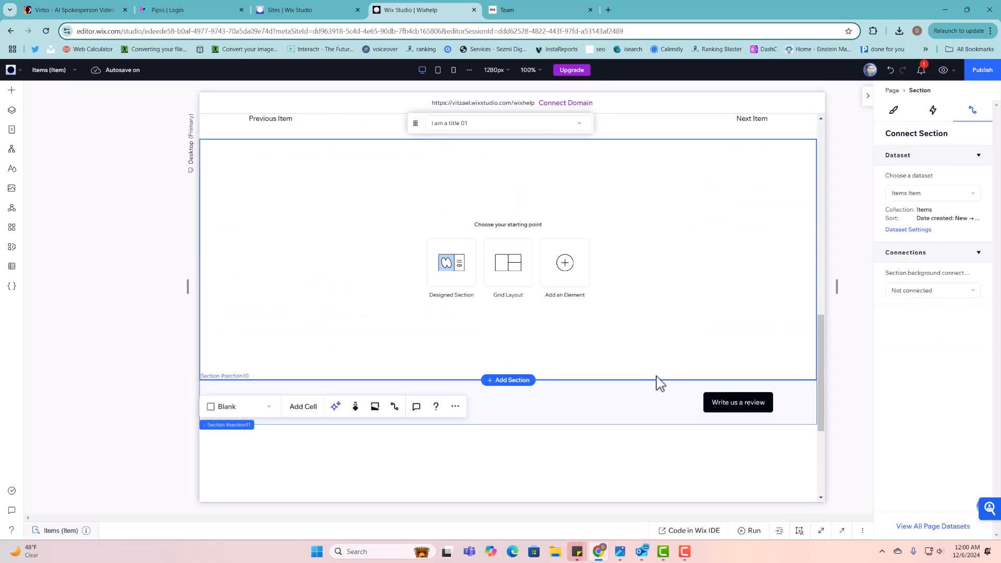
{"action": "key", "text": "ctrl+z"}
- Delete the Previous/Next Item cell and check the leftover empty cell's actions
{"action": "scroll", "coordinate": [636, 342], "scroll_direction": "up", "scroll_amount": 4}
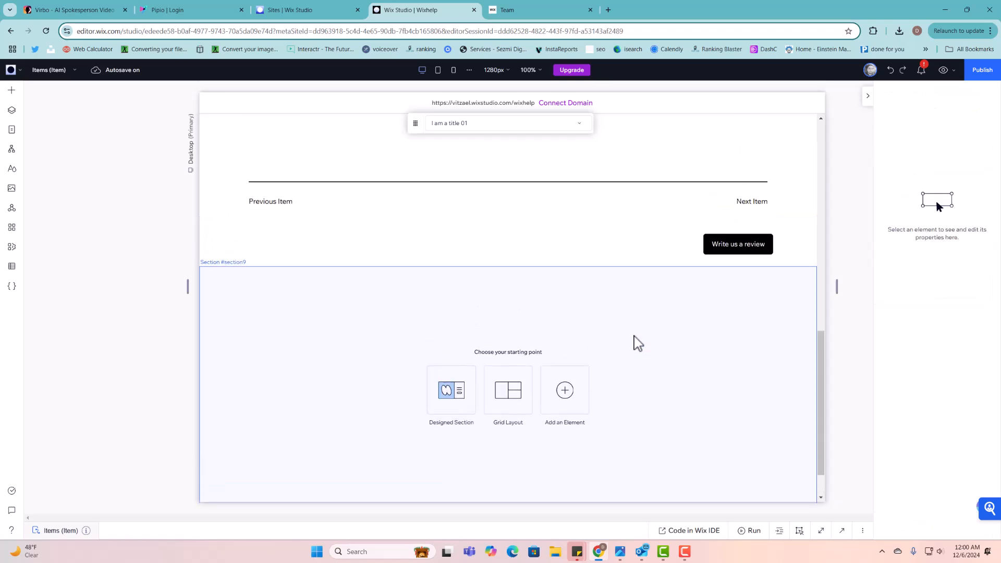
{"action": "left_click", "coordinate": [633, 323]}
{"action": "left_click", "coordinate": [537, 333]}
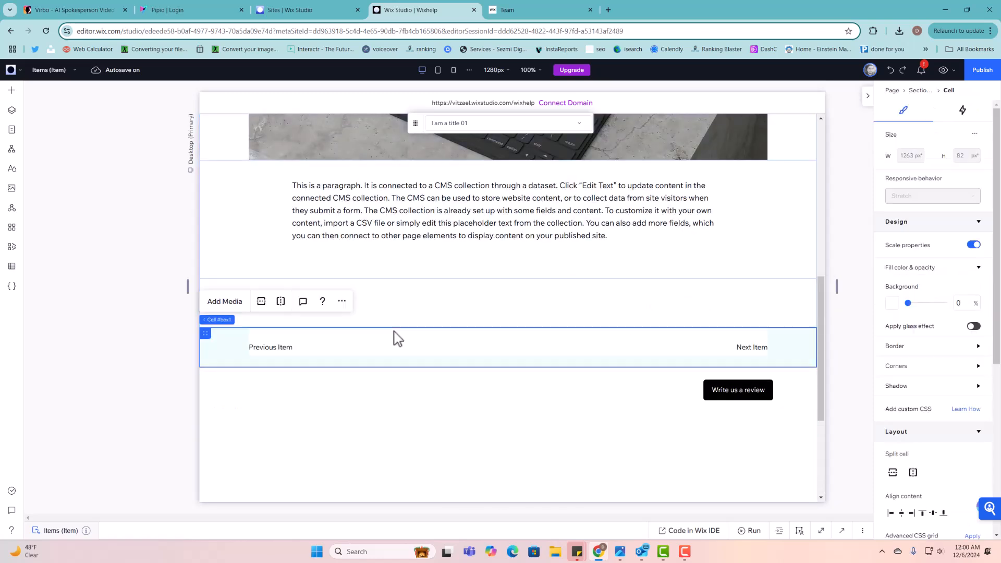
{"action": "right_click", "coordinate": [246, 344]}
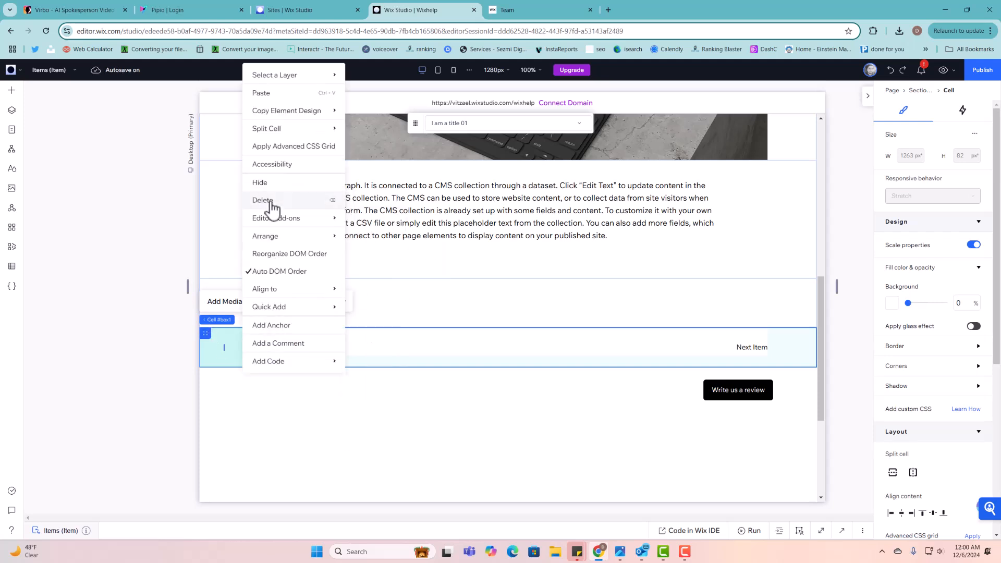
{"action": "key", "text": "Delete"}
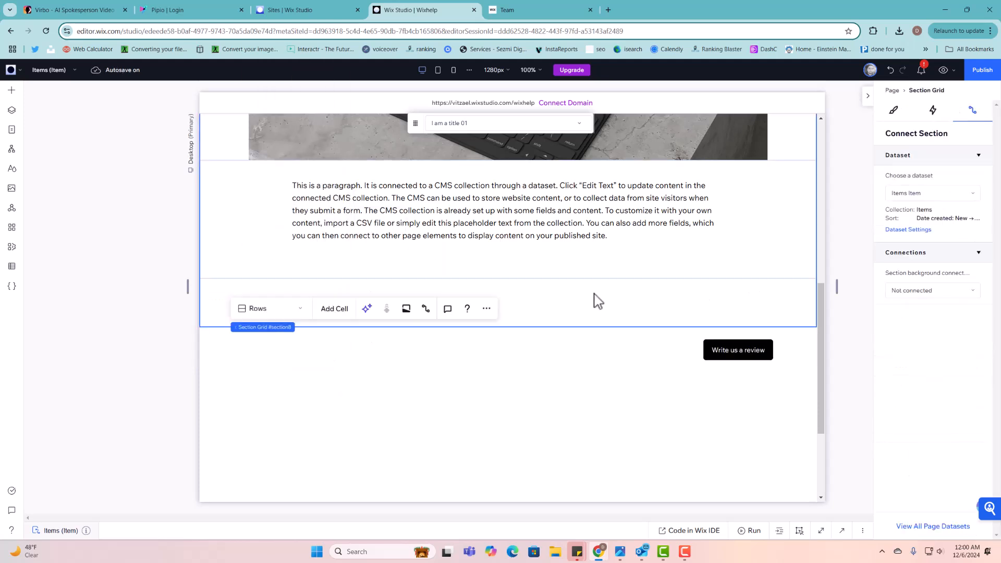
{"action": "left_click", "coordinate": [227, 299]}
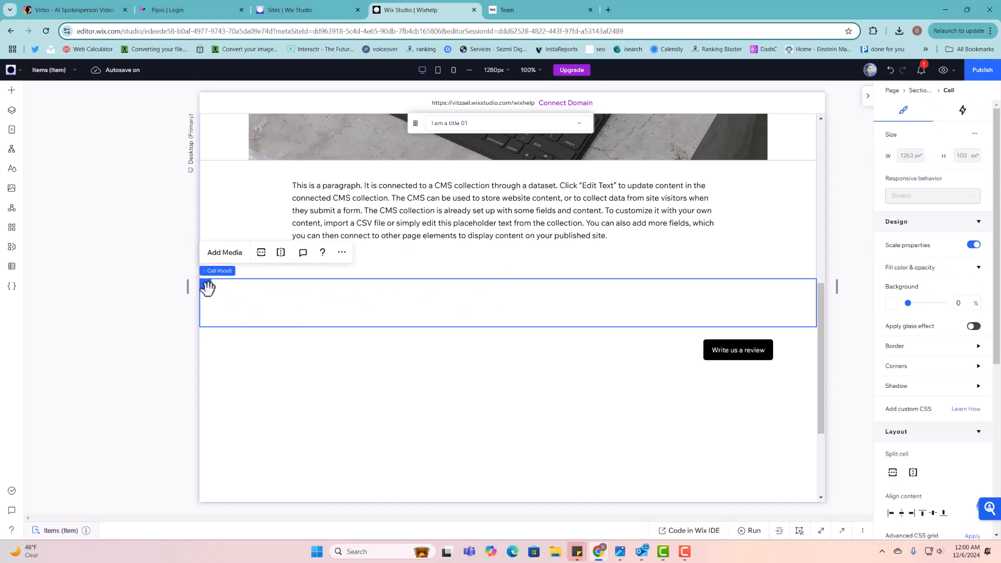
{"action": "right_click", "coordinate": [223, 298]}
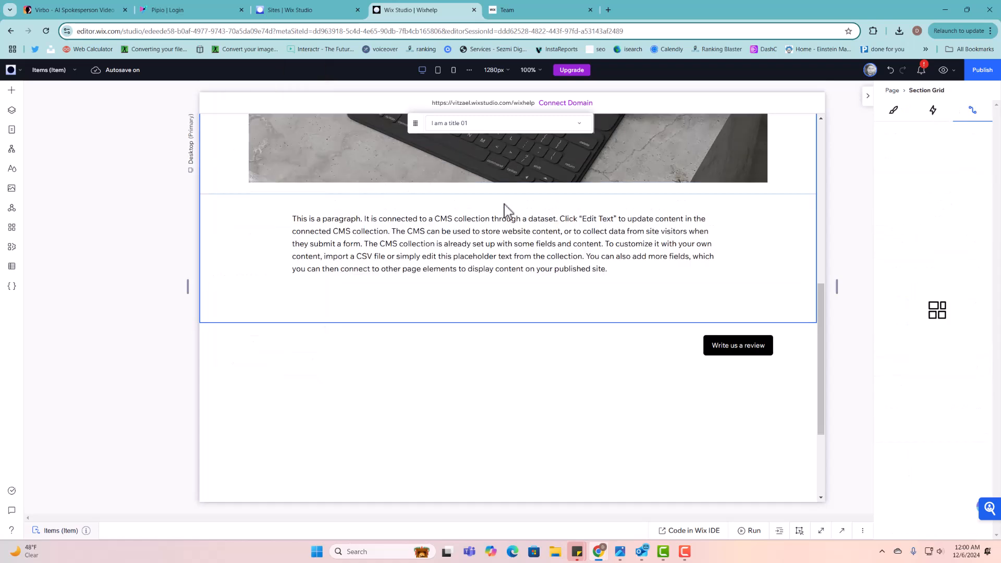
- Select the empty section below the Write us a review button
{"action": "left_click", "coordinate": [588, 295]}
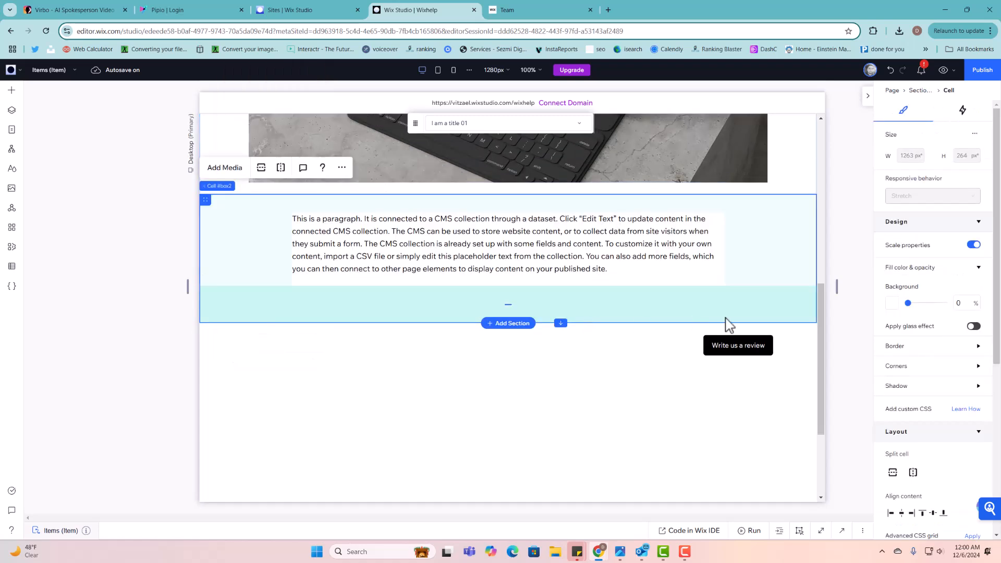
{"action": "left_click", "coordinate": [735, 339]}
{"action": "left_click", "coordinate": [723, 346]}
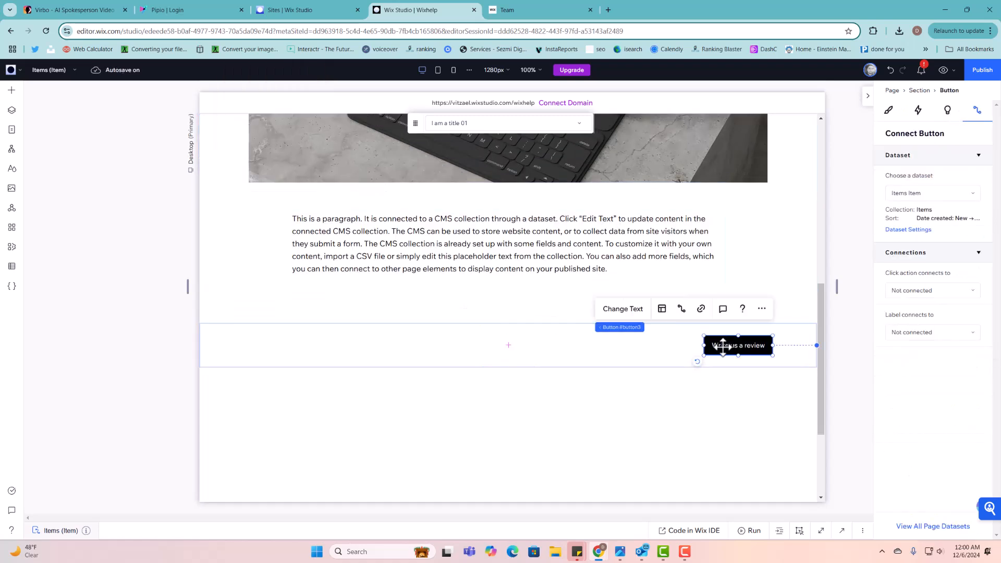
{"action": "scroll", "coordinate": [601, 369], "scroll_direction": "down", "scroll_amount": 3}
{"action": "left_click", "coordinate": [583, 289]}
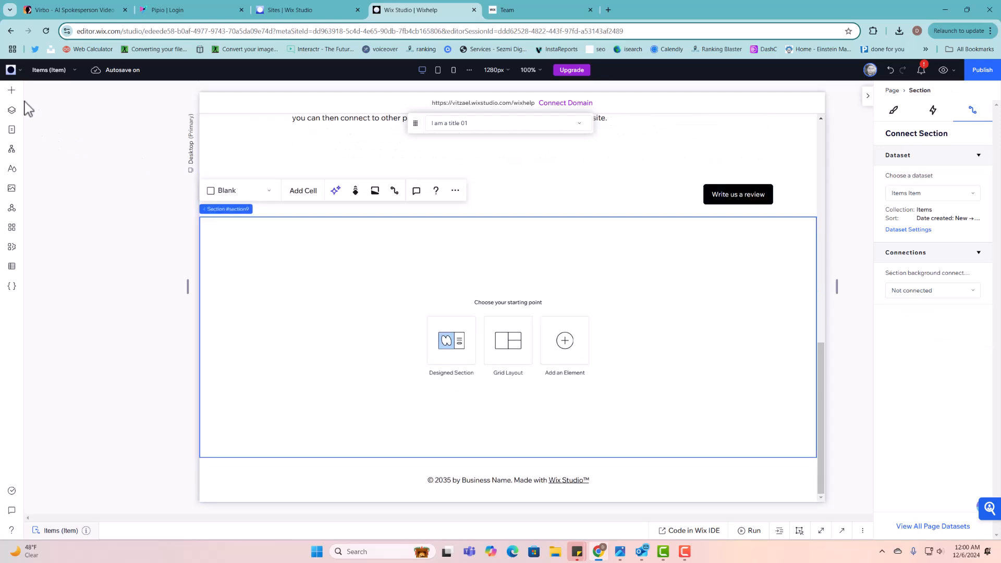
- Drop a three-item list repeater into the section, widen both sides, and raise item height to 139 px
{"action": "left_click", "coordinate": [11, 91]}
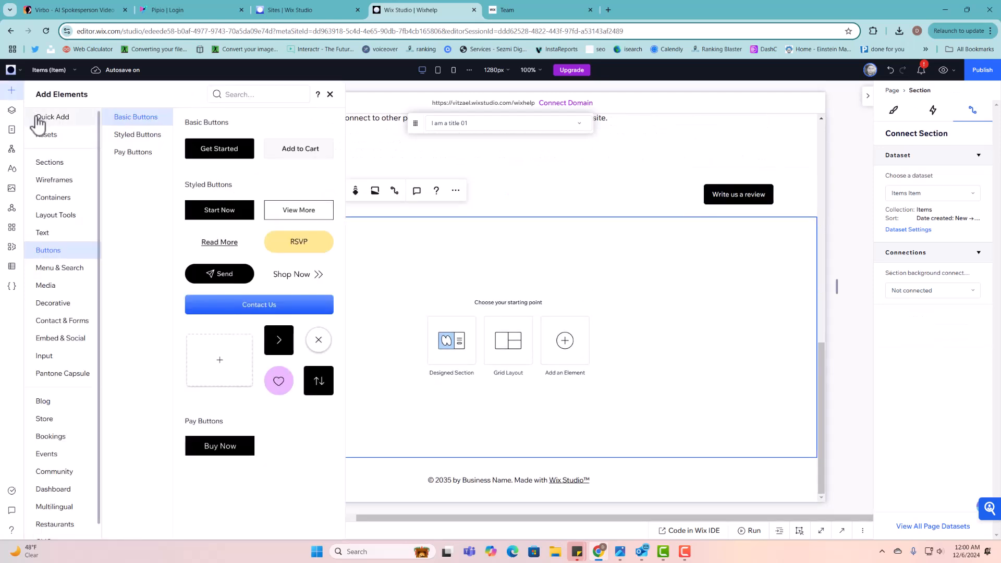
{"action": "left_click", "coordinate": [69, 219]}
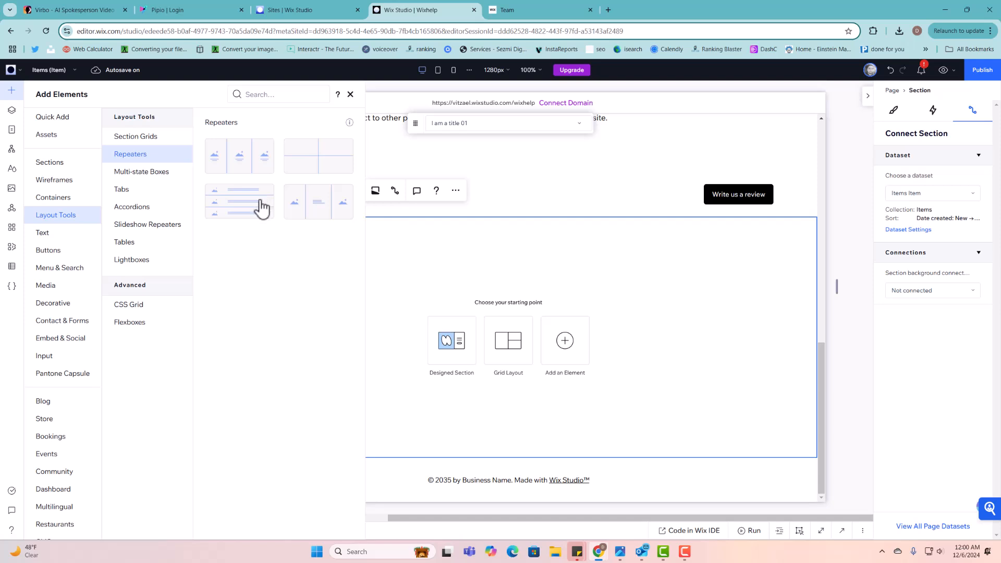
{"action": "left_click_drag", "start_coordinate": [262, 209], "coordinate": [525, 289]}
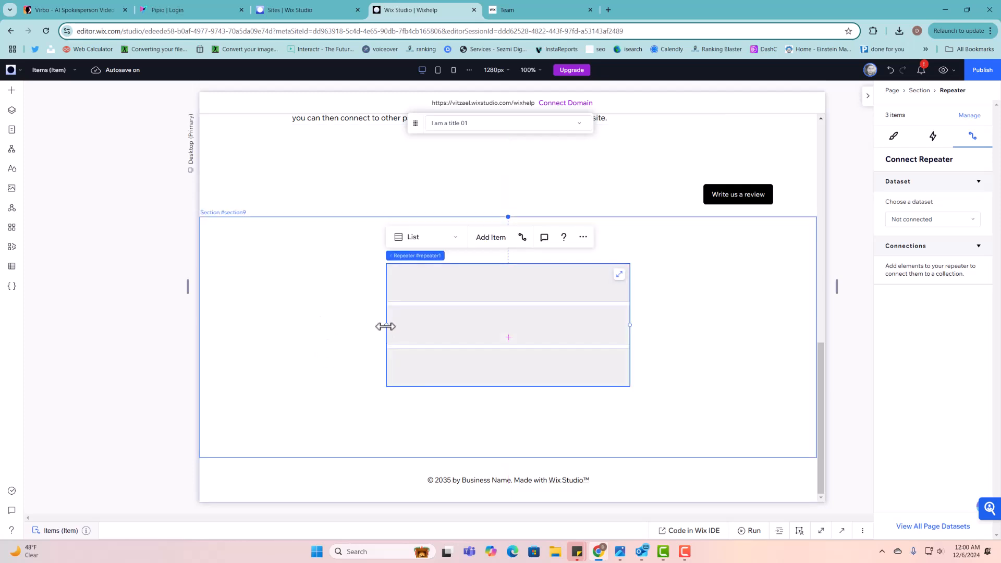
{"action": "left_click_drag", "start_coordinate": [386, 327], "coordinate": [280, 342]}
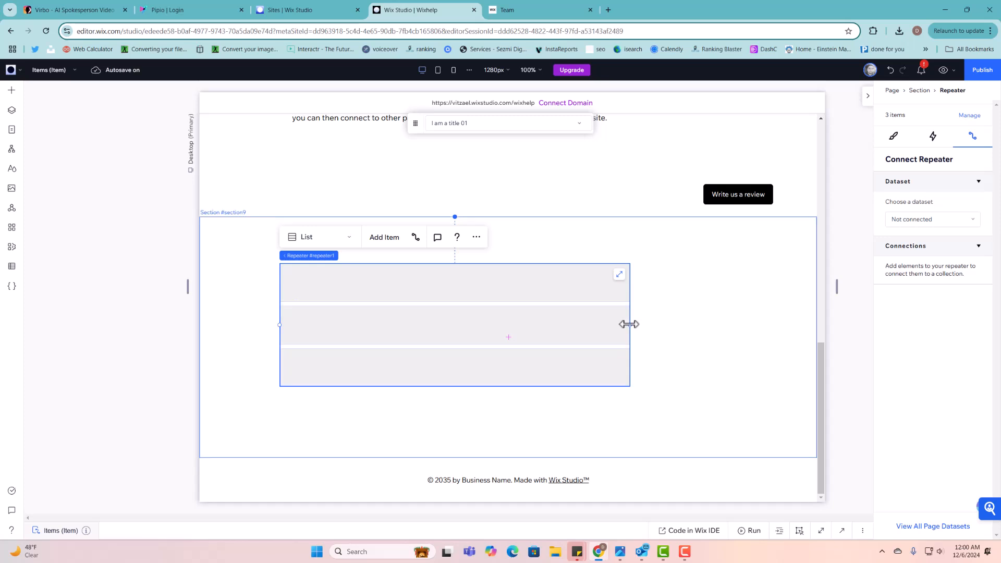
{"action": "left_click_drag", "start_coordinate": [630, 325], "coordinate": [753, 338]}
{"action": "left_click", "coordinate": [458, 285]}
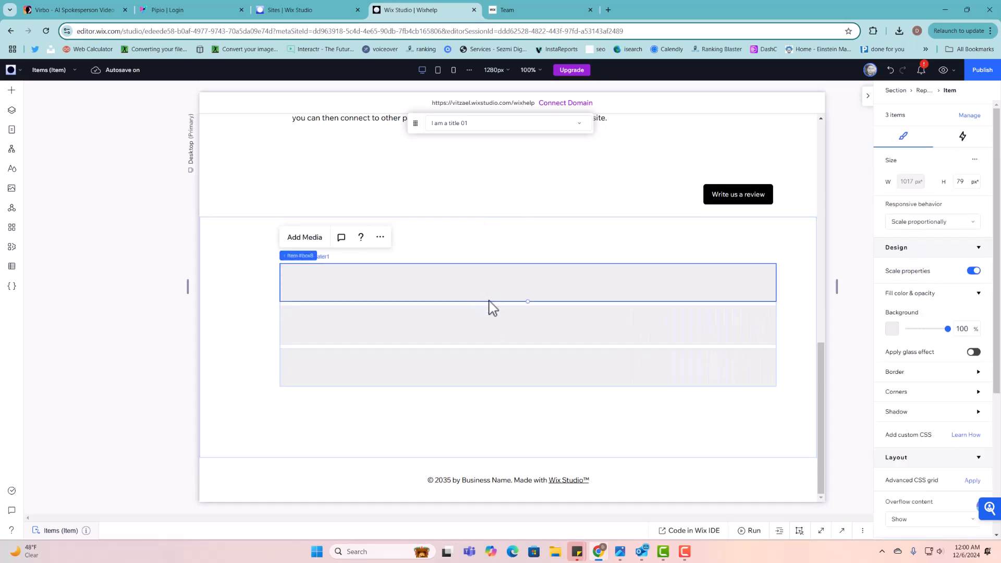
{"action": "left_click_drag", "start_coordinate": [528, 301], "coordinate": [529, 336]}
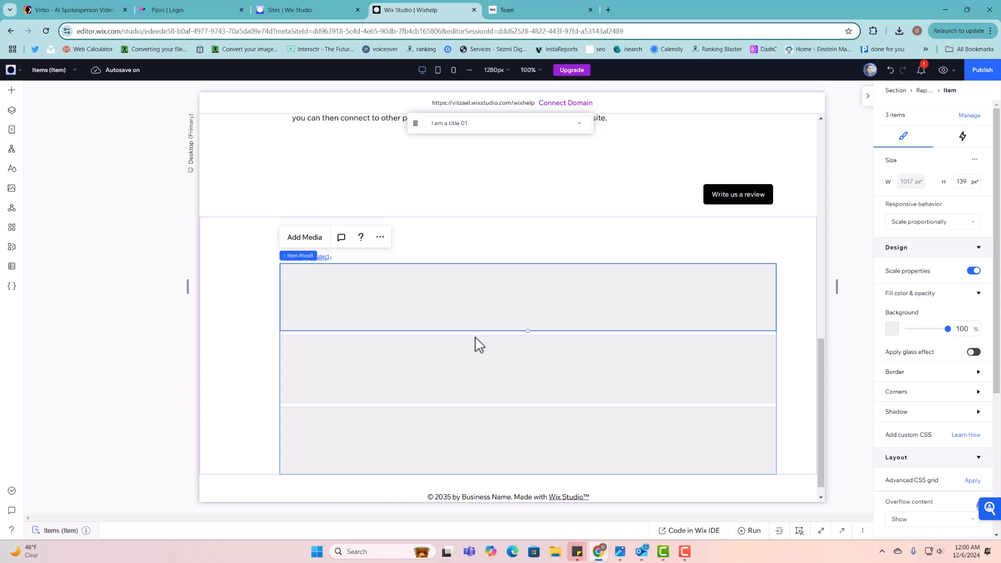
- Add the green jar image to the repeater items, resize it to 110x110, and crop it to a circle
{"action": "left_click", "coordinate": [13, 92]}
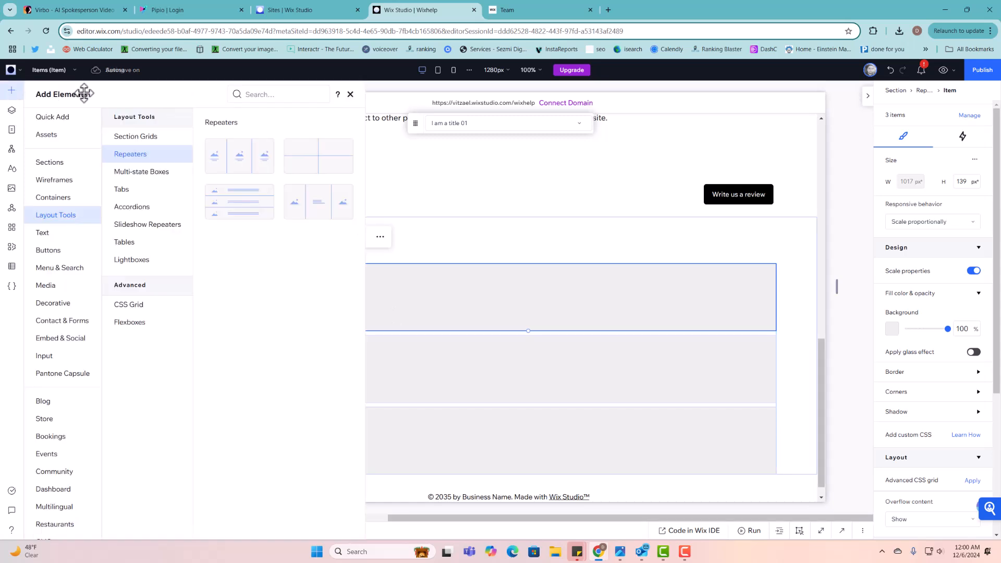
{"action": "left_click", "coordinate": [66, 287]}
{"action": "scroll", "coordinate": [284, 379], "scroll_direction": "down", "scroll_amount": 3}
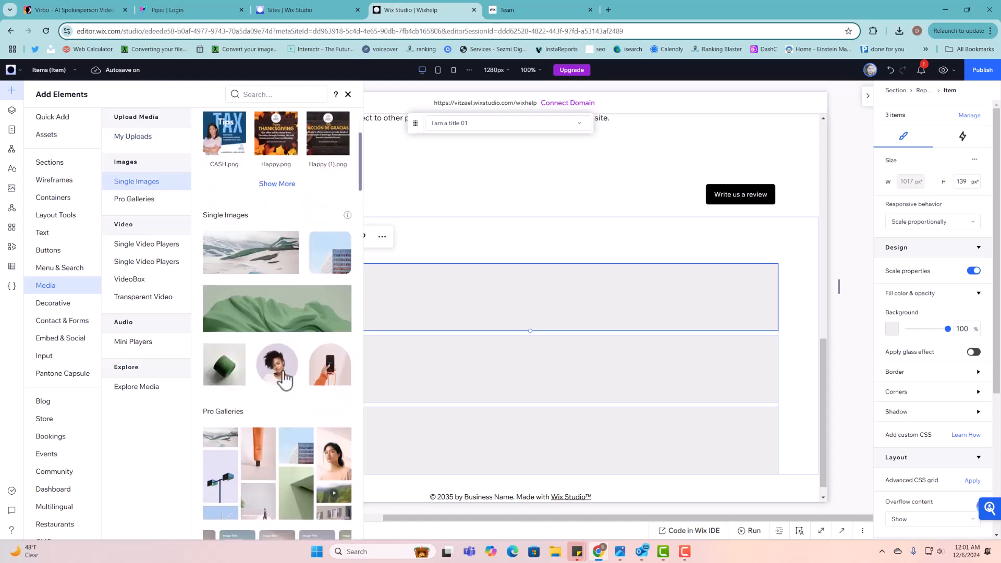
{"action": "left_click_drag", "start_coordinate": [230, 376], "coordinate": [290, 288]}
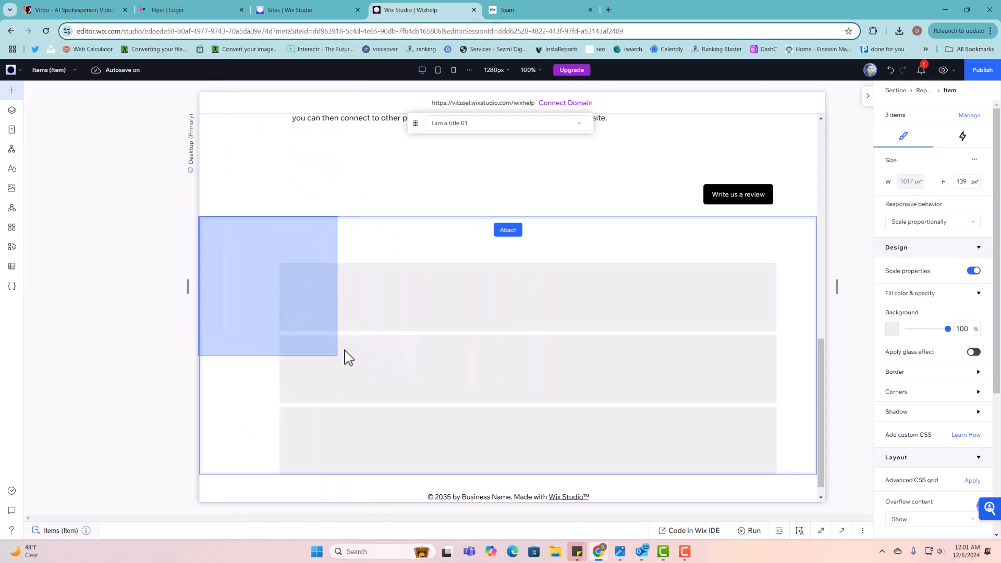
{"action": "left_click_drag", "start_coordinate": [349, 358], "coordinate": [342, 356]}
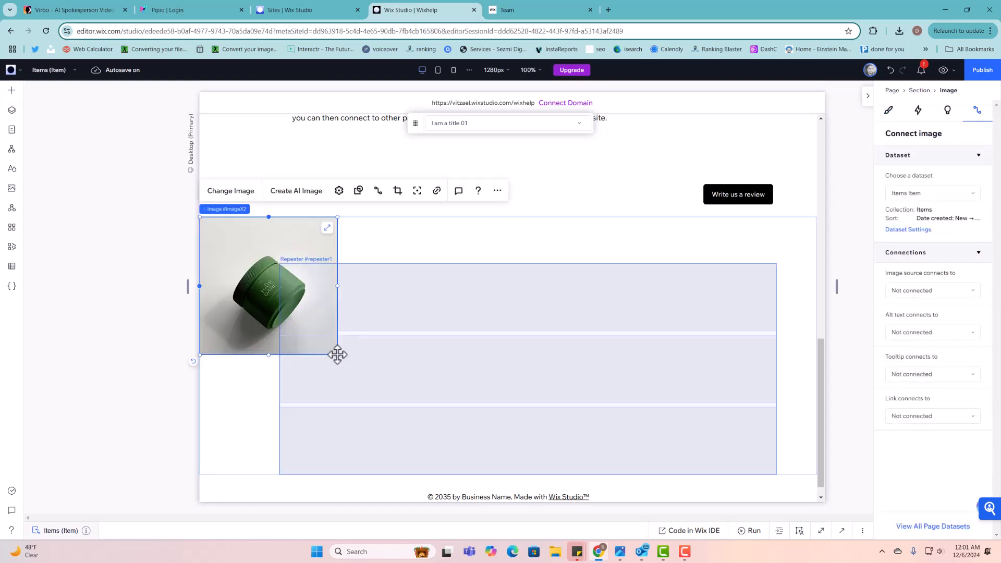
{"action": "left_click_drag", "start_coordinate": [340, 353], "coordinate": [313, 300]}
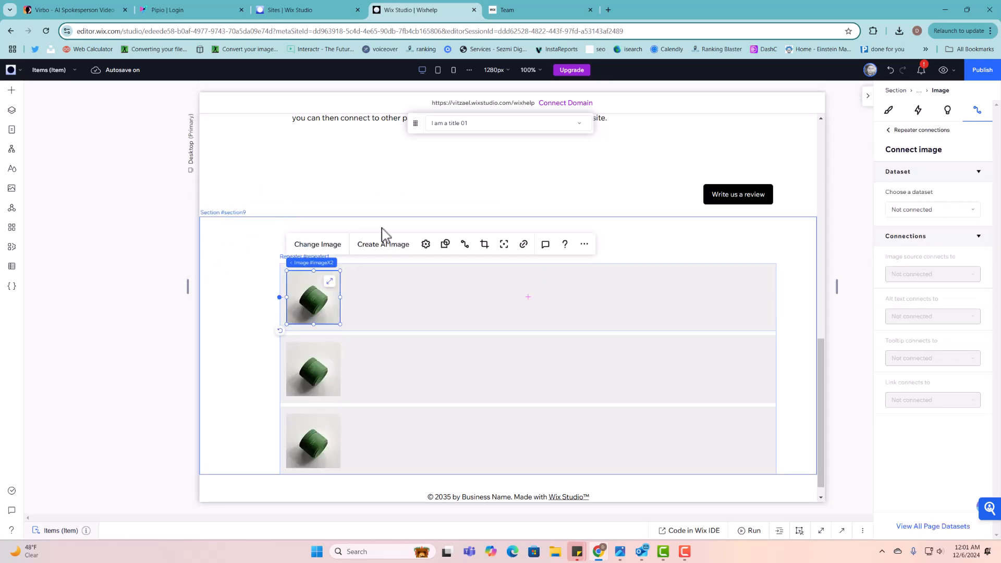
{"action": "left_click", "coordinate": [446, 244]}
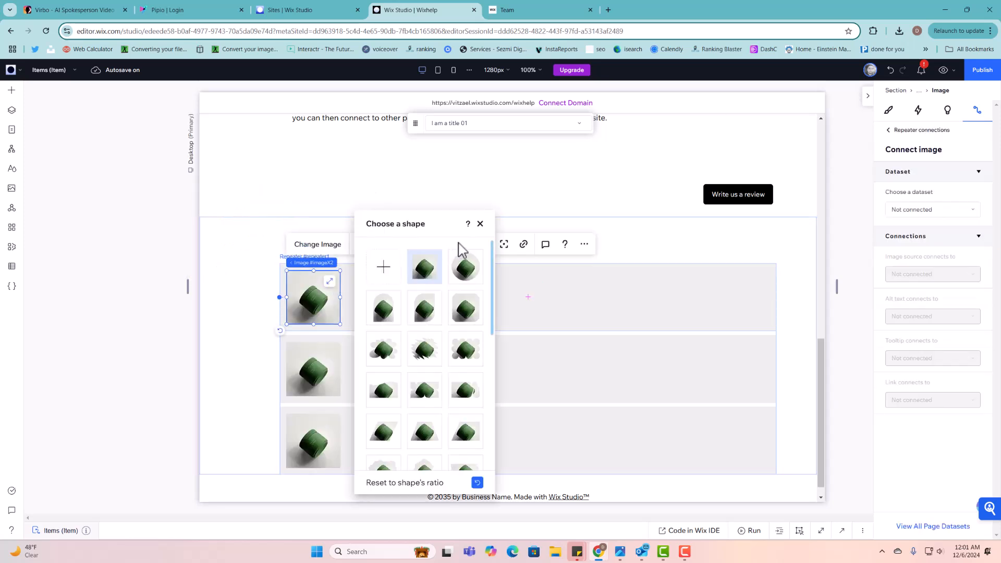
{"action": "left_click", "coordinate": [469, 269]}
{"action": "left_click", "coordinate": [480, 224]}
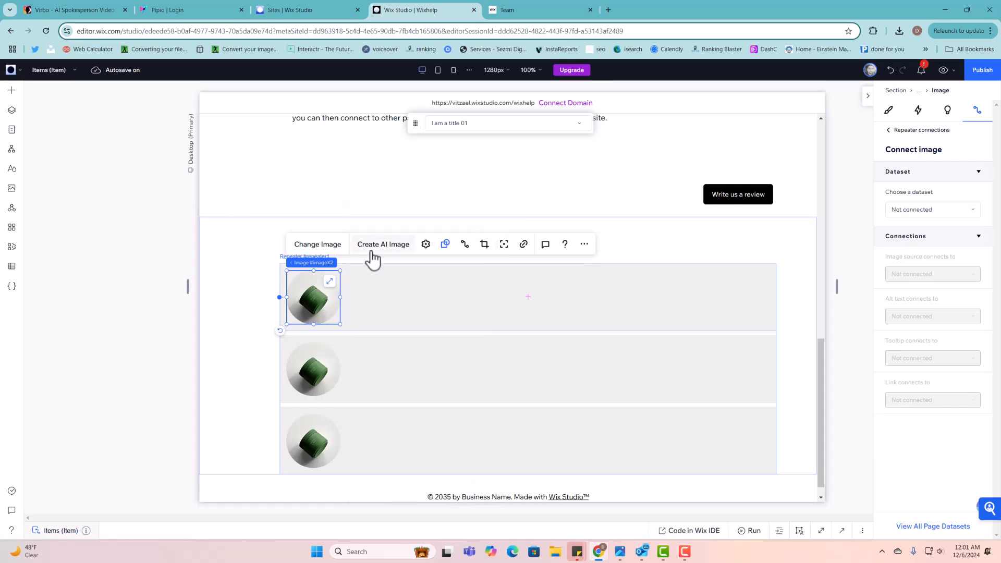
- Swap the repeater image for the 'Blue Background' stock image from Wix media and nudge it into place
{"action": "double_click", "coordinate": [325, 295]}
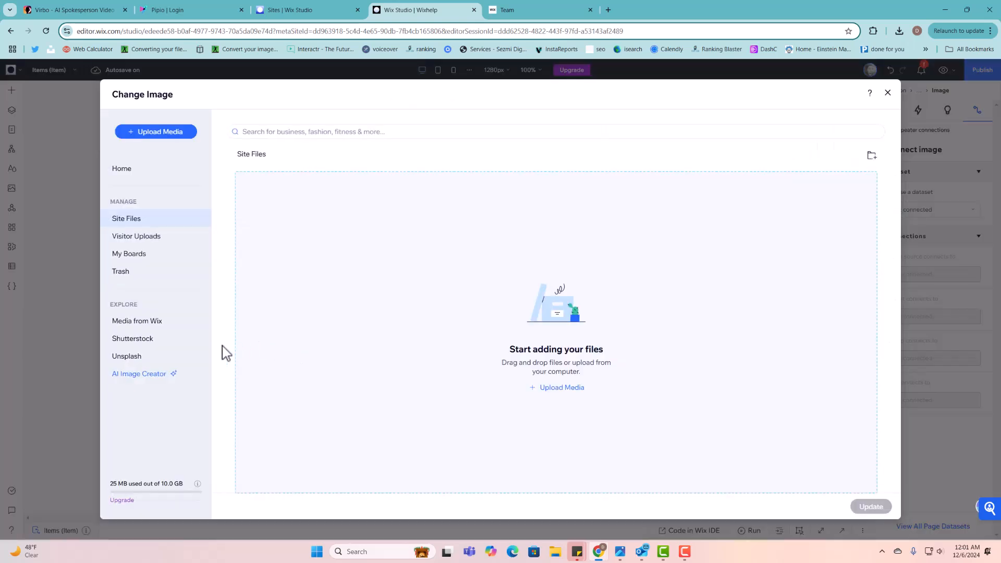
{"action": "left_click", "coordinate": [156, 328]}
{"action": "left_click", "coordinate": [302, 134]}
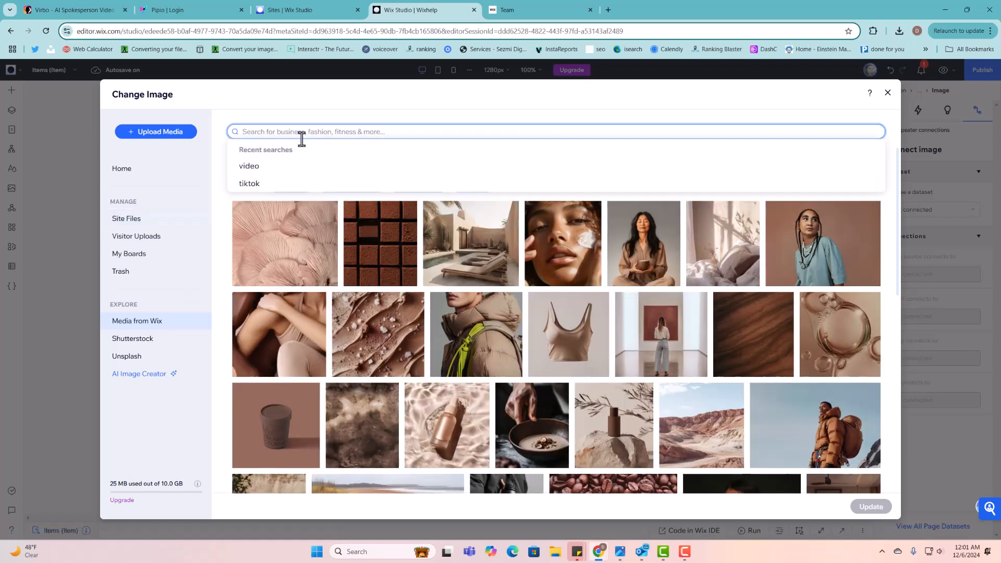
{"action": "type", "text": "ba"}
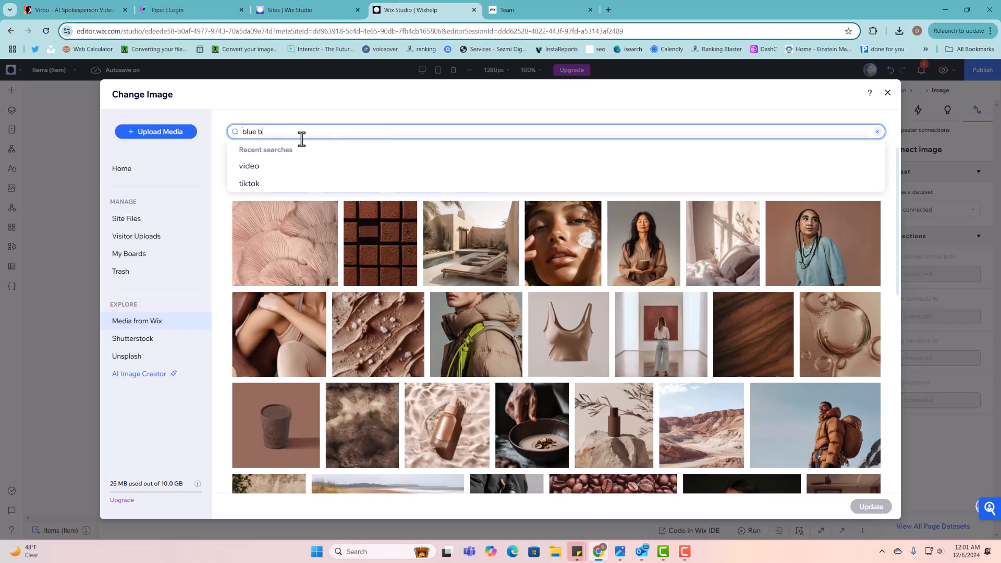
{"action": "type", "text": "ckground"}
{"action": "key", "text": "Return"}
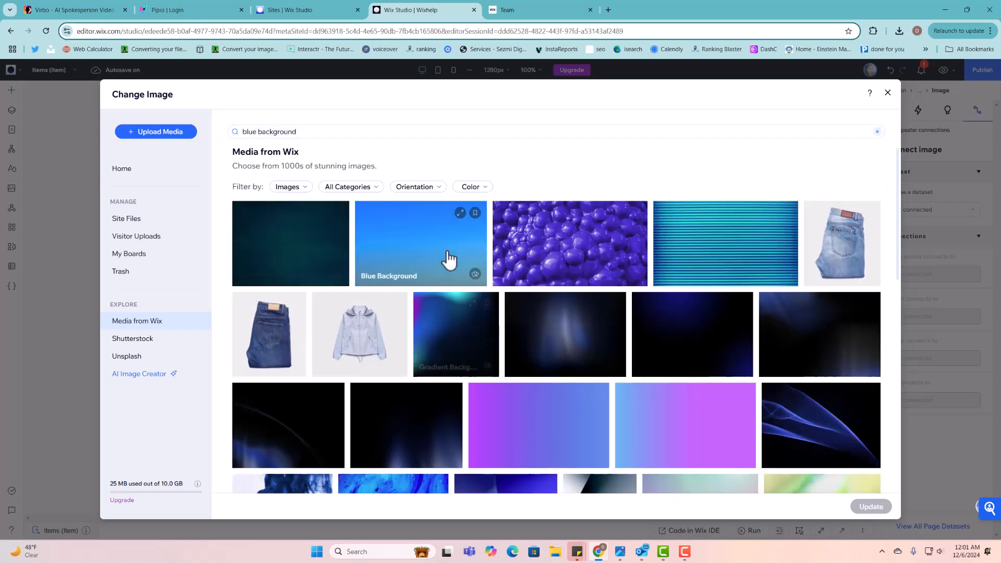
{"action": "left_click", "coordinate": [448, 259]}
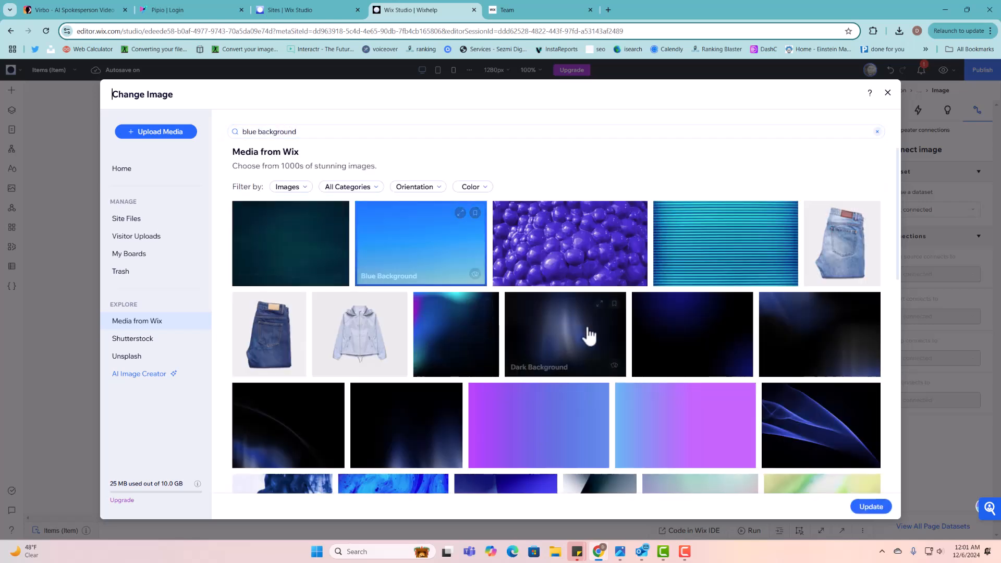
{"action": "left_click", "coordinate": [856, 509]}
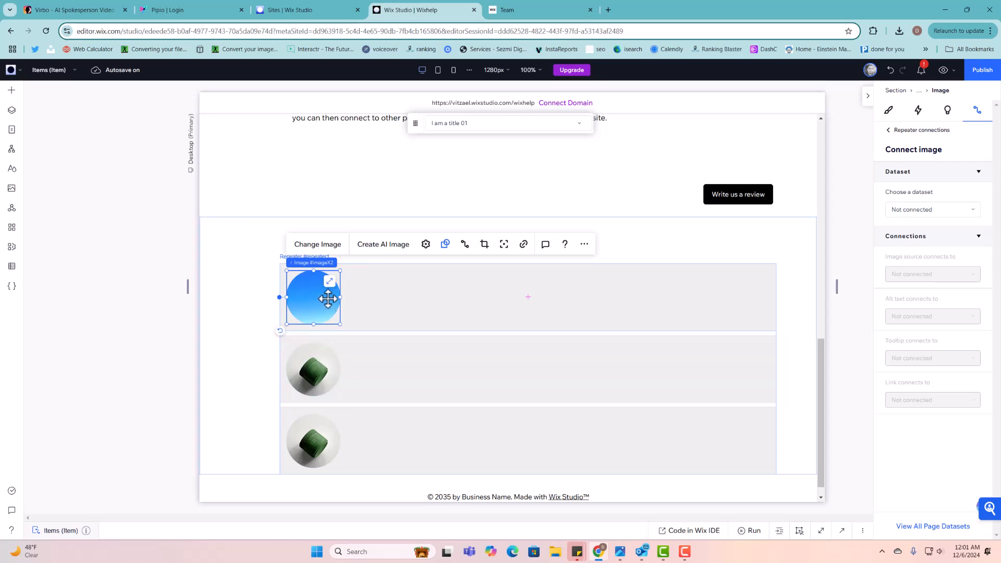
{"action": "mouse_move", "coordinate": [328, 299]}
{"action": "left_mouse_down"}
{"action": "mouse_move", "coordinate": [242, 295]}
{"action": "mouse_move", "coordinate": [326, 293]}
{"action": "left_mouse_up"}
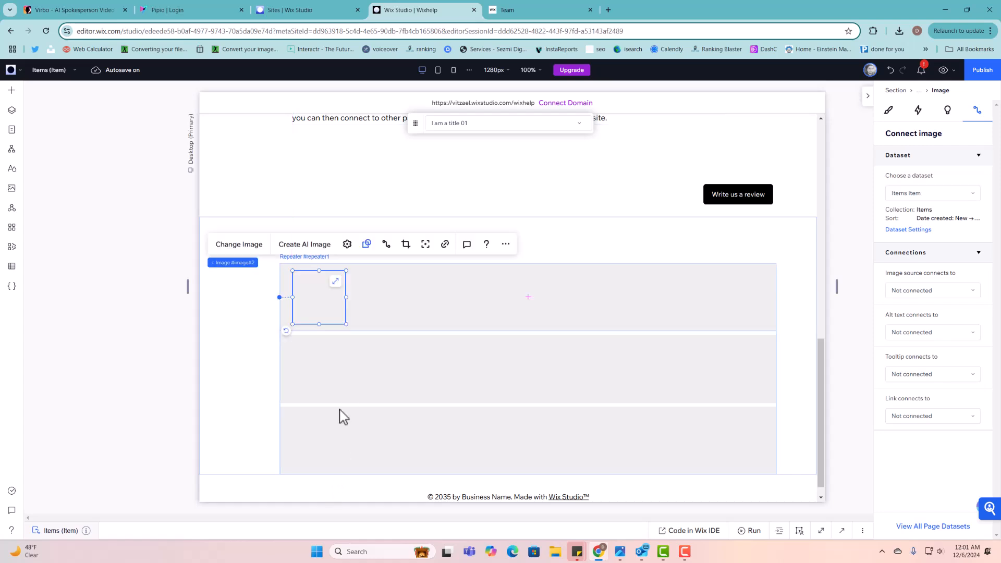
- Drop the blue image into the first item and add a Heading 5 with 18 px font size
{"action": "left_click", "coordinate": [402, 296]}
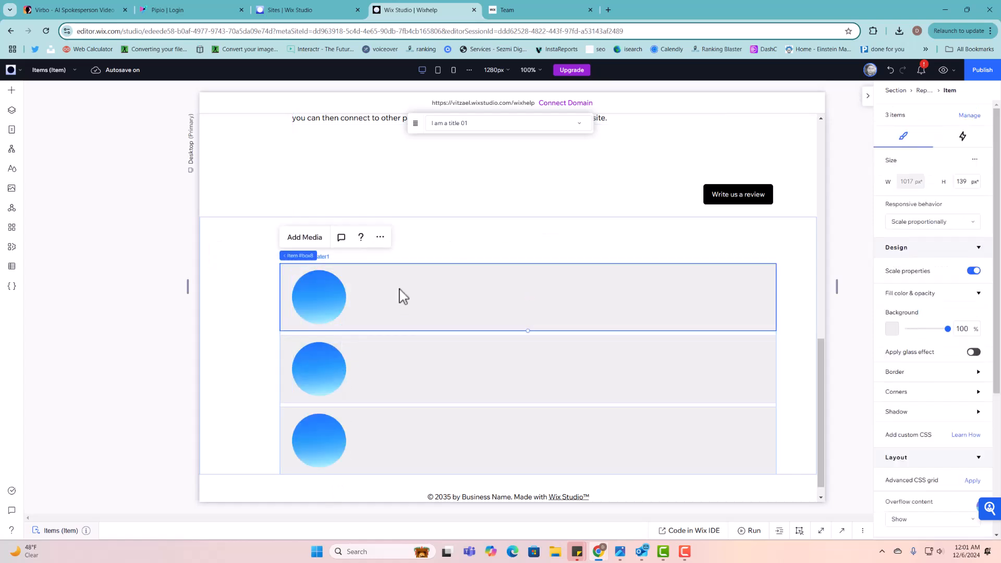
{"action": "left_click", "coordinate": [11, 91]}
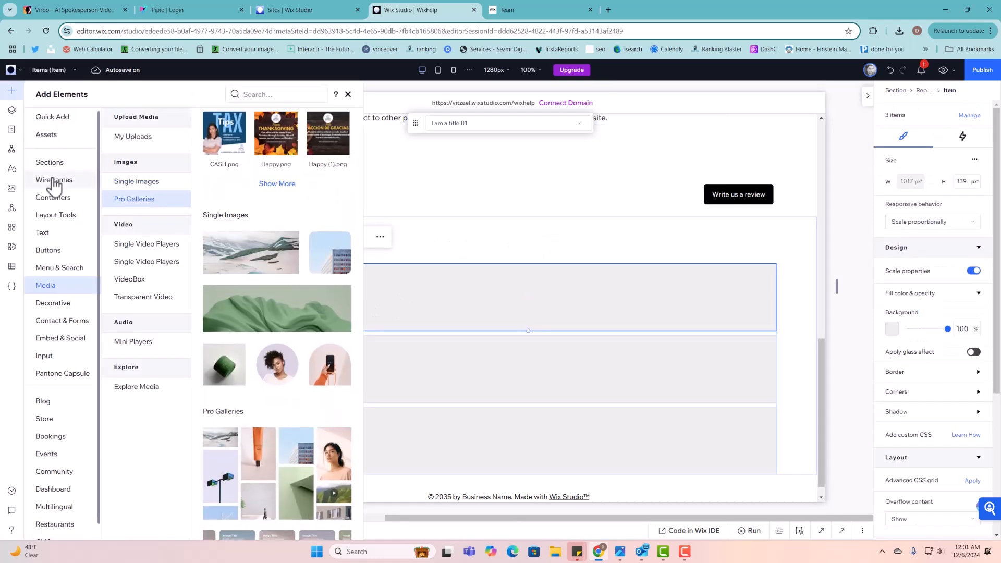
{"action": "left_click", "coordinate": [44, 233]}
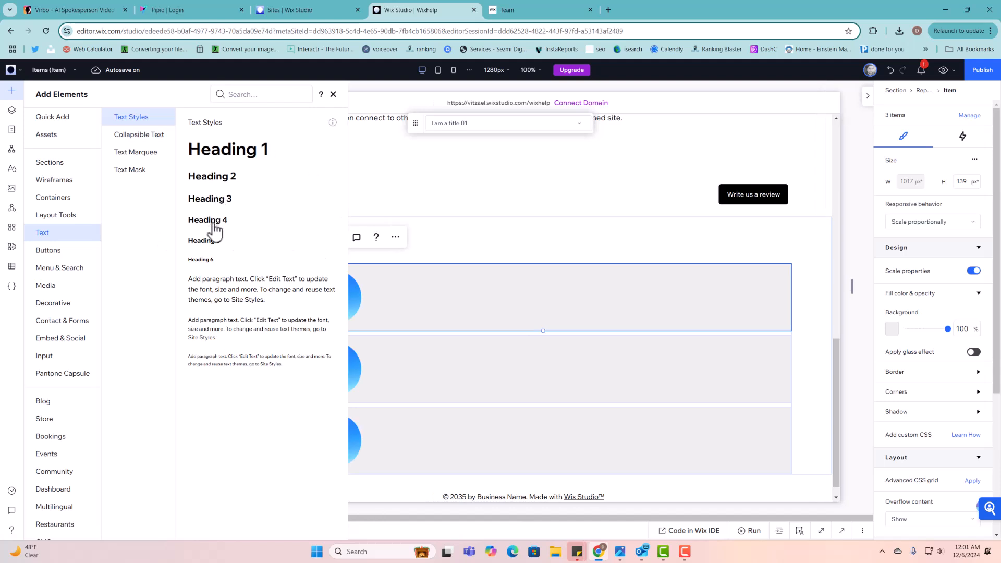
{"action": "left_click_drag", "start_coordinate": [207, 244], "coordinate": [540, 309]}
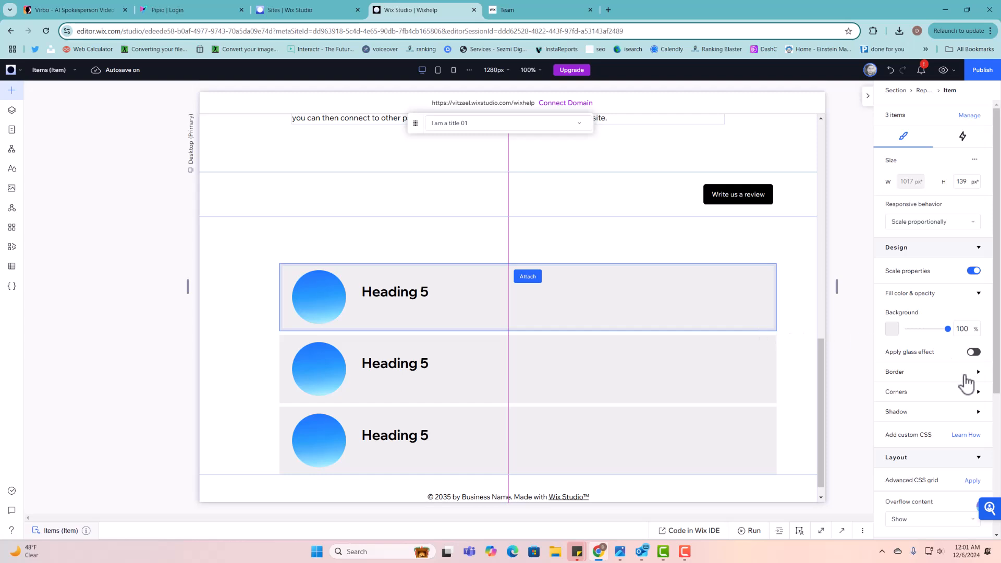
{"action": "left_click", "coordinate": [386, 256]}
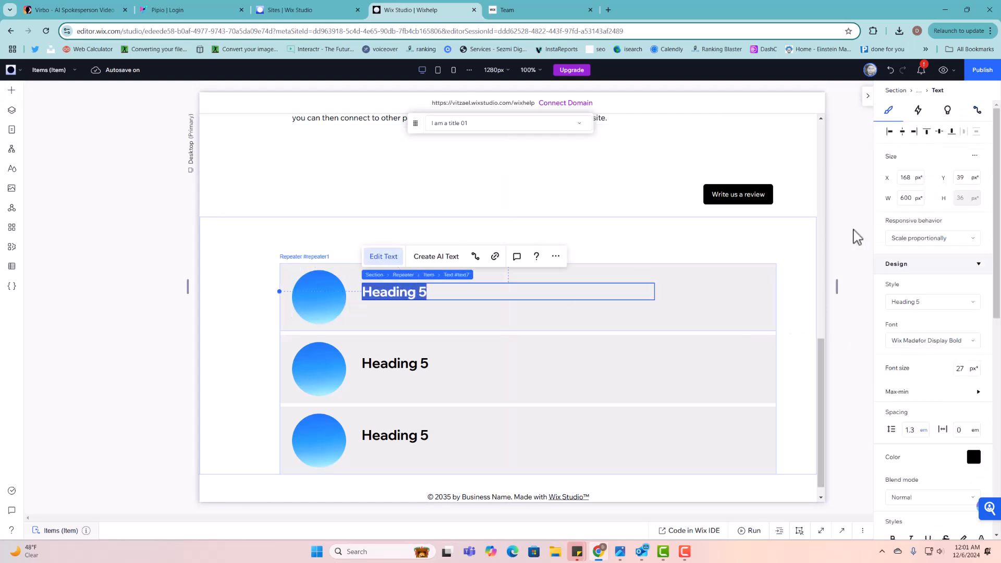
{"action": "left_click", "coordinate": [959, 368]}
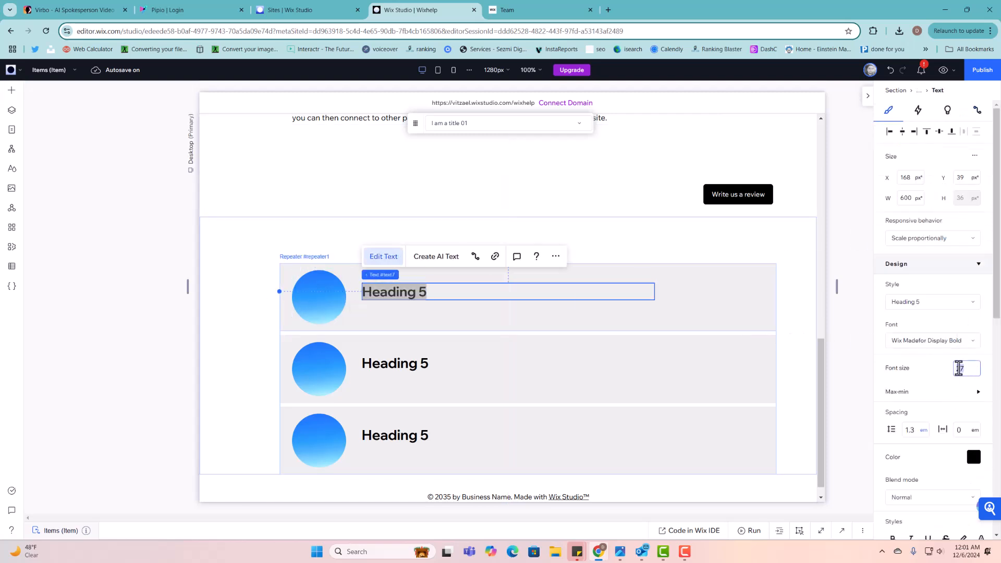
{"action": "key", "text": "Return"}
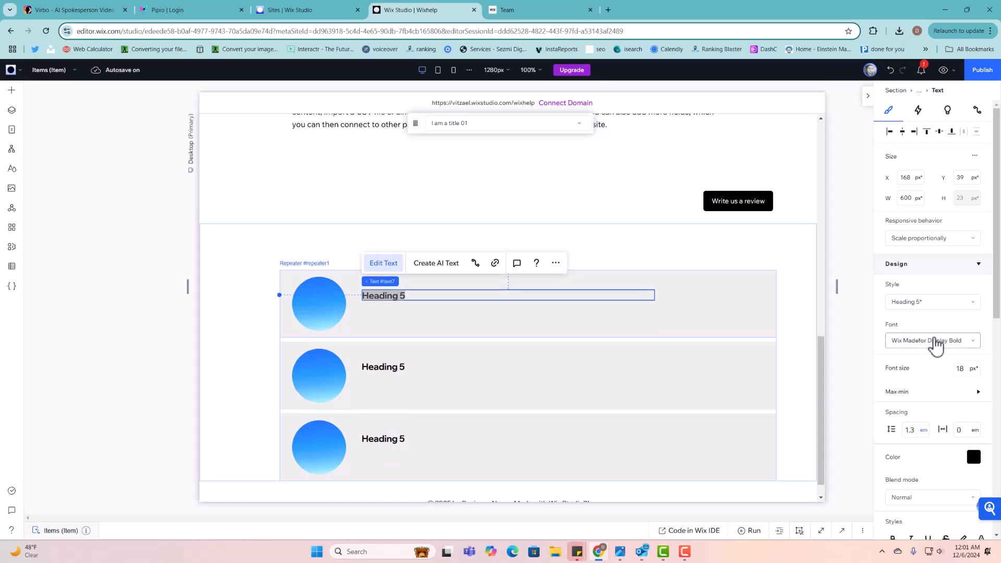
{"action": "left_click", "coordinate": [938, 340]}
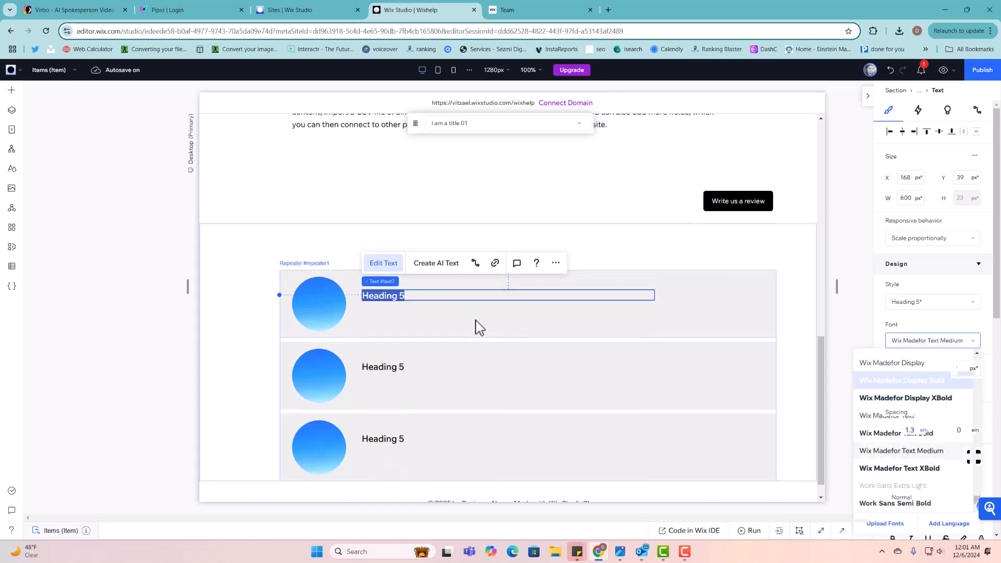
{"action": "left_click", "coordinate": [433, 310]}
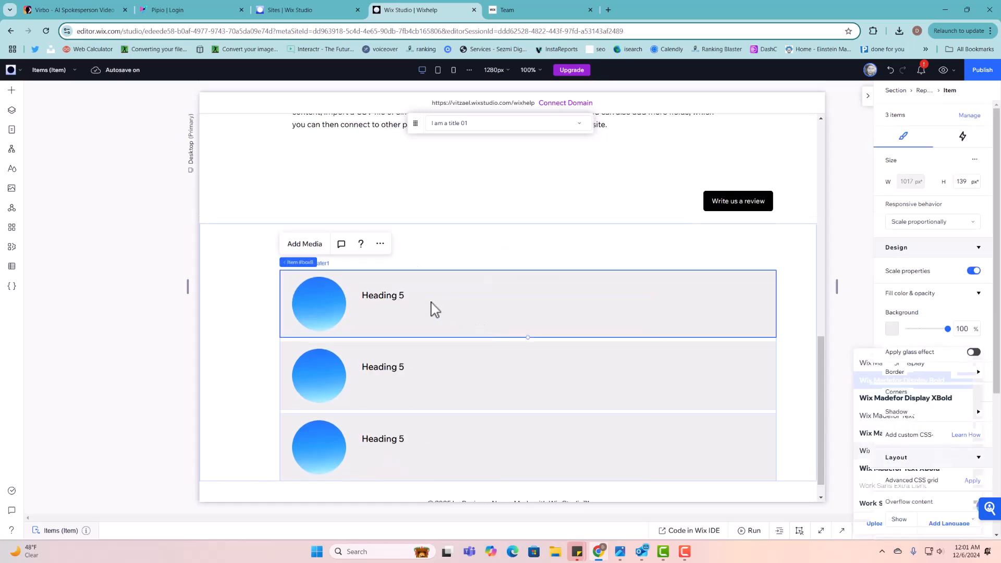
- Add a paragraph under the heading, nudge the heading above it, and widen the paragraph to two lines
{"action": "left_click", "coordinate": [12, 89]}
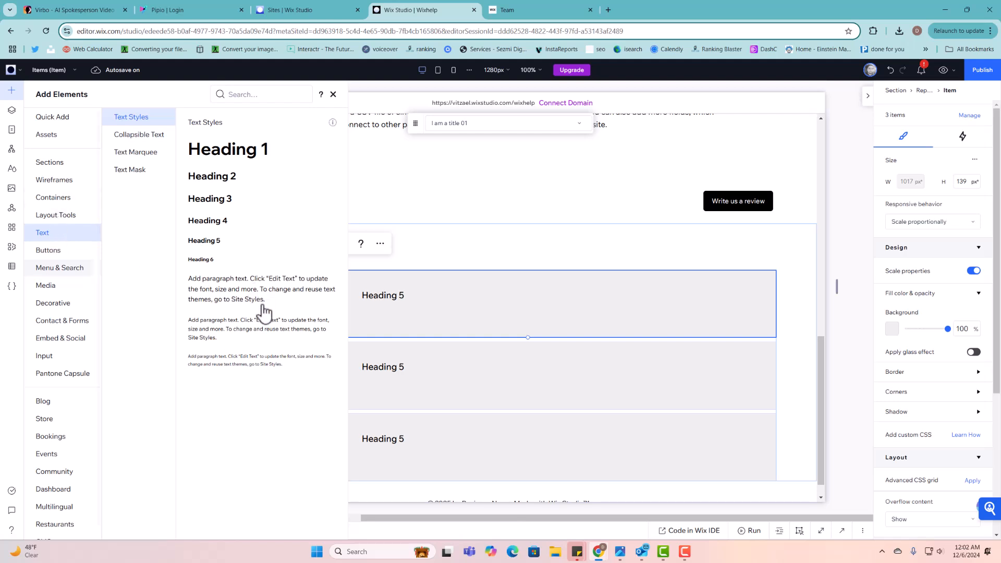
{"action": "left_click_drag", "start_coordinate": [261, 335], "coordinate": [467, 322]}
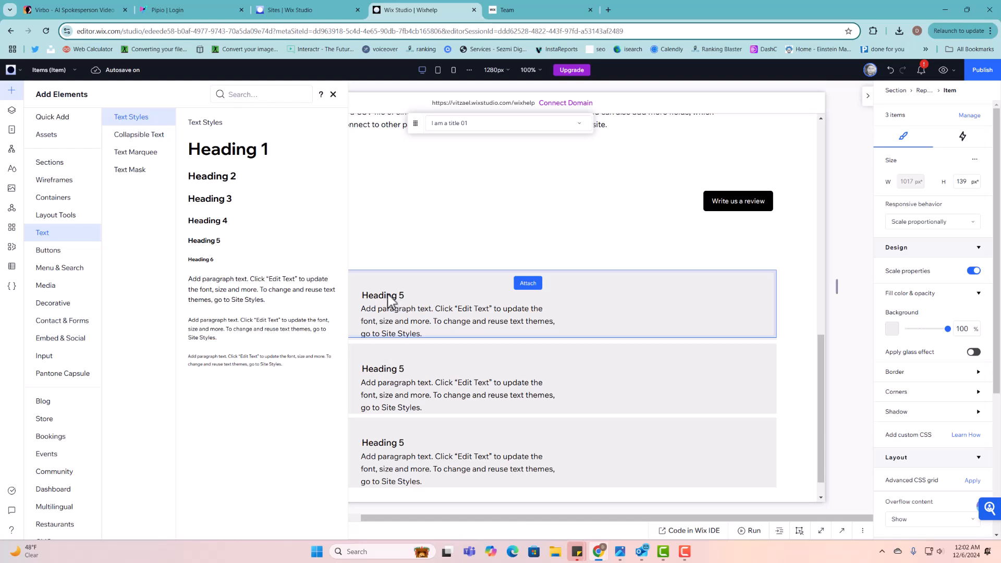
{"action": "left_click", "coordinate": [406, 295]}
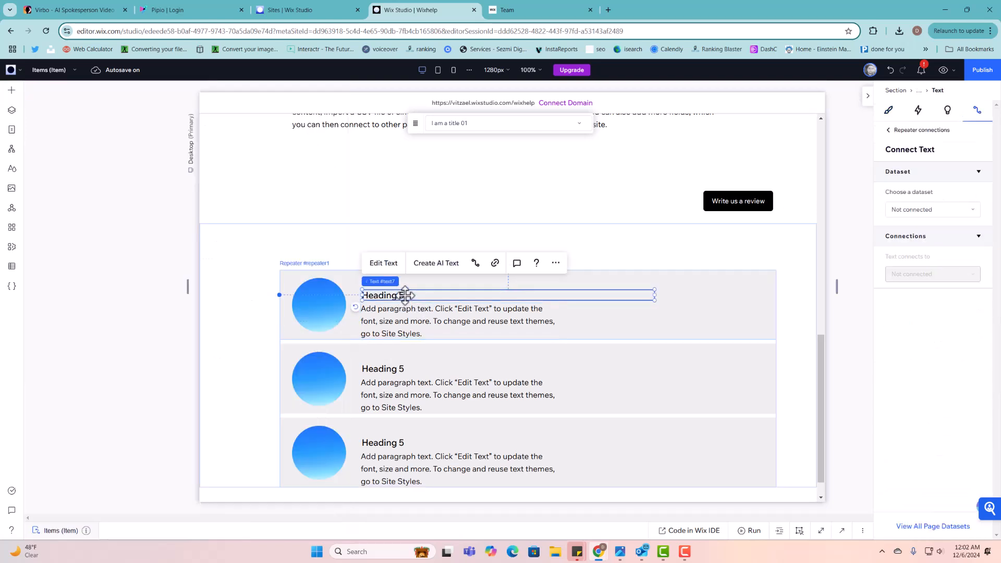
{"action": "left_click_drag", "start_coordinate": [406, 292], "coordinate": [403, 304]}
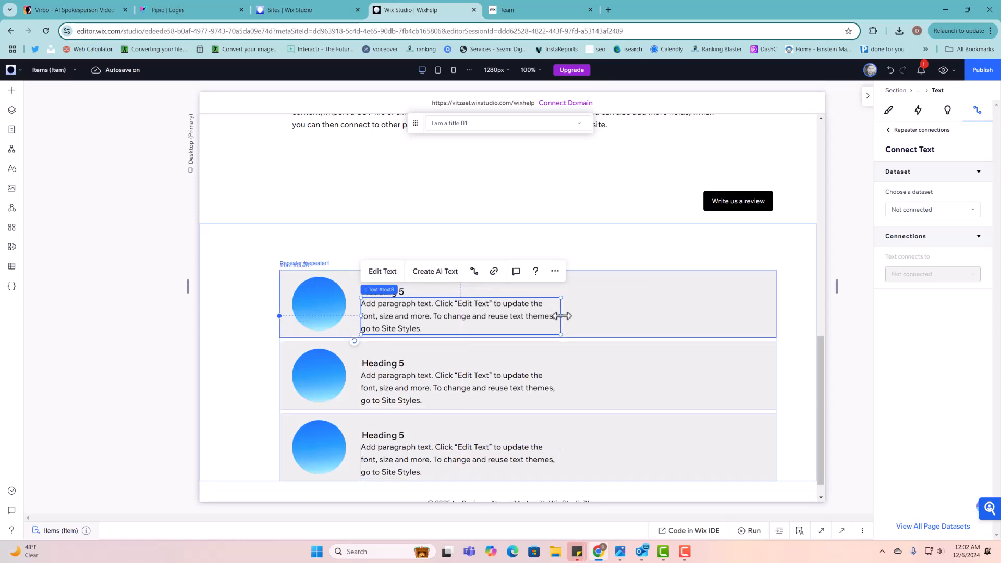
{"action": "left_click_drag", "start_coordinate": [562, 316], "coordinate": [751, 329]}
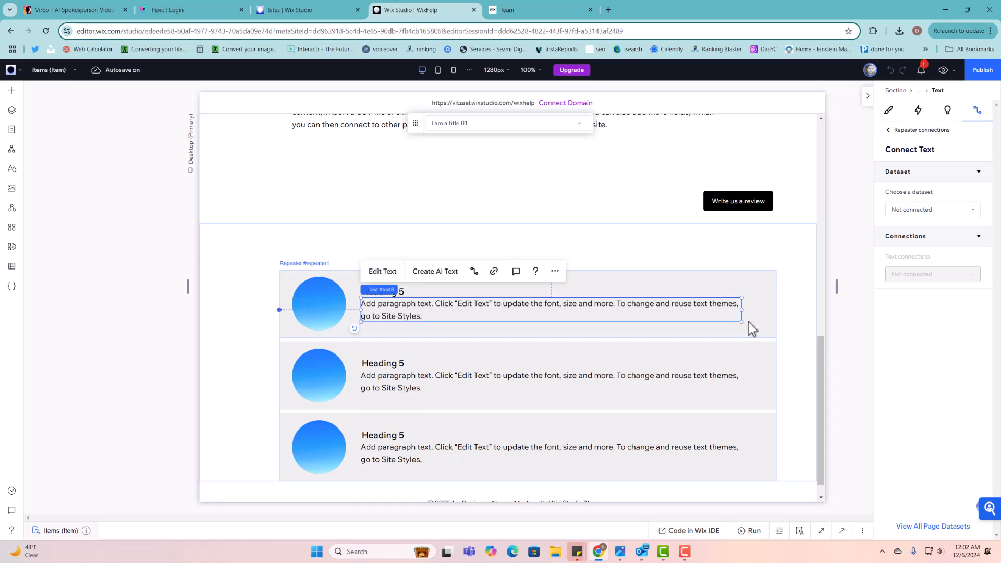
- Stretch the repeater items taller to 169 px and adjust the paragraph's position
{"action": "left_click", "coordinate": [739, 336]}
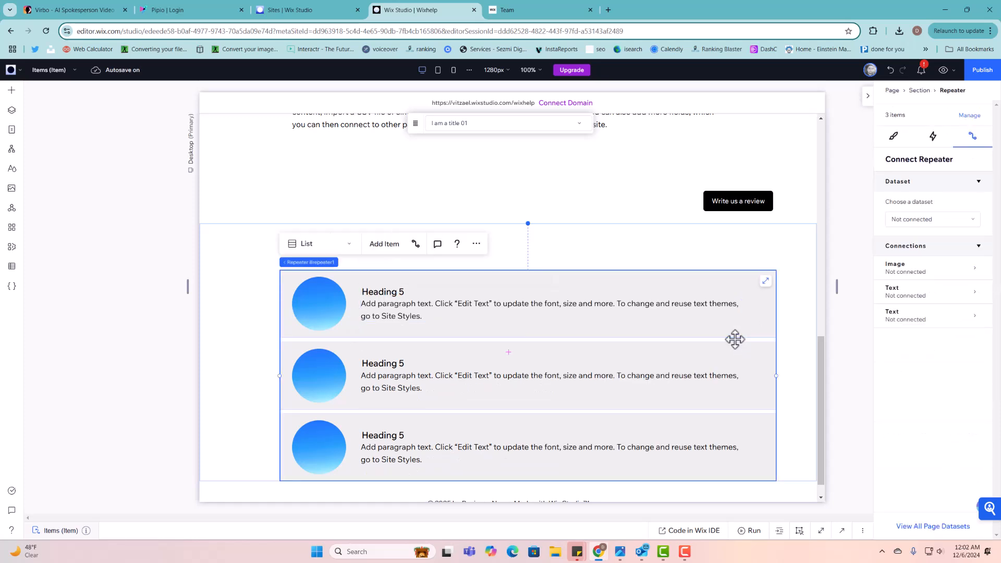
{"action": "left_click", "coordinate": [729, 336]}
{"action": "left_click_drag", "start_coordinate": [729, 338], "coordinate": [730, 352]}
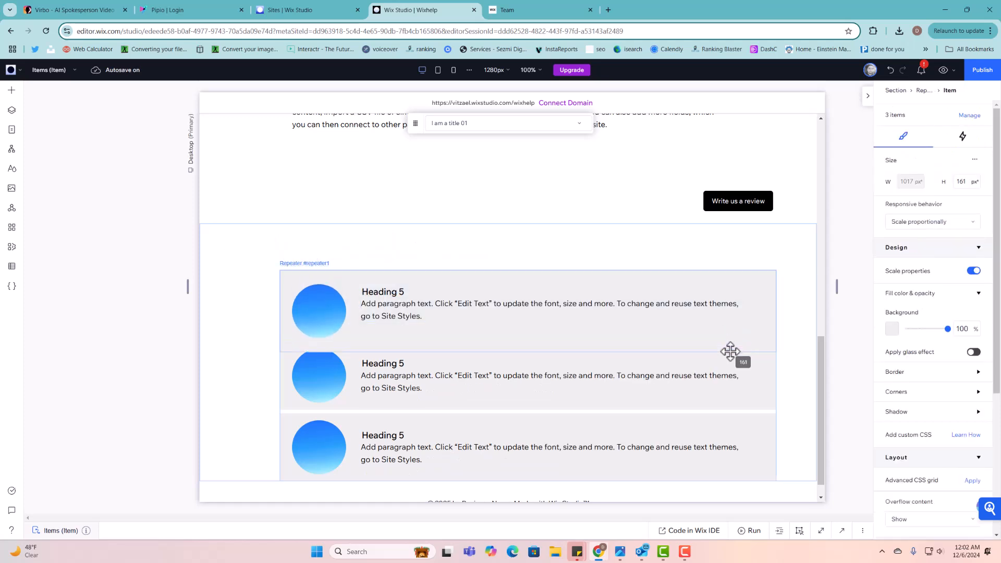
{"action": "left_click", "coordinate": [487, 307]}
{"action": "left_click", "coordinate": [487, 309]}
{"action": "left_click_drag", "start_coordinate": [487, 311], "coordinate": [486, 314]}
{"action": "left_click", "coordinate": [412, 351]}
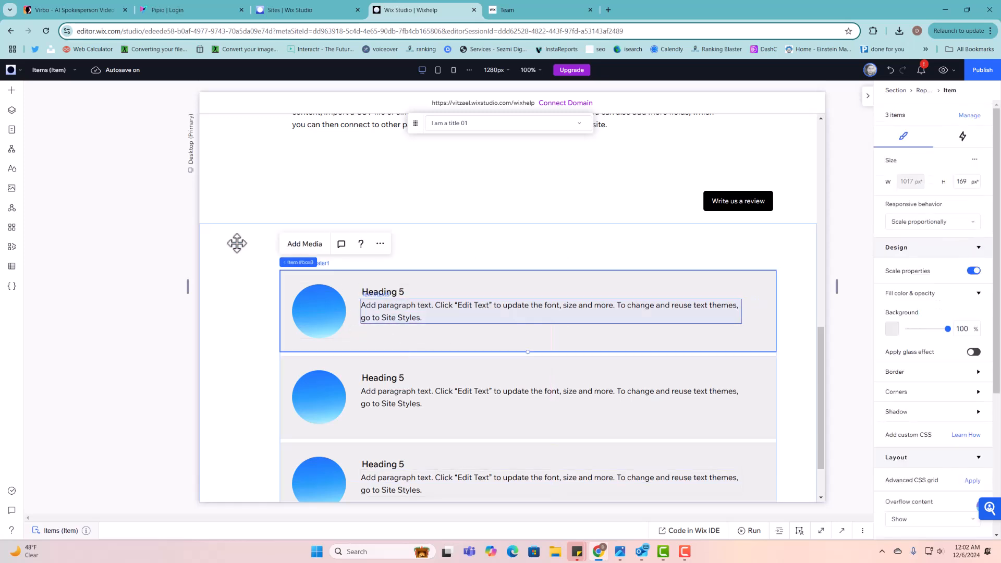
- Add a Rating Display from the Input elements into the first repeater item
{"action": "left_click", "coordinate": [12, 92]}
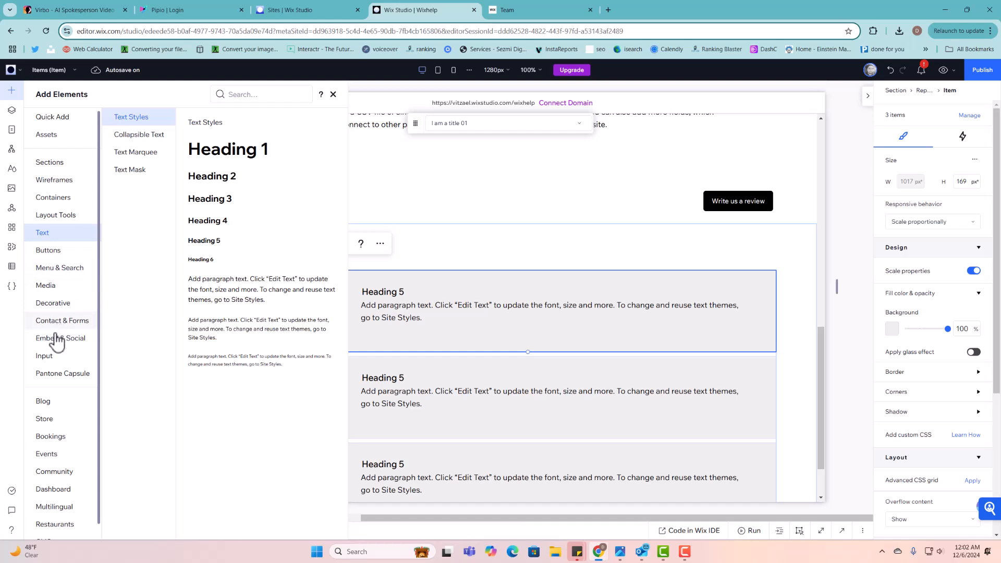
{"action": "left_click", "coordinate": [45, 357]}
{"action": "scroll", "coordinate": [271, 341], "scroll_direction": "down", "scroll_amount": 2}
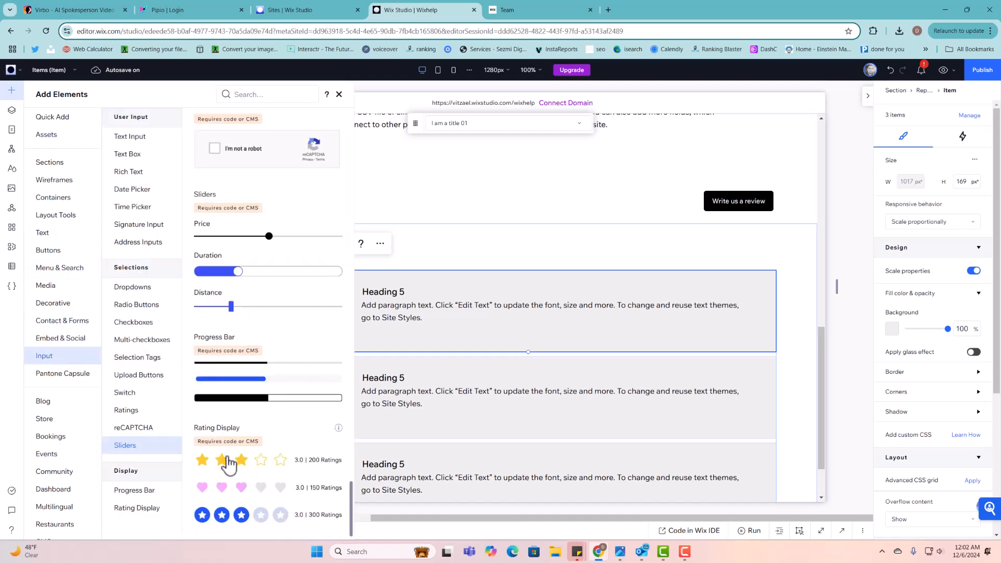
{"action": "left_click_drag", "start_coordinate": [228, 464], "coordinate": [491, 302]}
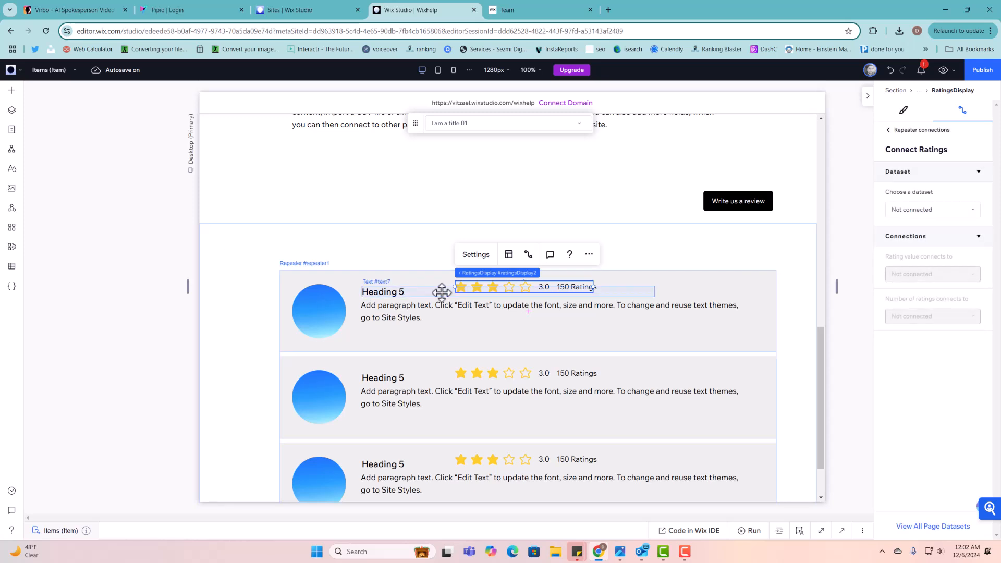
- Move the heading and paragraph below the stars and align the stars with the heading's left edge
{"action": "left_click", "coordinate": [416, 291]}
{"action": "left_click", "coordinate": [405, 319]}
{"action": "left_click_drag", "start_coordinate": [405, 319], "coordinate": [407, 302]}
{"action": "left_click", "coordinate": [404, 301]}
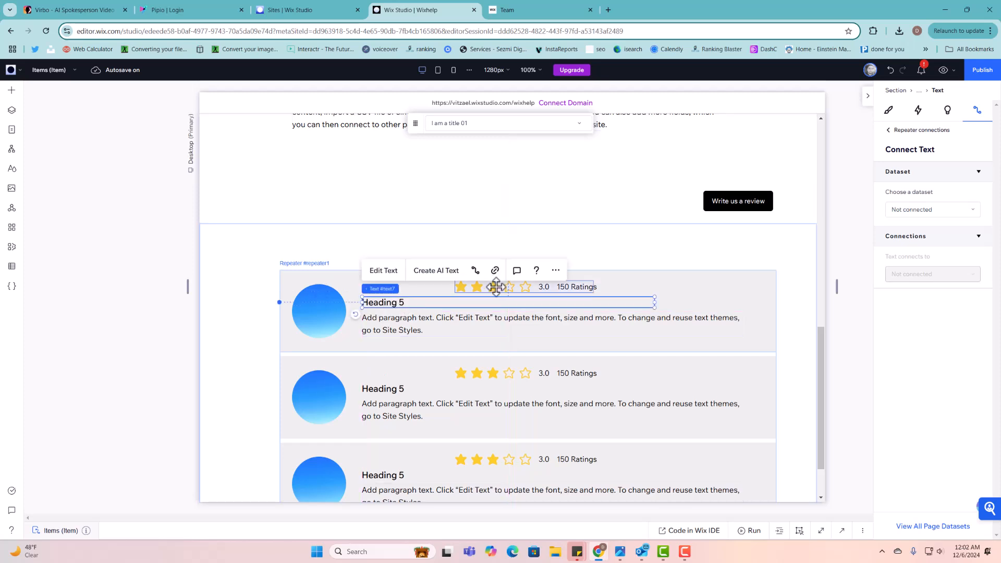
{"action": "left_click", "coordinate": [496, 286]}
{"action": "left_click_drag", "start_coordinate": [496, 286], "coordinate": [401, 284]}
{"action": "left_click", "coordinate": [523, 285]}
- Hide the numeric rating value in the star rating display's settings
{"action": "left_click", "coordinate": [461, 286]}
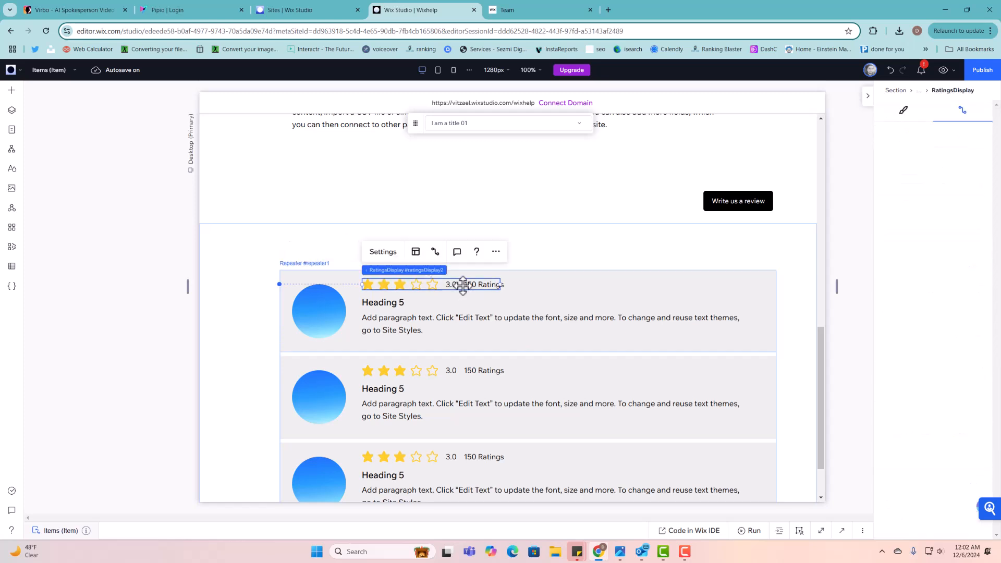
{"action": "left_click", "coordinate": [415, 253]}
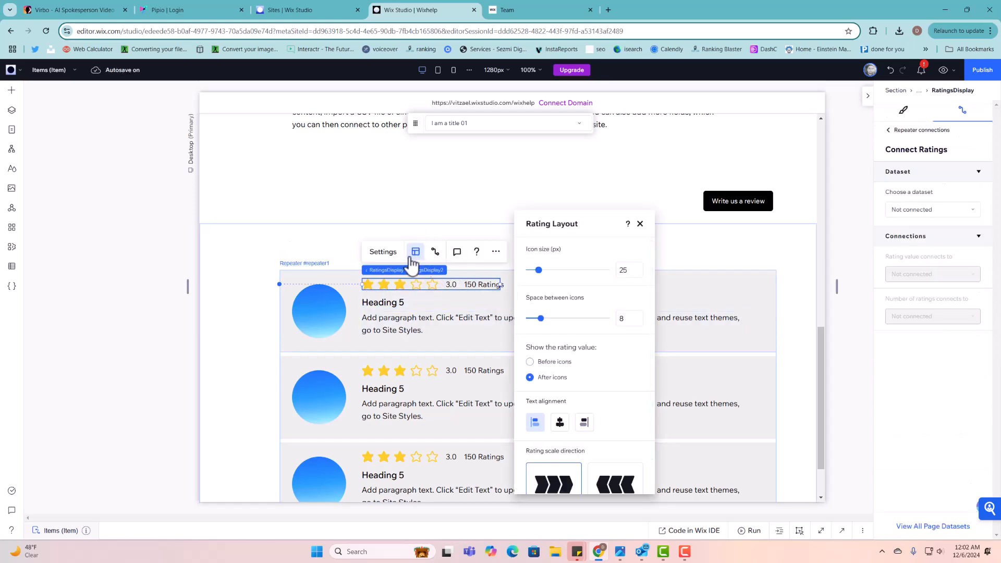
{"action": "left_click", "coordinate": [387, 256]}
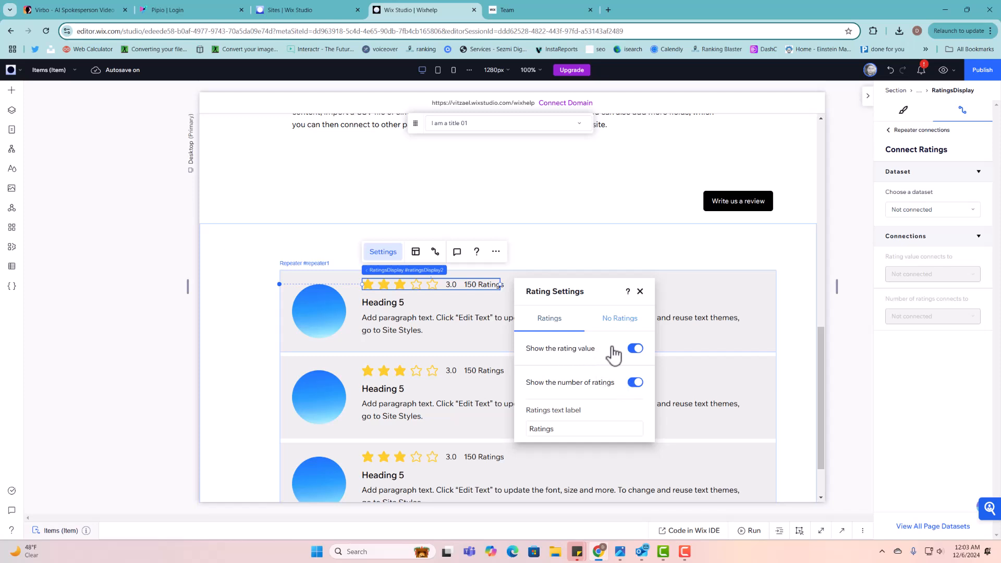
{"action": "left_click", "coordinate": [634, 349]}
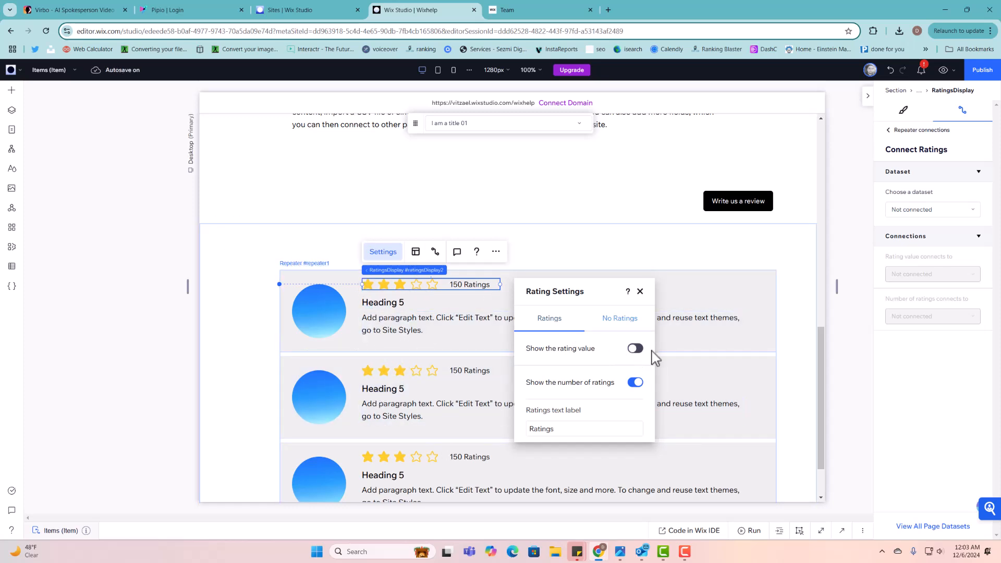
{"action": "left_click", "coordinate": [640, 291]}
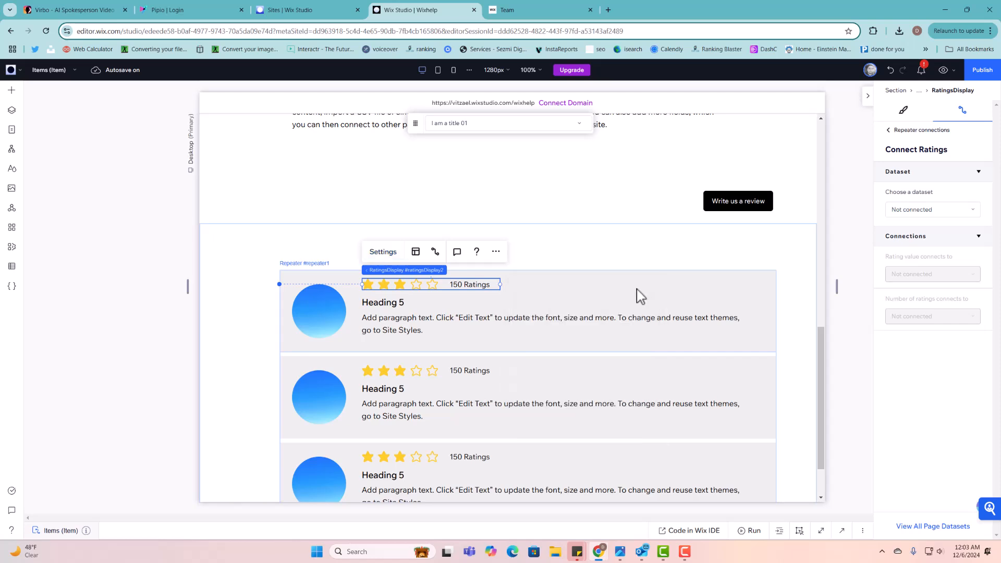
- Check the three review items, then switch to the published Team page
{"action": "scroll", "coordinate": [552, 280], "scroll_direction": "up", "scroll_amount": 5}
{"action": "scroll", "coordinate": [548, 272], "scroll_direction": "up", "scroll_amount": 4}
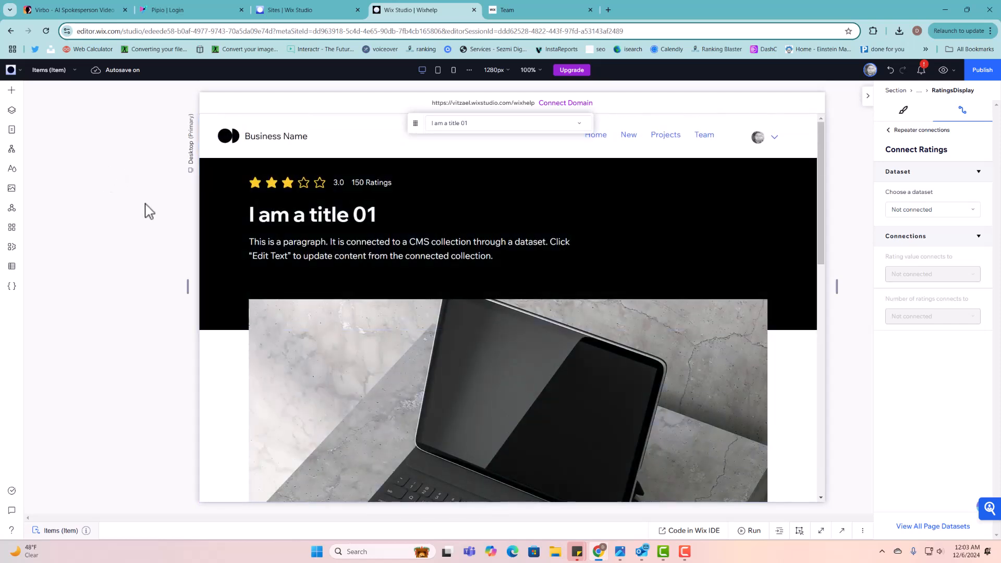
{"action": "scroll", "coordinate": [365, 266], "scroll_direction": "down", "scroll_amount": 10}
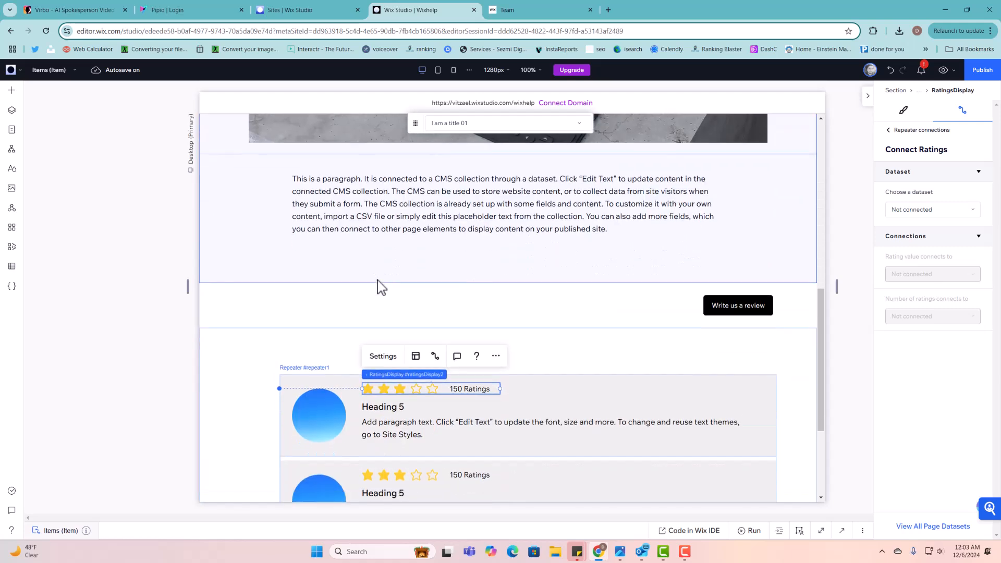
{"action": "scroll", "coordinate": [382, 287], "scroll_direction": "down", "scroll_amount": 3}
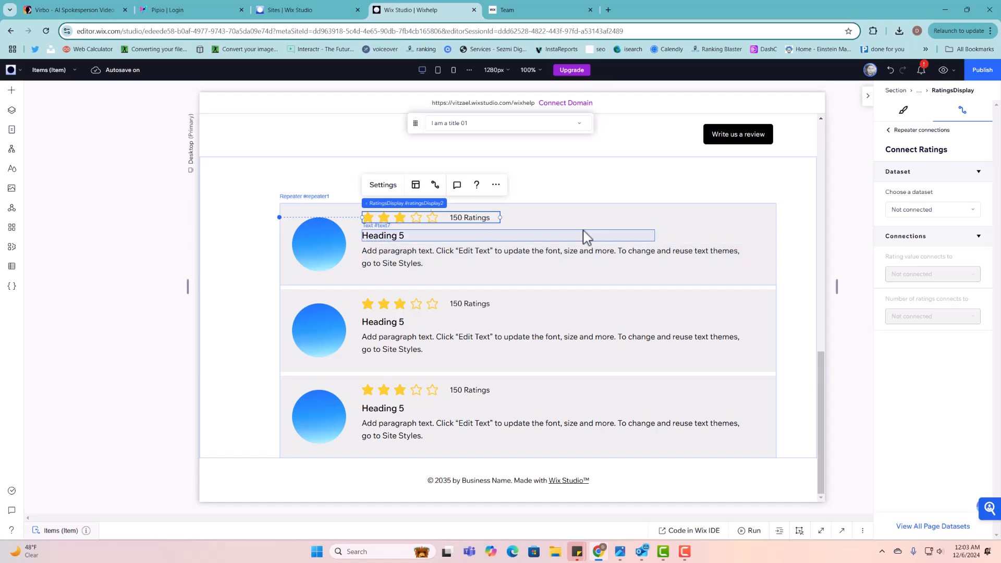
{"action": "left_click", "coordinate": [583, 228]}
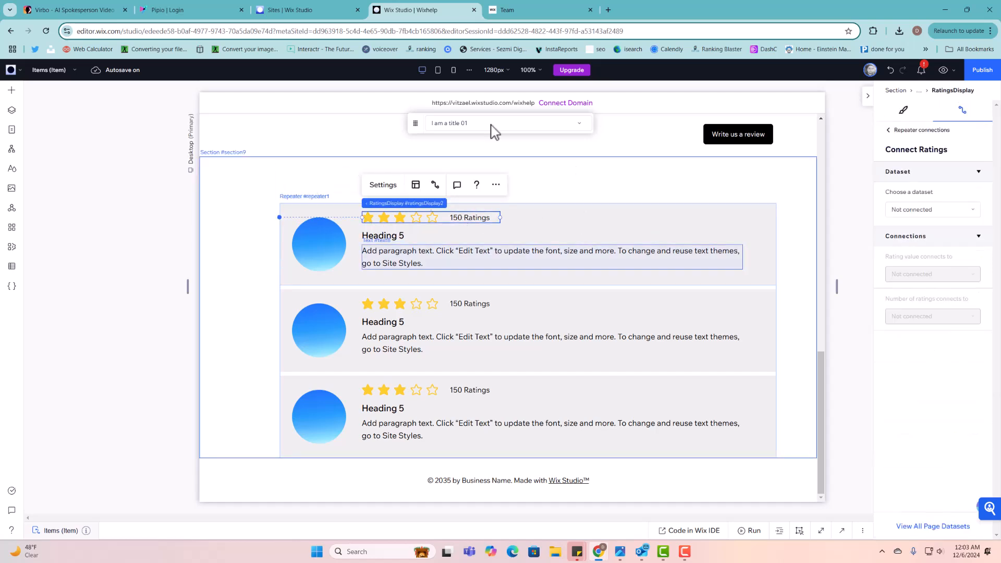
{"action": "left_click", "coordinate": [531, 11]}
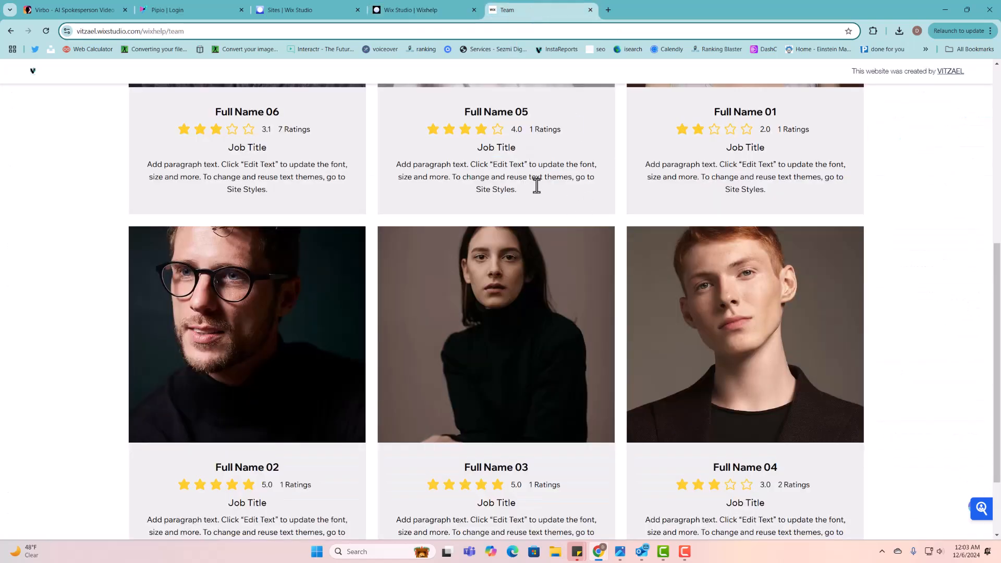
- Open the Full Name 06 member page and scroll to its reviews
{"action": "scroll", "coordinate": [536, 185], "scroll_direction": "up", "scroll_amount": 5}
{"action": "left_click", "coordinate": [290, 222]}
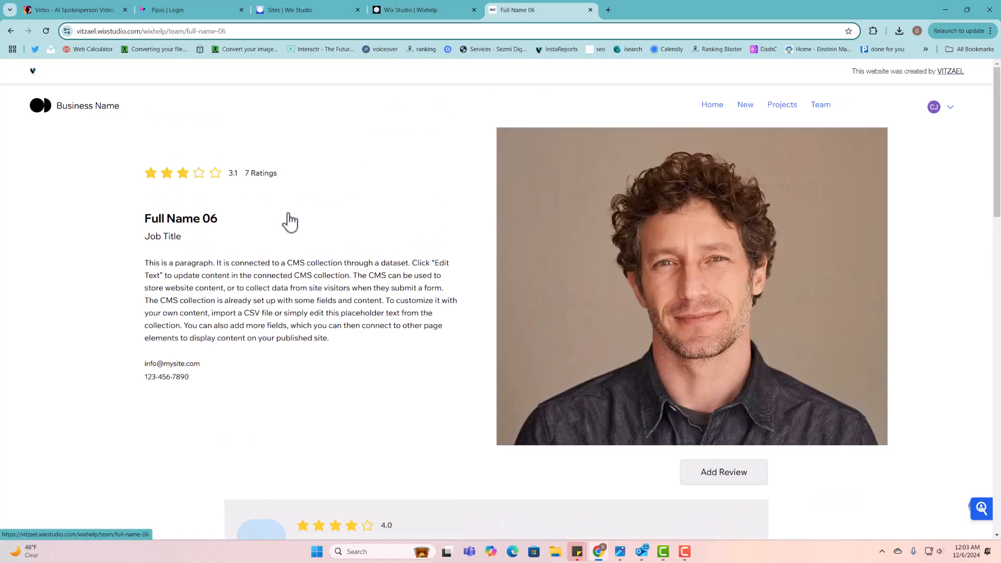
{"action": "scroll", "coordinate": [311, 270], "scroll_direction": "down", "scroll_amount": 4}
{"action": "scroll", "coordinate": [310, 271], "scroll_direction": "up", "scroll_amount": 3}
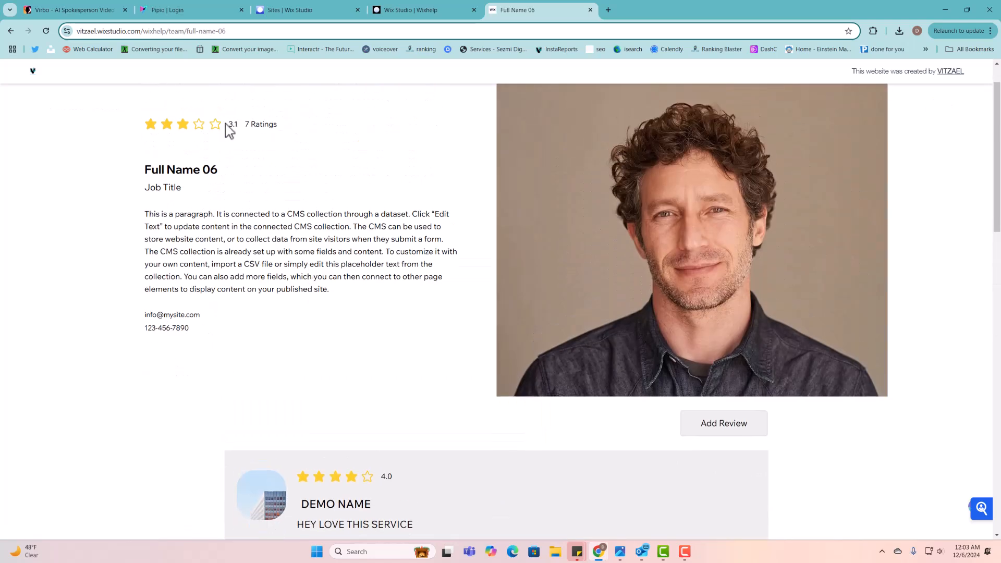
{"action": "scroll", "coordinate": [332, 320], "scroll_direction": "down", "scroll_amount": 5}
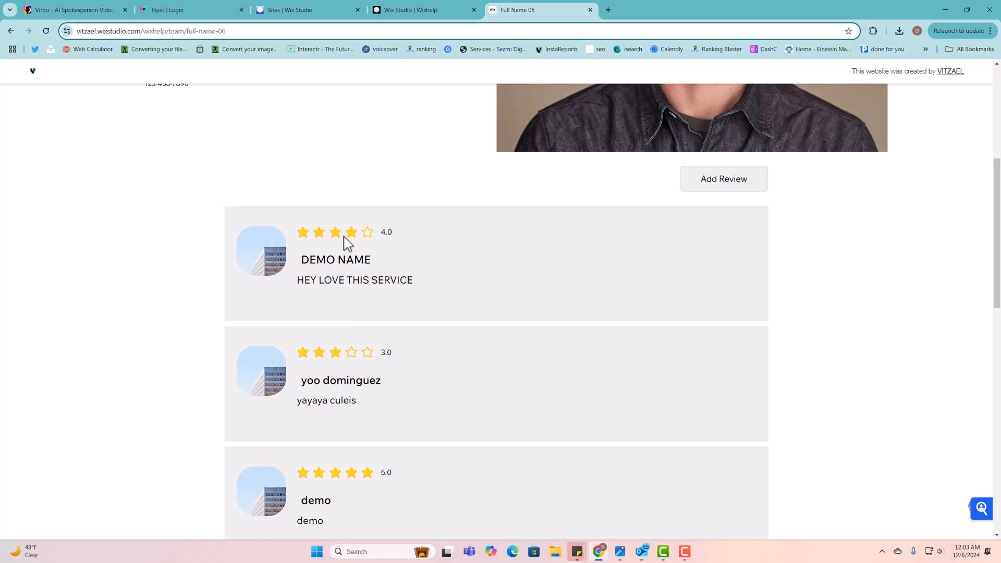
- Preview and close the Add a rating form, then return to the Wix Studio editor
{"action": "left_click", "coordinate": [745, 187]}
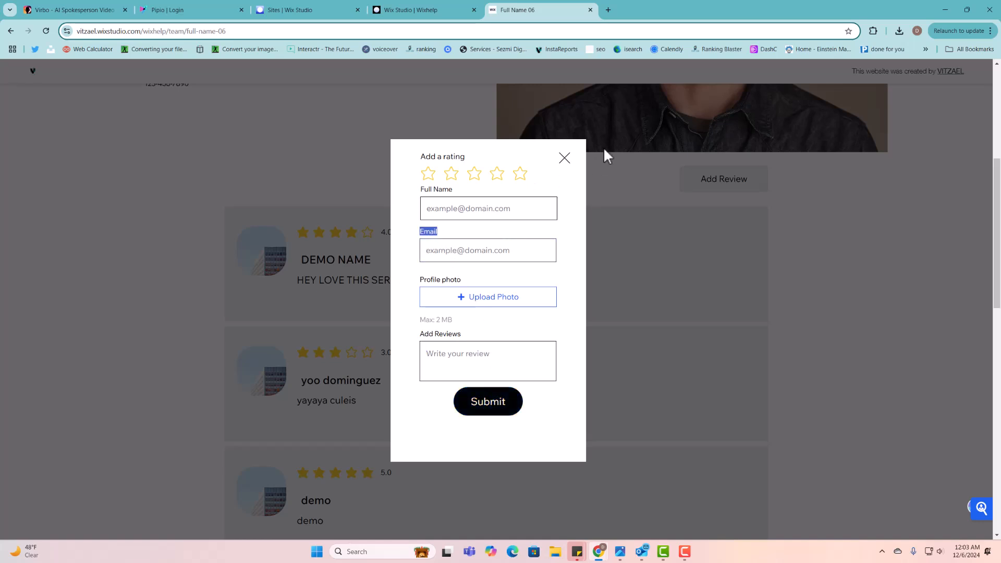
{"action": "left_click", "coordinate": [565, 158]}
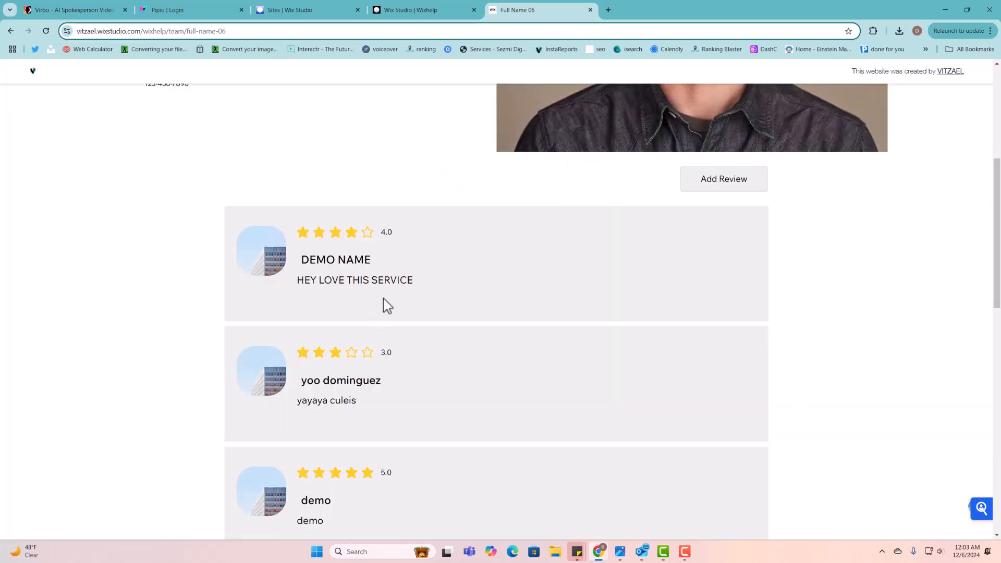
{"action": "left_click", "coordinate": [424, 14]}
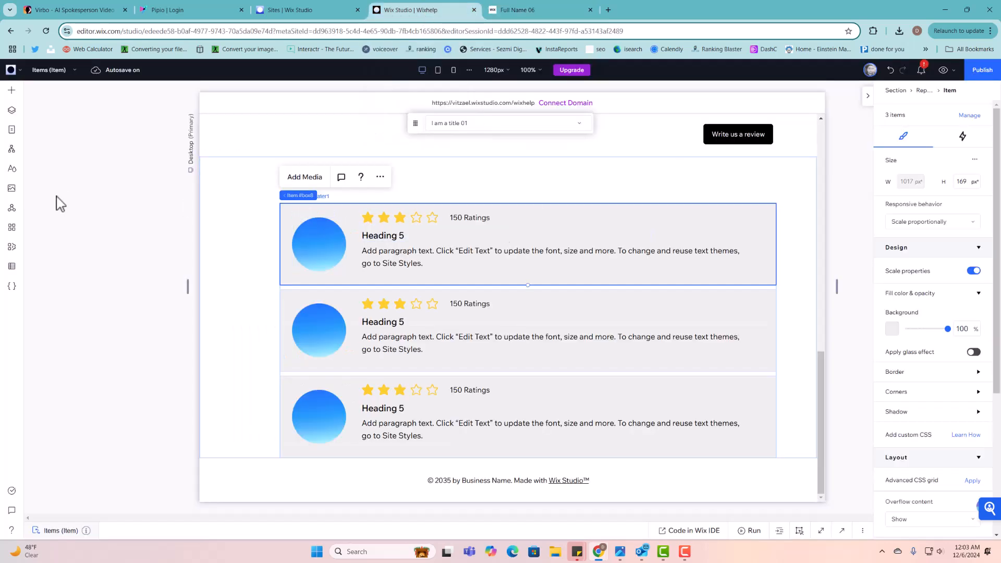
- Add a blank lightbox template from Layout Tools > Lightboxes
{"action": "left_click", "coordinate": [11, 92]}
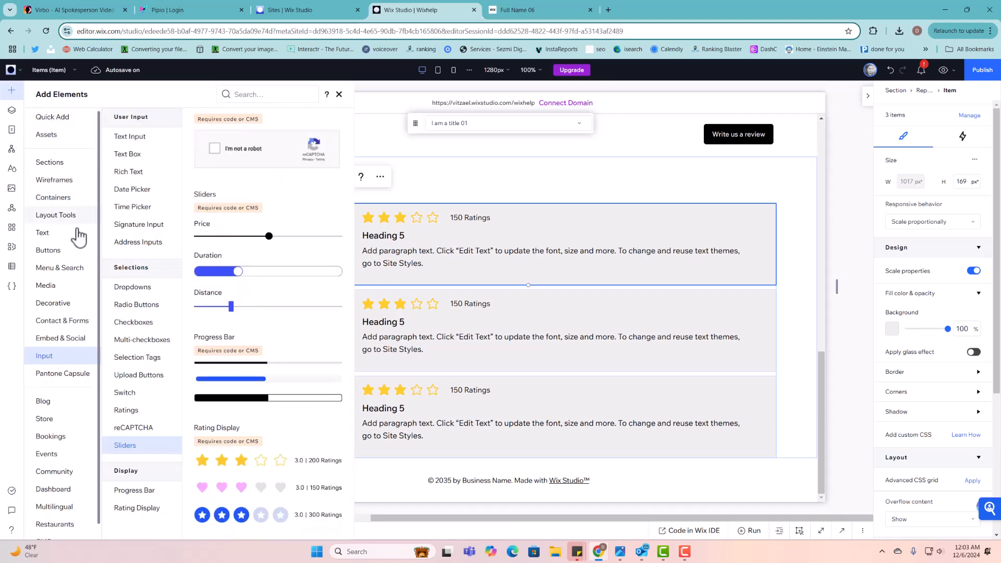
{"action": "left_click", "coordinate": [56, 216]}
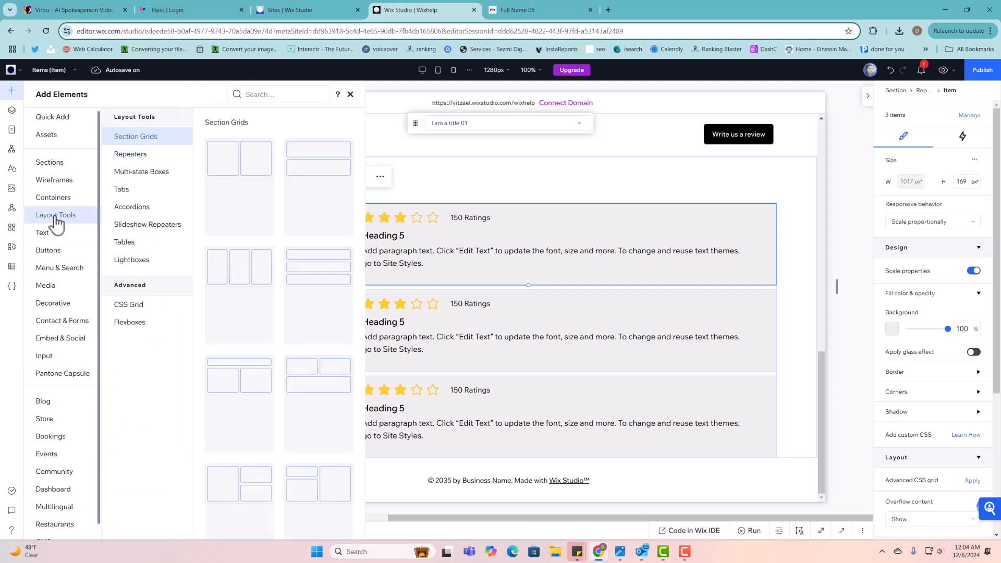
{"action": "left_click", "coordinate": [143, 264]}
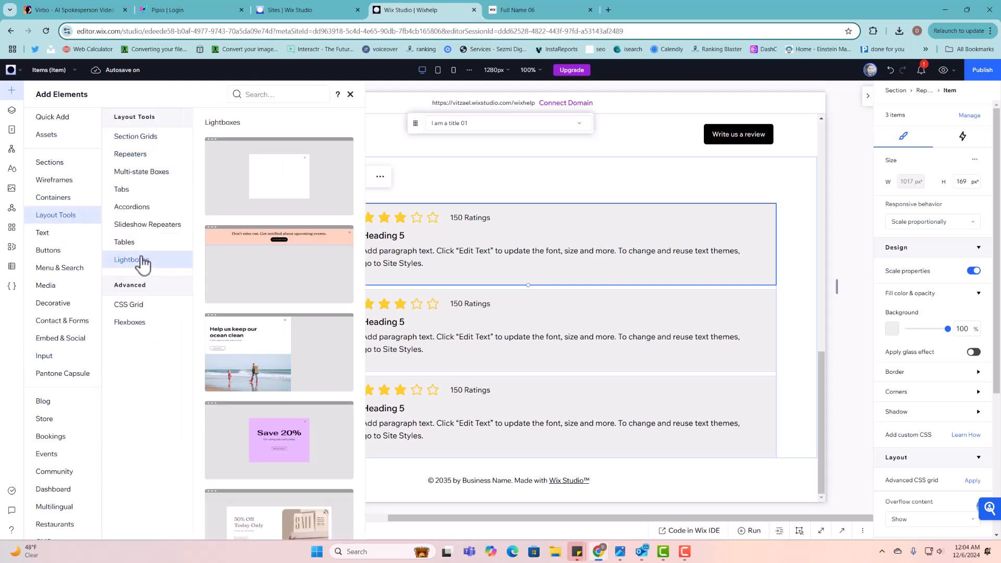
{"action": "left_click", "coordinate": [293, 195]}
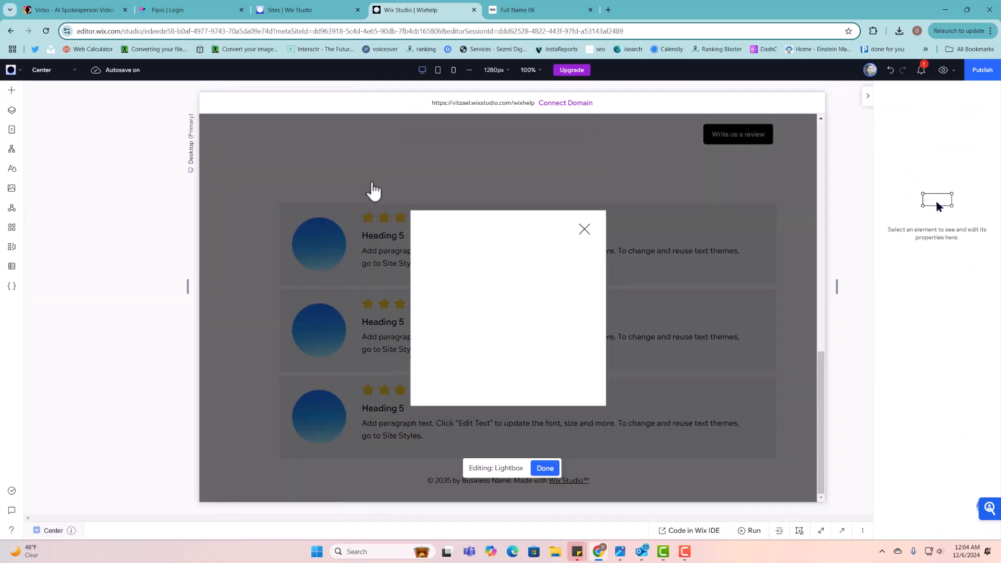
- Stretch the lightbox to 400 × 645 px and move it down on the page
{"action": "left_click", "coordinate": [472, 222]}
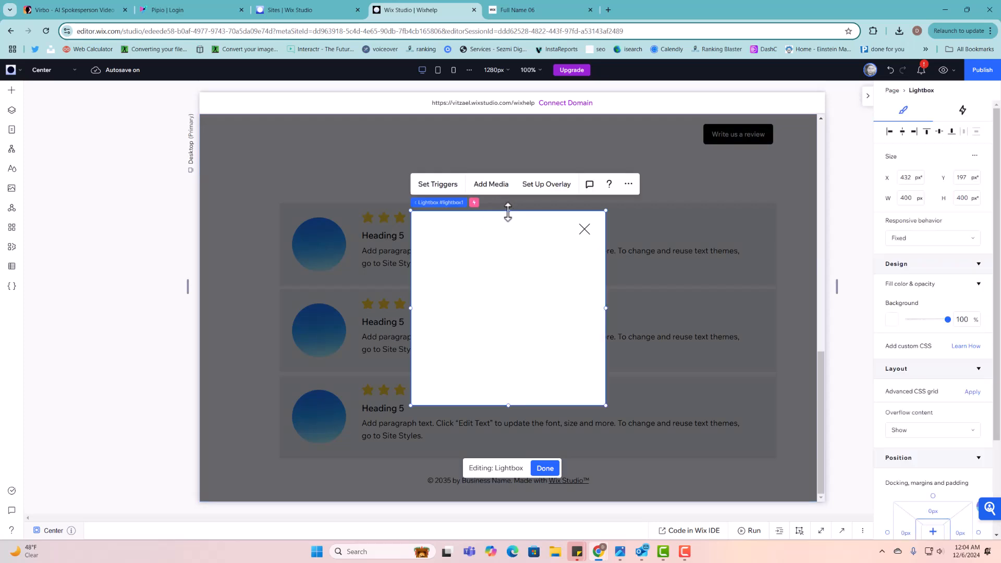
{"action": "left_click_drag", "start_coordinate": [512, 212], "coordinate": [506, 129]}
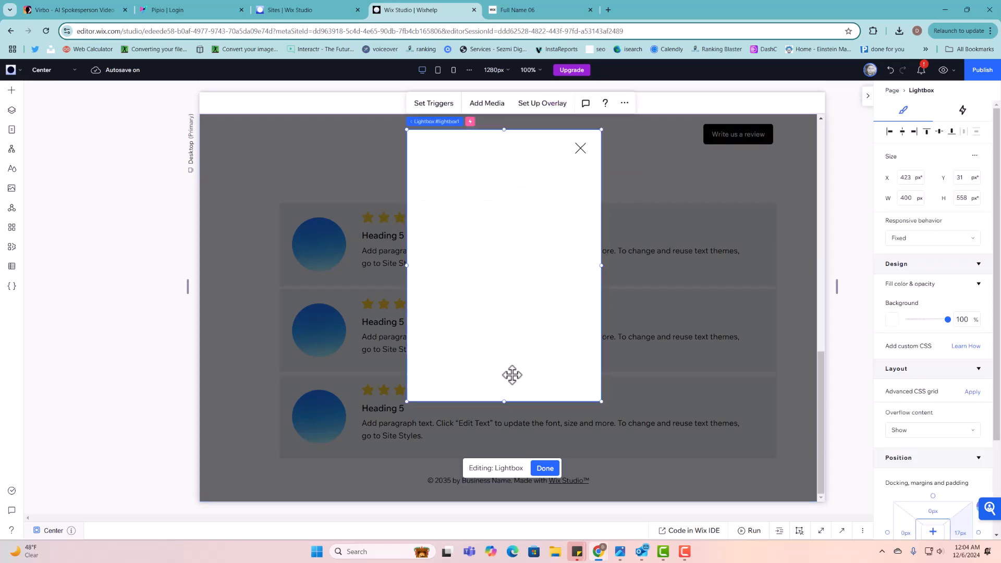
{"action": "left_click_drag", "start_coordinate": [507, 400], "coordinate": [509, 447]}
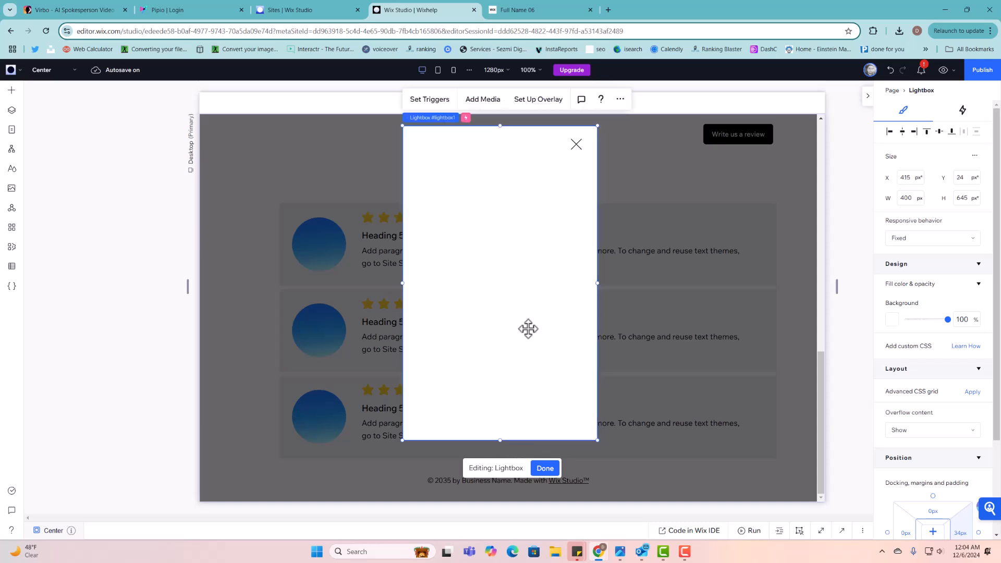
{"action": "left_click_drag", "start_coordinate": [527, 329], "coordinate": [532, 356]}
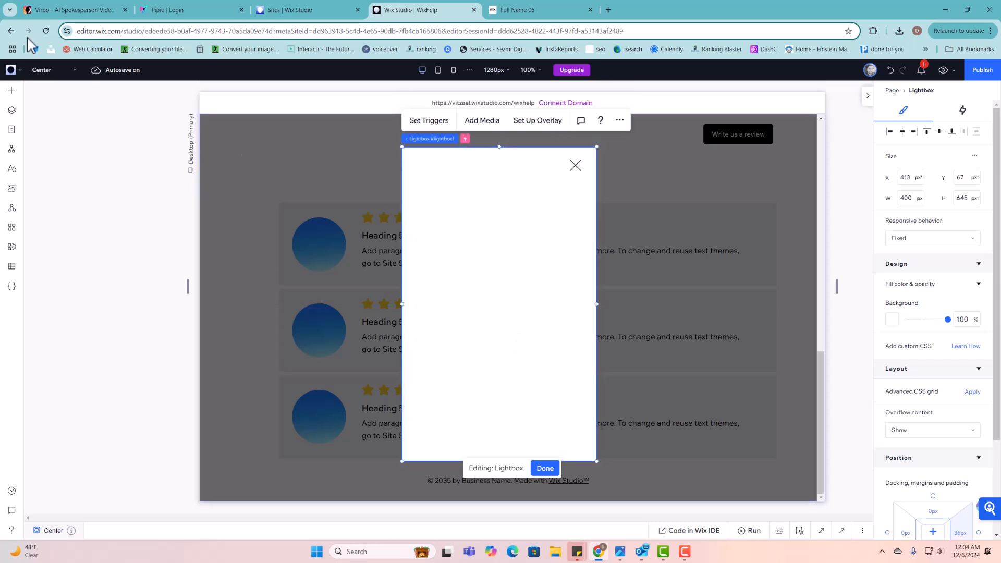
{"action": "left_click", "coordinate": [12, 91]}
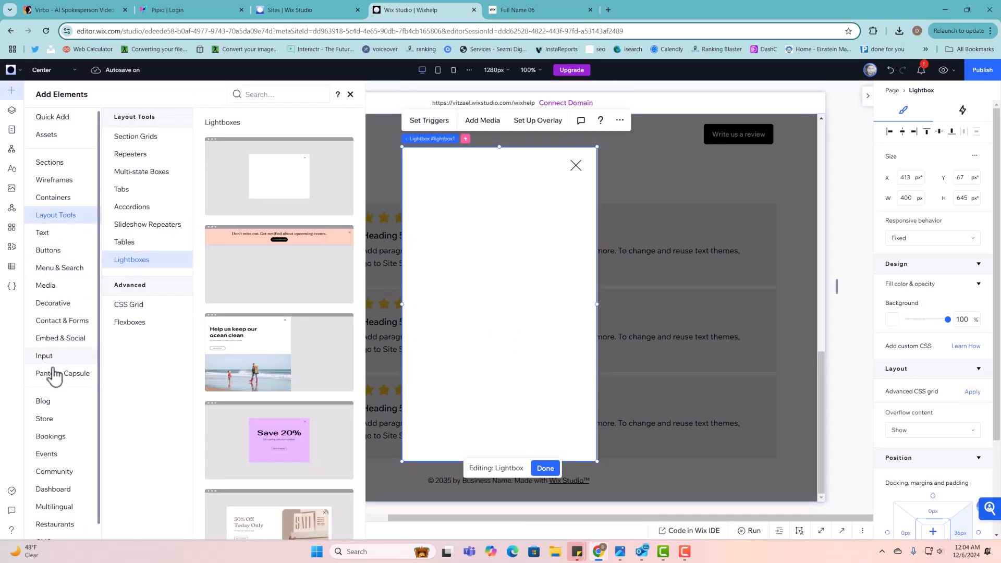
- Place an 'Add a rating' star input inside the lightbox
{"action": "left_click", "coordinate": [50, 358]}
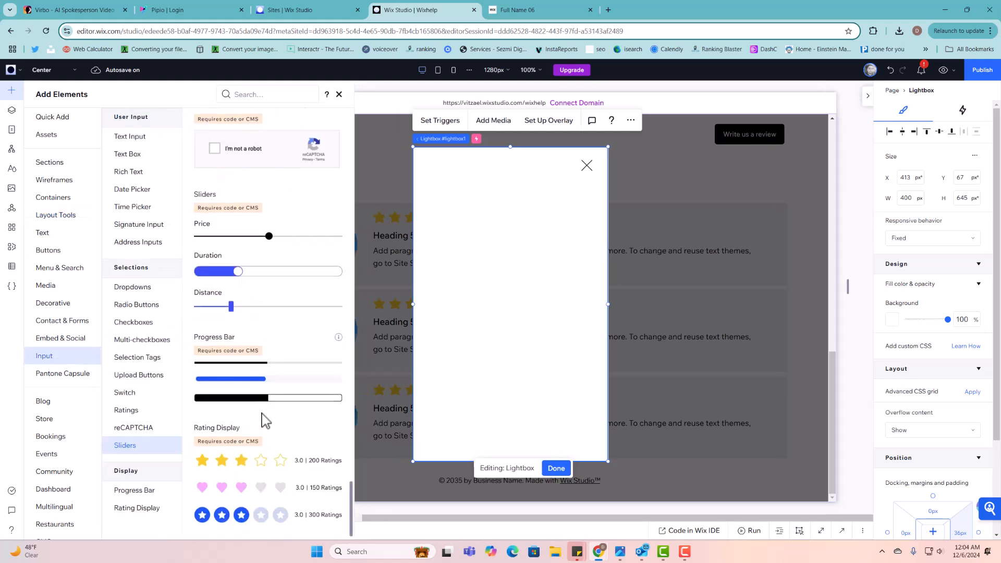
{"action": "scroll", "coordinate": [215, 446], "scroll_direction": "up", "scroll_amount": 5}
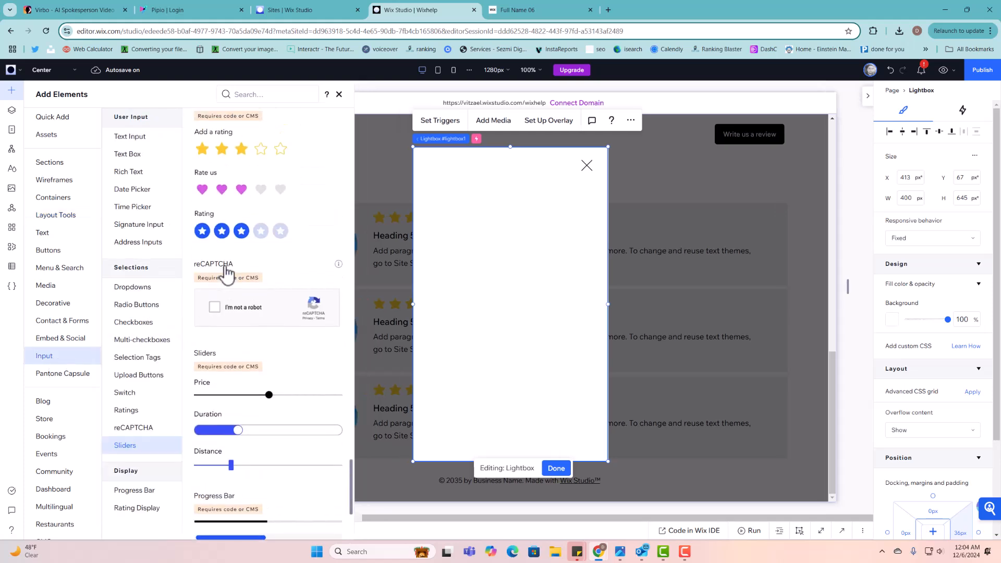
{"action": "left_click_drag", "start_coordinate": [219, 273], "coordinate": [499, 208]}
- Add an Email text input field below the rating stars
{"action": "left_click", "coordinate": [11, 90]}
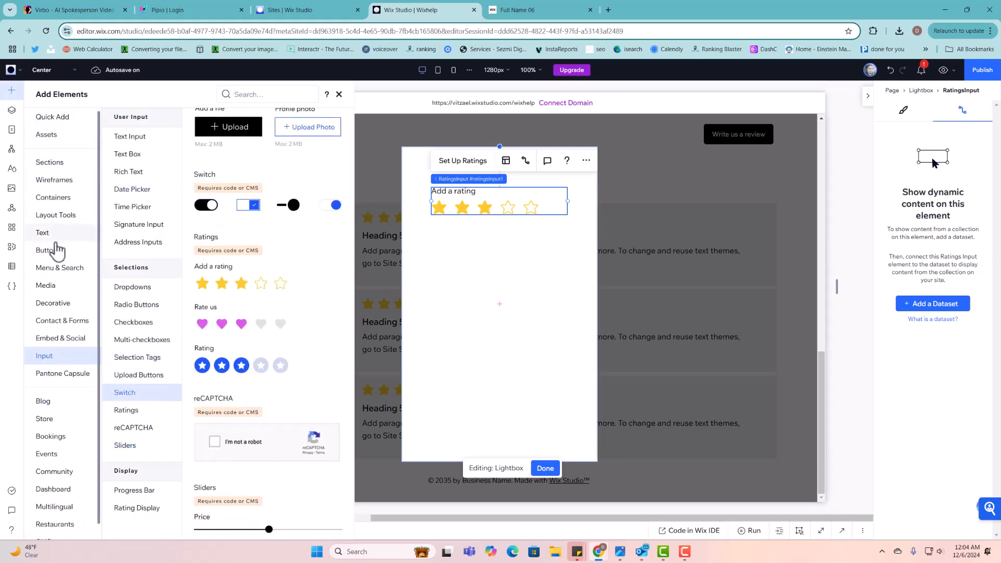
{"action": "scroll", "coordinate": [245, 224], "scroll_direction": "up", "scroll_amount": 3}
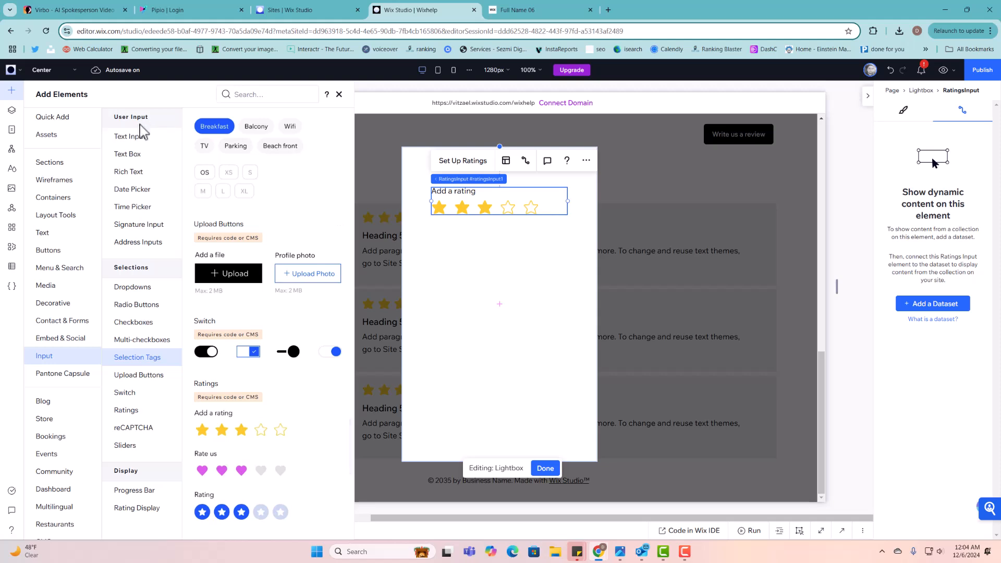
{"action": "left_click", "coordinate": [134, 137]}
{"action": "left_click_drag", "start_coordinate": [203, 168], "coordinate": [499, 244]}
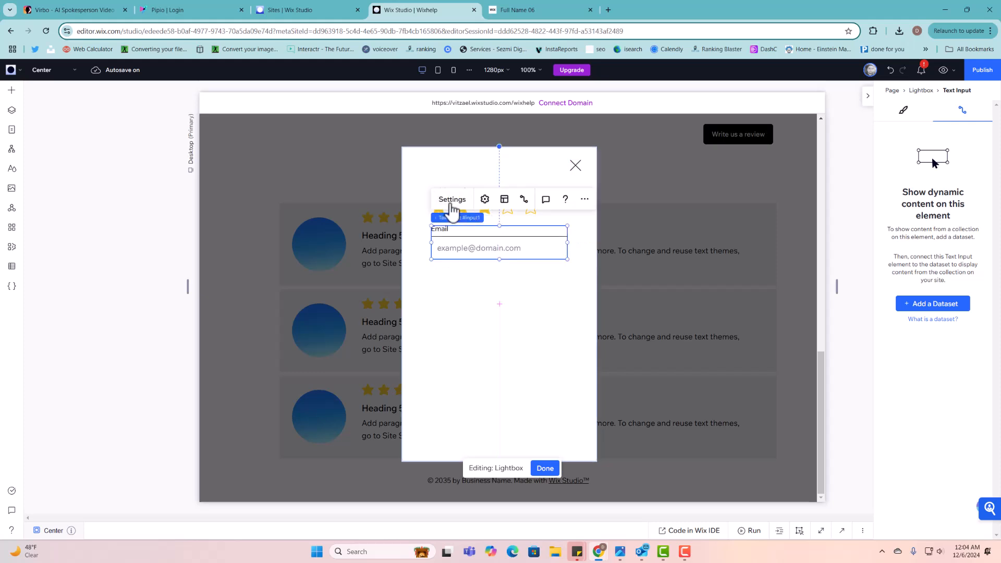
{"action": "left_click", "coordinate": [452, 200]}
{"action": "left_click", "coordinate": [679, 330]}
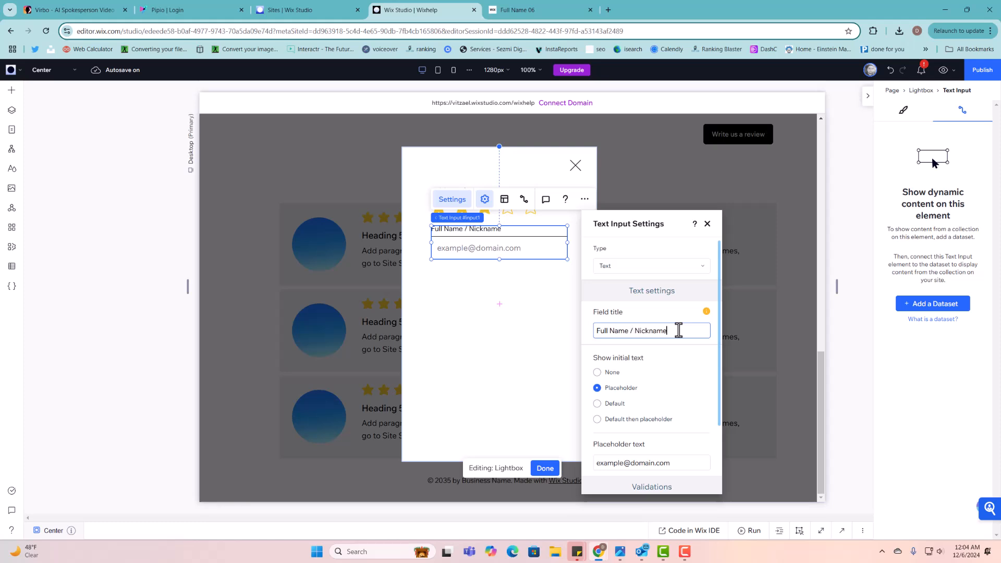
{"action": "triple_click", "coordinate": [630, 464]}
{"action": "type", "text": "f"}
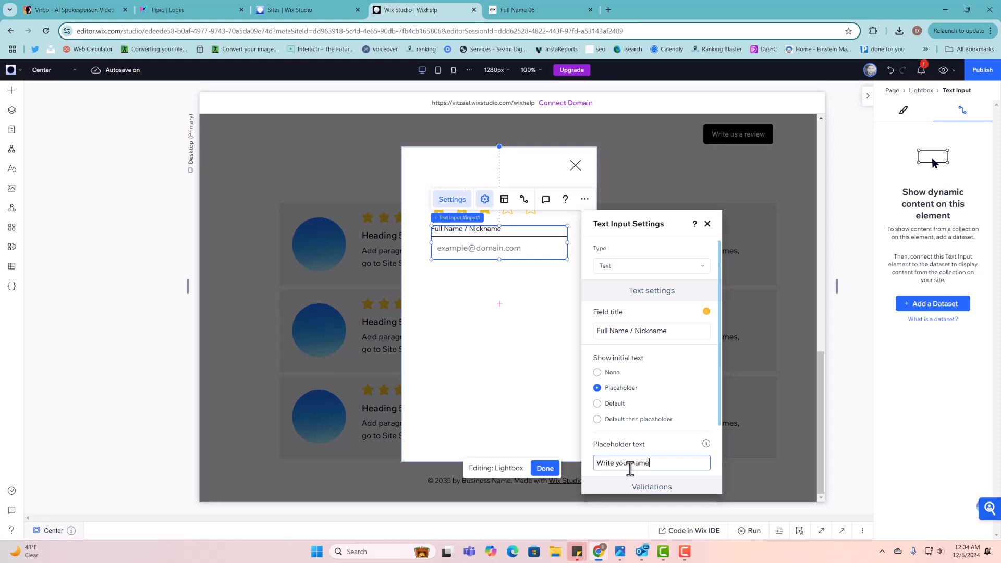
- Apply 'Write your name' as the name field's placeholder and bring up Add Elements
{"action": "left_click", "coordinate": [658, 441]}
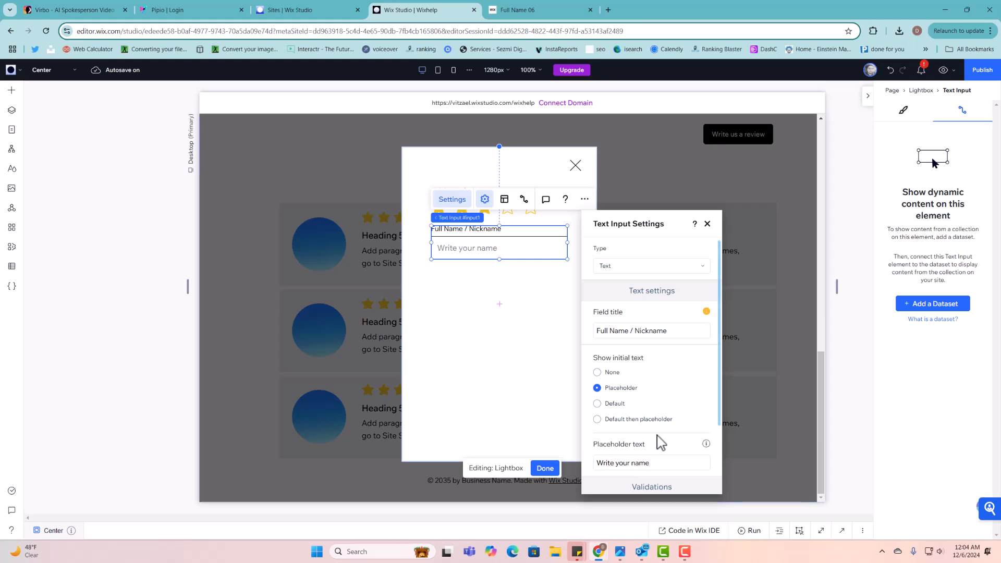
{"action": "left_click", "coordinate": [708, 224]}
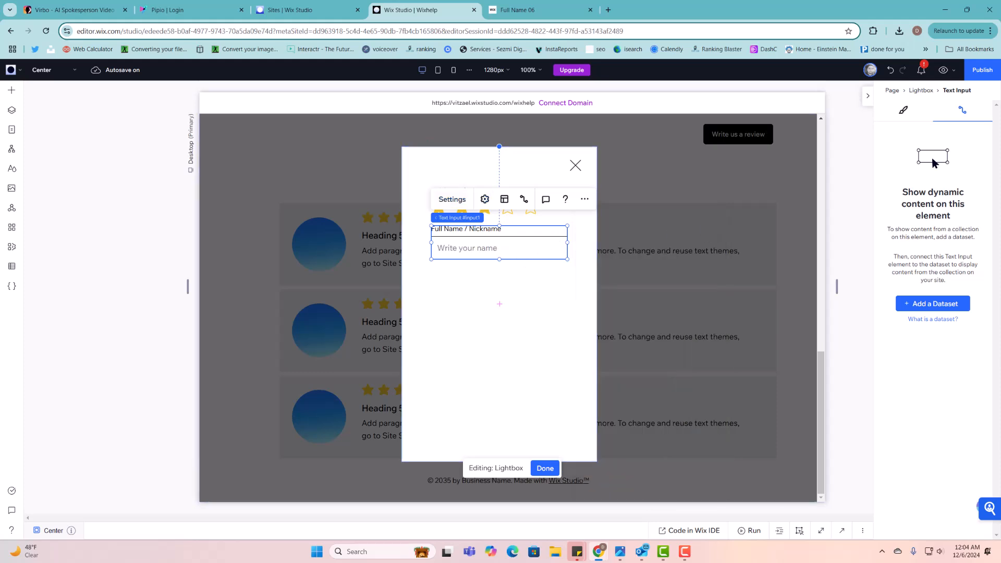
{"action": "left_click", "coordinate": [16, 98]}
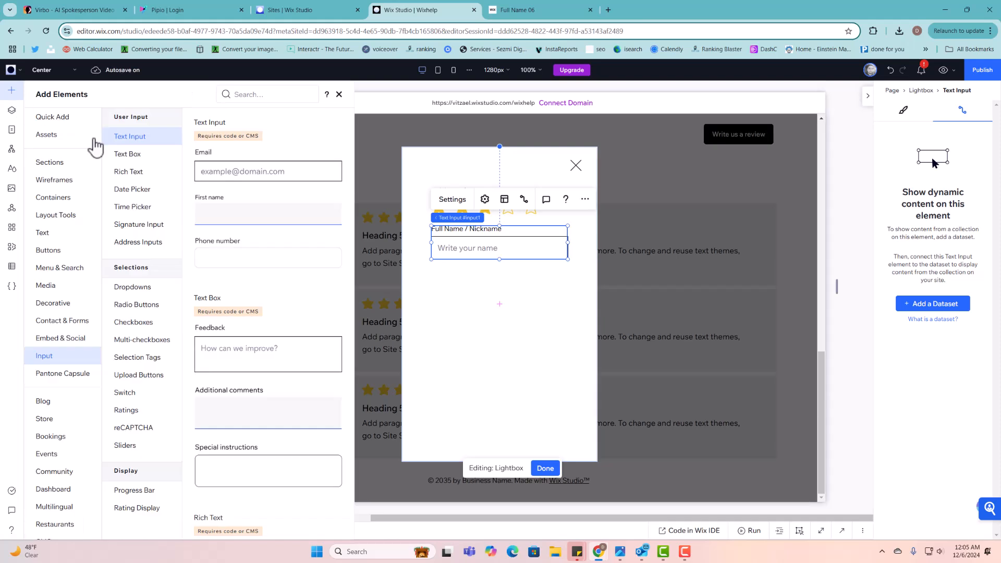
- Drop an Email input below the name field and an 'Add a file' Upload button beneath it
{"action": "left_click_drag", "start_coordinate": [237, 215], "coordinate": [500, 291]}
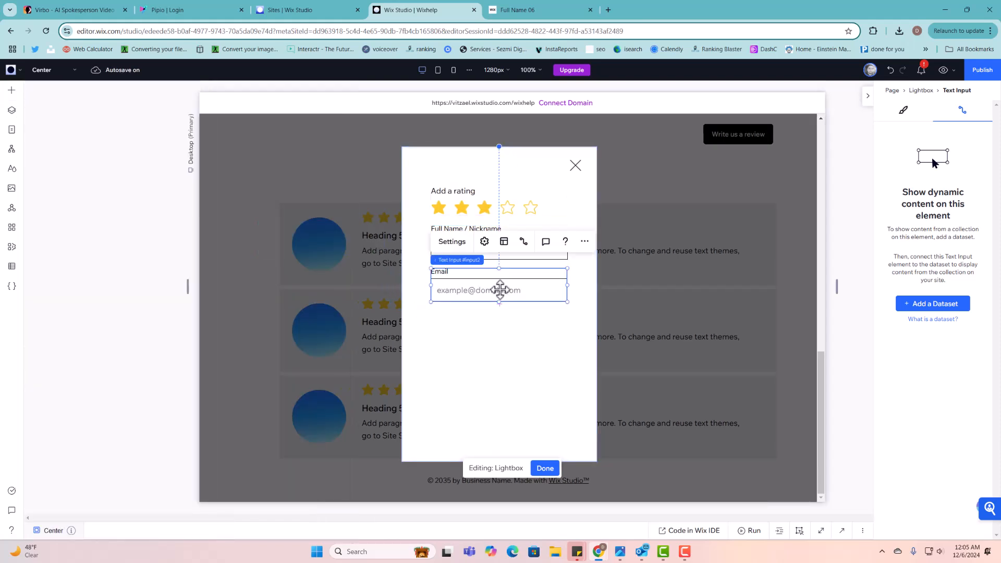
{"action": "left_click", "coordinate": [12, 93]}
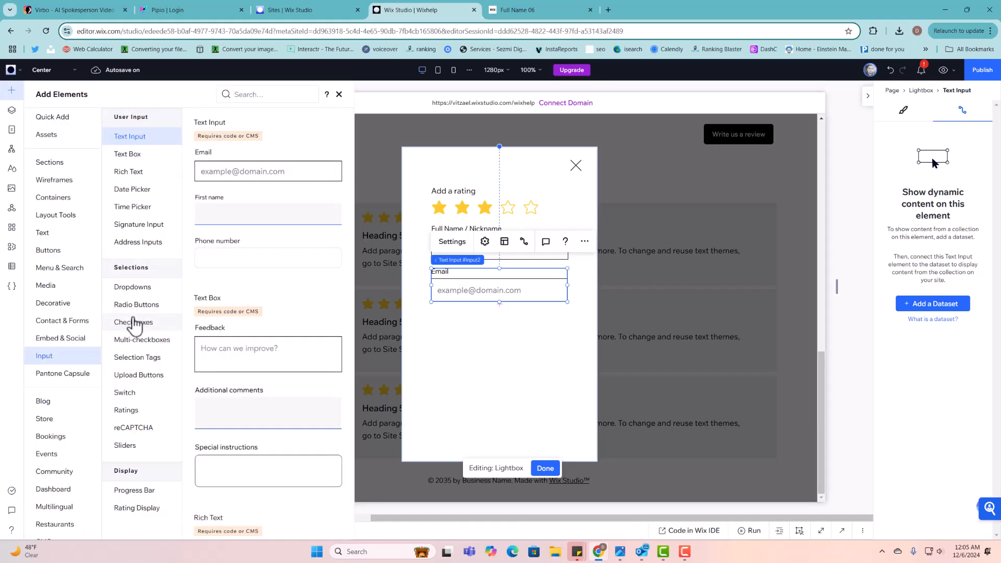
{"action": "scroll", "coordinate": [262, 329], "scroll_direction": "down", "scroll_amount": 20}
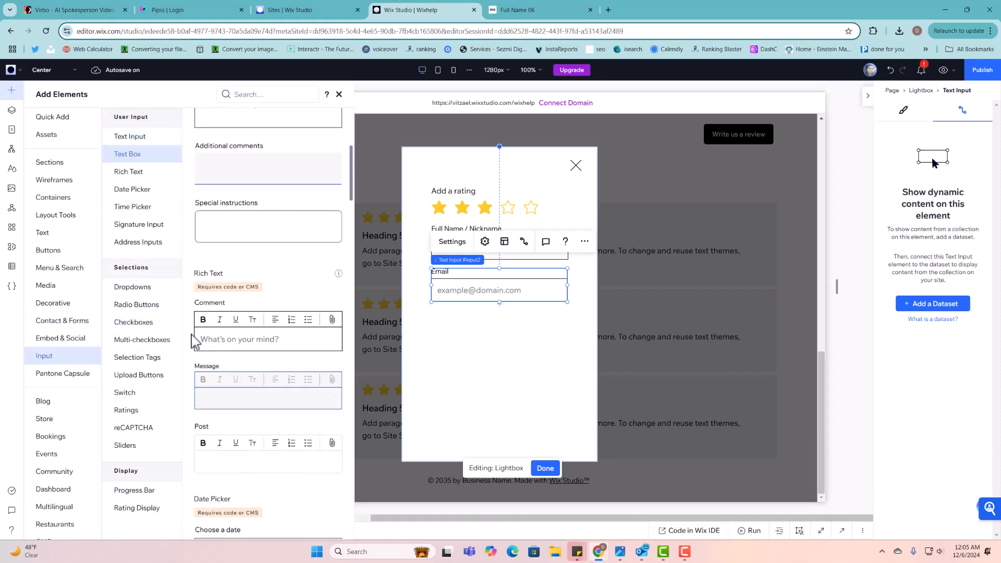
{"action": "scroll", "coordinate": [262, 329], "scroll_direction": "down", "scroll_amount": 15}
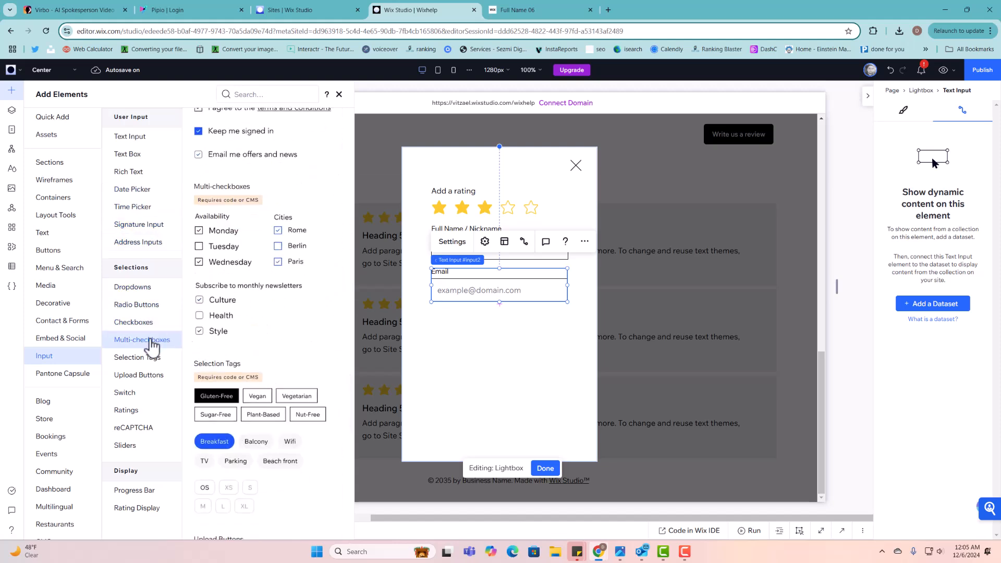
{"action": "left_click", "coordinate": [146, 377]}
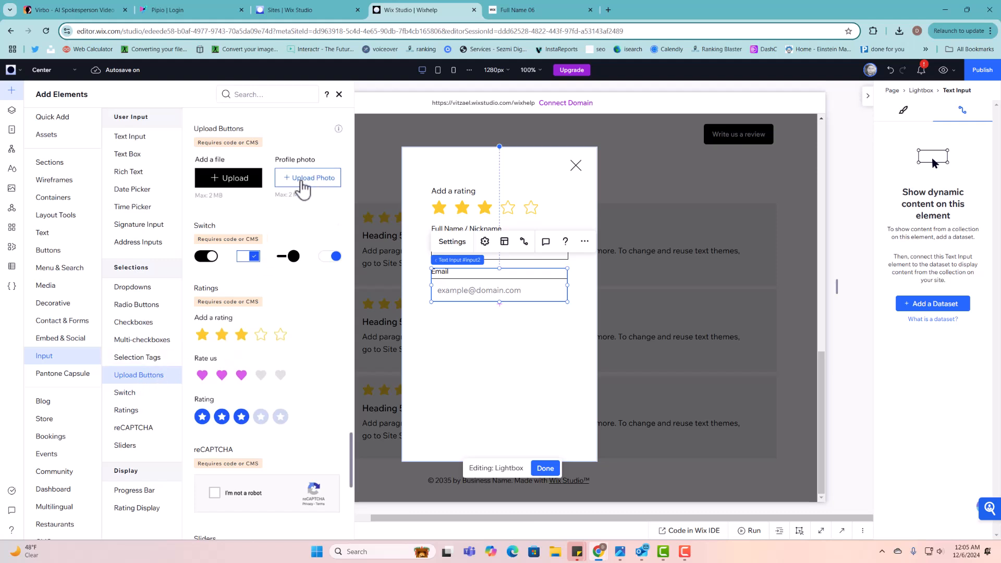
{"action": "left_click_drag", "start_coordinate": [240, 186], "coordinate": [567, 331]}
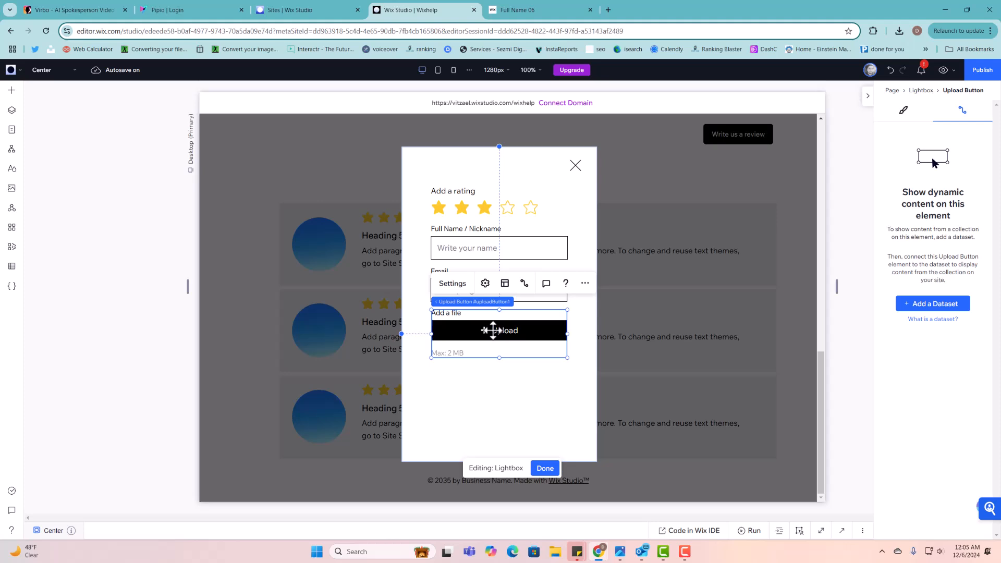
- Retitle the upload field 'Upload a picture of the product' in its settings
{"action": "left_click", "coordinate": [452, 283]}
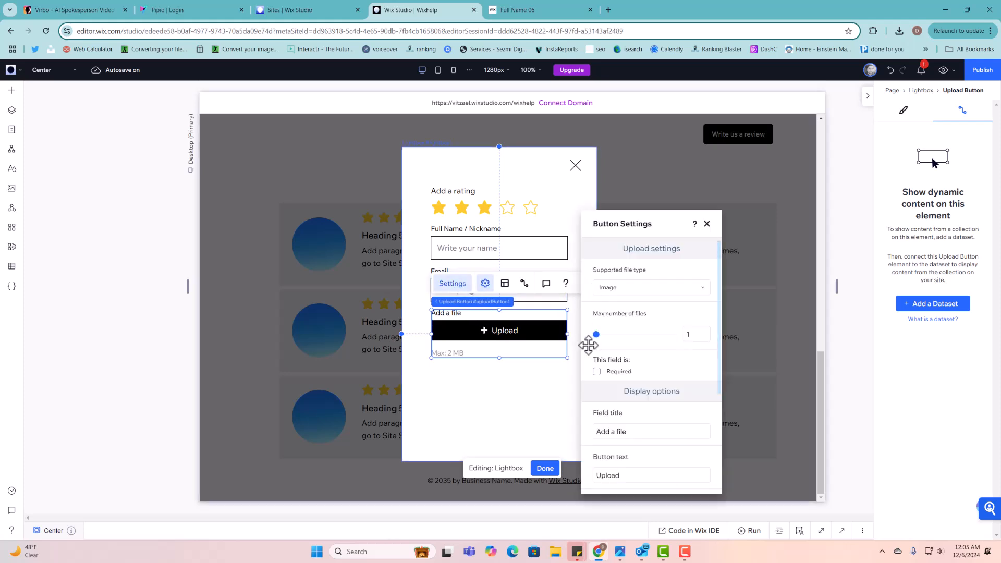
{"action": "left_click", "coordinate": [637, 431]}
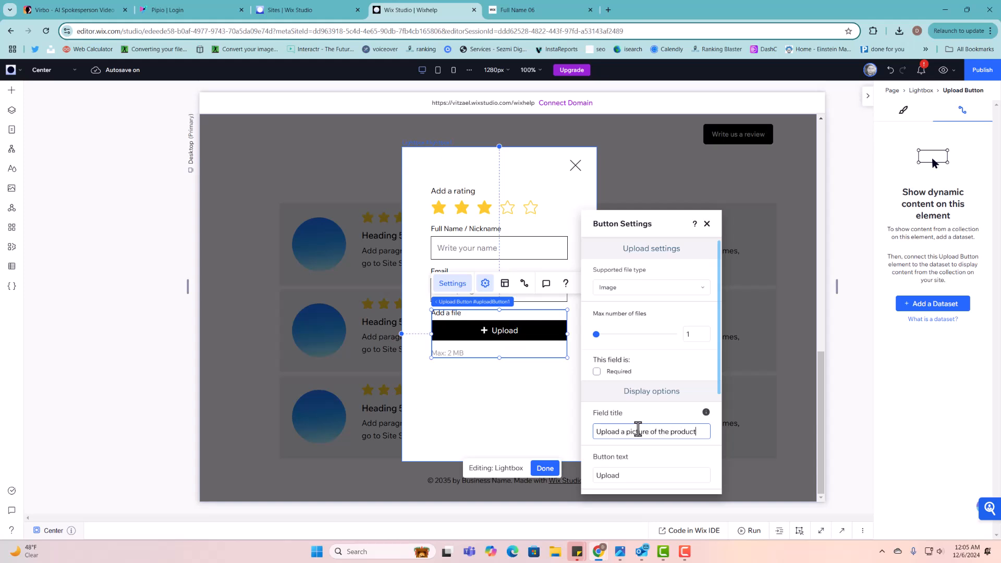
{"action": "left_click", "coordinate": [650, 456]}
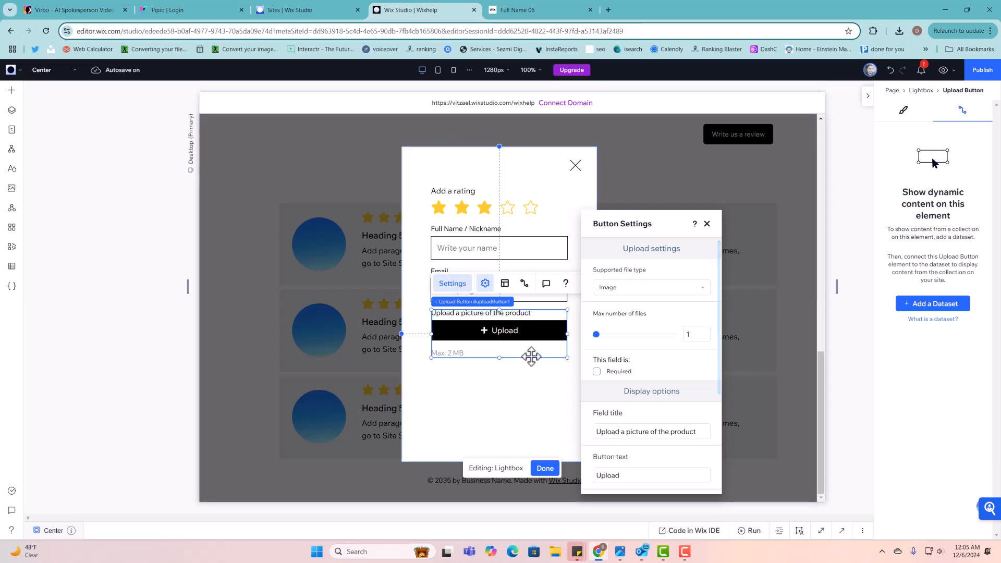
{"action": "left_click", "coordinate": [707, 224]}
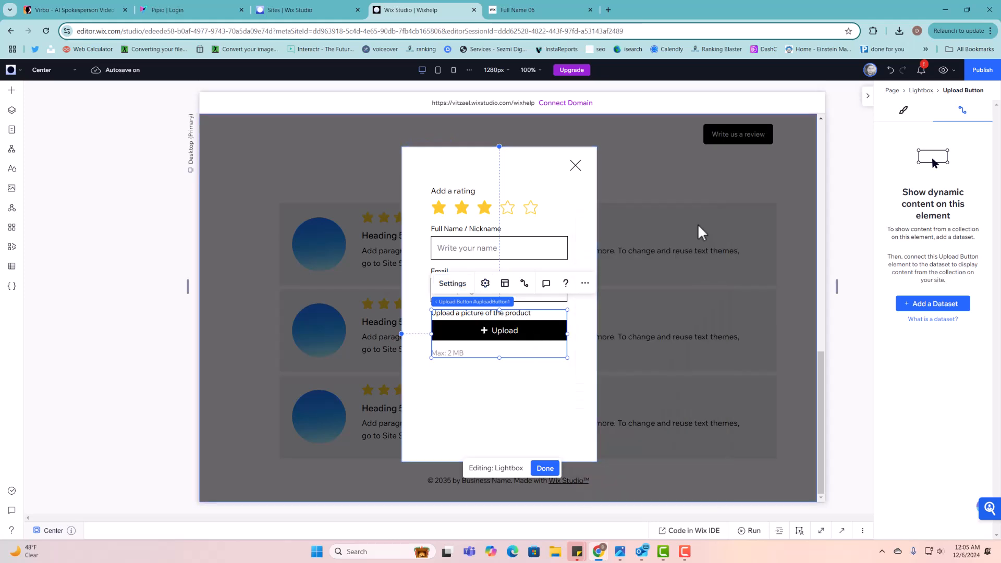
{"action": "left_click", "coordinate": [562, 362]}
{"action": "left_click", "coordinate": [532, 331]}
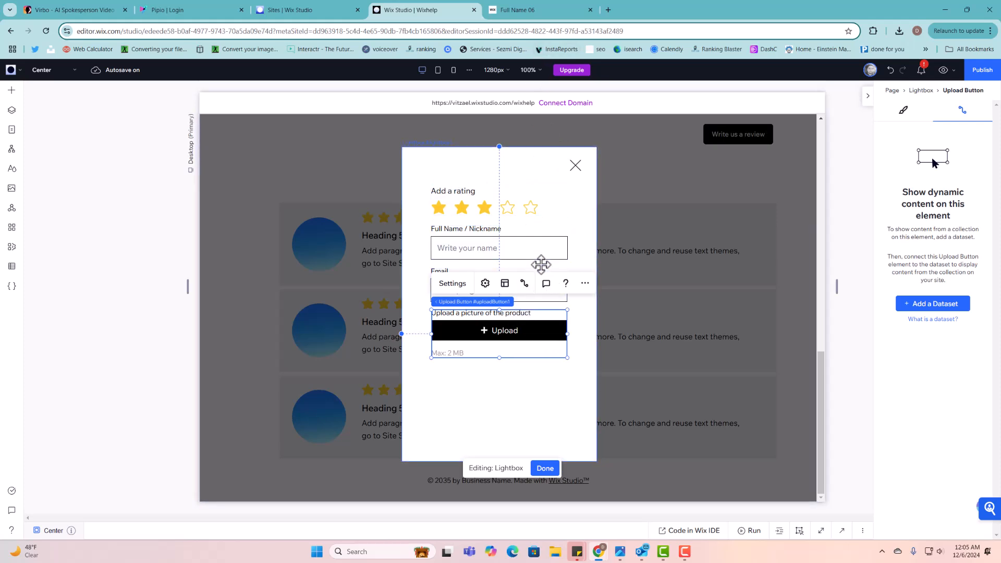
- Glance at a review comment on the live reviews page, then return to the editor
{"action": "left_click", "coordinate": [536, 11]}
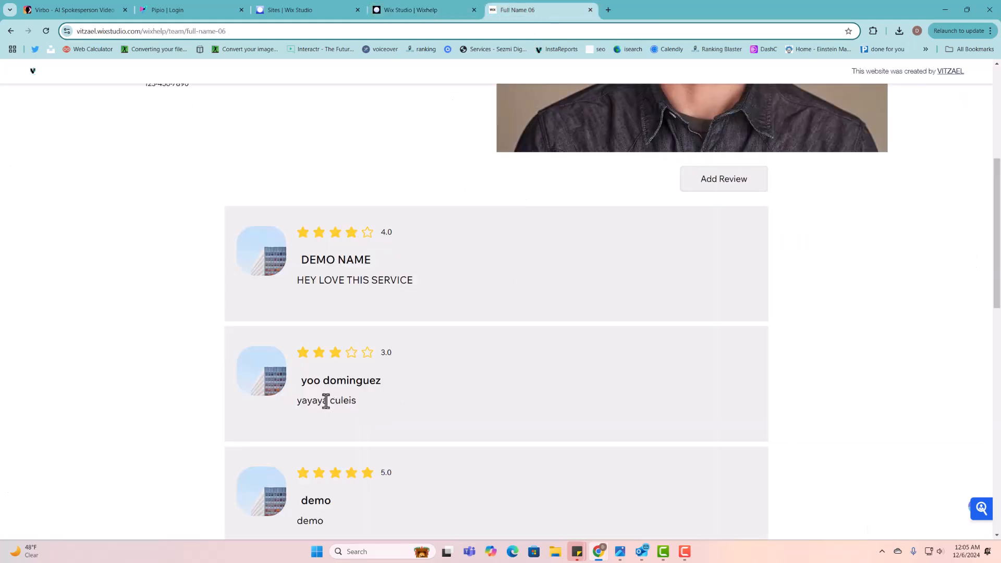
{"action": "left_click_drag", "start_coordinate": [324, 401], "coordinate": [344, 409]}
{"action": "left_click", "coordinate": [418, 11]}
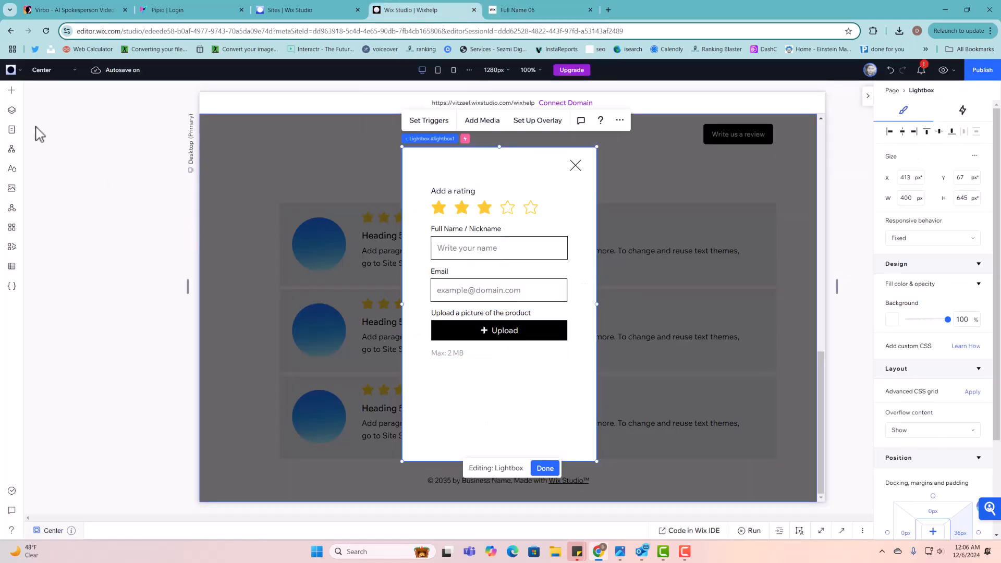
- Place a Text Box input below the upload field in the lightbox
{"action": "left_click", "coordinate": [12, 92]}
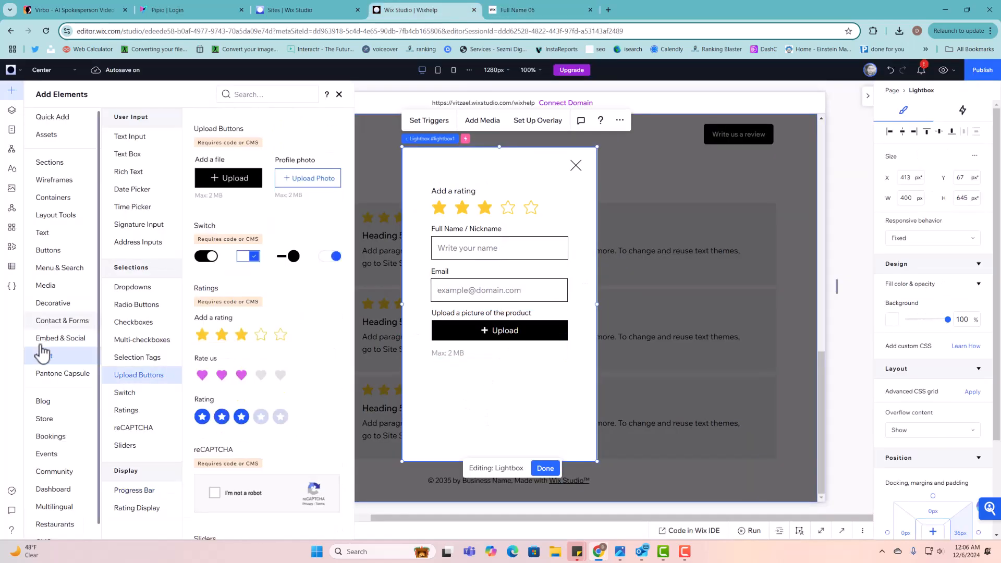
{"action": "left_click", "coordinate": [140, 156]}
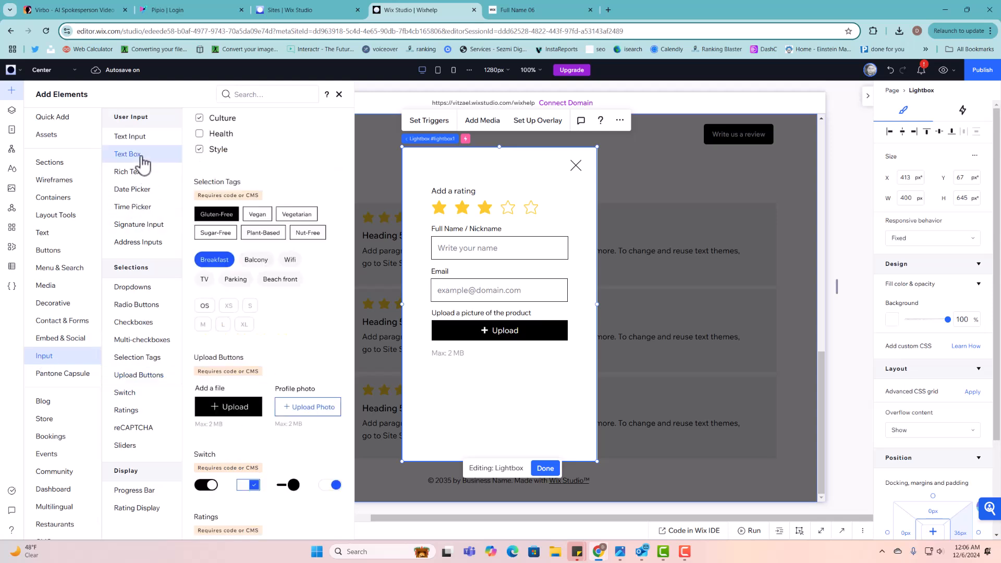
{"action": "left_click_drag", "start_coordinate": [239, 186], "coordinate": [500, 398]}
- Title the text box 'Write your experience' with placeholder 'Share with the world'
{"action": "left_click", "coordinate": [469, 340]}
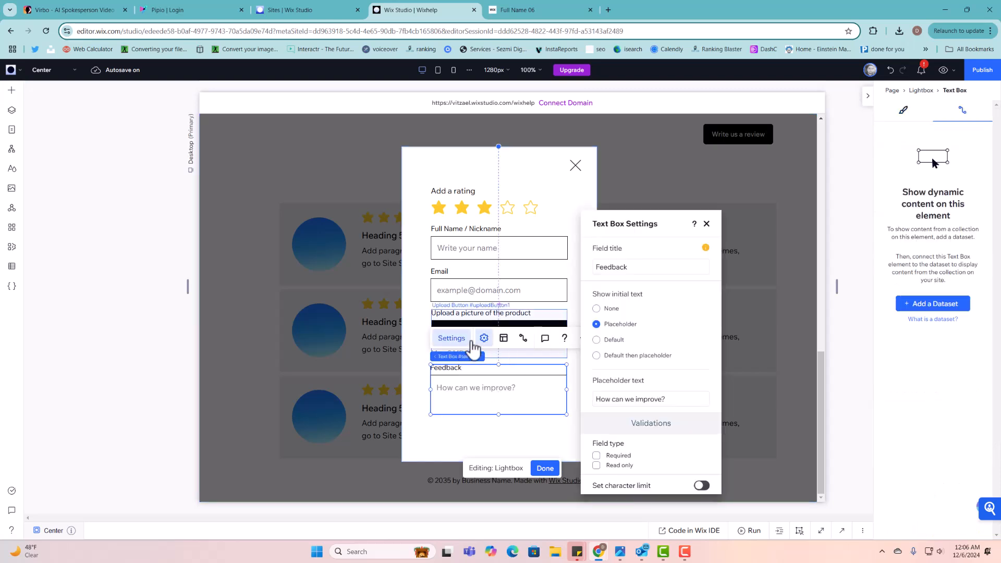
{"action": "left_click", "coordinate": [620, 270]}
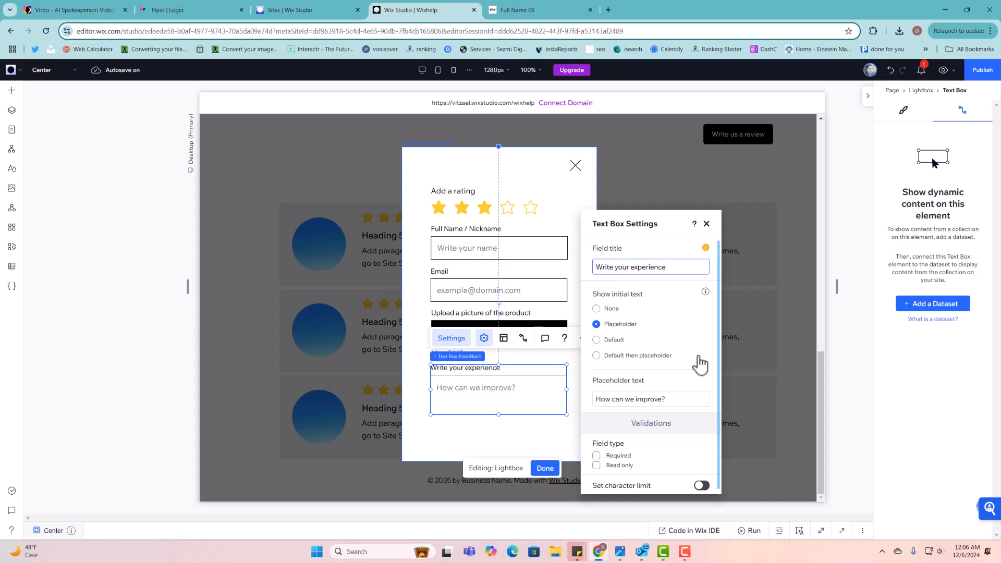
{"action": "left_click", "coordinate": [652, 414]}
{"action": "left_click", "coordinate": [659, 401]}
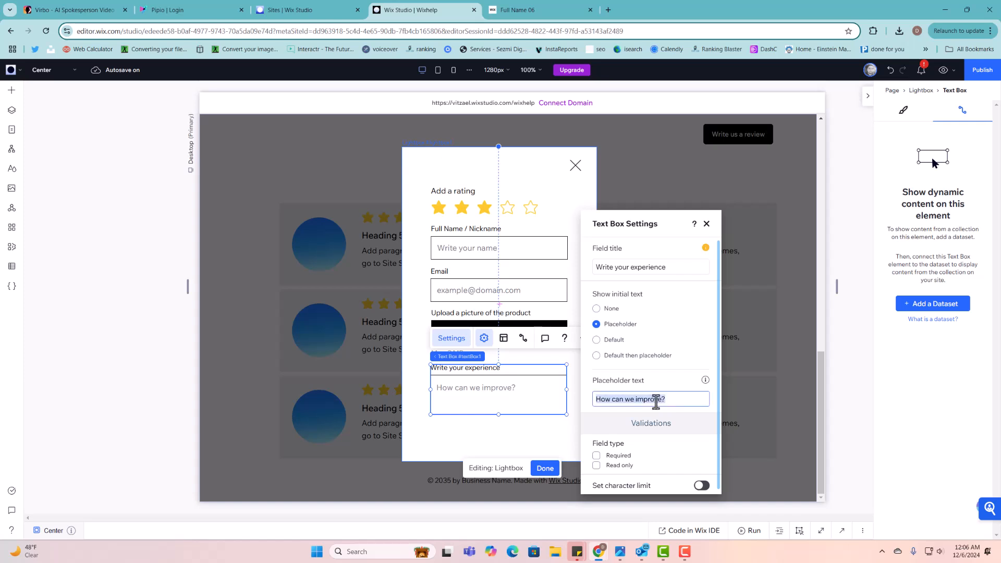
{"action": "type", "text": "Share with the world"}
{"action": "left_click", "coordinate": [670, 388]}
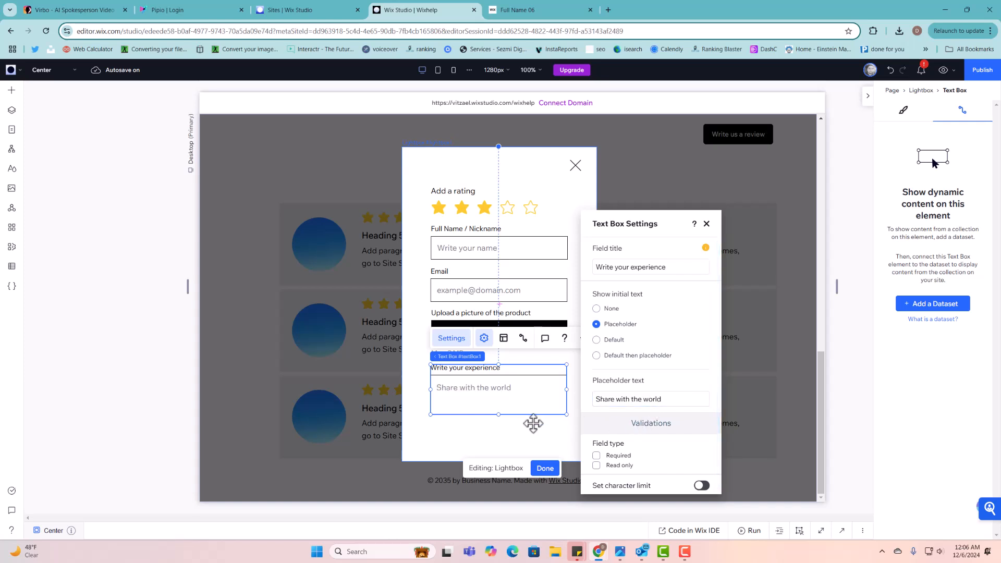
{"action": "left_click", "coordinate": [707, 224]}
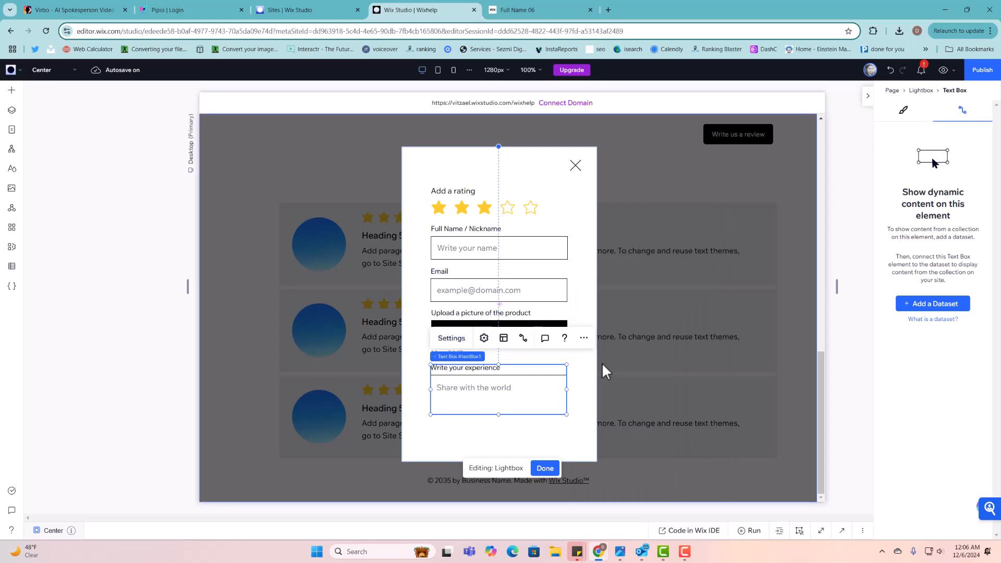
- Move the rating, name, email, upload and experience fields up together
{"action": "left_click", "coordinate": [512, 208]}
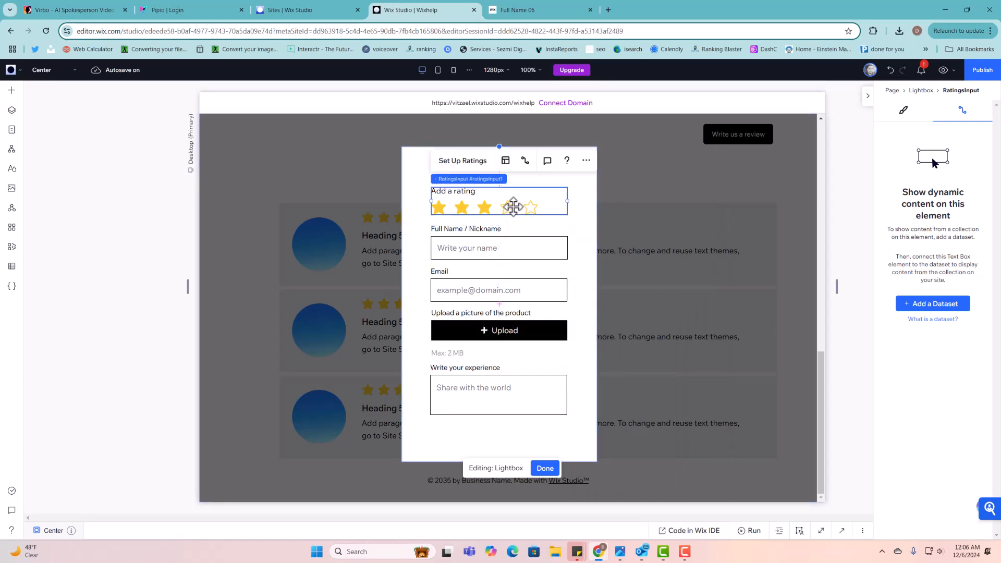
{"action": "left_click", "coordinate": [509, 249], "text": "shift"}
{"action": "left_click", "coordinate": [514, 276], "text": "shift"}
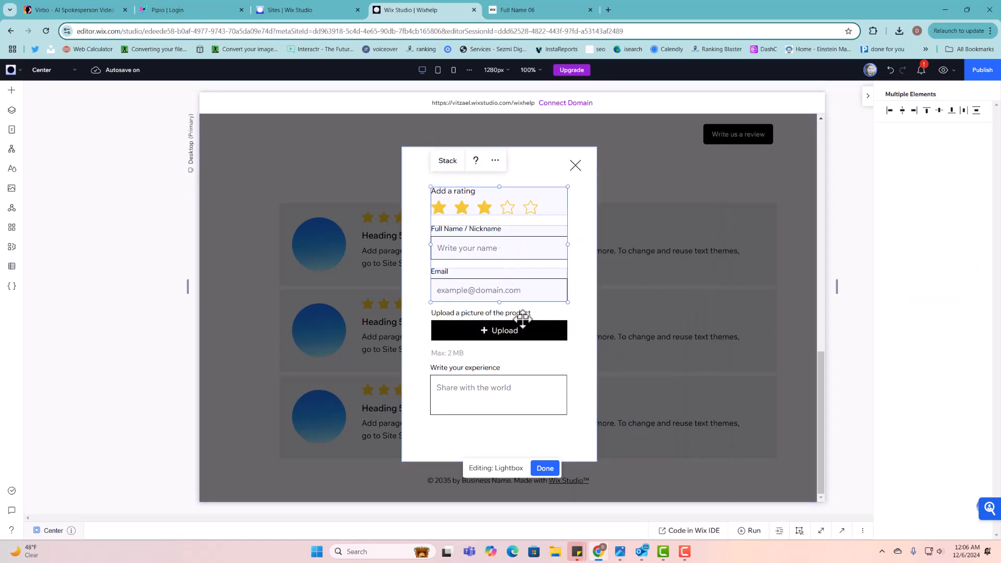
{"action": "left_click", "coordinate": [527, 344], "text": "shift"}
{"action": "left_click", "coordinate": [532, 381], "text": "shift"}
{"action": "left_click_drag", "start_coordinate": [533, 381], "coordinate": [533, 365]}
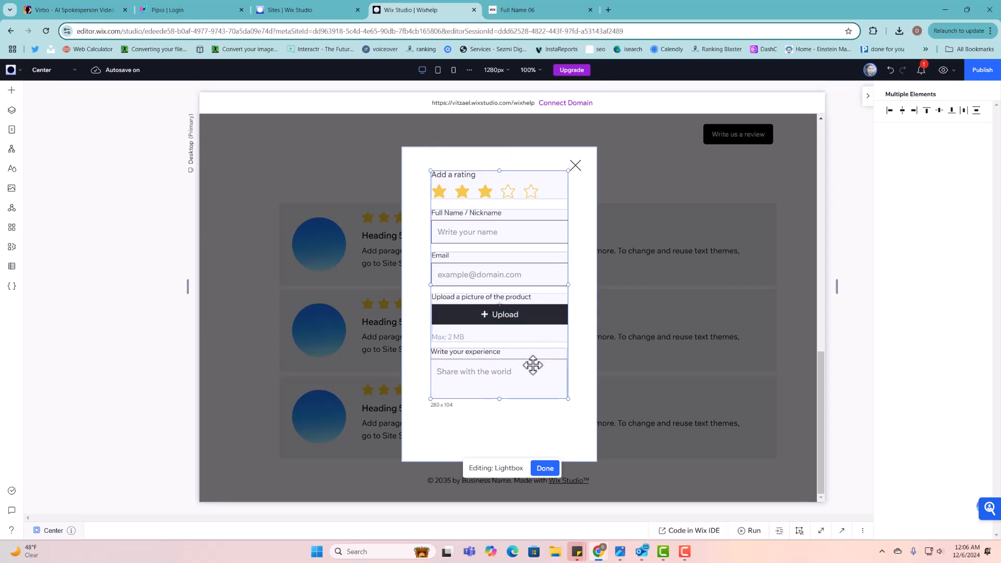
{"action": "left_click", "coordinate": [534, 438]}
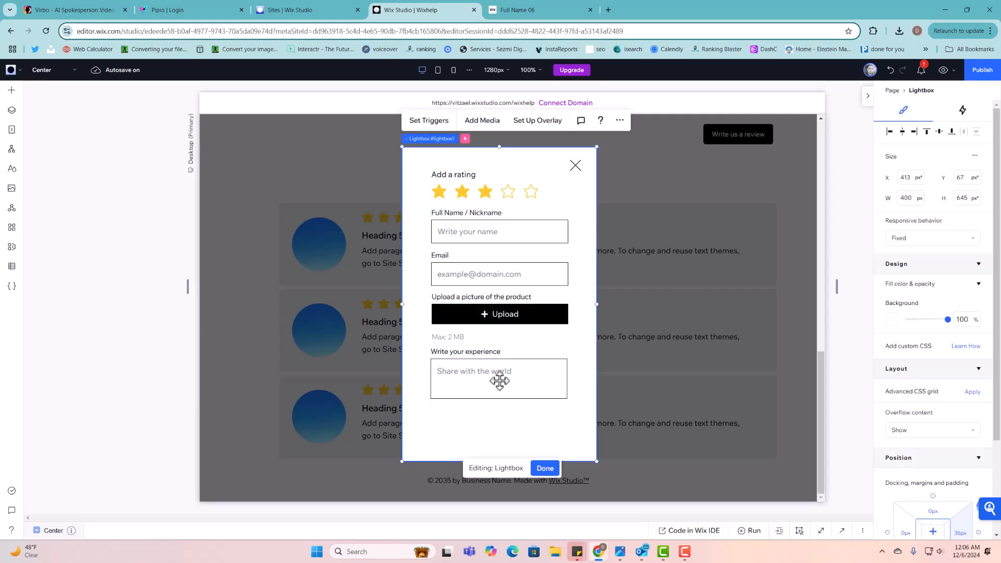
- Add a centred button below the experience field labelled 'Submit Review'
{"action": "left_click", "coordinate": [11, 101]}
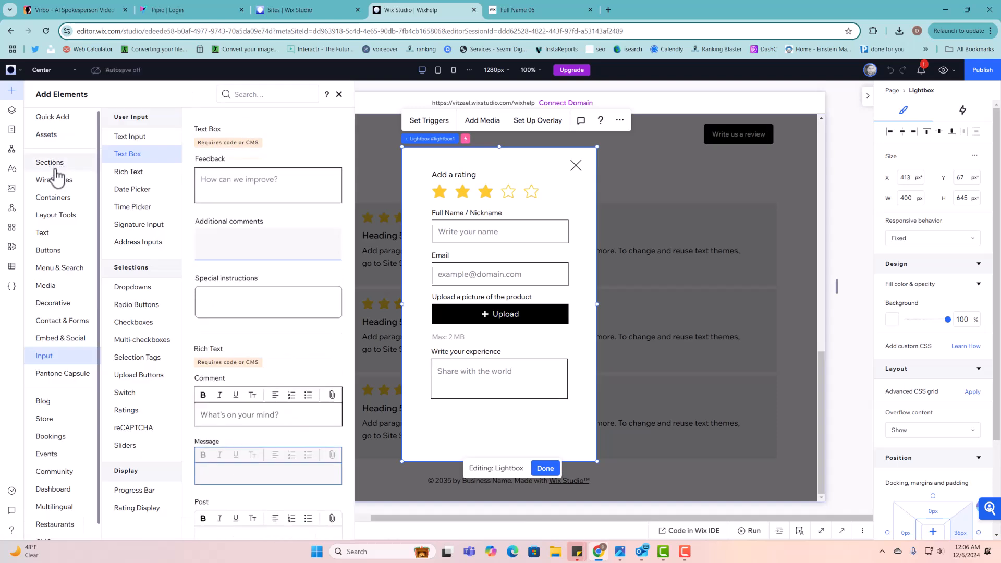
{"action": "left_click", "coordinate": [45, 252]}
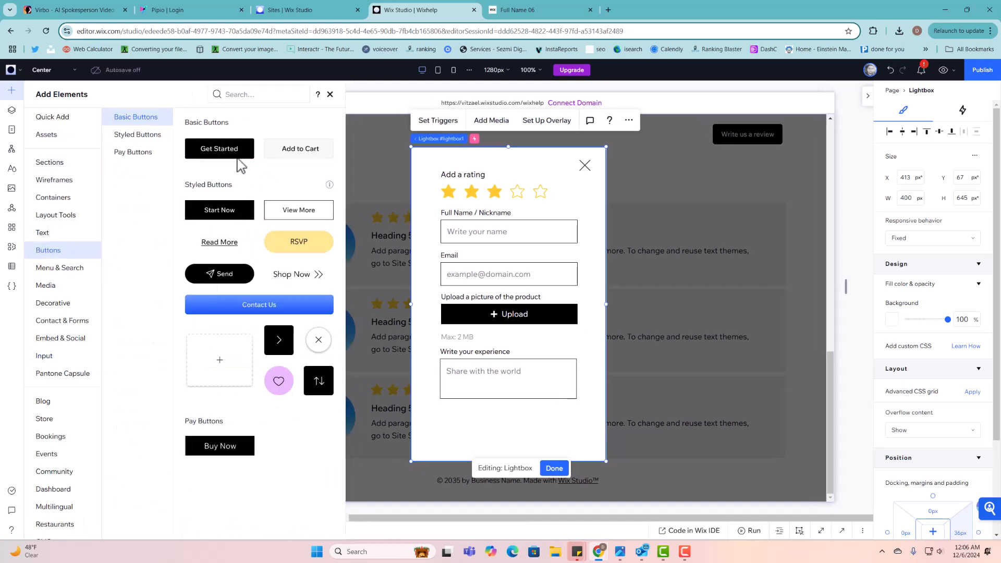
{"action": "left_click_drag", "start_coordinate": [322, 254], "coordinate": [497, 421]}
{"action": "left_click", "coordinate": [508, 425]}
{"action": "left_click", "coordinate": [487, 384]}
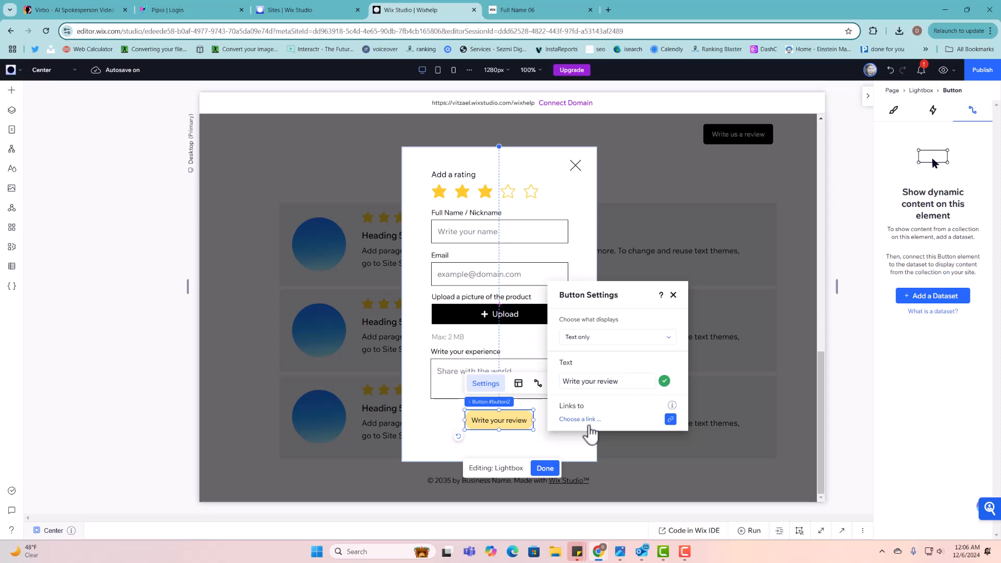
{"action": "triple_click", "coordinate": [601, 382]}
{"action": "type", "text": "S"}
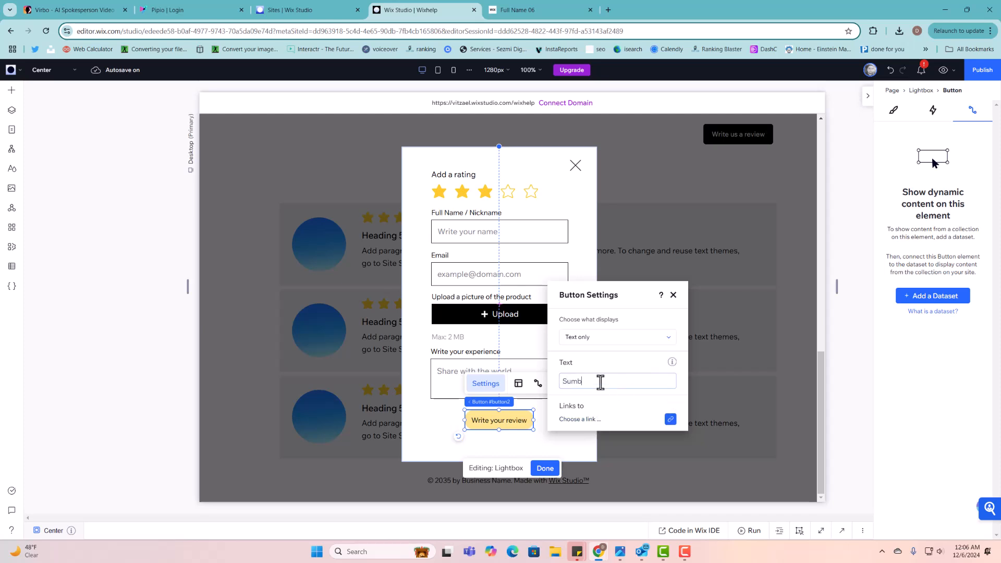
{"action": "type", "text": "ubmit Review"}
{"action": "left_click", "coordinate": [673, 295]}
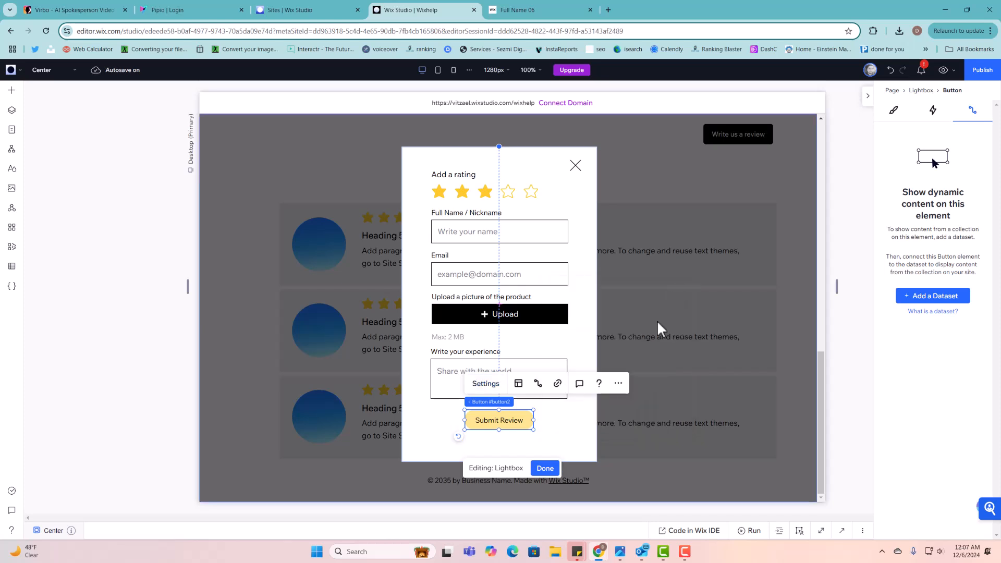
{"action": "left_click", "coordinate": [14, 95]}
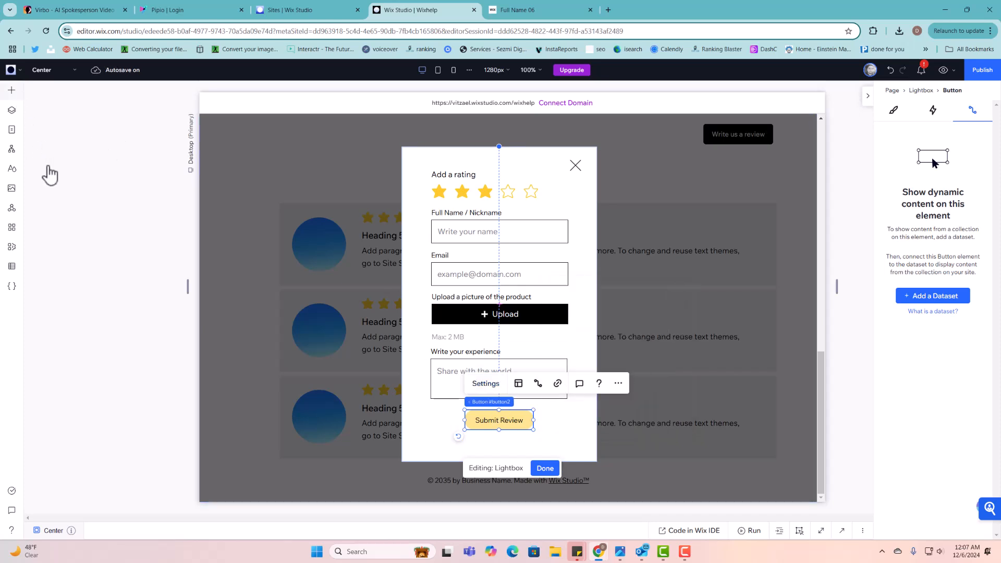
- Drop a Heading 6 text into the lightbox and narrow it to 284 px wide
{"action": "mouse_move", "coordinate": [65, 251]}
{"action": "mouse_move", "coordinate": [47, 232]}
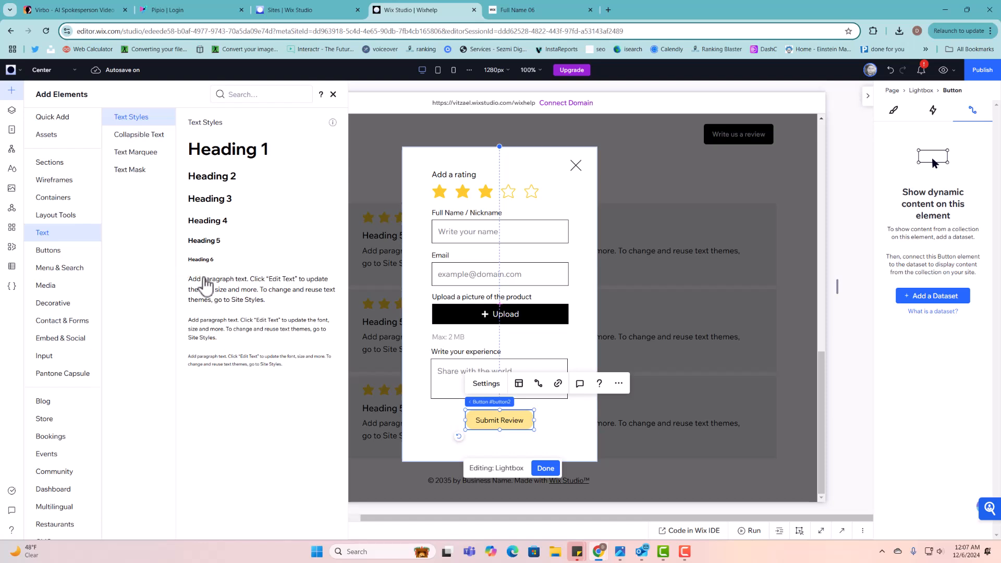
{"action": "left_click_drag", "start_coordinate": [218, 268], "coordinate": [500, 451]}
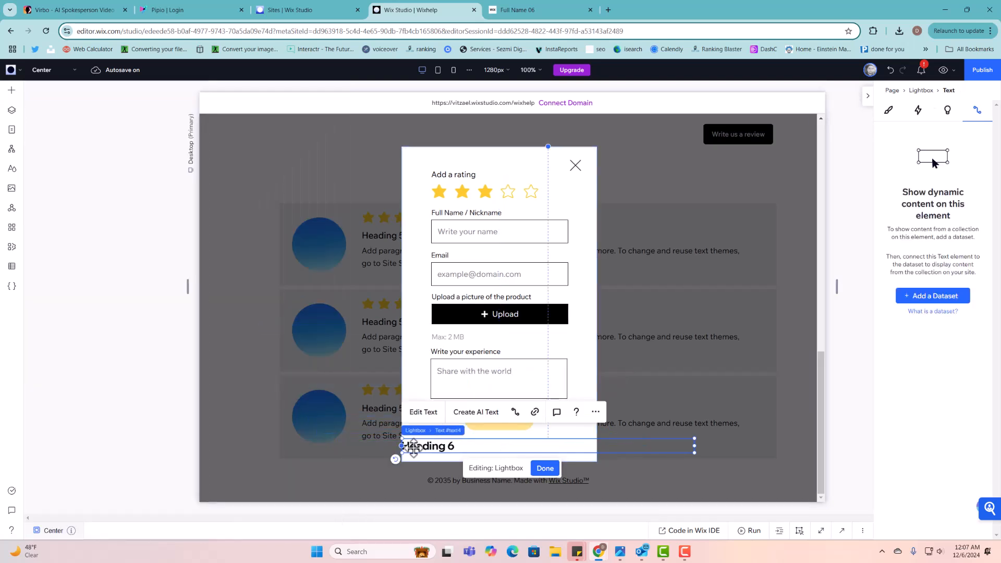
{"action": "left_click_drag", "start_coordinate": [402, 443], "coordinate": [432, 443]}
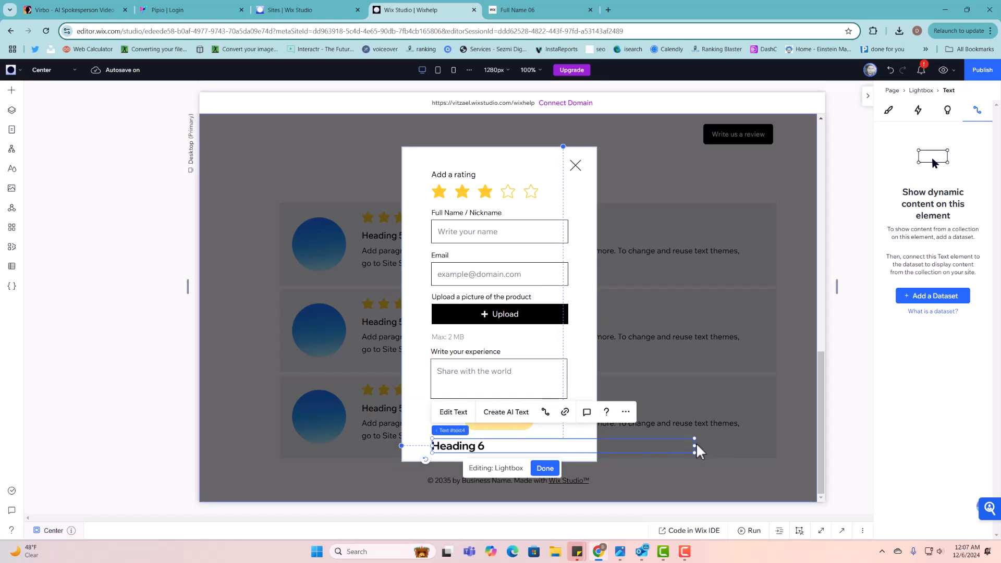
{"action": "left_click_drag", "start_coordinate": [696, 445], "coordinate": [572, 447]}
- Style the text as 16px Wix Madefor Text Medium, green, centre-aligned
{"action": "left_click", "coordinate": [888, 110]}
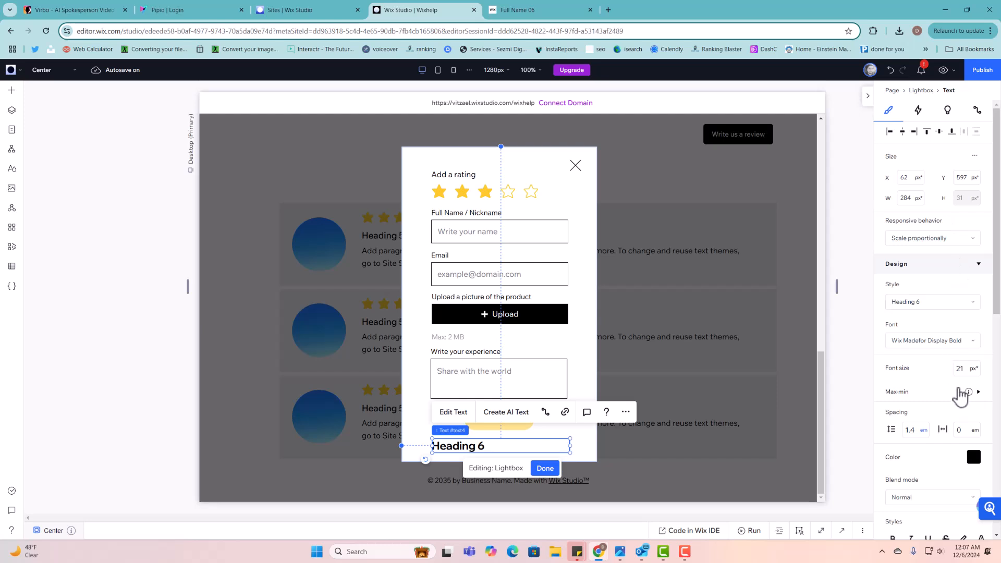
{"action": "left_click", "coordinate": [959, 369]}
{"action": "type", "text": "16"}
{"action": "left_click", "coordinate": [943, 346]}
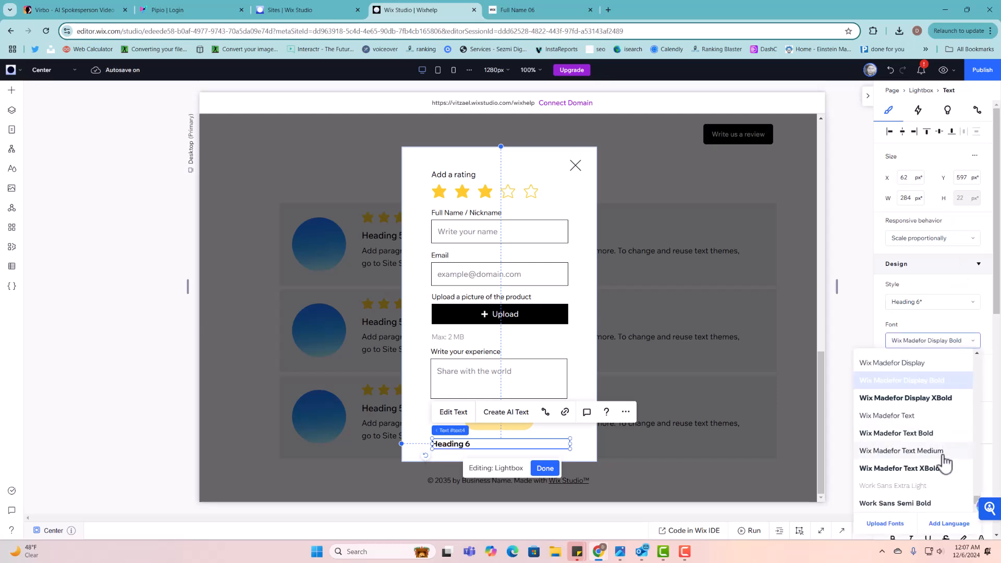
{"action": "left_click", "coordinate": [946, 457]}
{"action": "left_click", "coordinate": [973, 457]}
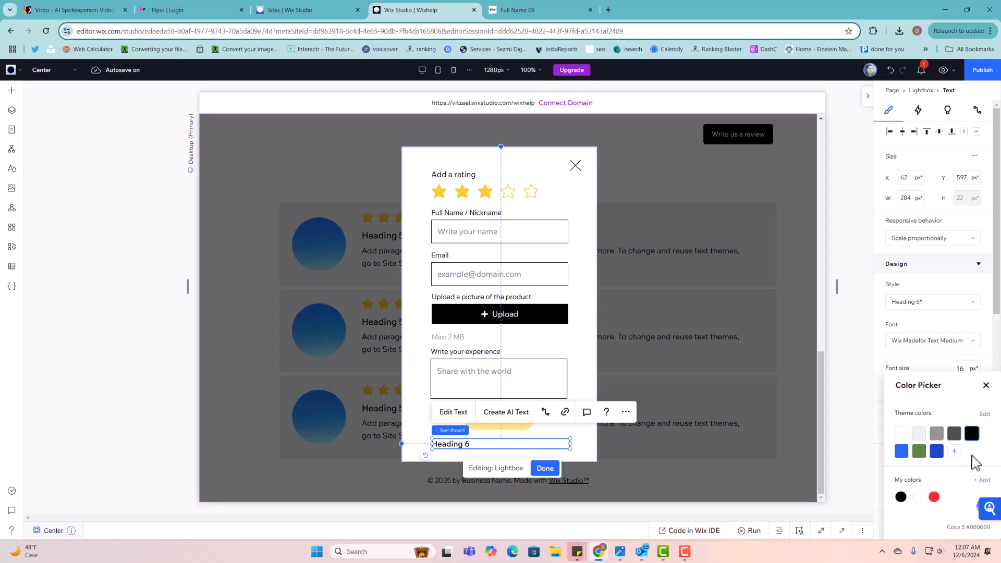
{"action": "left_click", "coordinate": [918, 452]}
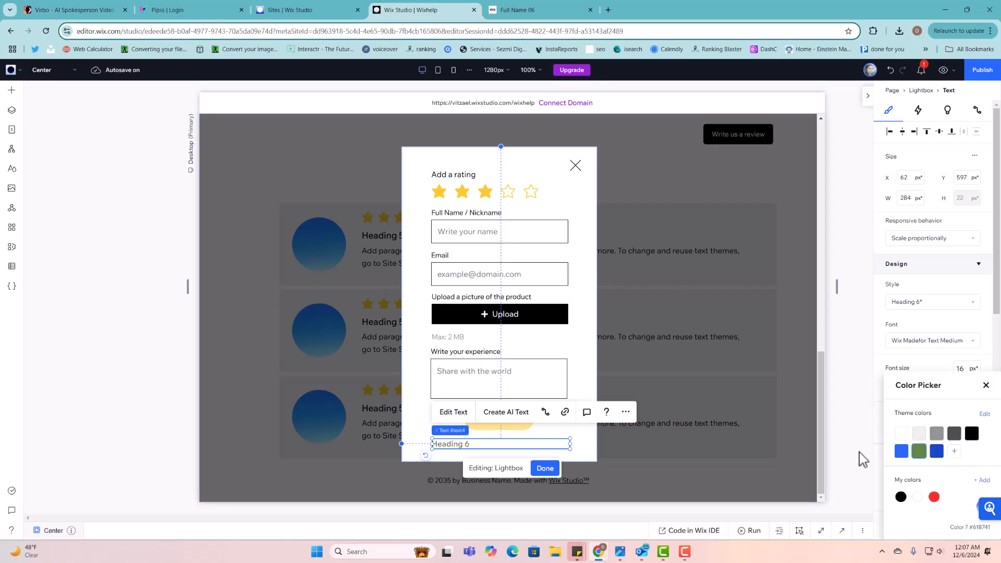
{"action": "left_click", "coordinate": [542, 440]}
{"action": "scroll", "coordinate": [918, 457], "scroll_direction": "down", "scroll_amount": 4}
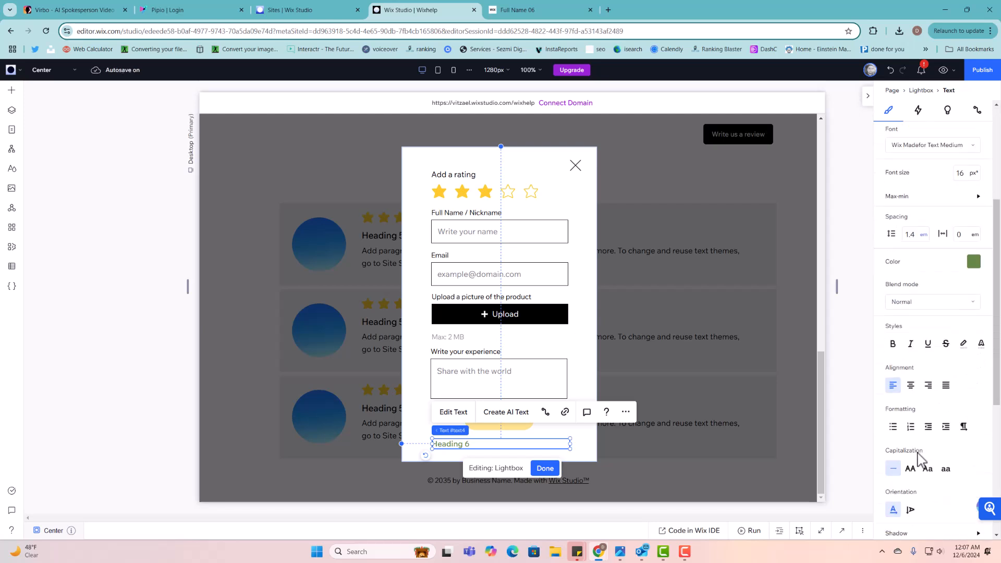
{"action": "left_click", "coordinate": [911, 385]}
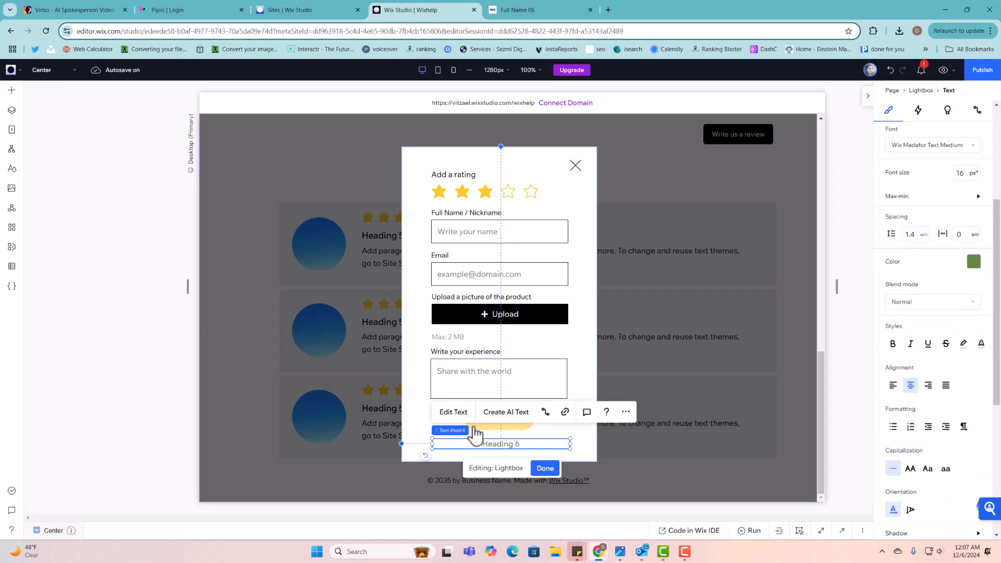
- Change the text to 'Successfully Added', fixing the spelling via suggestions
{"action": "left_click", "coordinate": [463, 412]}
{"action": "type", "text": "Su"}
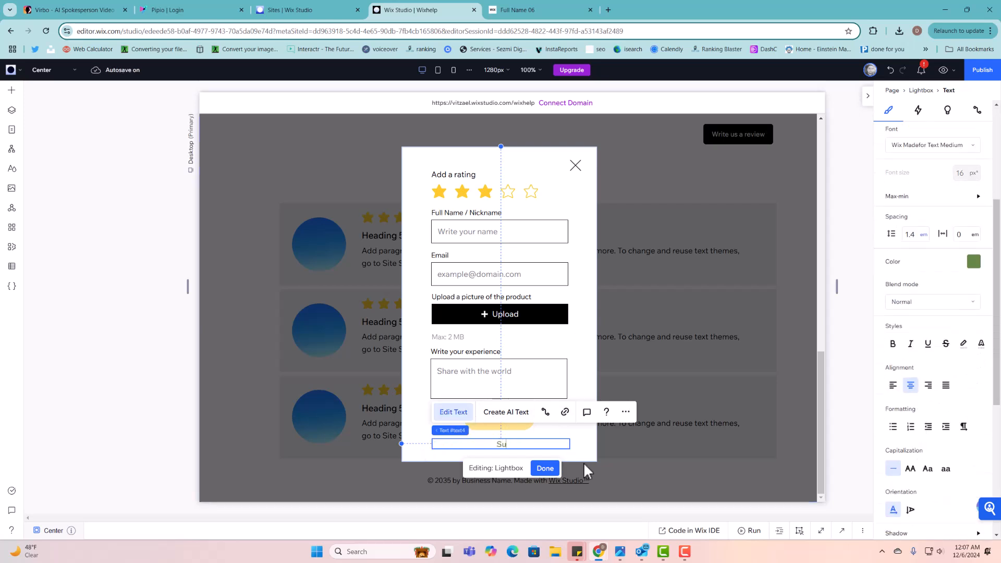
{"action": "type", "text": "ccesfully Added"}
{"action": "right_click", "coordinate": [495, 447]}
{"action": "left_click", "coordinate": [529, 221]}
- Make the lightbox taller to fit the new message
{"action": "right_click", "coordinate": [544, 442]}
{"action": "left_click", "coordinate": [584, 459]}
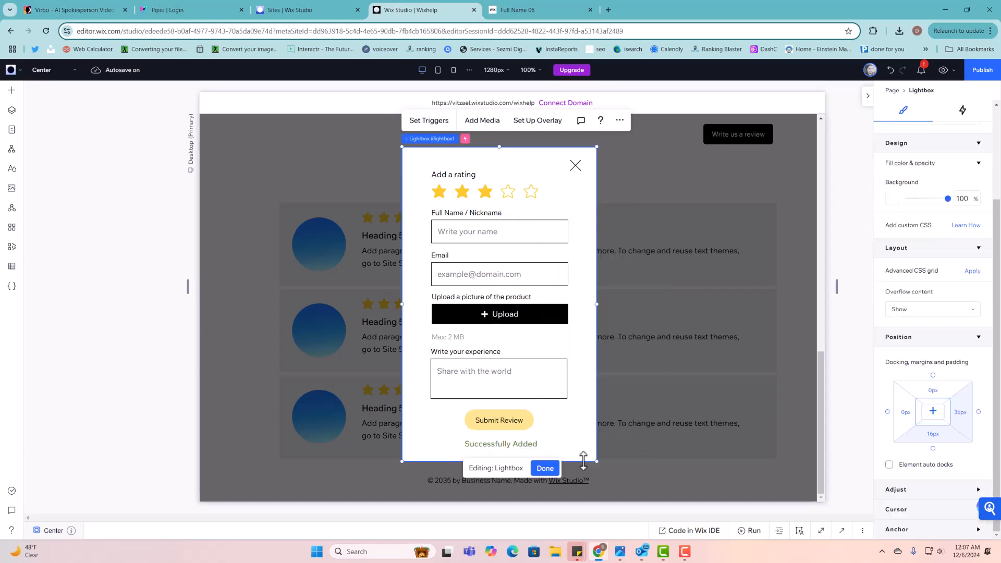
{"action": "left_click_drag", "start_coordinate": [585, 457], "coordinate": [584, 490]}
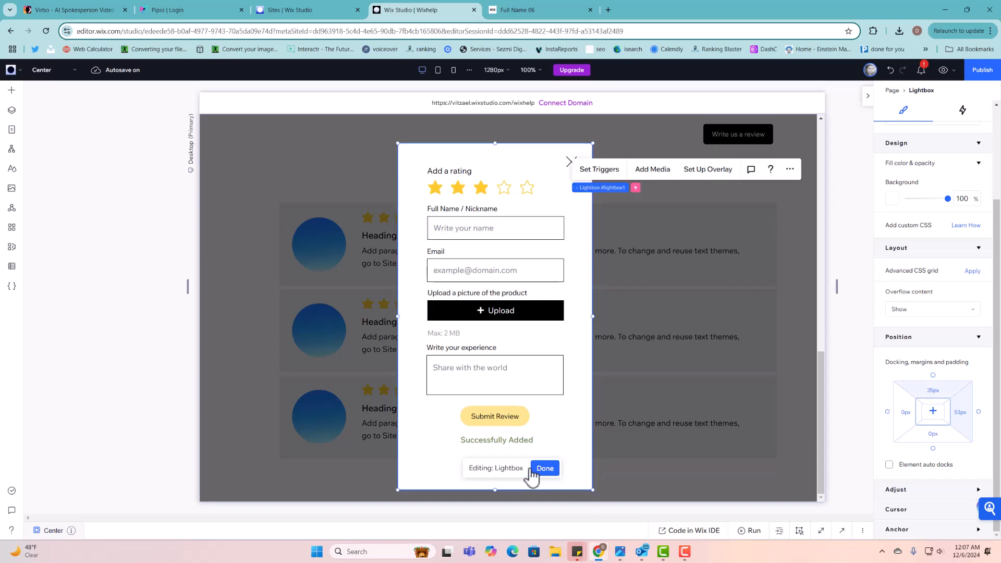
- Duplicate the 'Successfully Added' text and place the copy just below it
{"action": "left_click", "coordinate": [504, 443]}
{"action": "right_click", "coordinate": [503, 440]}
{"action": "mouse_move", "coordinate": [506, 429]}
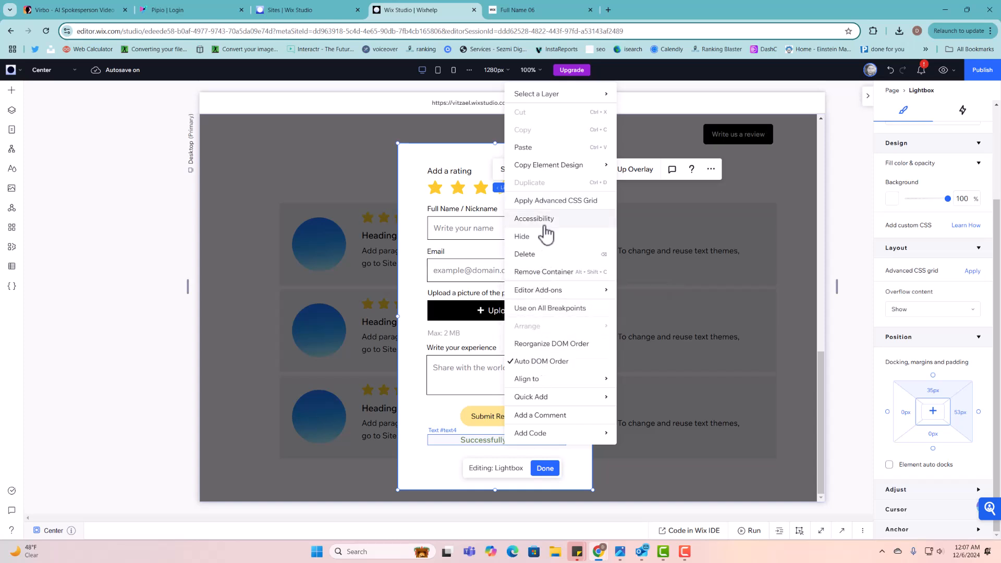
{"action": "left_click", "coordinate": [488, 442]}
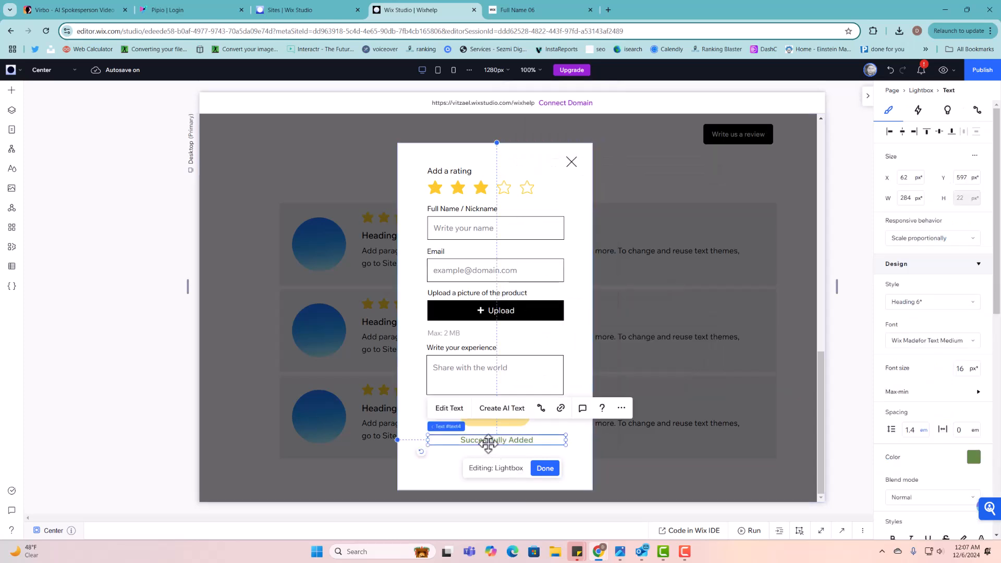
{"action": "right_click", "coordinate": [487, 443]}
{"action": "left_click", "coordinate": [514, 218]}
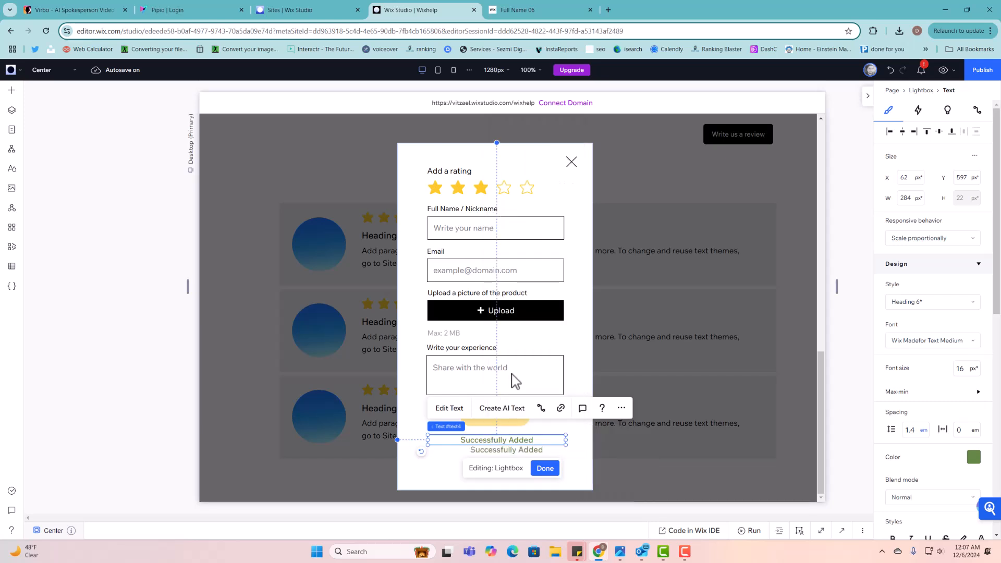
{"action": "left_click_drag", "start_coordinate": [496, 447], "coordinate": [489, 452]}
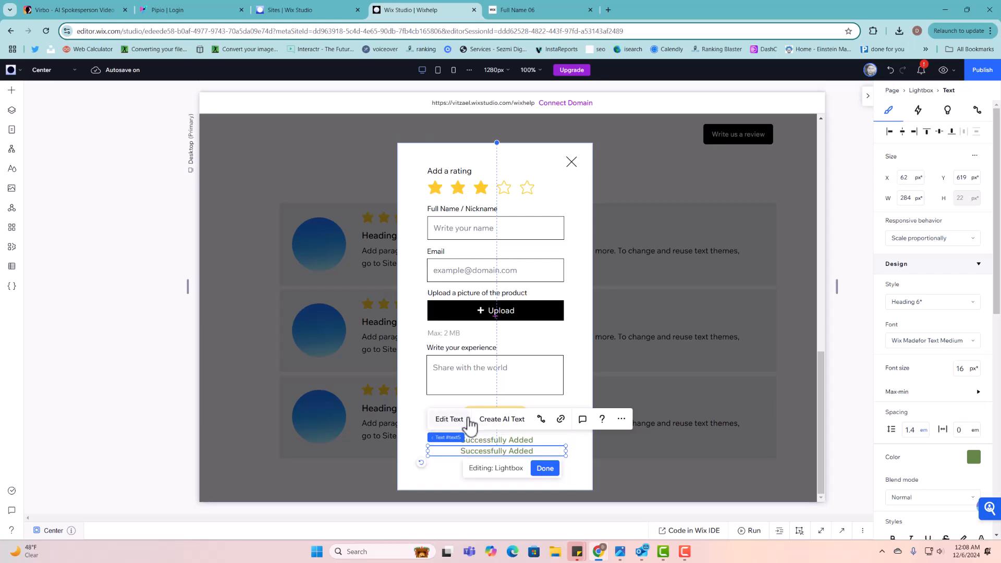
- Rewrite the copy as 'There's an error try again later' and colour it red
{"action": "left_click", "coordinate": [450, 420]}
{"action": "type", "text": "Th"}
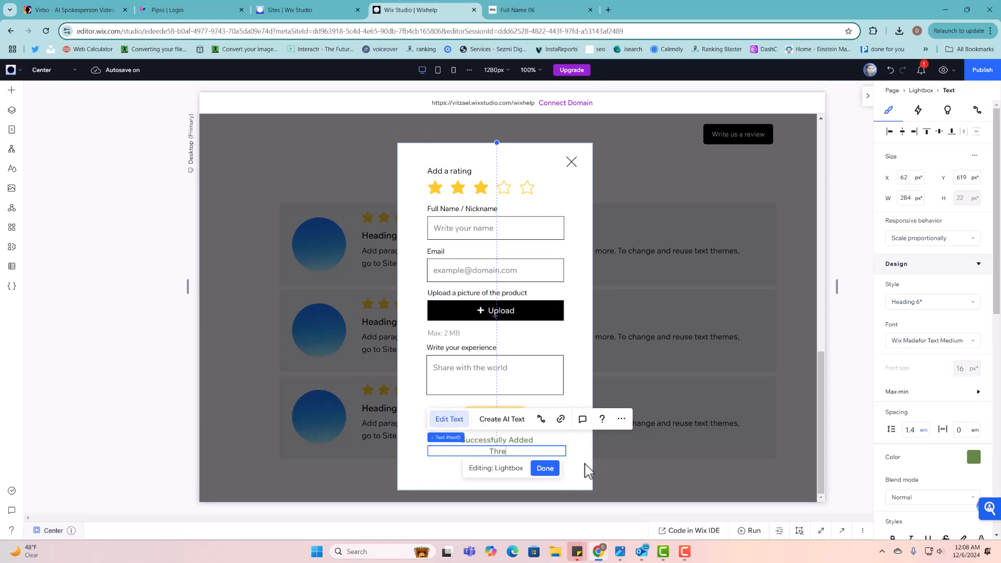
{"action": "type", "text": "ere's an error t"}
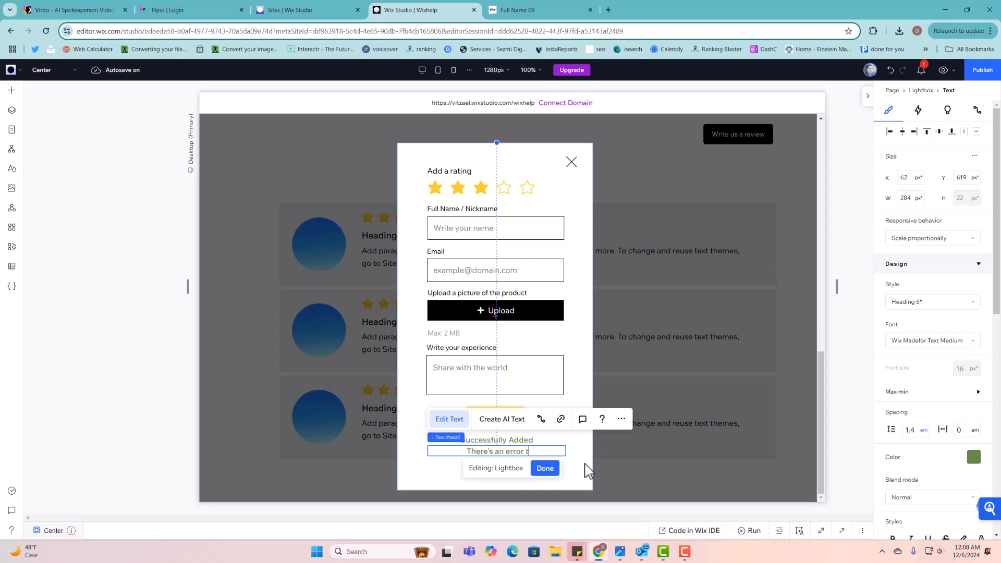
{"action": "type", "text": "yy again lateer"}
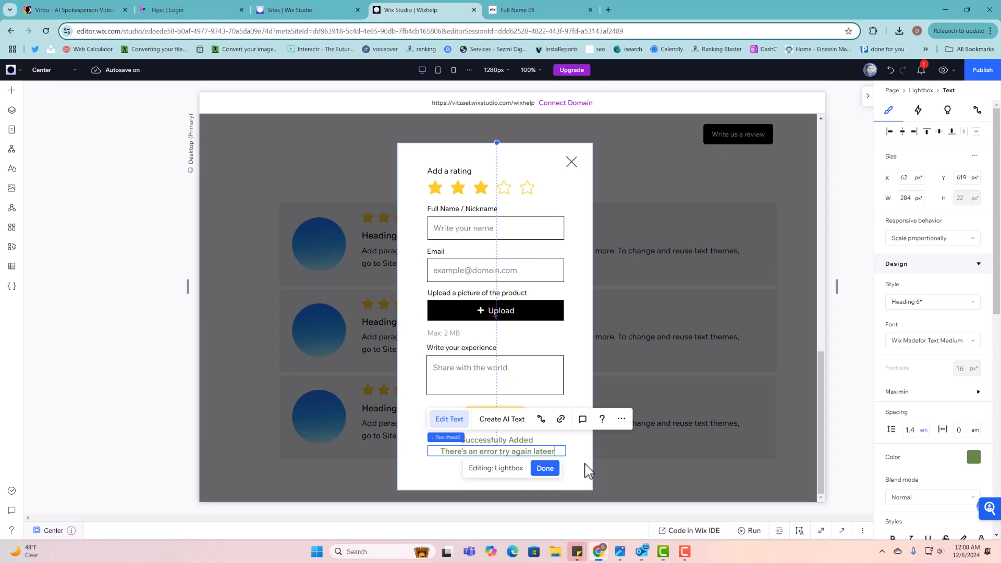
{"action": "key", "text": "BackSpace"}
{"action": "key", "text": "BackSpace"}
{"action": "type", "text": "r"}
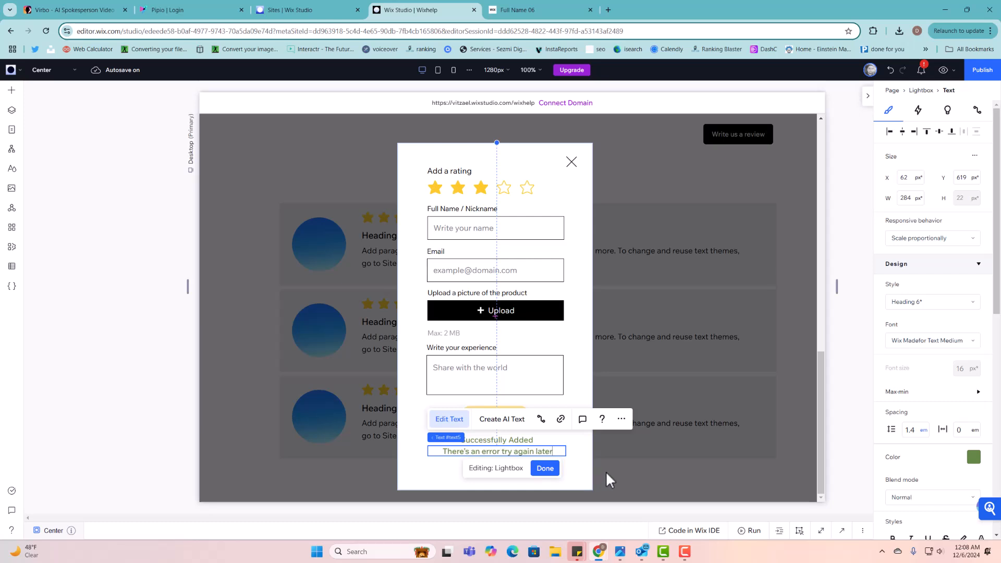
{"action": "key", "text": "ctrl+a"}
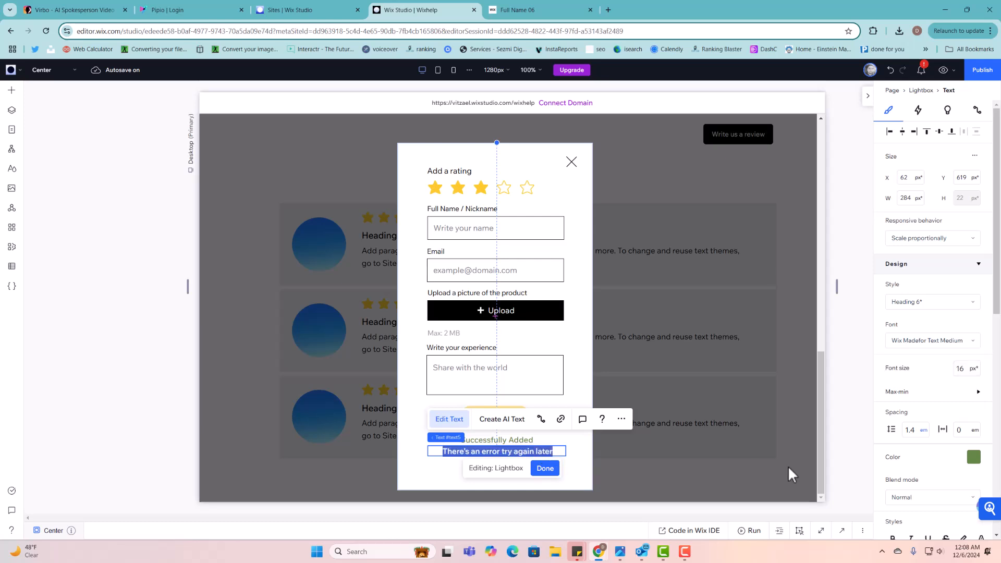
{"action": "left_click", "coordinate": [974, 459]}
{"action": "left_click", "coordinate": [934, 497]}
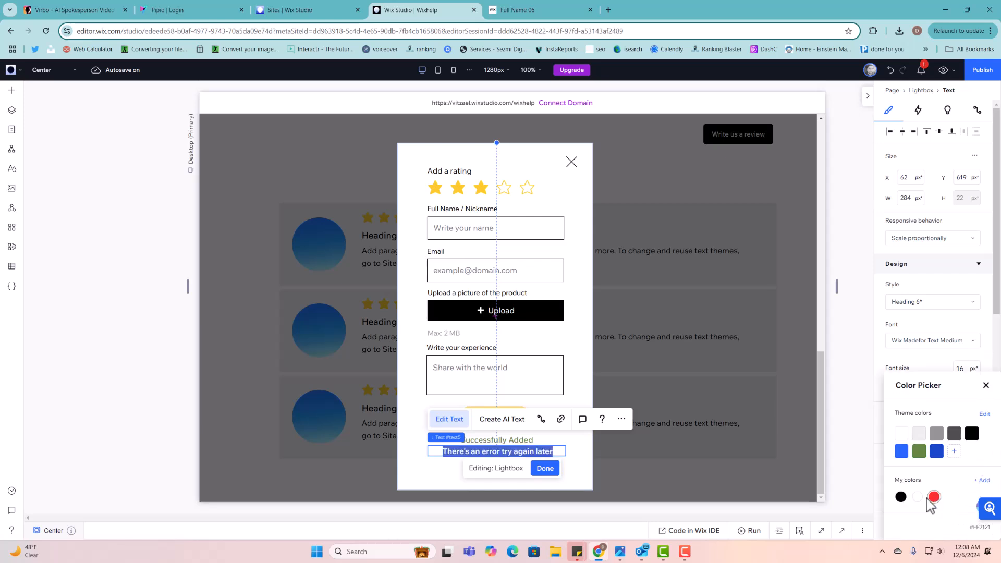
{"action": "left_click", "coordinate": [573, 459]}
{"action": "left_click", "coordinate": [583, 474]}
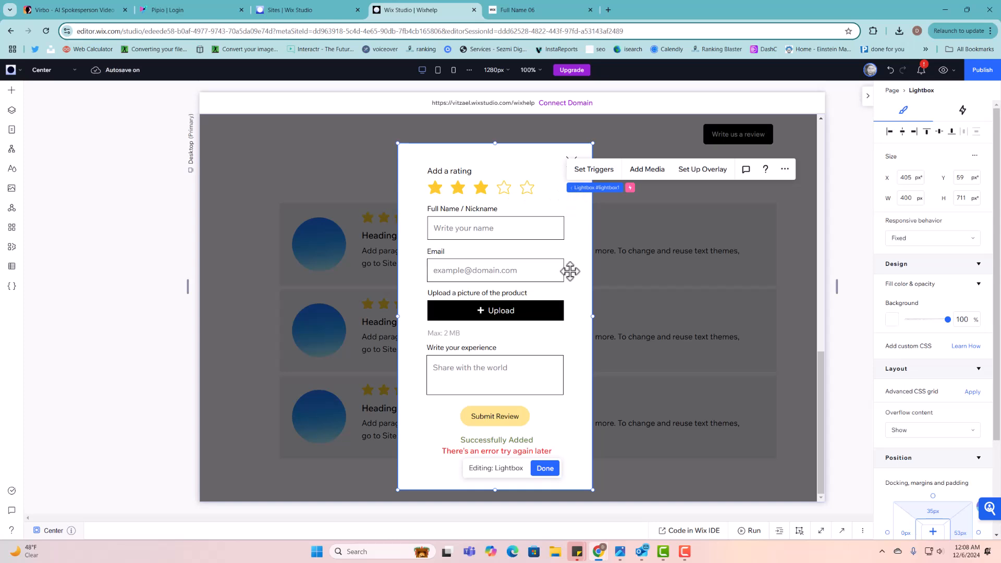
- Turn off auto-display on pages, rename the lightbox from Center to 'Review form', and click Done
{"action": "left_click", "coordinate": [619, 175]}
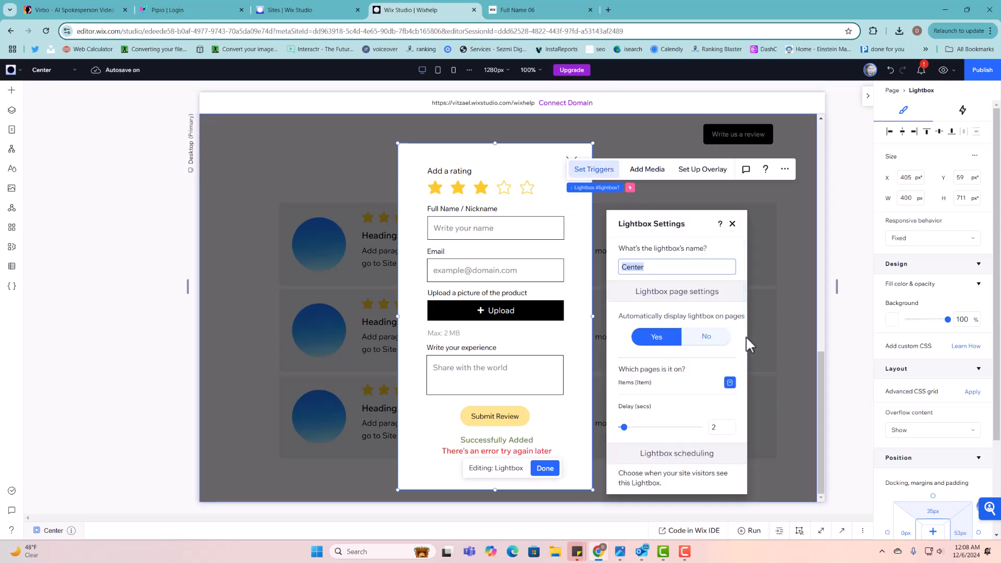
{"action": "left_click", "coordinate": [714, 338]}
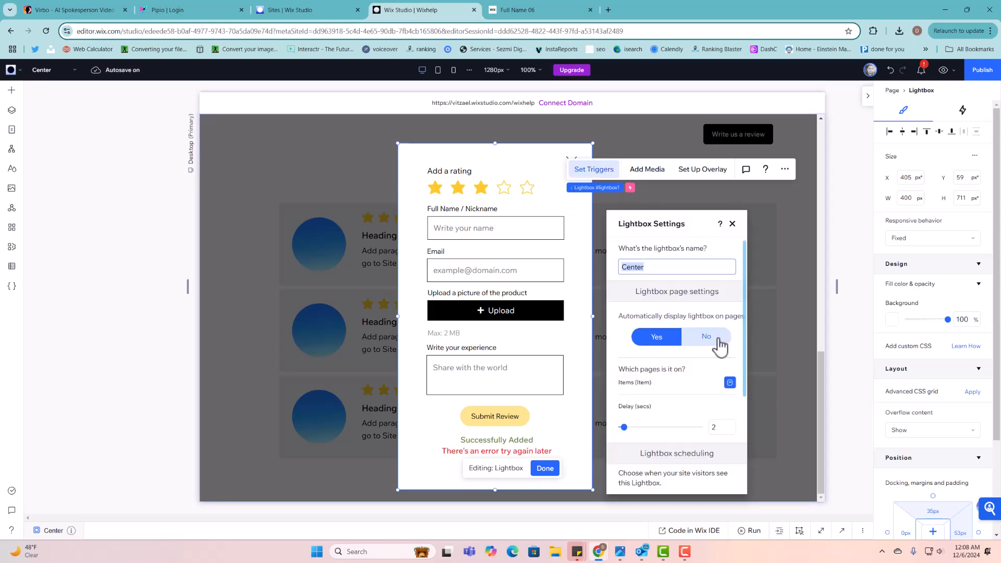
{"action": "left_click", "coordinate": [675, 268]}
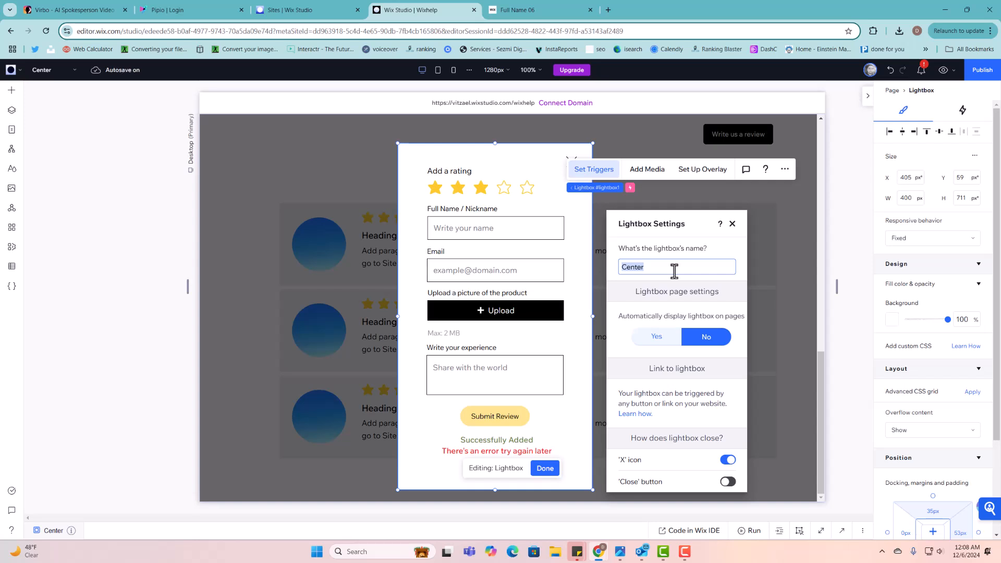
{"action": "type", "text": "Review form"}
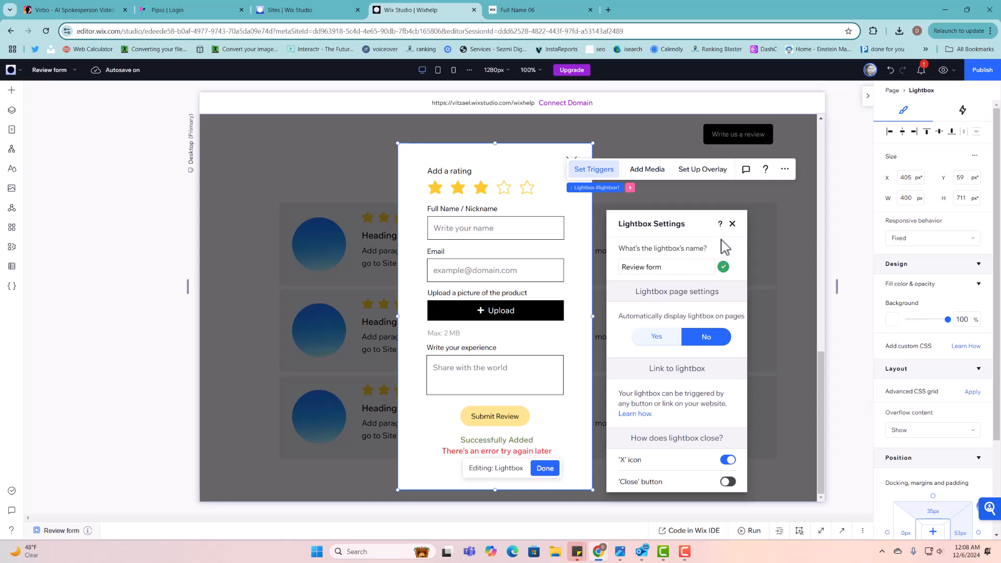
{"action": "left_click", "coordinate": [732, 223]}
{"action": "left_click", "coordinate": [648, 285]}
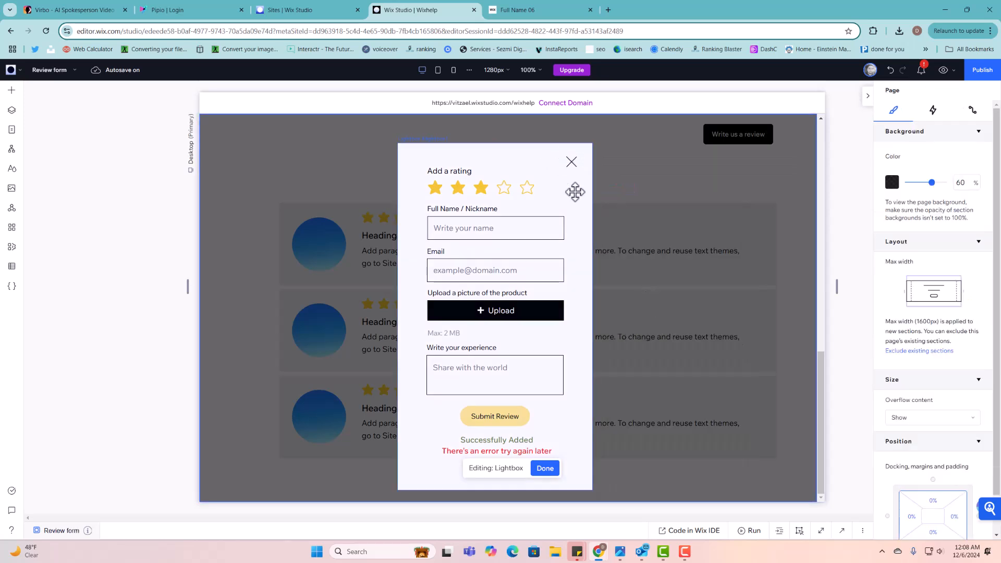
{"action": "left_click", "coordinate": [570, 308]}
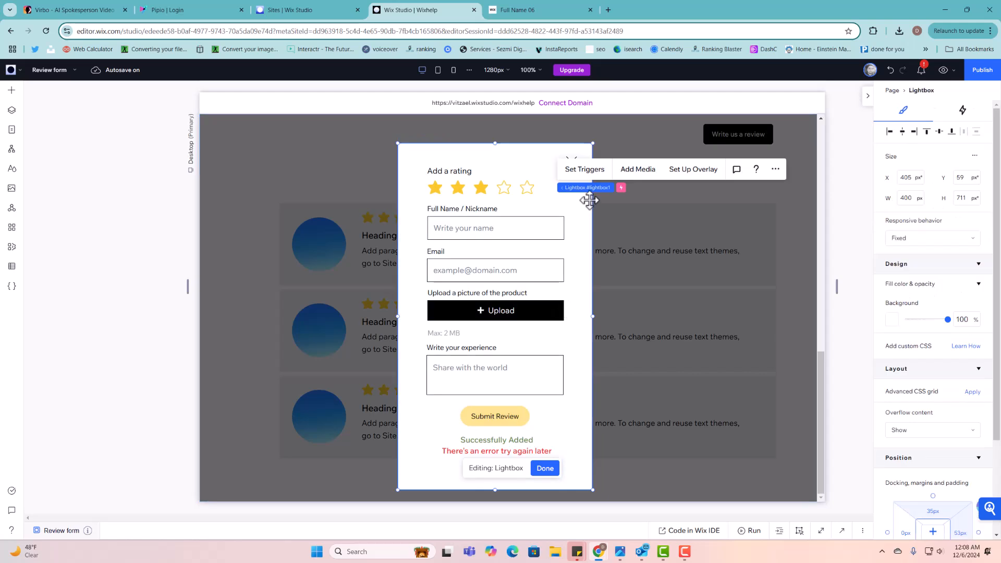
{"action": "left_click", "coordinate": [542, 468]}
- Open the CMS content manager's list of the site's collections
{"action": "scroll", "coordinate": [438, 368], "scroll_direction": "down", "scroll_amount": 2}
{"action": "scroll", "coordinate": [437, 368], "scroll_direction": "down", "scroll_amount": 9}
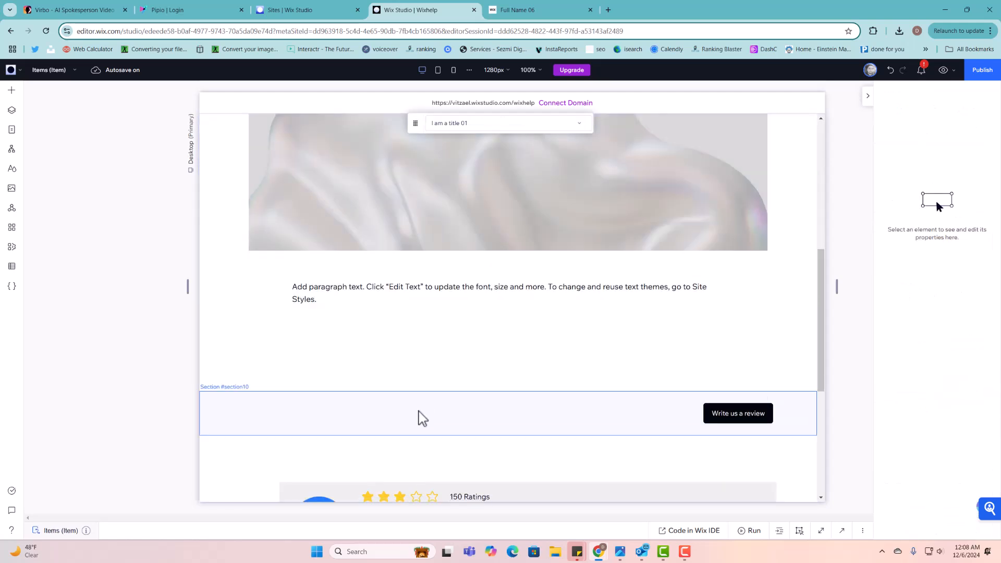
{"action": "scroll", "coordinate": [401, 381], "scroll_direction": "up", "scroll_amount": 11}
{"action": "left_click", "coordinate": [307, 184]}
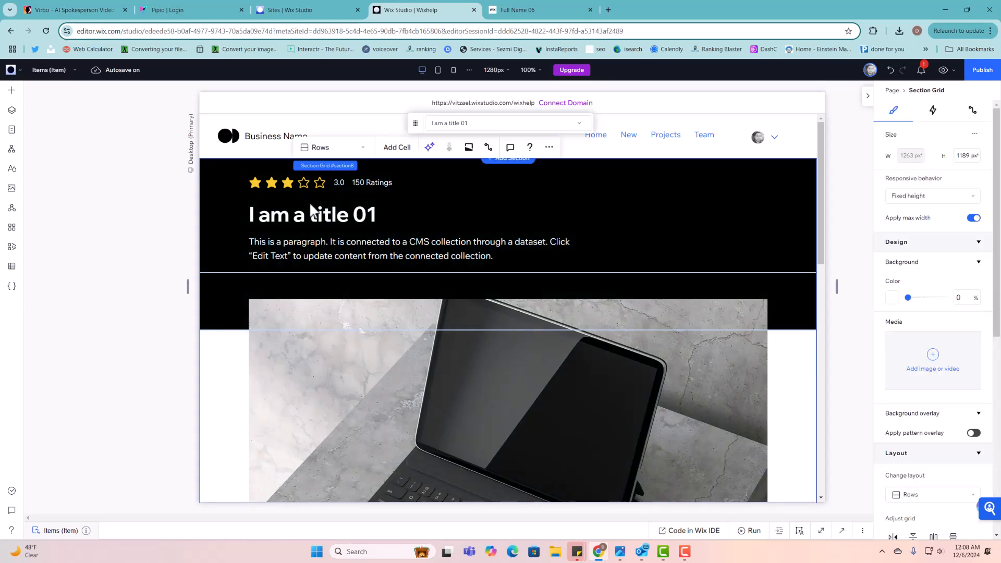
{"action": "left_click", "coordinate": [11, 130]}
{"action": "left_click", "coordinate": [12, 266]}
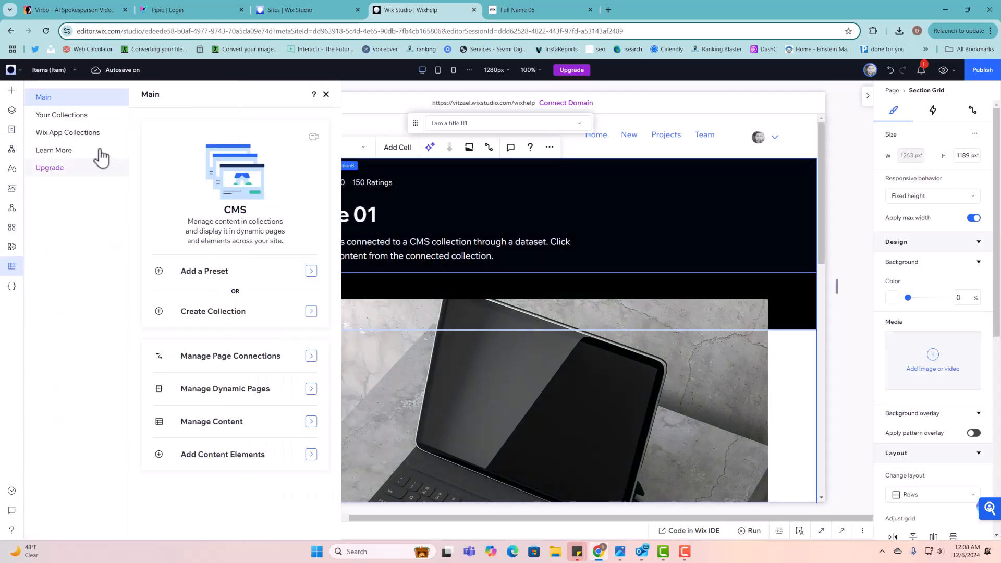
{"action": "left_click", "coordinate": [88, 116]}
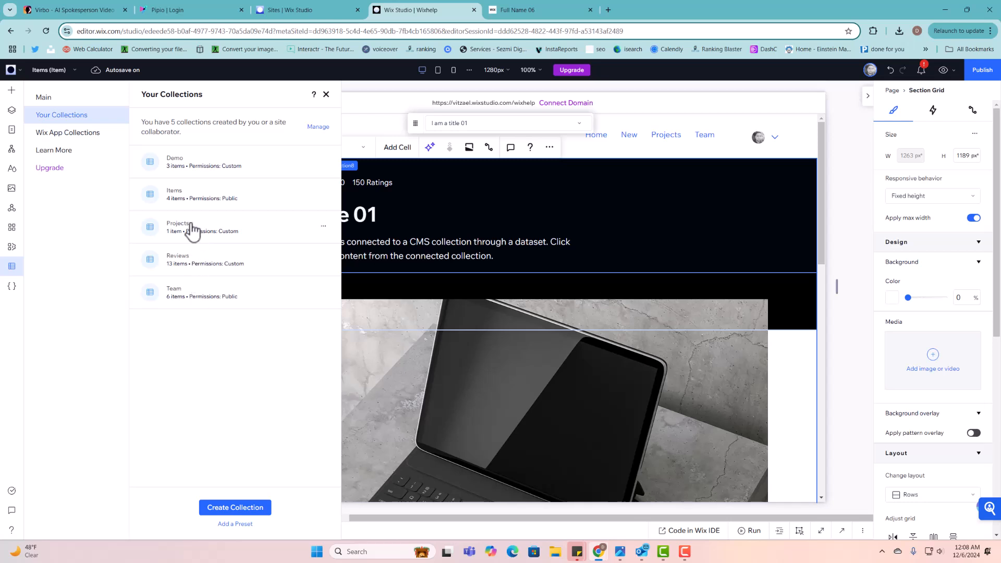
- Inspect the Items collection table, then start creating a new collection
{"action": "left_click", "coordinate": [202, 200]}
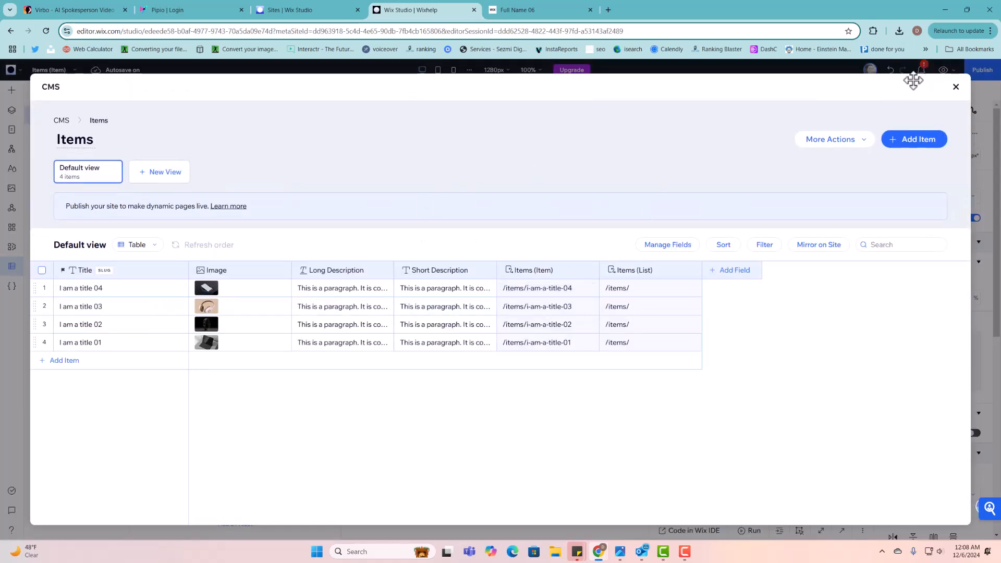
{"action": "left_click", "coordinate": [956, 88]}
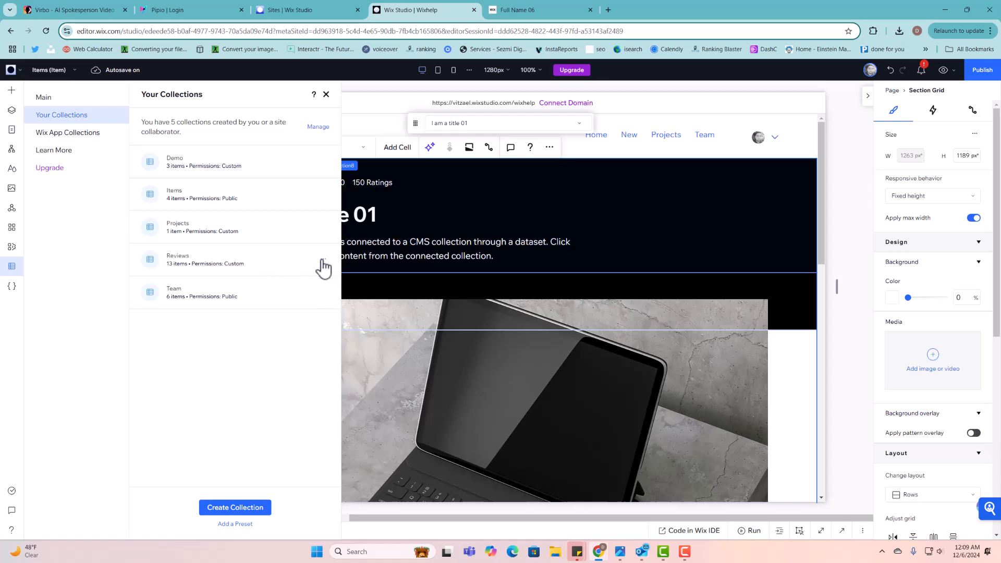
{"action": "left_click", "coordinate": [235, 508]}
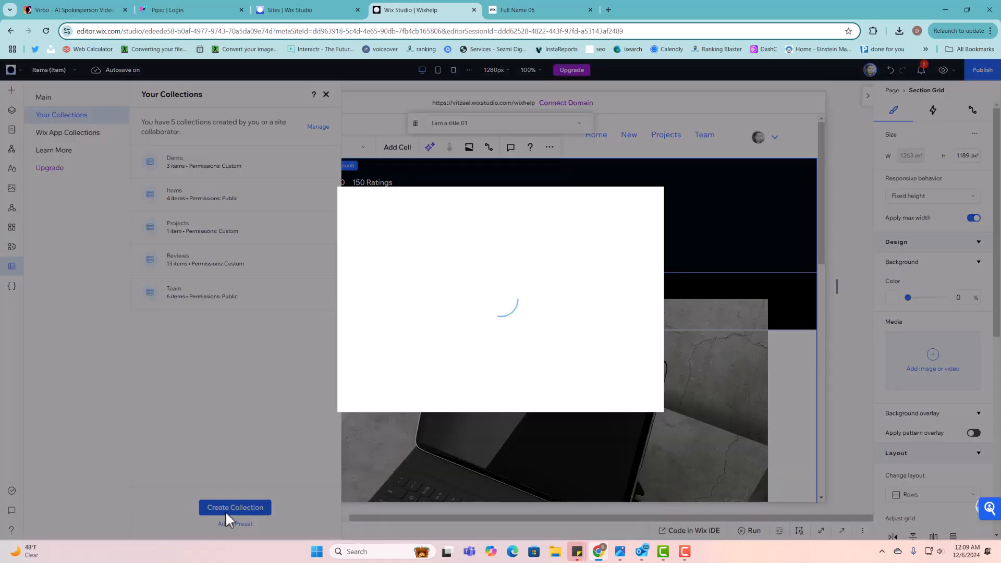
- Try a from-scratch collection named 'Reviews', then cancel since that name already exists
{"action": "left_click", "coordinate": [587, 271]}
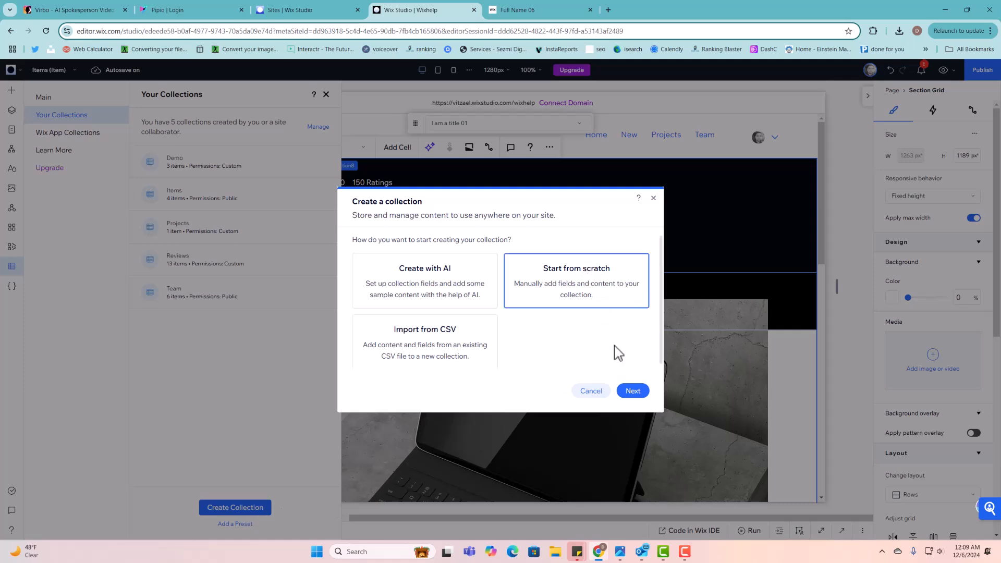
{"action": "left_click", "coordinate": [630, 394]}
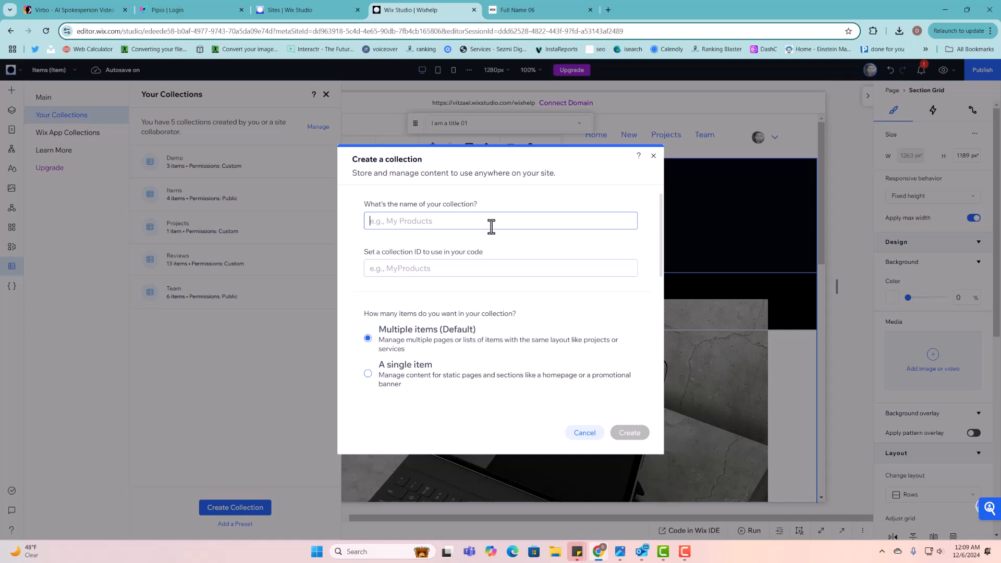
{"action": "type", "text": "Review"}
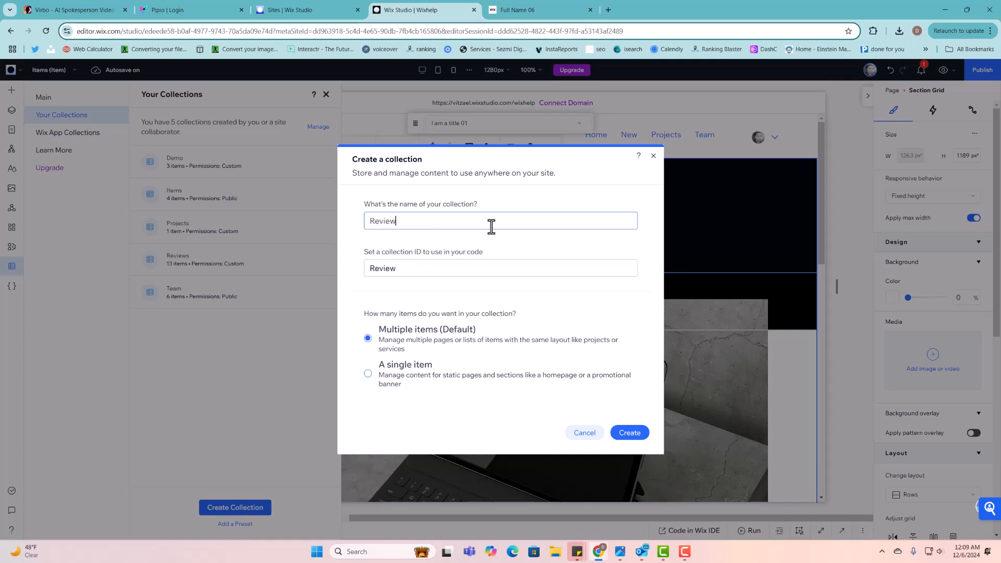
{"action": "type", "text": "s"}
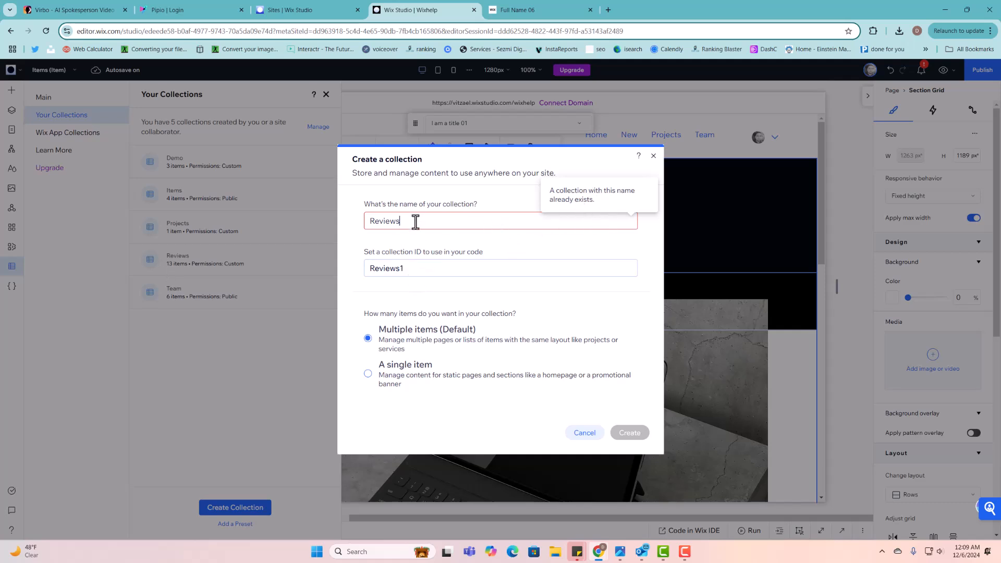
{"action": "left_click", "coordinate": [408, 269]}
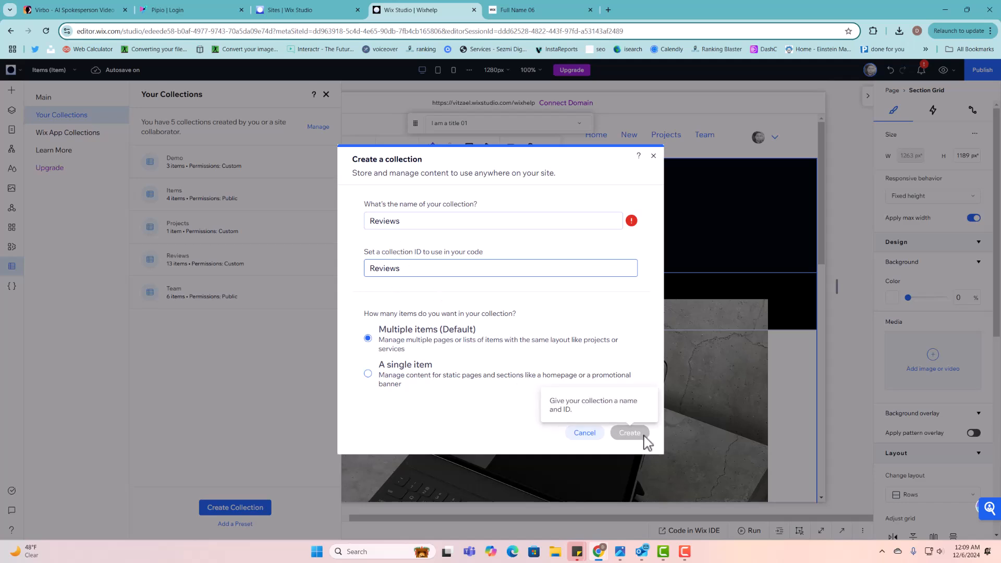
{"action": "left_click", "coordinate": [653, 155]}
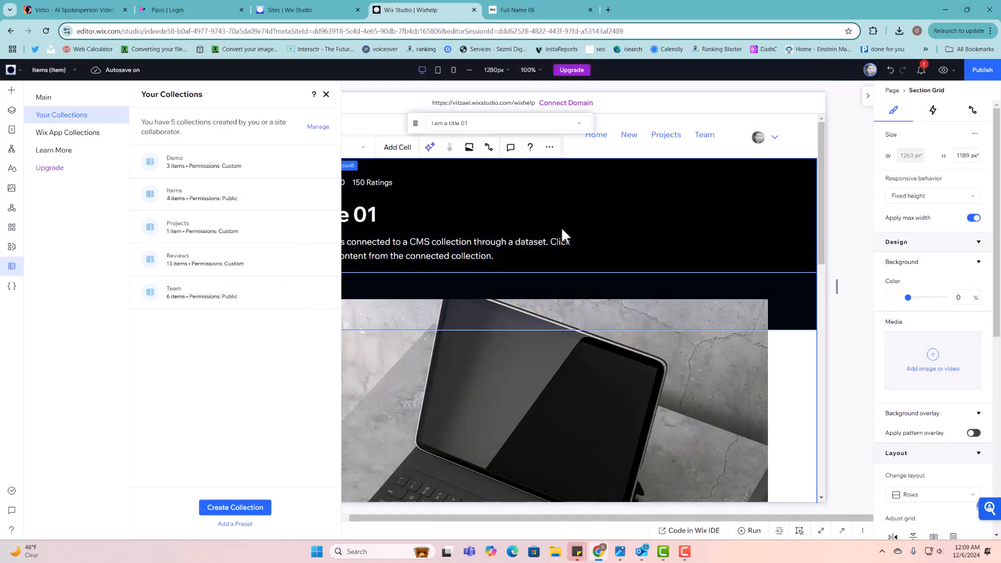
- Start another from-scratch collection and abandon it, returning to the five-collection list
{"action": "left_click", "coordinate": [240, 510]}
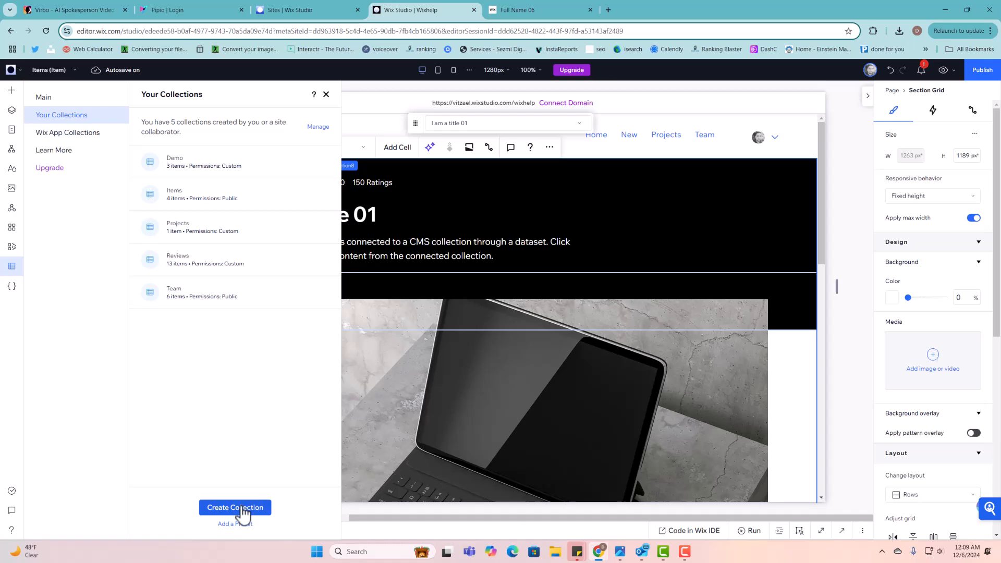
{"action": "left_click", "coordinate": [576, 281]}
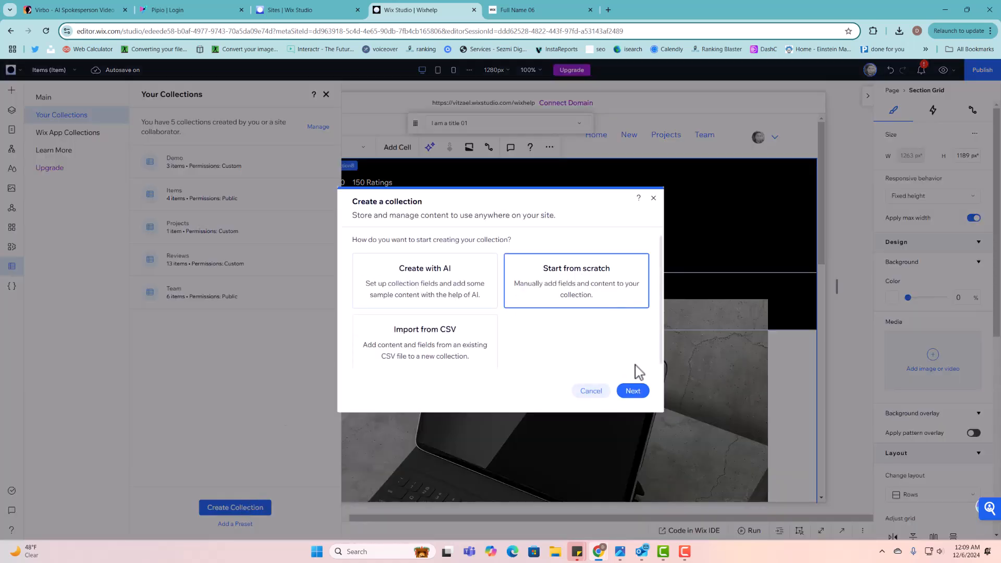
{"action": "left_click", "coordinate": [654, 198]}
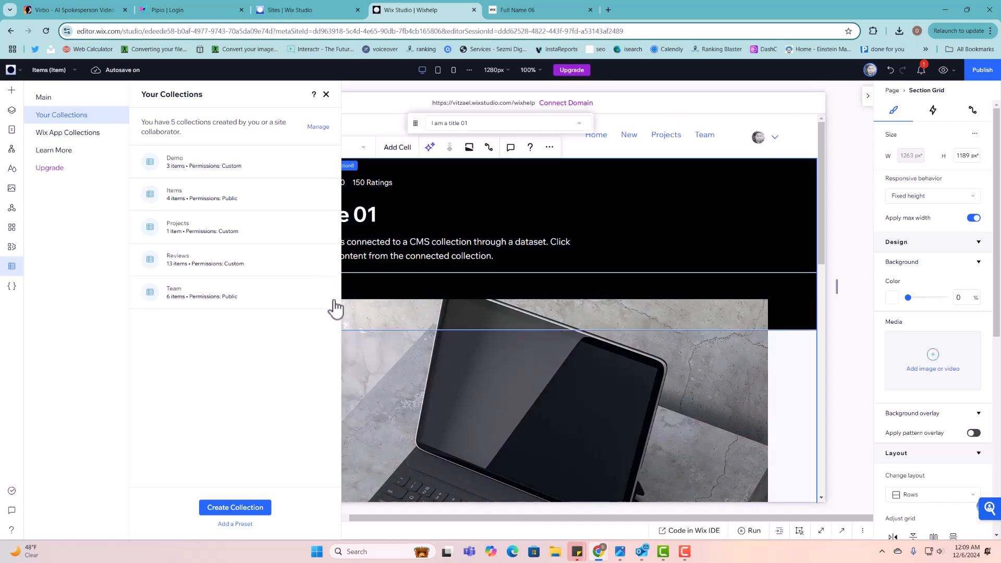
- Open the Reviews collection's settings to confirm its ID and view its custom permissions
{"action": "left_click", "coordinate": [324, 261]}
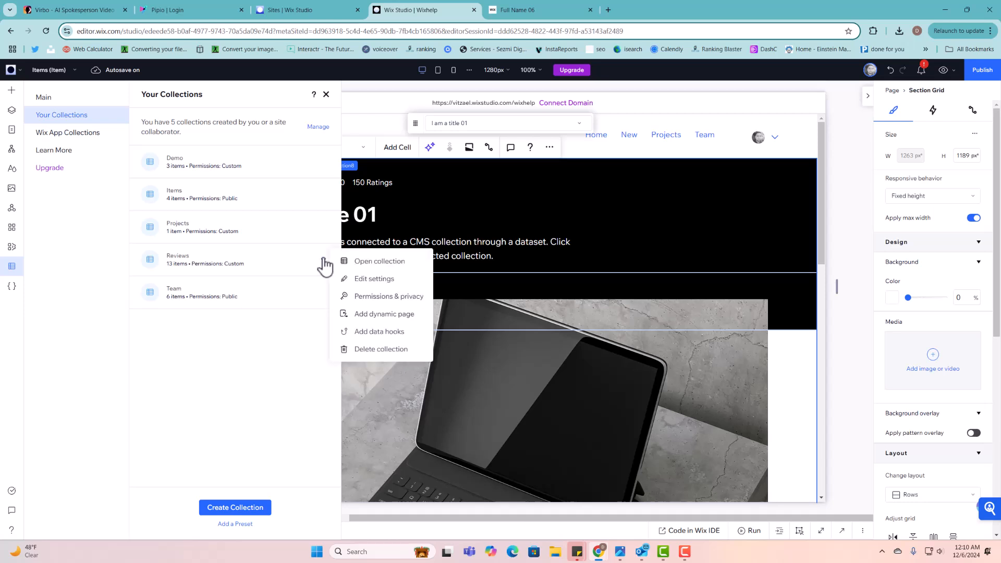
{"action": "left_click", "coordinate": [376, 281]}
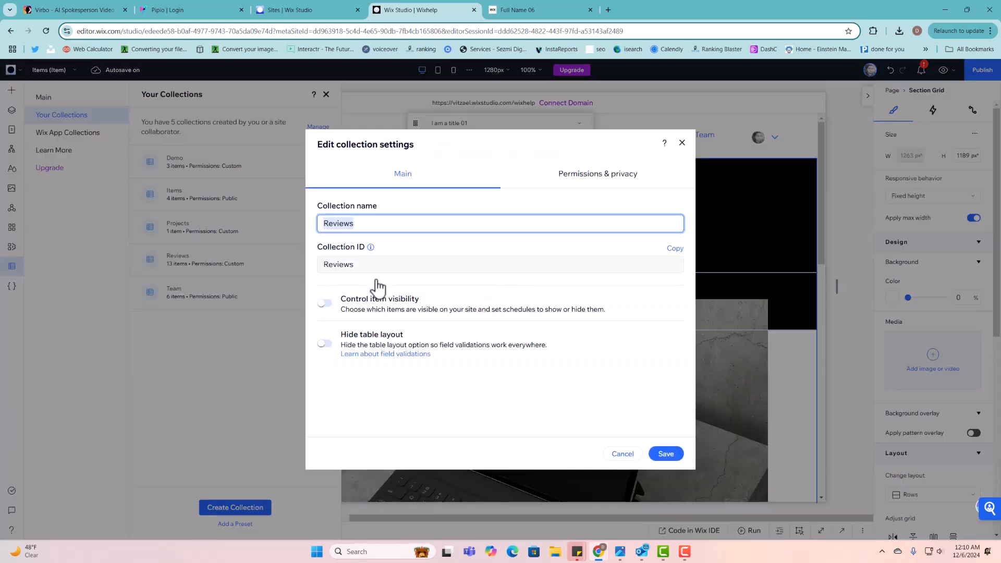
{"action": "left_click", "coordinate": [594, 180]}
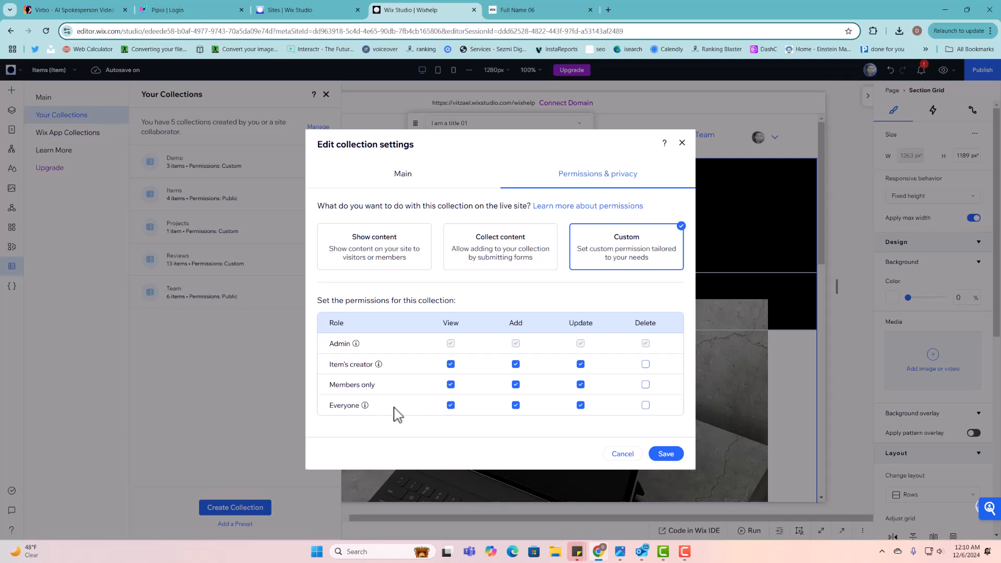
- On the live Full Name 06 page, open the Add Review rating form
{"action": "left_click", "coordinate": [542, 10]}
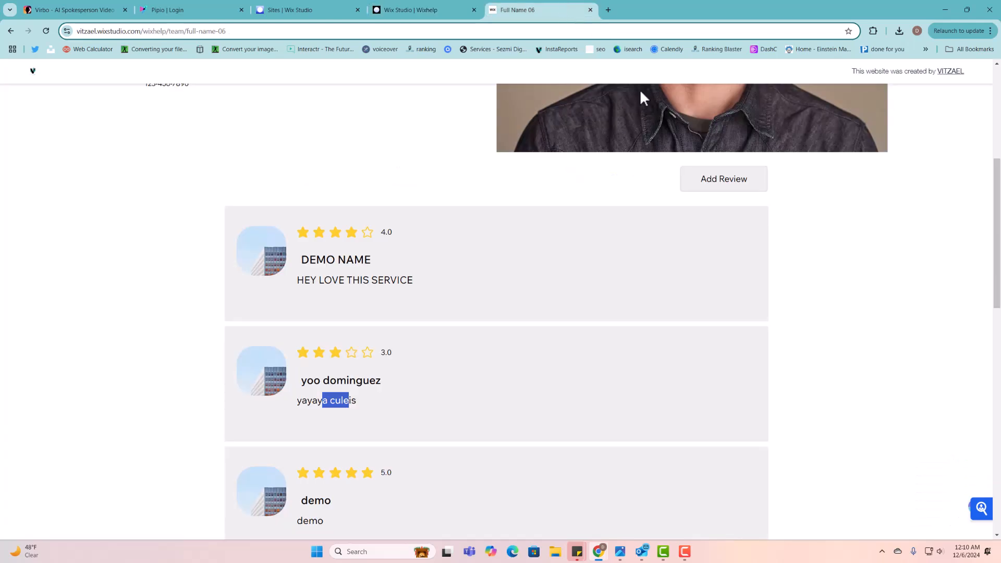
{"action": "left_click", "coordinate": [716, 191]}
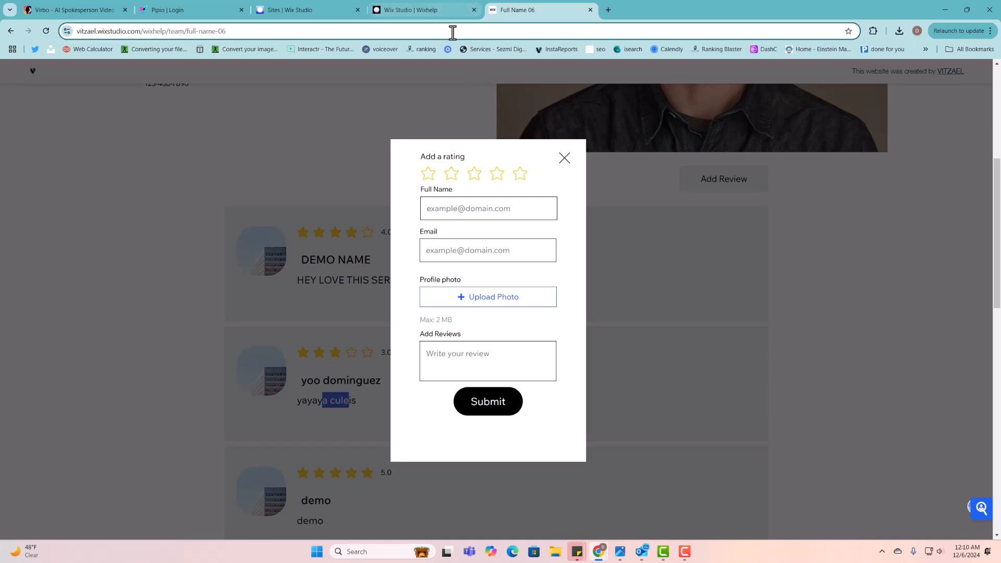
- Close the collection settings, open the Reviews table and inspect the review field's name and ID
{"action": "left_click", "coordinate": [441, 17]}
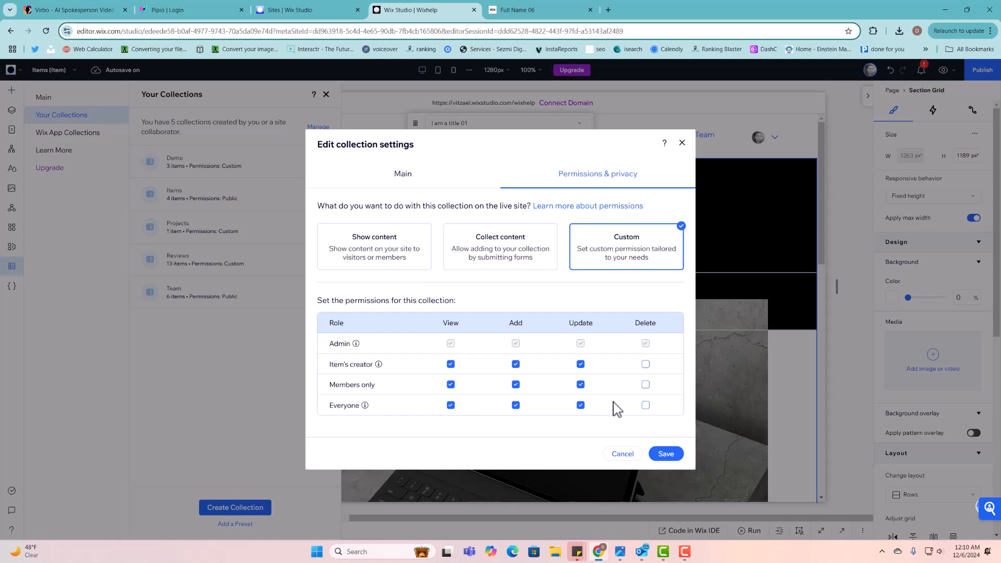
{"action": "left_click", "coordinate": [682, 142]}
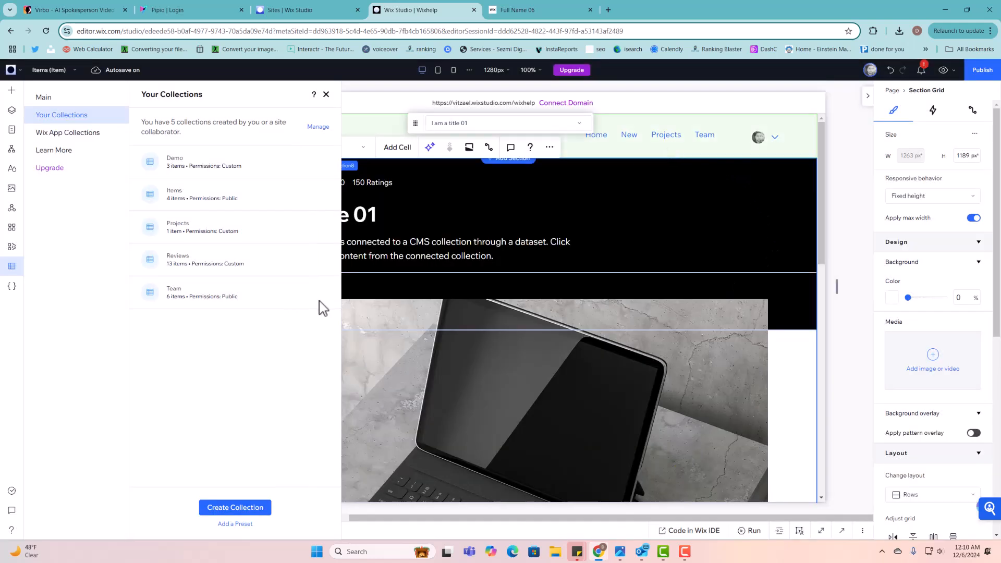
{"action": "left_click", "coordinate": [200, 265]}
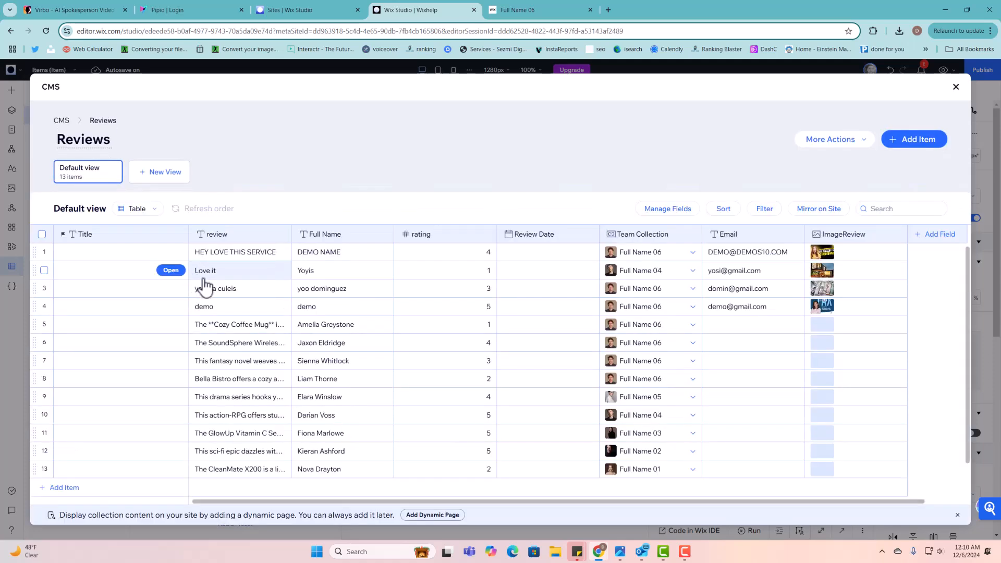
{"action": "left_click", "coordinate": [238, 239]}
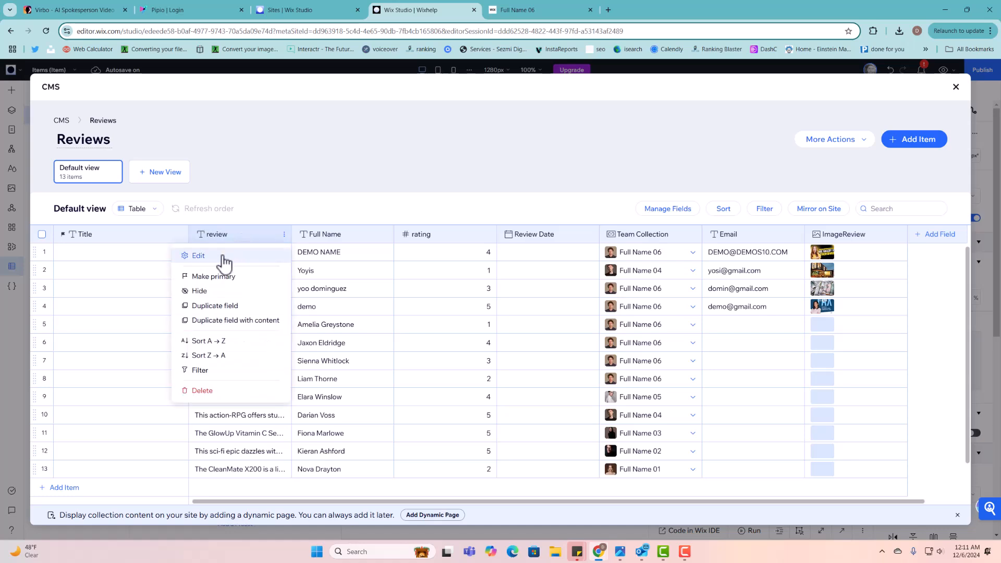
{"action": "left_click", "coordinate": [224, 260]}
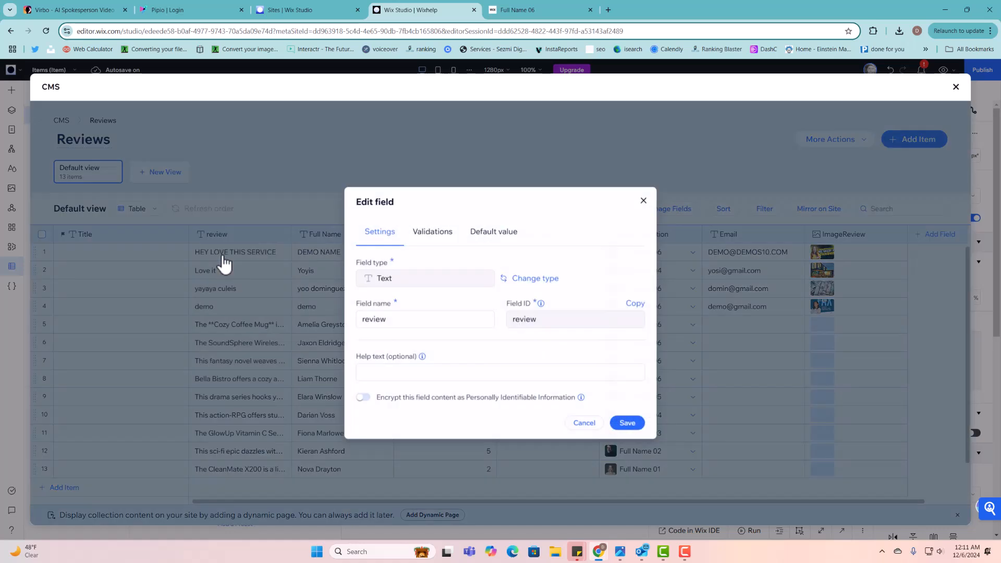
{"action": "double_click", "coordinate": [373, 318]}
{"action": "double_click", "coordinate": [532, 321]}
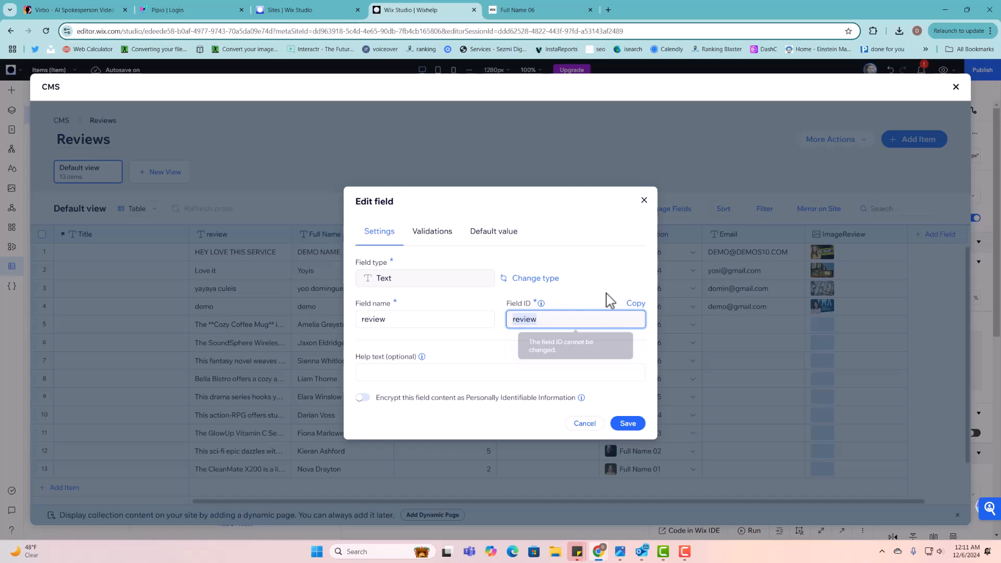
{"action": "mouse_move", "coordinate": [535, 308]}
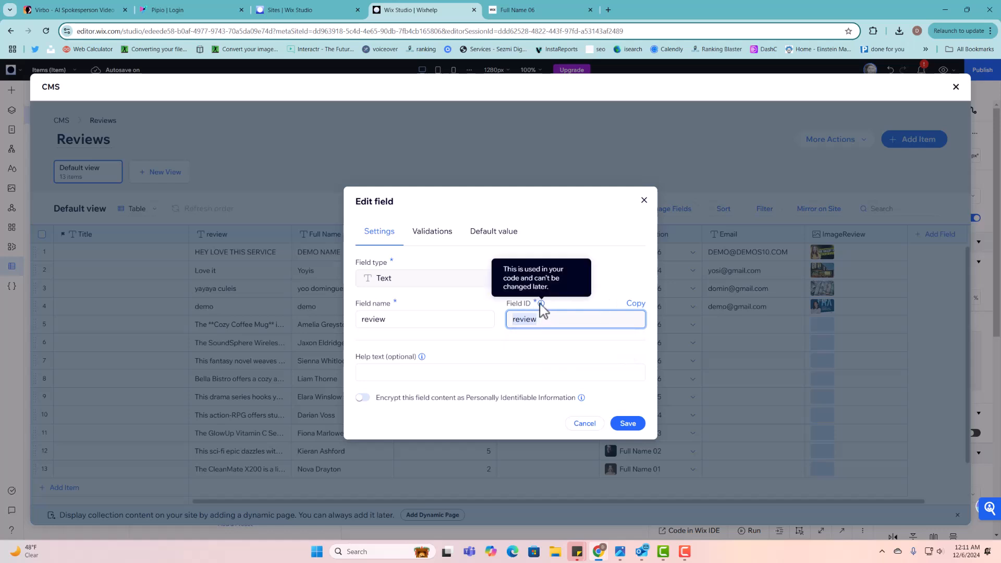
{"action": "mouse_move", "coordinate": [572, 323]}
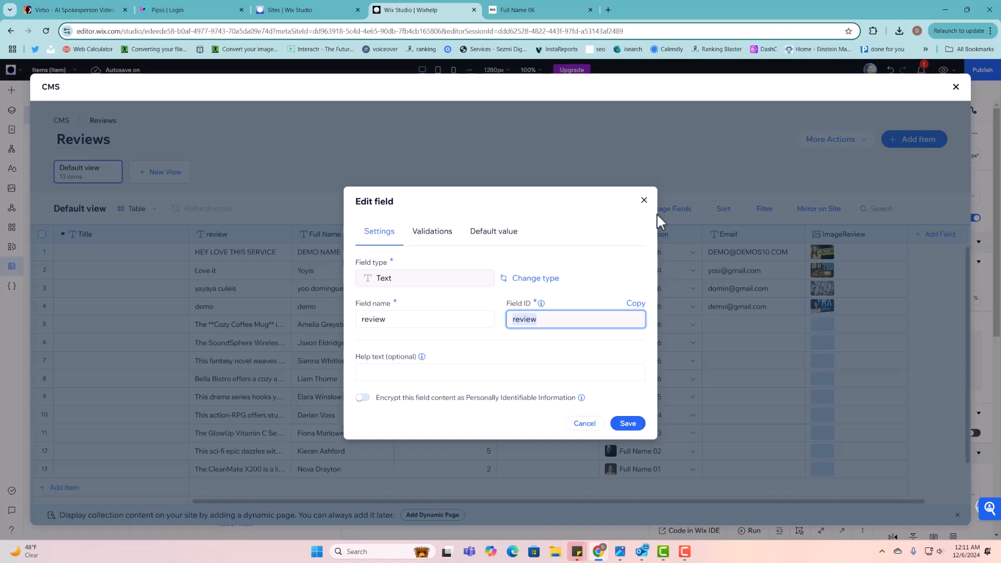
{"action": "left_click", "coordinate": [645, 201]}
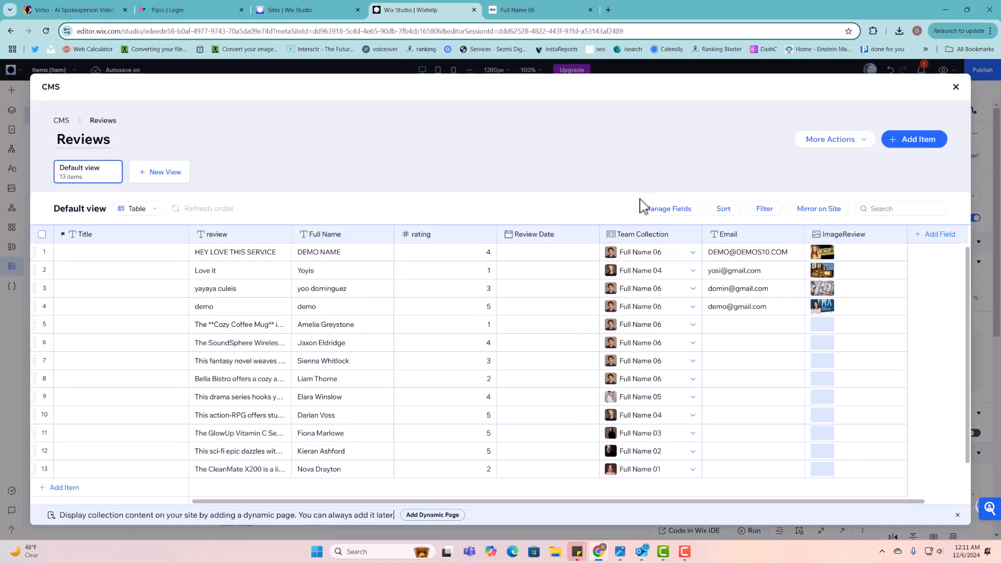
- Confirm the Full Name field's ID is fullName, leaving its settings unchanged
{"action": "left_click", "coordinate": [332, 238]}
{"action": "left_click", "coordinate": [333, 255]}
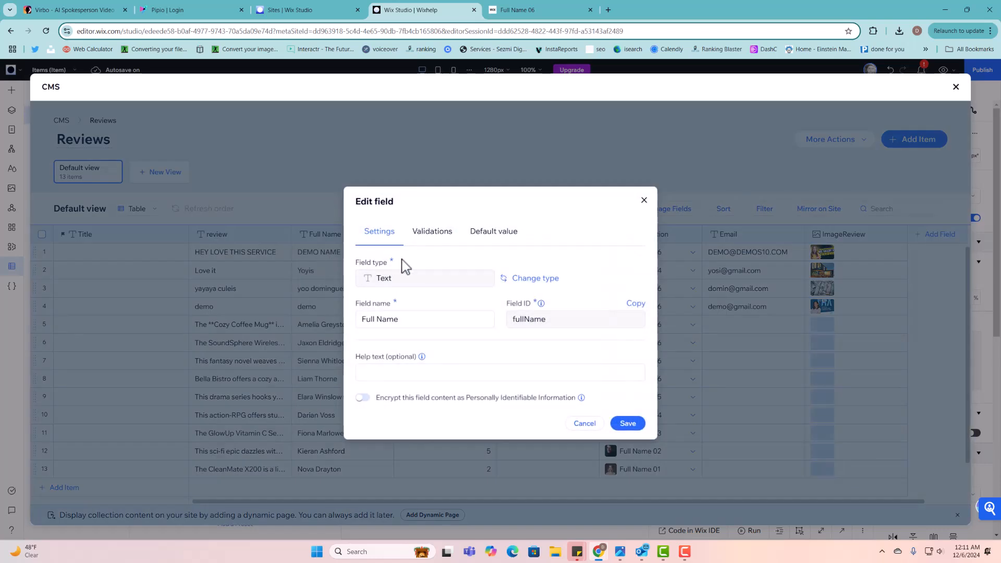
{"action": "triple_click", "coordinate": [414, 321]}
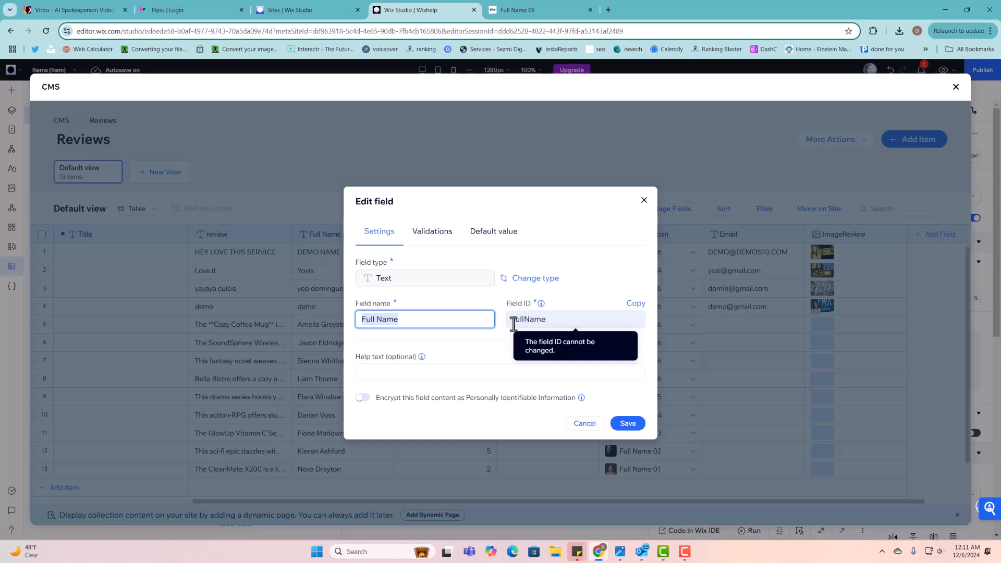
{"action": "left_click", "coordinate": [644, 200]}
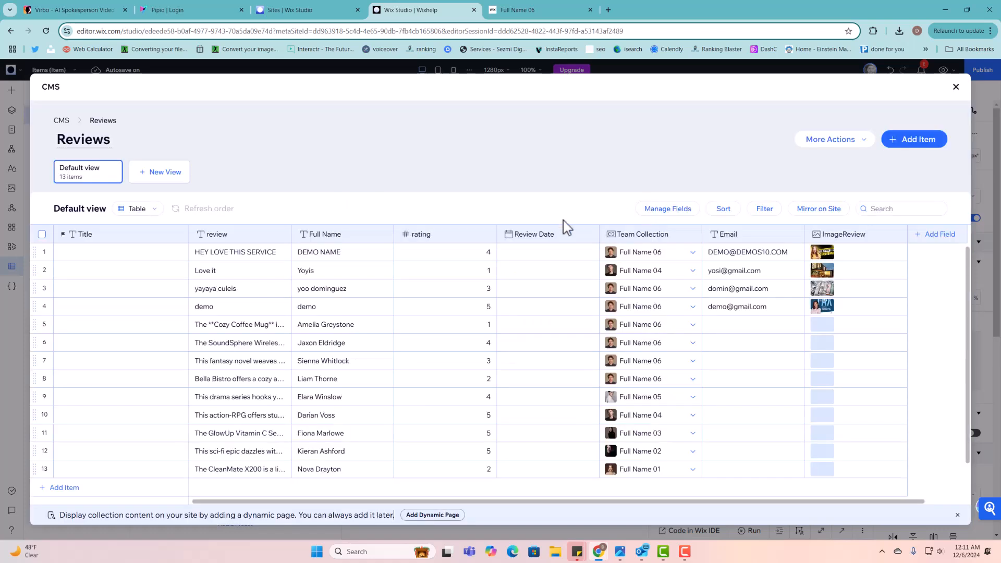
- Confirm the rating field's ID is rating, leaving its settings unchanged
{"action": "left_click", "coordinate": [448, 241]}
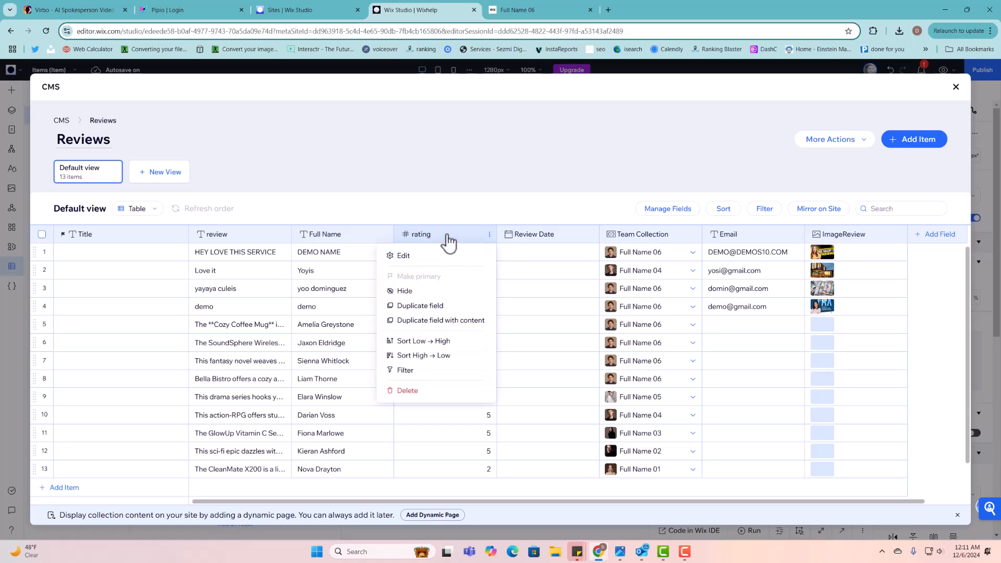
{"action": "left_click", "coordinate": [417, 258]}
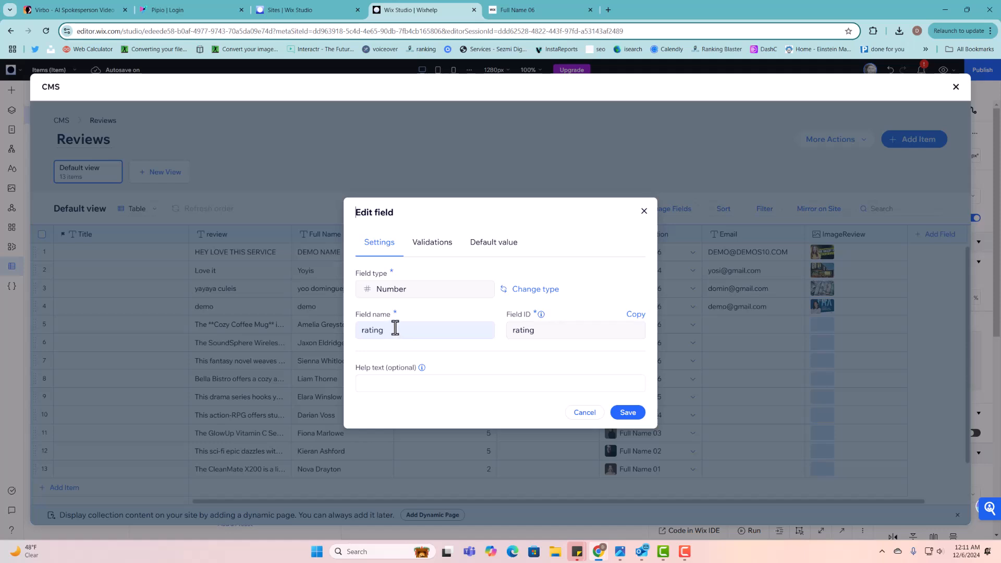
{"action": "left_click_drag", "start_coordinate": [359, 274], "coordinate": [461, 261]}
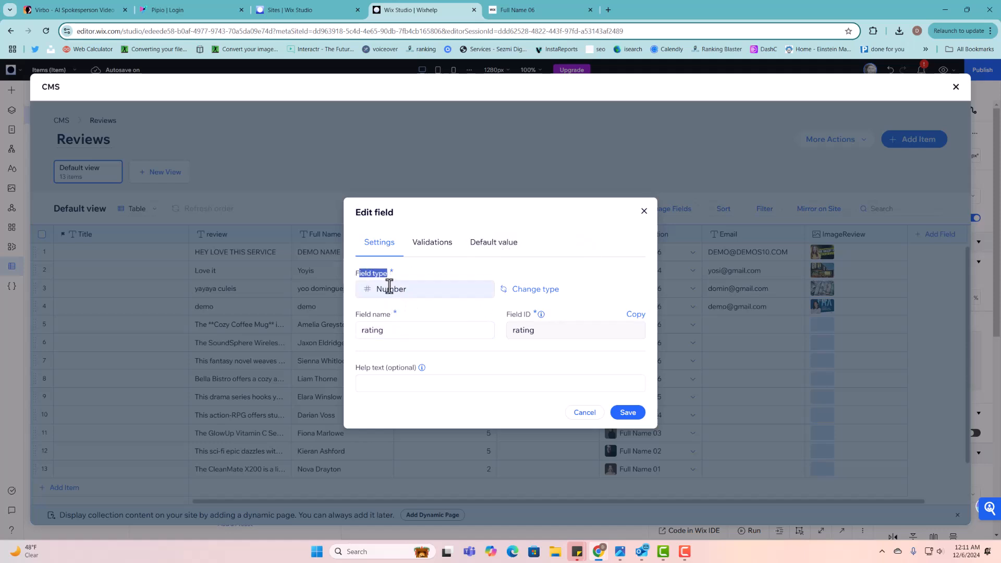
{"action": "left_click", "coordinate": [644, 212]}
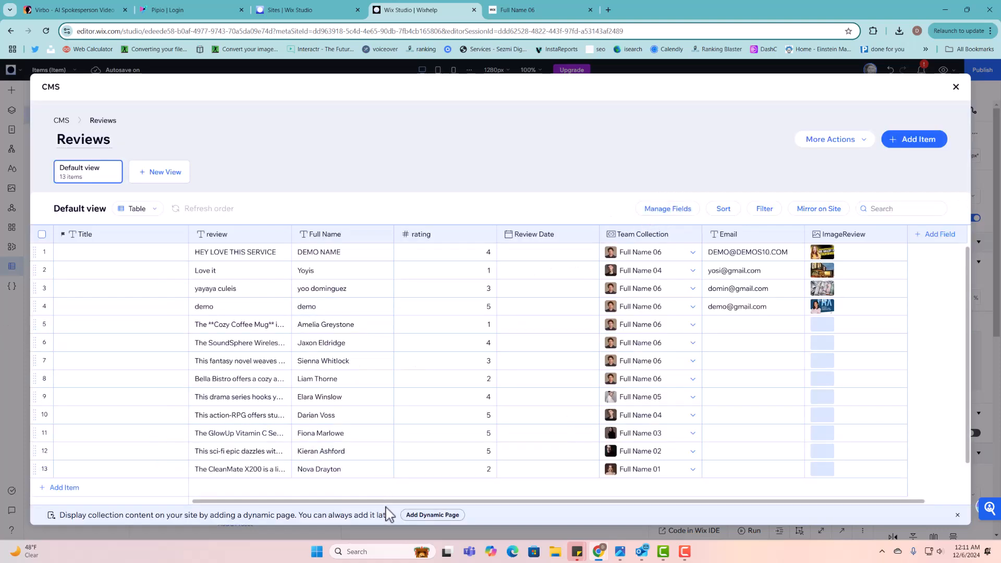
{"action": "scroll", "coordinate": [577, 483], "scroll_direction": "right", "scroll_amount": 2}
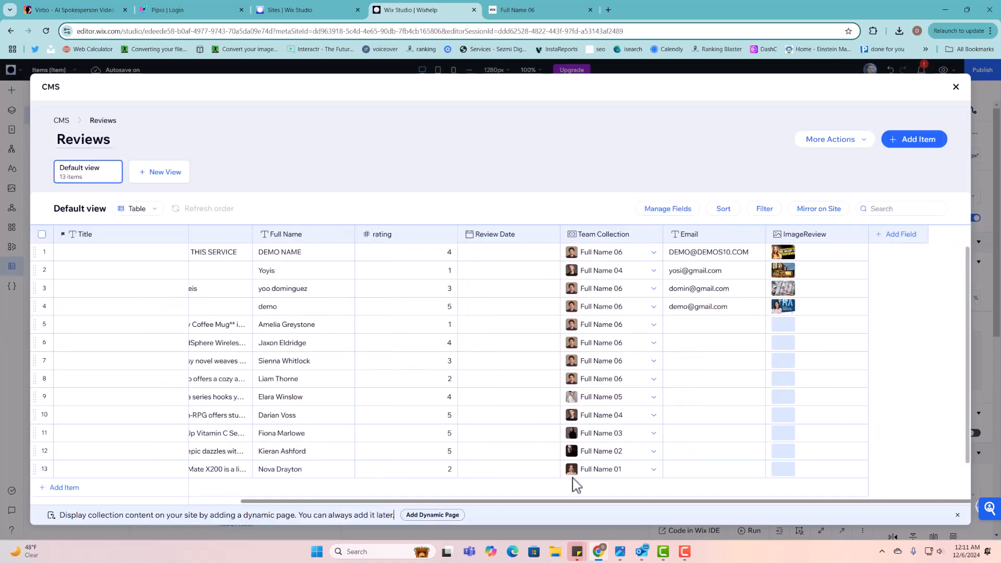
{"action": "left_click", "coordinate": [896, 236]}
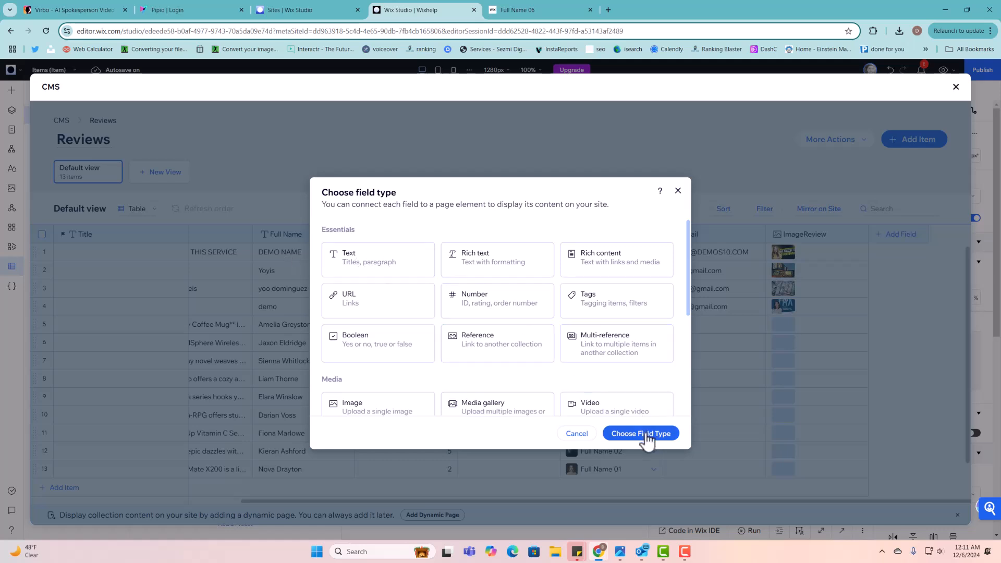
{"action": "left_click", "coordinate": [375, 259]}
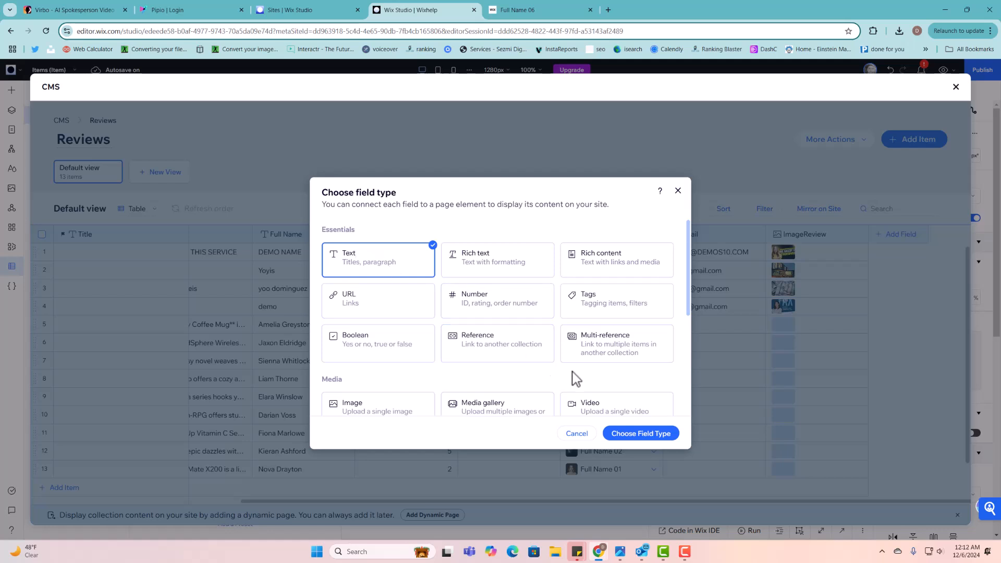
{"action": "left_click", "coordinate": [636, 436]}
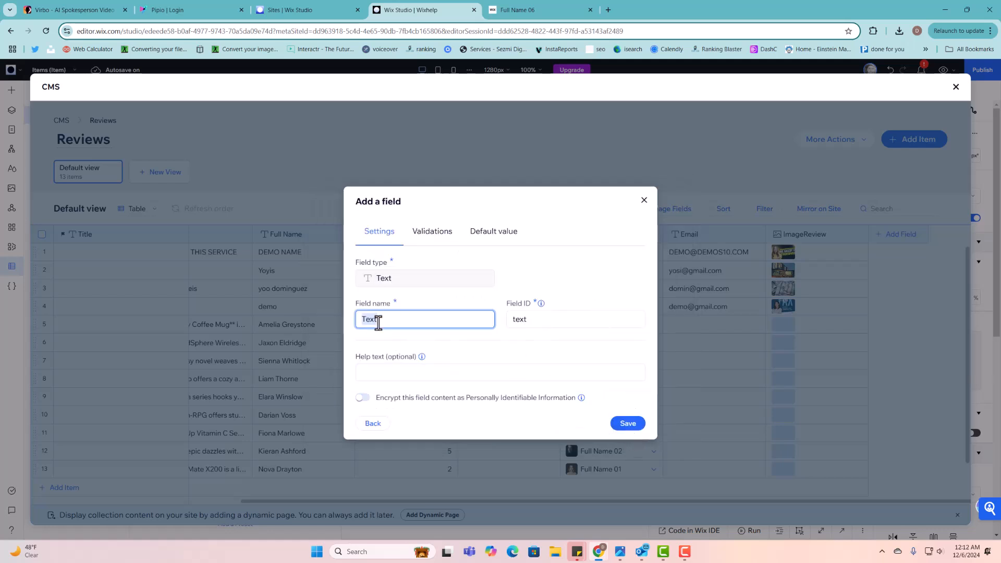
{"action": "type", "text": "Full Name"}
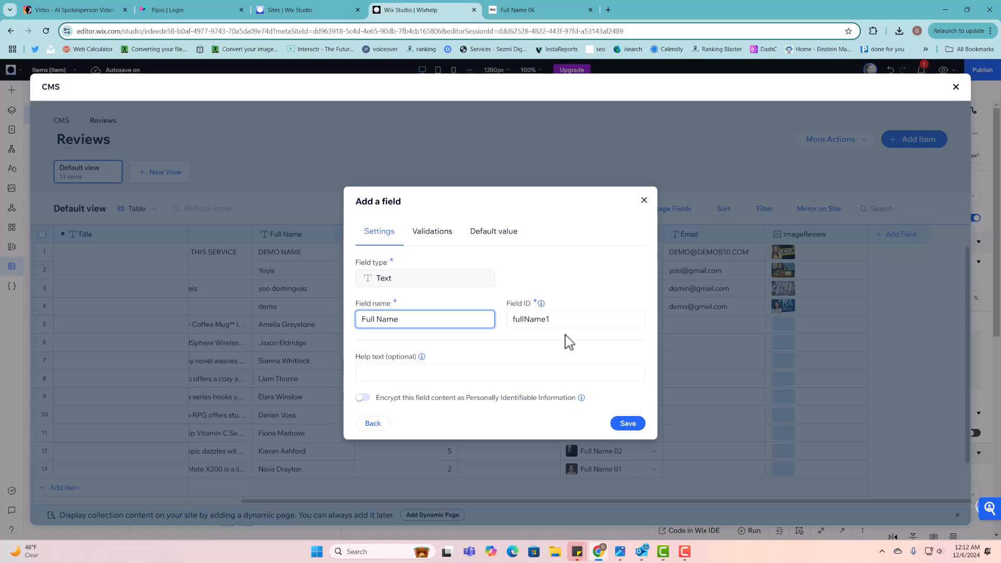
{"action": "left_click", "coordinate": [644, 200]}
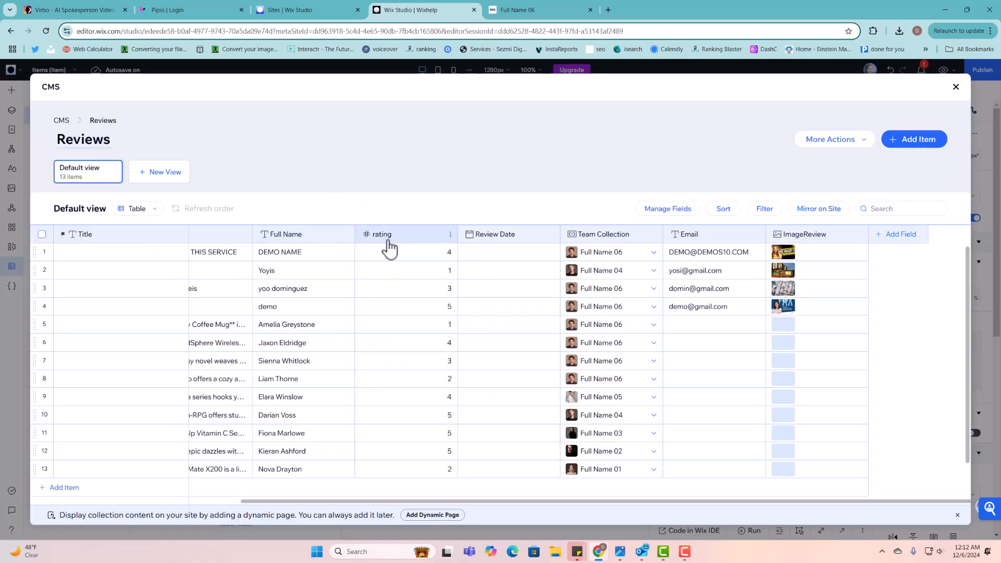
{"action": "left_click", "coordinate": [915, 235]}
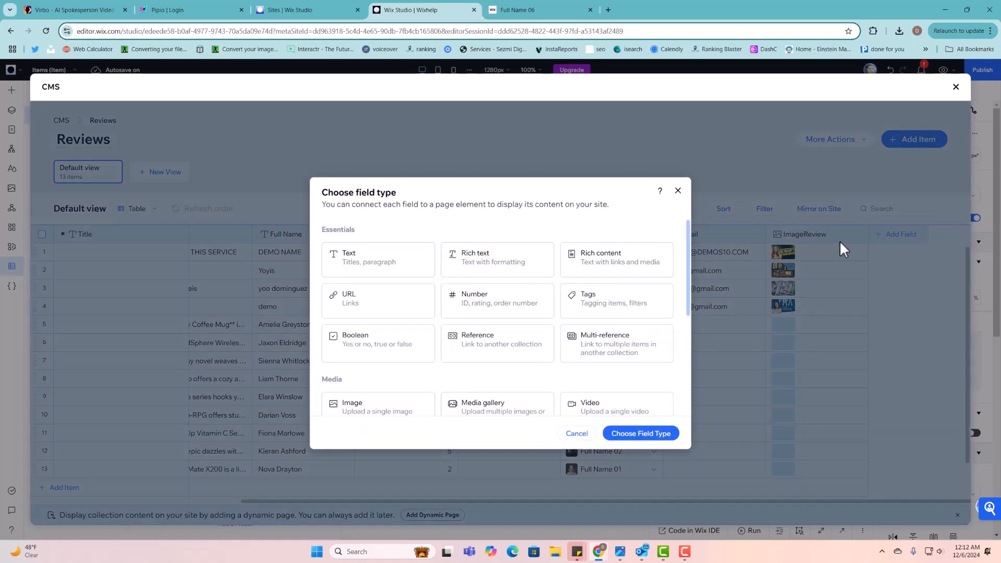
{"action": "left_click", "coordinate": [479, 300]}
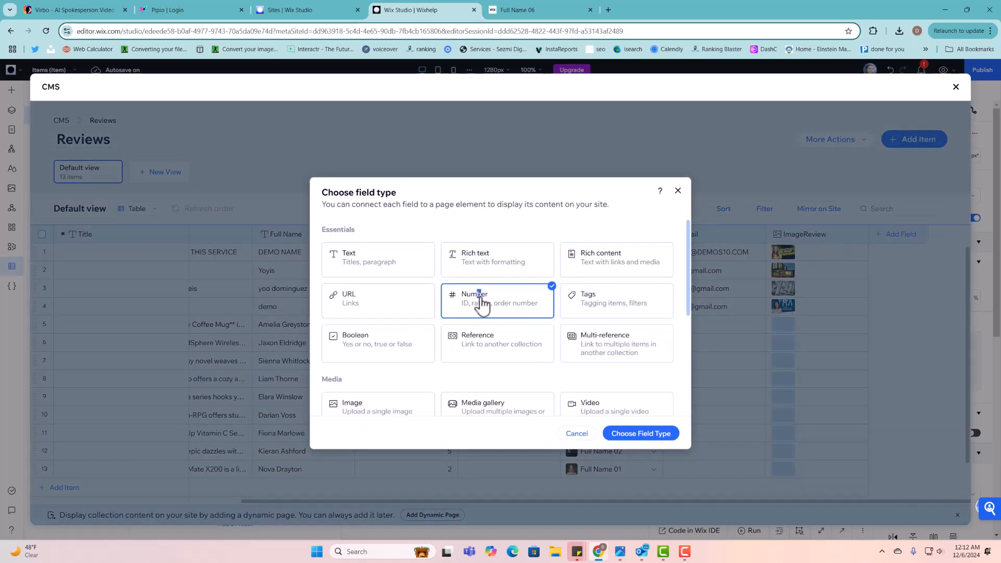
{"action": "left_click", "coordinate": [672, 440]}
{"action": "type", "text": "Rating"}
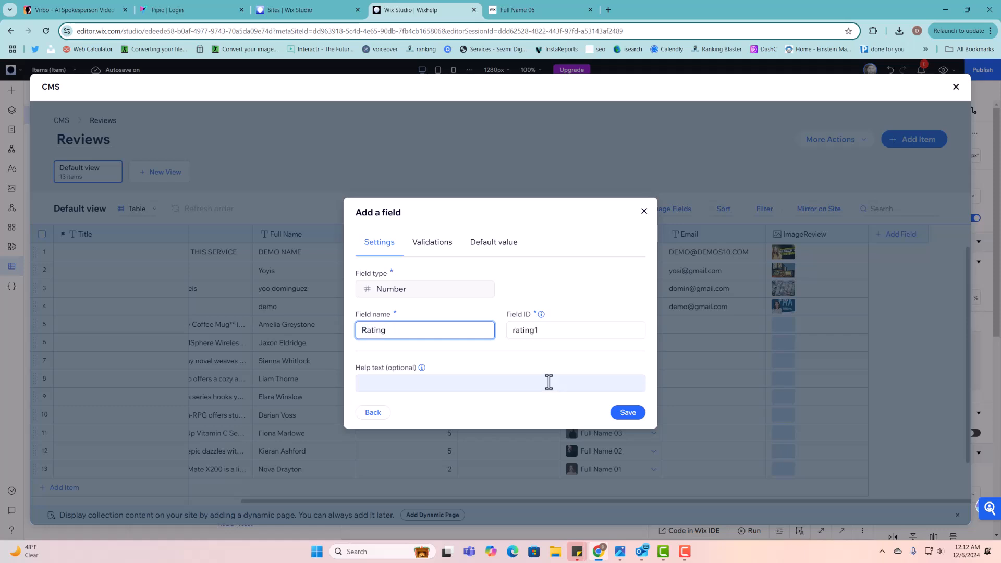
{"action": "double_click", "coordinate": [538, 332]}
{"action": "left_click", "coordinate": [644, 210]}
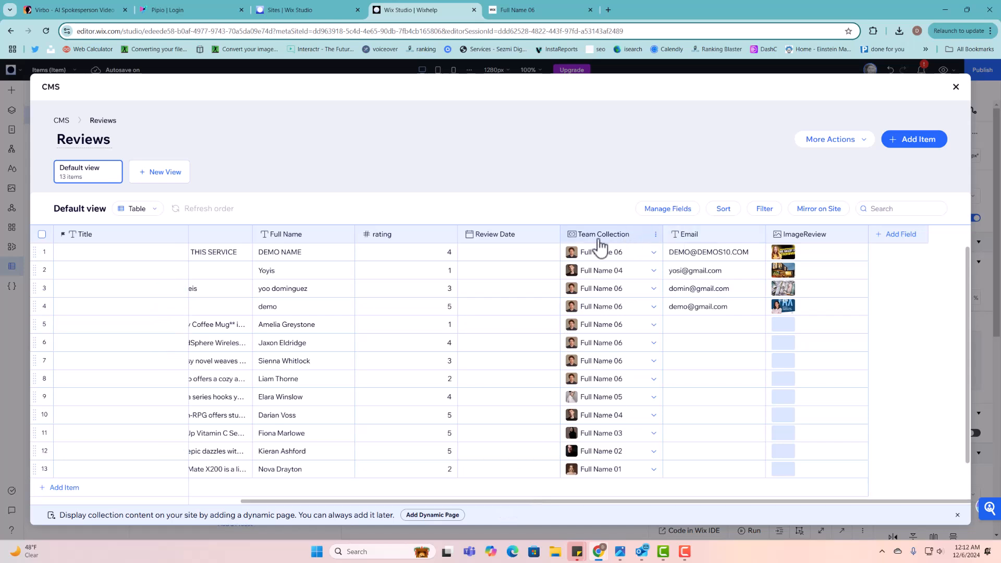
- Open and close the list of fields shown in the Reviews table
{"action": "left_click", "coordinate": [646, 209]}
{"action": "left_click", "coordinate": [660, 210]}
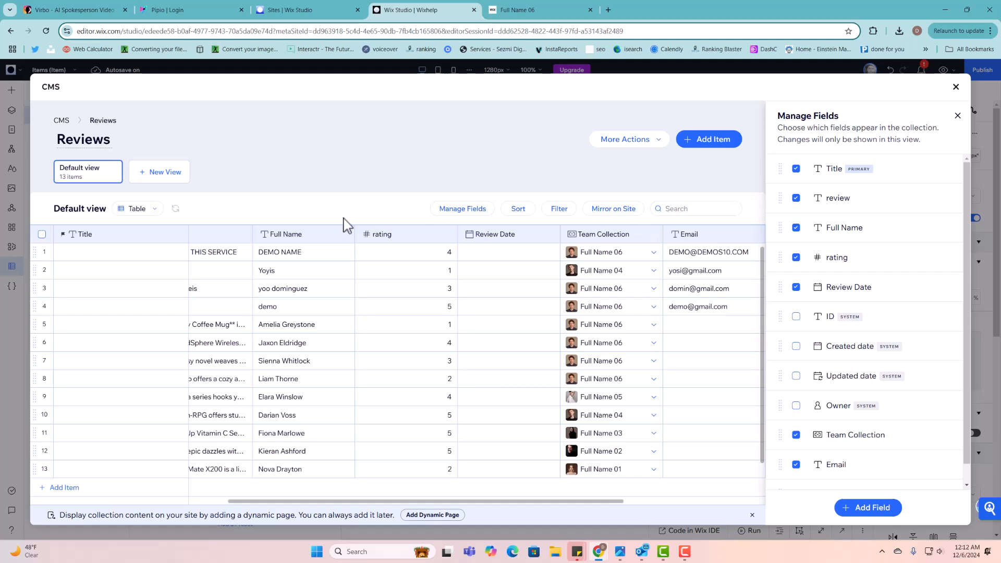
{"action": "left_click", "coordinate": [958, 116]}
{"action": "left_click", "coordinate": [540, 237]}
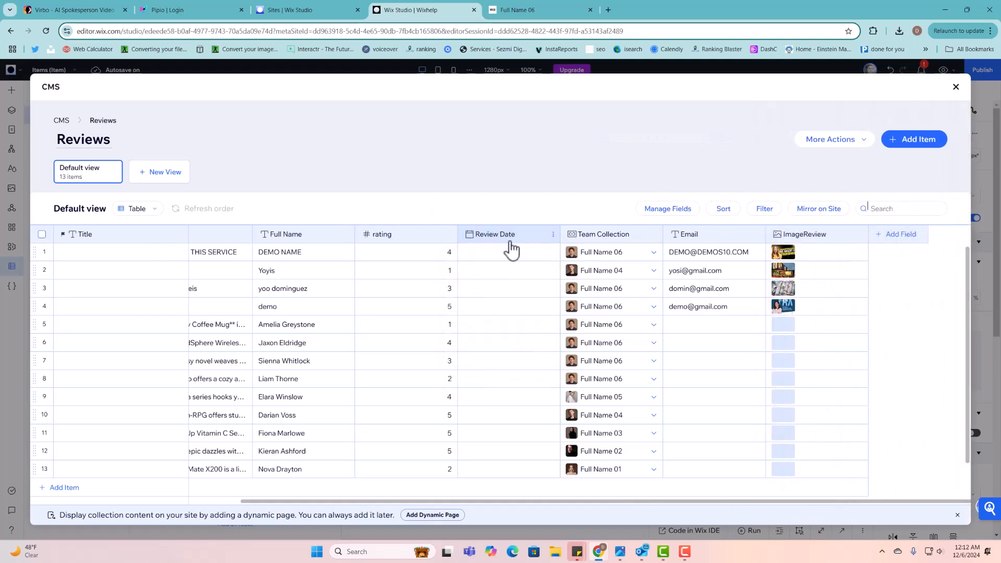
- Check the Team Collection column's options, then start adding a new field
{"action": "left_click", "coordinate": [621, 241]}
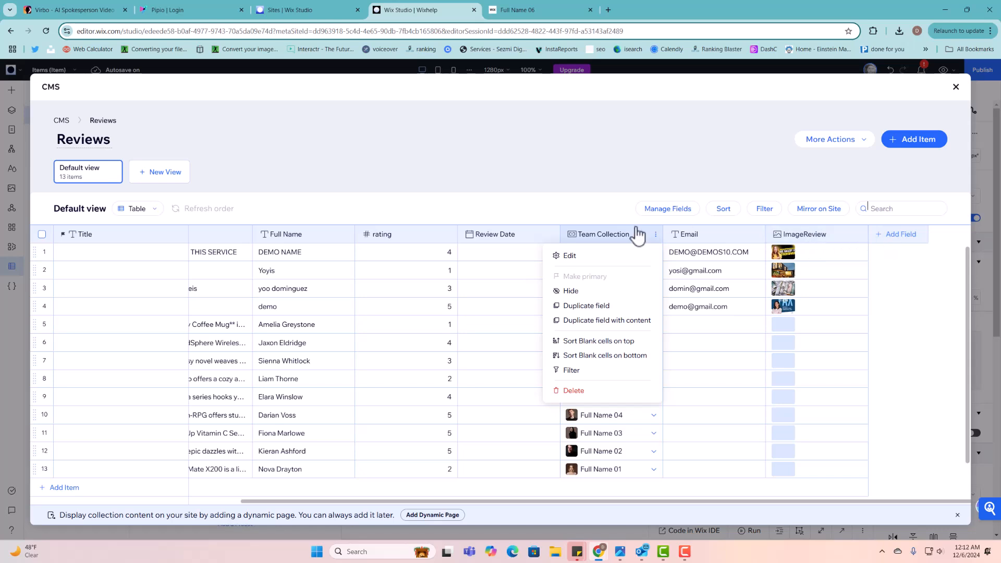
{"action": "left_click", "coordinate": [597, 212]}
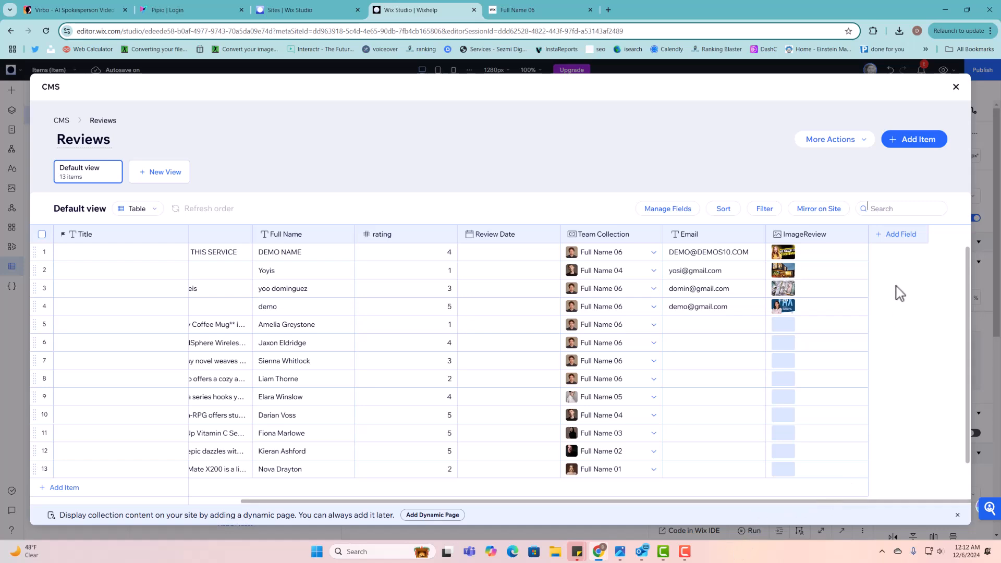
{"action": "left_click", "coordinate": [910, 239]}
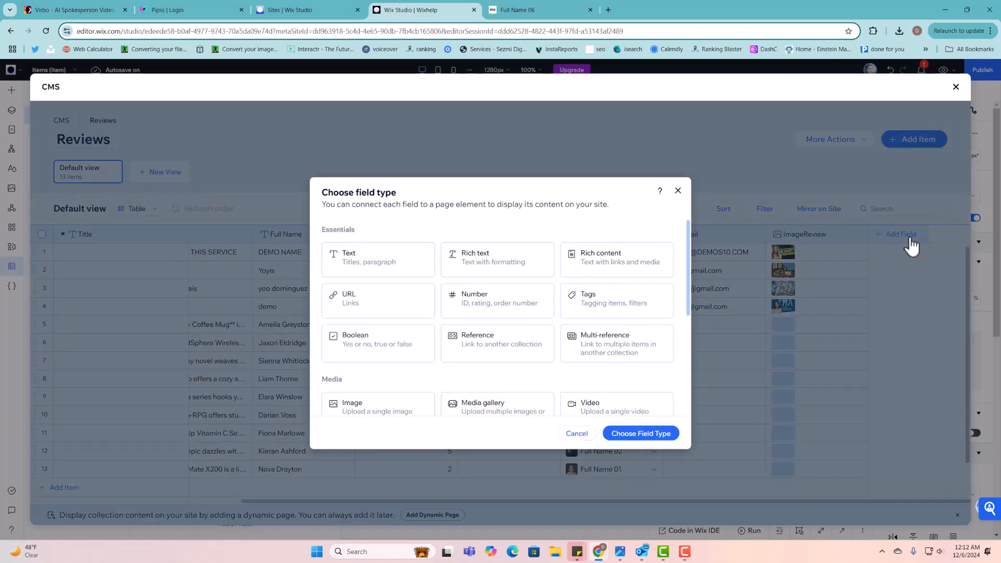
- Pick Reference as the new field type, and close the live page's Add a rating form
{"action": "left_click", "coordinate": [495, 349]}
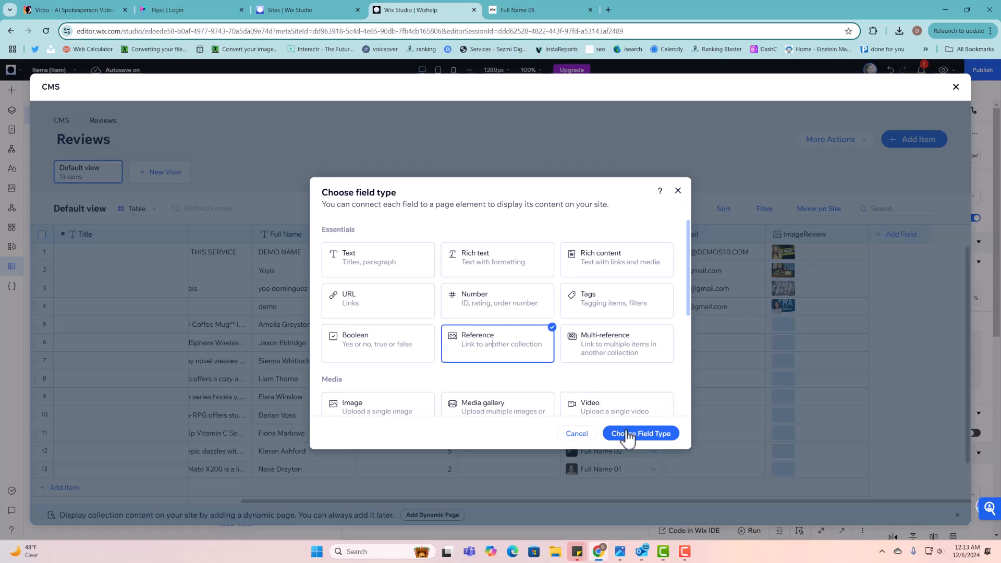
{"action": "left_click", "coordinate": [656, 436]}
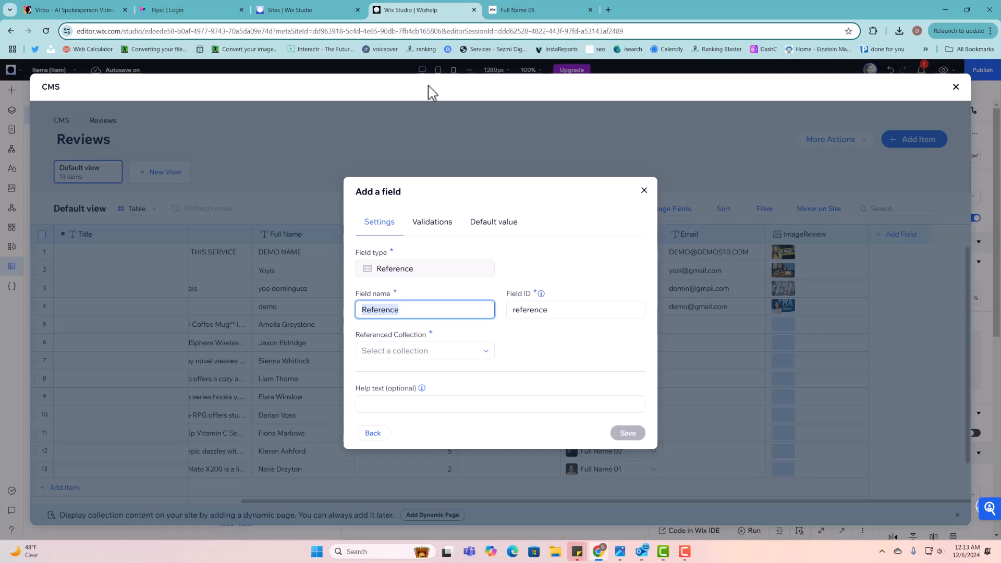
{"action": "left_click", "coordinate": [523, 10]}
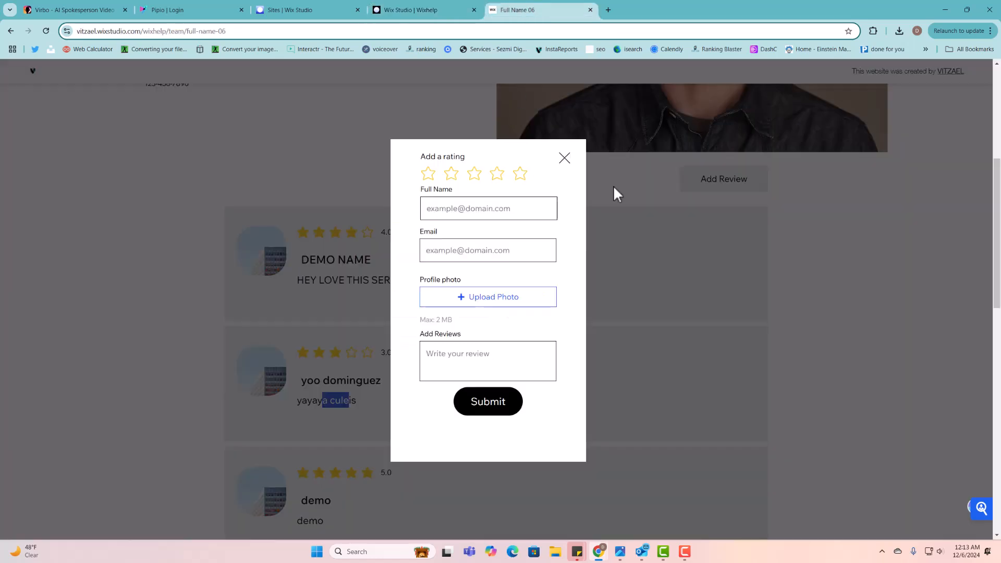
{"action": "left_click", "coordinate": [562, 162]}
{"action": "scroll", "coordinate": [447, 194], "scroll_direction": "up", "scroll_amount": 5}
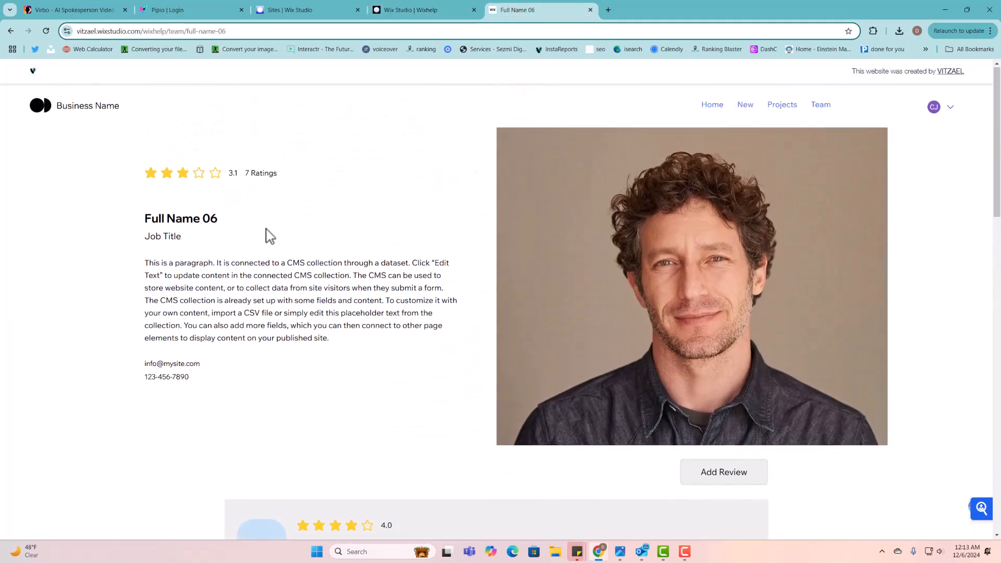
{"action": "left_click", "coordinate": [423, 10]}
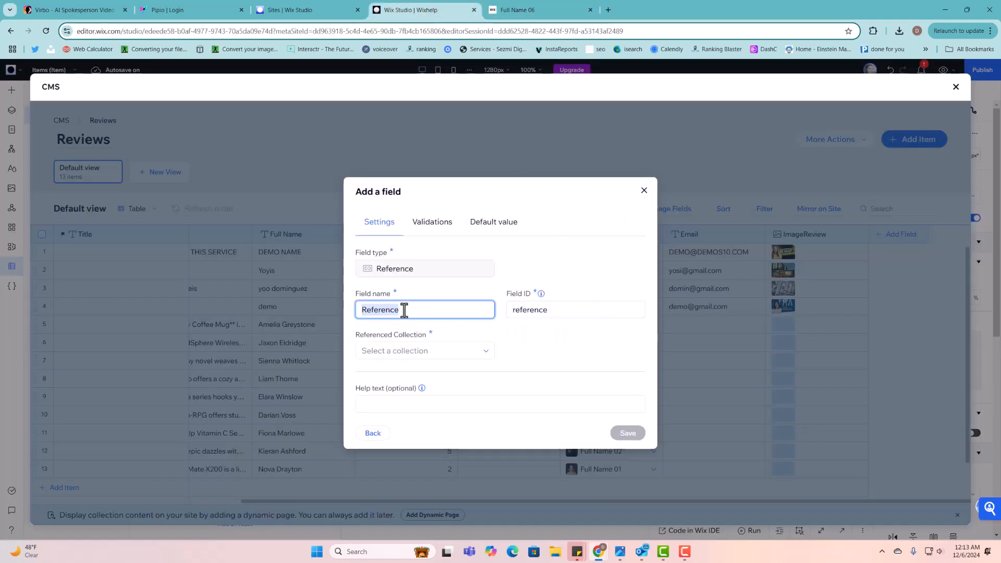
- Try field names Team co, Projects and Member before settling on products
{"action": "type", "text": "Team collection"}
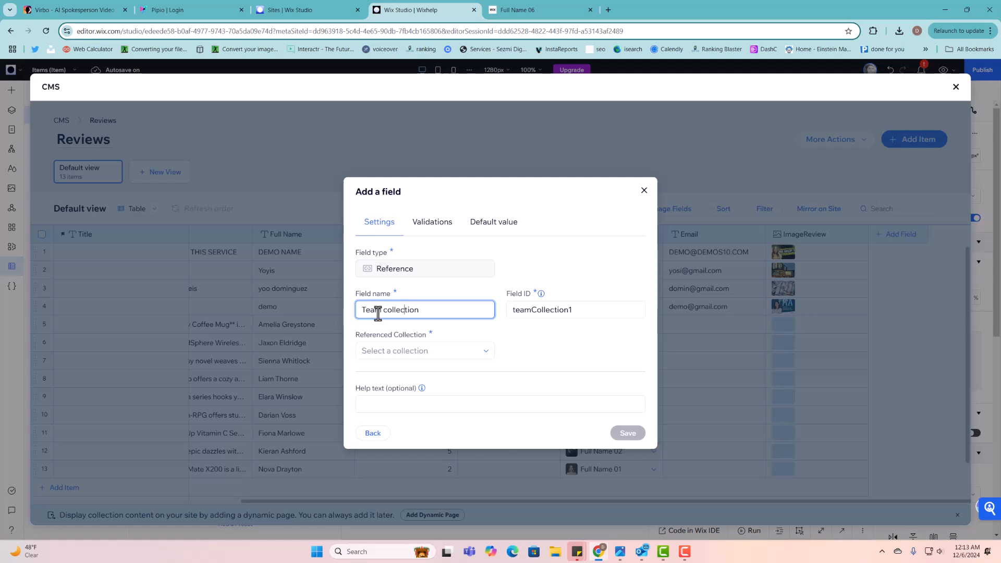
{"action": "left_click_drag", "start_coordinate": [381, 310], "coordinate": [357, 309]}
{"action": "type", "text": "Projects"}
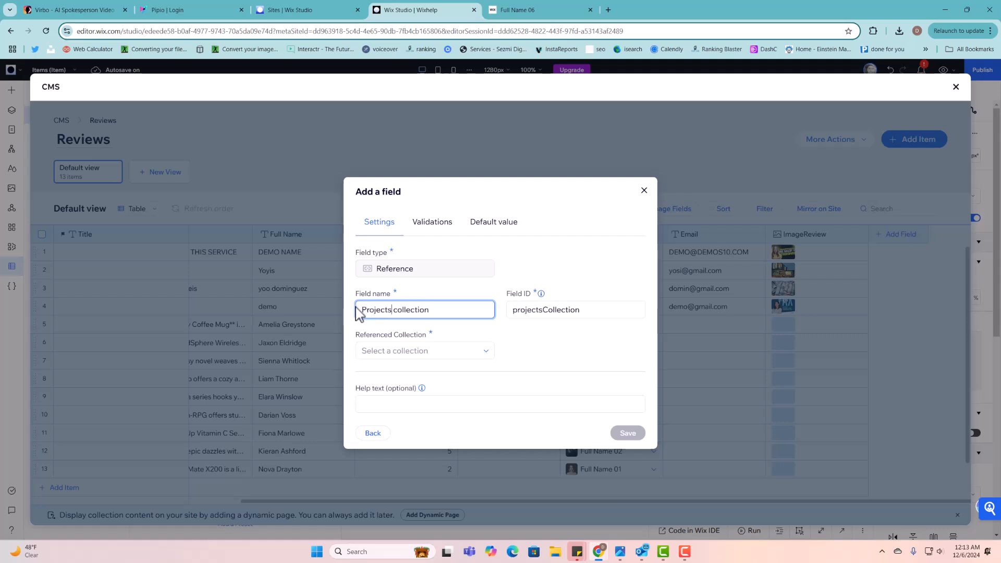
{"action": "key", "text": "BackSpace"}
{"action": "key", "text": "BackSpace"}
{"action": "key", "text": "BackSpace"}
{"action": "key", "text": "BackSpace"}
{"action": "key", "text": "BackSpace"}
{"action": "key", "text": "BackSpace"}
{"action": "key", "text": "BackSpace"}
{"action": "key", "text": "BackSpace"}
{"action": "type", "text": "Member"}
{"action": "key", "text": "BackSpace"}
{"action": "key", "text": "BackSpace"}
{"action": "key", "text": "BackSpace"}
{"action": "key", "text": "BackSpace"}
{"action": "key", "text": "BackSpace"}
{"action": "key", "text": "BackSpace"}
{"action": "type", "text": "products"}
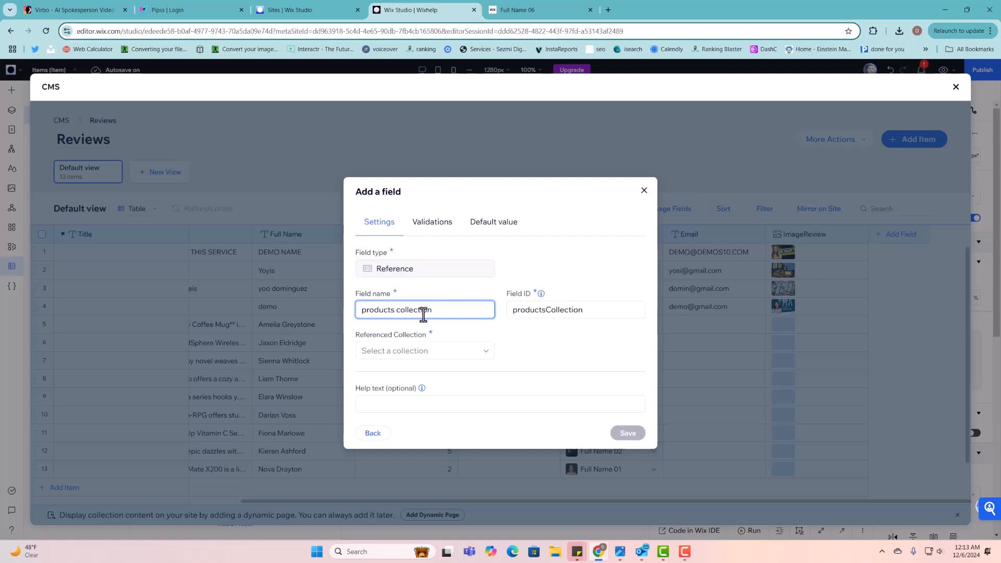
- Check the generated productsCollection field ID and discard the field unsaved
{"action": "left_click_drag", "start_coordinate": [433, 310], "coordinate": [380, 311]}
{"action": "double_click", "coordinate": [538, 308]}
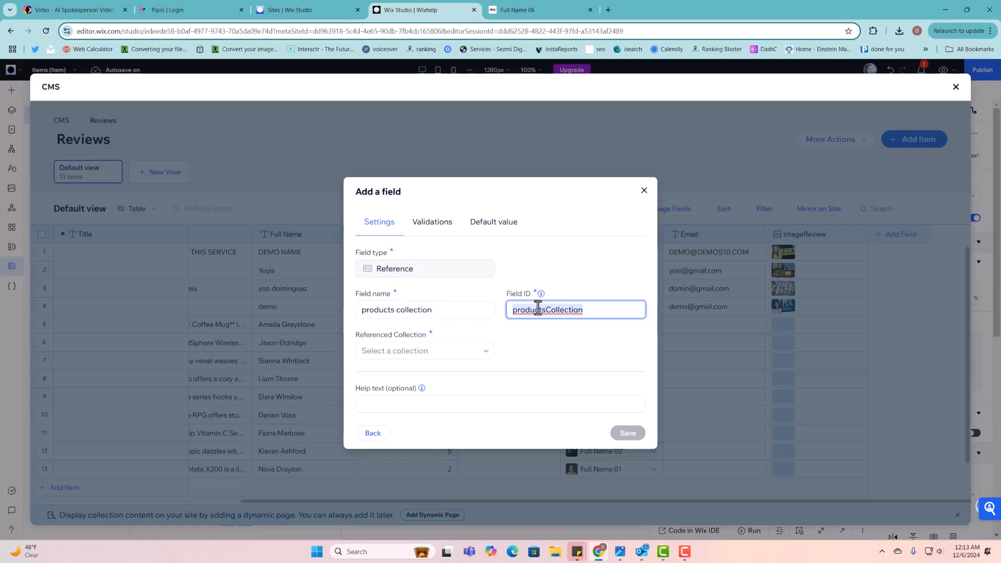
{"action": "left_click", "coordinate": [644, 192]}
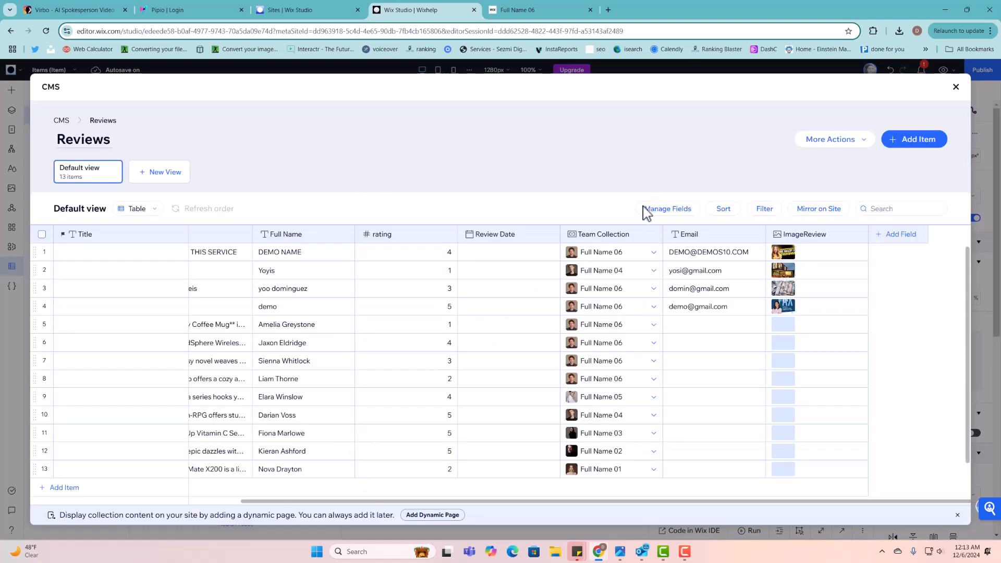
{"action": "left_click", "coordinate": [613, 242]}
{"action": "left_click", "coordinate": [600, 261]}
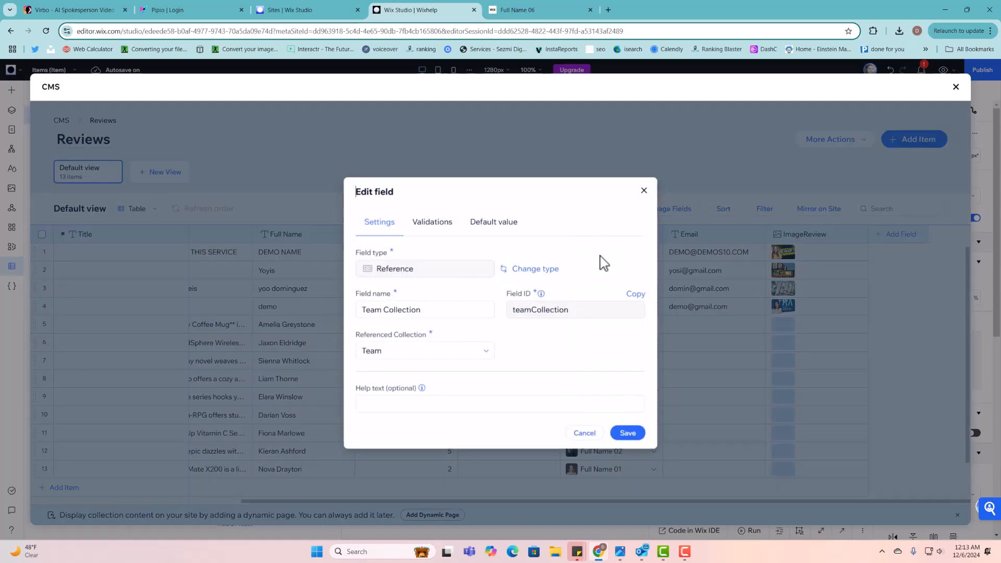
{"action": "left_click", "coordinate": [529, 317]}
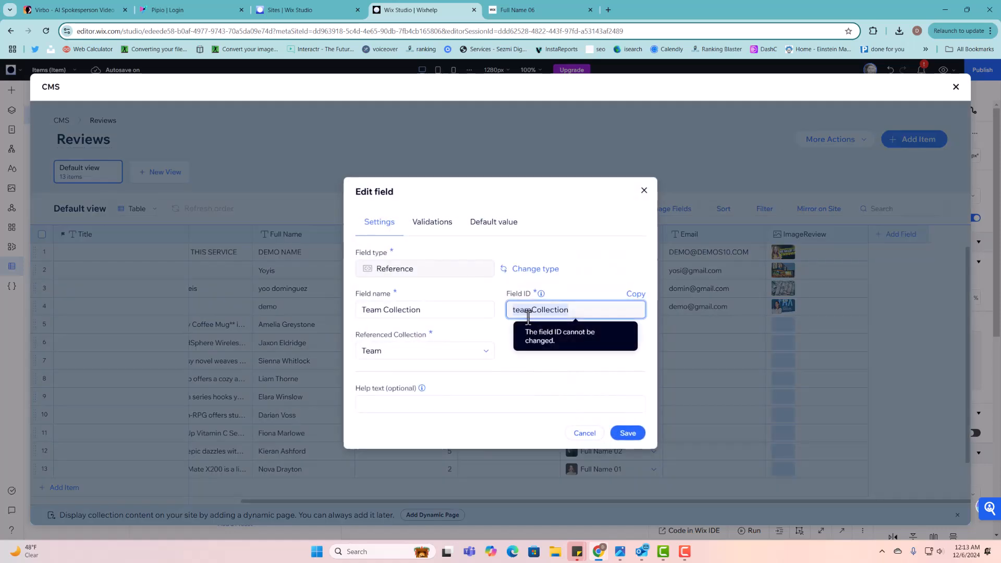
{"action": "left_click", "coordinate": [449, 354]}
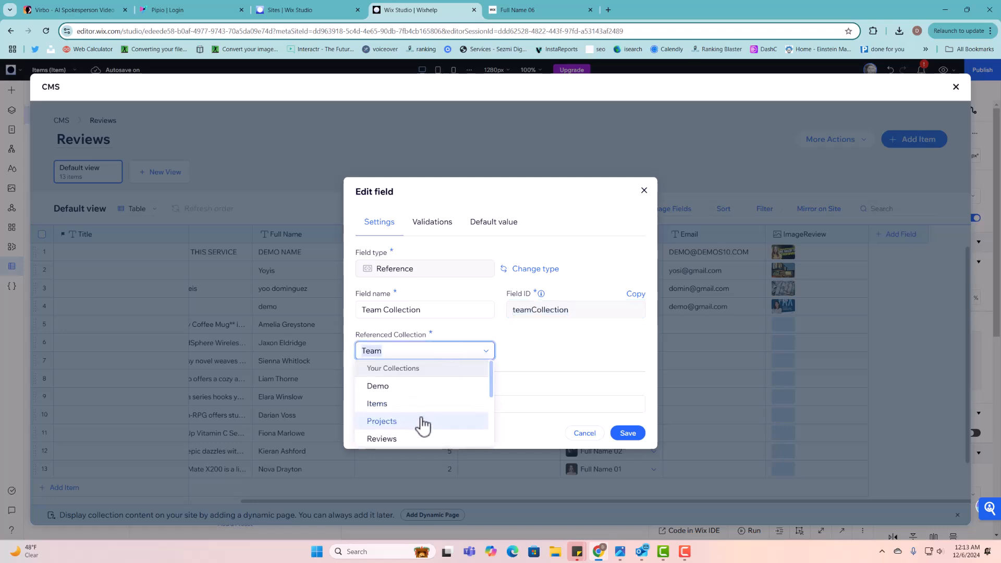
{"action": "left_click", "coordinate": [532, 351]}
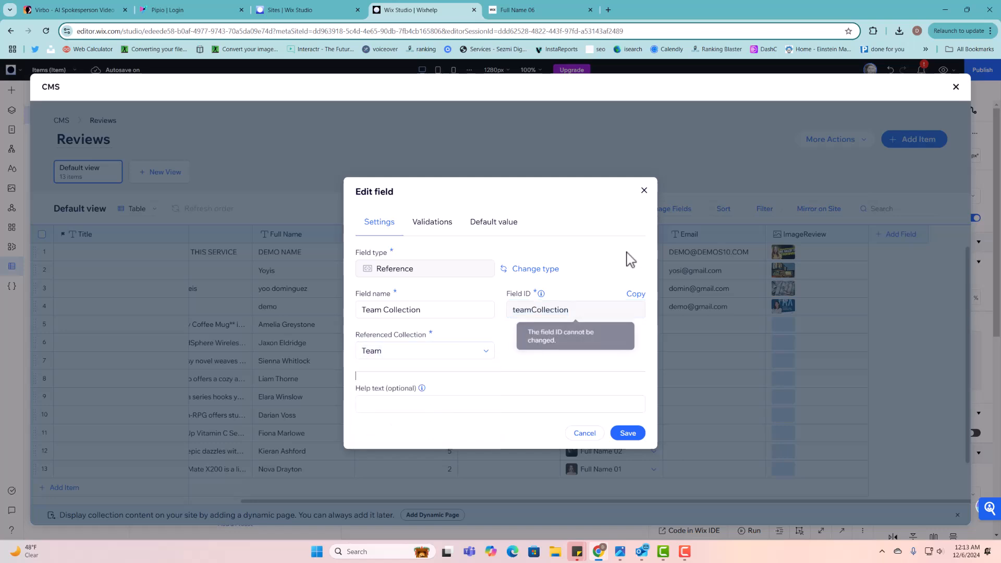
{"action": "left_click", "coordinate": [646, 193]}
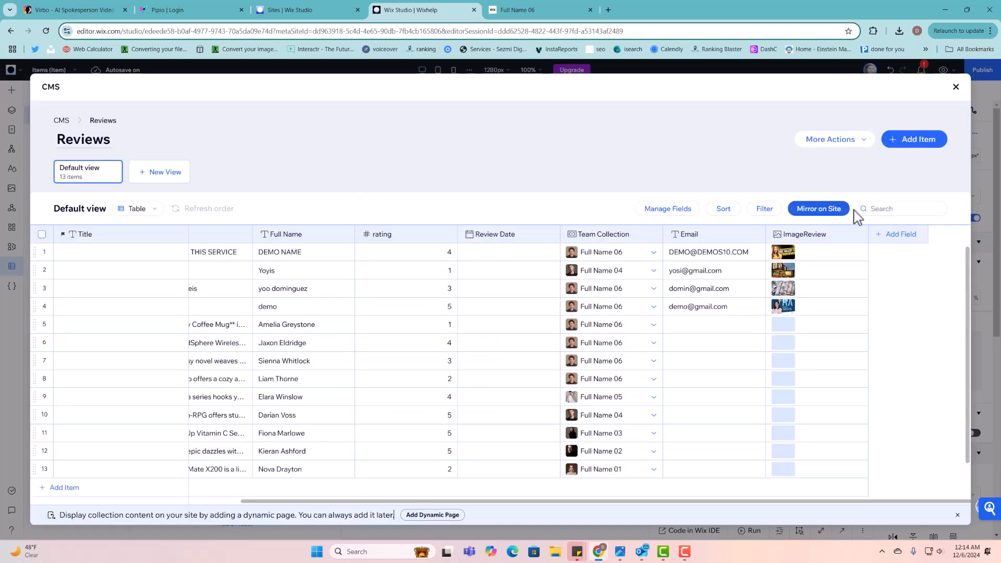
- Save a reference field 'Items Collection' pointing to Items, and narrow the Team Collection column
{"action": "left_click", "coordinate": [901, 242]}
{"action": "left_click", "coordinate": [468, 354]}
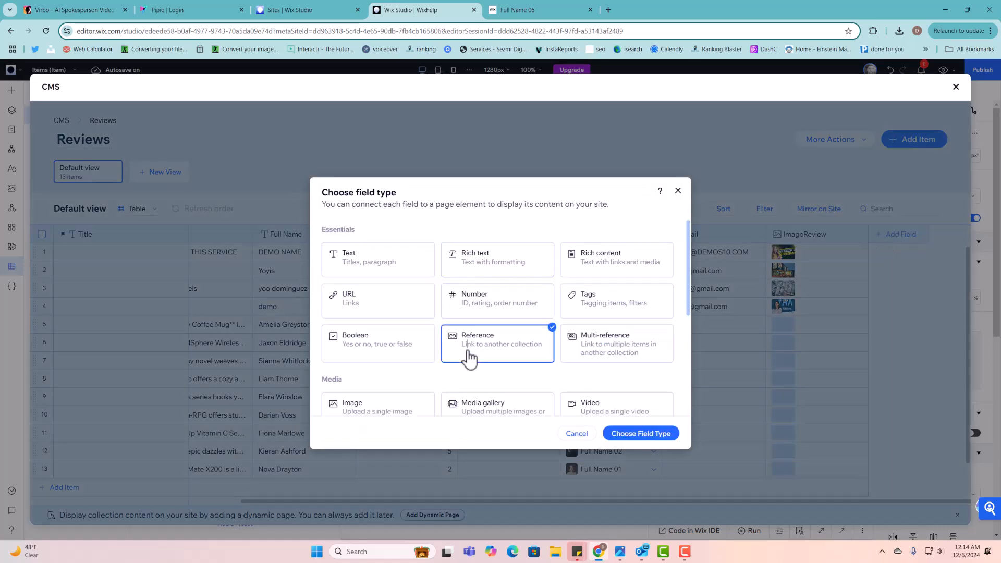
{"action": "left_click", "coordinate": [624, 435]}
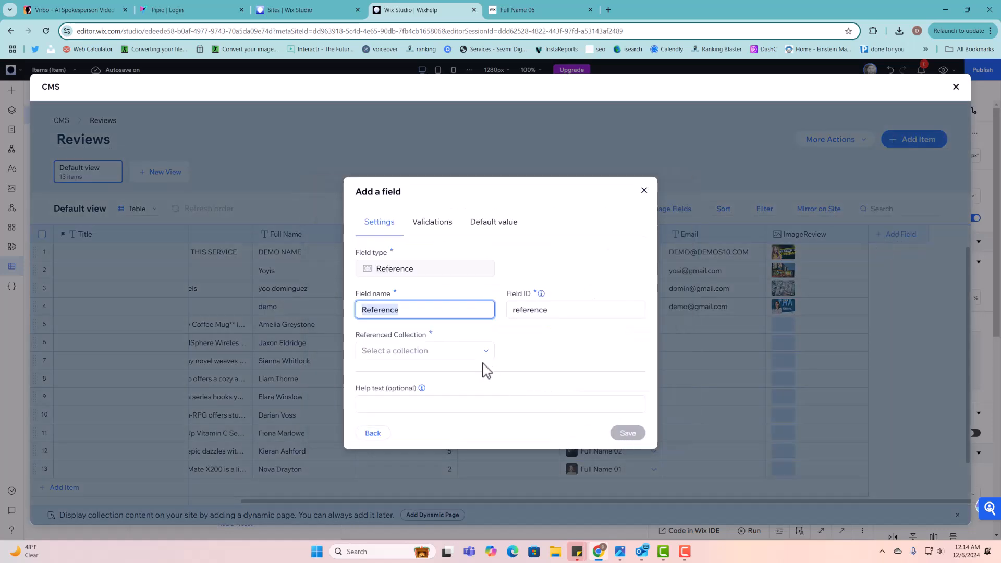
{"action": "type", "text": "Items Co"}
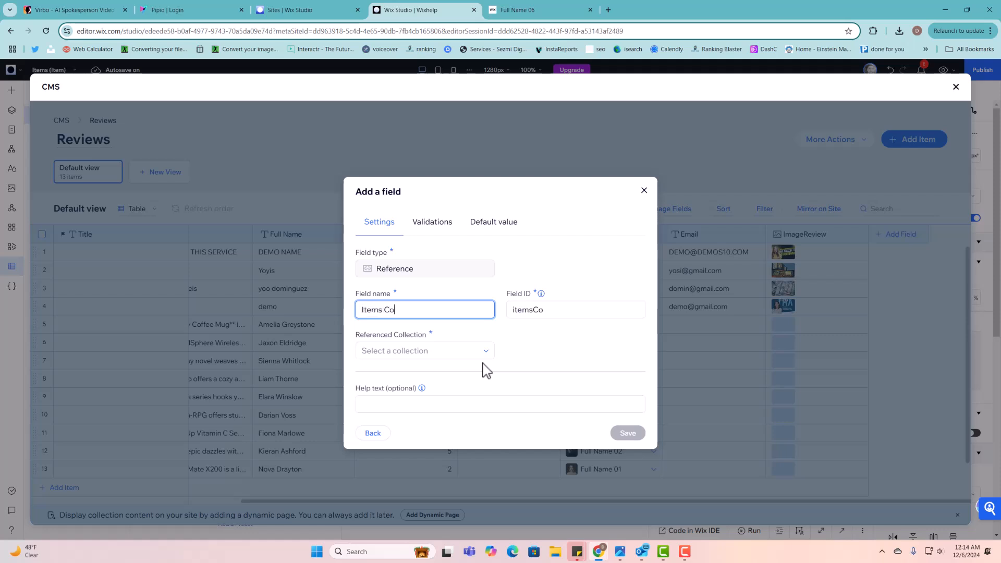
{"action": "type", "text": "llection"}
{"action": "left_click", "coordinate": [461, 350]}
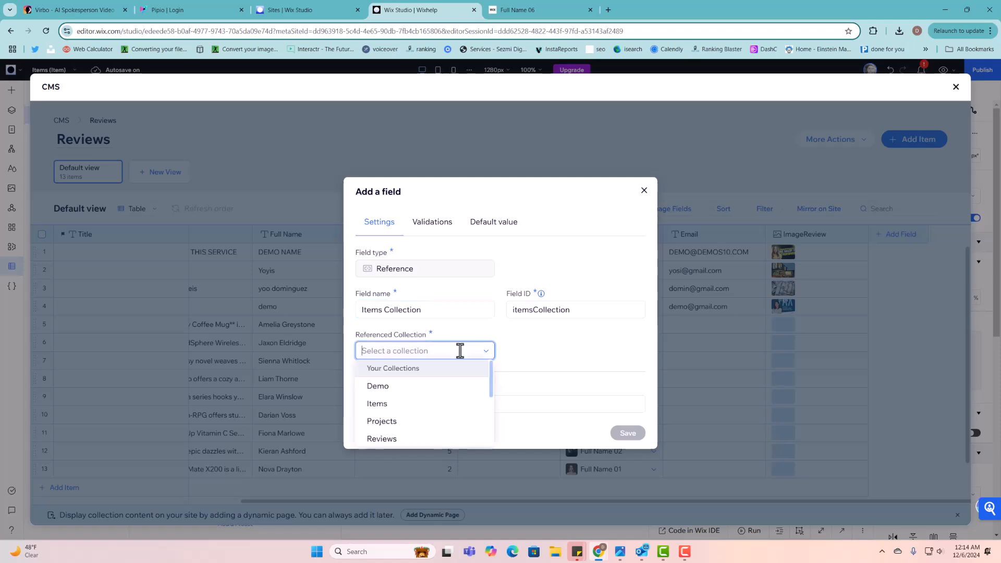
{"action": "left_click", "coordinate": [404, 407]}
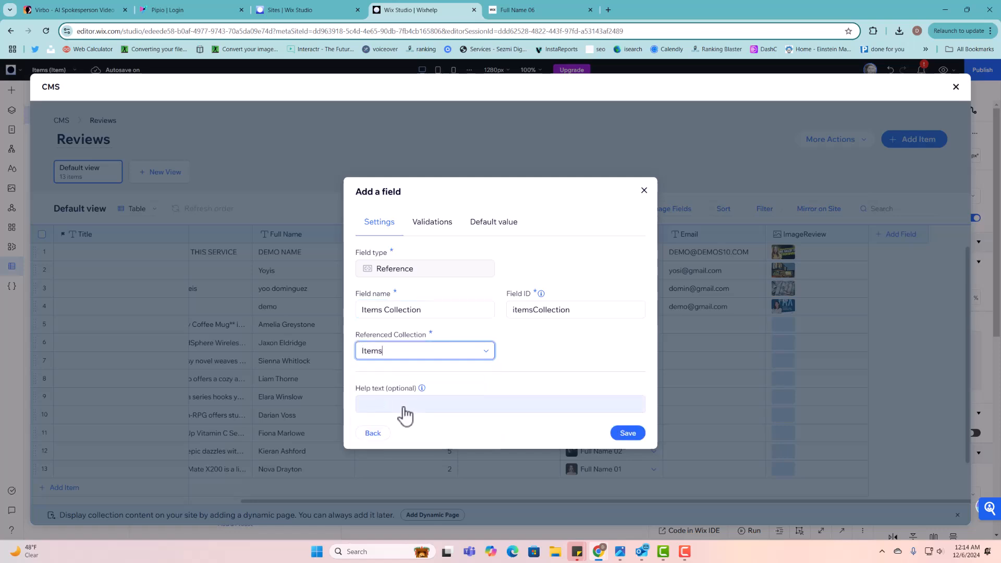
{"action": "left_click", "coordinate": [628, 433]}
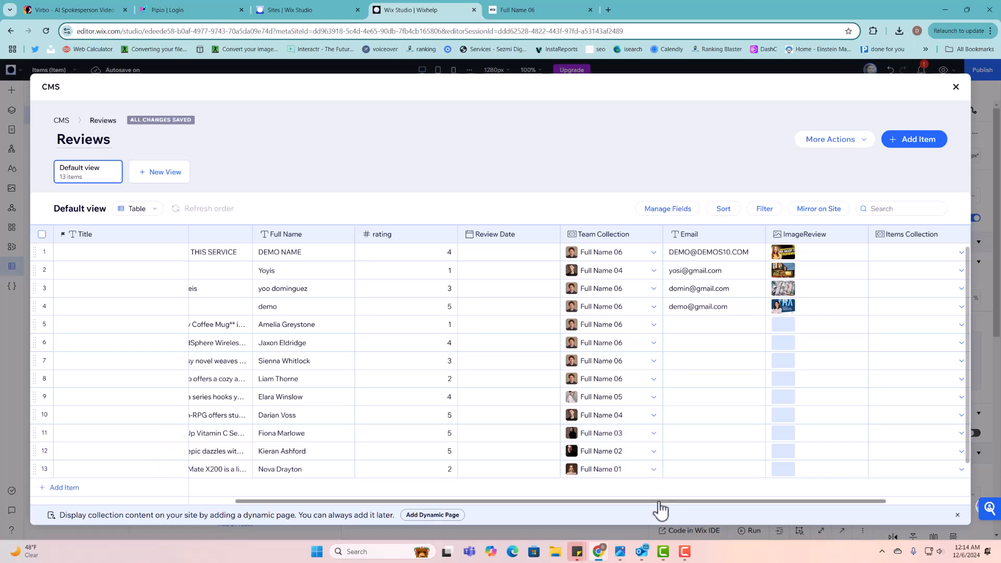
{"action": "left_click_drag", "start_coordinate": [660, 502], "coordinate": [819, 502]}
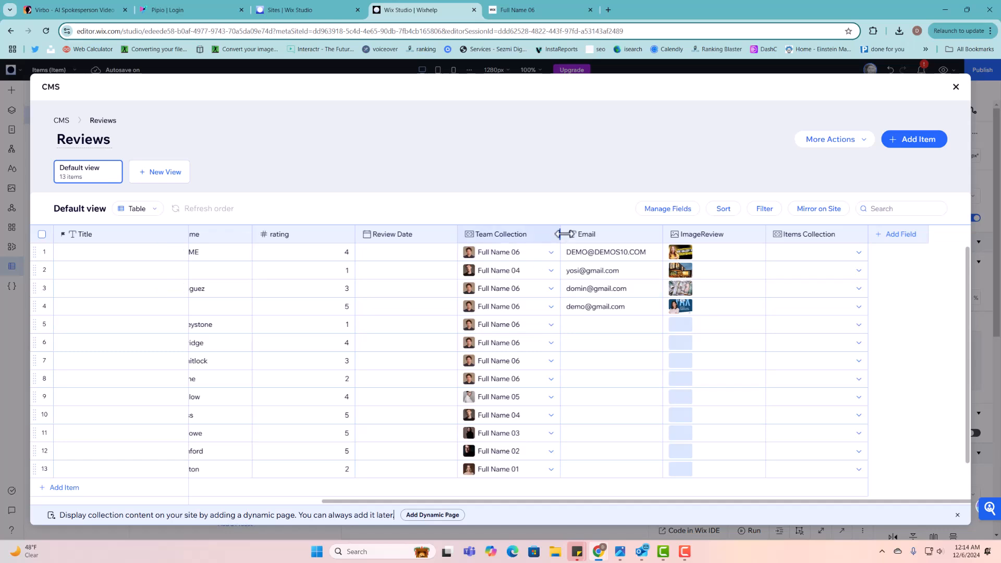
{"action": "left_click_drag", "start_coordinate": [559, 234], "coordinate": [505, 234]}
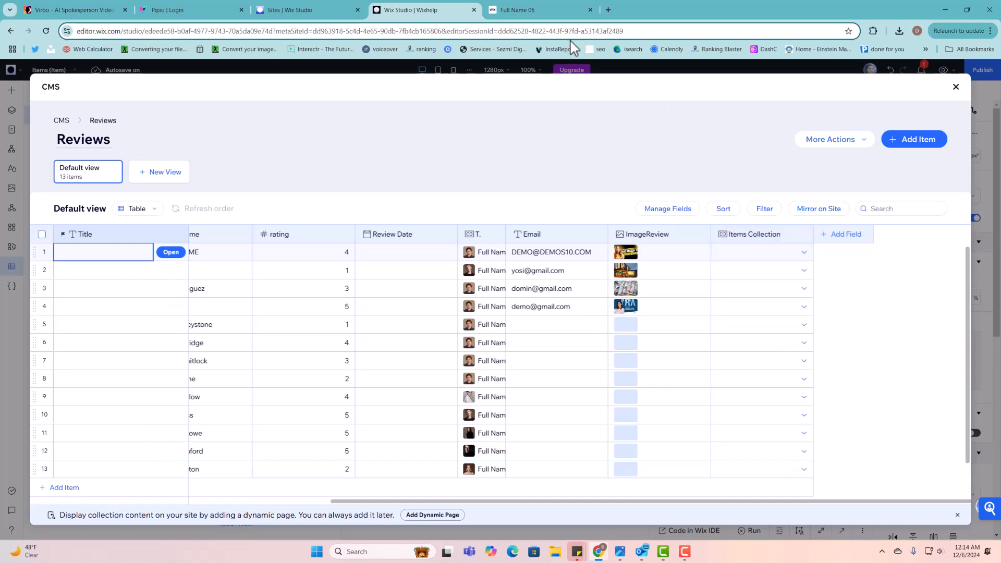
{"action": "left_click", "coordinate": [530, 11]}
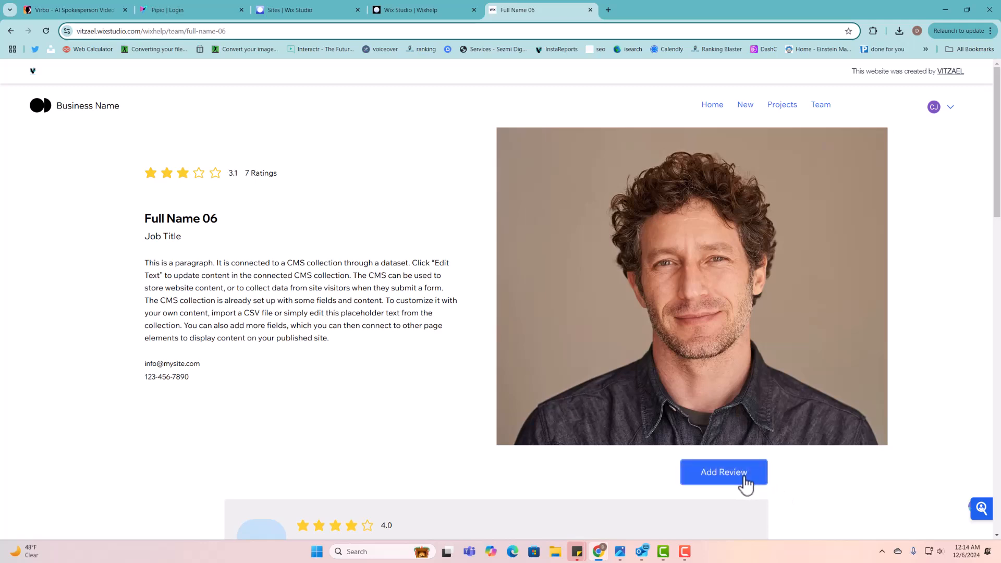
{"action": "left_click", "coordinate": [429, 16]}
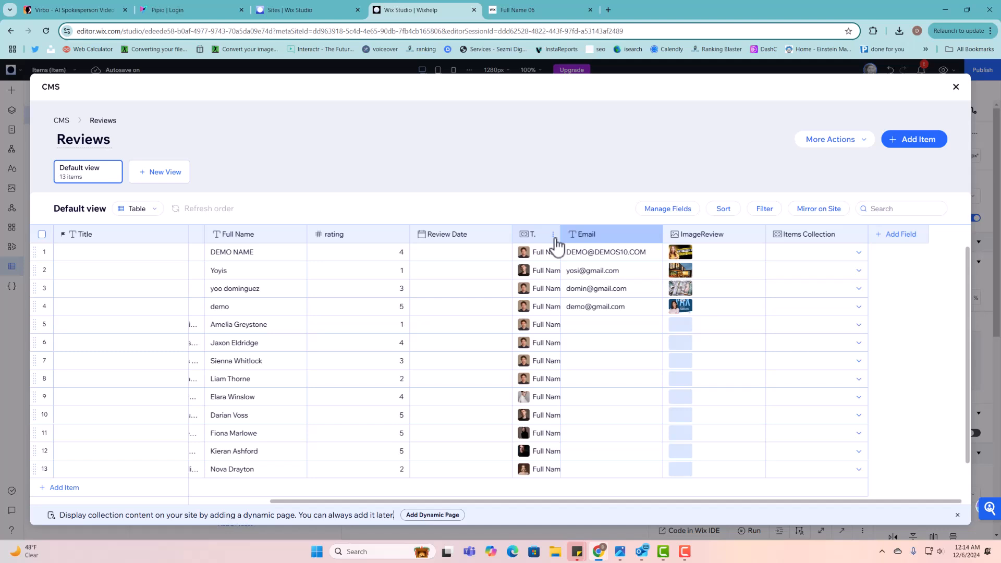
{"action": "left_click", "coordinate": [588, 240]}
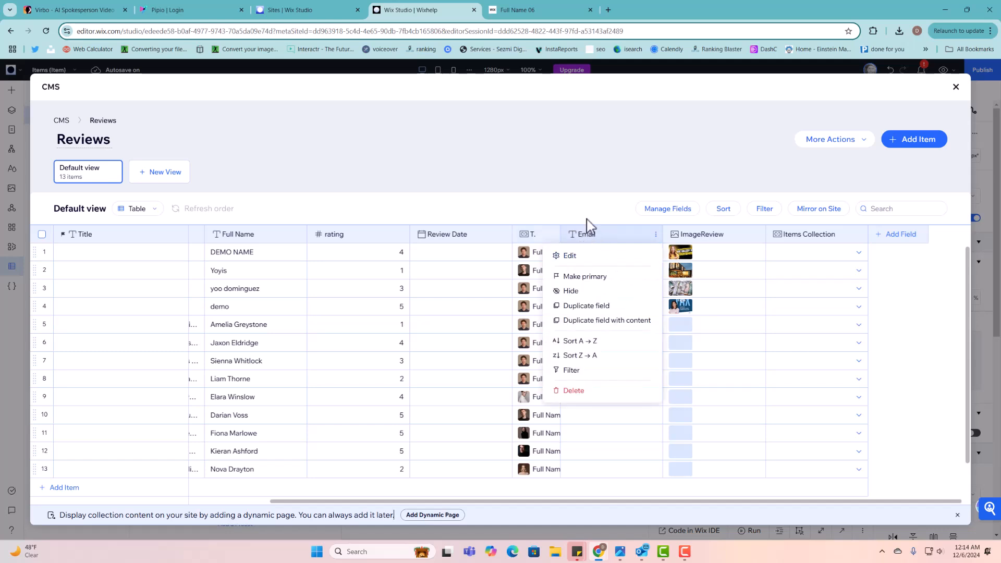
{"action": "left_click", "coordinate": [592, 224]}
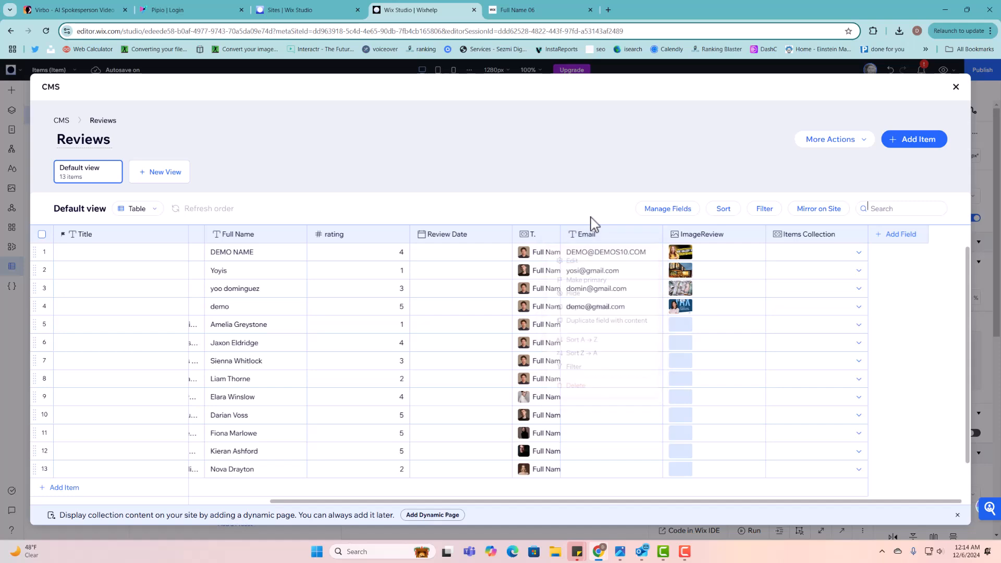
{"action": "left_click", "coordinate": [927, 235]}
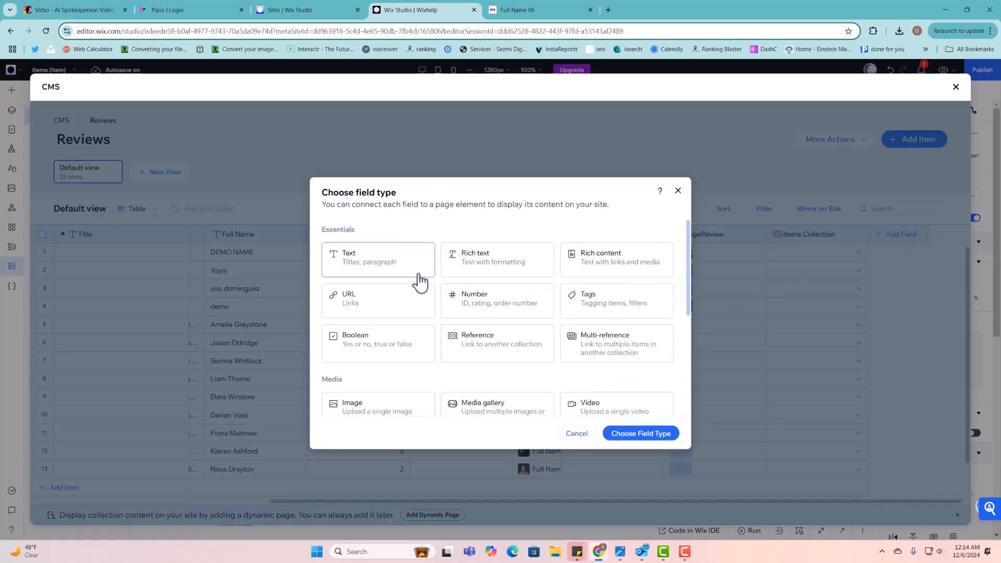
{"action": "left_click", "coordinate": [375, 277]}
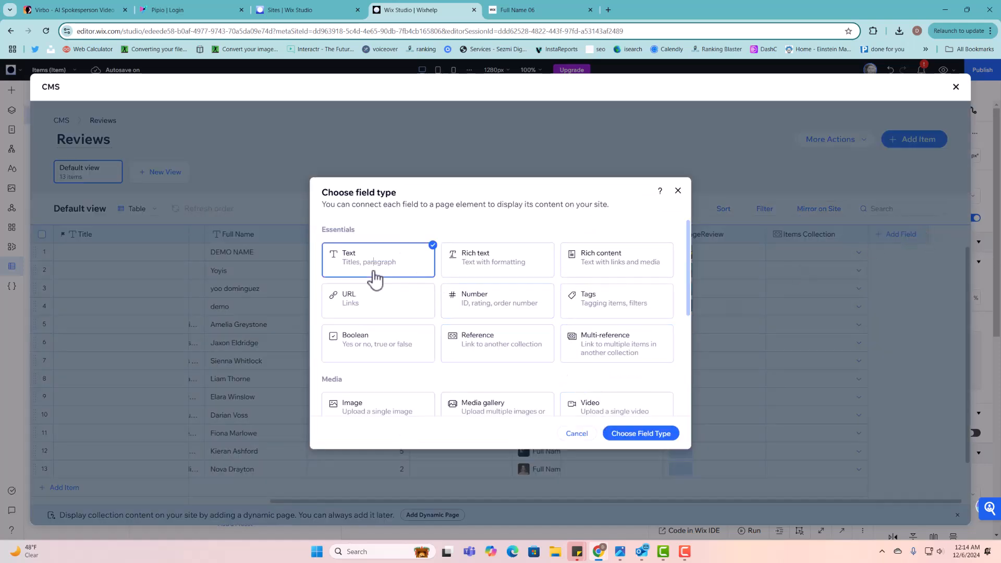
{"action": "left_click", "coordinate": [620, 437]}
{"action": "type", "text": "Email"}
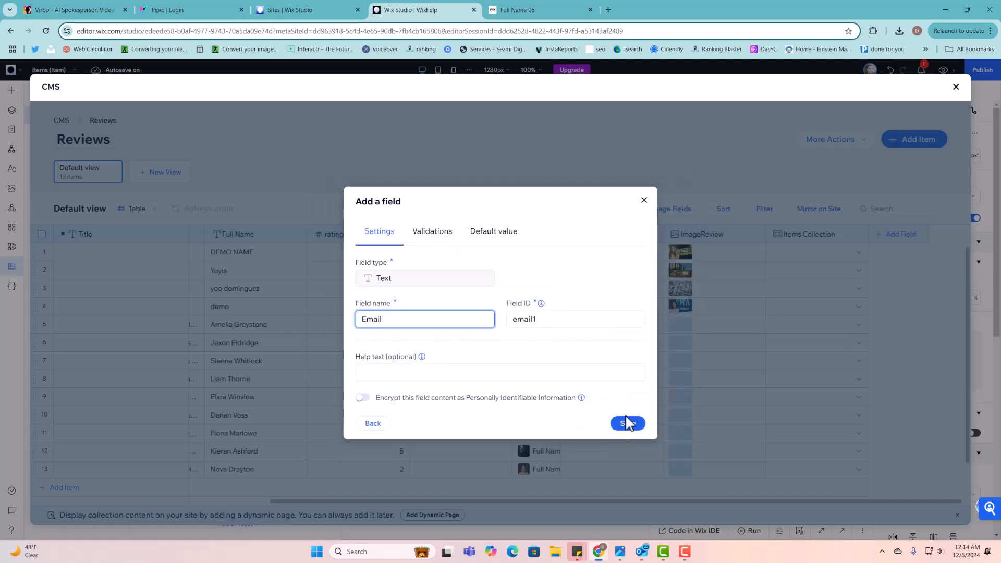
{"action": "left_click", "coordinate": [643, 201]}
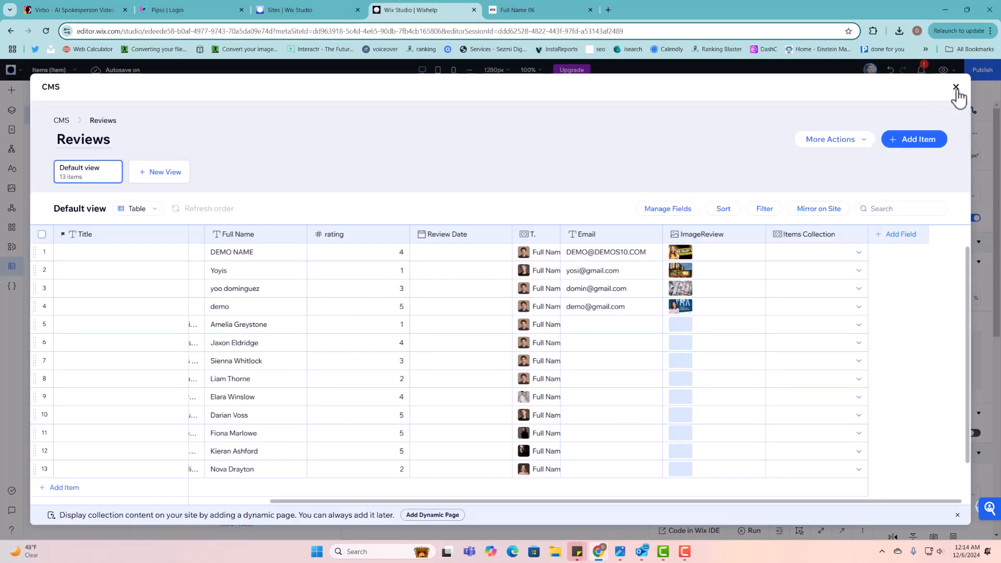
- Close the Reviews collection manager, reopen the CMS collections list, then close it again
{"action": "left_click", "coordinate": [957, 88]}
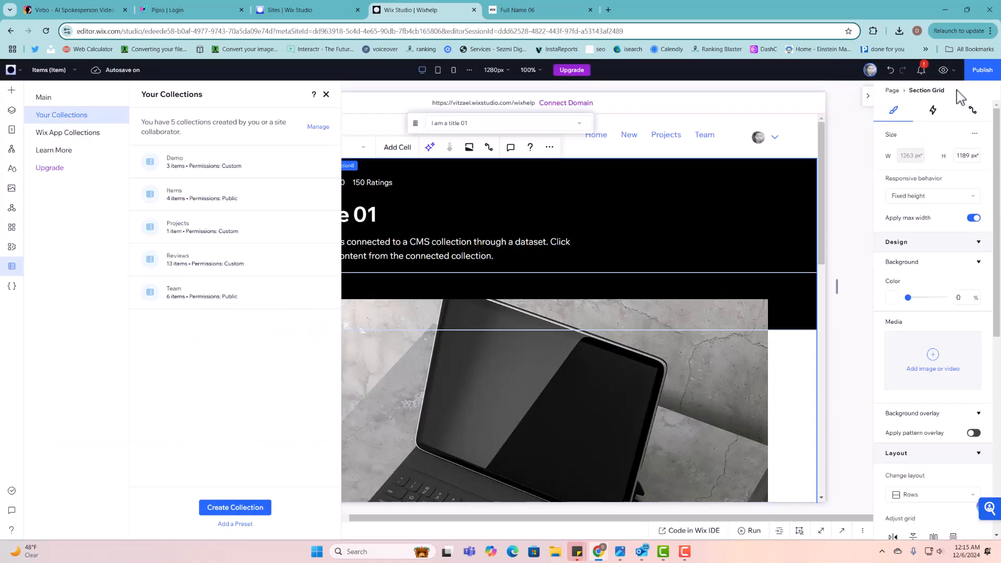
{"action": "left_click", "coordinate": [326, 94]}
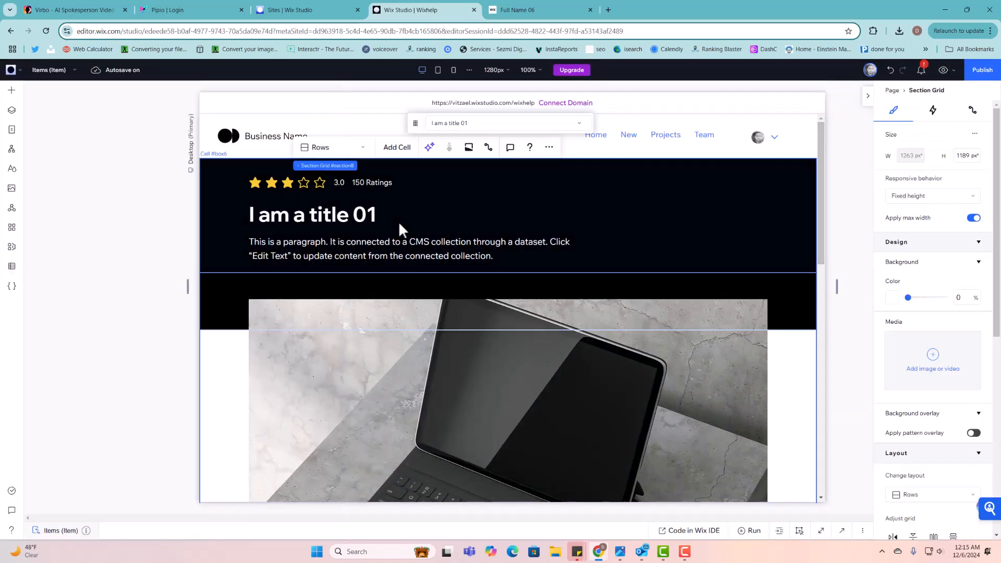
{"action": "left_click", "coordinate": [12, 268]}
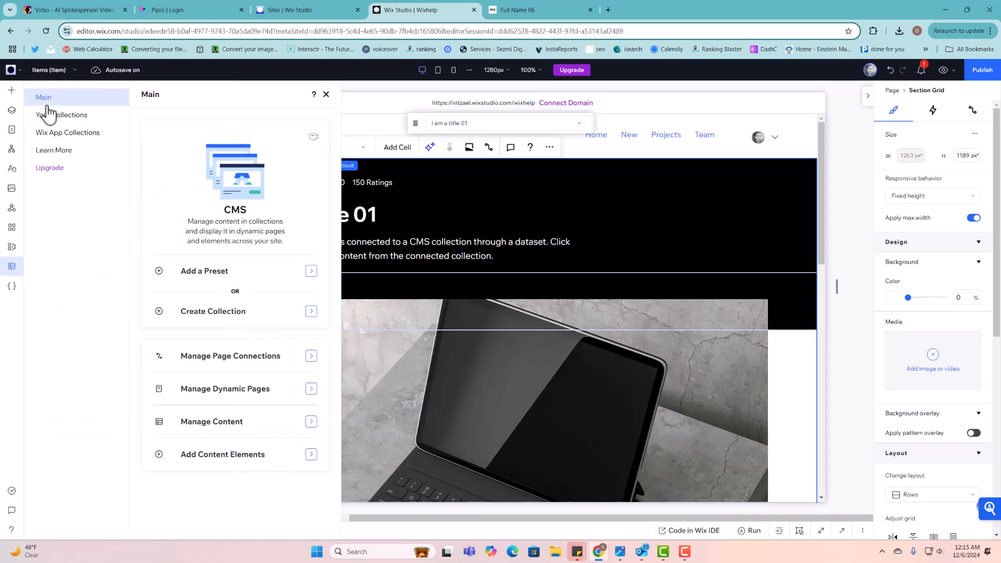
{"action": "left_click", "coordinate": [62, 116]}
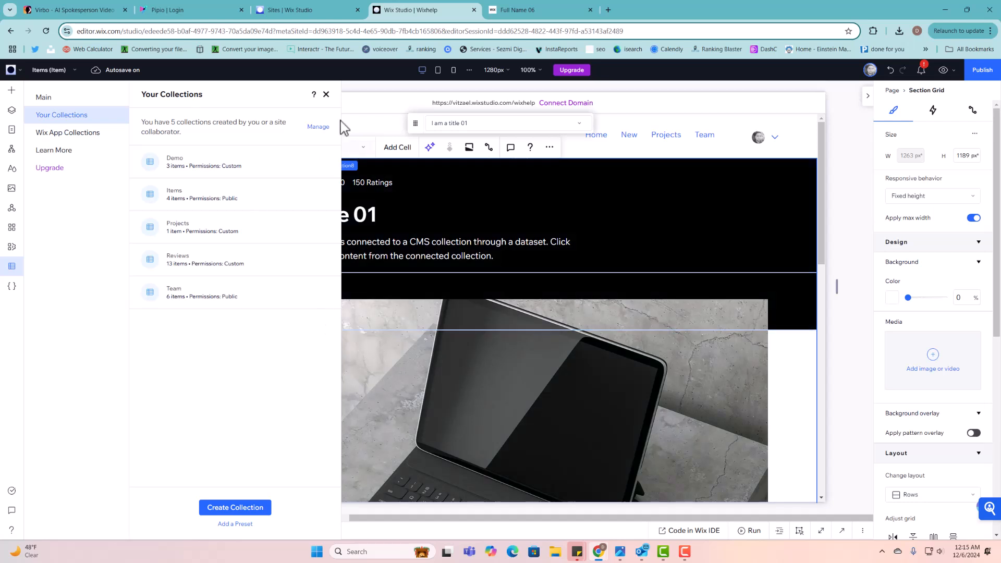
{"action": "left_click", "coordinate": [327, 95]}
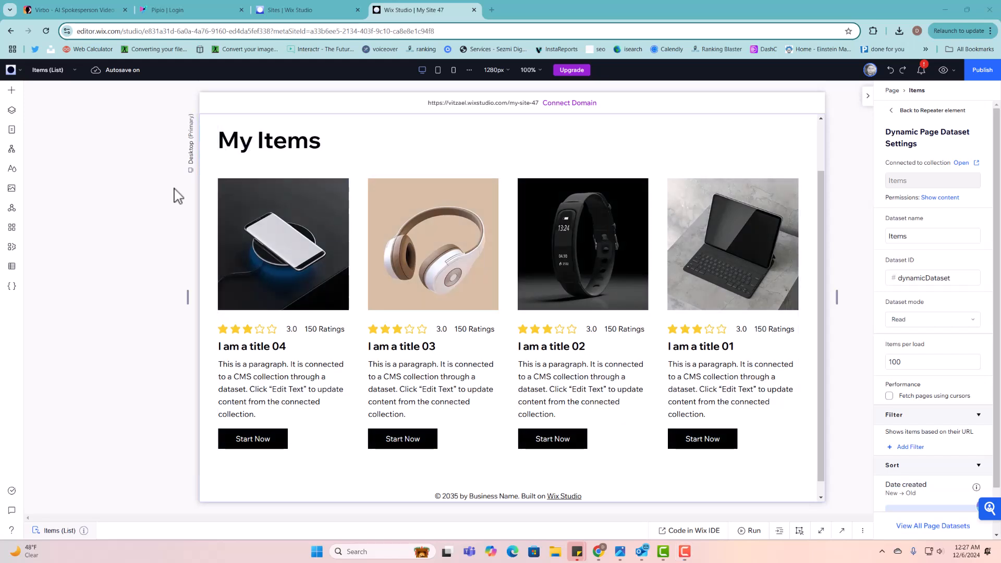
- Go to the Items (List) page code and bring up its empty bottom code editor
{"action": "scroll", "coordinate": [248, 262], "scroll_direction": "up", "scroll_amount": 1}
{"action": "scroll", "coordinate": [317, 272], "scroll_direction": "down", "scroll_amount": 2}
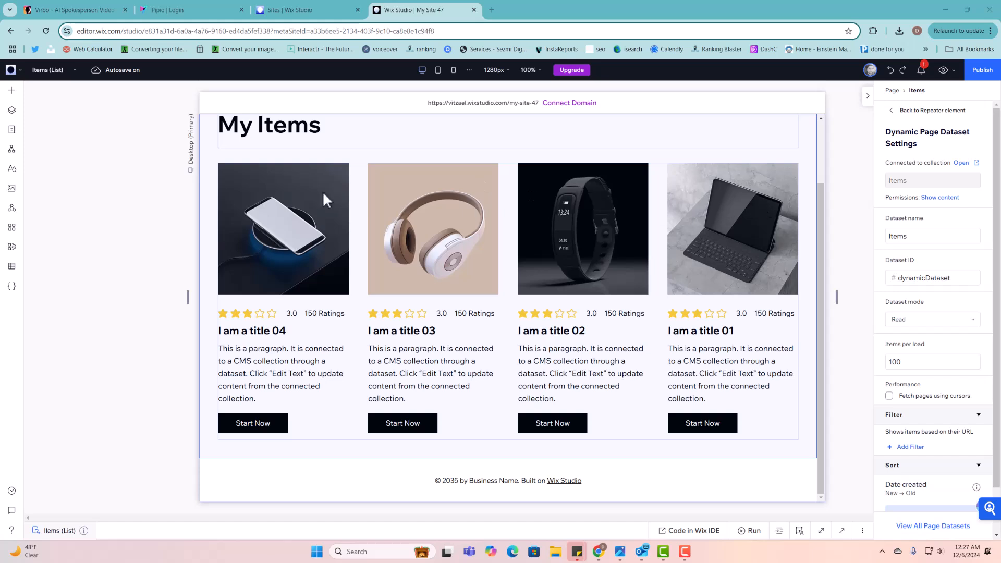
{"action": "left_click", "coordinate": [11, 129]}
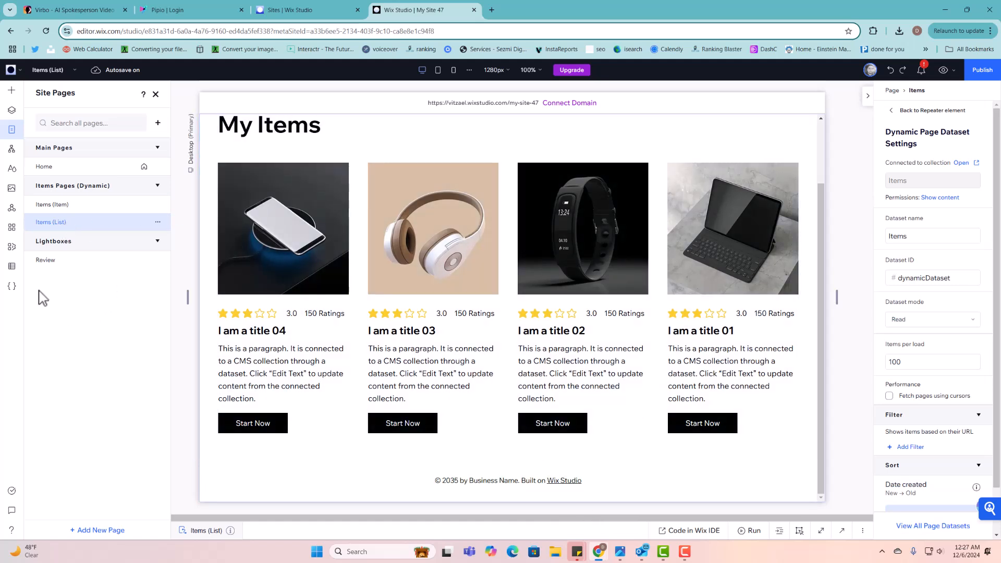
{"action": "left_click", "coordinate": [12, 286]}
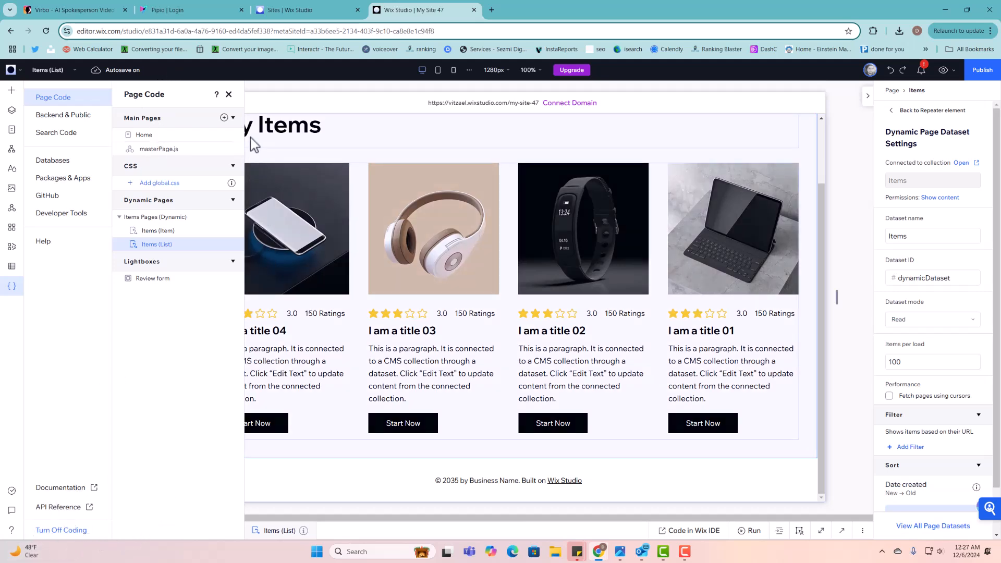
{"action": "left_click", "coordinate": [228, 94]}
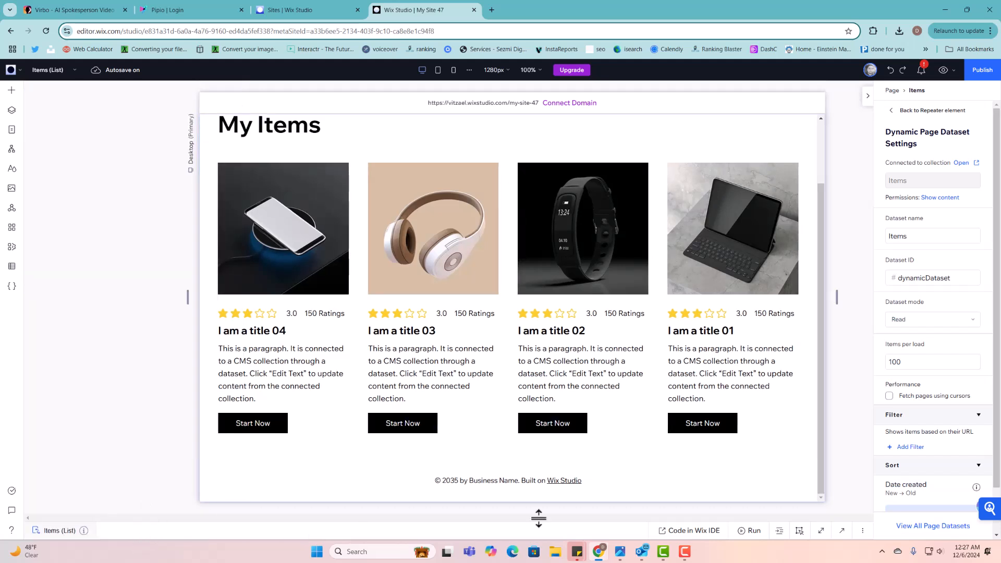
{"action": "left_click", "coordinate": [843, 531]}
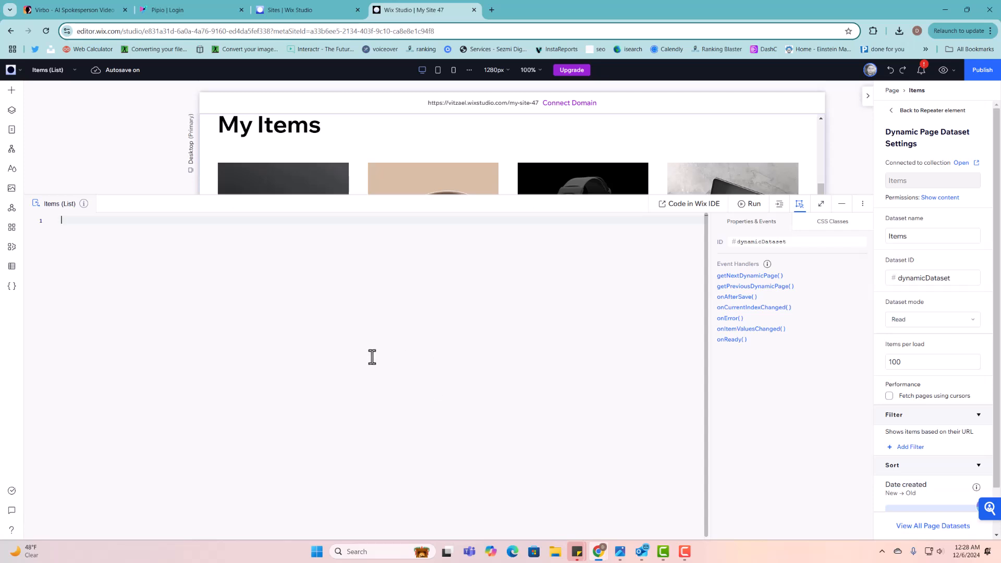
- Paste the wixData ratings-averaging code, inspect the repeater, and show the Items dataset settings
{"action": "type", "text": "import wixData from 'wix-data';  $w.onReady(function () {     // Ensure the dataset is ready     $w(\"#dynamicDataset\").onReady(() => { // Update the dataset ID if necessary         // Iterate through each item in the repeater         $w(\"#repeaterTeam\").forEachItem(($item, itemData, index) => {             const teamMemberId = itemData._id; // Ensure '_id' corresponds to the primary field in the new Team collection              // Query the 'Reviews' collection for reviews related to this team member             wixData.query('Reviews') // No change if 'Reviews' remains the same                 .eq('teamCollection', teamMemberId) // Ensure 'teamCollection' matches the field referencing the new Team collection                 .find()                 .then((results) => {                     let totalRating = 0;                      // Calculate the total rating                     results.items.forEach(review => {                         totalRating += review.rating; // Ensure 'rating' field exists in 'Reviews'                     });                      // Calculate the average rating                     const averageRating = results.items.length > 0 ? totalRating / results.items.length : 0;                      // Update the rating display for this specific repeater item                     $item(\"#ratingPerformance\").rating = averageRating; // No change if element IDs are the same                     $item(\"#ratingPerformance\").numRatings = results.items.length;                 })                 .catch((err) => {                     console.error('Error fetching reviews: ', err);                 });         });     }); });"}
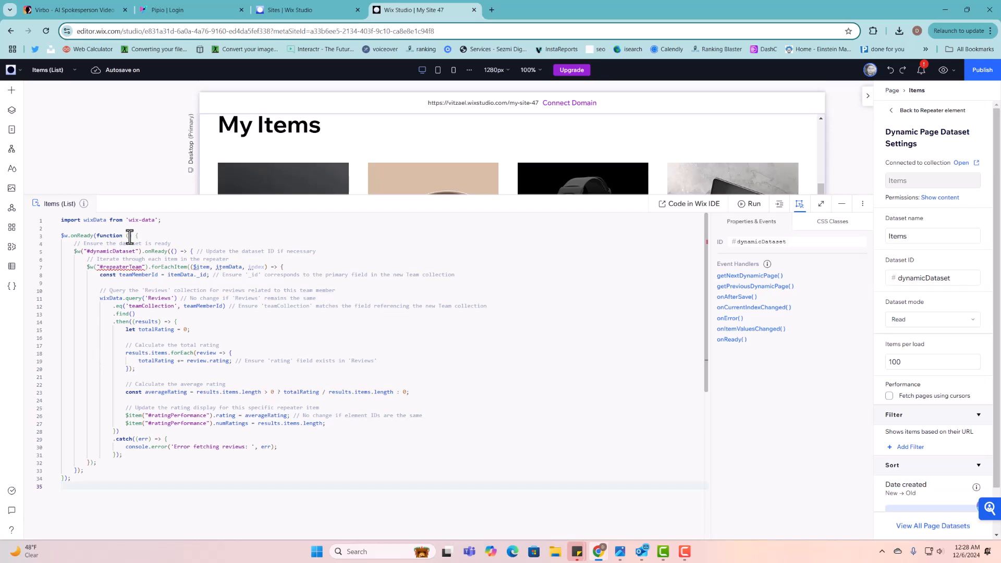
{"action": "left_click_drag", "start_coordinate": [161, 195], "coordinate": [169, 289]}
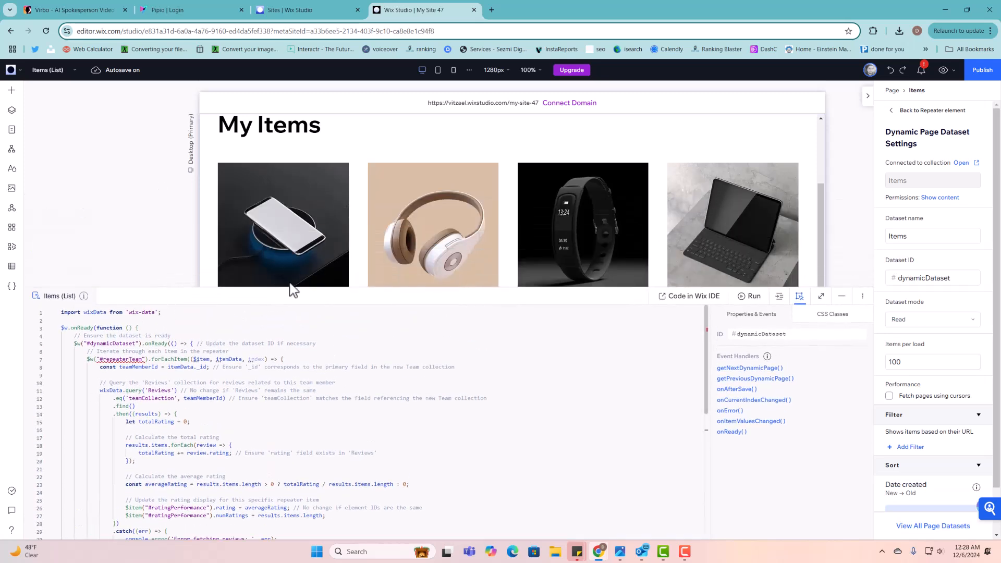
{"action": "left_click", "coordinate": [338, 213]}
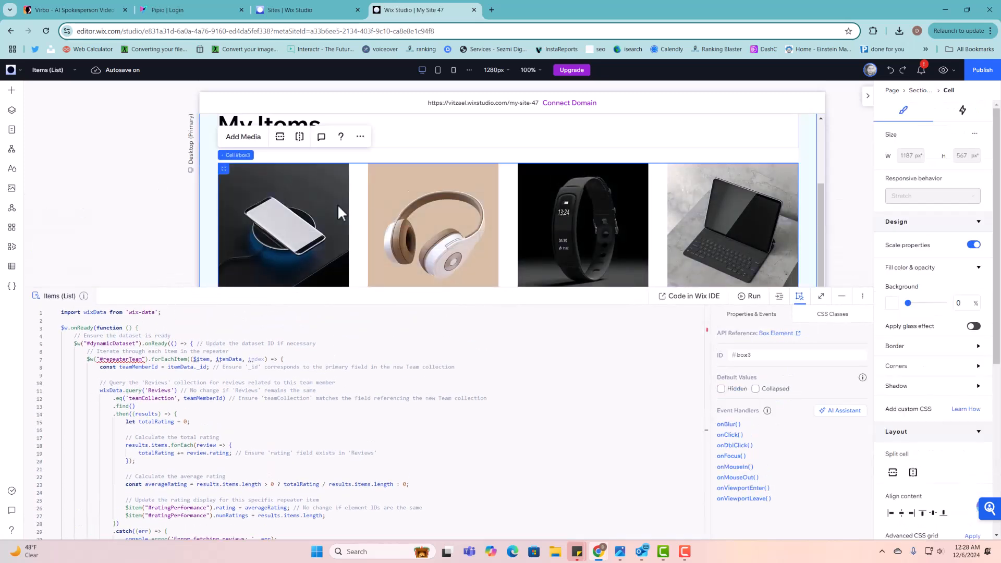
{"action": "left_click", "coordinate": [338, 206]}
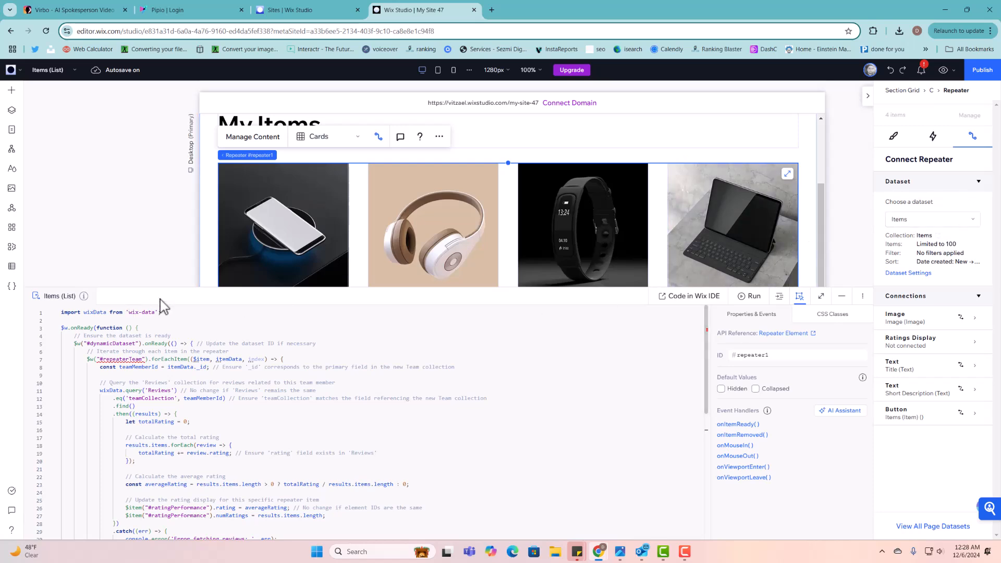
{"action": "left_click_drag", "start_coordinate": [161, 287], "coordinate": [167, 421]}
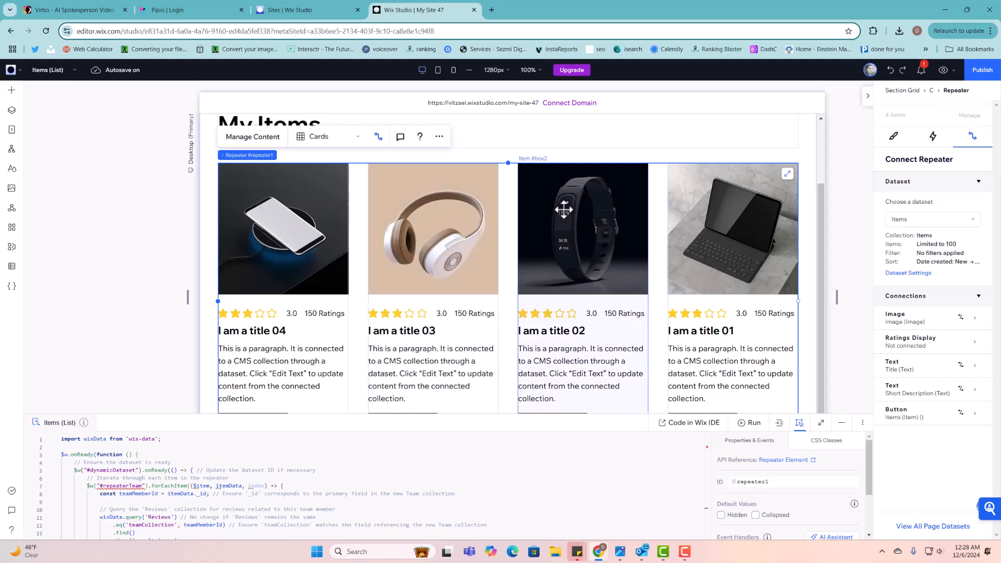
{"action": "left_click", "coordinate": [903, 274]}
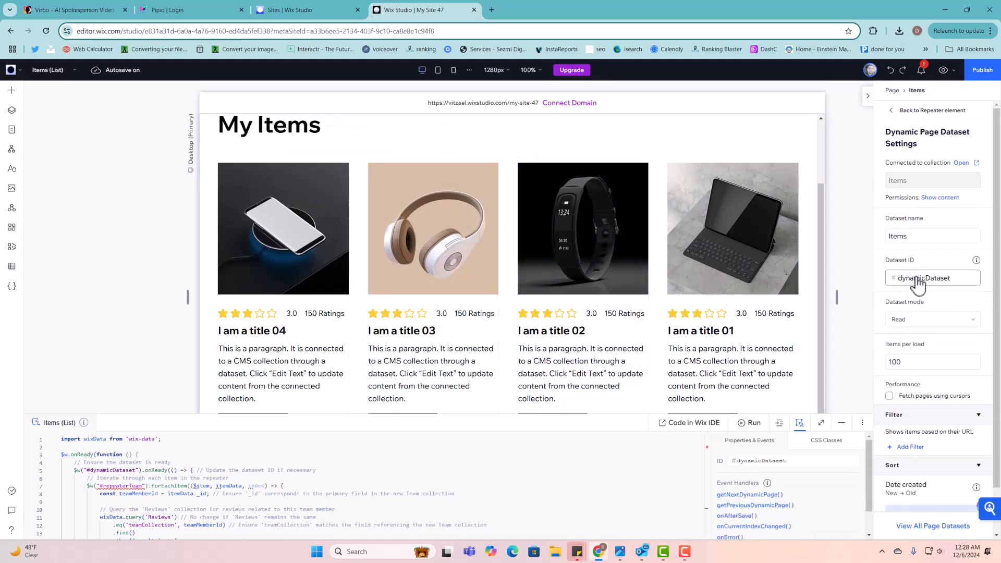
- Confirm the Items dataset ID dynamicDataset matches #dynamicDataset in the code
{"action": "double_click", "coordinate": [923, 282]}
{"action": "left_click_drag", "start_coordinate": [133, 413], "coordinate": [127, 263]}
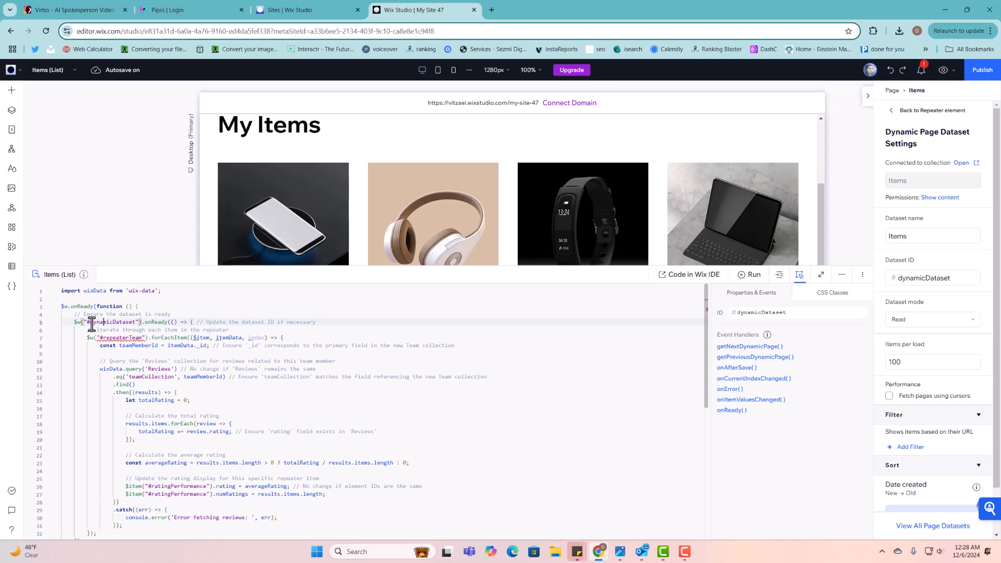
{"action": "left_click_drag", "start_coordinate": [87, 322], "coordinate": [131, 320]}
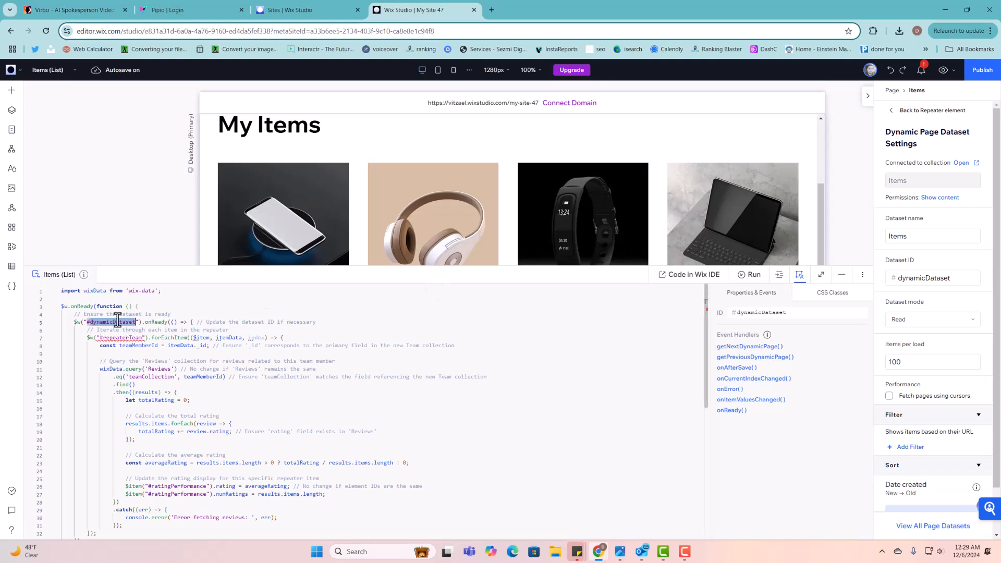
- Rename the repeater's ID from repeaterTeam to repeaterItems
{"action": "left_click", "coordinate": [233, 240]}
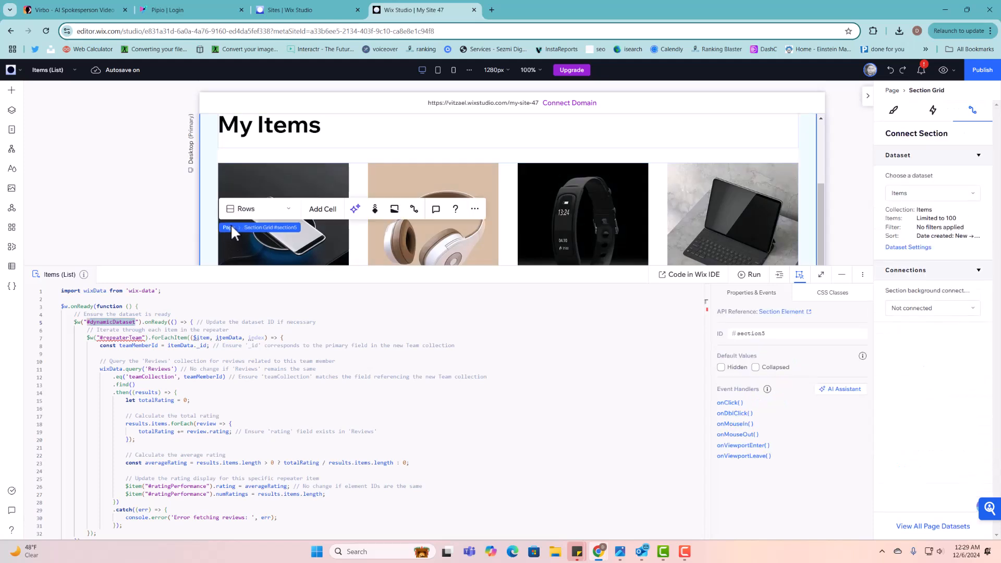
{"action": "left_click", "coordinate": [305, 243]}
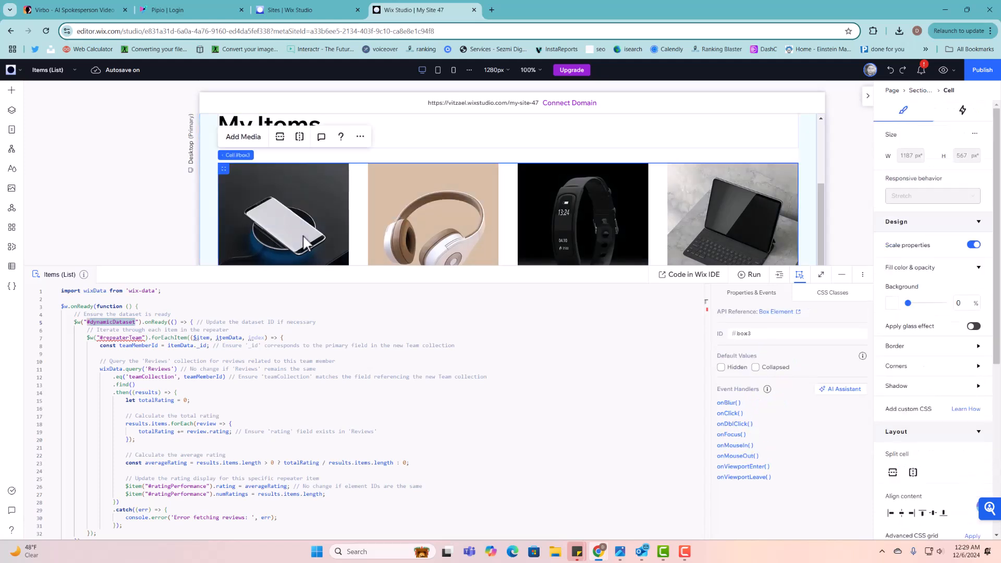
{"action": "left_click", "coordinate": [154, 338]}
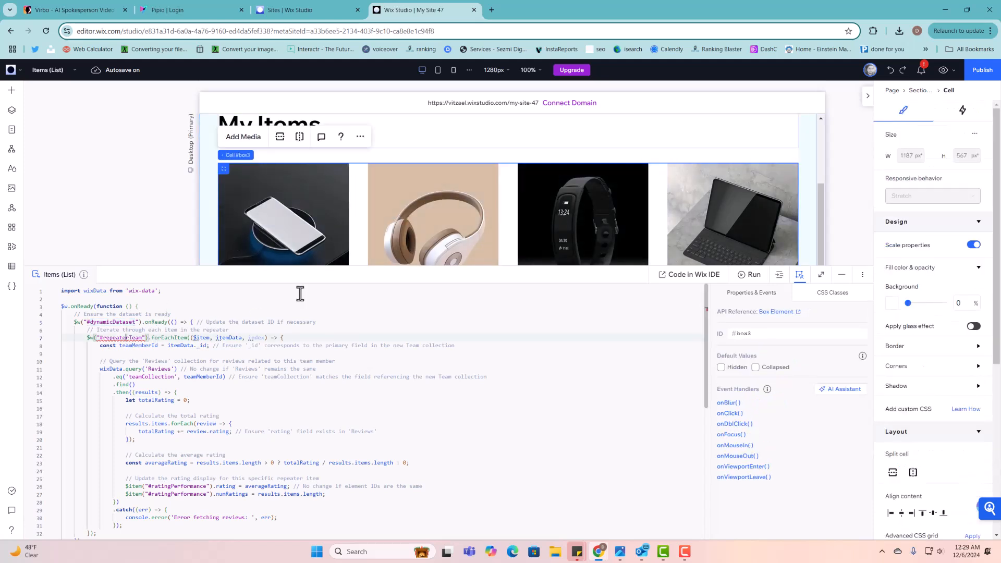
{"action": "left_click", "coordinate": [347, 177]}
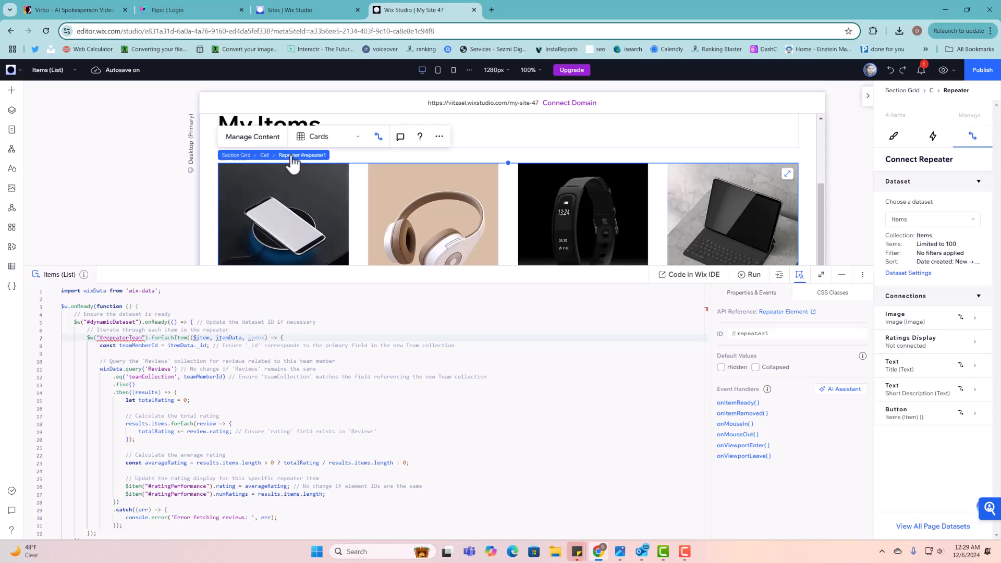
{"action": "left_click", "coordinate": [783, 334]}
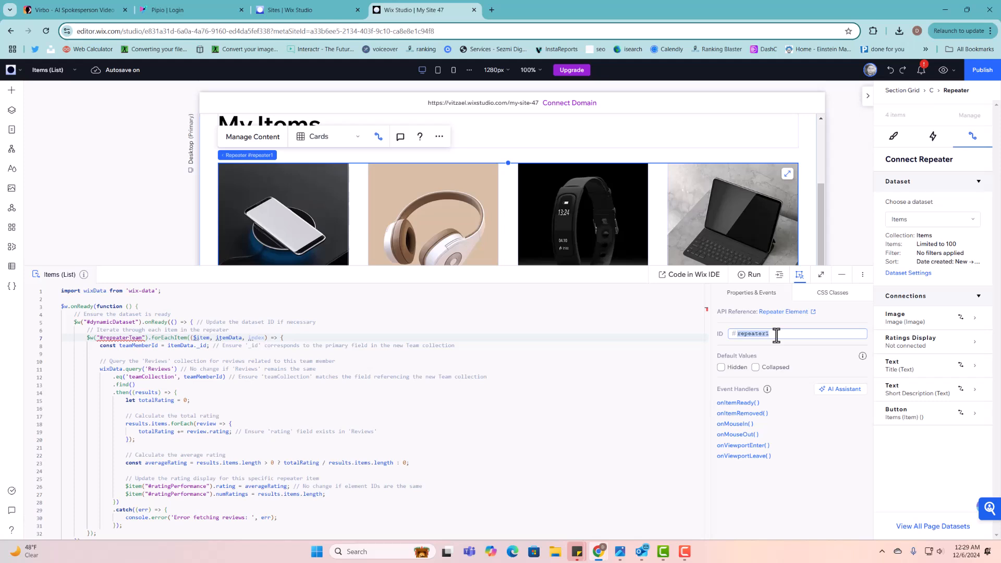
{"action": "double_click", "coordinate": [127, 339]}
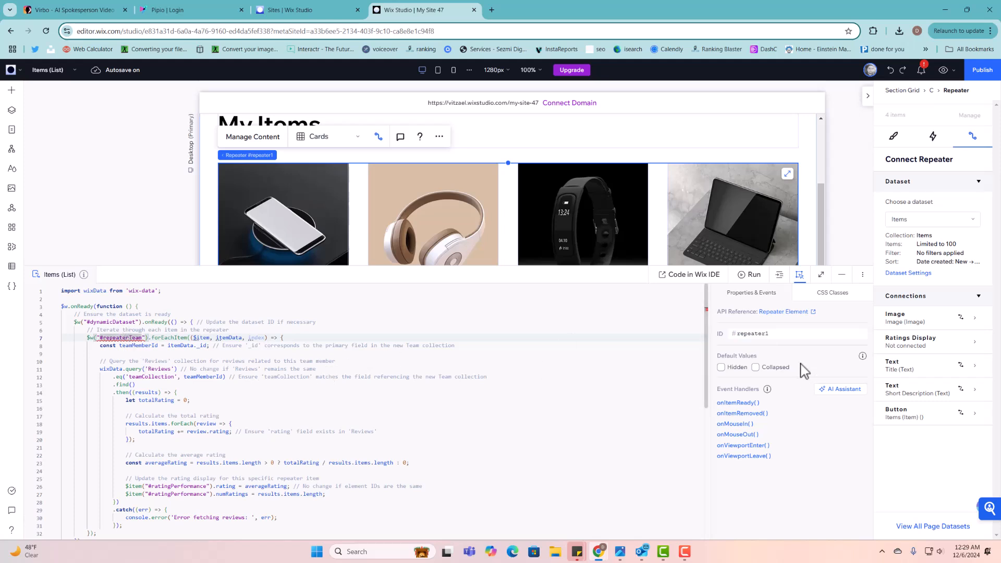
{"action": "left_click", "coordinate": [788, 334]}
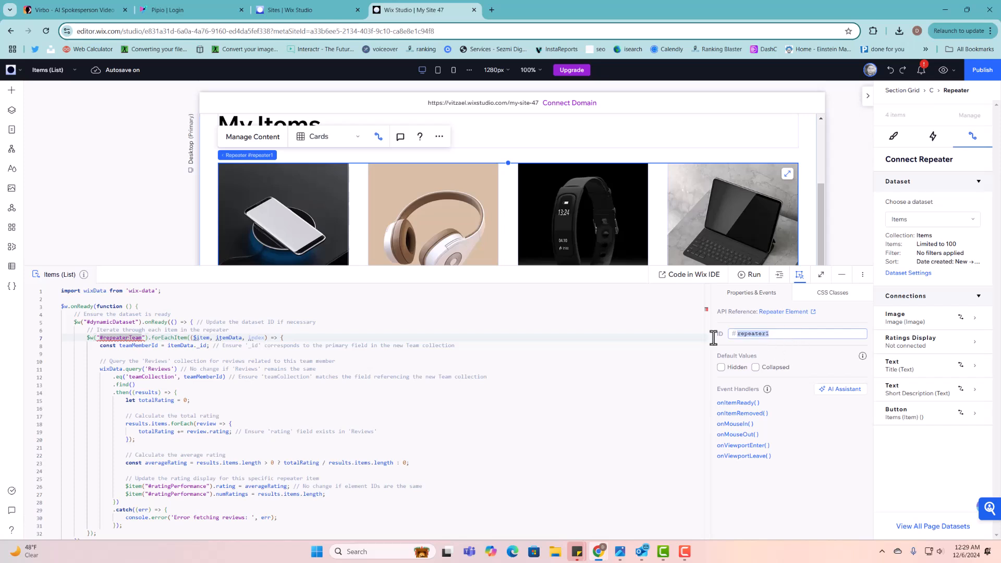
{"action": "left_click", "coordinate": [781, 333]}
{"action": "type", "text": "Items"}
{"action": "double_click", "coordinate": [752, 334]}
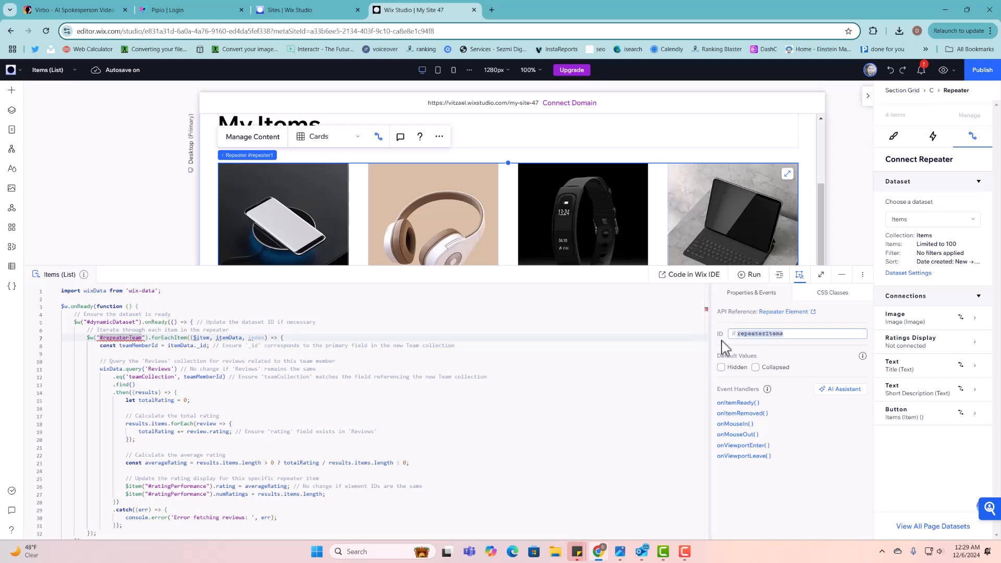
{"action": "left_click", "coordinate": [733, 347]}
- Replace #repeaterTeam on line 7 of the code with #repeaterItems
{"action": "left_click", "coordinate": [146, 345]}
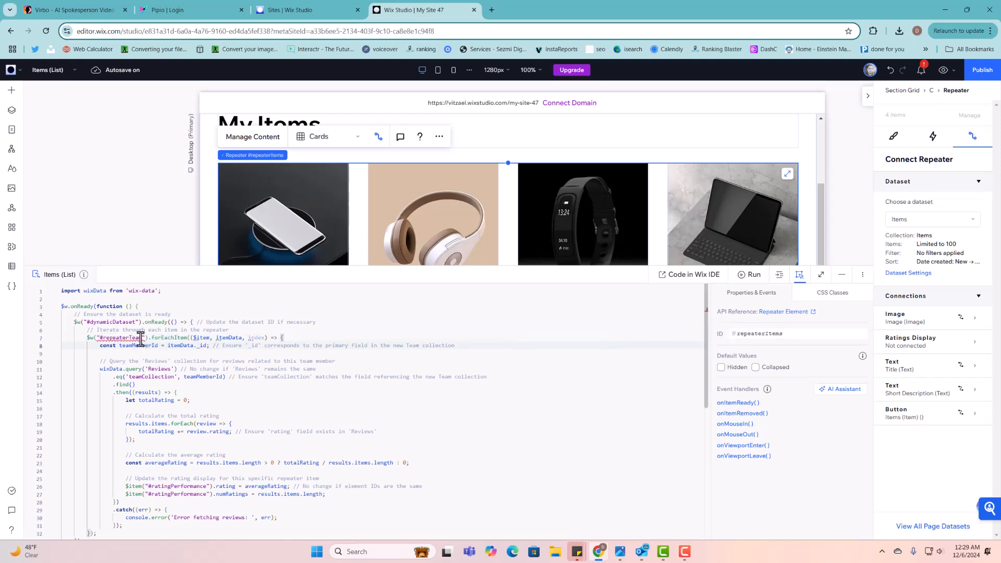
{"action": "mouse_move", "coordinate": [99, 338]}
{"action": "left_mouse_down"}
{"action": "mouse_move", "coordinate": [147, 338]}
{"action": "mouse_move", "coordinate": [107, 338]}
{"action": "left_mouse_up"}
{"action": "type", "text": "repeaterItems"}
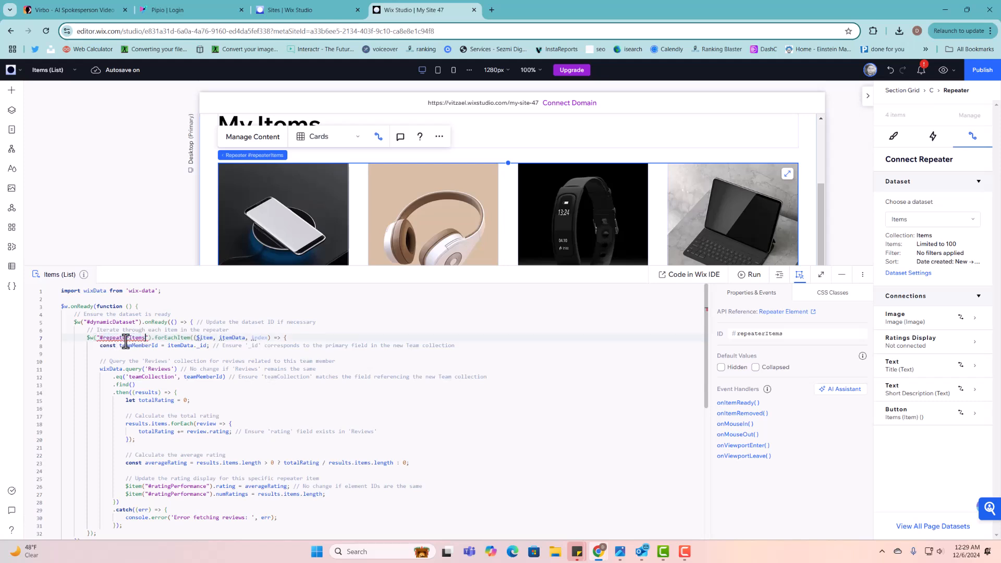
{"action": "left_click", "coordinate": [174, 345]}
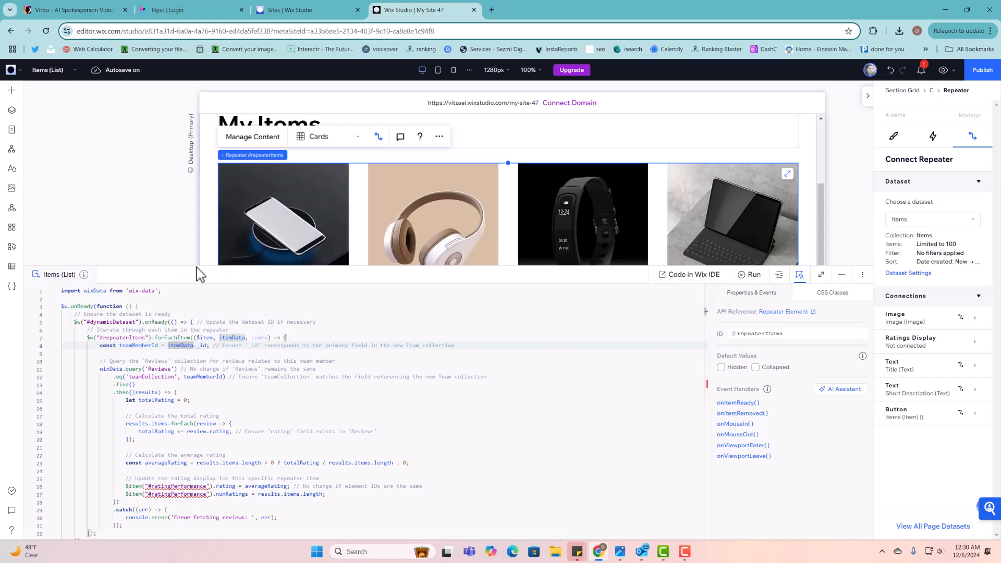
- Change the ratings display's ID to ratingPerformance to match the code
{"action": "left_click_drag", "start_coordinate": [195, 264], "coordinate": [205, 354]}
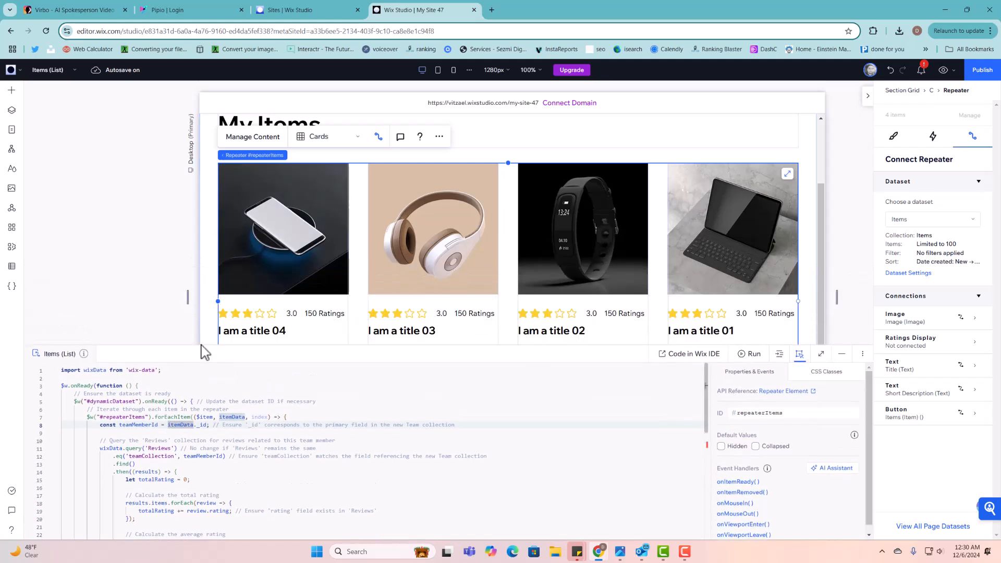
{"action": "left_click", "coordinate": [275, 315]}
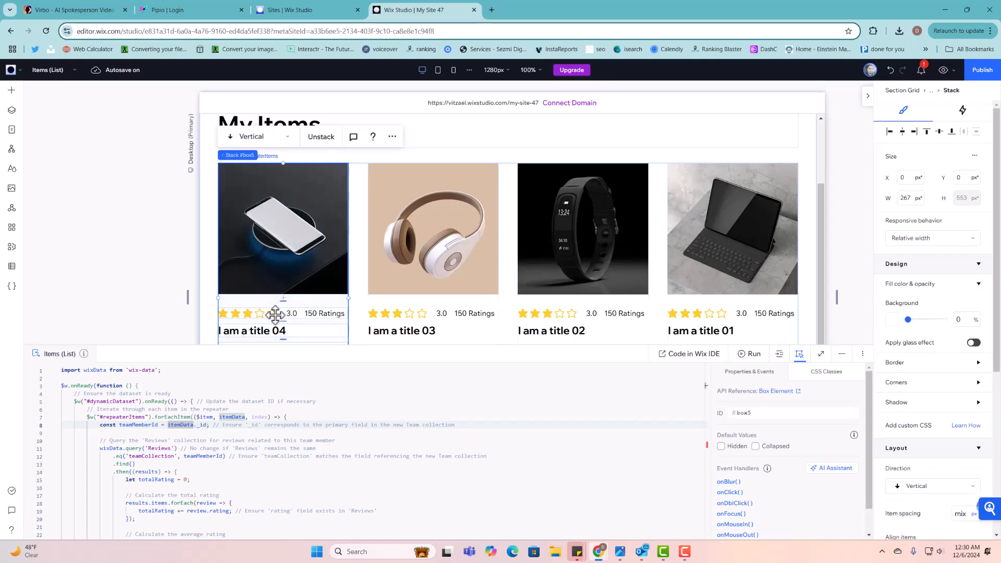
{"action": "left_click", "coordinate": [275, 315]}
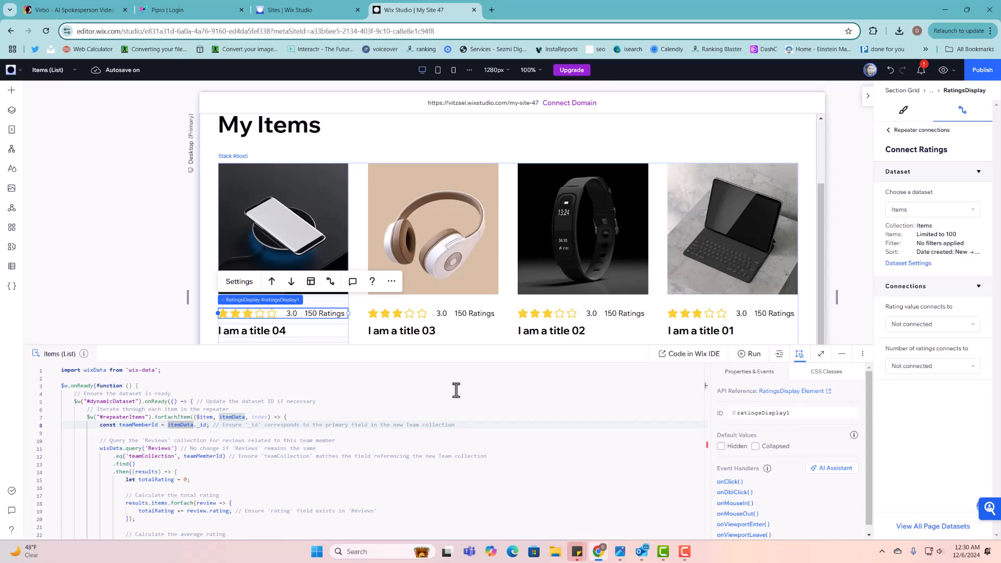
{"action": "left_click_drag", "start_coordinate": [176, 343], "coordinate": [177, 207]}
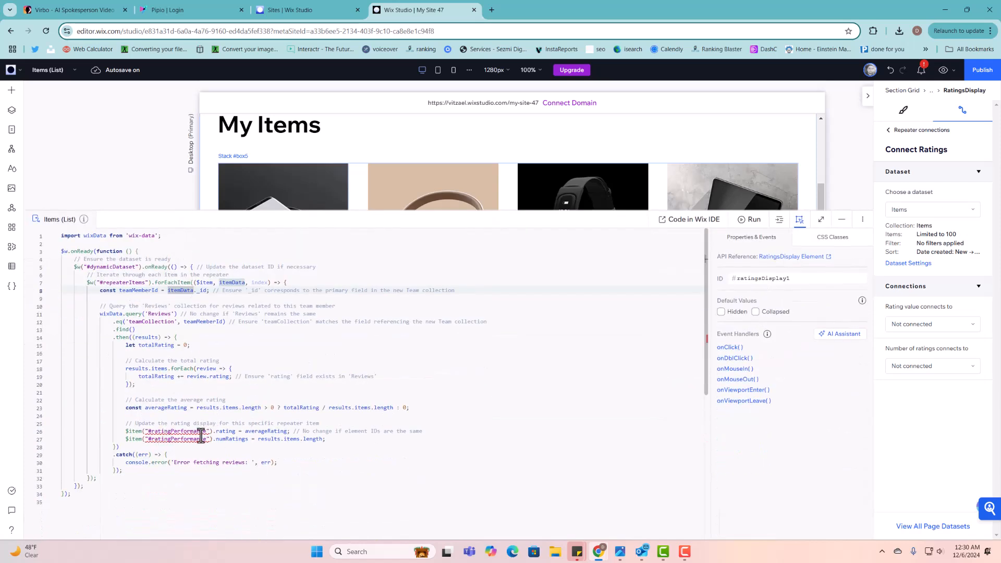
{"action": "double_click", "coordinate": [782, 279]}
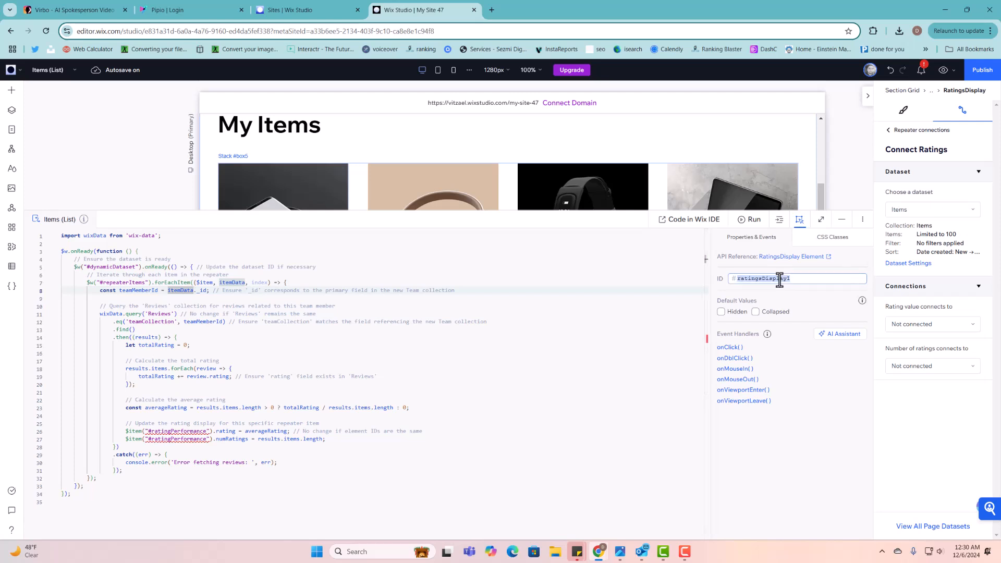
{"action": "type", "text": "ratingPerformance"}
{"action": "left_click", "coordinate": [833, 292]}
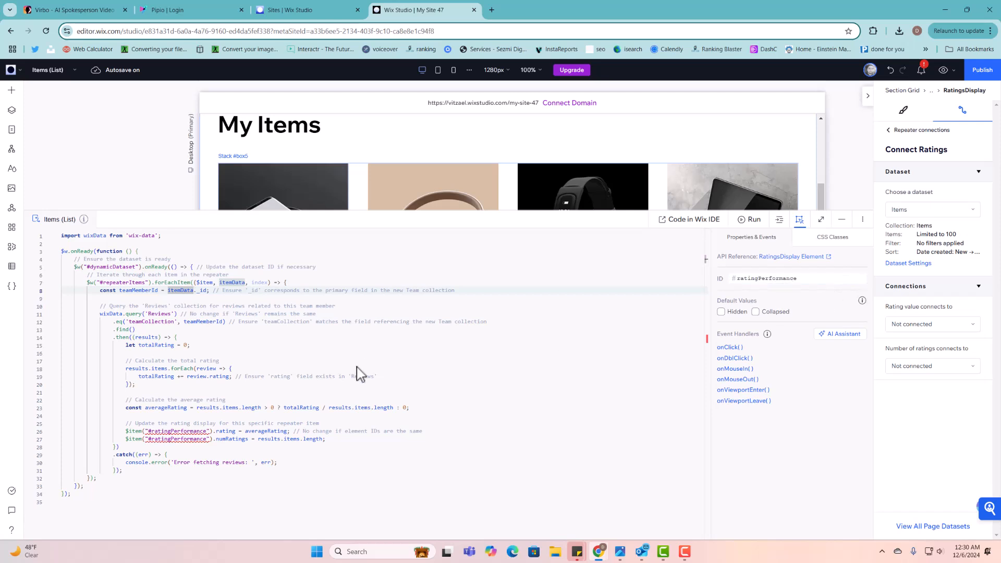
{"action": "left_click", "coordinate": [239, 453]}
{"action": "scroll", "coordinate": [238, 453], "scroll_direction": "down", "scroll_amount": 1}
{"action": "scroll", "coordinate": [210, 406], "scroll_direction": "up", "scroll_amount": 1}
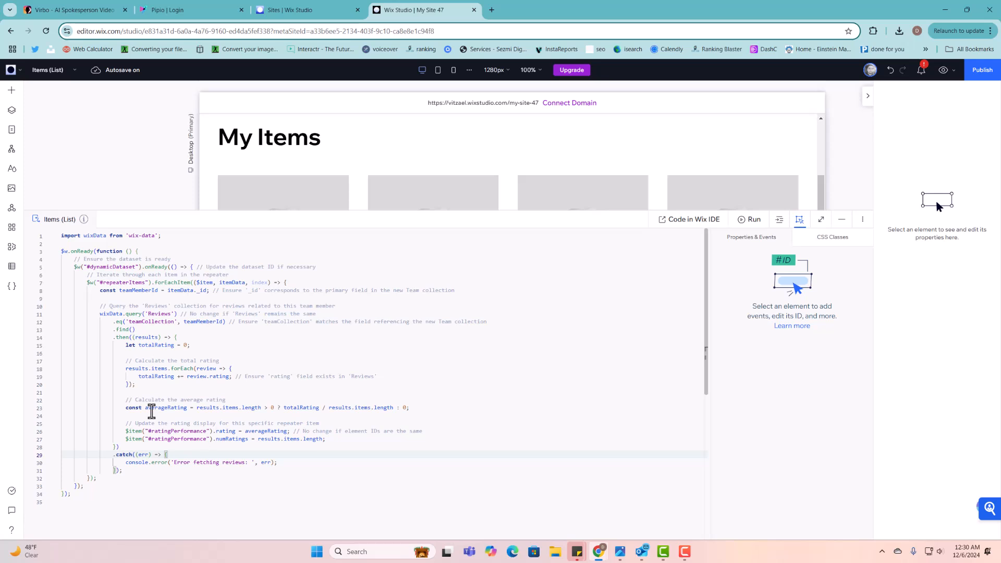
- Read the teamCollection, dataset-ID and repeater-iteration comments in the Items (List) page code
{"action": "left_click_drag", "start_coordinate": [240, 321], "coordinate": [491, 322]}
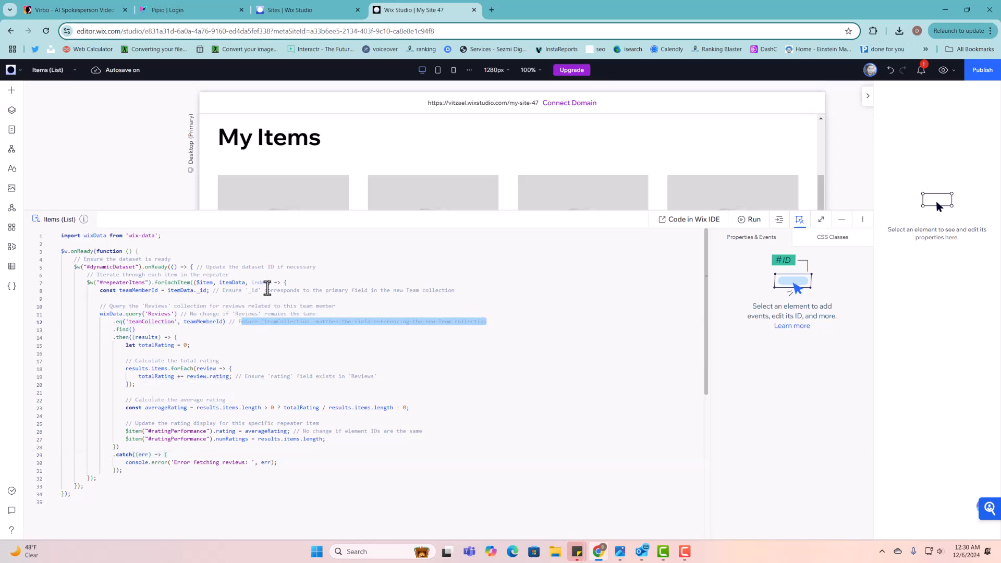
{"action": "left_click", "coordinate": [211, 268]}
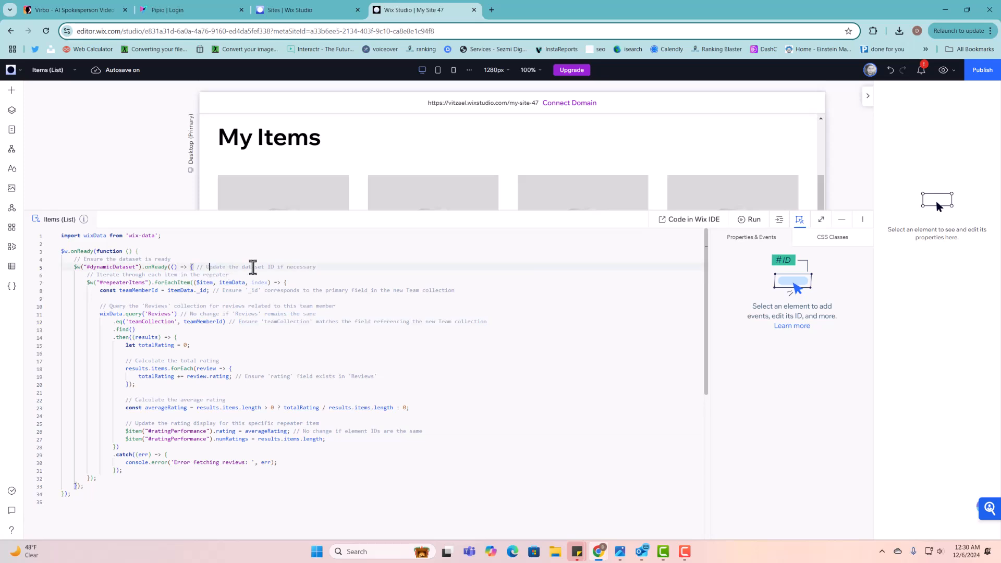
{"action": "left_click_drag", "start_coordinate": [208, 268], "coordinate": [321, 264]}
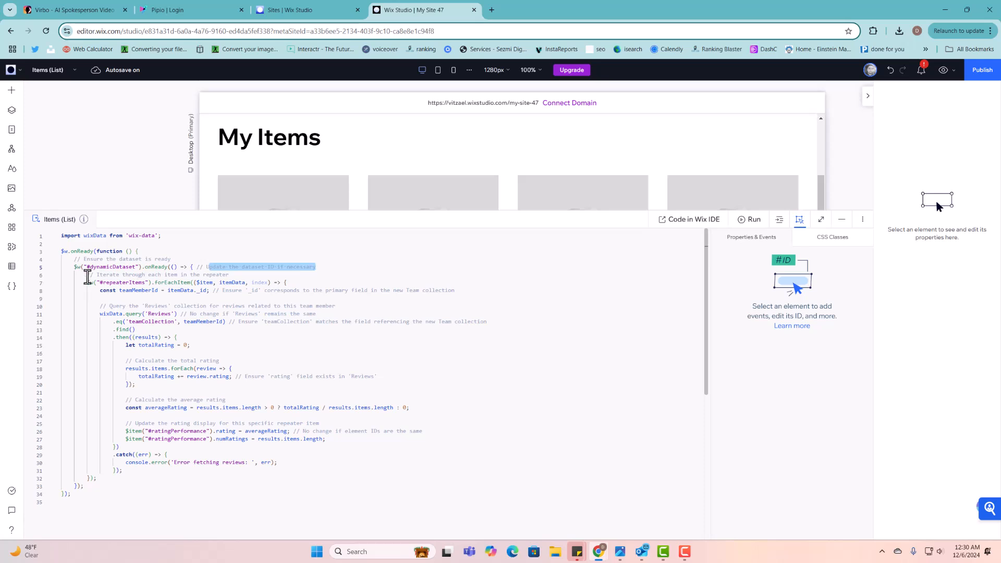
{"action": "left_click_drag", "start_coordinate": [87, 275], "coordinate": [222, 277]}
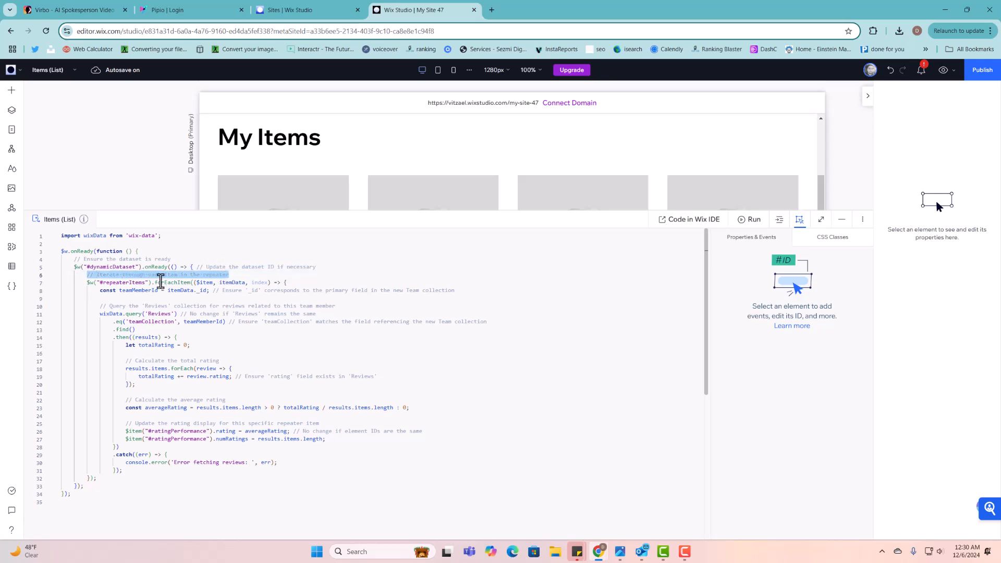
{"action": "left_click", "coordinate": [175, 275]}
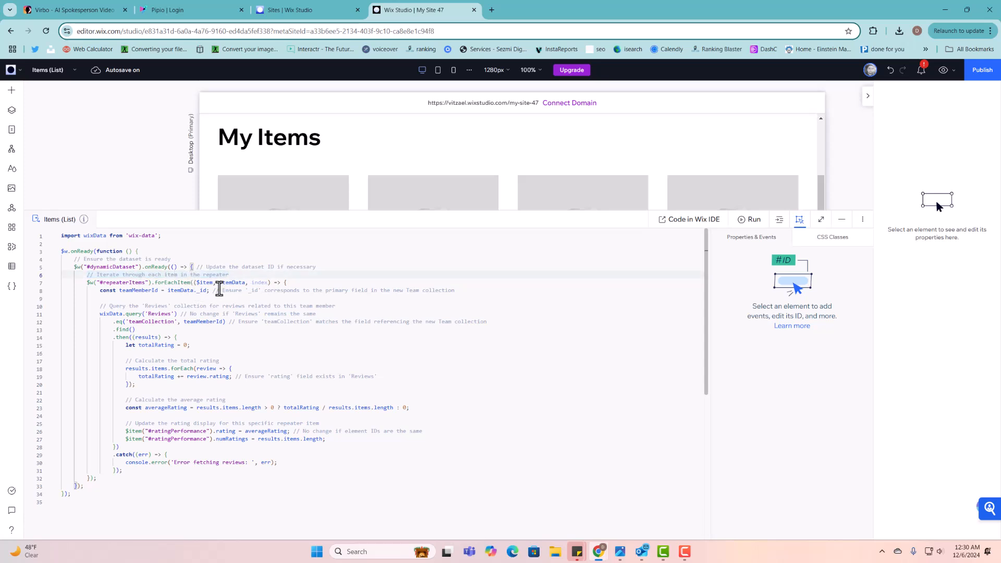
- Examine the line 8 _id comment and the Reviews query filtering on teamCollection
{"action": "left_click_drag", "start_coordinate": [223, 290], "coordinate": [485, 290]}
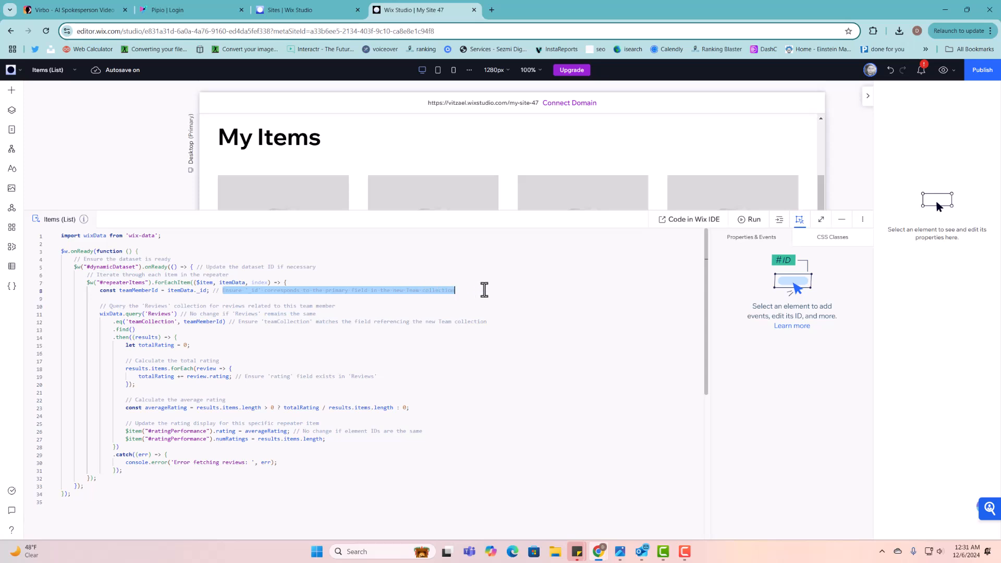
{"action": "left_click", "coordinate": [417, 291]}
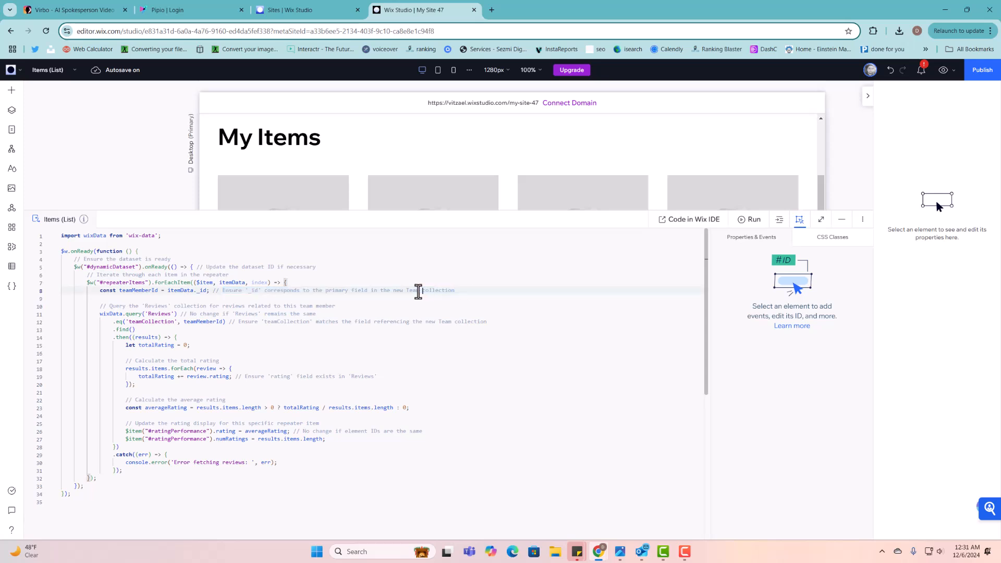
{"action": "double_click", "coordinate": [411, 291]}
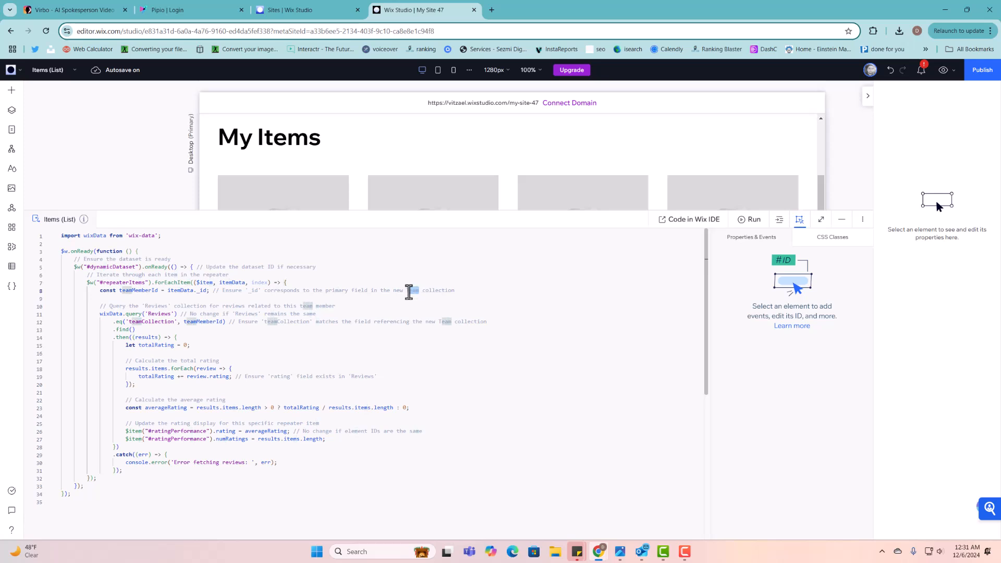
{"action": "left_click", "coordinate": [415, 291]}
{"action": "double_click", "coordinate": [409, 291]}
{"action": "left_click", "coordinate": [326, 307]}
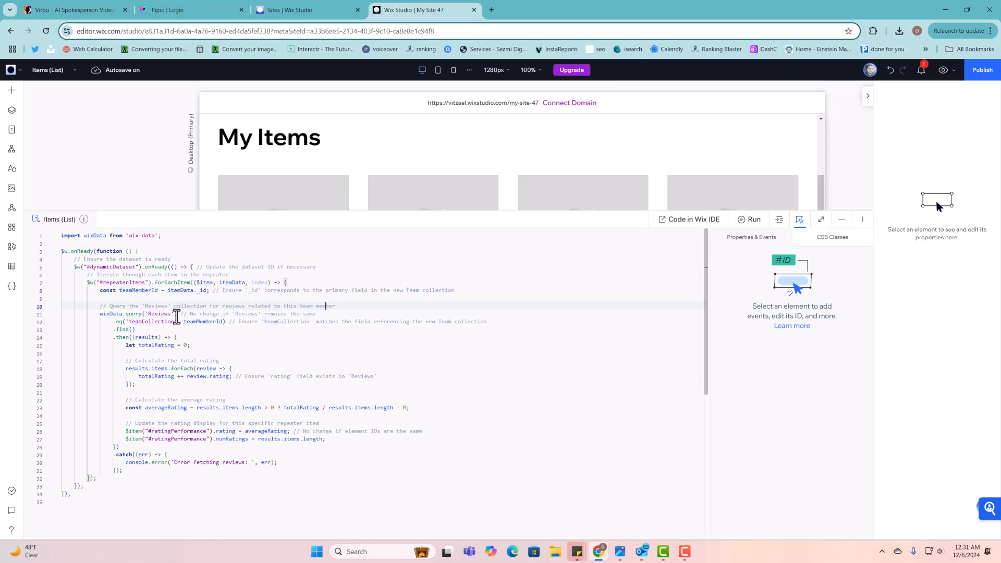
{"action": "left_click", "coordinate": [164, 315]}
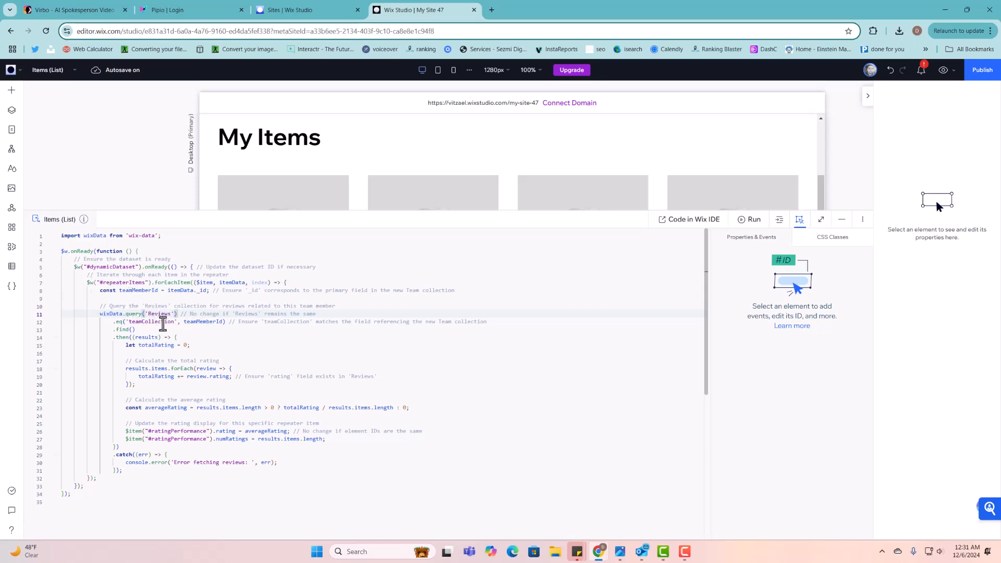
{"action": "left_click", "coordinate": [147, 324]}
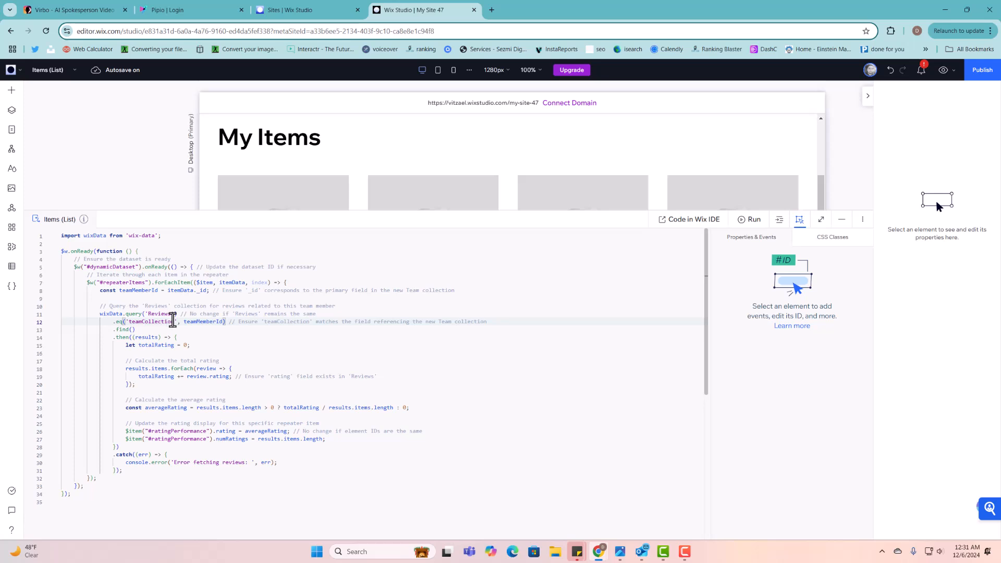
- Copy the itemCollection field ID from the Reviews collection's Item Collection field in the CMS
{"action": "left_click", "coordinate": [12, 266]}
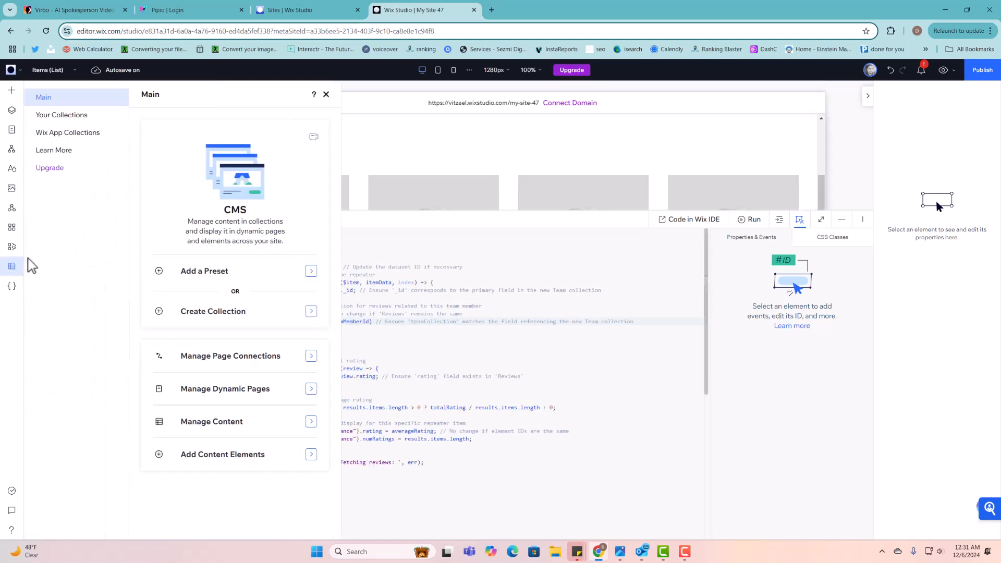
{"action": "left_click", "coordinate": [66, 119]}
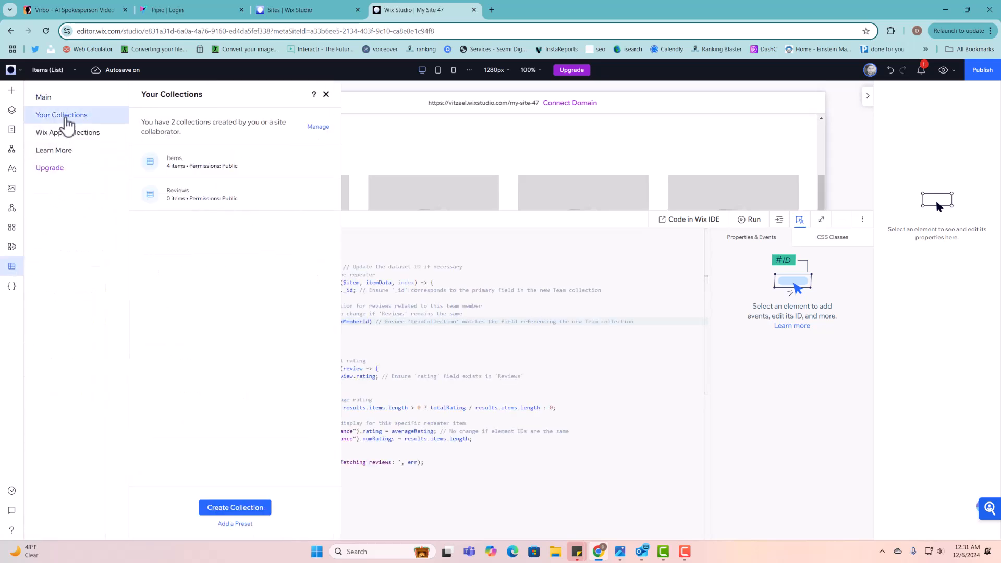
{"action": "left_click", "coordinate": [197, 203]}
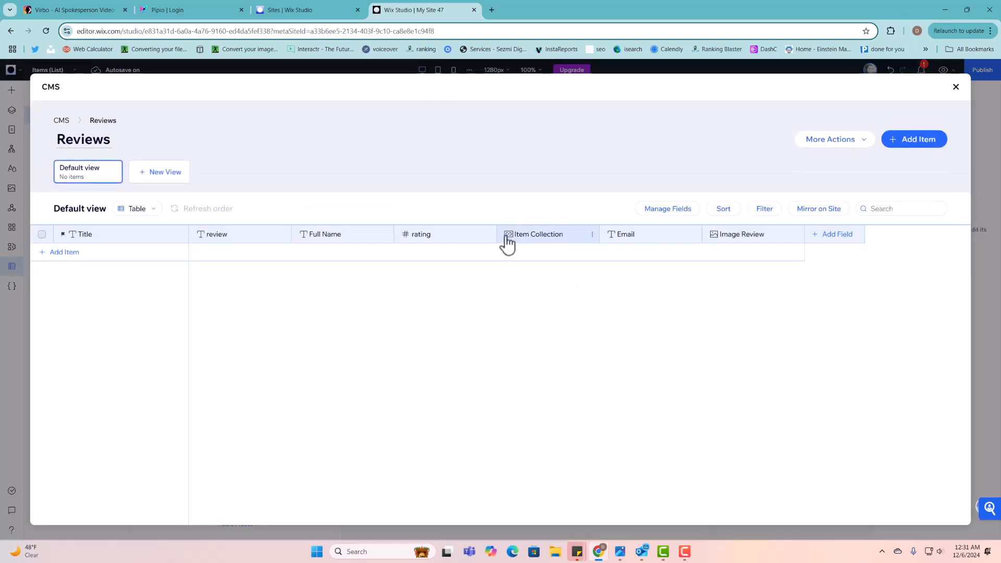
{"action": "left_click", "coordinate": [531, 241]}
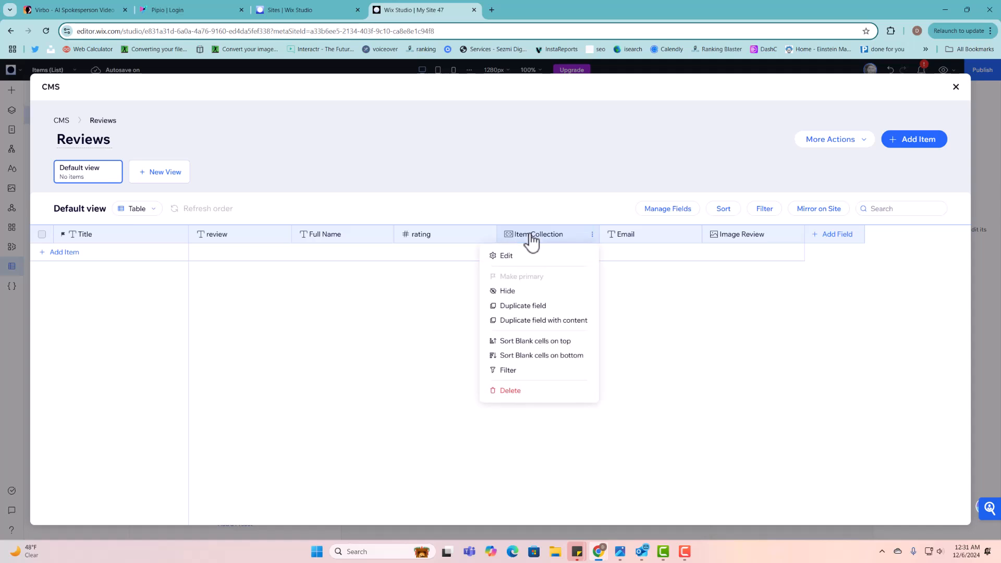
{"action": "left_click", "coordinate": [508, 256]}
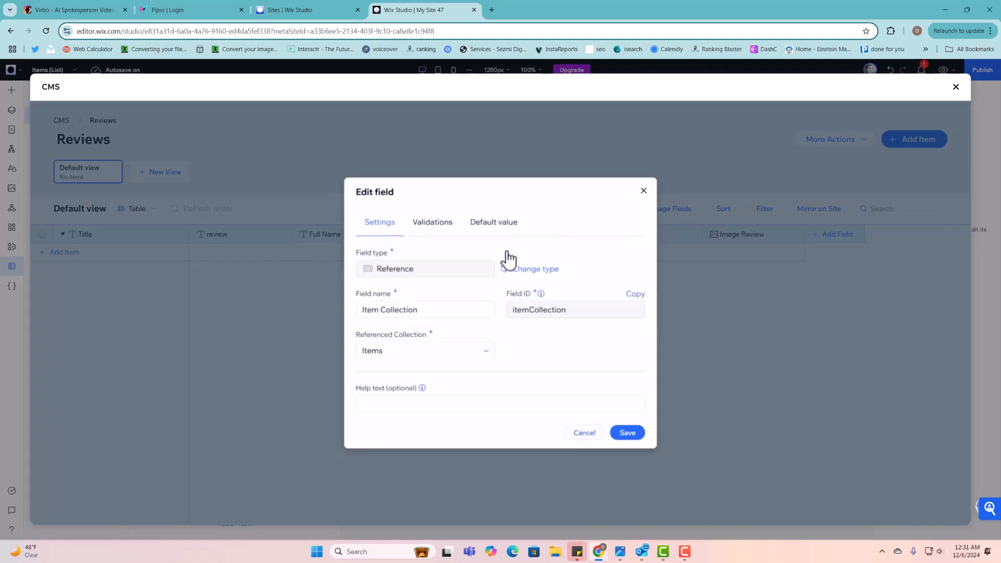
{"action": "left_click", "coordinate": [383, 314]}
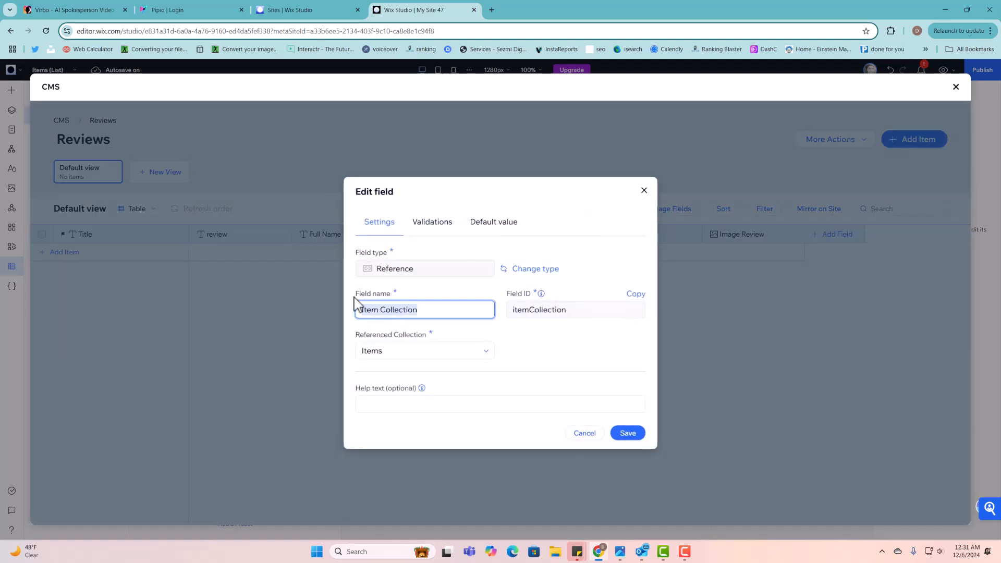
{"action": "left_click", "coordinate": [558, 308]}
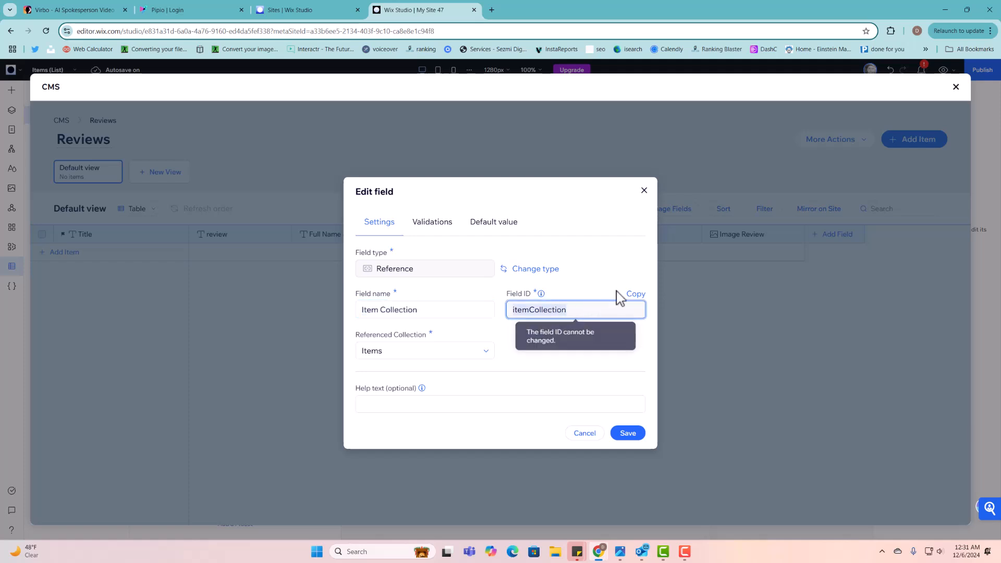
{"action": "left_click", "coordinate": [633, 293]}
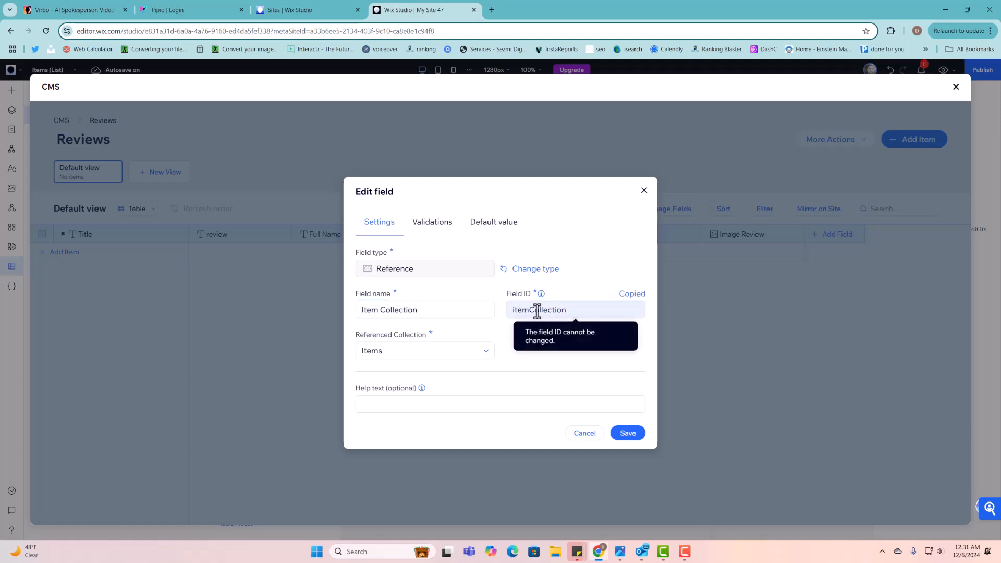
{"action": "left_click", "coordinate": [644, 191]}
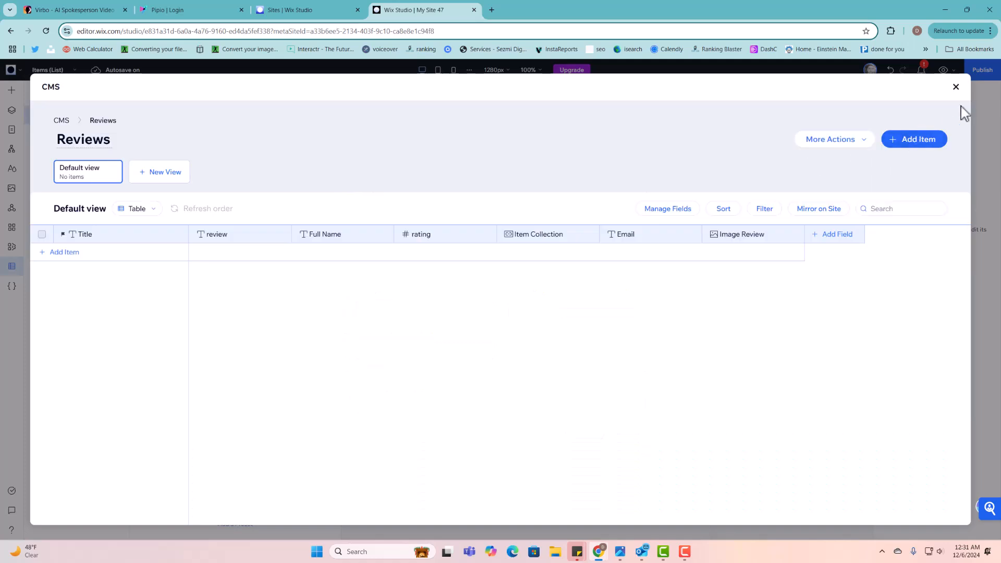
- Close the CMS and paste itemCollection over teamCollection in the Reviews query
{"action": "left_click", "coordinate": [956, 87]}
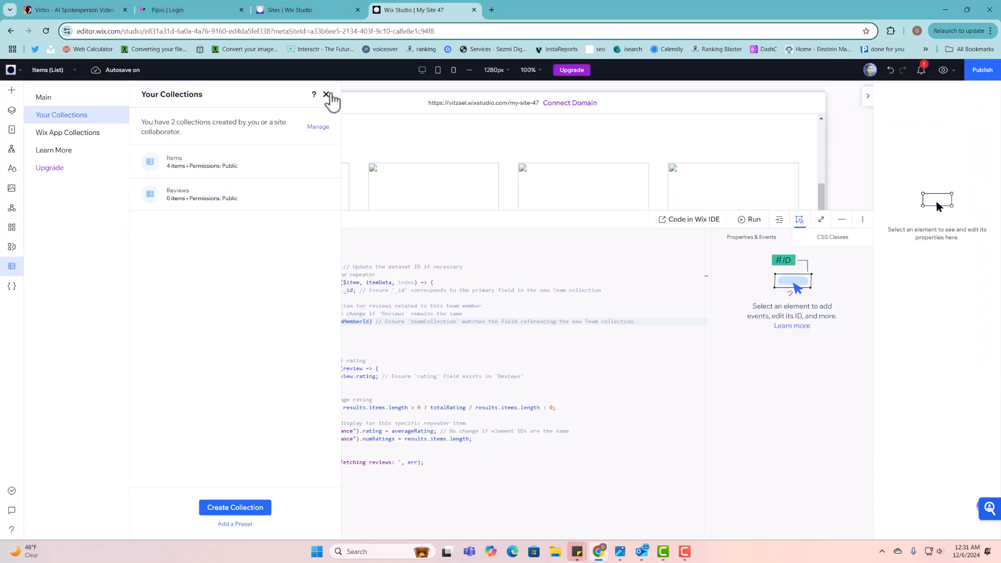
{"action": "left_click", "coordinate": [326, 94]}
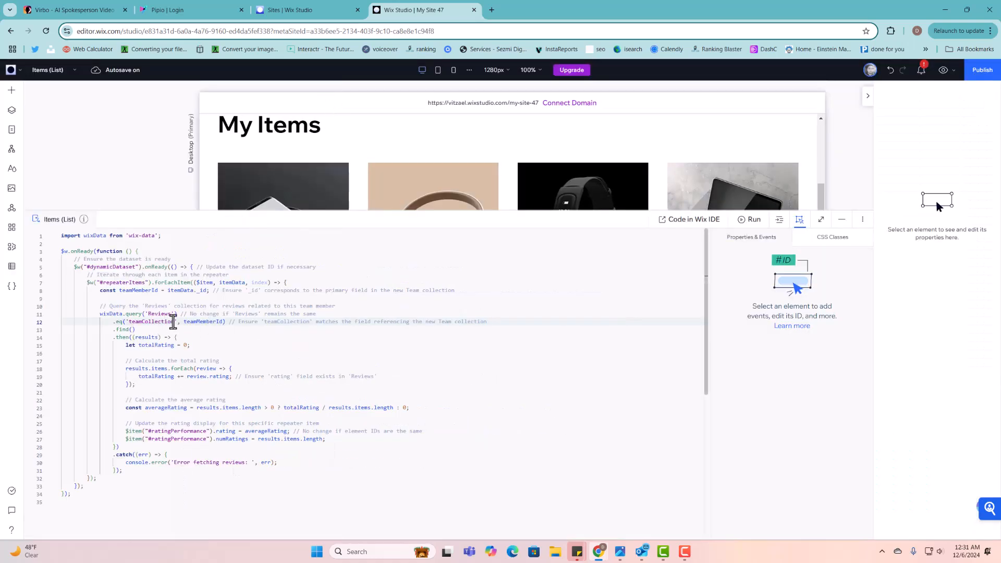
{"action": "left_click_drag", "start_coordinate": [172, 322], "coordinate": [133, 323]}
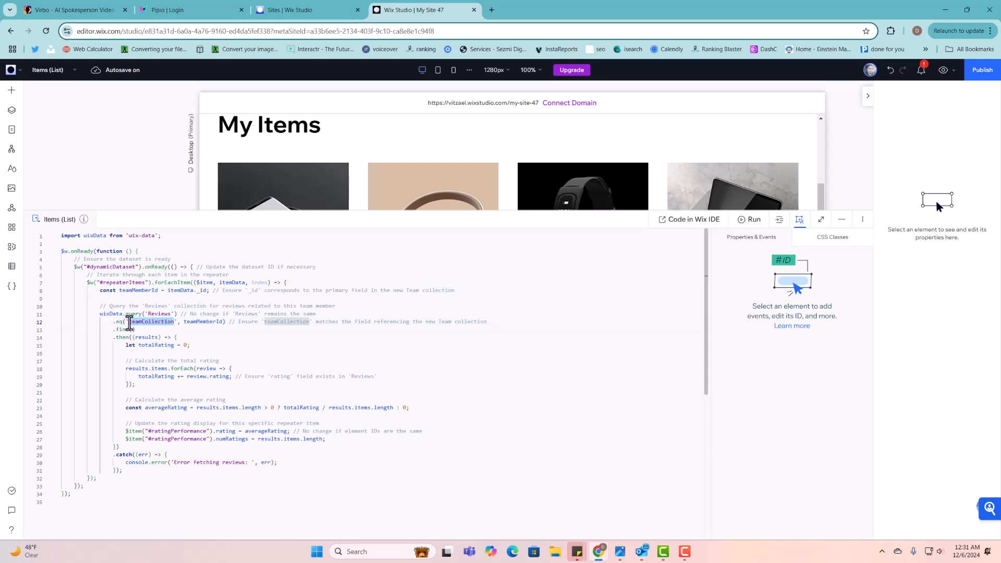
{"action": "key", "text": "ctrl+v"}
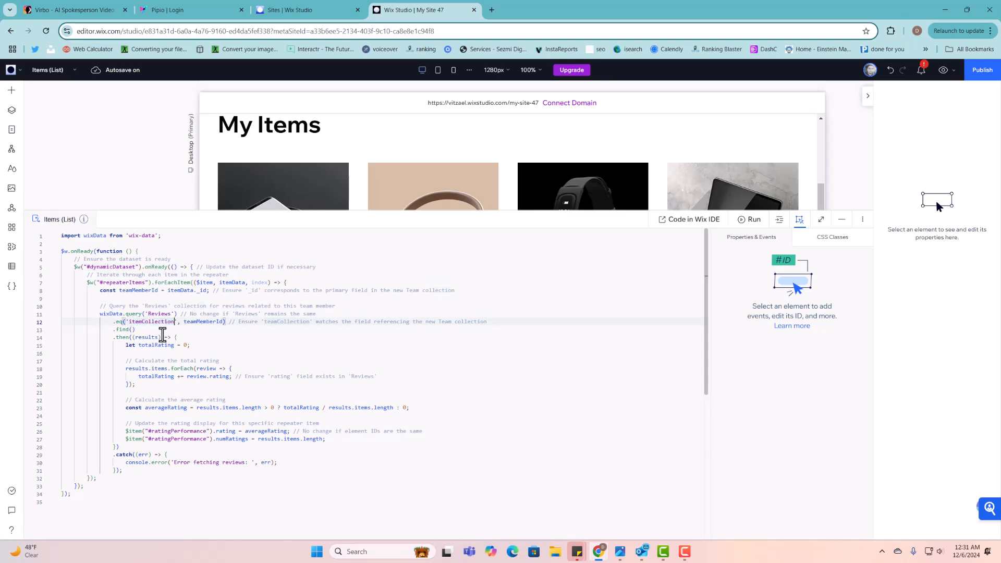
- Rename the query's teamMemberId variable to itemMemberId
{"action": "left_click", "coordinate": [194, 329]}
{"action": "double_click", "coordinate": [197, 322]}
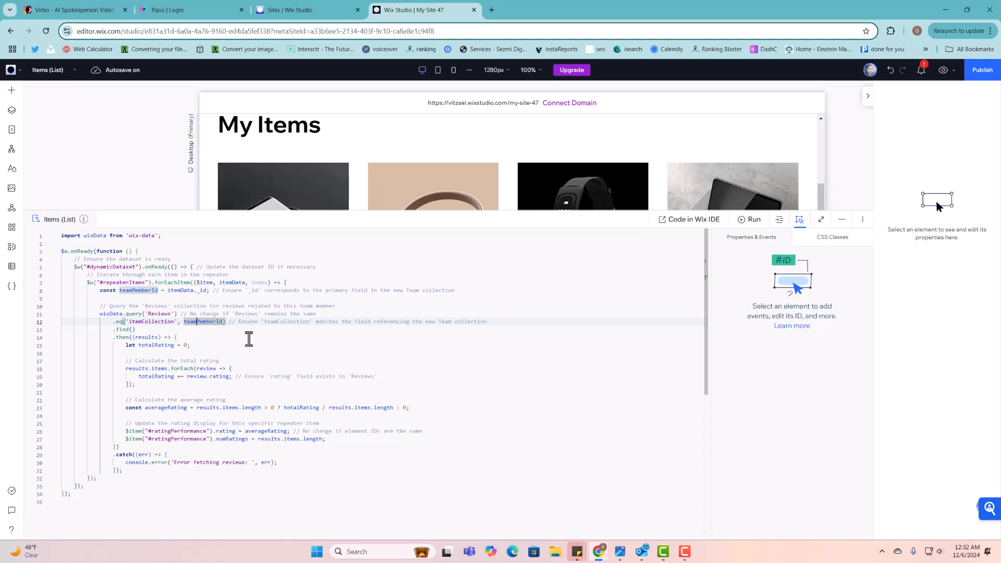
{"action": "key", "text": "BackSpace"}
{"action": "key", "text": "BackSpace"}
{"action": "key", "text": "BackSpace"}
{"action": "key", "text": "BackSpace"}
{"action": "type", "text": "i"}
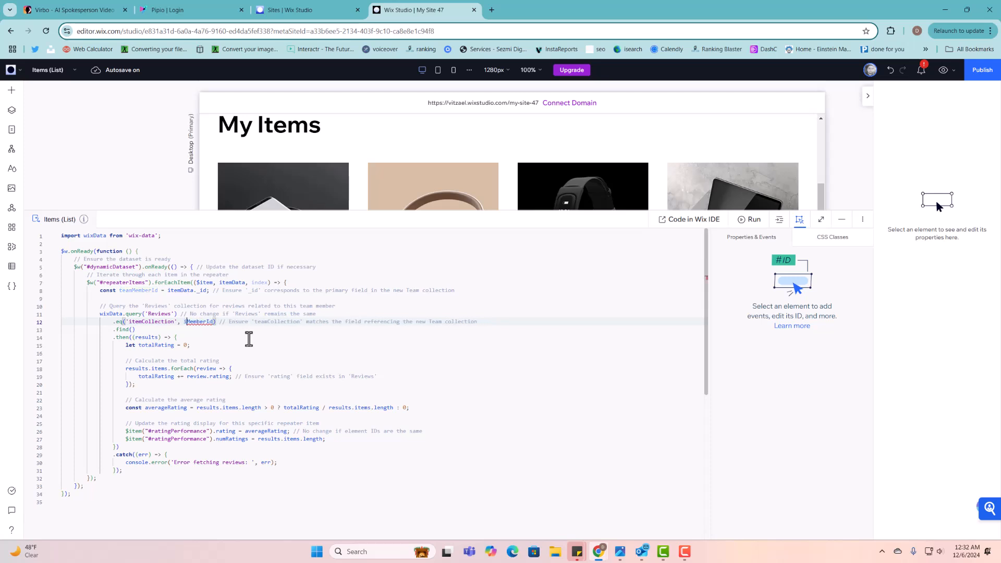
{"action": "type", "text": "tem"}
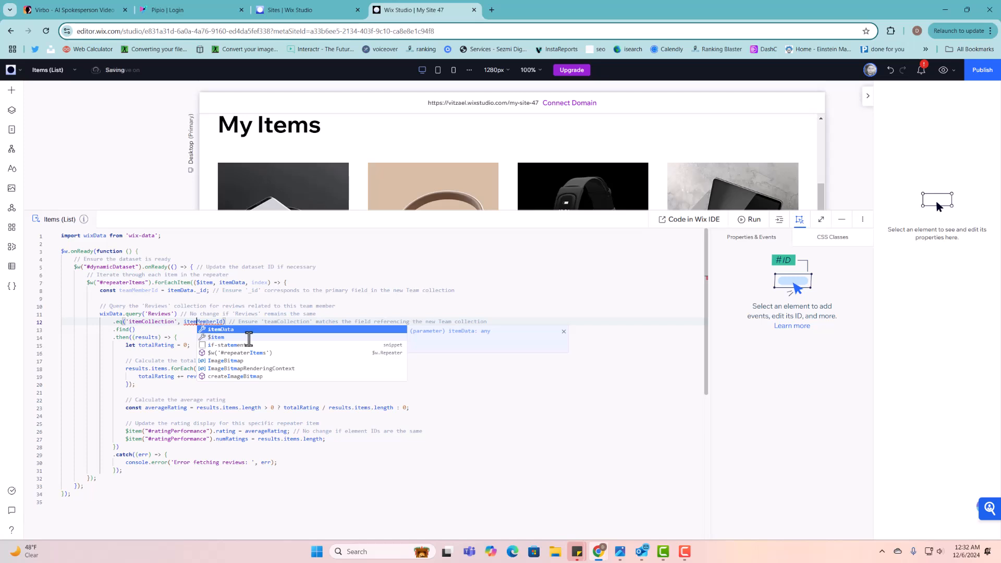
{"action": "key", "text": "Escape"}
{"action": "left_click", "coordinate": [225, 329]}
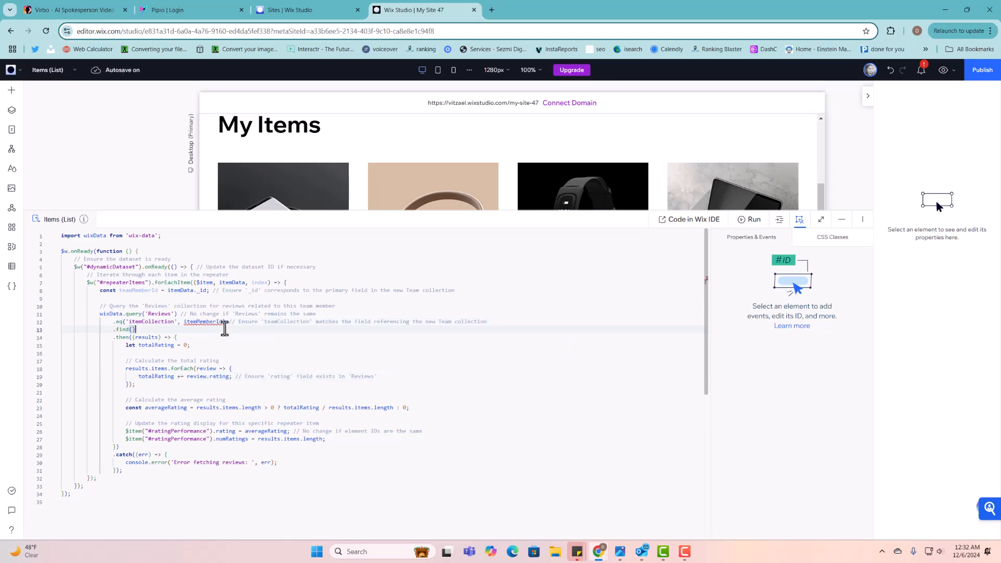
{"action": "mouse_move", "coordinate": [216, 323]}
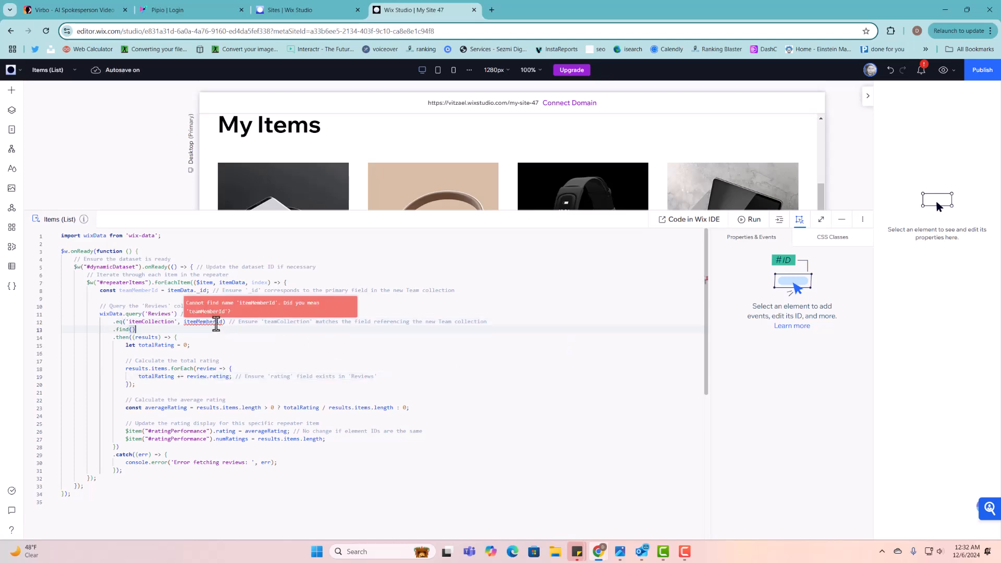
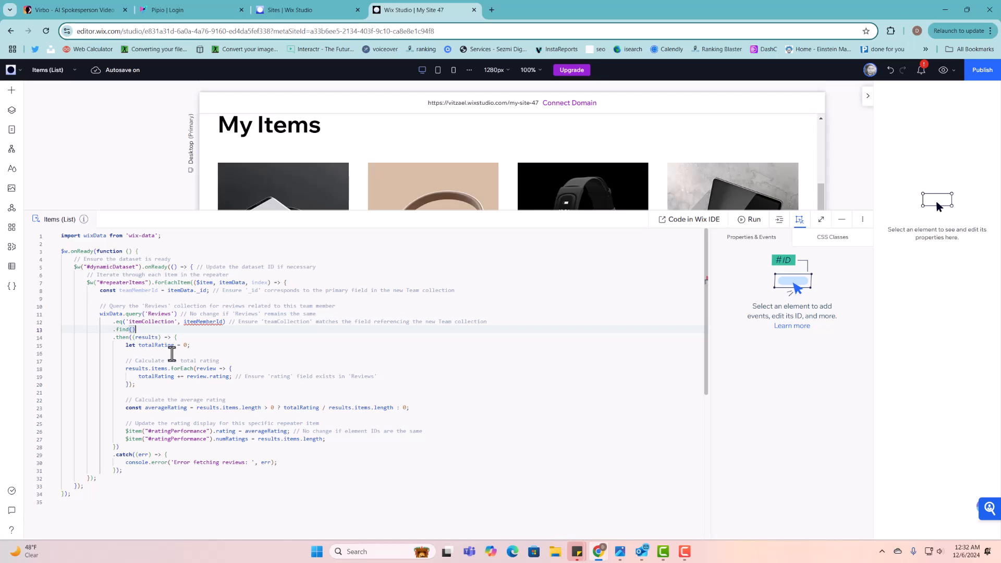
- Undo the rename so the line 12 .eq() filter uses teamMemberId again
{"action": "key", "text": "ctrl+z"}
{"action": "left_click", "coordinate": [201, 338]}
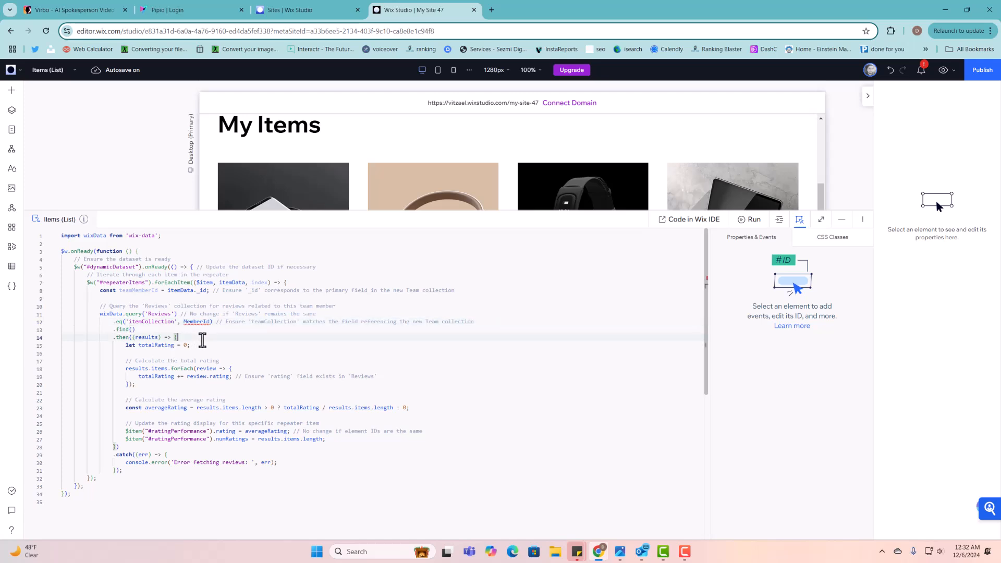
{"action": "key", "text": "ctrl+z"}
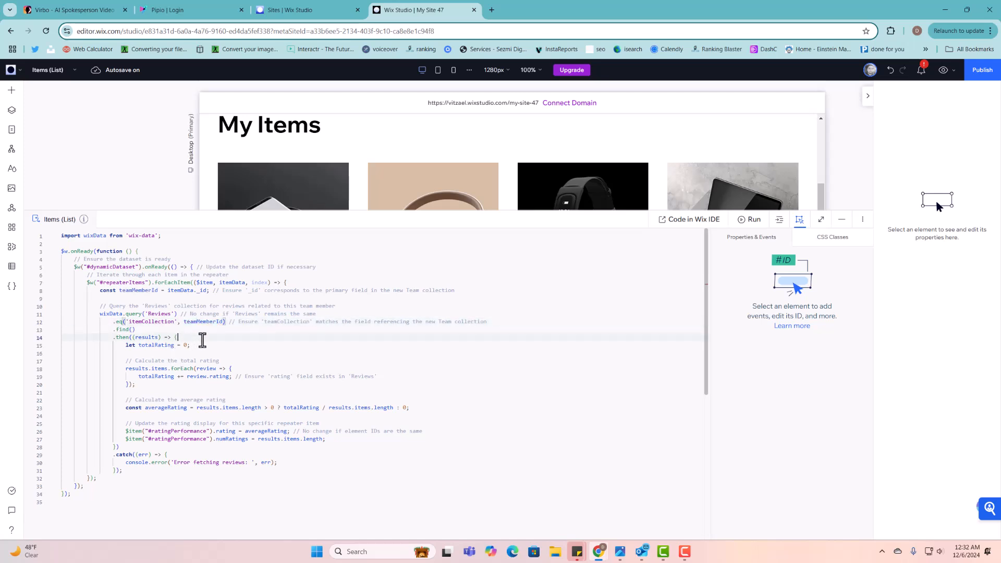
{"action": "double_click", "coordinate": [195, 322]}
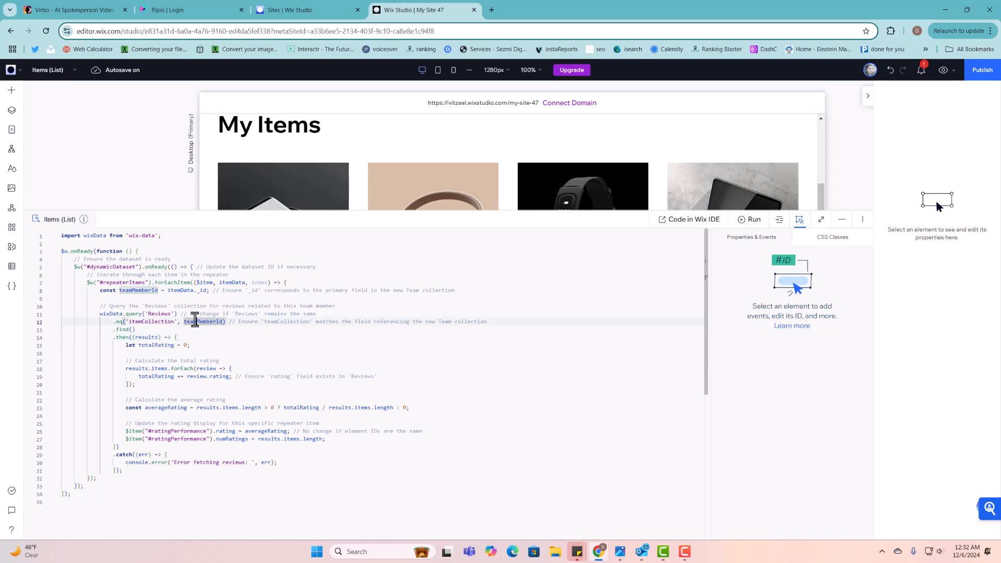
{"action": "left_click", "coordinate": [197, 321]}
- Select the itemCollection field name in the .eq filter and open the CMS collections
{"action": "left_click", "coordinate": [684, 553]}
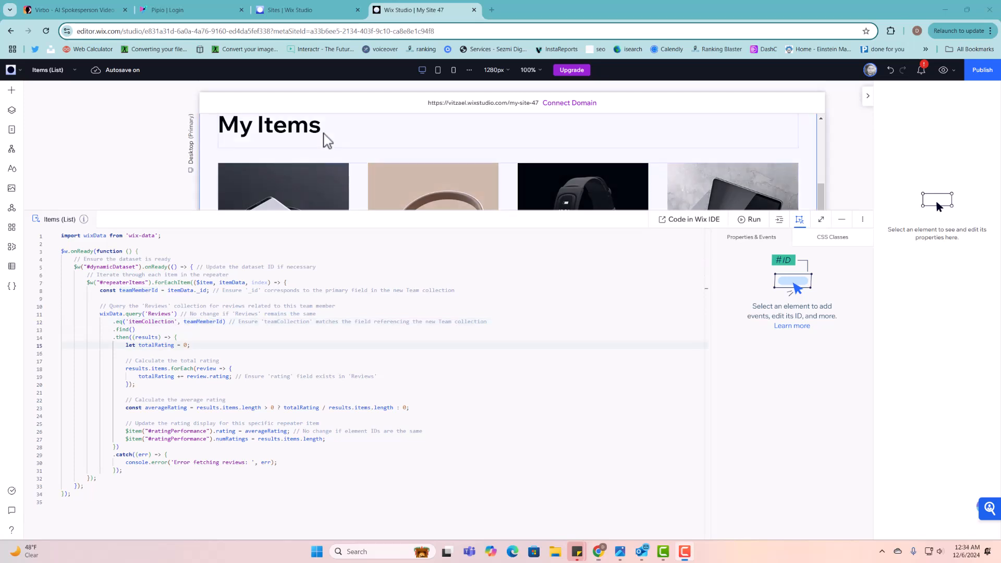
{"action": "left_click", "coordinate": [171, 340]}
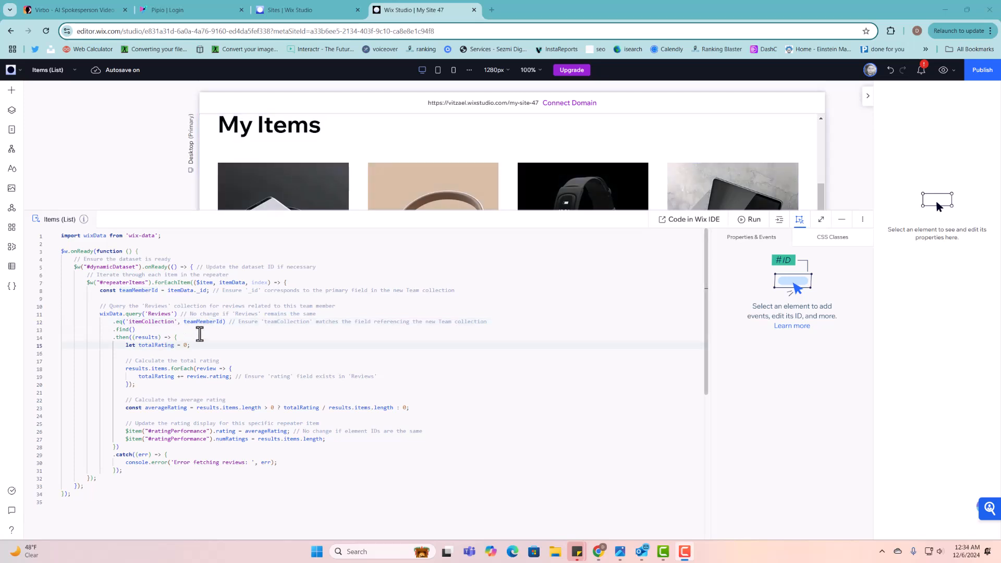
{"action": "left_click", "coordinate": [201, 333]}
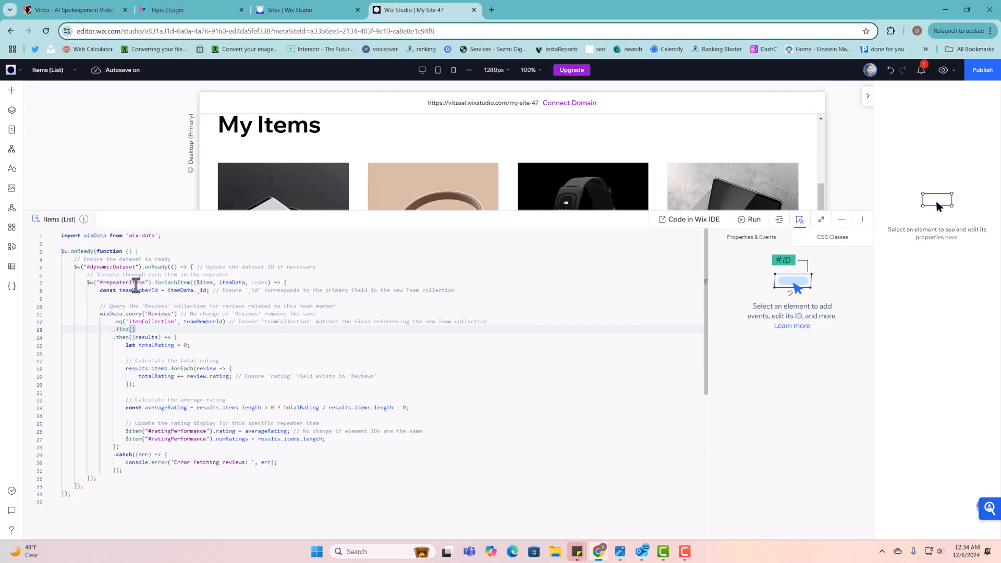
{"action": "left_click", "coordinate": [160, 321]}
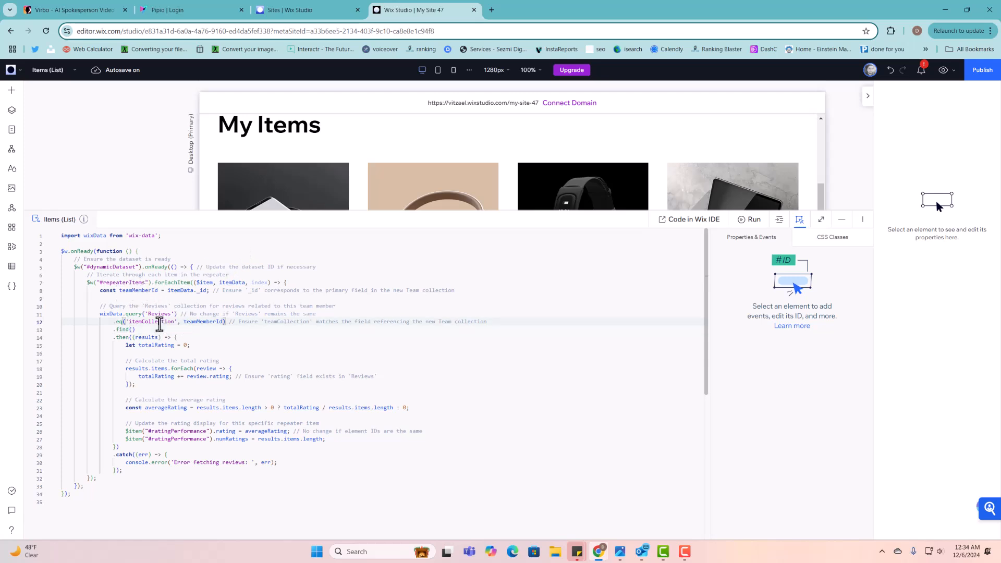
{"action": "left_click_drag", "start_coordinate": [129, 322], "coordinate": [153, 321]}
{"action": "left_click", "coordinate": [11, 266]}
{"action": "left_click", "coordinate": [61, 116]}
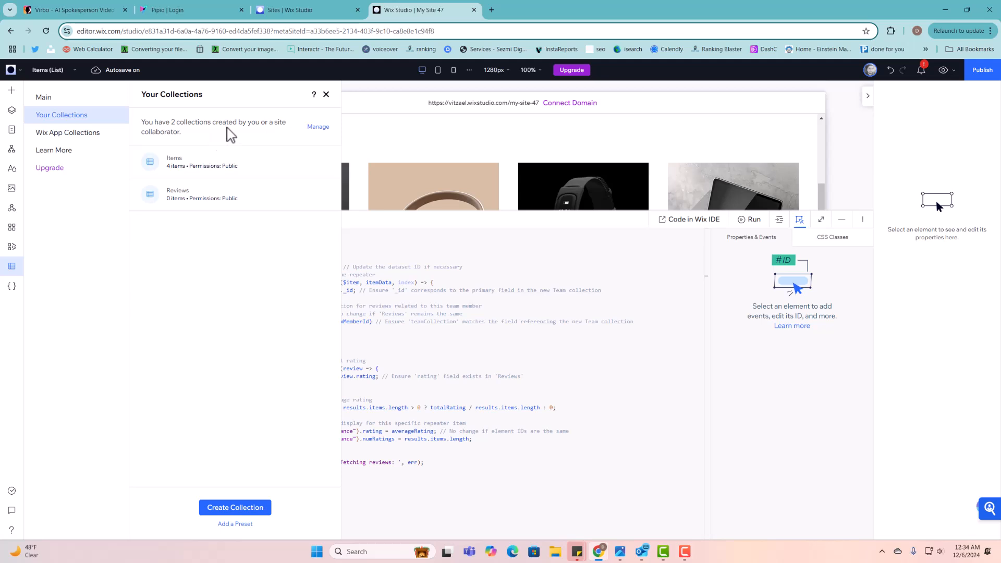
{"action": "left_click", "coordinate": [167, 189]}
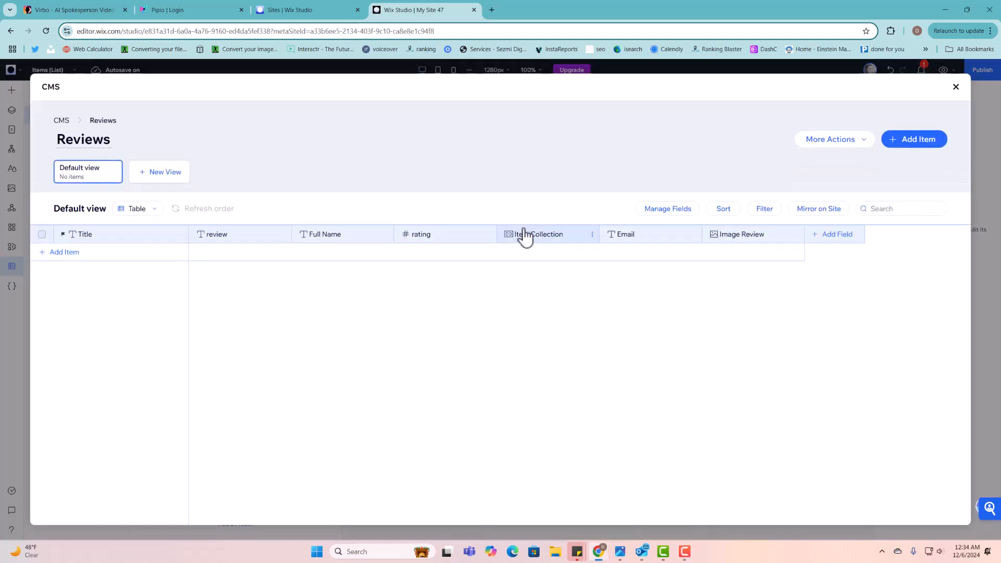
{"action": "left_click", "coordinate": [524, 233]}
{"action": "left_click", "coordinate": [527, 255]}
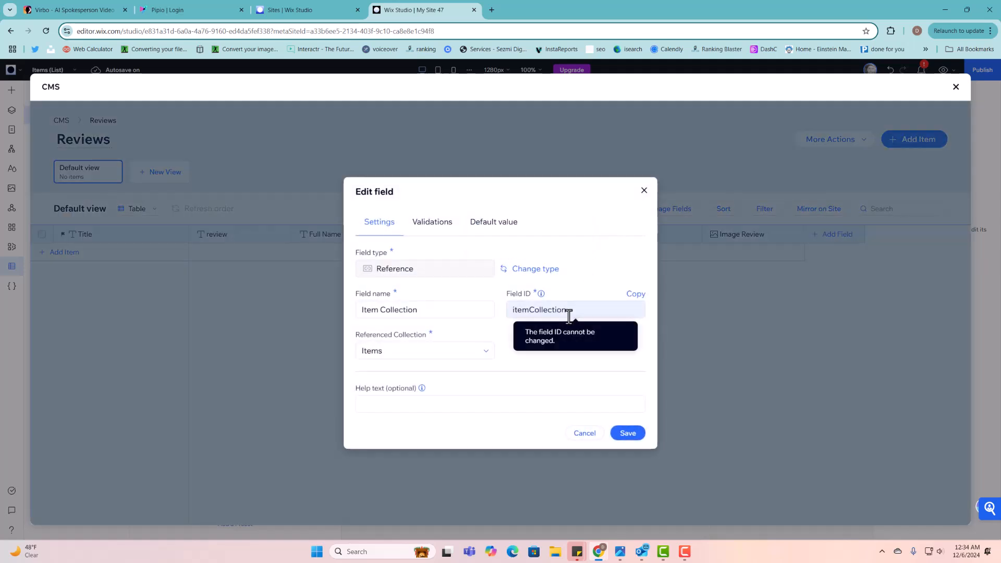
{"action": "double_click", "coordinate": [523, 310]}
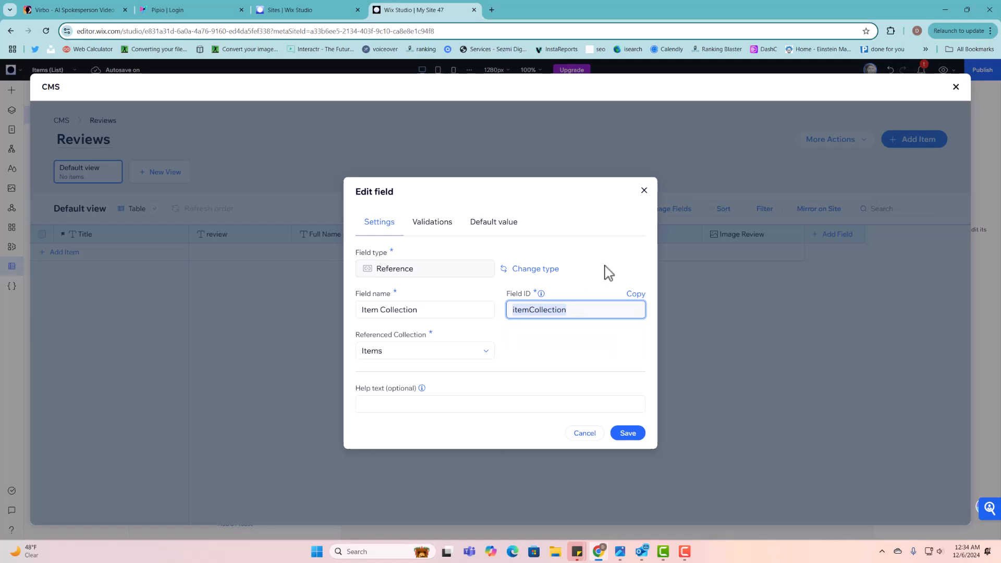
{"action": "left_click", "coordinate": [645, 193]}
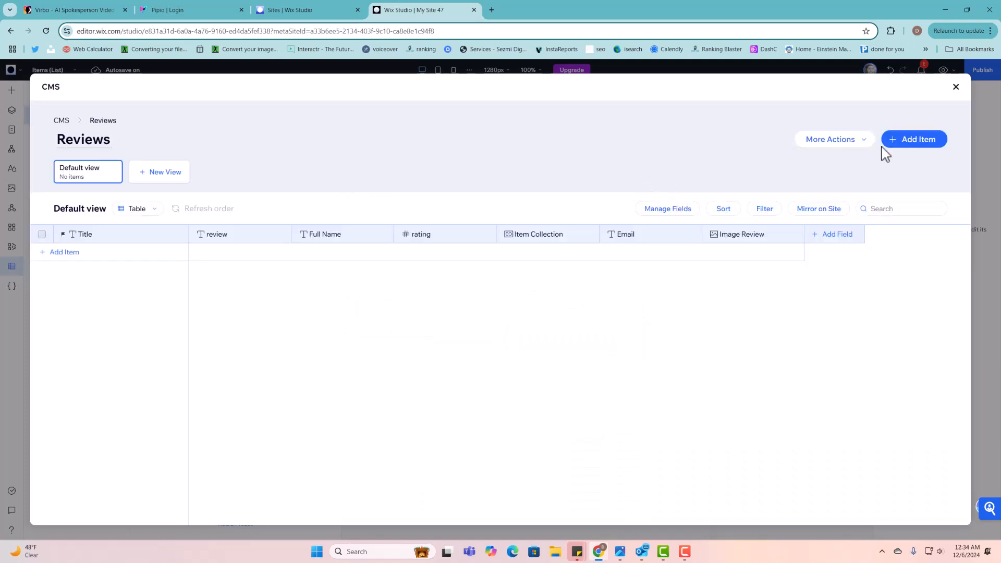
{"action": "left_click", "coordinate": [956, 87]}
{"action": "left_click", "coordinate": [325, 95]}
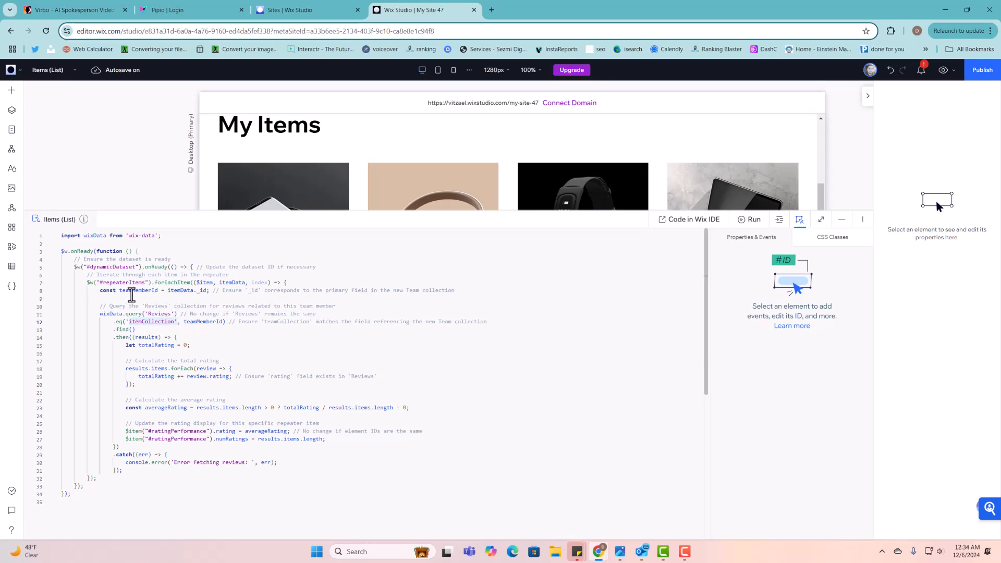
- Change teamMemberId to itemMemberId on line 8 and in the line 12 query
{"action": "left_click", "coordinate": [131, 292]}
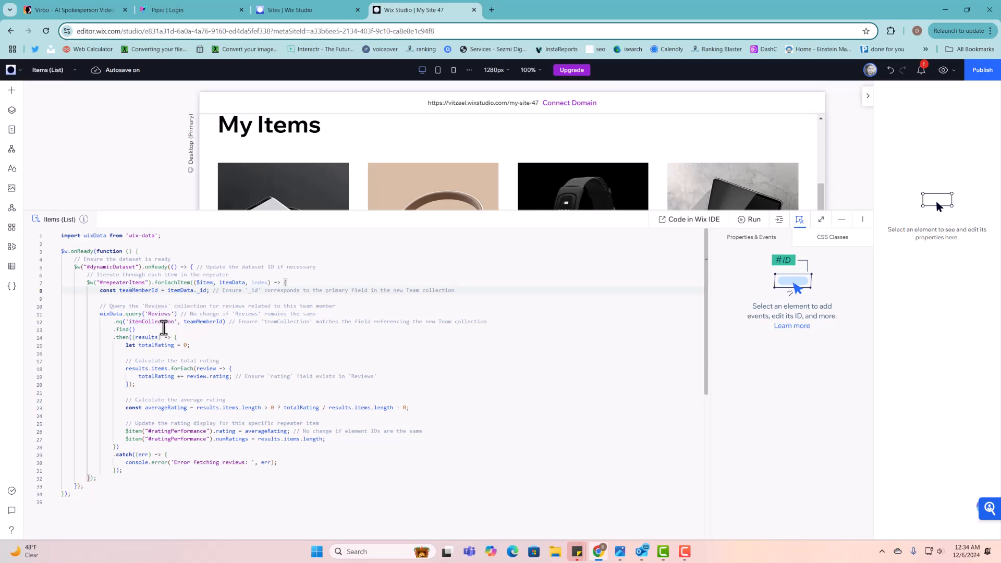
{"action": "key", "text": "BackSpace"}
{"action": "key", "text": "BackSpace"}
{"action": "key", "text": "BackSpace"}
{"action": "key", "text": "BackSpace"}
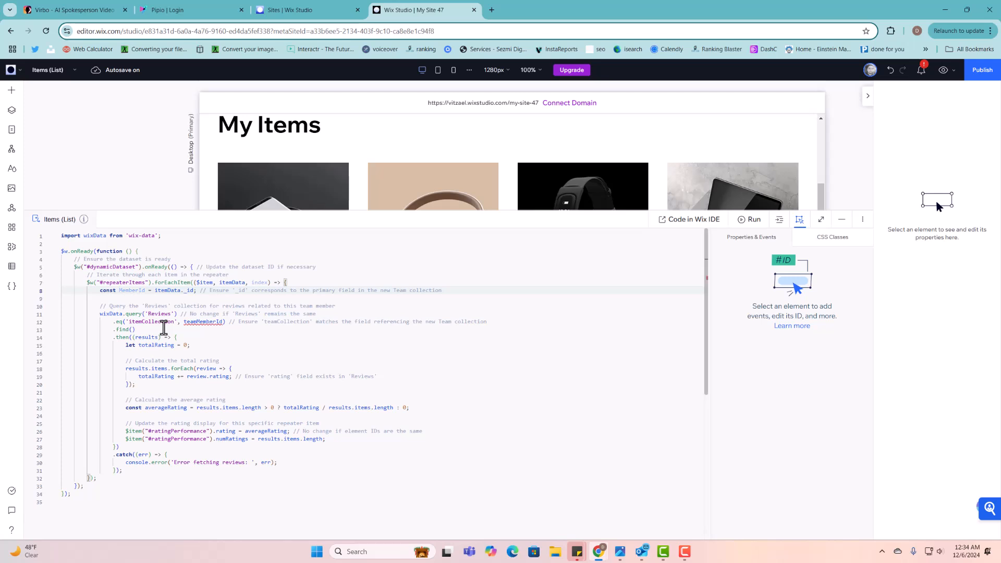
{"action": "type", "text": "item"}
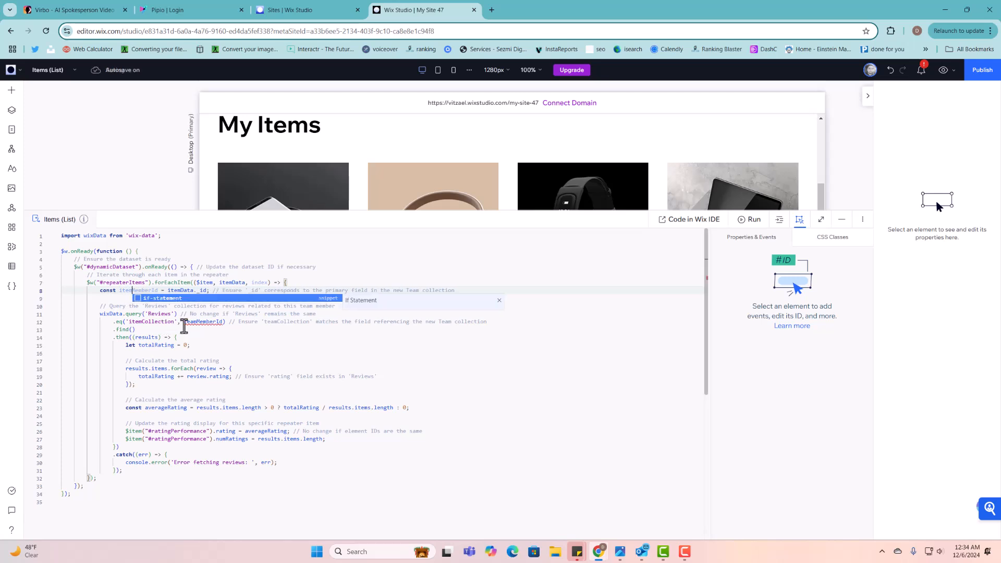
{"action": "left_click", "coordinate": [197, 322]}
{"action": "key", "text": "BackSpace"}
{"action": "key", "text": "BackSpace"}
{"action": "key", "text": "BackSpace"}
{"action": "key", "text": "BackSpace"}
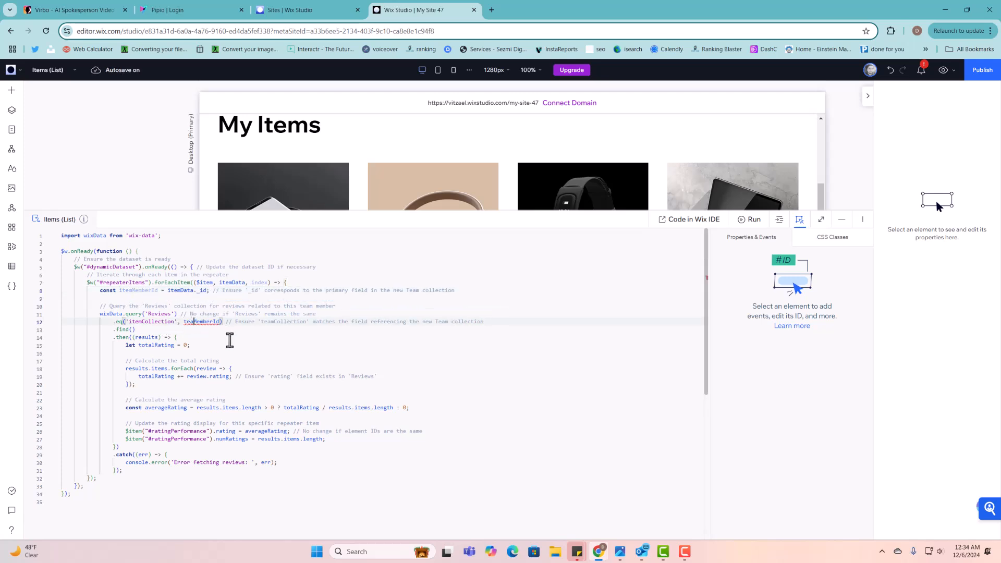
{"action": "type", "text": "item"}
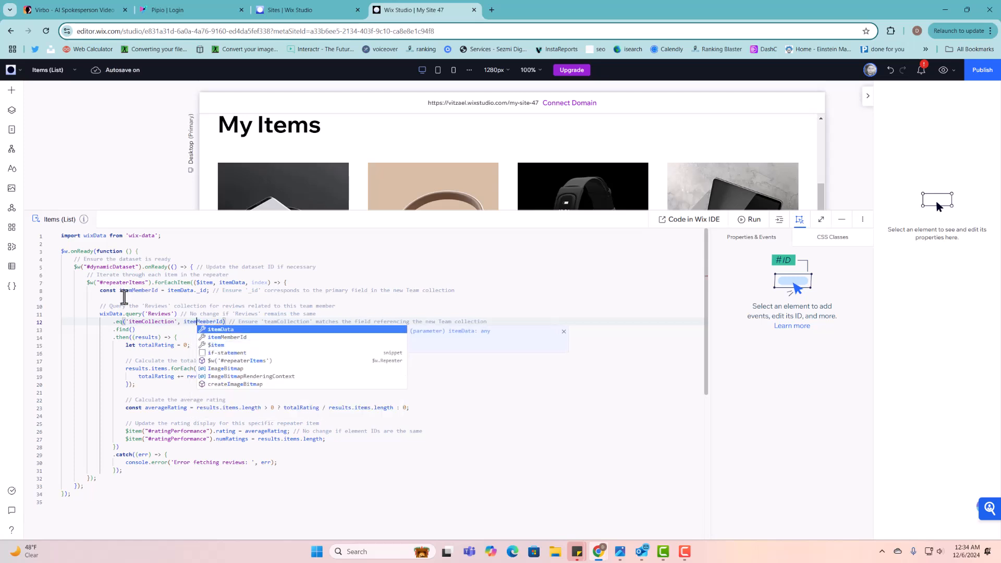
{"action": "key", "text": "Escape"}
{"action": "double_click", "coordinate": [196, 322]}
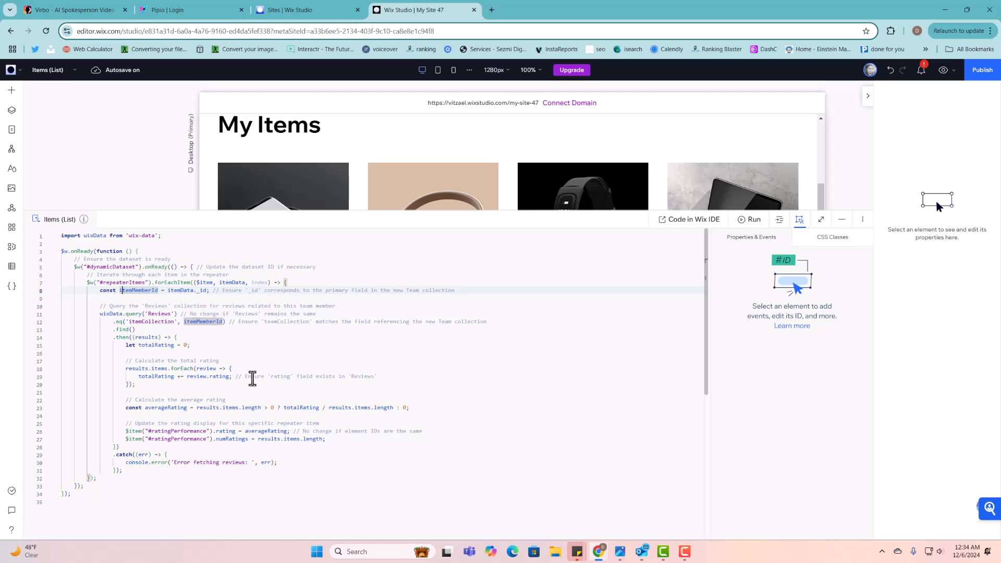
- Review the code, then minimize the code panel to show the item cards rated 3.0
{"action": "left_click", "coordinate": [233, 331]}
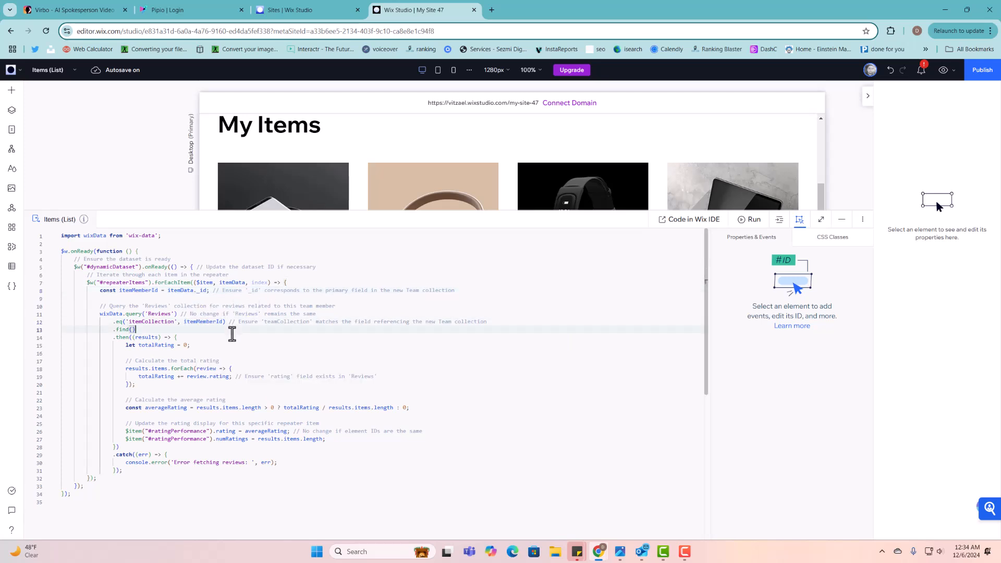
{"action": "scroll", "coordinate": [232, 335], "scroll_direction": "down", "scroll_amount": 1}
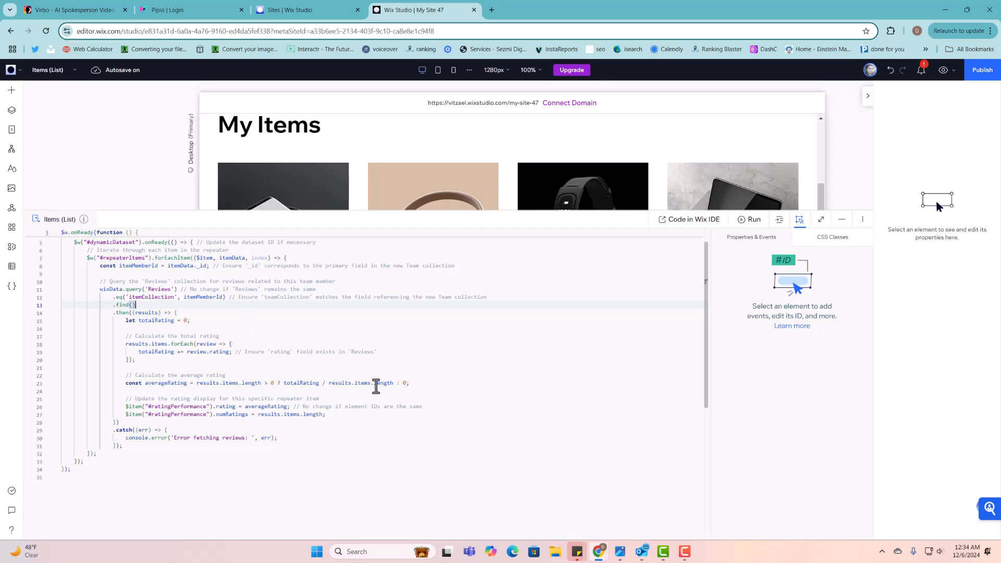
{"action": "scroll", "coordinate": [199, 438], "scroll_direction": "down", "scroll_amount": 2}
{"action": "scroll", "coordinate": [199, 442], "scroll_direction": "up", "scroll_amount": 3}
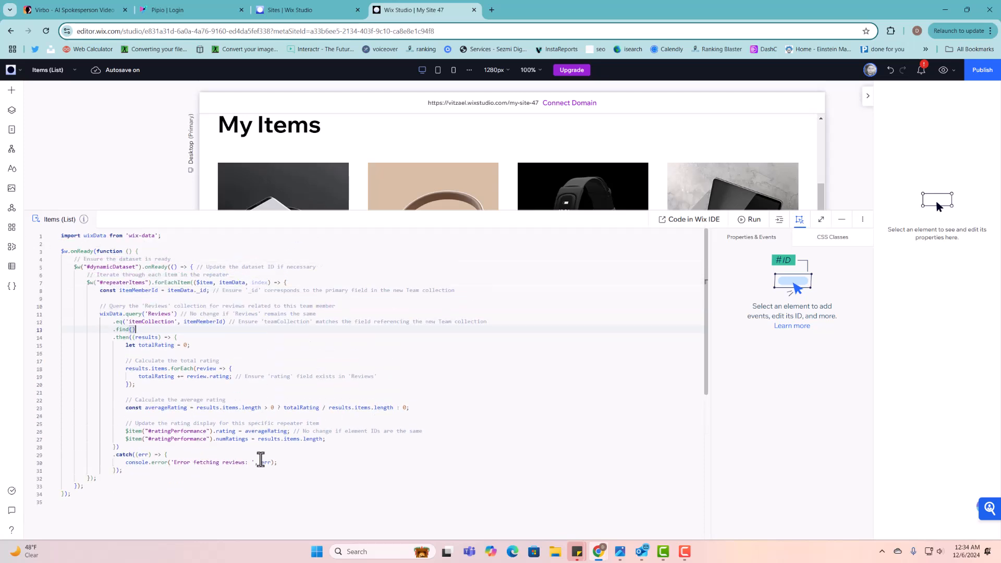
{"action": "left_click", "coordinate": [254, 495]}
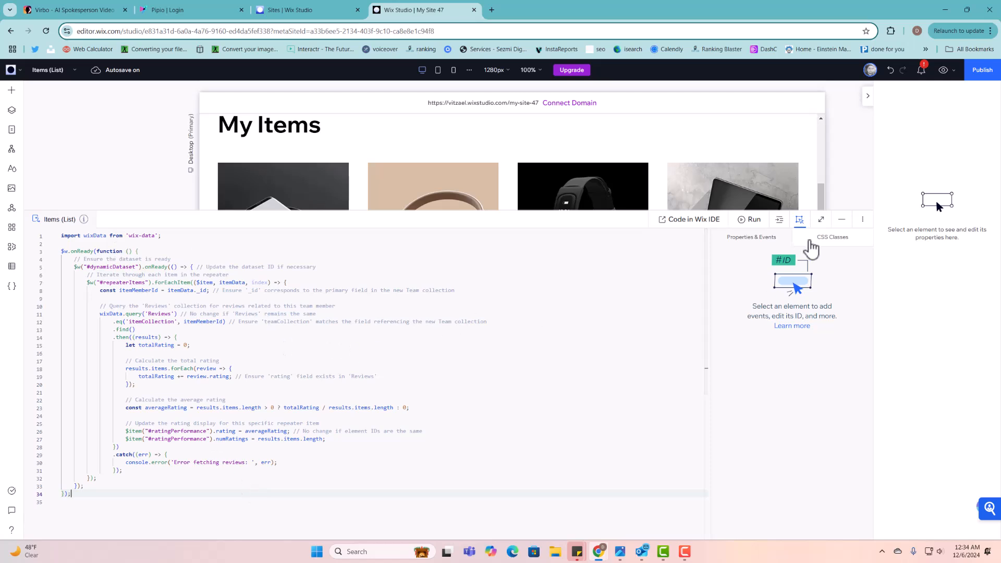
{"action": "left_click", "coordinate": [842, 220]}
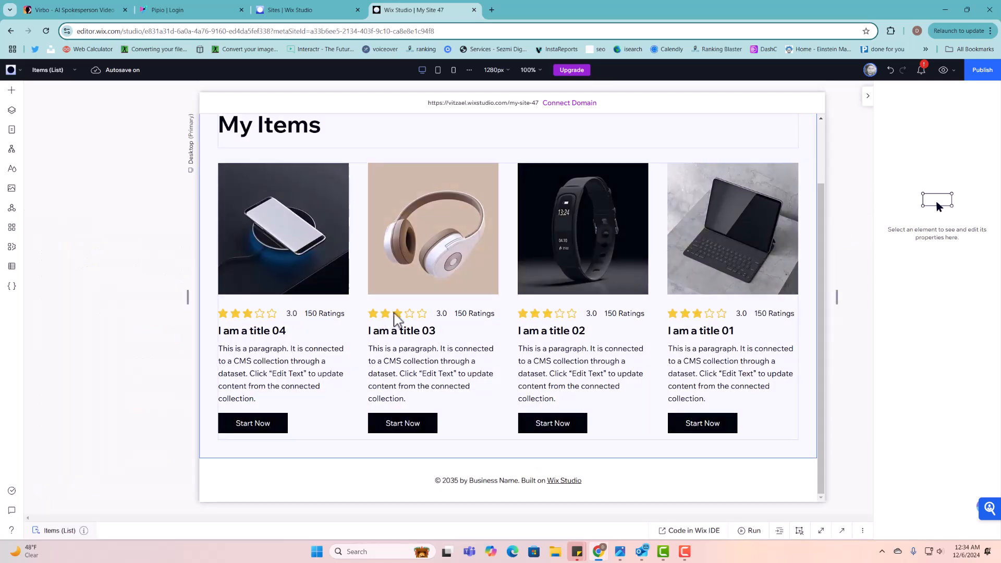
- Open the Reviews collection and add three review rows, entering ratings 3 and 4
{"action": "left_click", "coordinate": [11, 266]}
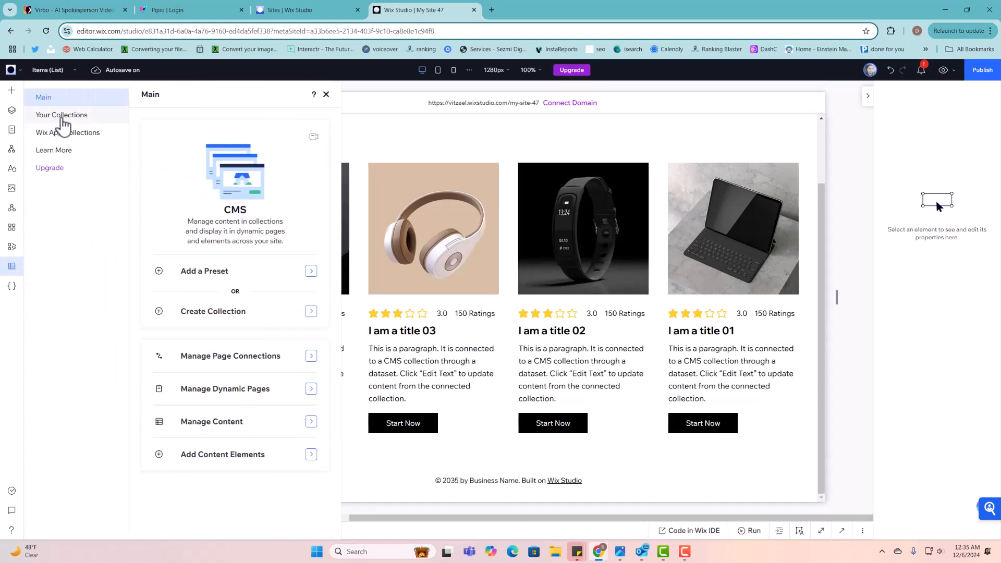
{"action": "left_click", "coordinate": [61, 117]}
{"action": "left_click", "coordinate": [245, 204]}
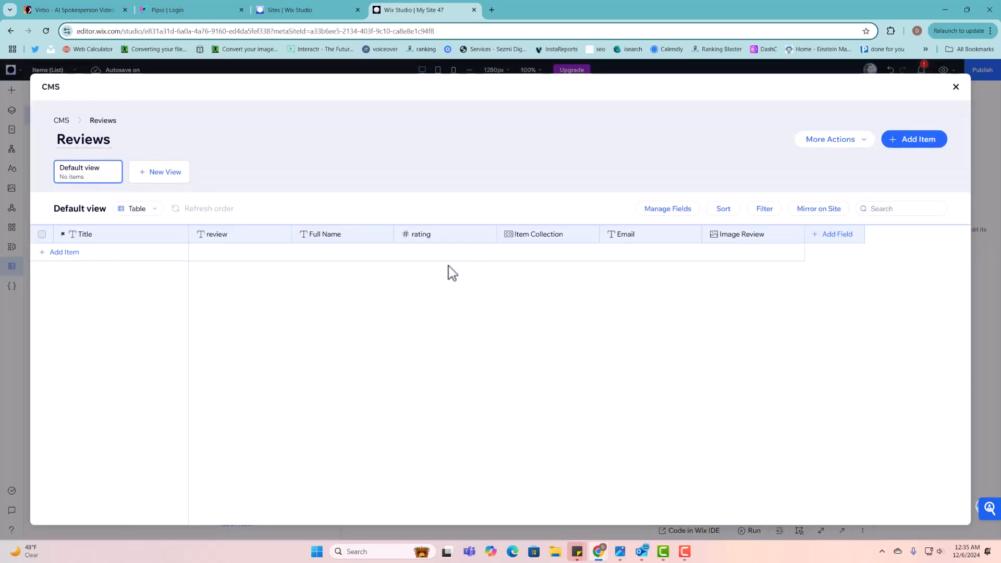
{"action": "left_click", "coordinate": [418, 251]}
{"action": "left_click", "coordinate": [418, 254]}
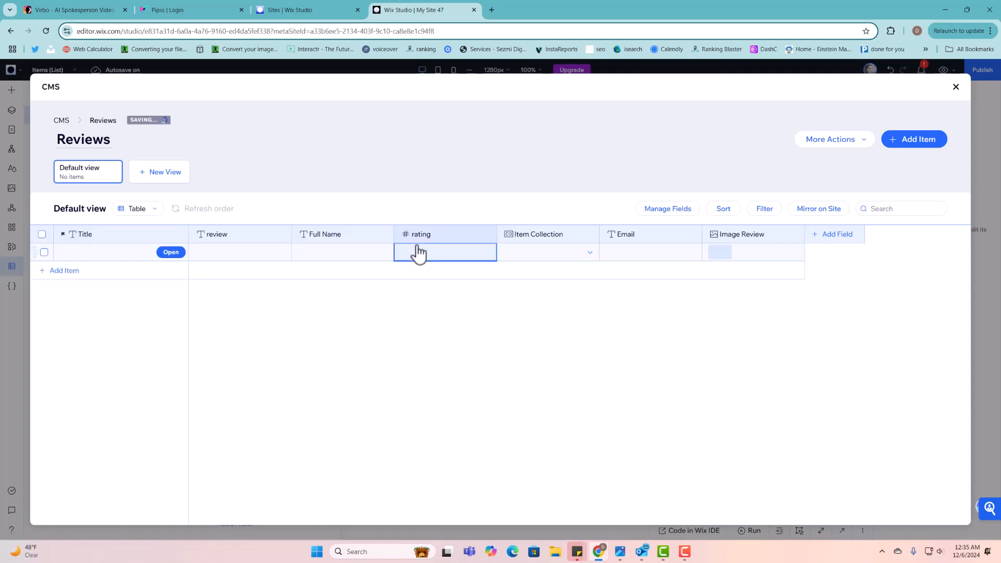
{"action": "left_click", "coordinate": [418, 250]}
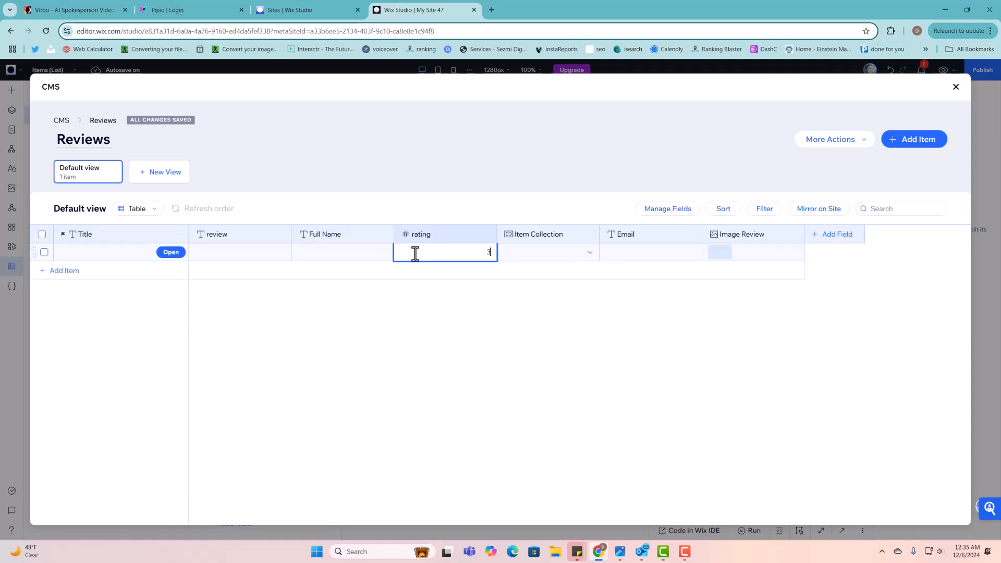
{"action": "left_click", "coordinate": [425, 271]}
{"action": "type", "text": "3"}
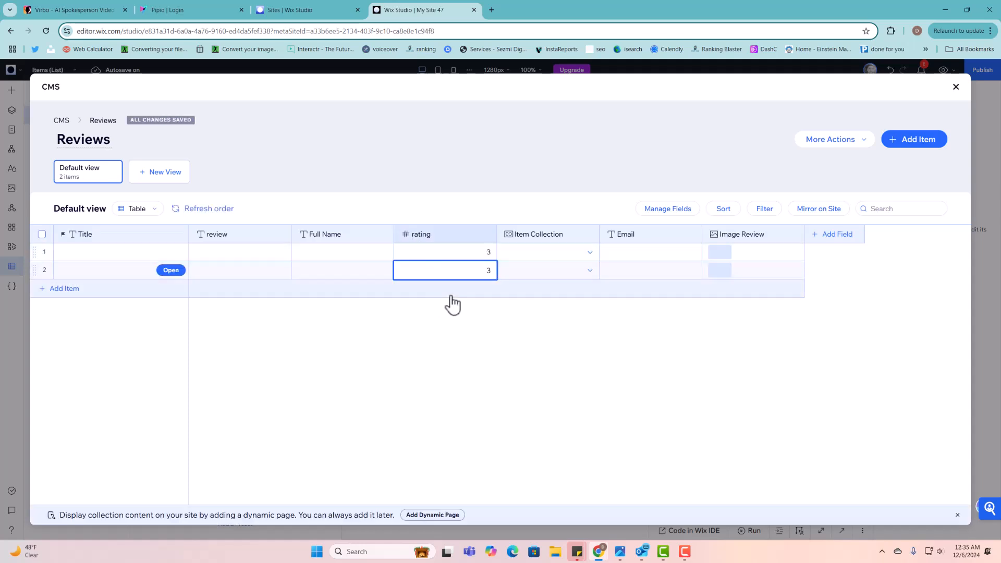
{"action": "left_click", "coordinate": [452, 297]}
{"action": "left_click", "coordinate": [451, 290]}
{"action": "type", "text": "4"}
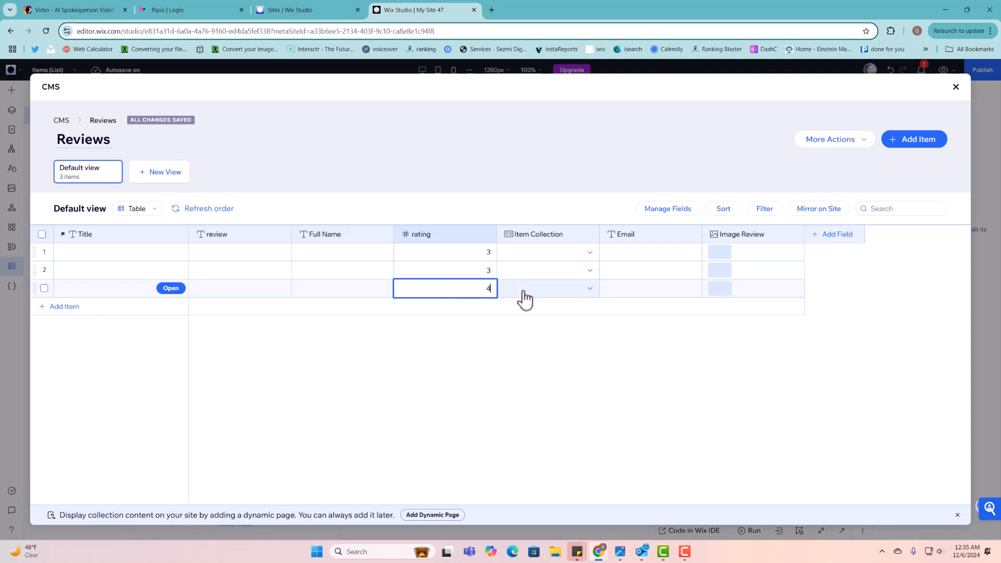
- Link review rows 1–4 to I am a title 01, 02, 03 and 04
{"action": "left_click", "coordinate": [556, 256]}
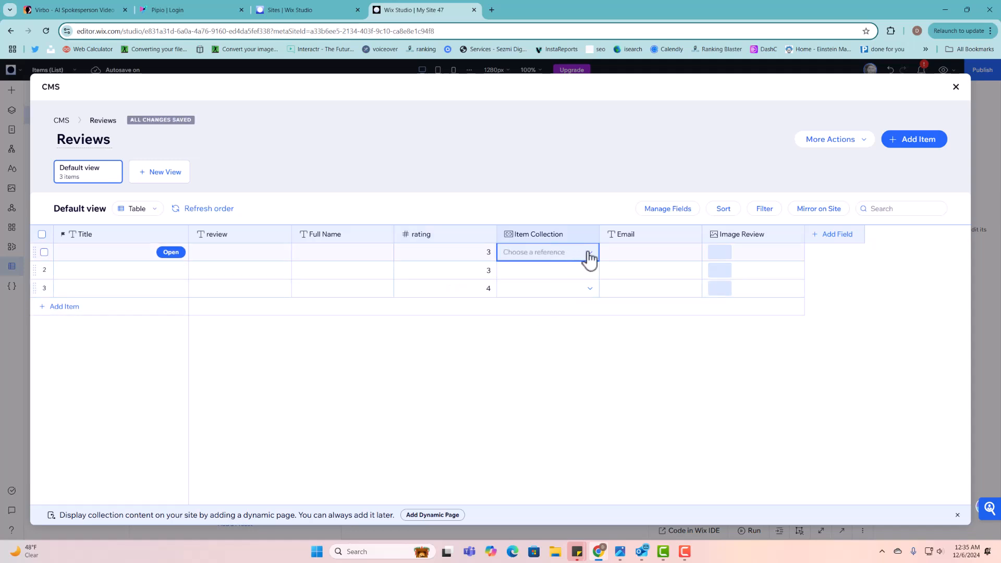
{"action": "left_click", "coordinate": [590, 254]}
{"action": "left_click", "coordinate": [554, 268]}
{"action": "left_click", "coordinate": [564, 274]}
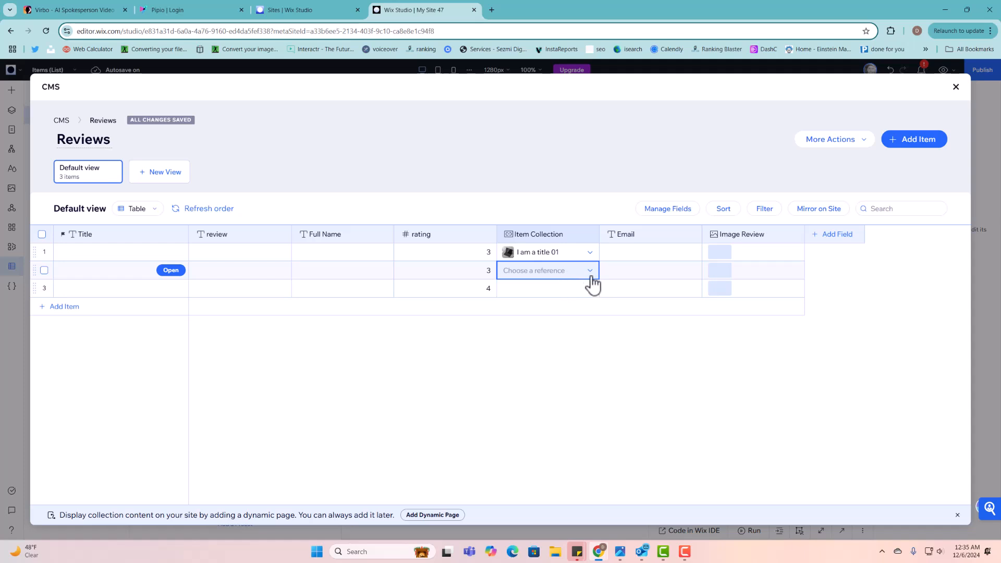
{"action": "left_click", "coordinate": [589, 275]}
{"action": "left_click", "coordinate": [572, 299]}
{"action": "left_click", "coordinate": [579, 291]}
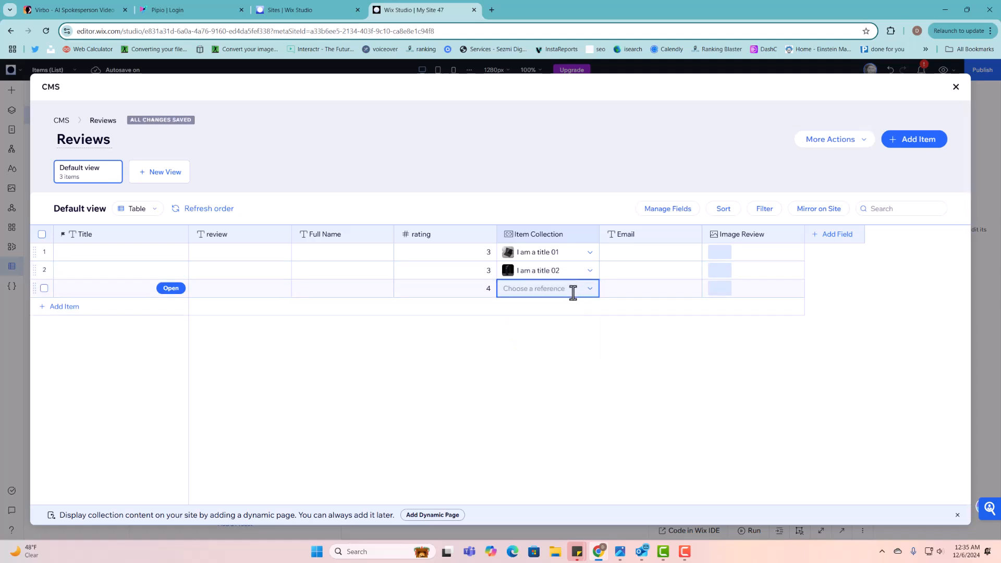
{"action": "left_click", "coordinate": [591, 290]}
{"action": "left_click", "coordinate": [559, 340]}
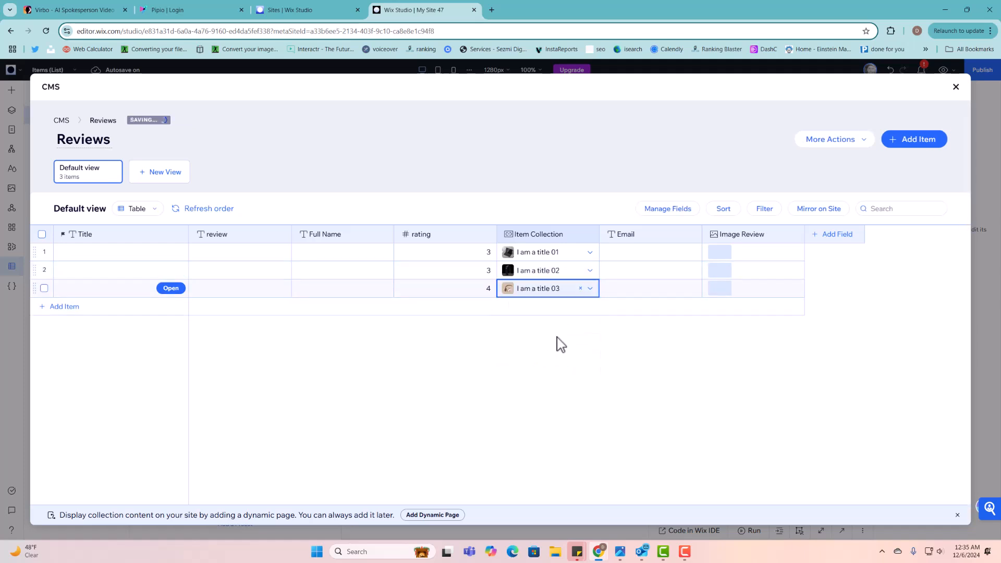
{"action": "left_click", "coordinate": [570, 306]}
{"action": "left_click", "coordinate": [574, 306]}
{"action": "left_click", "coordinate": [565, 374]}
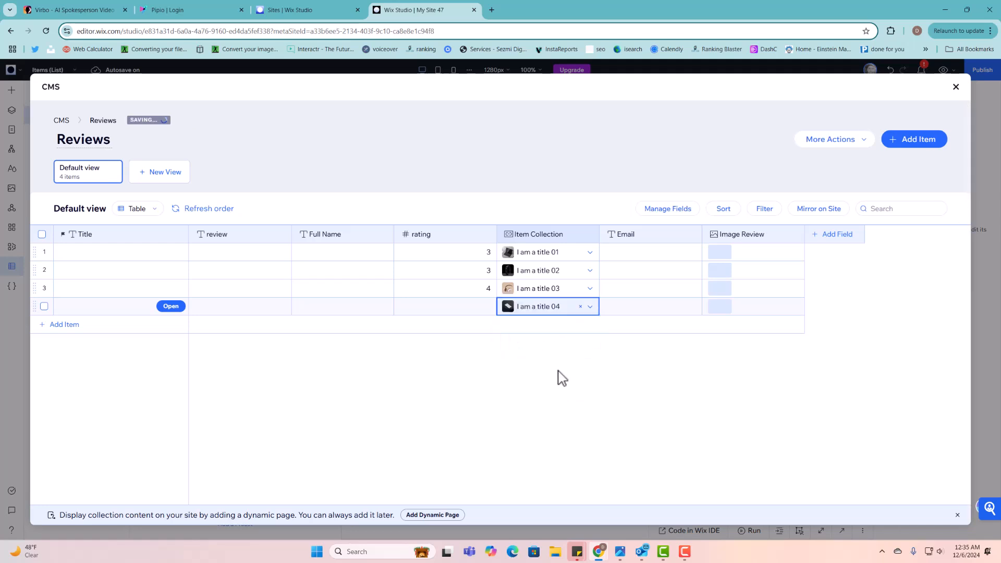
- Rate row 4 as 5 and row 1 as 2, then close the CMS
{"action": "left_click", "coordinate": [483, 306]}
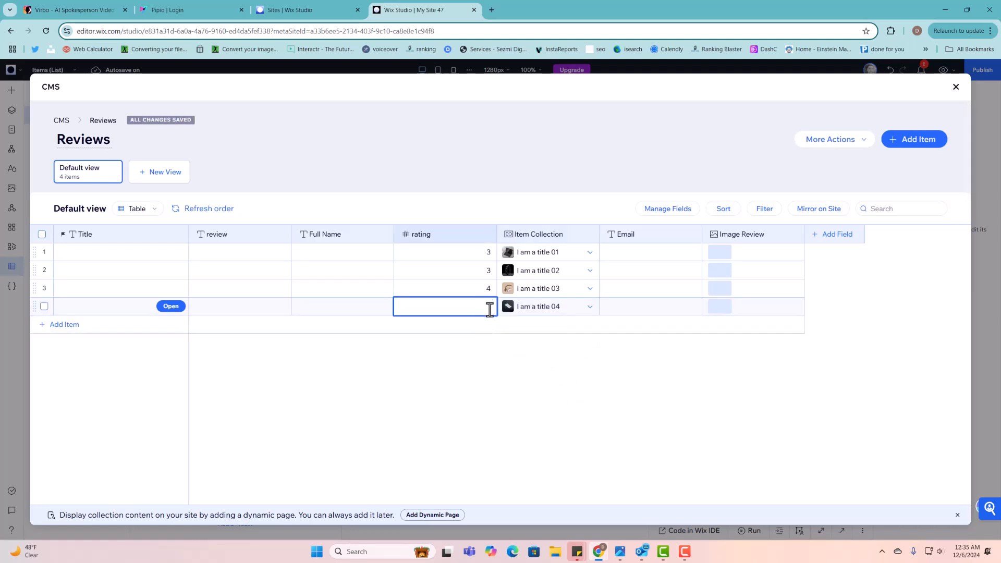
{"action": "type", "text": "5"}
{"action": "key", "text": "Return"}
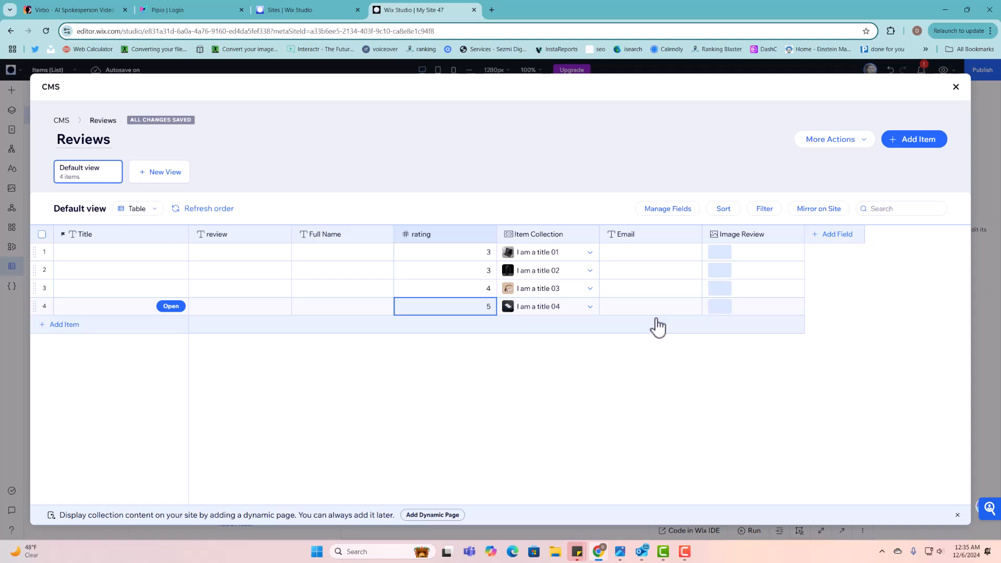
{"action": "left_click", "coordinate": [488, 269]}
{"action": "left_click", "coordinate": [485, 255]}
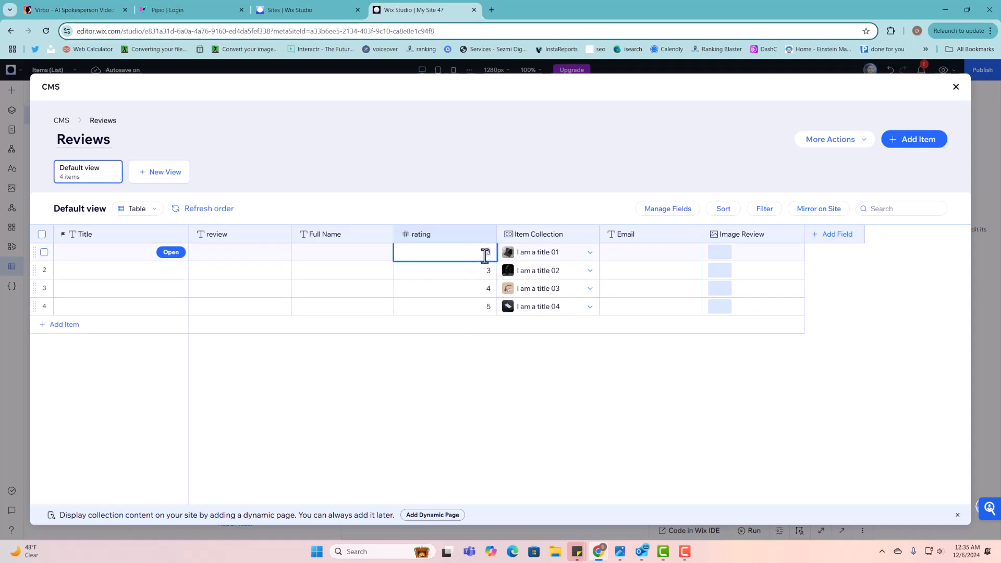
{"action": "type", "text": "2"}
{"action": "left_click", "coordinate": [489, 357]}
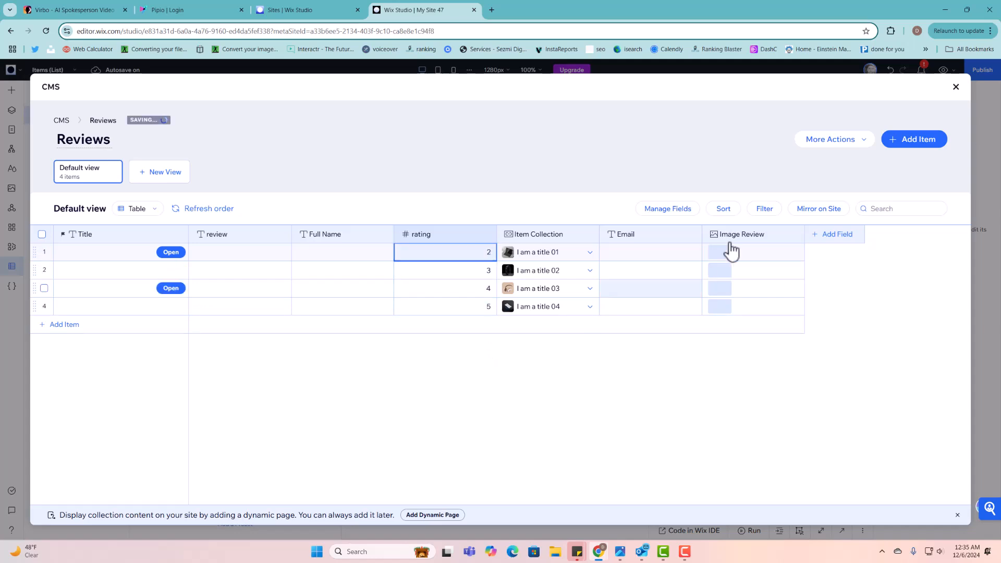
{"action": "left_click", "coordinate": [957, 91]}
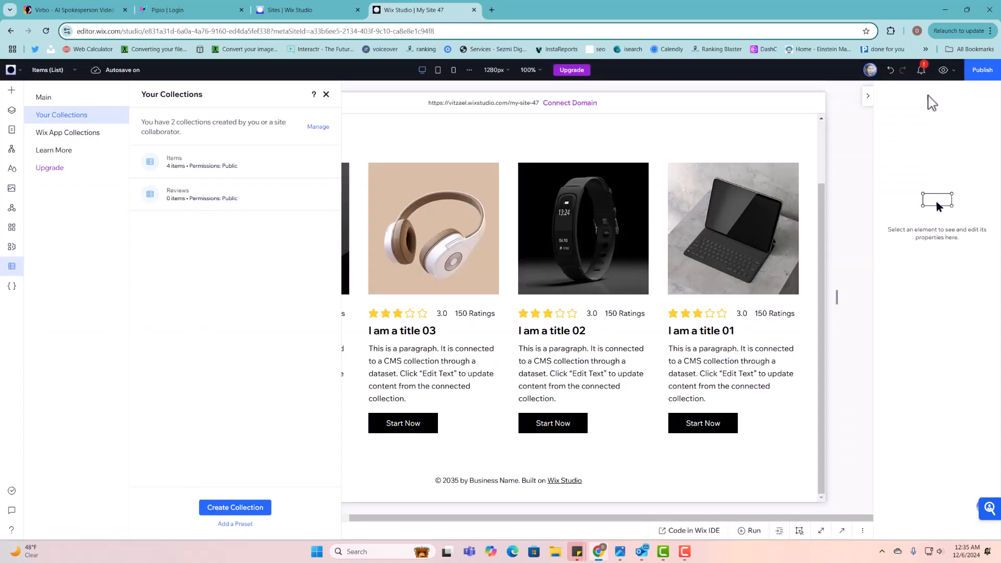
- Preview the Items page, check each card's star average, then return to the editor's CMS
{"action": "left_click", "coordinate": [944, 70]}
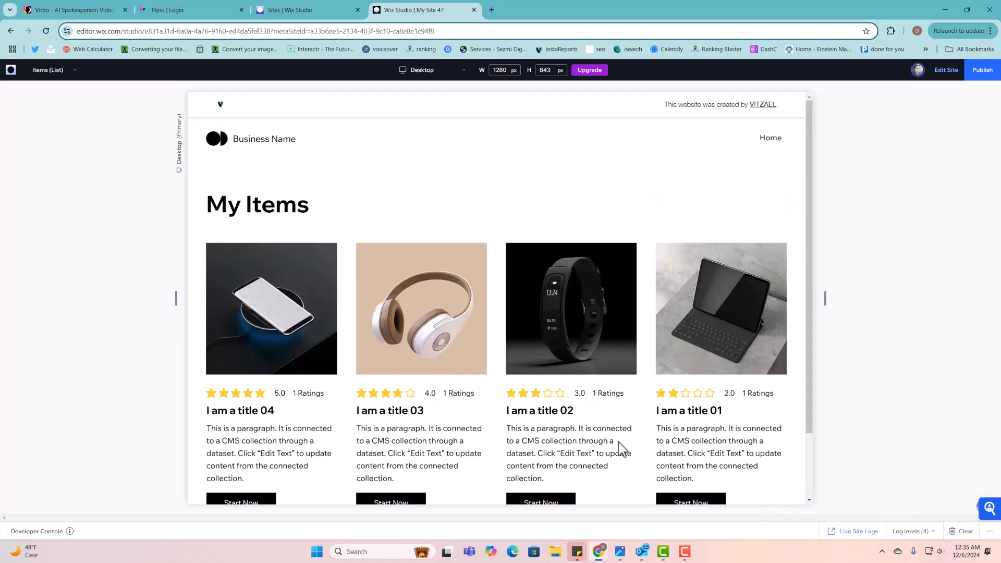
{"action": "scroll", "coordinate": [621, 449], "scroll_direction": "down", "scroll_amount": 3}
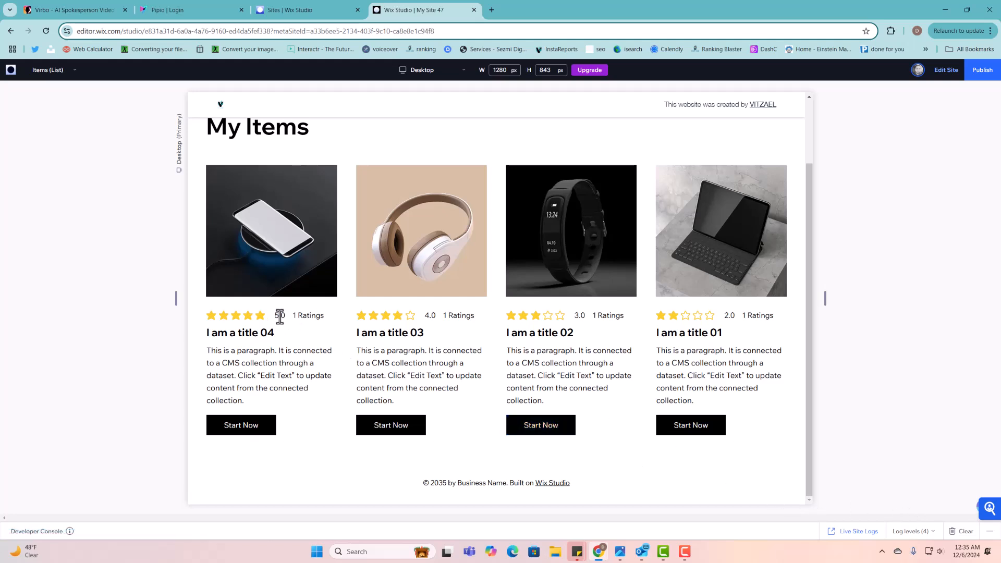
{"action": "left_click_drag", "start_coordinate": [280, 315], "coordinate": [317, 315]}
{"action": "left_click_drag", "start_coordinate": [431, 316], "coordinate": [475, 317]}
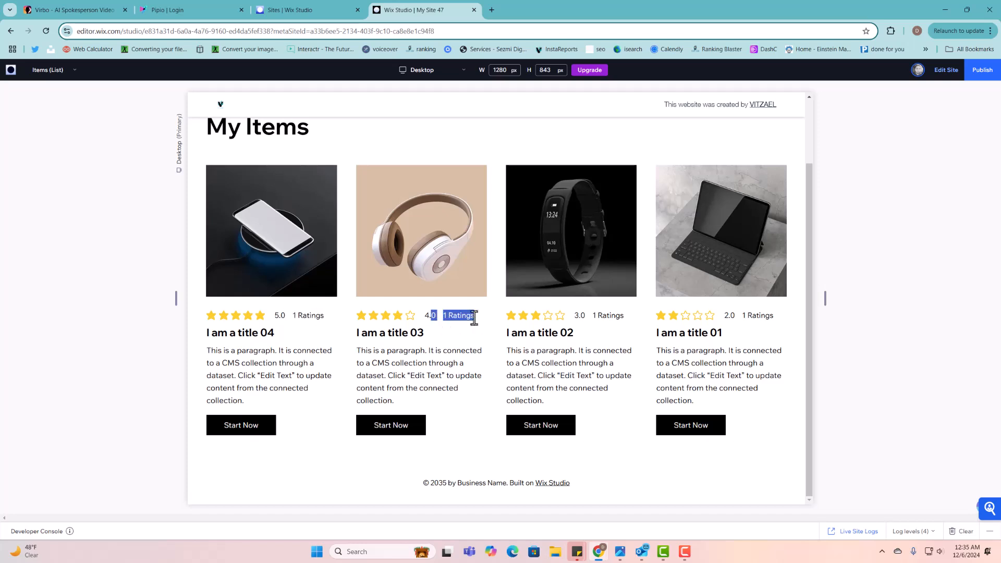
{"action": "left_click_drag", "start_coordinate": [594, 320], "coordinate": [731, 315]}
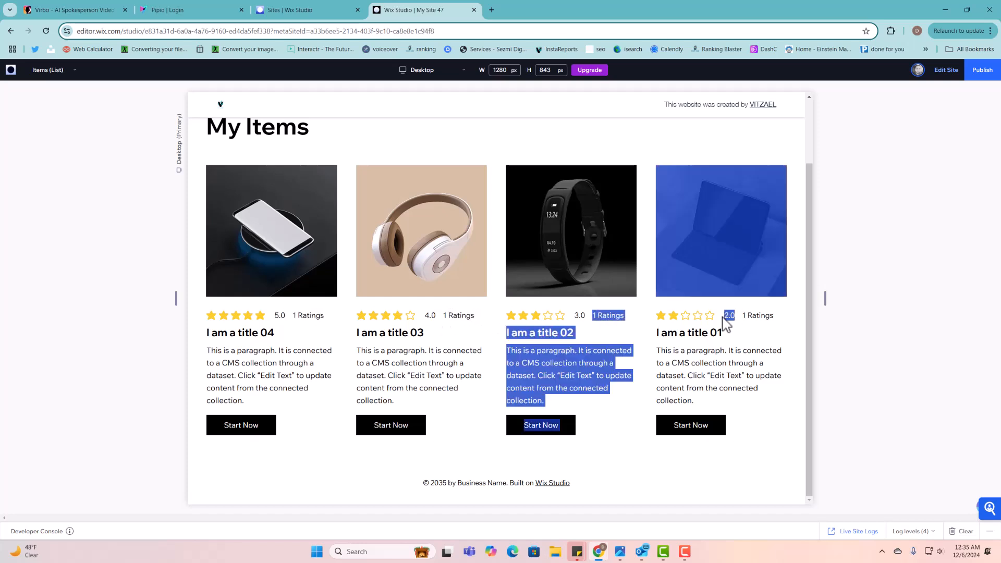
{"action": "left_click", "coordinate": [747, 315]}
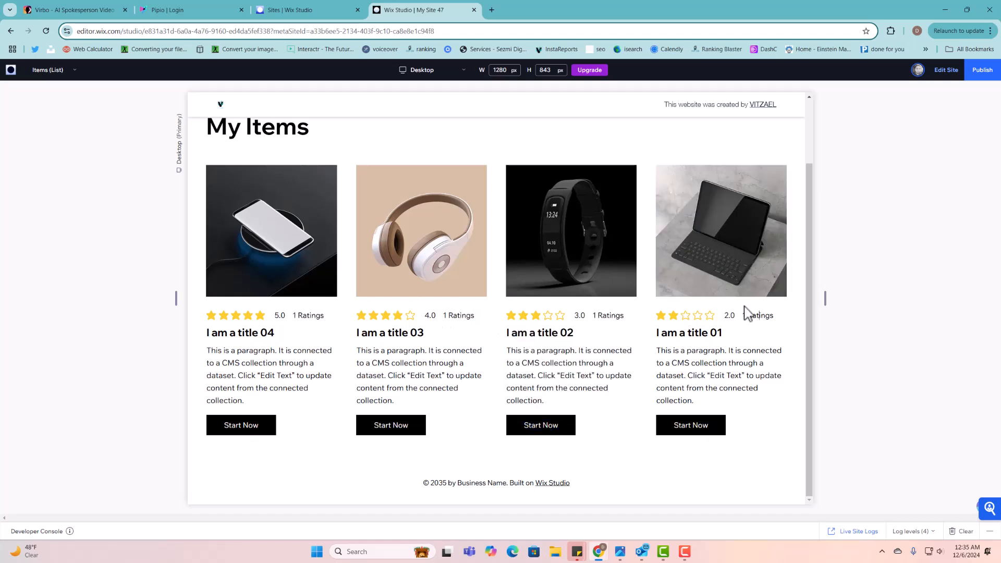
{"action": "left_click", "coordinate": [946, 70]}
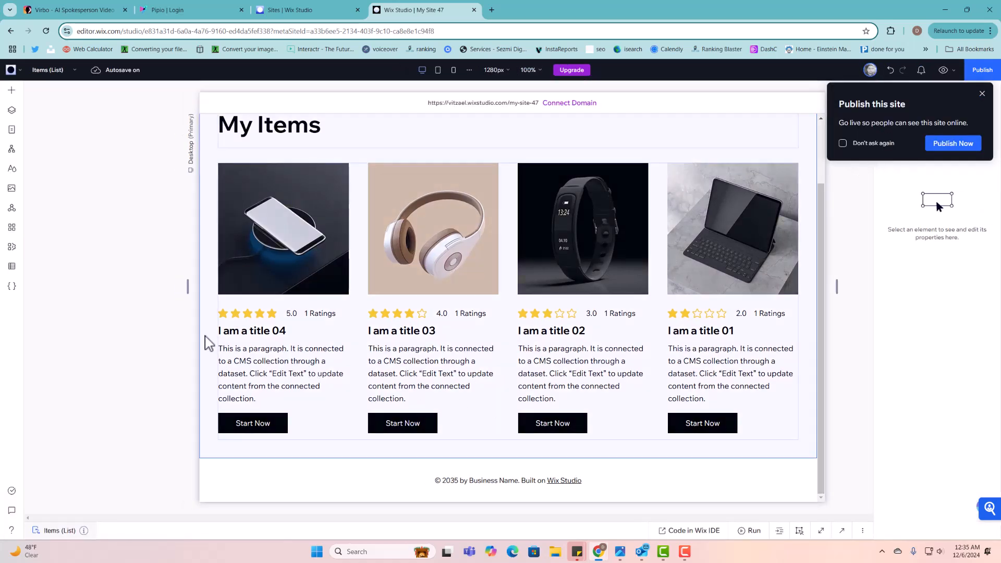
{"action": "left_click", "coordinate": [12, 266]}
- Add reviews 5 and 6 linked to I am a title 04, rating review 5 as 3
{"action": "left_click", "coordinate": [61, 116]}
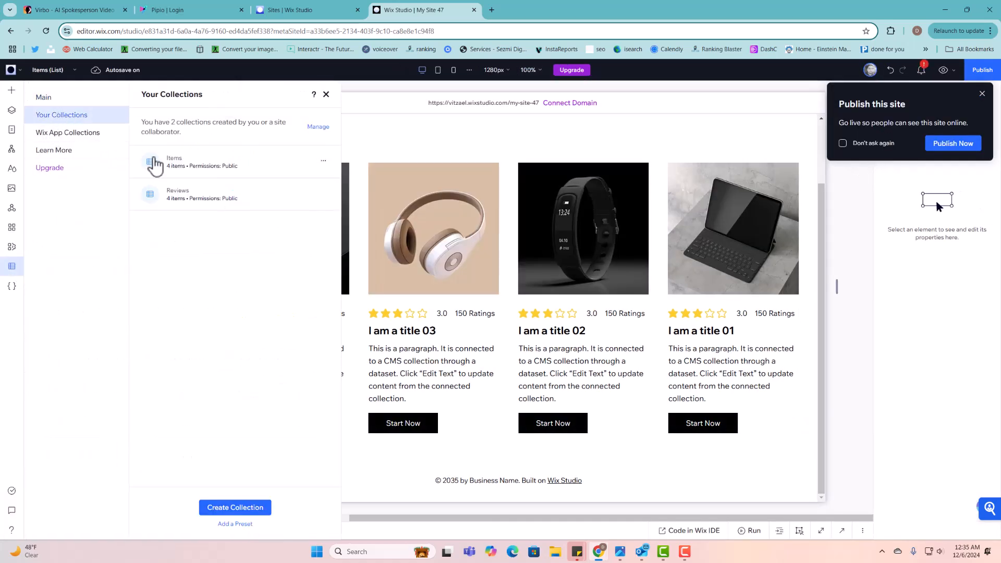
{"action": "left_click", "coordinate": [215, 209]}
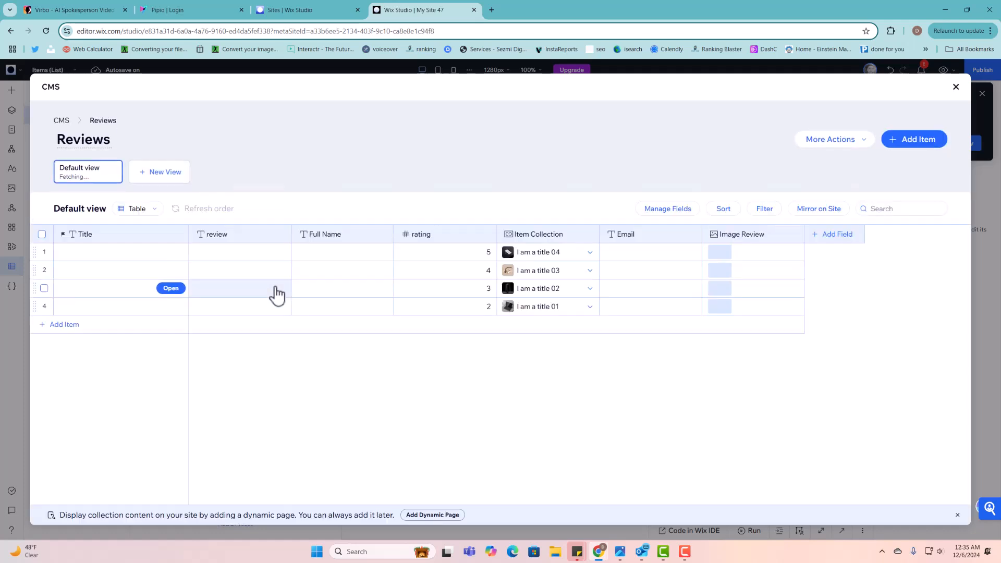
{"action": "left_click", "coordinate": [562, 324]}
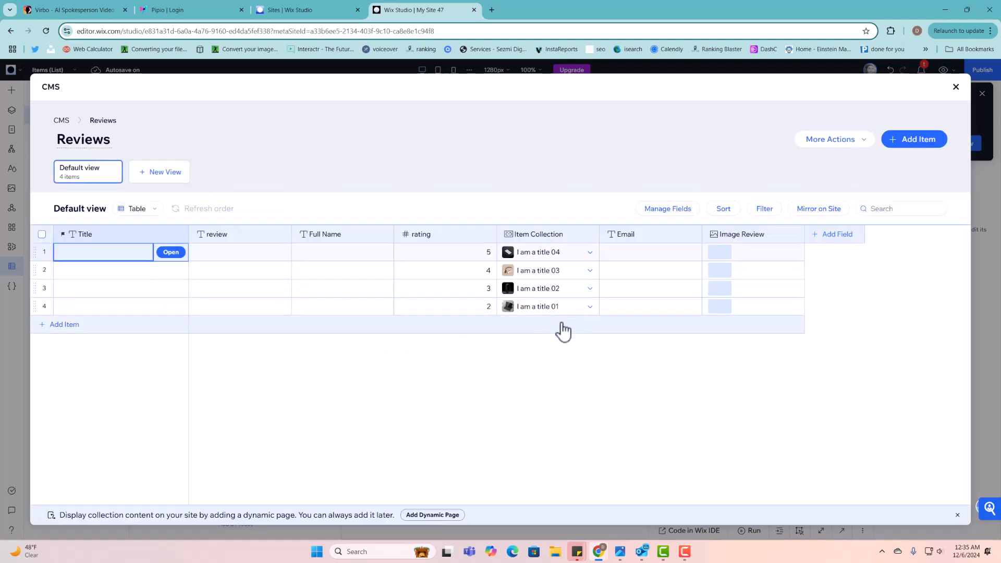
{"action": "left_click", "coordinate": [579, 323]}
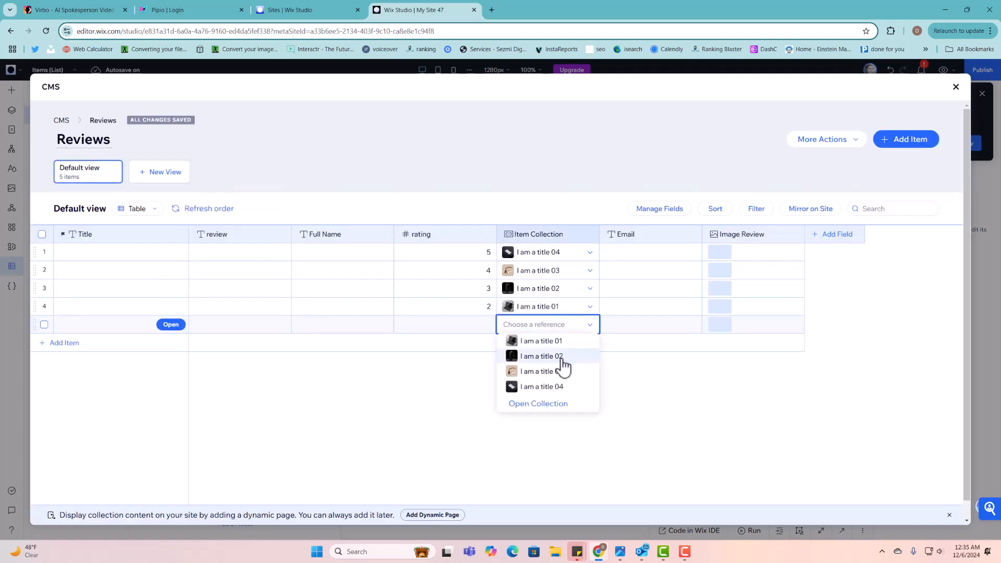
{"action": "left_click", "coordinate": [564, 387]}
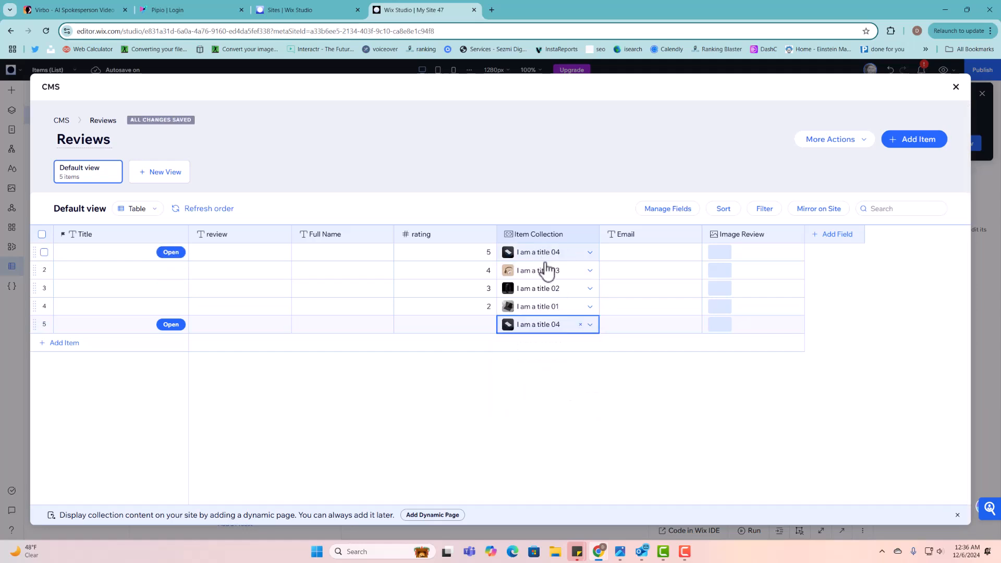
{"action": "left_click", "coordinate": [577, 345]}
{"action": "left_click", "coordinate": [574, 344]}
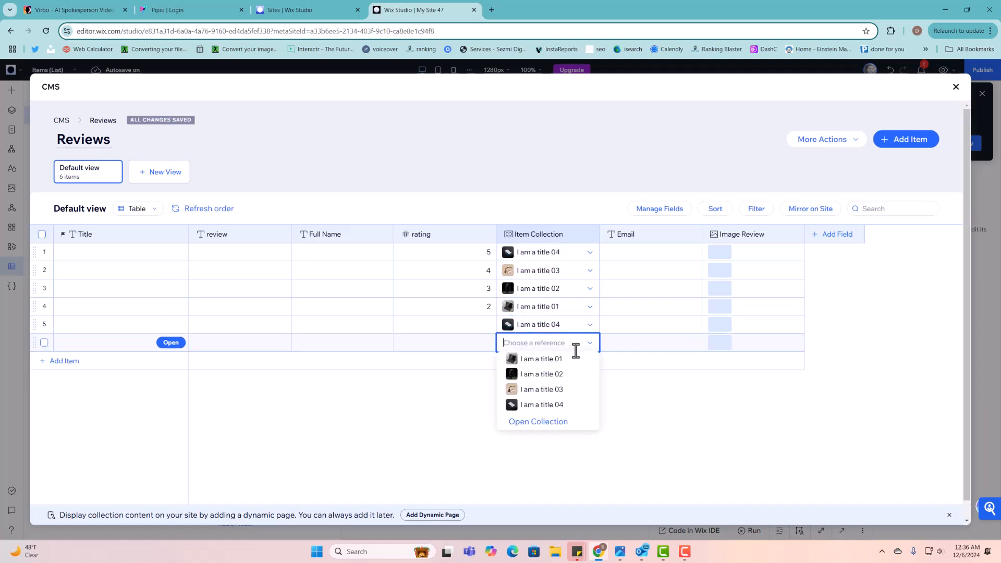
{"action": "left_click", "coordinate": [567, 406]}
{"action": "left_click", "coordinate": [481, 327]}
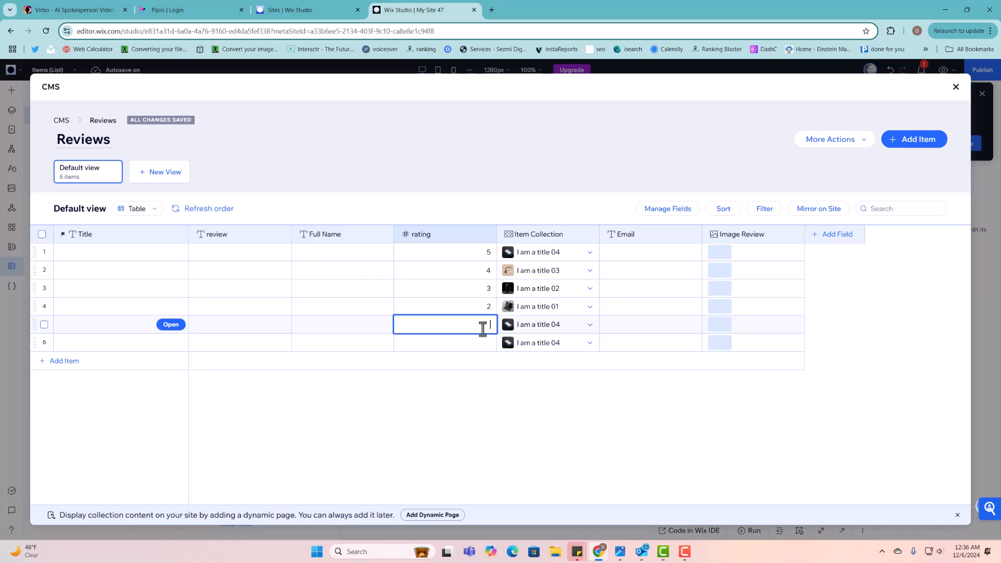
{"action": "type", "text": "3"}
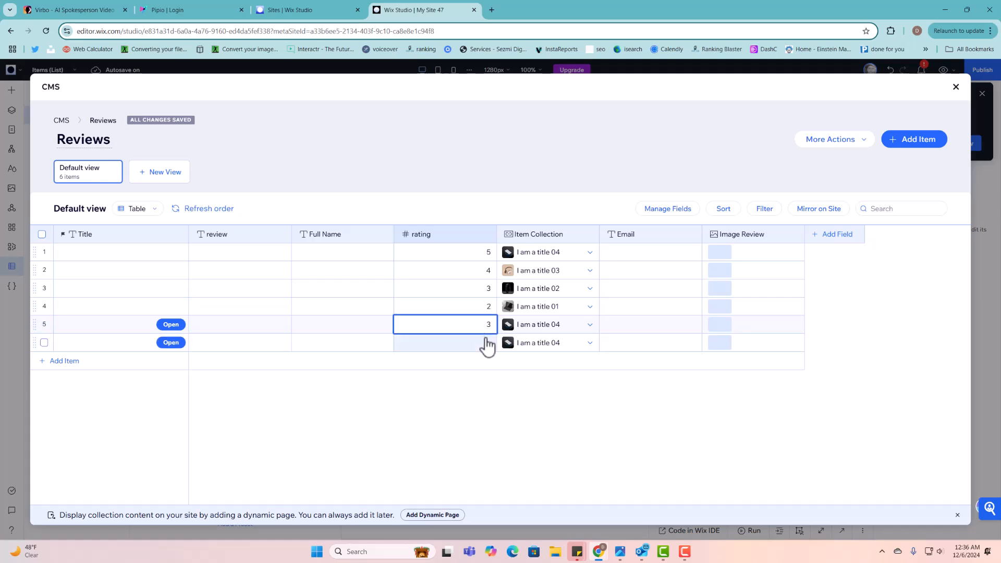
{"action": "left_click", "coordinate": [487, 344]}
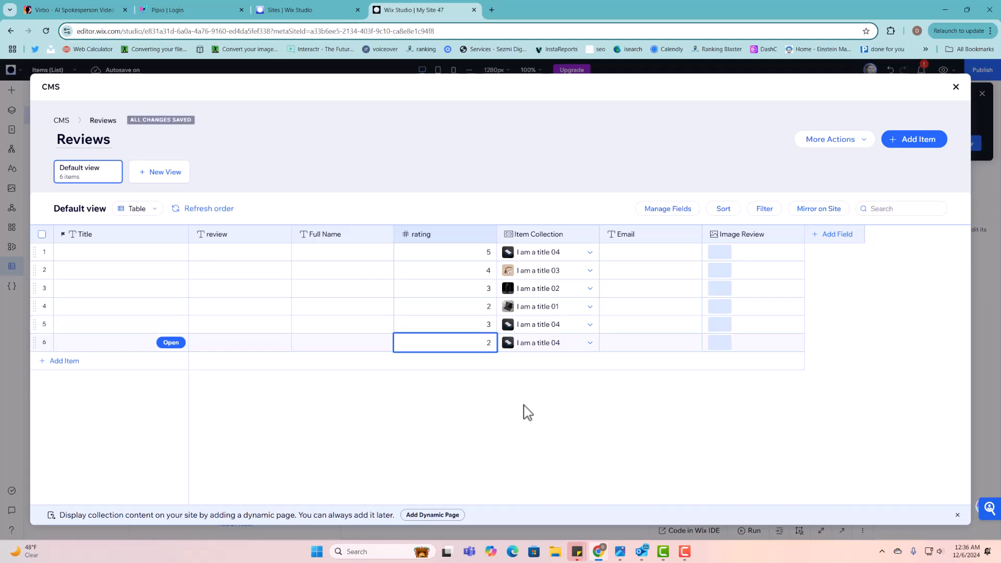
- Add a seventh review linked to I am a title 02 with rating 5, then close the collection
{"action": "left_click", "coordinate": [570, 365]}
{"action": "left_click", "coordinate": [570, 360]}
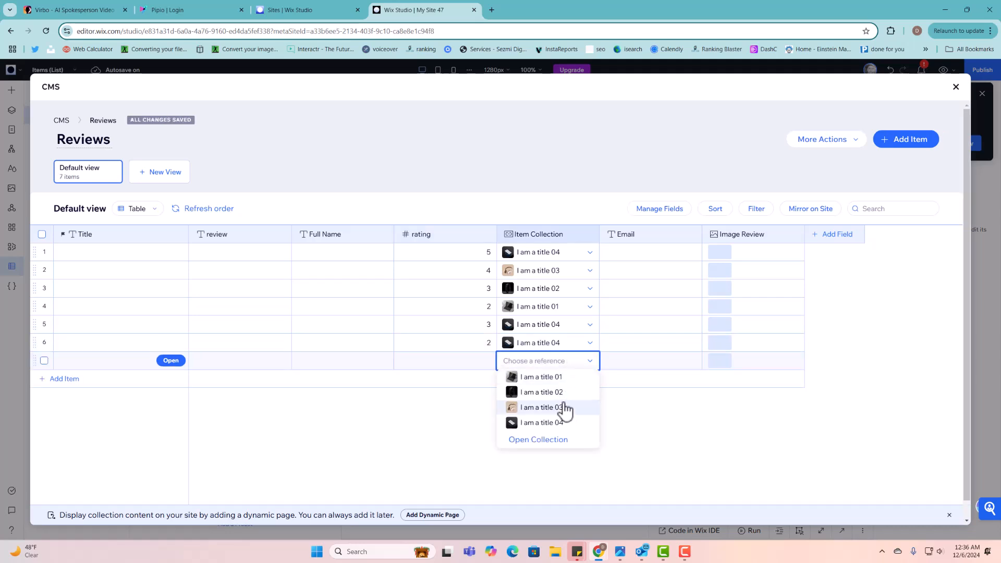
{"action": "left_click", "coordinate": [563, 392]}
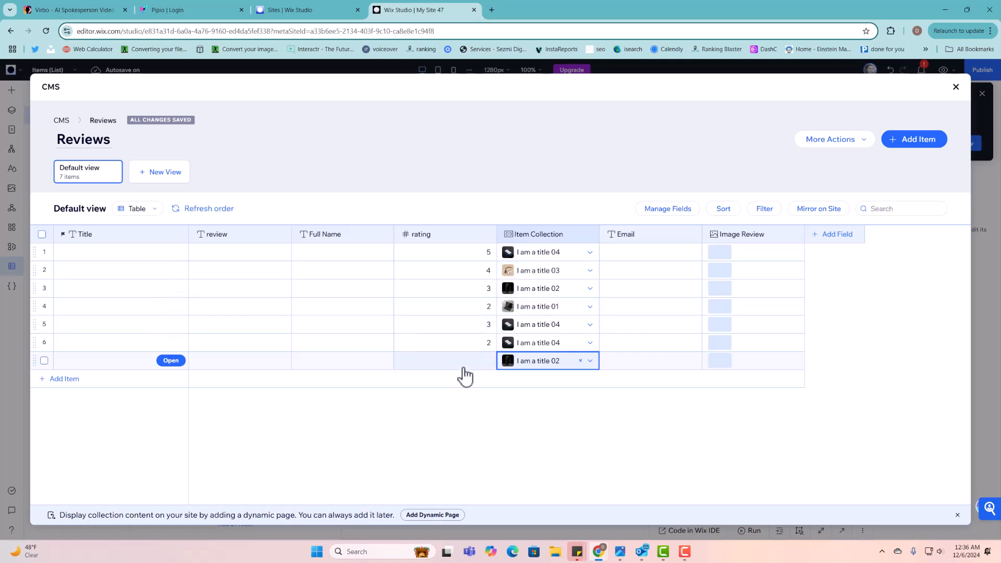
{"action": "left_click", "coordinate": [484, 360]}
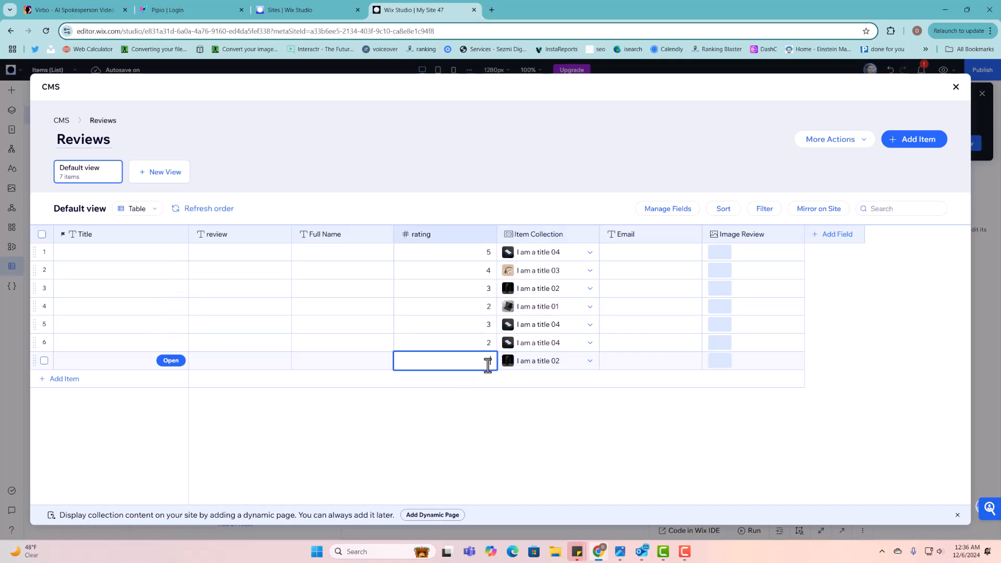
{"action": "type", "text": "5"}
{"action": "key", "text": "Return"}
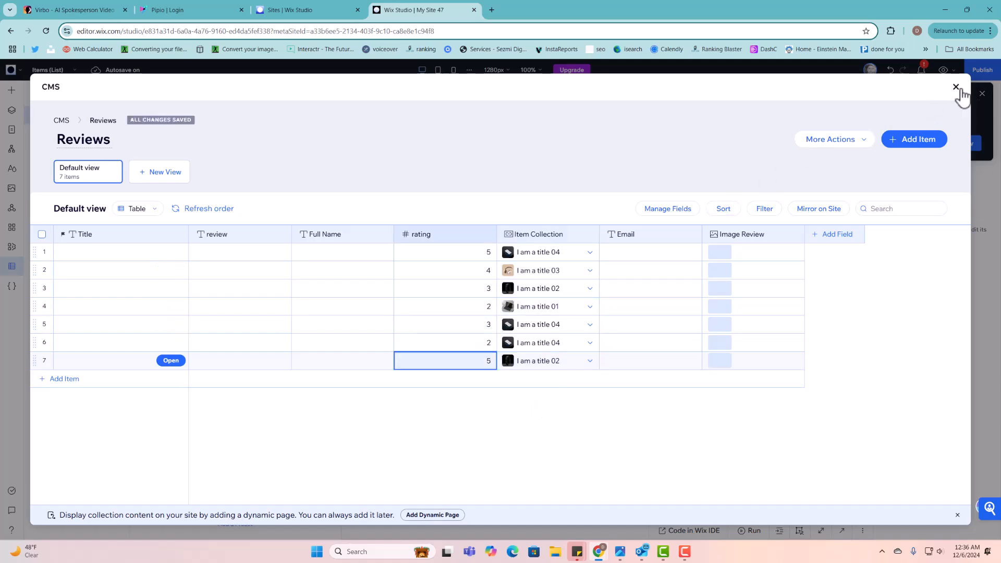
{"action": "left_click", "coordinate": [957, 88]}
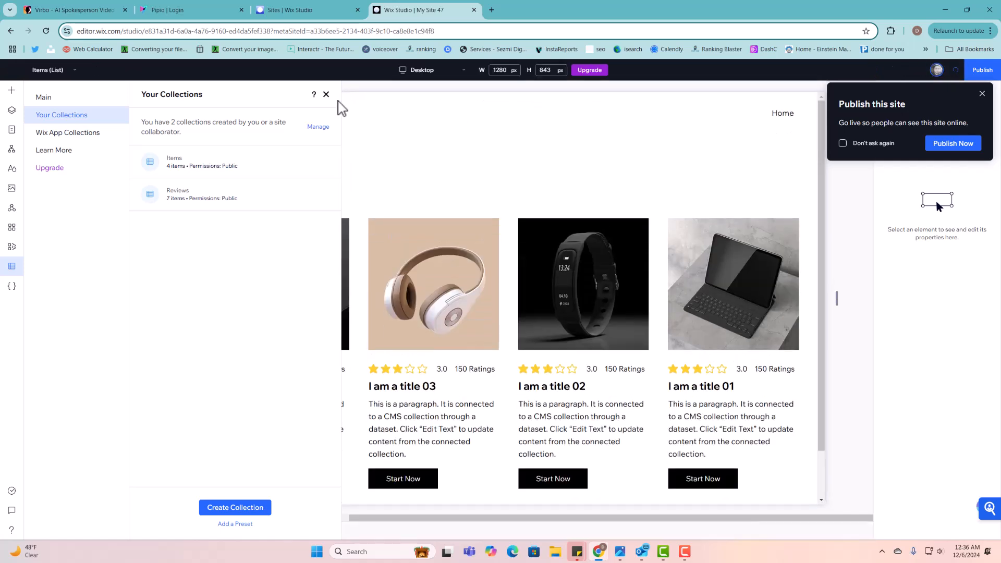
- In preview, confirm title 04 averages 3.3 and title 02 shows 4.0, then return to editing
{"action": "scroll", "coordinate": [437, 305], "scroll_direction": "down", "scroll_amount": 2}
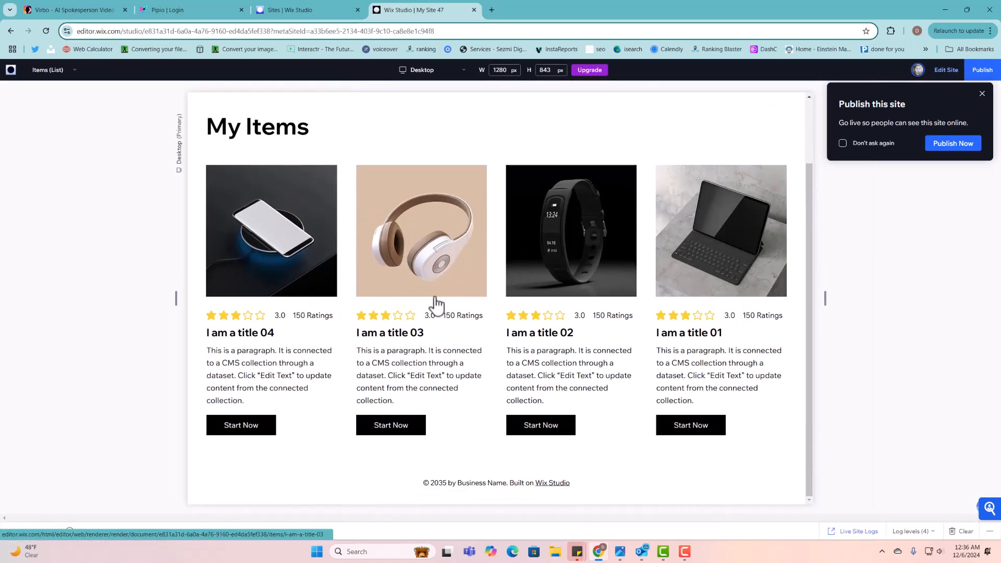
{"action": "scroll", "coordinate": [324, 329], "scroll_direction": "down", "scroll_amount": 2}
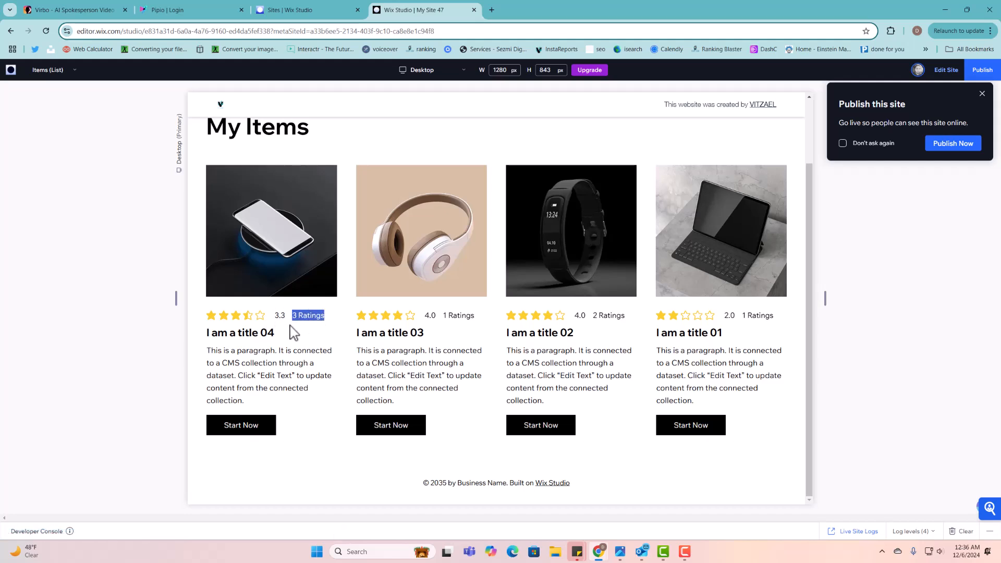
{"action": "left_click", "coordinate": [280, 316]}
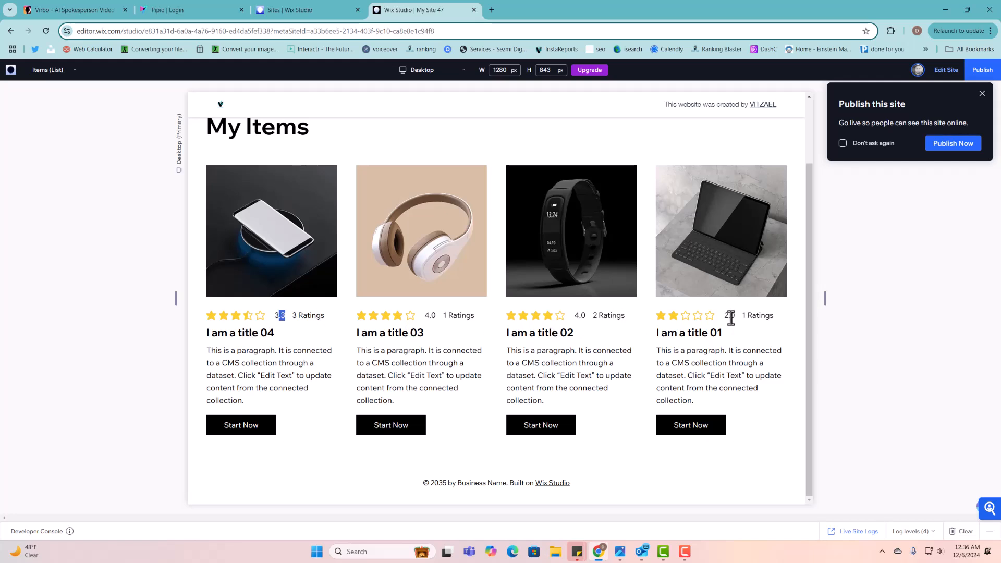
{"action": "left_click", "coordinate": [982, 95]}
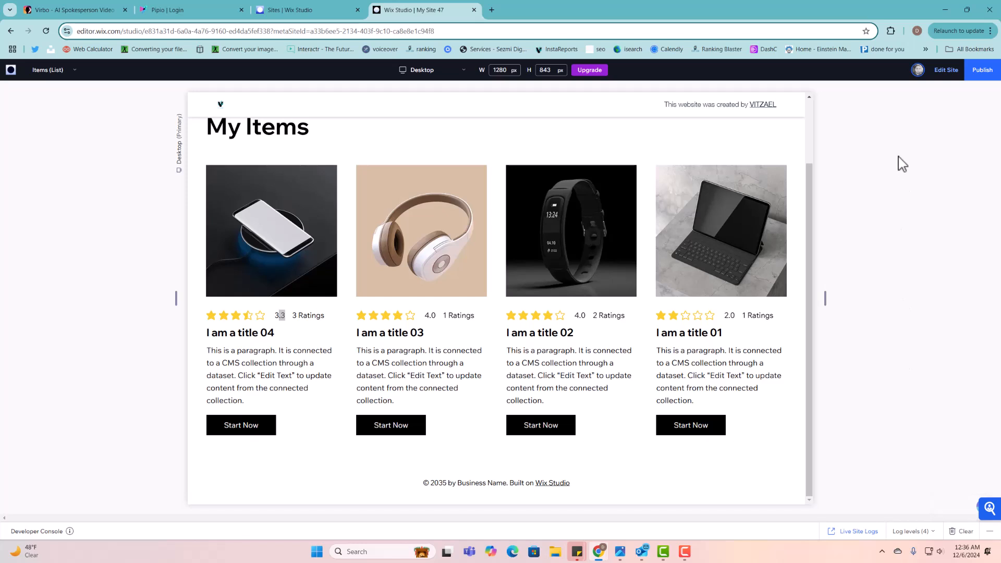
{"action": "left_click", "coordinate": [943, 70]}
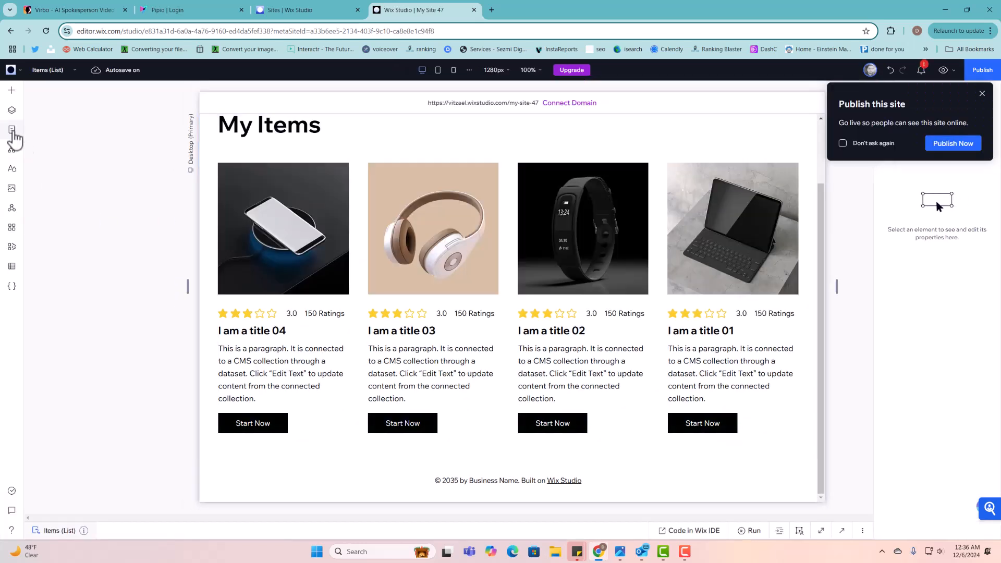
- Switch to the Items (Item) dynamic page and dismiss the publish prompt
{"action": "left_click", "coordinate": [12, 130]}
{"action": "left_click", "coordinate": [54, 206]}
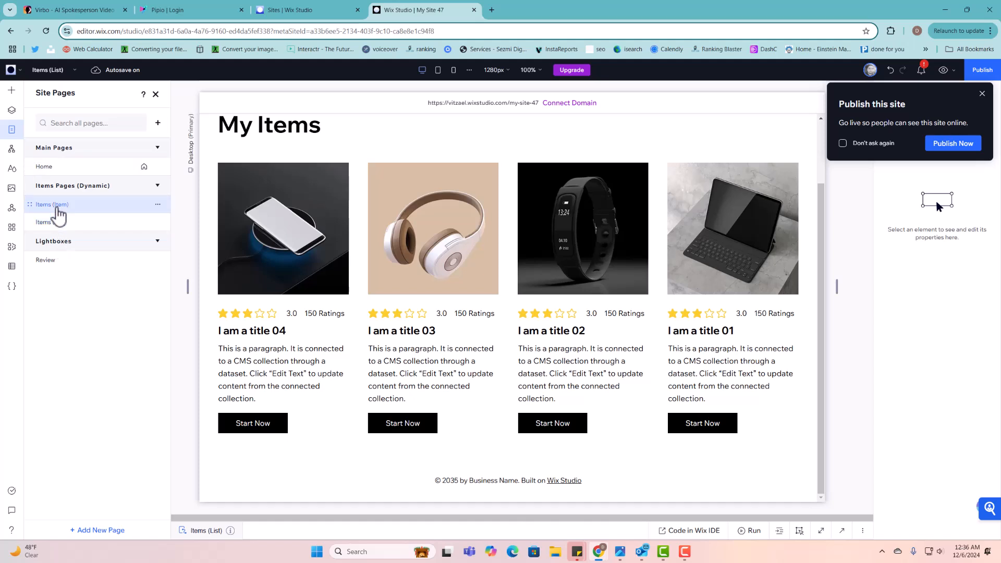
{"action": "left_click", "coordinate": [155, 95]}
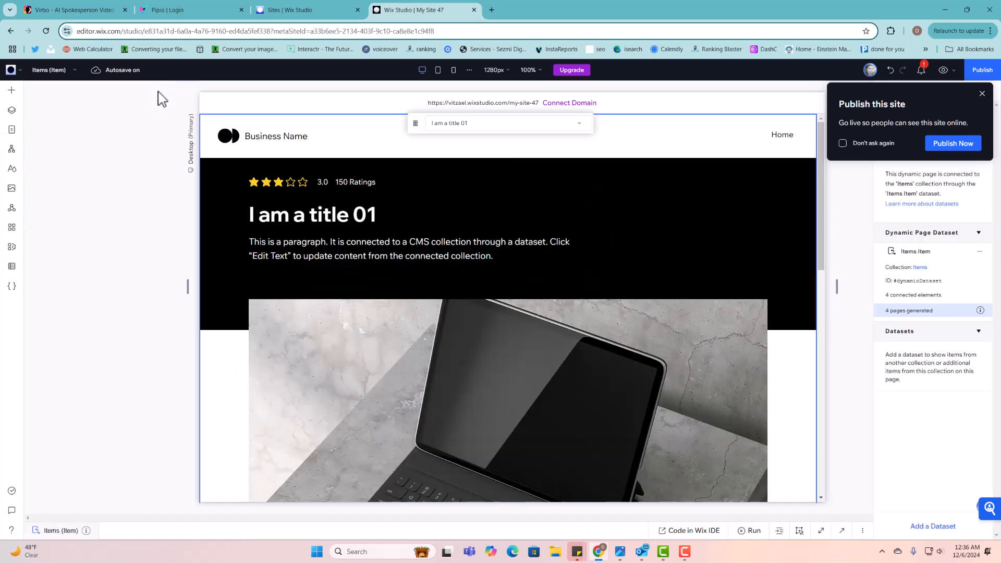
{"action": "left_click", "coordinate": [982, 96]}
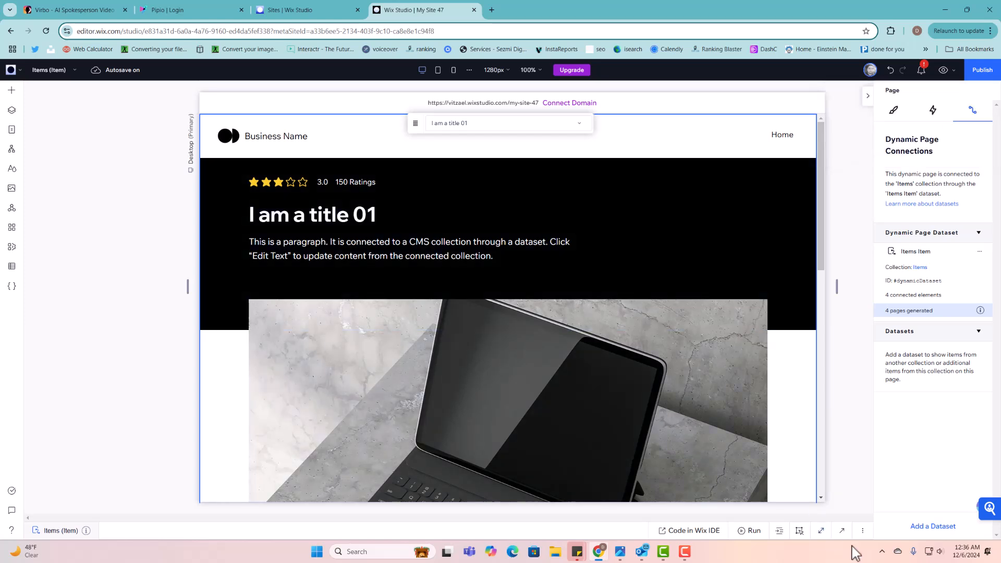
- Expand the code panel and delete all of the page's existing code
{"action": "left_click", "coordinate": [842, 530]}
{"action": "left_click_drag", "start_coordinate": [277, 386], "coordinate": [29, 218]}
{"action": "key", "text": "Delete"}
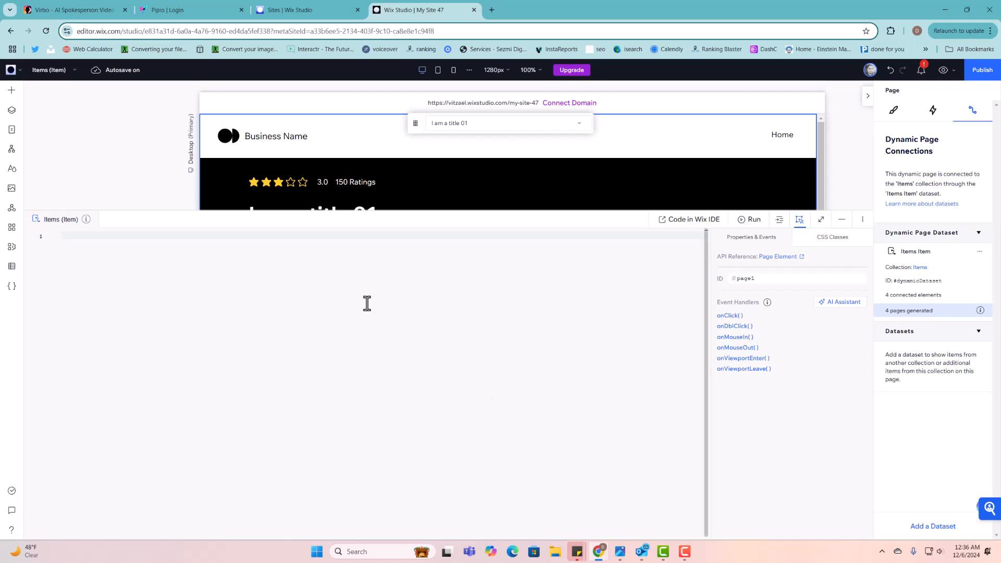
- Paste the 79-line reviews script and shrink the code panel to reveal the Write your review section
{"action": "key", "text": "ctrl+v"}
{"action": "scroll", "coordinate": [306, 313], "scroll_direction": "up", "scroll_amount": 10}
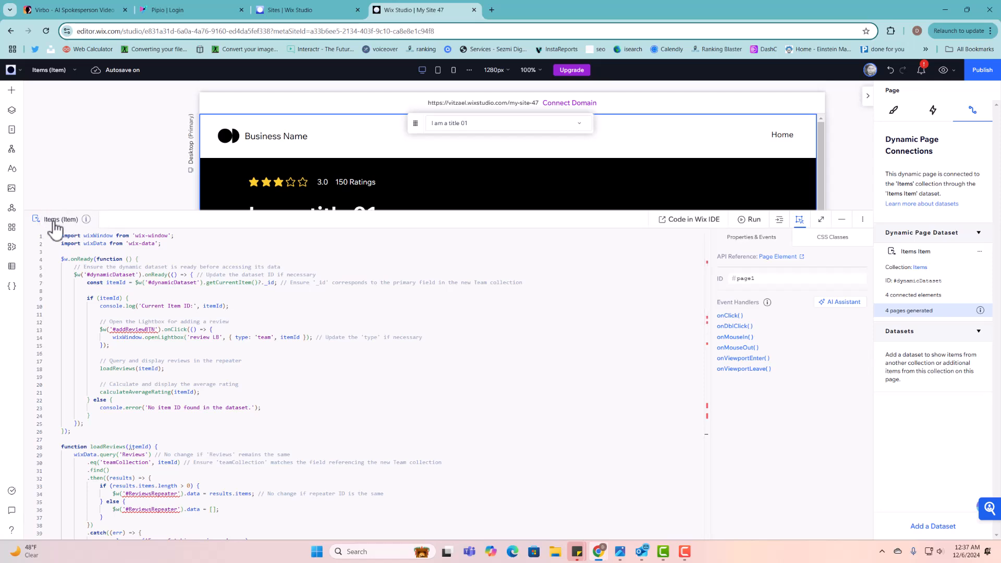
{"action": "scroll", "coordinate": [173, 329], "scroll_direction": "down", "scroll_amount": 3}
{"action": "scroll", "coordinate": [173, 329], "scroll_direction": "up", "scroll_amount": 3}
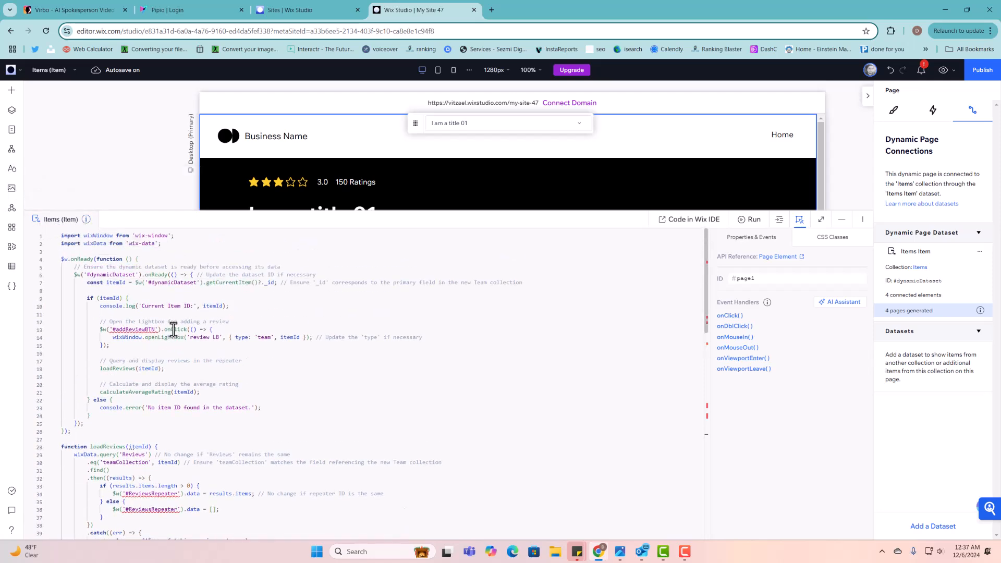
{"action": "scroll", "coordinate": [165, 329], "scroll_direction": "down", "scroll_amount": 10}
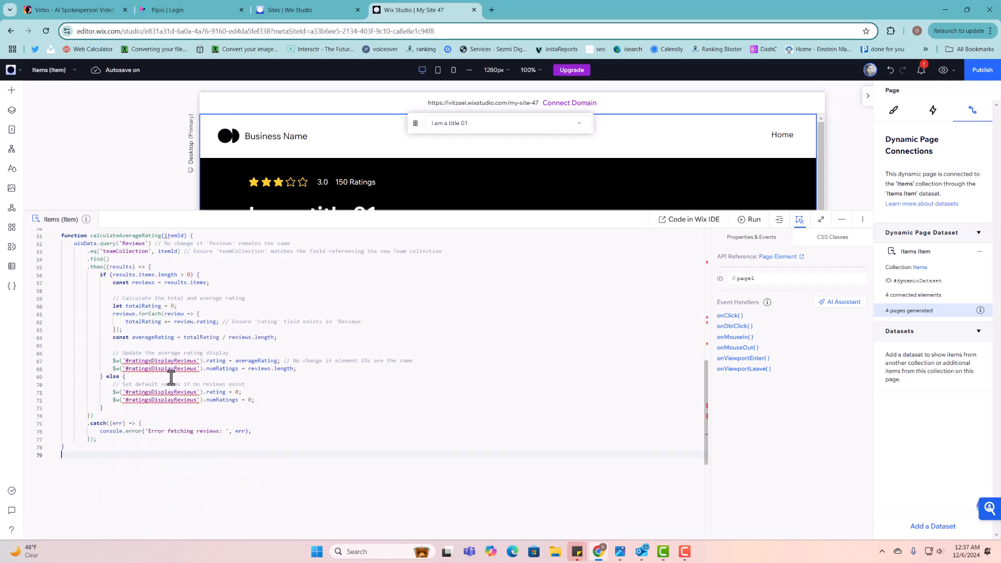
{"action": "scroll", "coordinate": [172, 391], "scroll_direction": "up", "scroll_amount": 10}
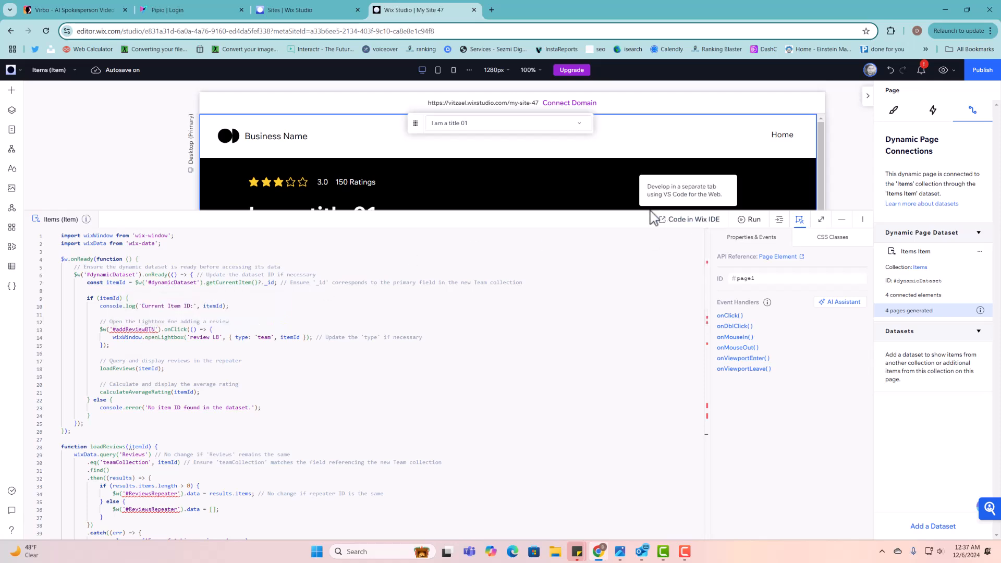
{"action": "left_click_drag", "start_coordinate": [623, 210], "coordinate": [621, 344]}
{"action": "scroll", "coordinate": [662, 272], "scroll_direction": "down", "scroll_amount": 10}
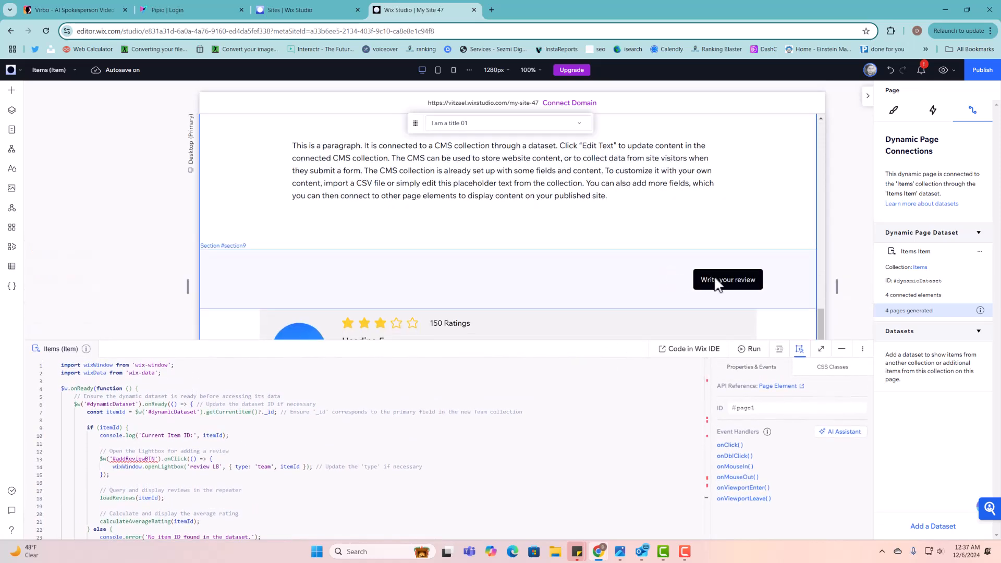
- Set the Write your review button's ID to addReviewBTN and check its reference in the code
{"action": "left_click", "coordinate": [717, 283]}
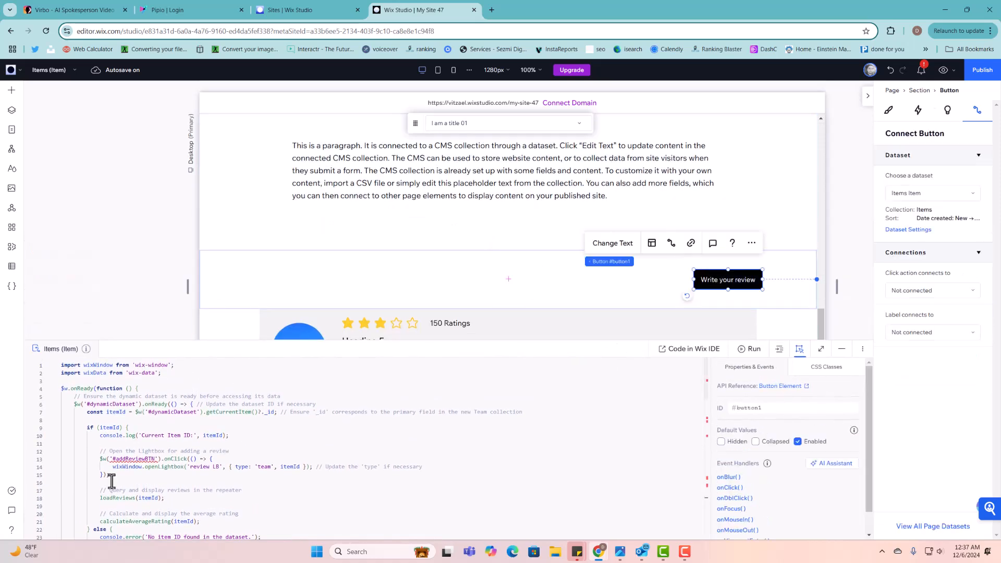
{"action": "left_click", "coordinate": [795, 409]}
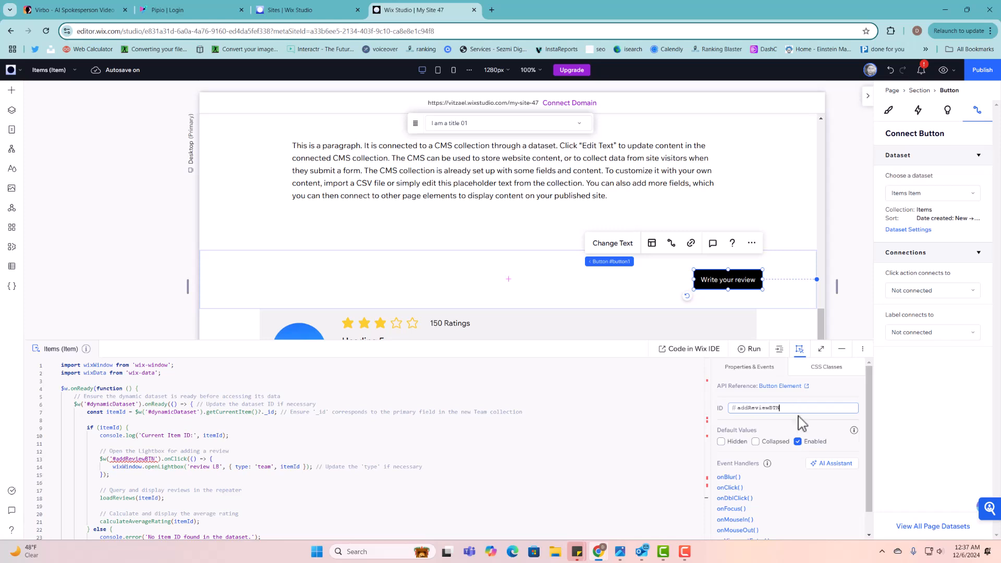
{"action": "left_click", "coordinate": [799, 417]}
{"action": "left_click", "coordinate": [325, 452]}
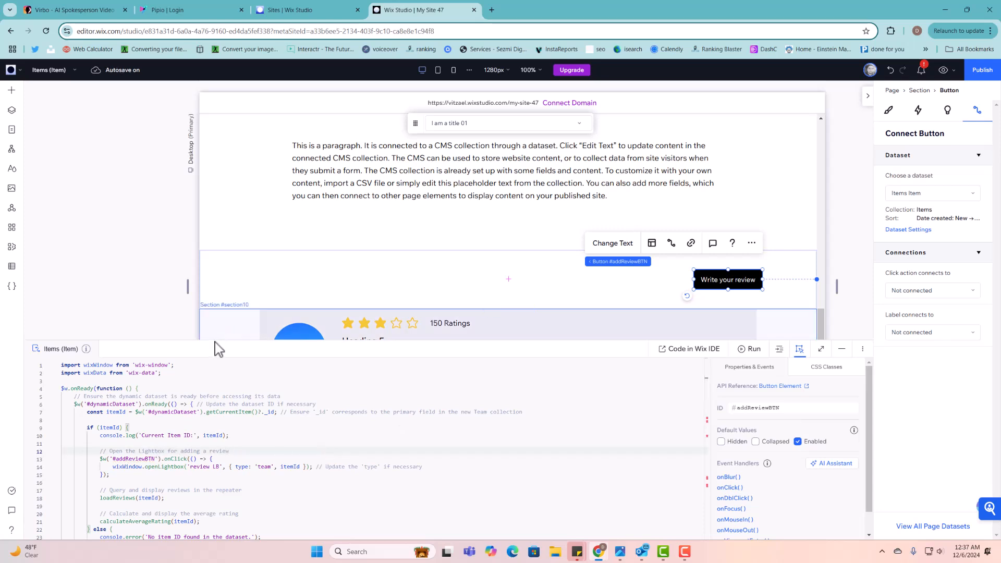
{"action": "left_click_drag", "start_coordinate": [217, 340], "coordinate": [217, 333]}
{"action": "scroll", "coordinate": [232, 424], "scroll_direction": "down", "scroll_amount": 5}
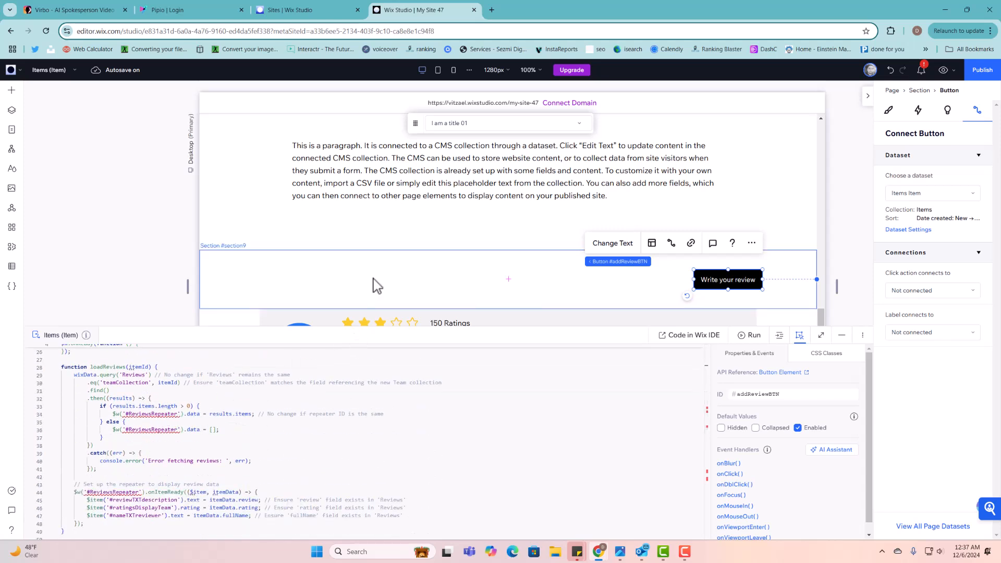
{"action": "scroll", "coordinate": [376, 286], "scroll_direction": "down", "scroll_amount": 2}
- Rename the reviews repeater's ID to ReviewsRepeater and go back to the page code
{"action": "left_click", "coordinate": [331, 227]}
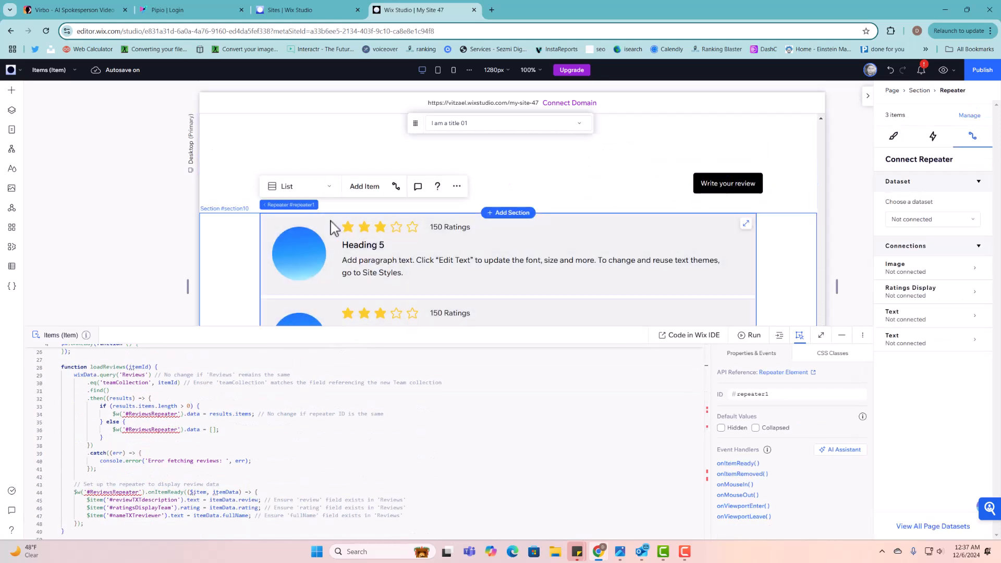
{"action": "double_click", "coordinate": [754, 396]}
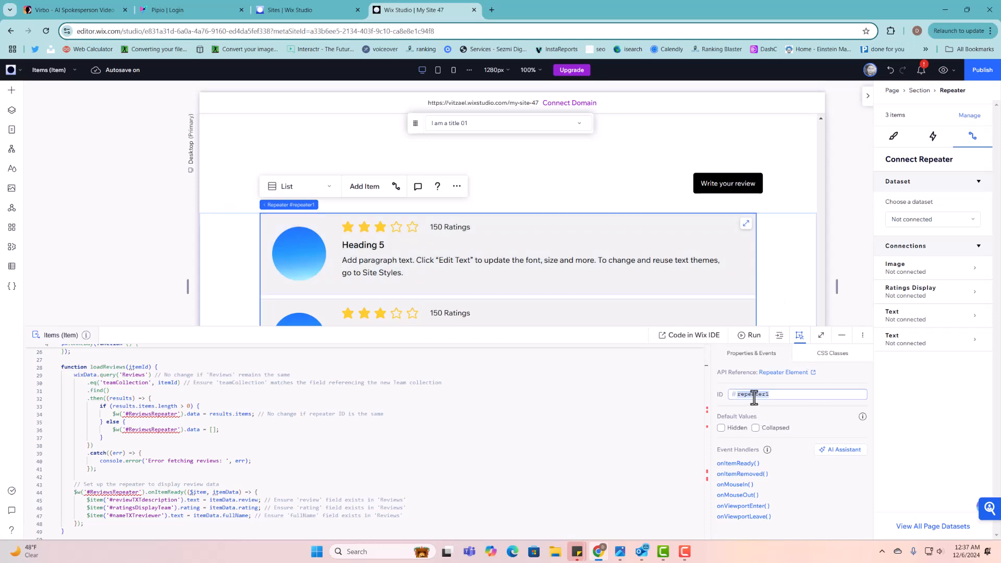
{"action": "type", "text": "r"}
{"action": "left_click", "coordinate": [794, 406]}
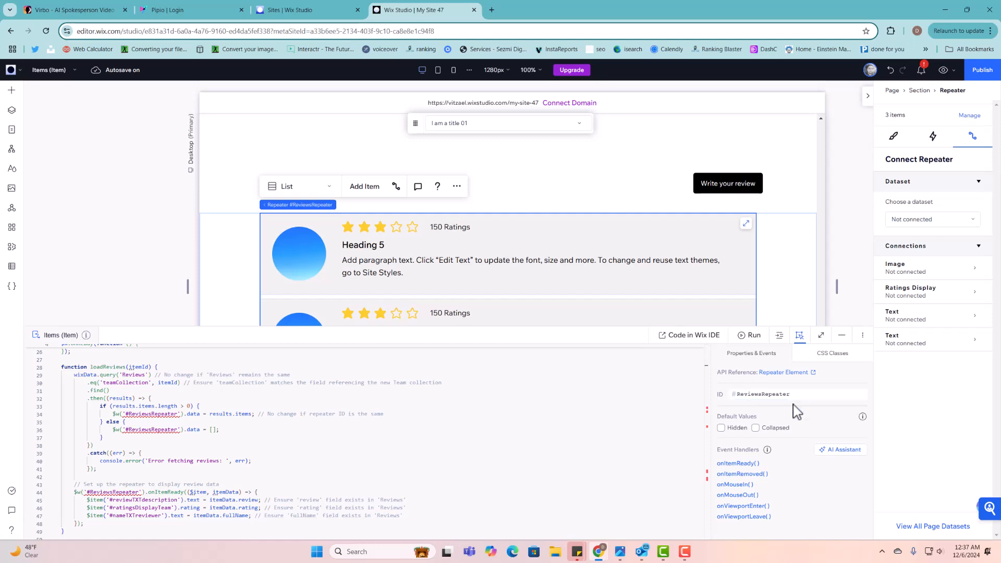
{"action": "left_click", "coordinate": [388, 452]}
{"action": "scroll", "coordinate": [388, 452], "scroll_direction": "up", "scroll_amount": 1}
{"action": "scroll", "coordinate": [370, 459], "scroll_direction": "down", "scroll_amount": 4}
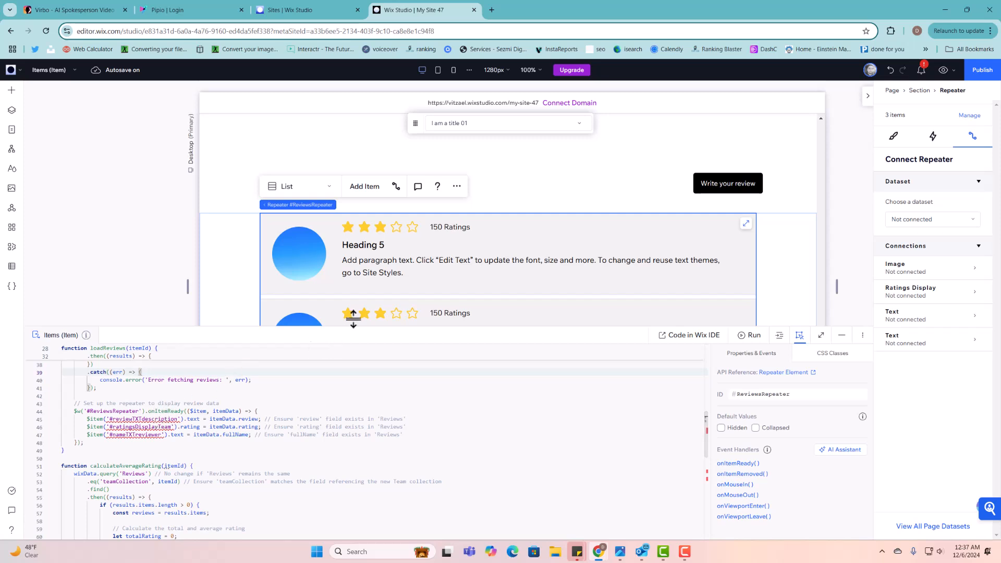
- Give the repeater's review paragraph the ID reviewTXTdescription
{"action": "left_click", "coordinate": [380, 261]}
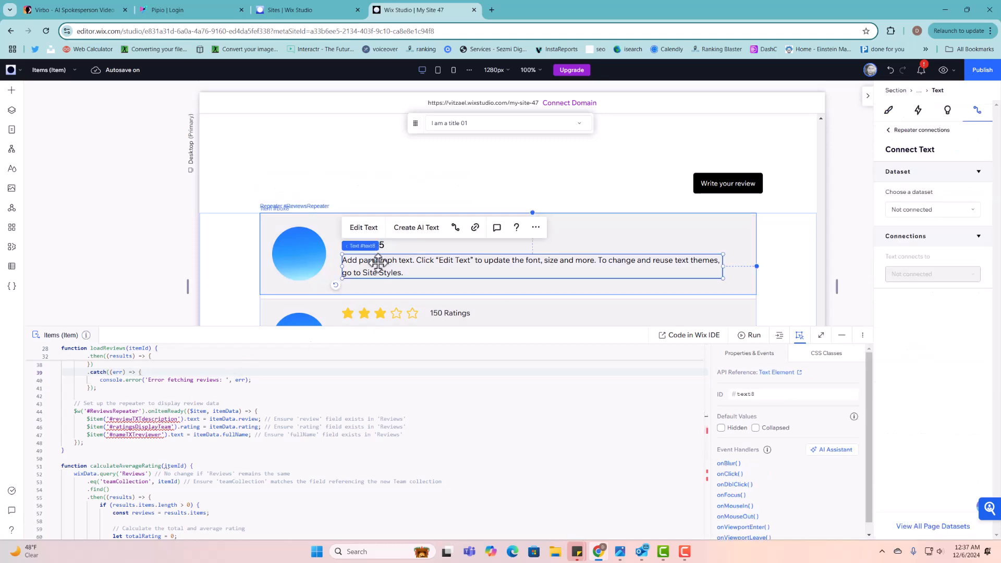
{"action": "double_click", "coordinate": [759, 394]}
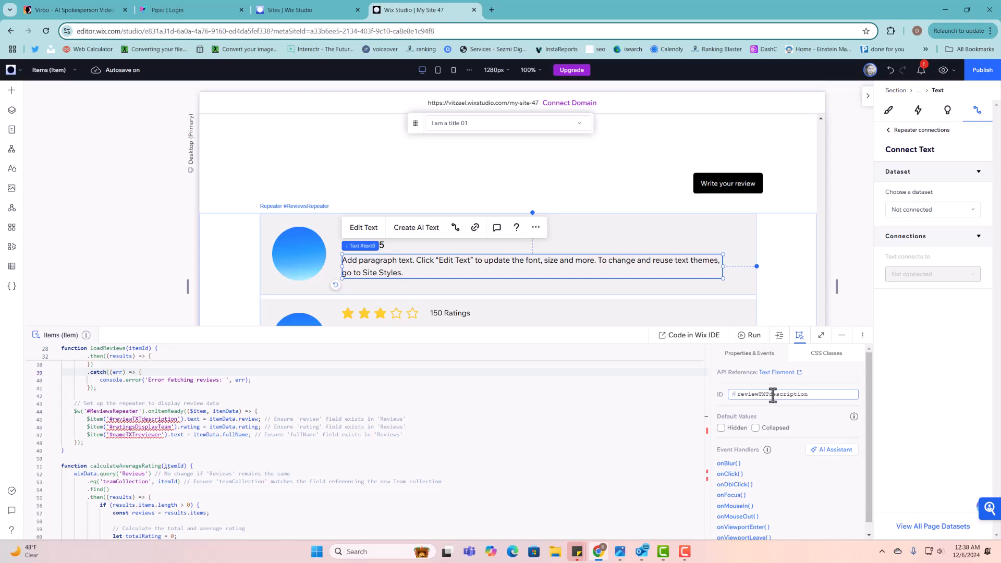
{"action": "left_click", "coordinate": [765, 403]}
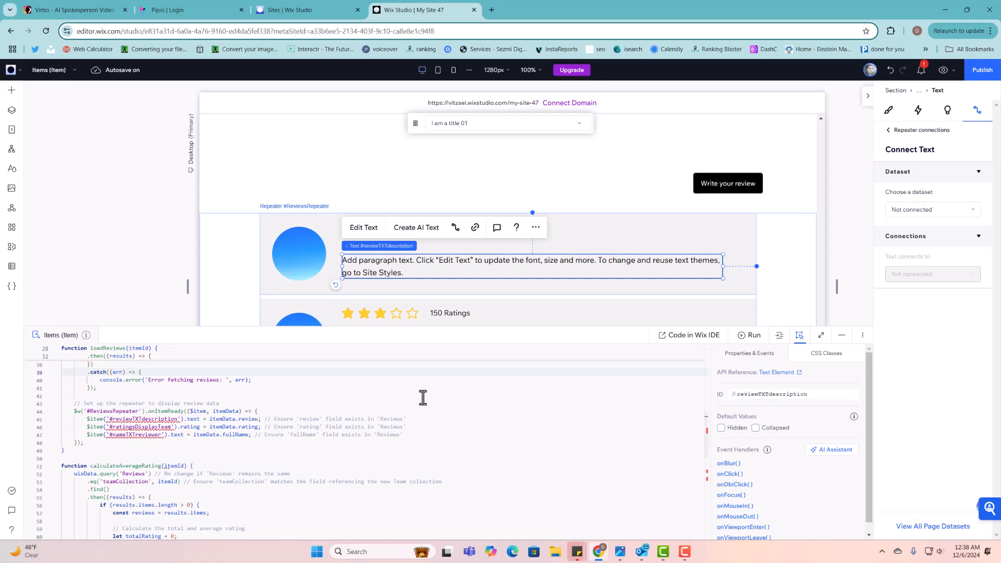
- Scroll through the page code to check reviewTXTdescription against its reference
{"action": "scroll", "coordinate": [197, 417], "scroll_direction": "up", "scroll_amount": 2}
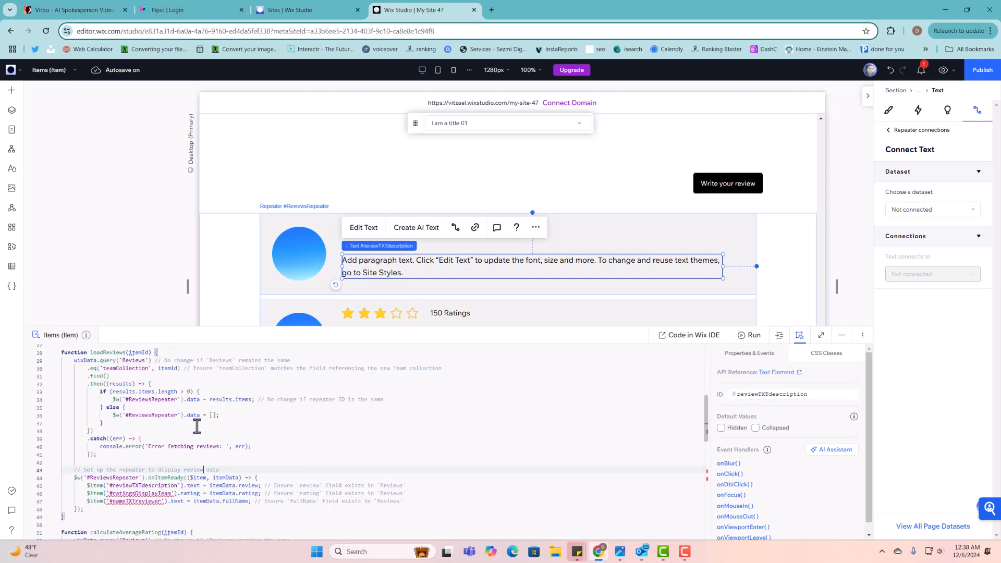
{"action": "left_click", "coordinate": [141, 494]}
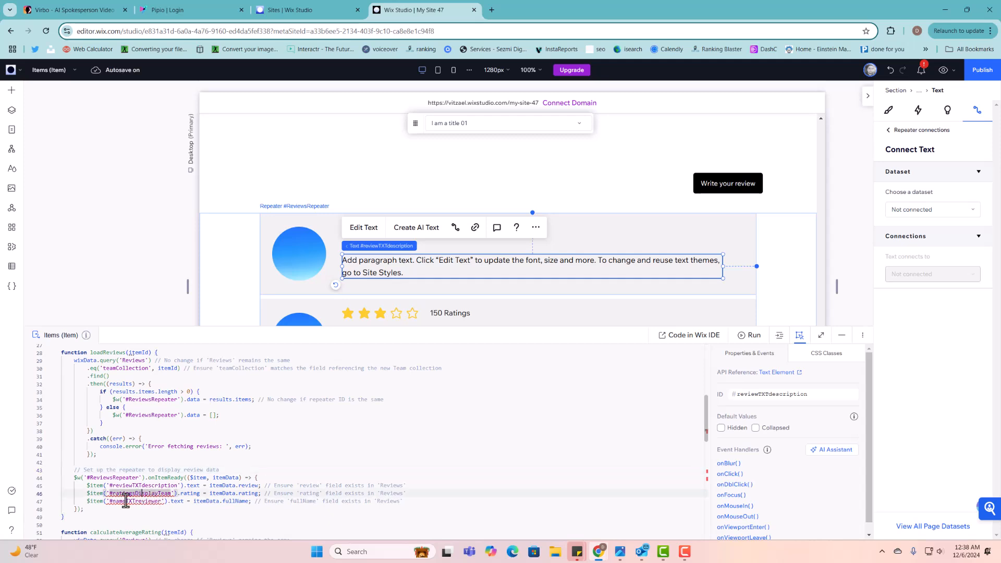
{"action": "scroll", "coordinate": [199, 493], "scroll_direction": "down", "scroll_amount": 2}
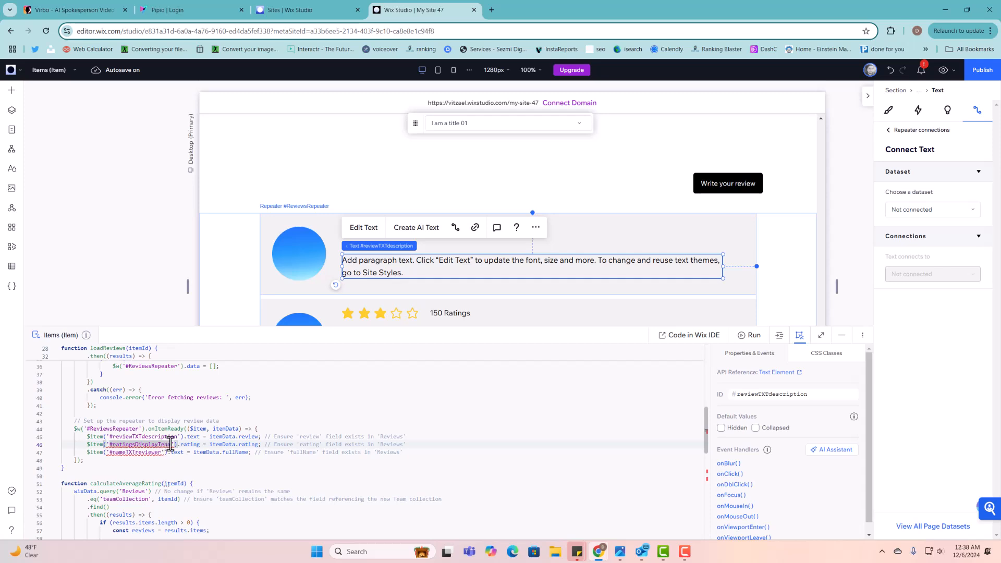
{"action": "mouse_move", "coordinate": [169, 444]}
{"action": "scroll", "coordinate": [242, 453], "scroll_direction": "down", "scroll_amount": 2}
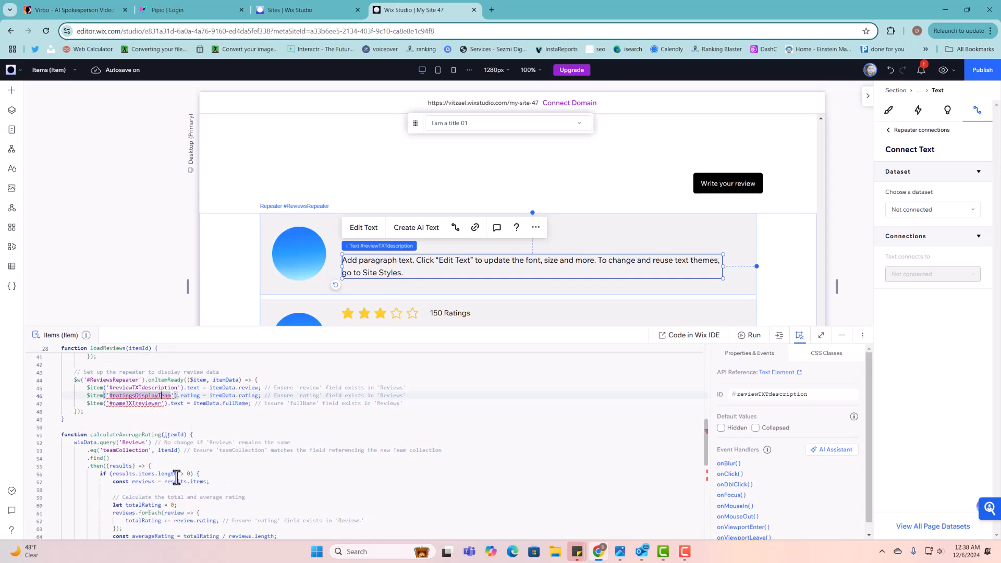
{"action": "scroll", "coordinate": [208, 509], "scroll_direction": "down", "scroll_amount": 4}
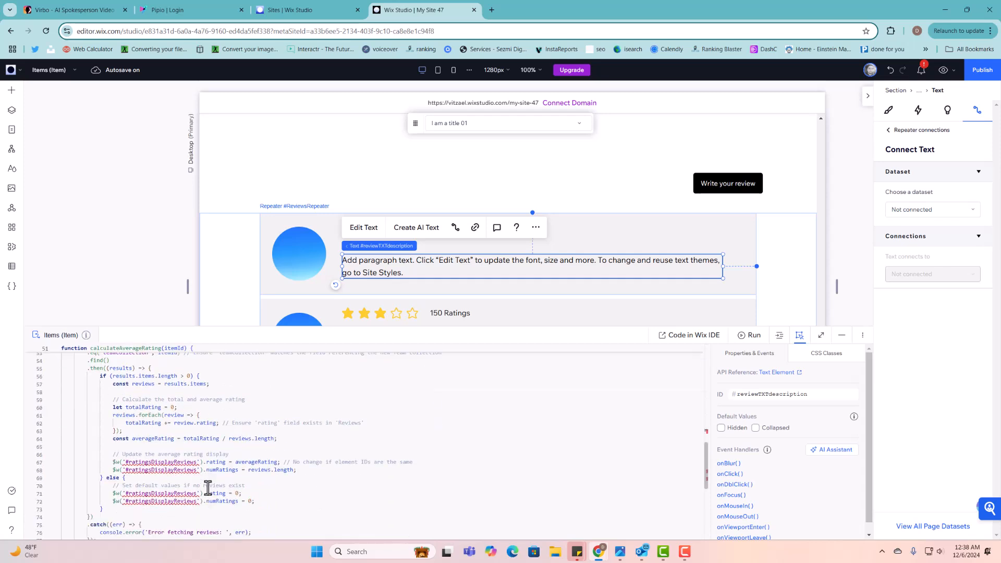
{"action": "scroll", "coordinate": [207, 488], "scroll_direction": "up", "scroll_amount": 5}
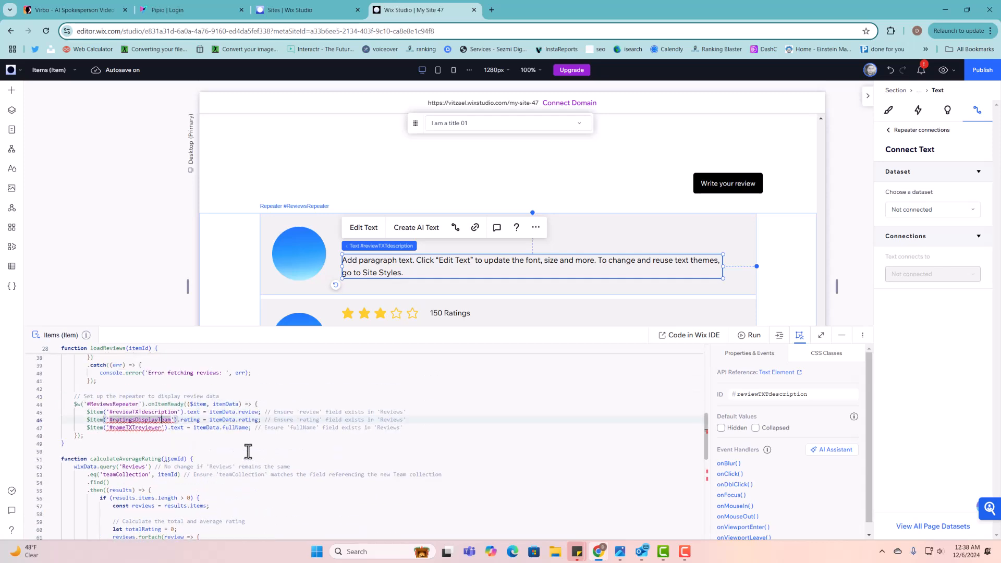
- Select the review card's star rating and change its ID to ratingDisplayTeam
{"action": "left_click", "coordinate": [395, 230]}
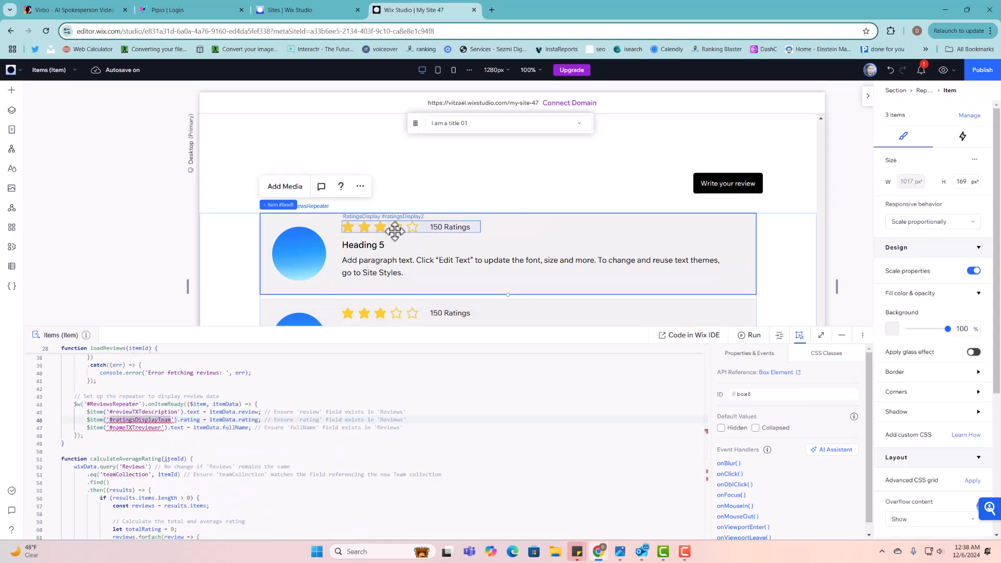
{"action": "left_click", "coordinate": [394, 230]}
{"action": "double_click", "coordinate": [798, 395]}
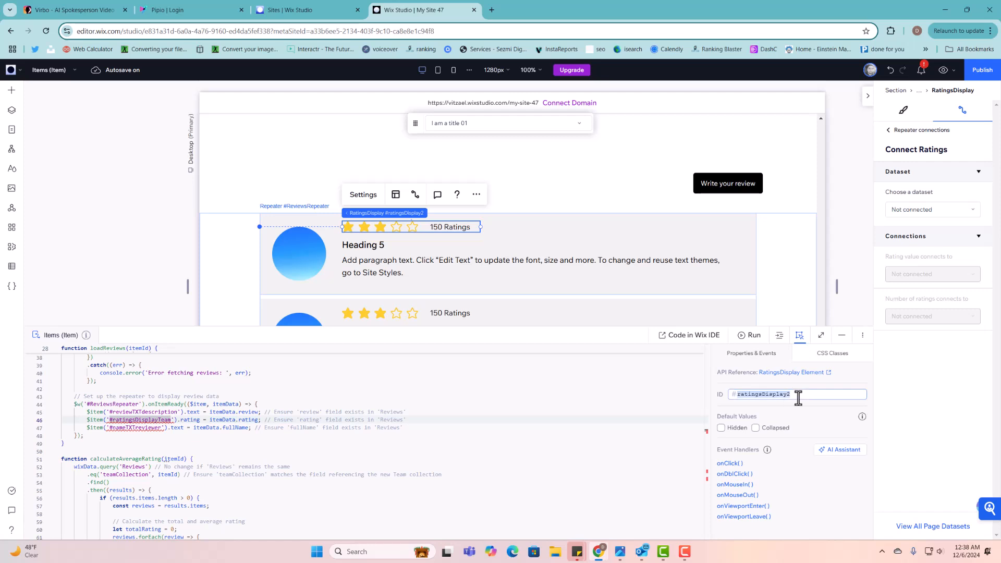
{"action": "type", "text": "r"}
{"action": "type", "text": "atingDisplayTeam"}
{"action": "left_click", "coordinate": [335, 404]}
- Compare with code line 46 and correct the rating ID to ratingsDisplayTeam
{"action": "scroll", "coordinate": [313, 405], "scroll_direction": "up", "scroll_amount": 3}
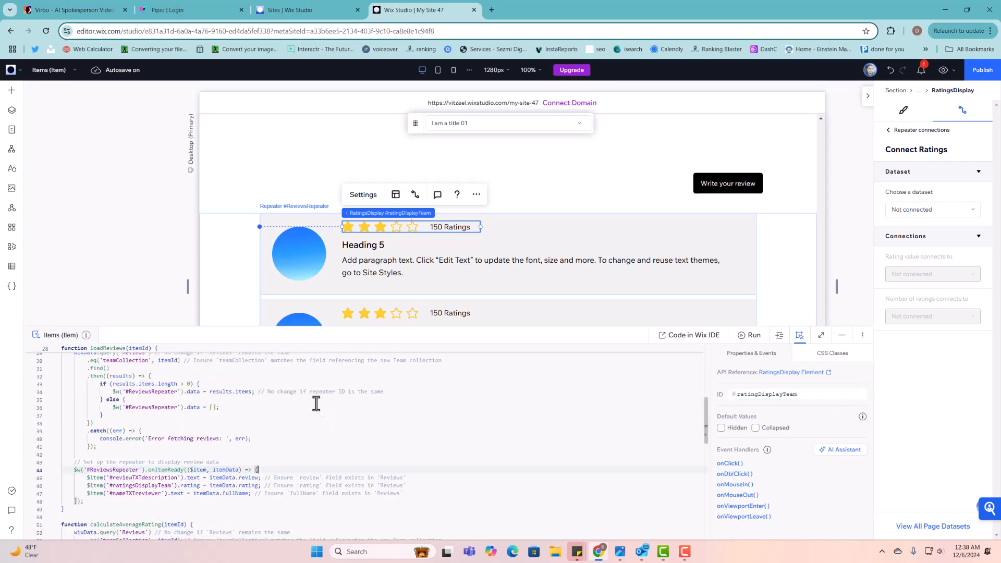
{"action": "left_click", "coordinate": [187, 487]}
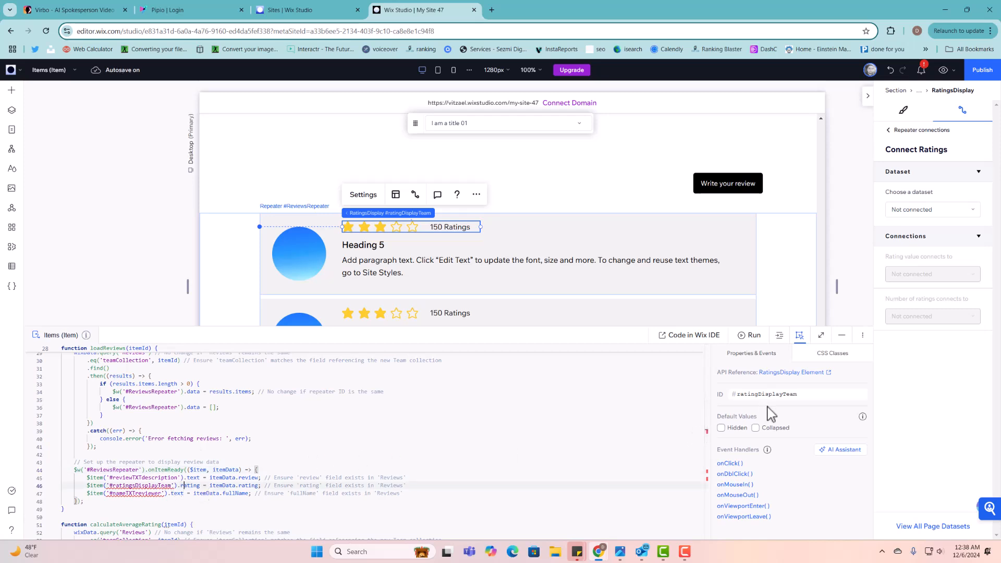
{"action": "left_click", "coordinate": [759, 395]}
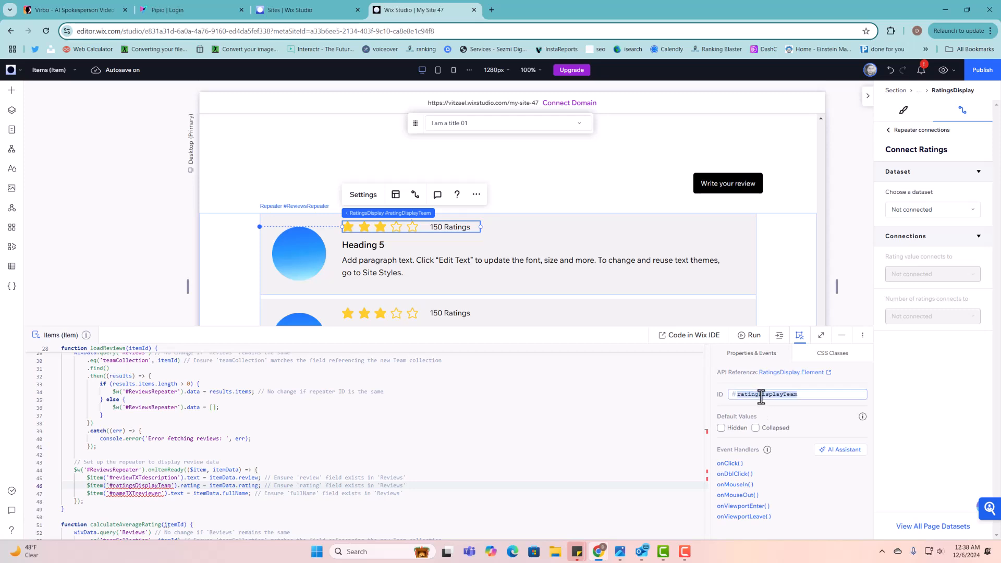
{"action": "left_click", "coordinate": [759, 395]}
{"action": "type", "text": "s"}
{"action": "left_click", "coordinate": [772, 410]}
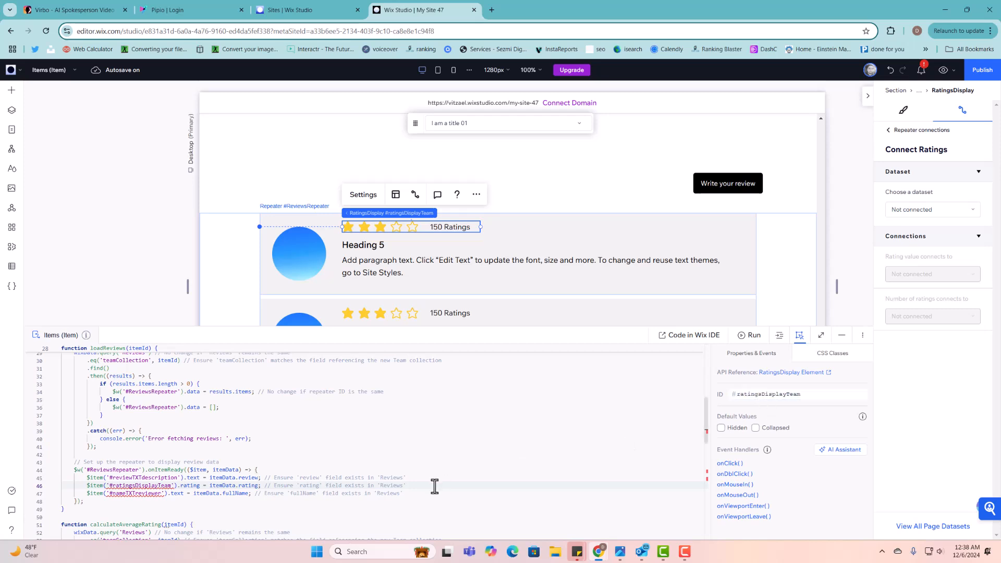
{"action": "left_click", "coordinate": [435, 486]}
{"action": "scroll", "coordinate": [435, 486], "scroll_direction": "down", "scroll_amount": 1}
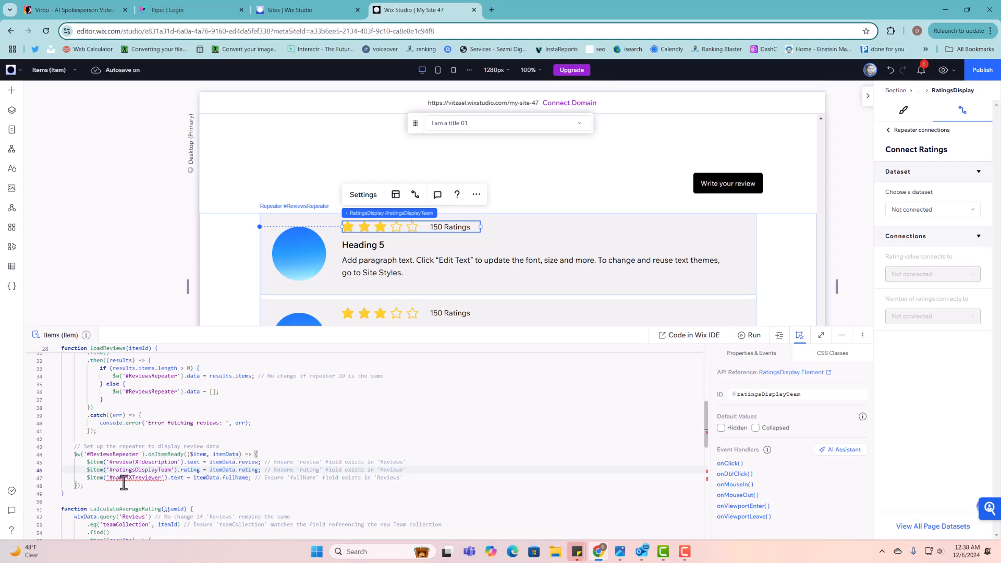
- Change the review card's Heading 5 text to Reviewer nickname
{"action": "left_click", "coordinate": [380, 244]}
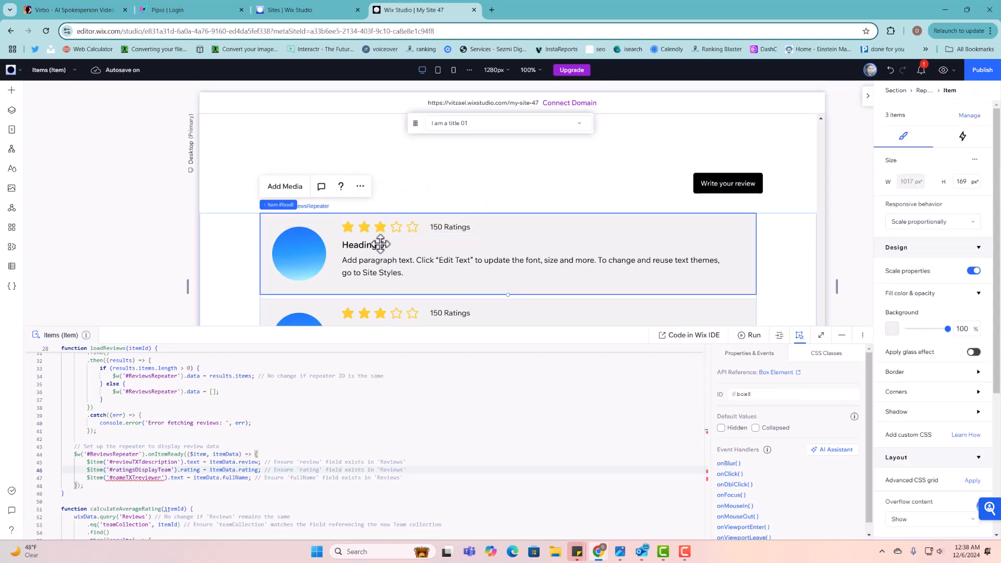
{"action": "left_click", "coordinate": [380, 244]}
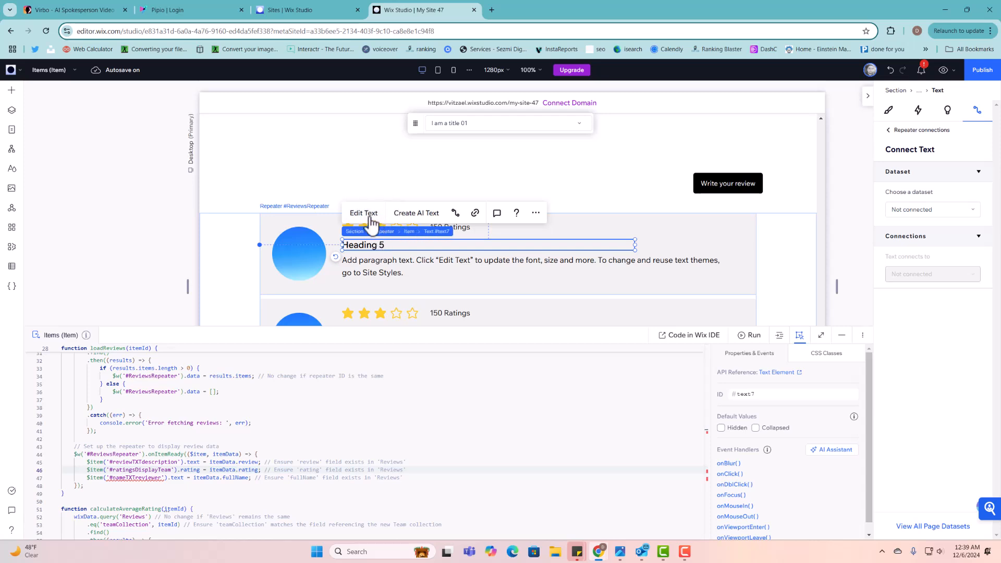
{"action": "left_click", "coordinate": [368, 225]}
{"action": "type", "text": "Reviewer nickname"}
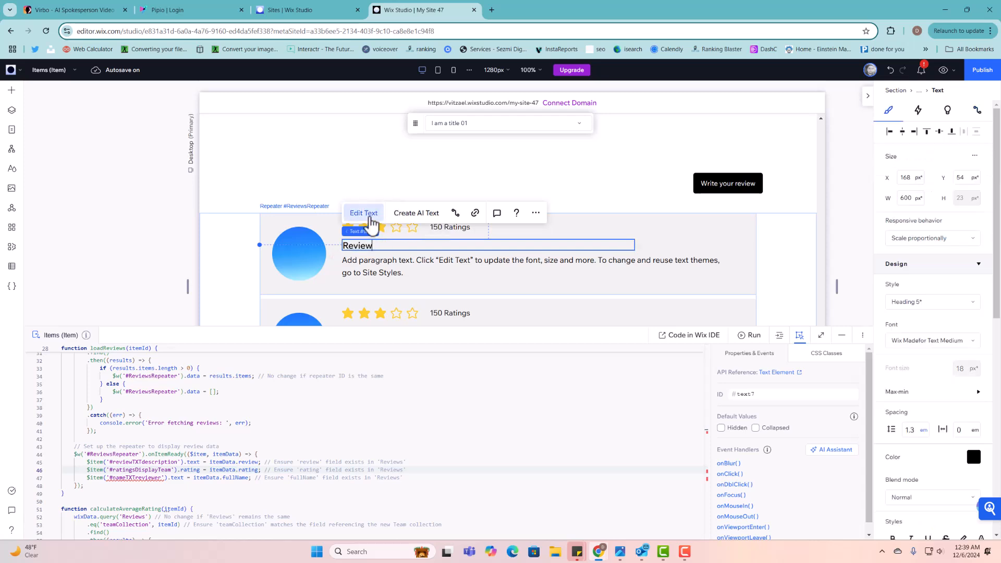
{"action": "left_click", "coordinate": [491, 236]}
- Set the heading's ID to nameTXTreviewer and compare it with the page code
{"action": "left_click", "coordinate": [362, 243]}
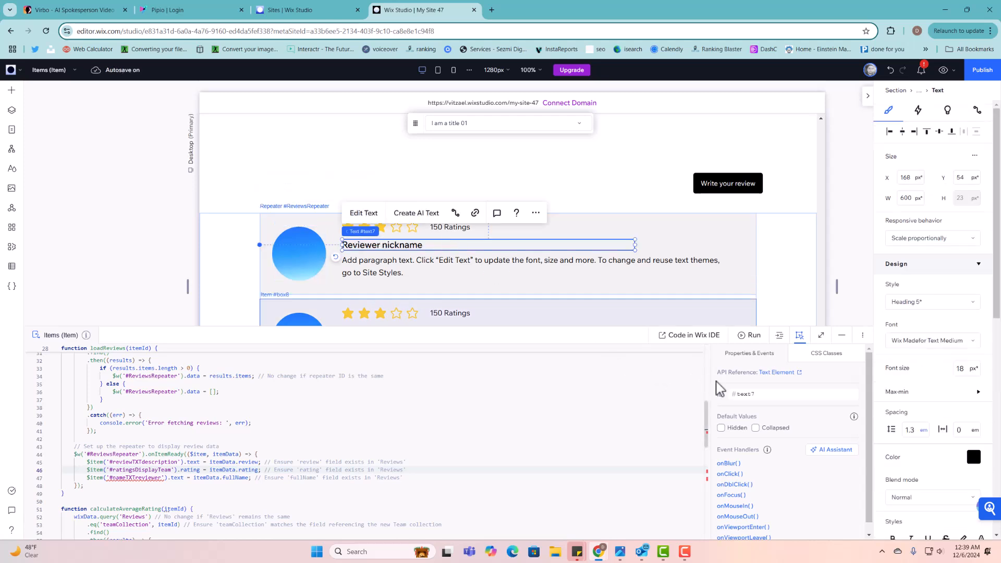
{"action": "double_click", "coordinate": [747, 395]}
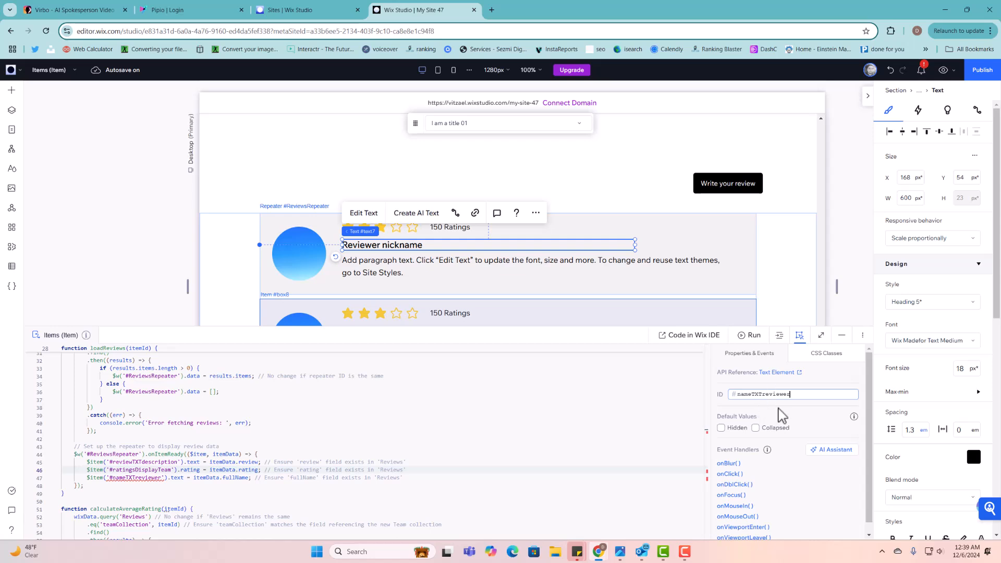
{"action": "left_click", "coordinate": [779, 409]}
{"action": "left_click", "coordinate": [402, 452]}
{"action": "scroll", "coordinate": [402, 452], "scroll_direction": "up", "scroll_amount": 1}
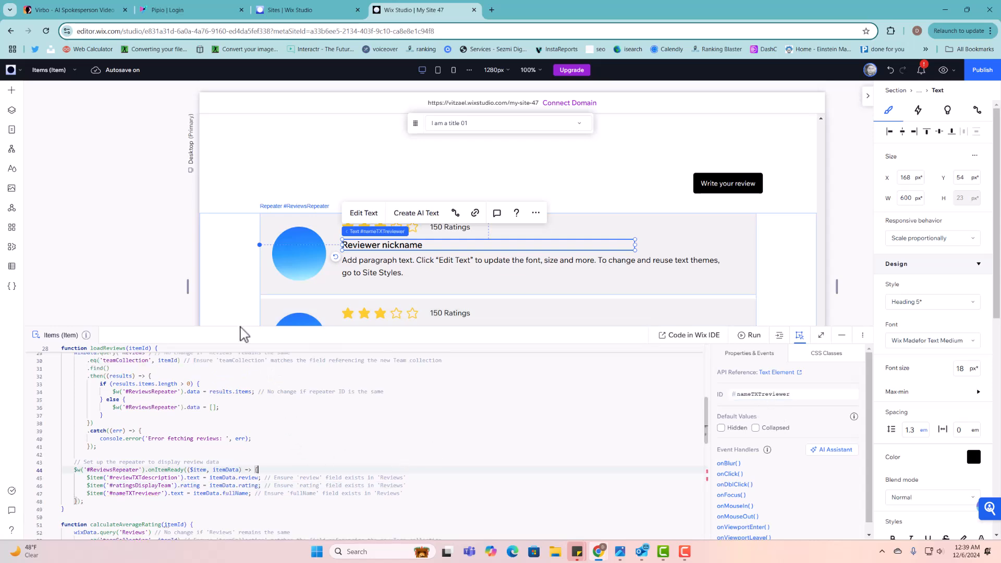
- Enlarge the code panel and scroll through the loadReviews code
{"action": "left_click_drag", "start_coordinate": [245, 326], "coordinate": [261, 152]}
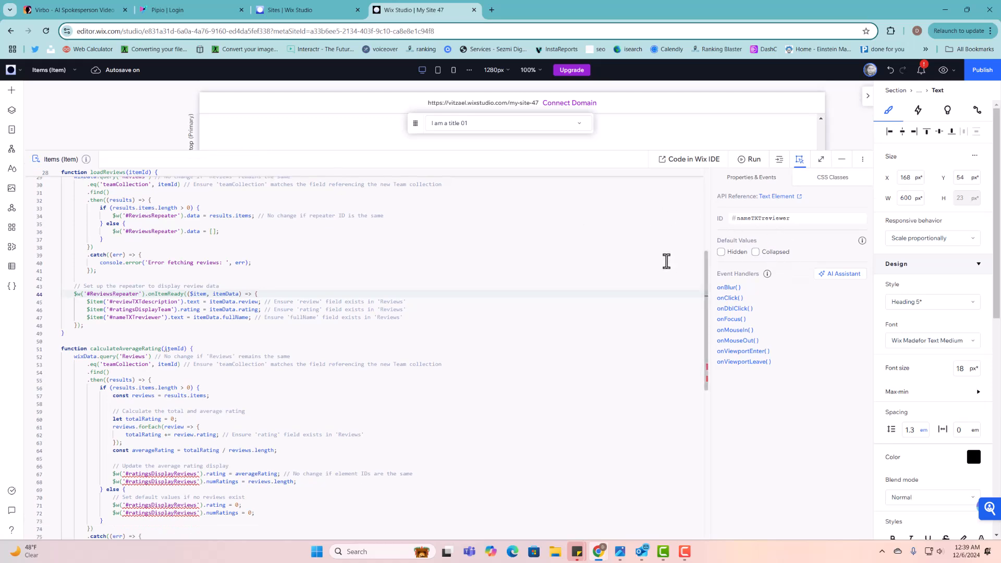
{"action": "scroll", "coordinate": [664, 260], "scroll_direction": "up", "scroll_amount": 5}
{"action": "scroll", "coordinate": [256, 386], "scroll_direction": "down", "scroll_amount": 6}
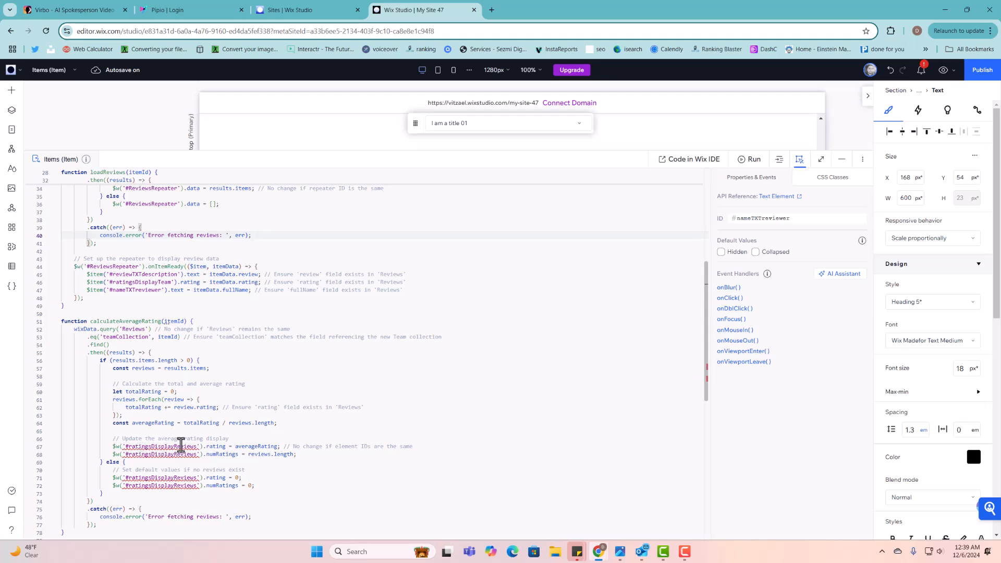
{"action": "mouse_move", "coordinate": [210, 449]}
{"action": "scroll", "coordinate": [214, 501], "scroll_direction": "up", "scroll_amount": 2}
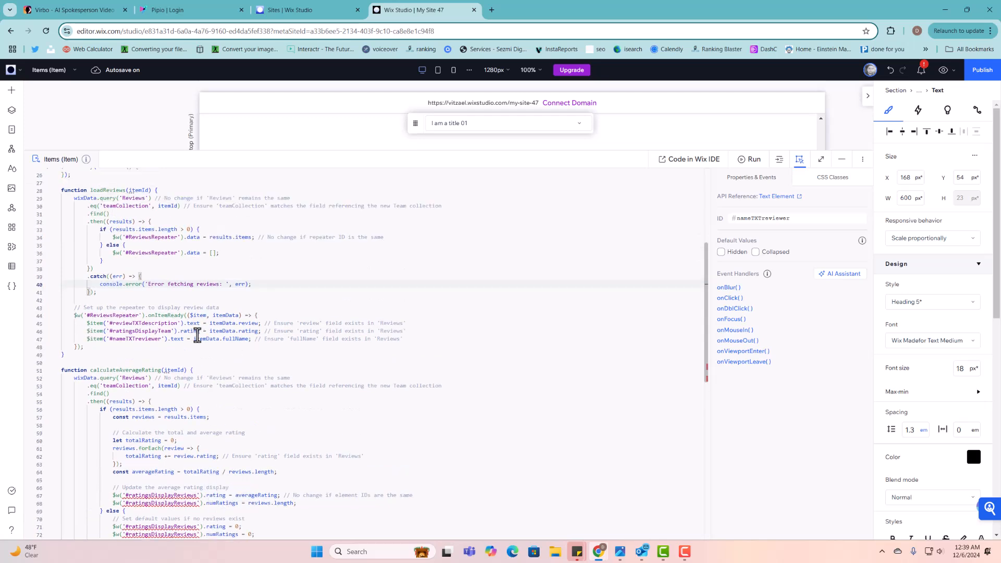
- Highlight the repeater-setup and average-rating comments, then shrink the panel and scroll to the hero
{"action": "left_click", "coordinate": [123, 309]}
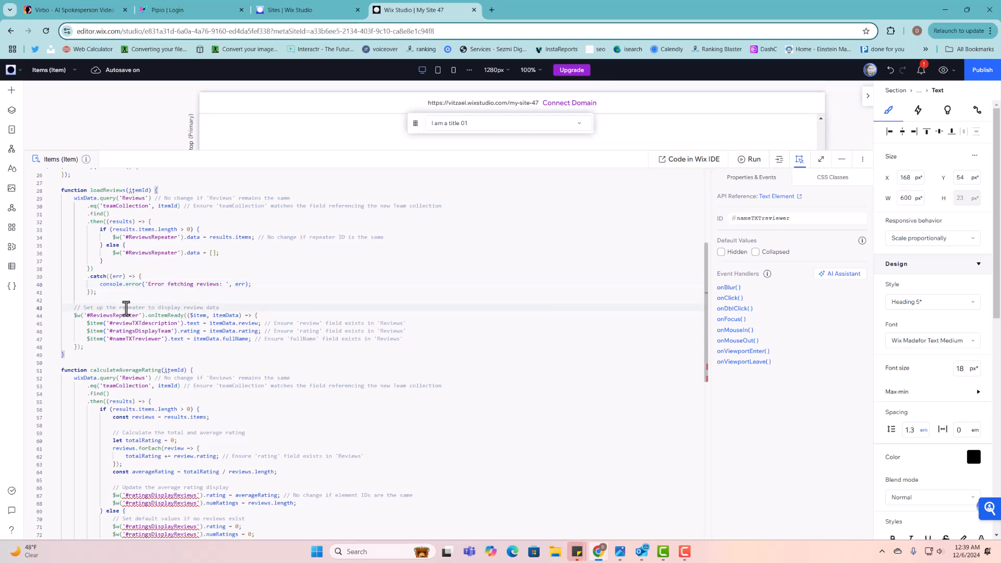
{"action": "left_click_drag", "start_coordinate": [81, 308], "coordinate": [249, 309]}
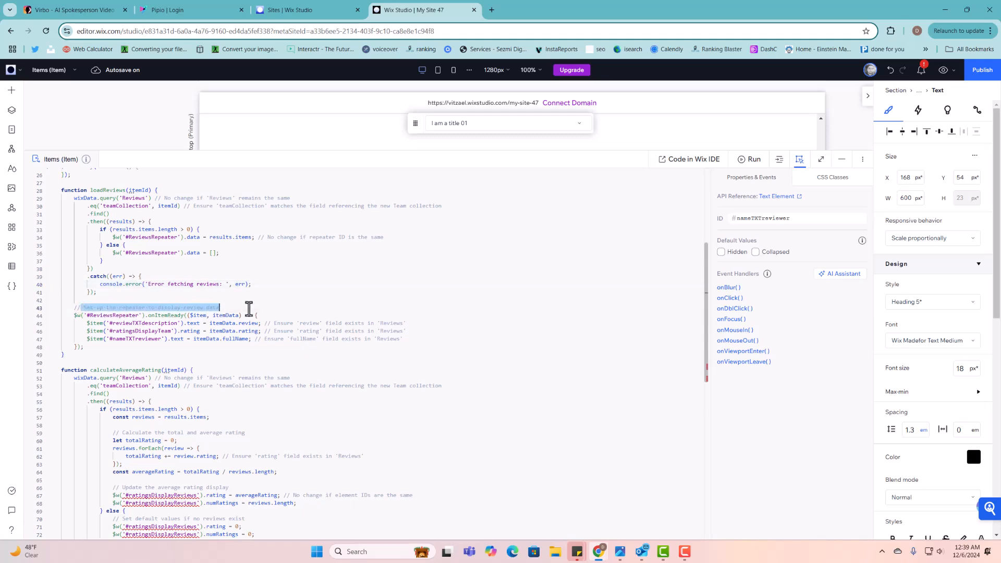
{"action": "scroll", "coordinate": [226, 498], "scroll_direction": "down", "scroll_amount": 1}
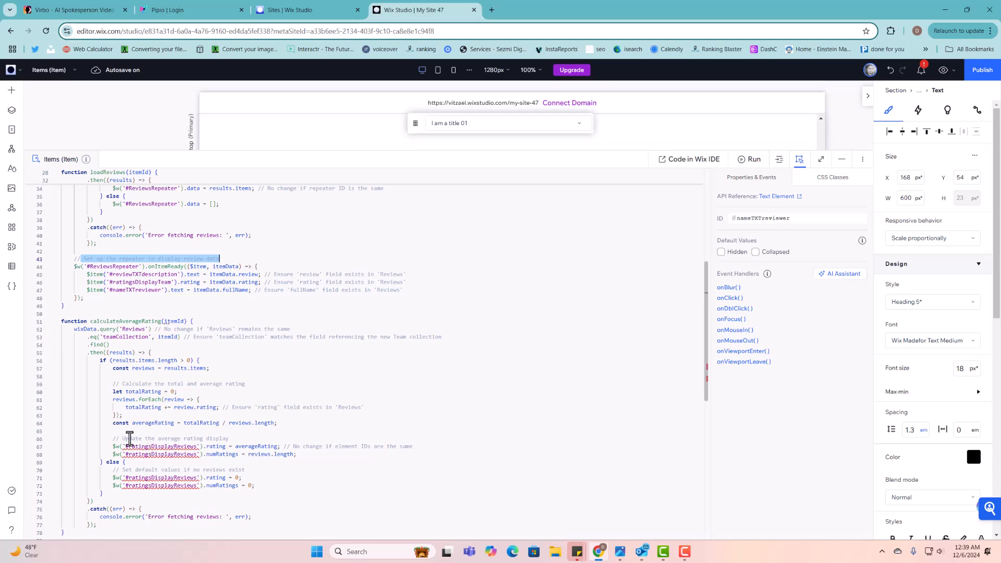
{"action": "left_click_drag", "start_coordinate": [123, 438], "coordinate": [240, 439]}
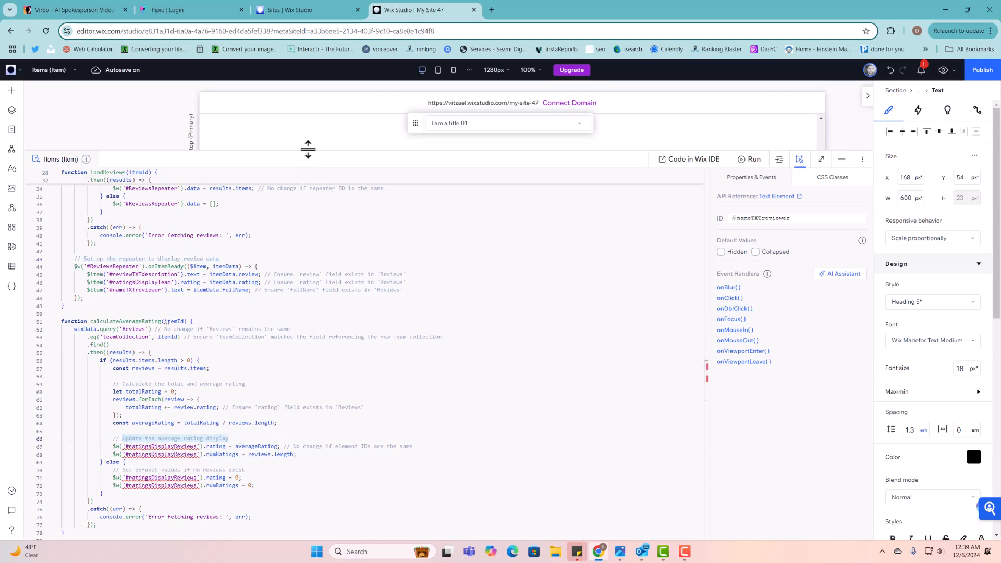
{"action": "left_click_drag", "start_coordinate": [306, 149], "coordinate": [319, 282]}
{"action": "scroll", "coordinate": [322, 177], "scroll_direction": "up", "scroll_amount": 6}
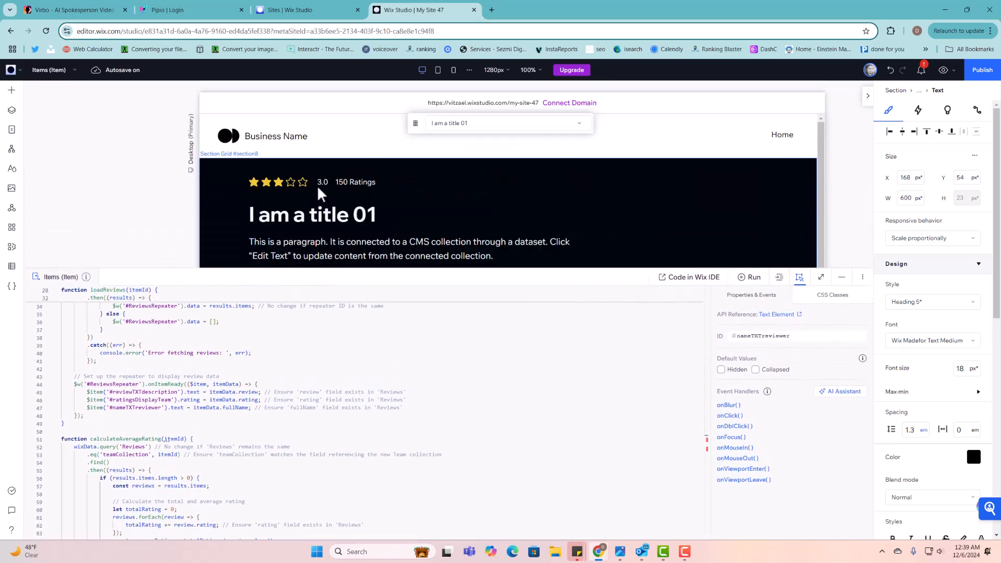
- Change the hero star rating's ID from ratingsDisplay1 to ratingsDisplayReviews and recheck the code
{"action": "left_click", "coordinate": [318, 183]}
{"action": "left_click", "coordinate": [318, 182]}
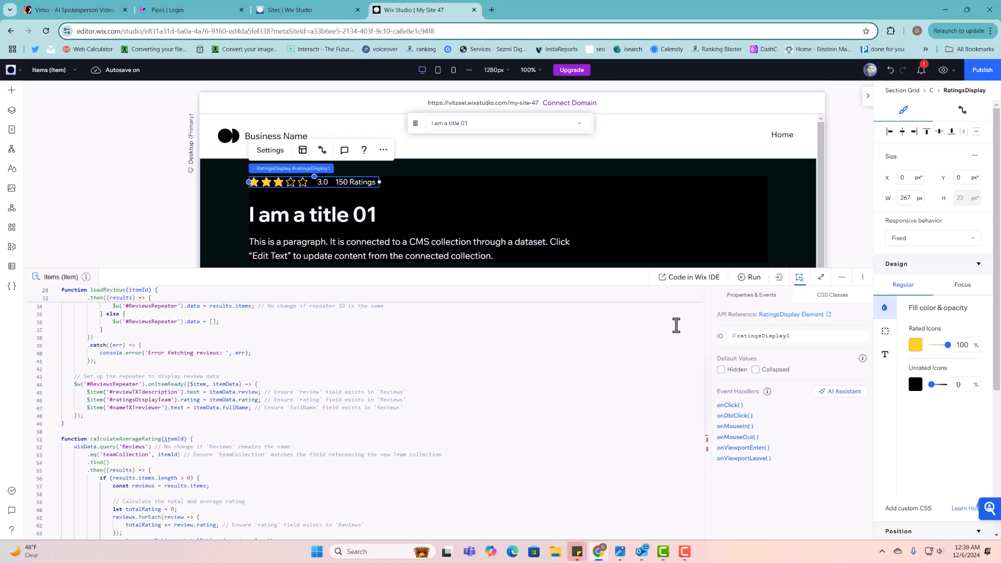
{"action": "scroll", "coordinate": [449, 454], "scroll_direction": "down", "scroll_amount": 5}
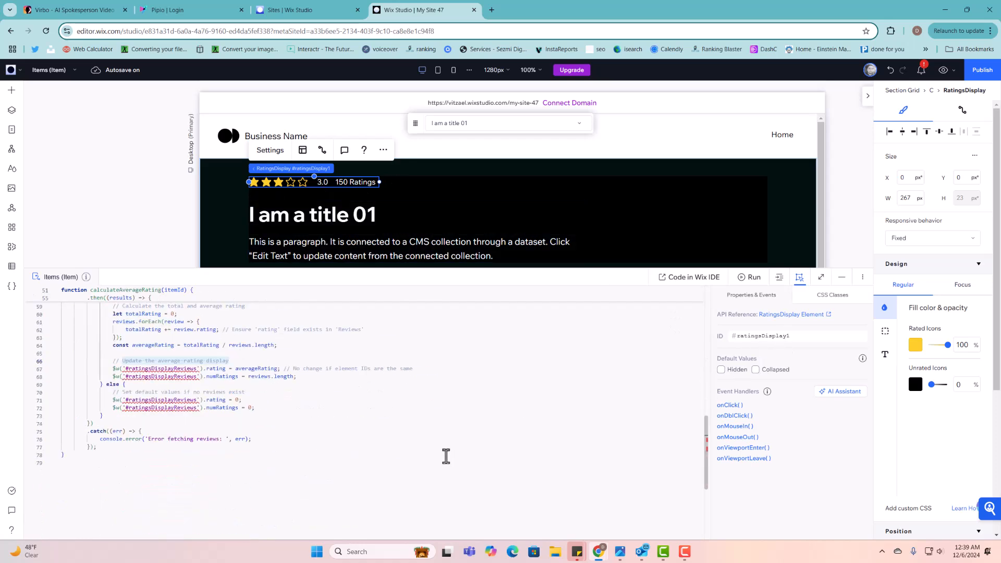
{"action": "left_click", "coordinate": [797, 335]}
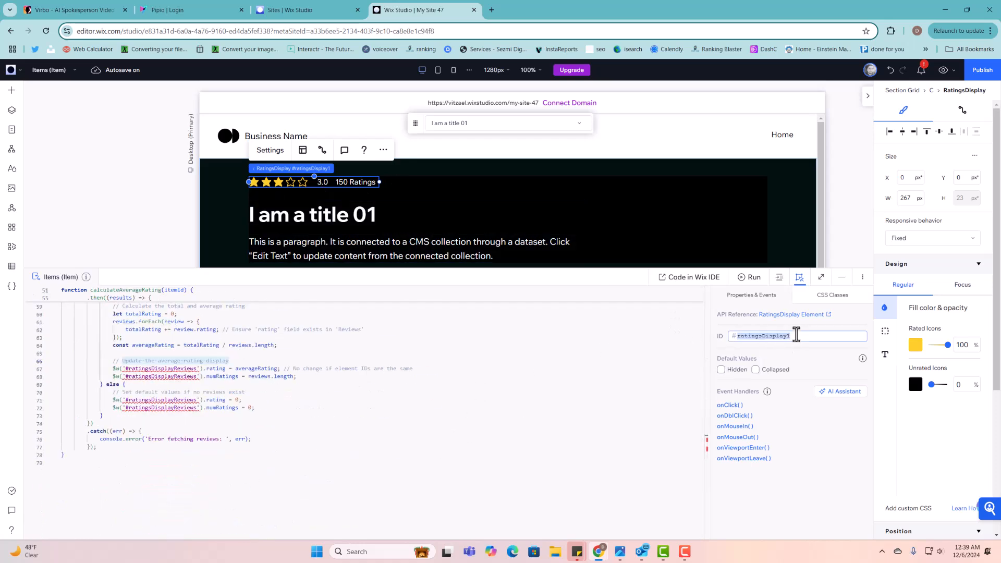
{"action": "type", "text": "rat"}
{"action": "left_click", "coordinate": [798, 348]}
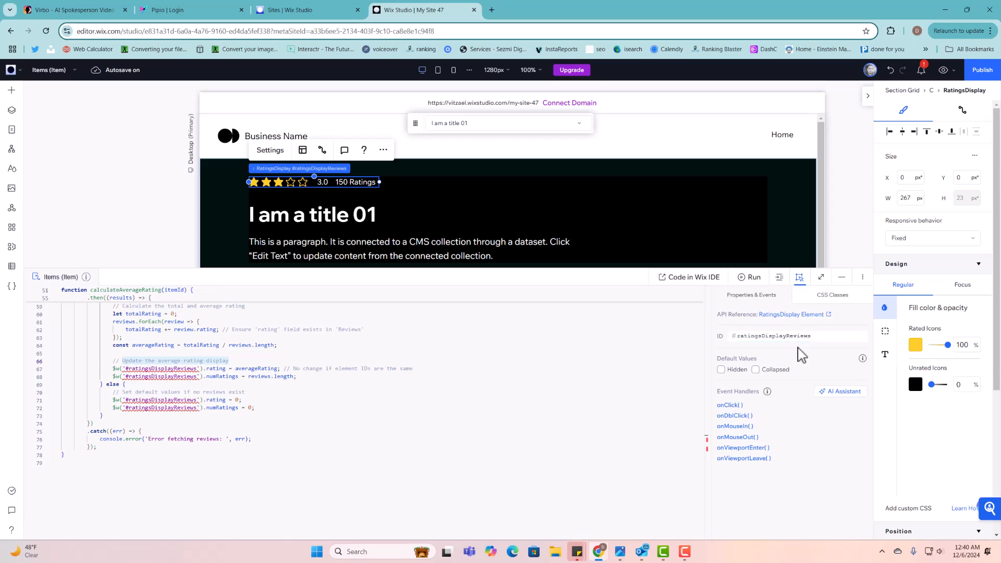
{"action": "left_click", "coordinate": [419, 407]}
{"action": "left_click", "coordinate": [381, 528]}
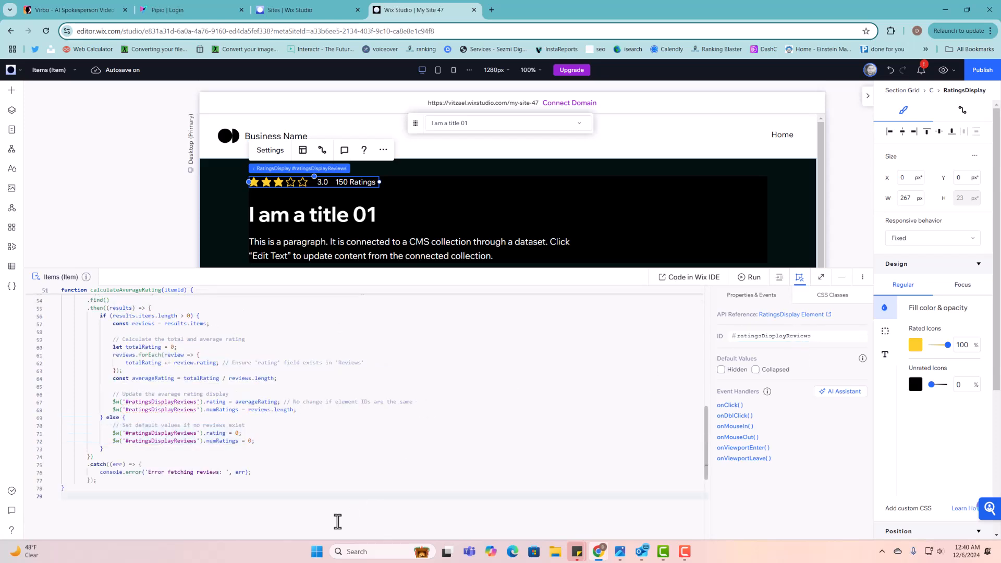
{"action": "scroll", "coordinate": [234, 470], "scroll_direction": "up", "scroll_amount": 3}
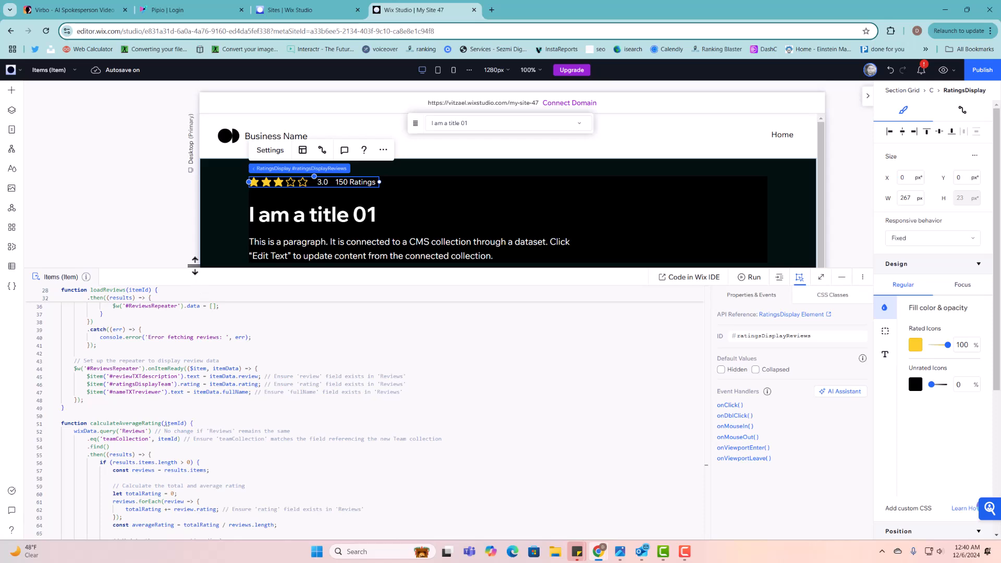
{"action": "left_click_drag", "start_coordinate": [194, 265], "coordinate": [197, 152]}
{"action": "scroll", "coordinate": [334, 276], "scroll_direction": "up", "scroll_amount": 5}
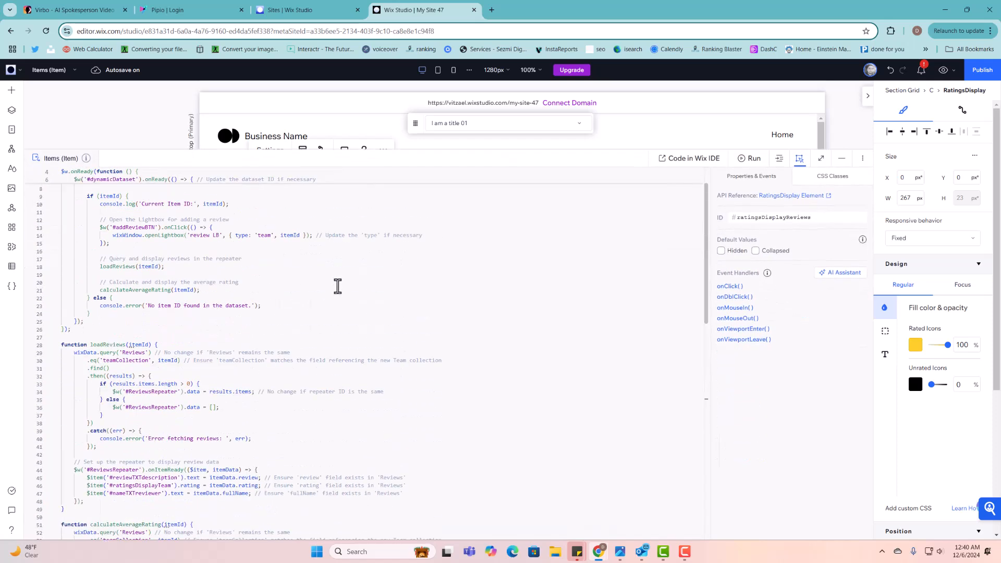
{"action": "scroll", "coordinate": [338, 287], "scroll_direction": "up", "scroll_amount": 2}
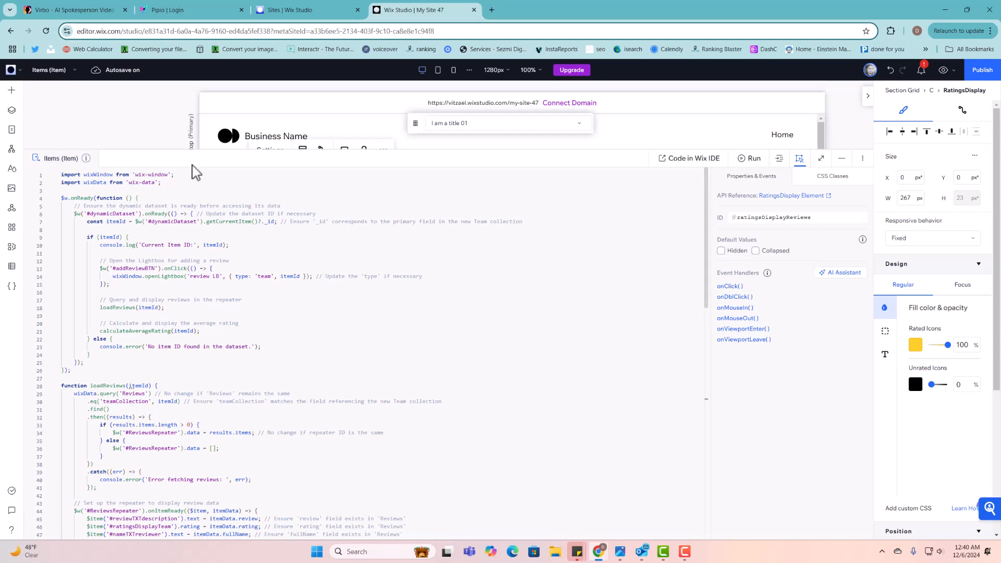
{"action": "left_click", "coordinate": [167, 225]}
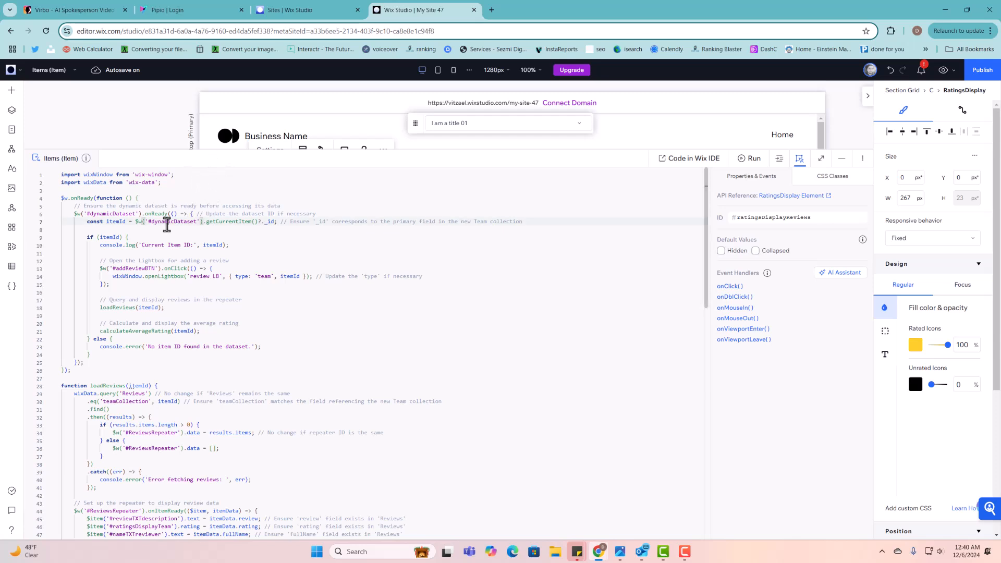
{"action": "left_click_drag", "start_coordinate": [148, 222], "coordinate": [198, 225]}
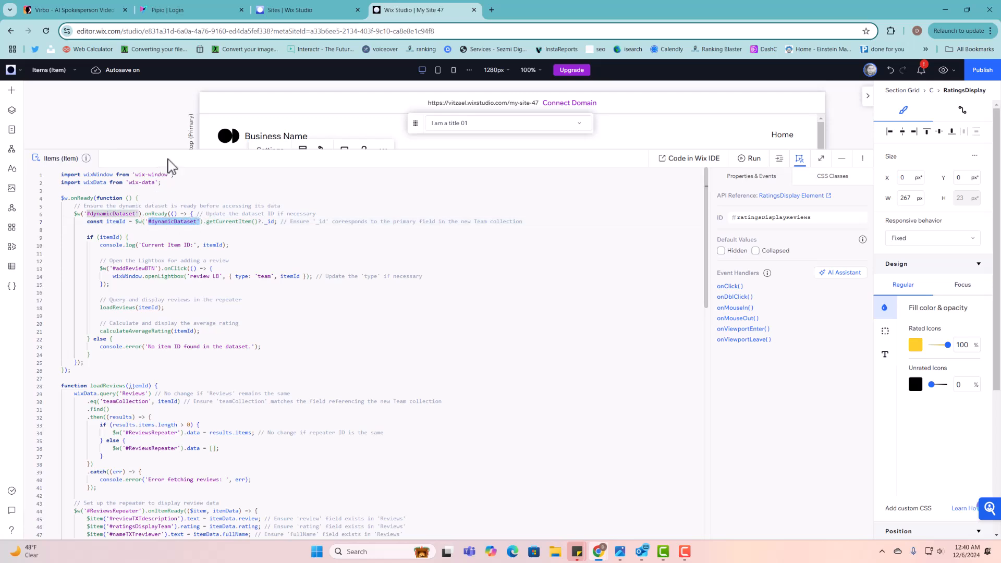
{"action": "left_click_drag", "start_coordinate": [174, 151], "coordinate": [183, 420]}
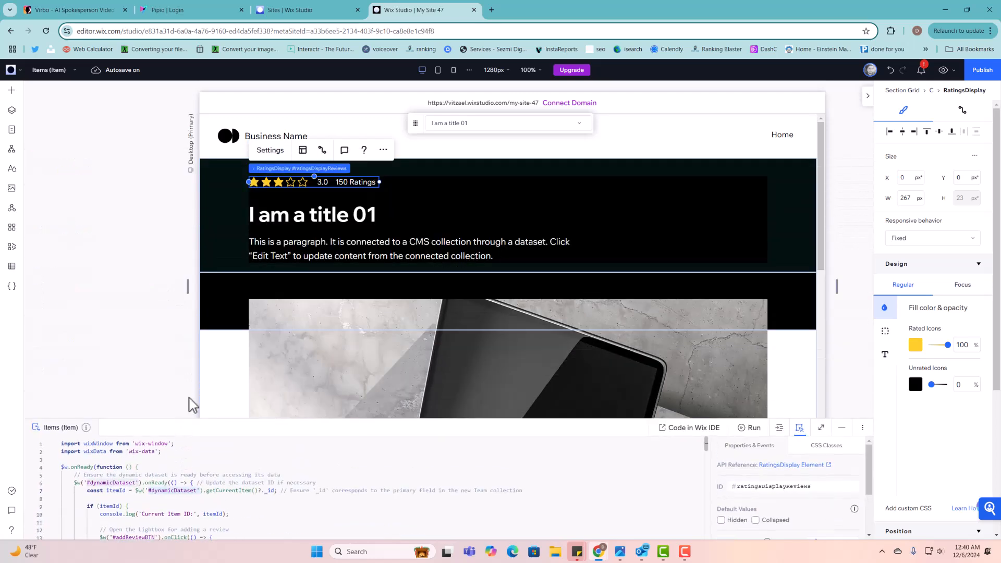
{"action": "scroll", "coordinate": [268, 351], "scroll_direction": "down", "scroll_amount": 7}
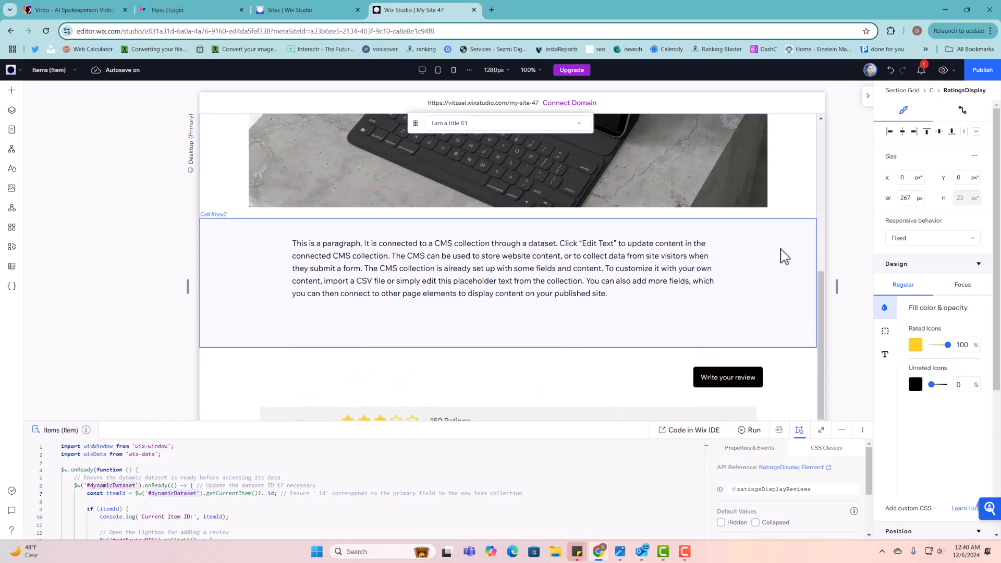
{"action": "left_click", "coordinate": [794, 193]}
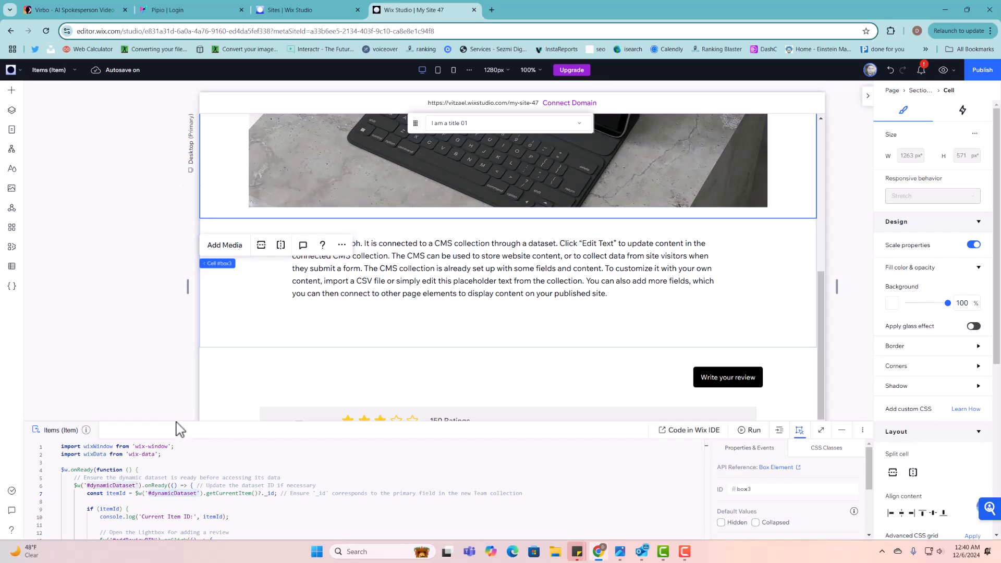
{"action": "left_click_drag", "start_coordinate": [175, 420], "coordinate": [185, 332]}
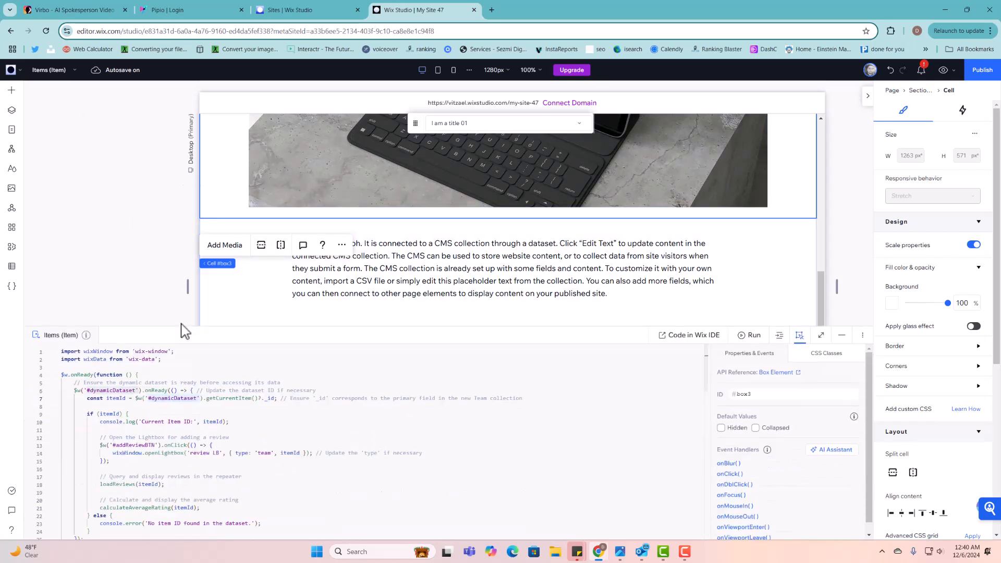
{"action": "left_click", "coordinate": [649, 128]}
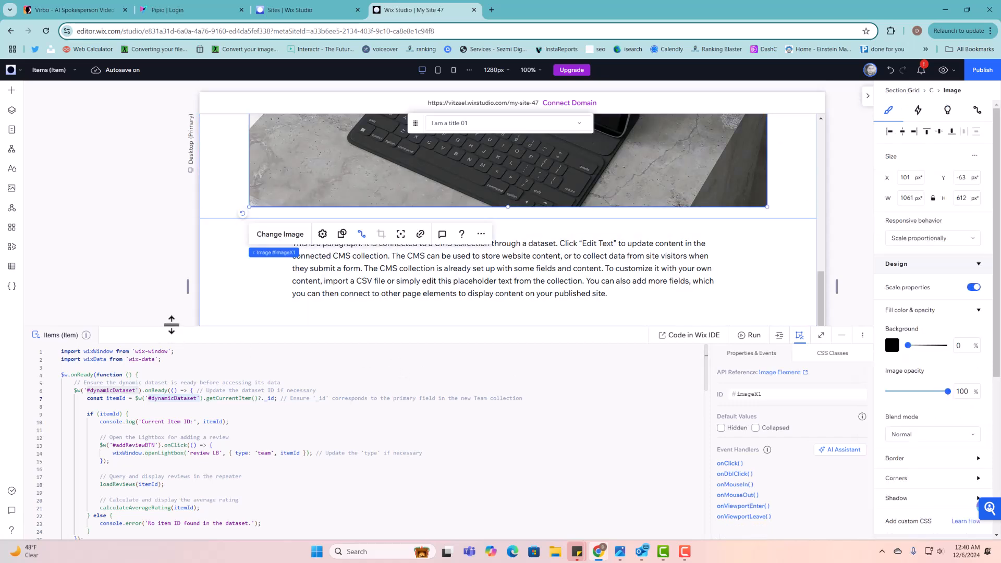
{"action": "left_click_drag", "start_coordinate": [172, 327], "coordinate": [177, 214]}
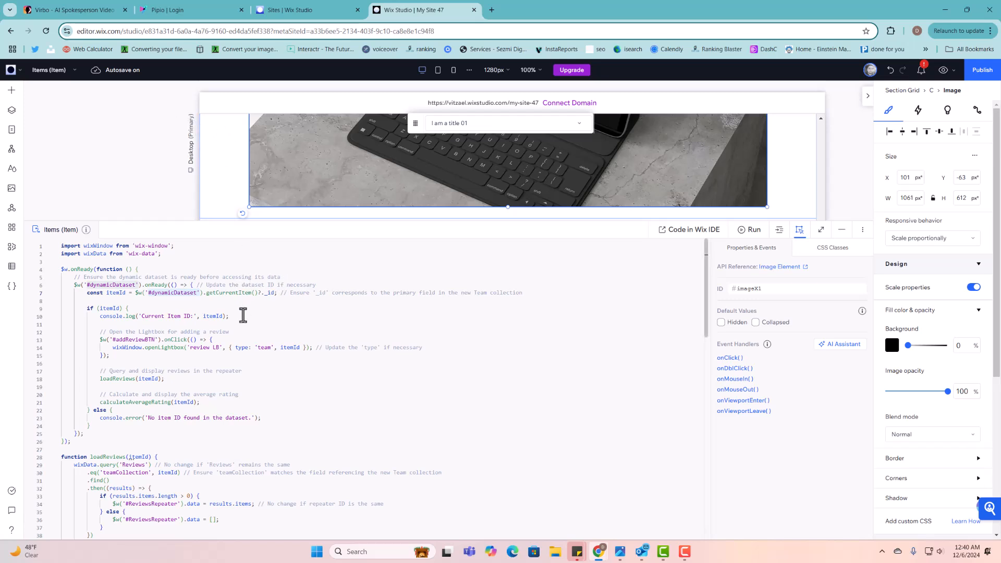
{"action": "scroll", "coordinate": [237, 363], "scroll_direction": "down", "scroll_amount": 1}
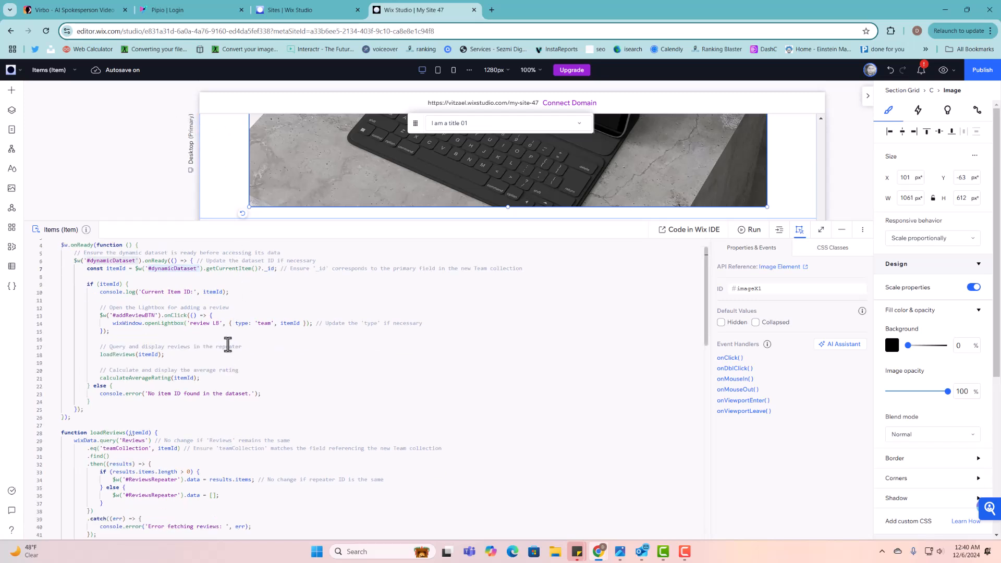
{"action": "scroll", "coordinate": [207, 326], "scroll_direction": "up", "scroll_amount": 1}
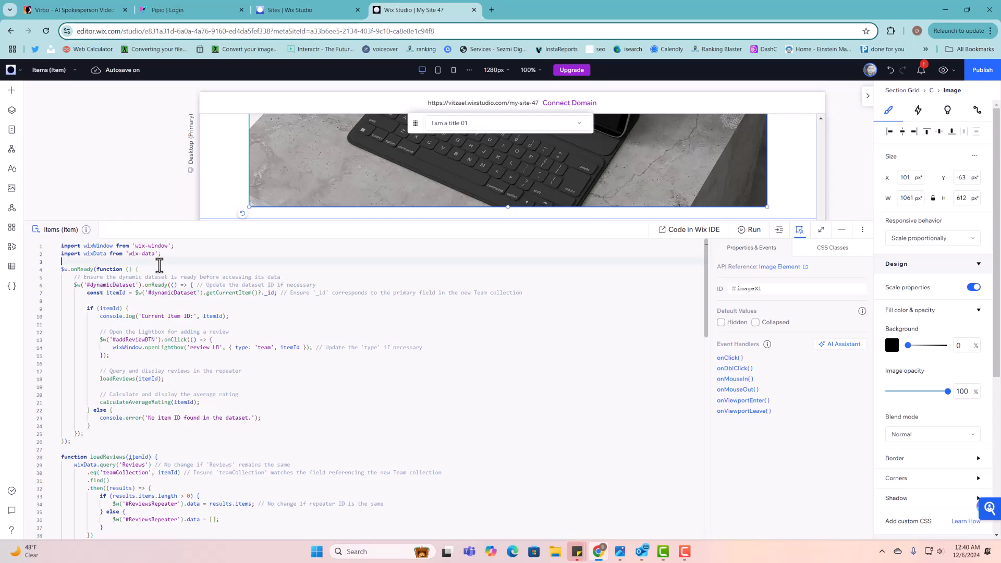
{"action": "left_click_drag", "start_coordinate": [106, 277], "coordinate": [290, 274]}
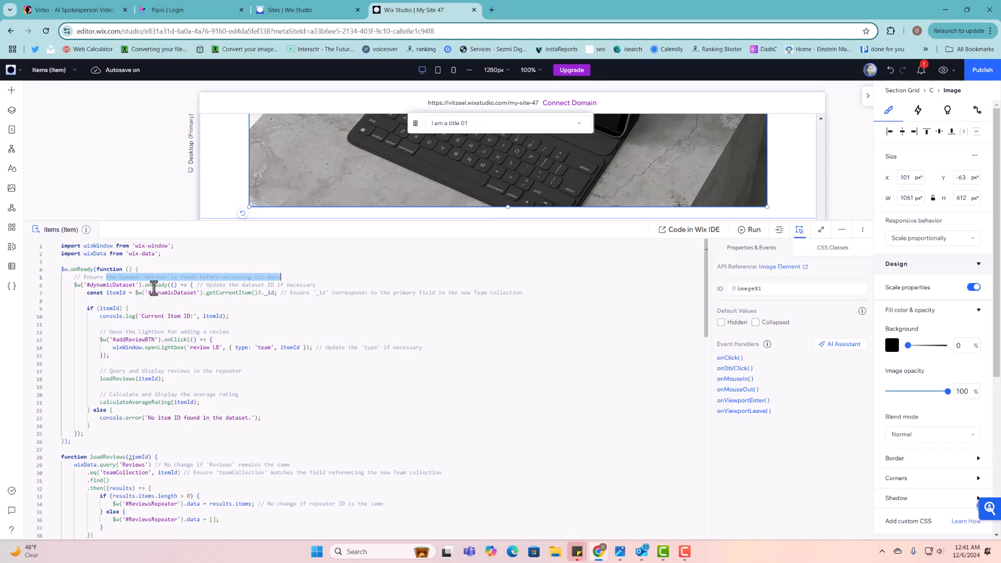
{"action": "scroll", "coordinate": [231, 305], "scroll_direction": "down", "scroll_amount": 1}
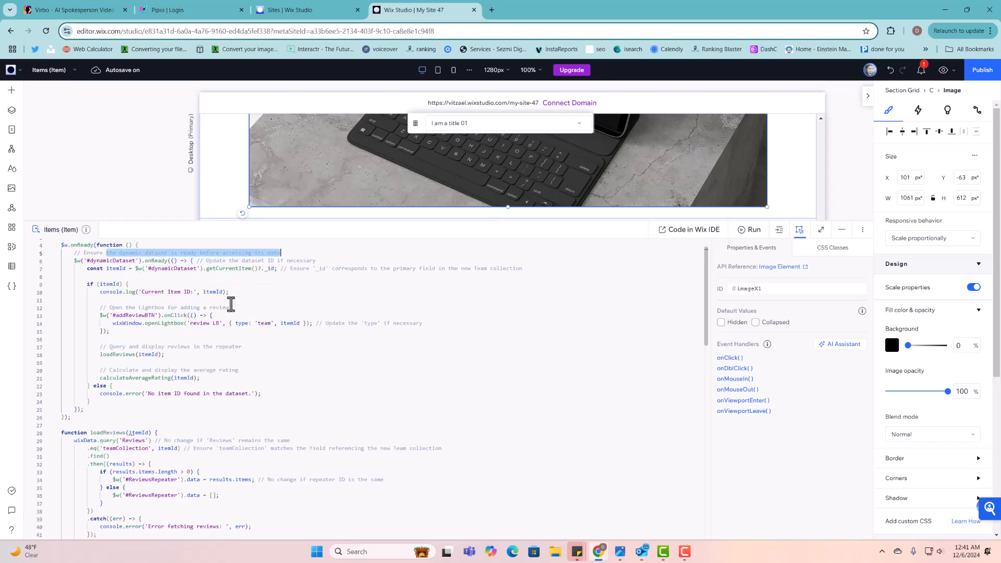
{"action": "left_click", "coordinate": [207, 292]}
{"action": "scroll", "coordinate": [217, 319], "scroll_direction": "down", "scroll_amount": 2}
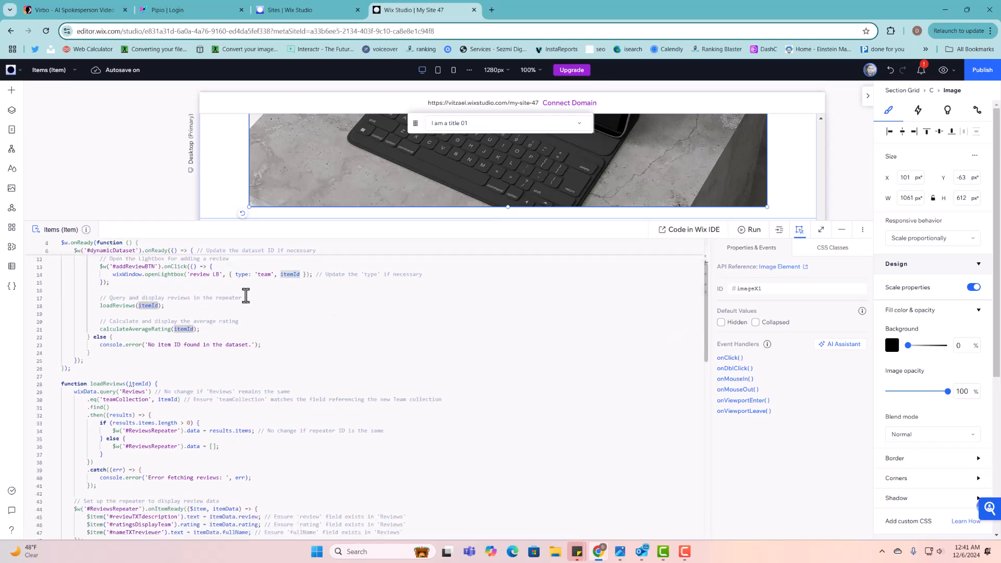
{"action": "scroll", "coordinate": [253, 297], "scroll_direction": "up", "scroll_amount": 2}
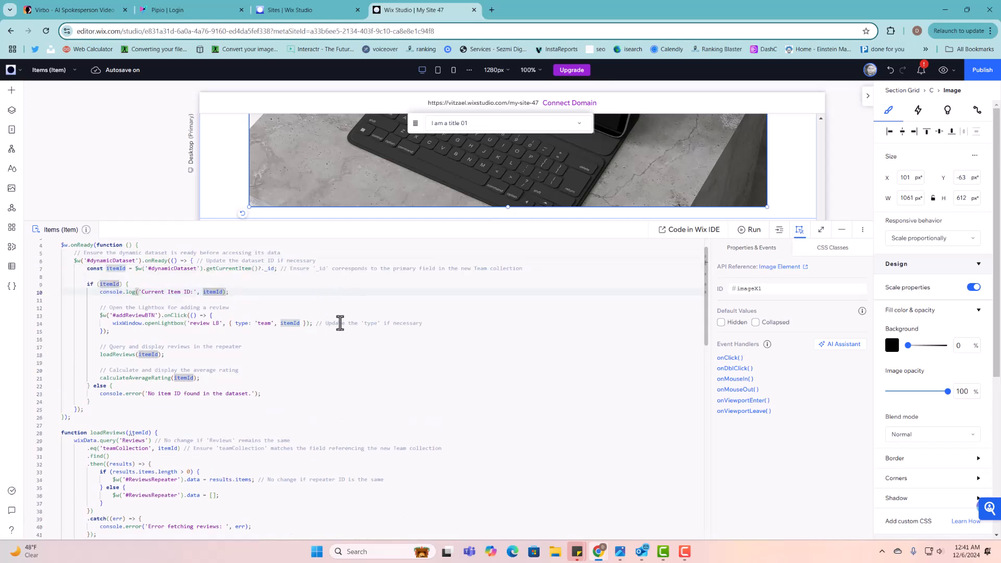
{"action": "left_click_drag", "start_coordinate": [325, 323], "coordinate": [425, 323]}
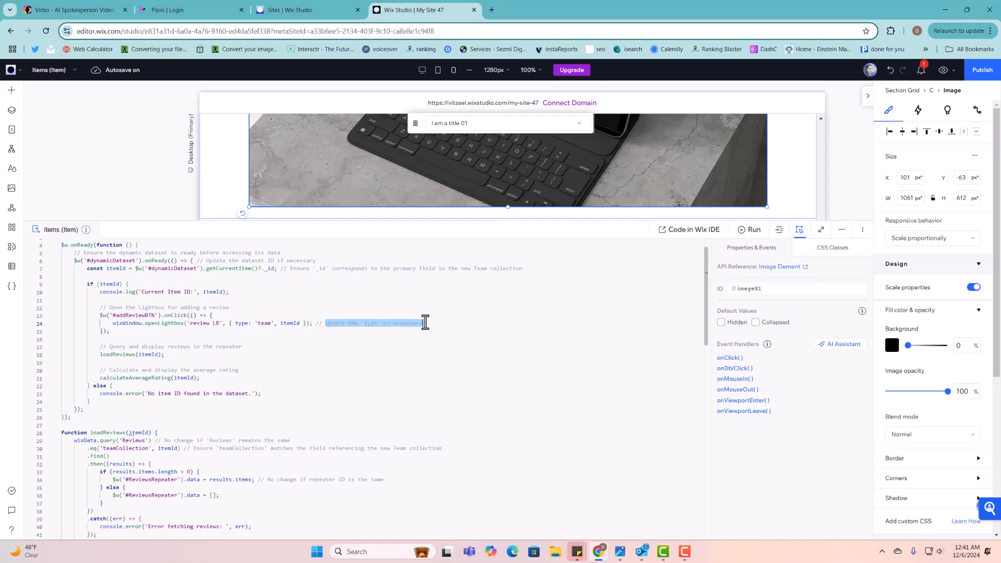
{"action": "left_click", "coordinate": [263, 323]}
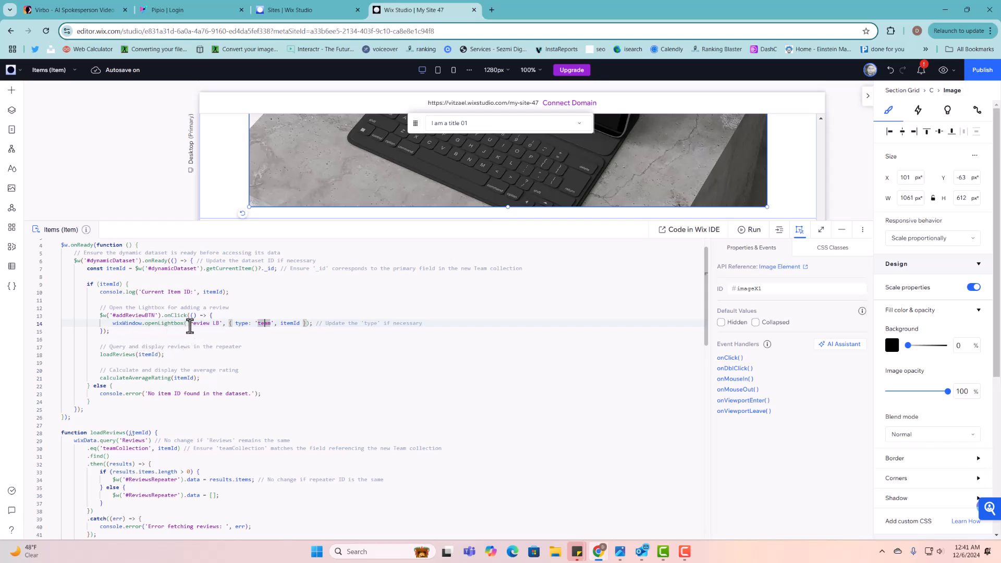
{"action": "left_click_drag", "start_coordinate": [190, 323], "coordinate": [225, 324]}
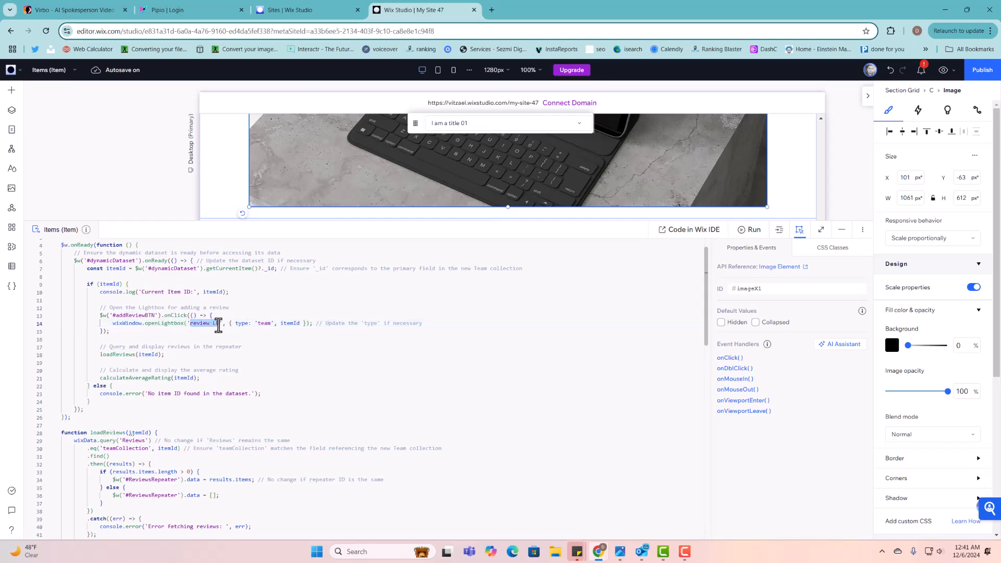
- Rename the Review lightbox to 'review LB' from the Pages panel
{"action": "left_click", "coordinate": [11, 130]}
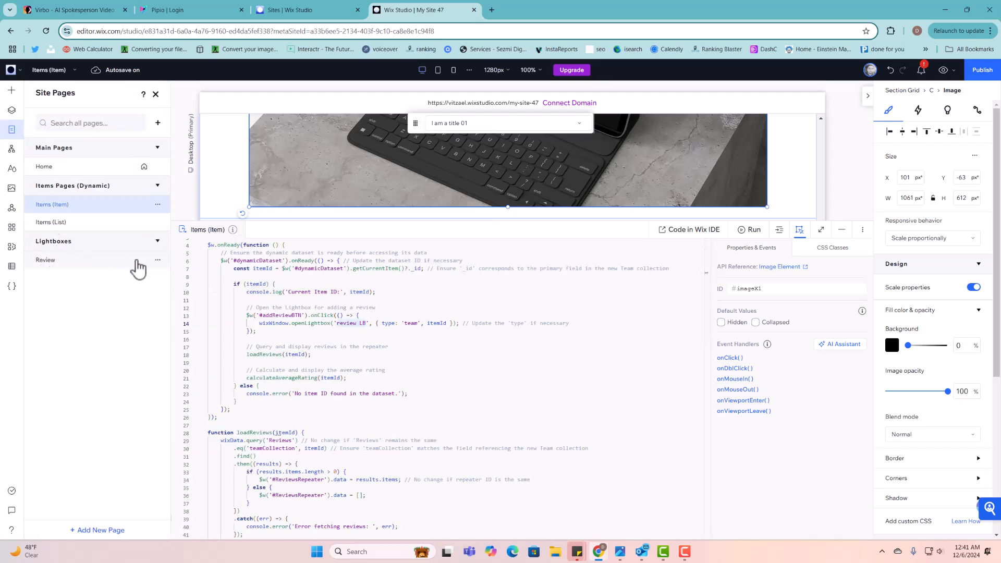
{"action": "left_click", "coordinate": [158, 260]}
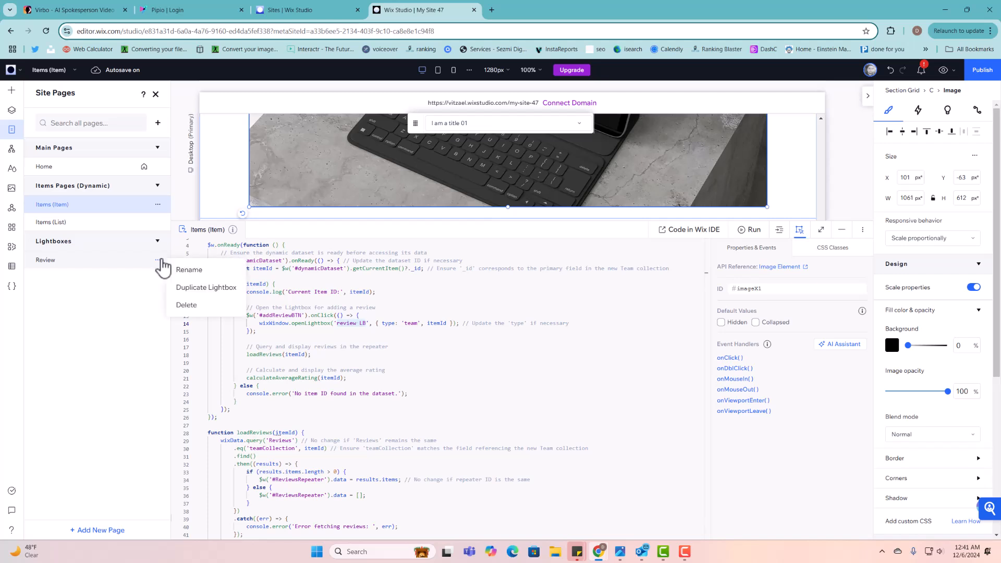
{"action": "left_click", "coordinate": [182, 276]}
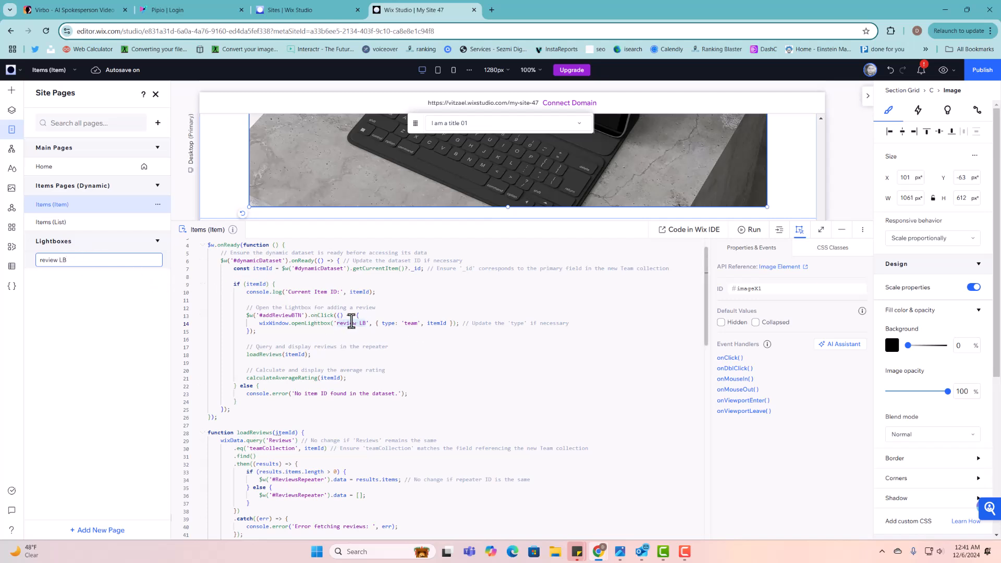
{"action": "left_click", "coordinate": [416, 332]}
- Select the word team on line 14 of the page code
{"action": "scroll", "coordinate": [415, 332], "scroll_direction": "up", "scroll_amount": 1}
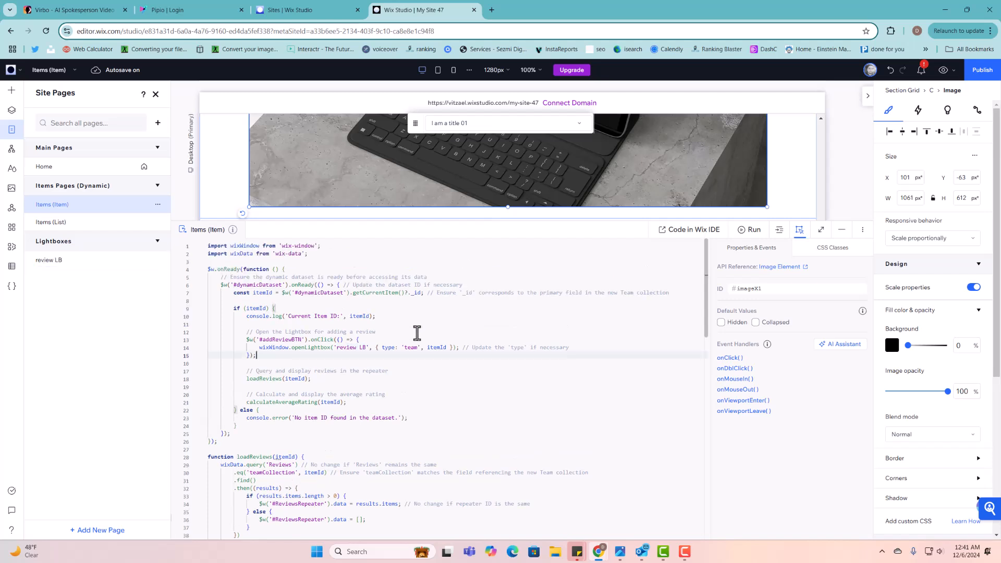
{"action": "left_click", "coordinate": [412, 347]}
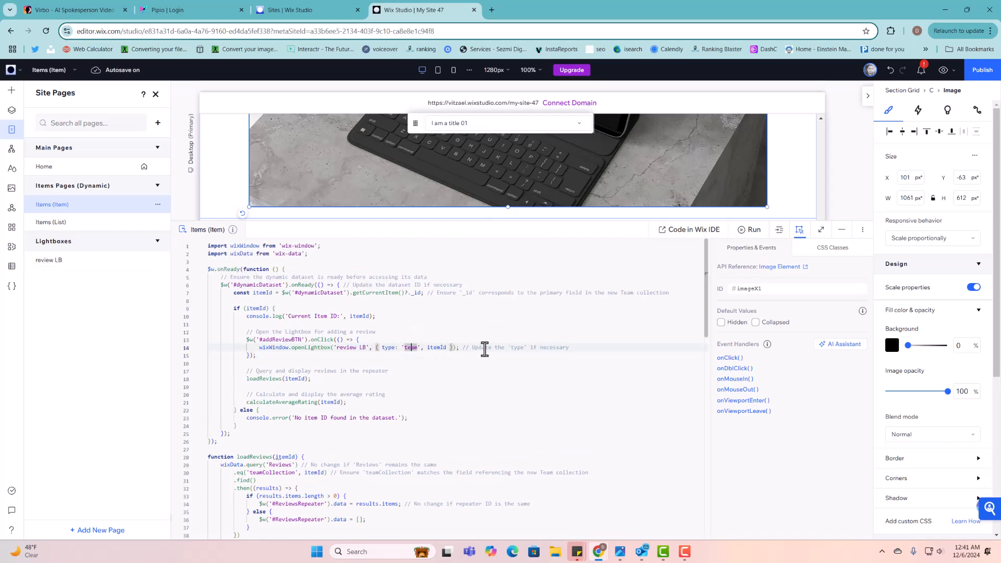
{"action": "left_click_drag", "start_coordinate": [485, 348], "coordinate": [588, 349]}
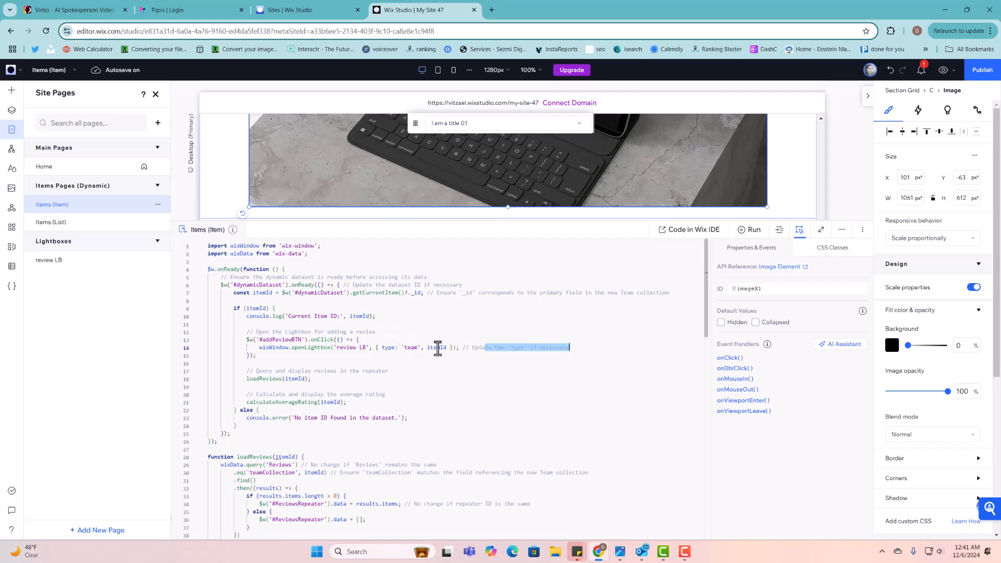
{"action": "left_click_drag", "start_coordinate": [404, 349], "coordinate": [420, 349]}
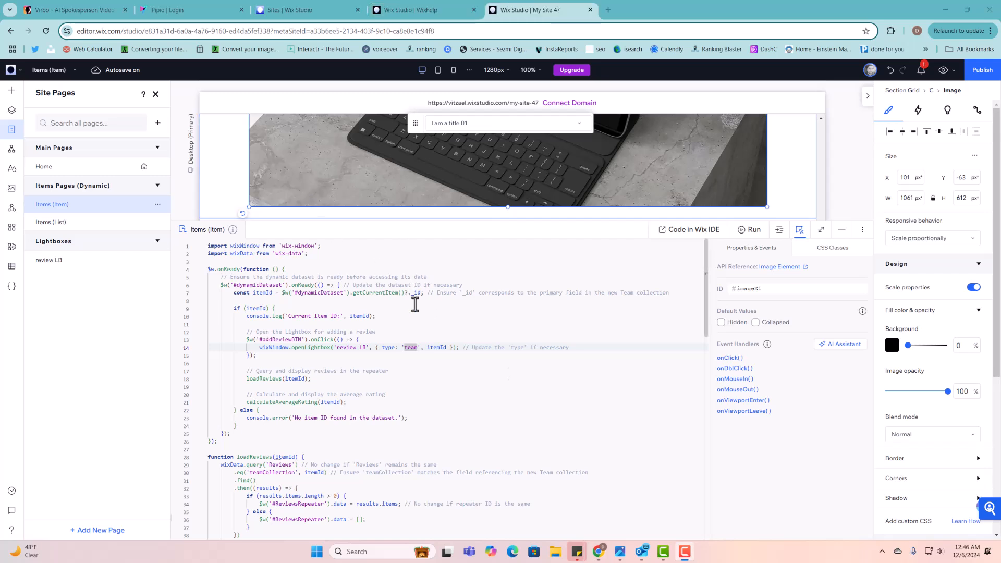
{"action": "left_click", "coordinate": [416, 309]}
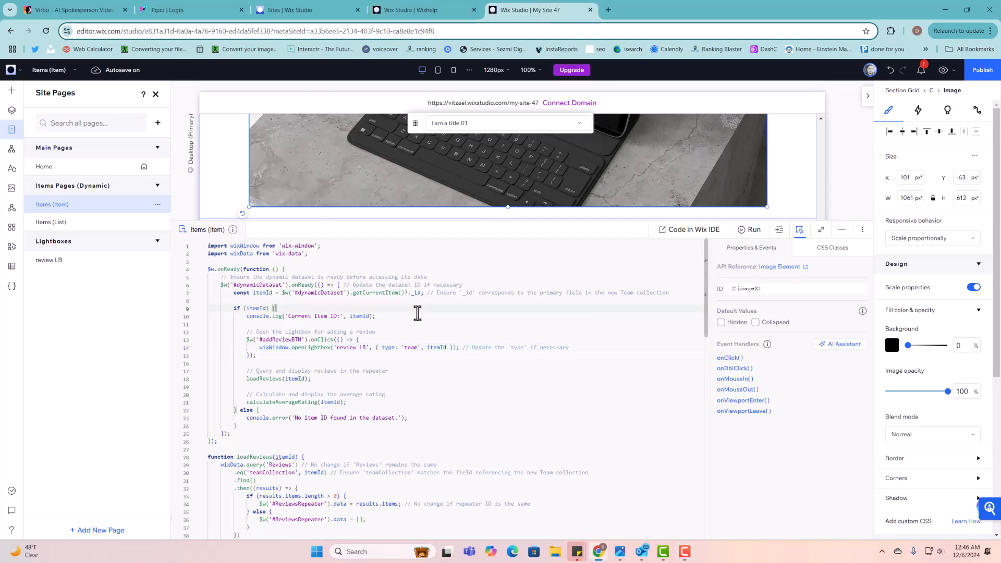
{"action": "left_click", "coordinate": [410, 357]}
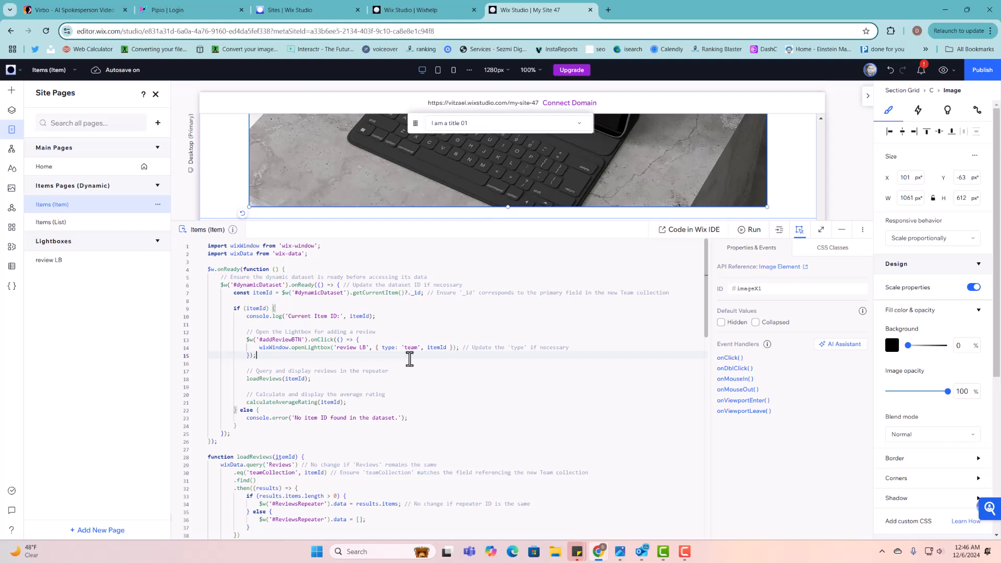
{"action": "scroll", "coordinate": [409, 358], "scroll_direction": "down", "scroll_amount": 1}
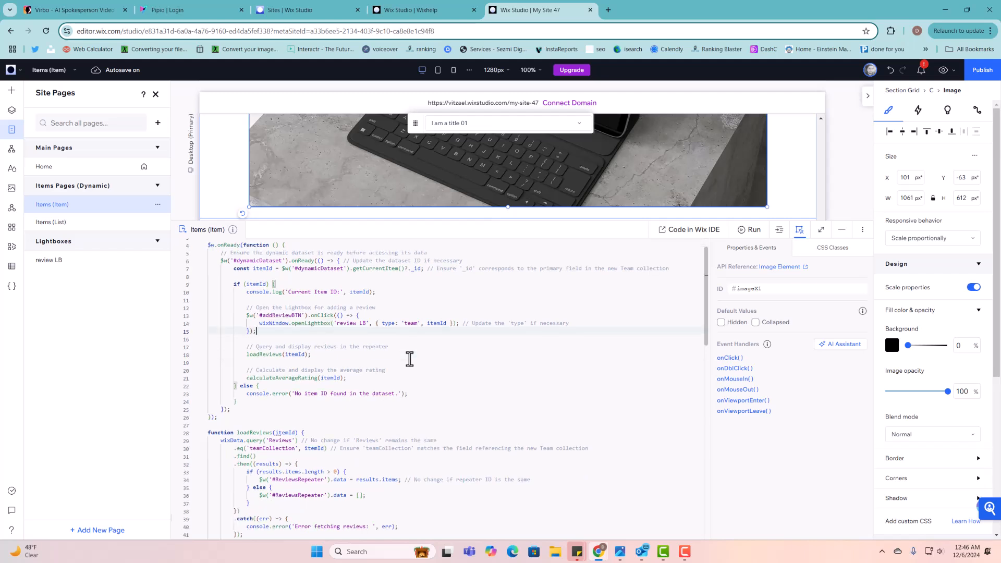
{"action": "left_click", "coordinate": [410, 322]}
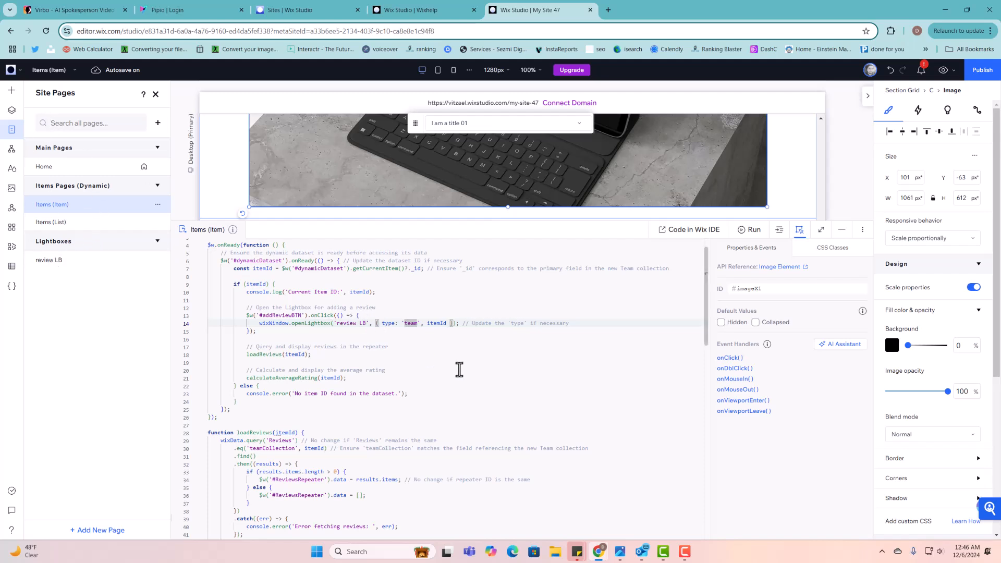
{"action": "left_click", "coordinate": [432, 344]}
{"action": "scroll", "coordinate": [433, 345], "scroll_direction": "down", "scroll_amount": 2}
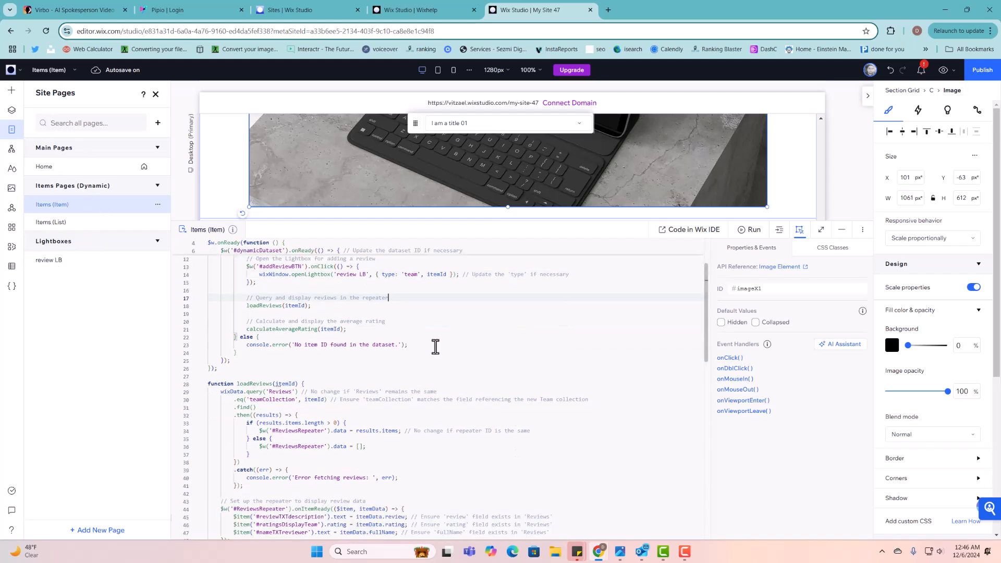
{"action": "scroll", "coordinate": [436, 346], "scroll_direction": "down", "scroll_amount": 2}
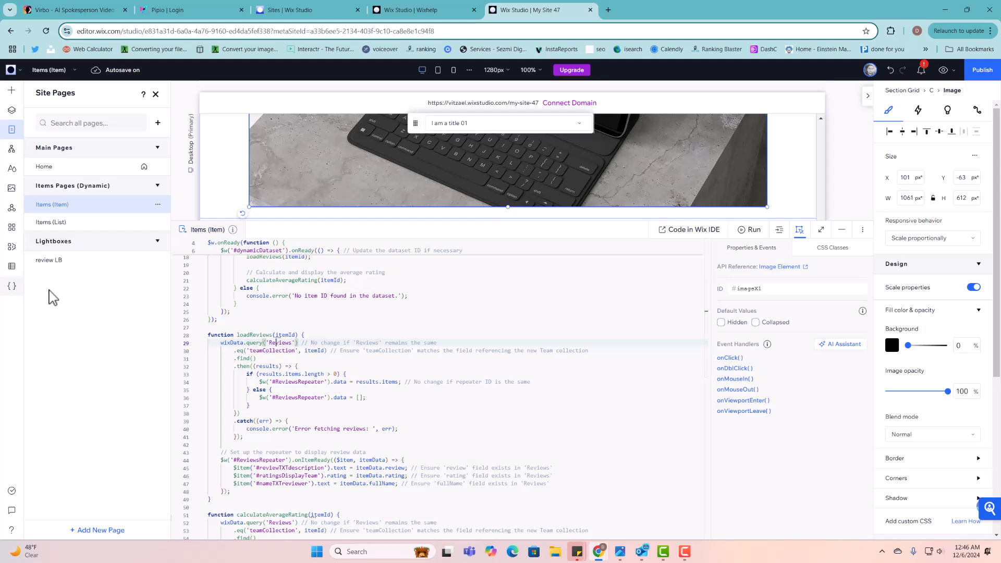
{"action": "left_click", "coordinate": [265, 351]}
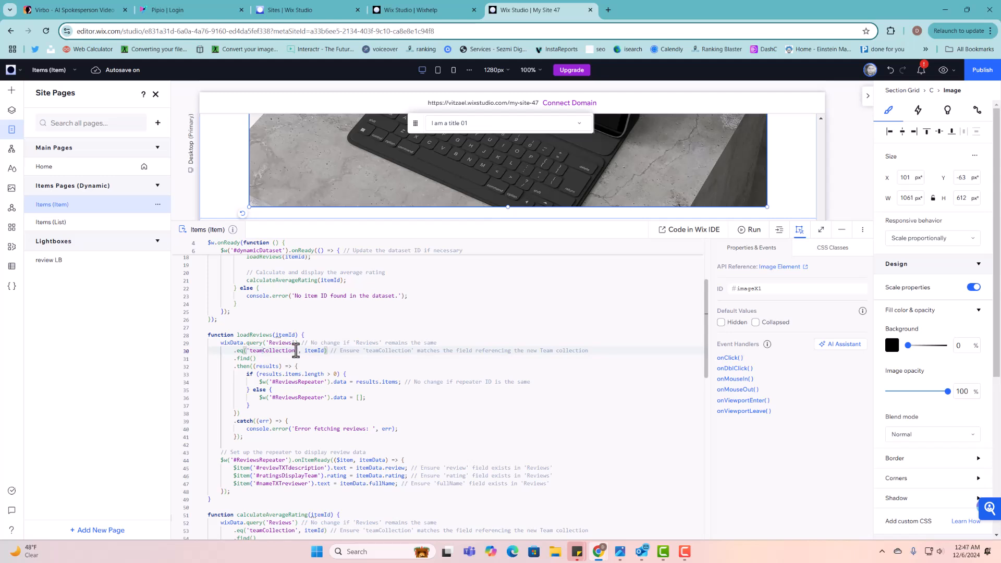
- Copy the Reviews collection's Item Collection field ID, itemCollection, then close the CMS windows
{"action": "left_click", "coordinate": [12, 266]}
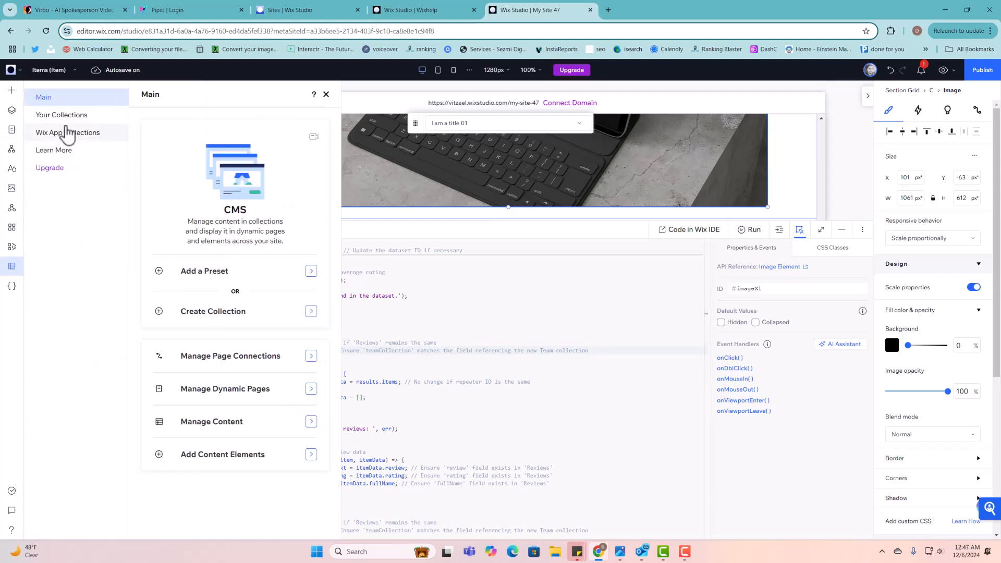
{"action": "left_click", "coordinate": [71, 115]}
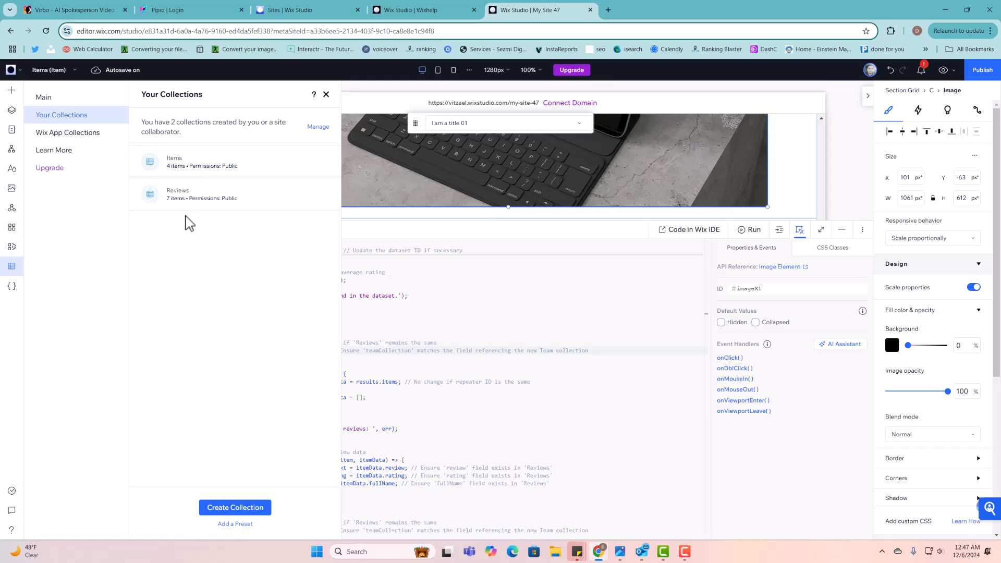
{"action": "left_click", "coordinate": [232, 192]}
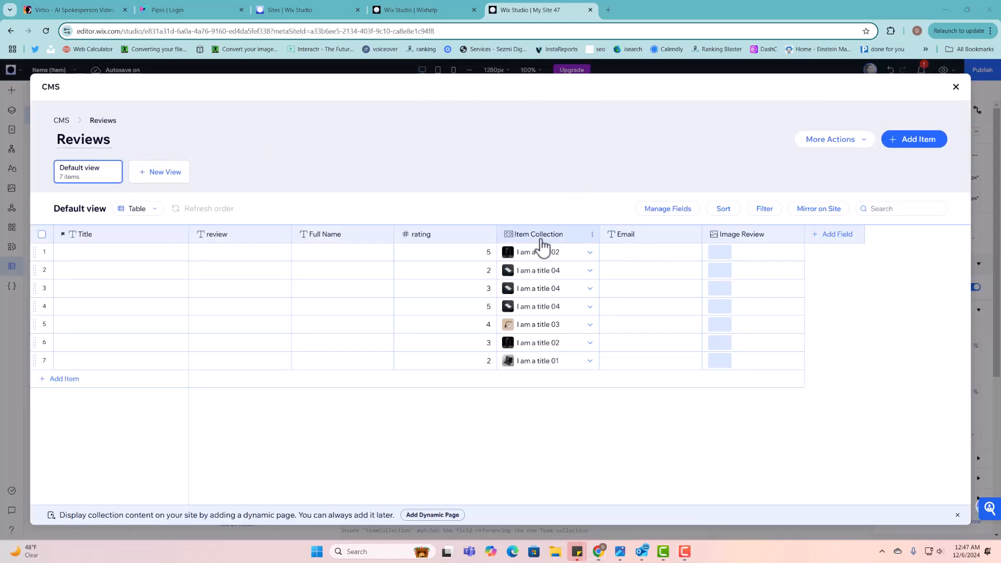
{"action": "left_click", "coordinate": [540, 237]}
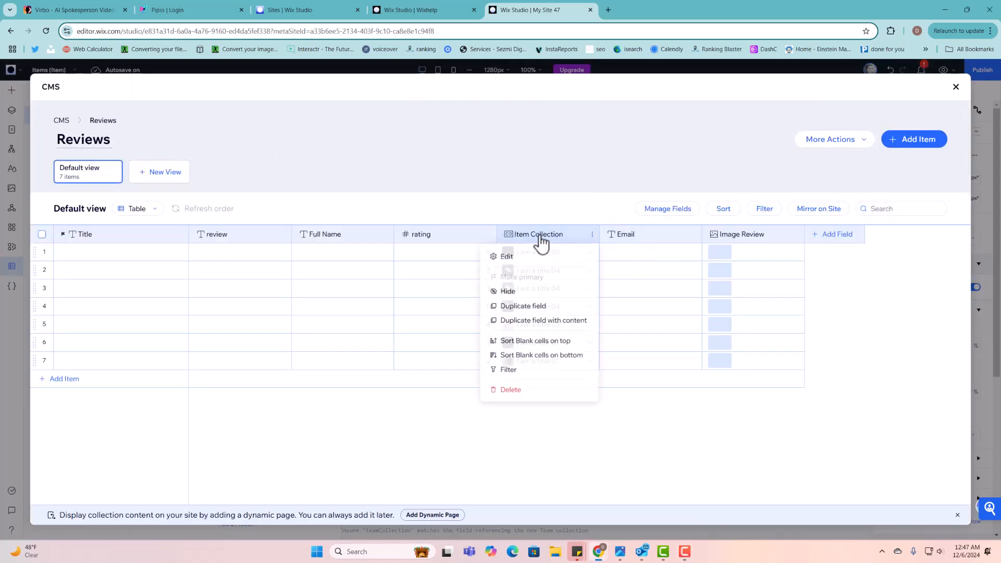
{"action": "left_click", "coordinate": [522, 266]}
{"action": "left_click", "coordinate": [632, 294]}
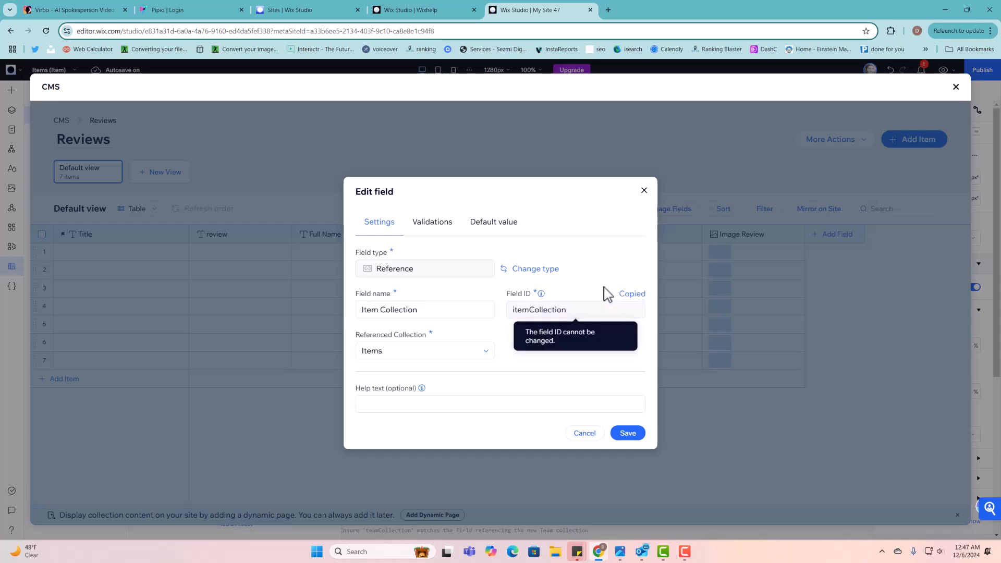
{"action": "left_click", "coordinate": [644, 190]}
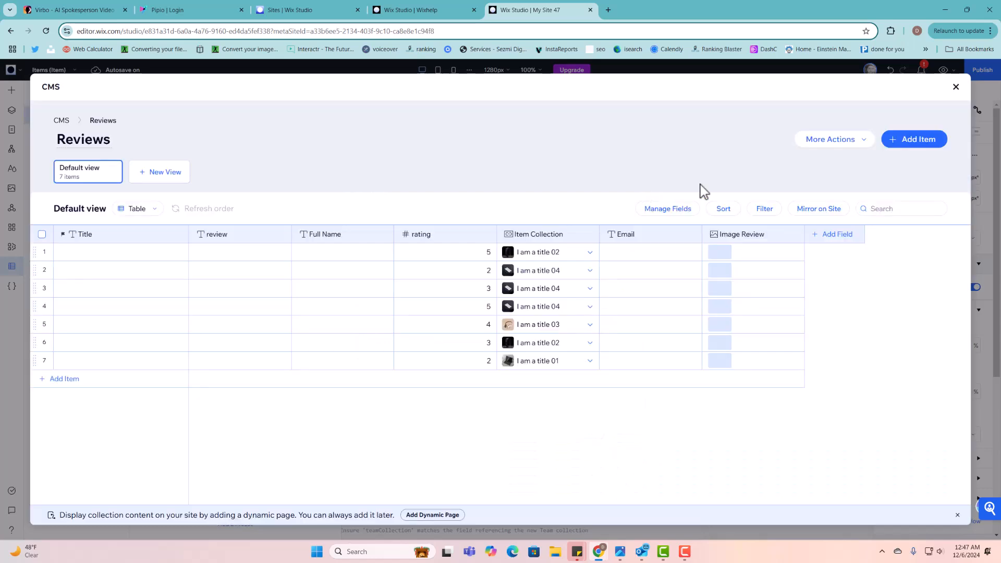
{"action": "left_click", "coordinate": [958, 86]}
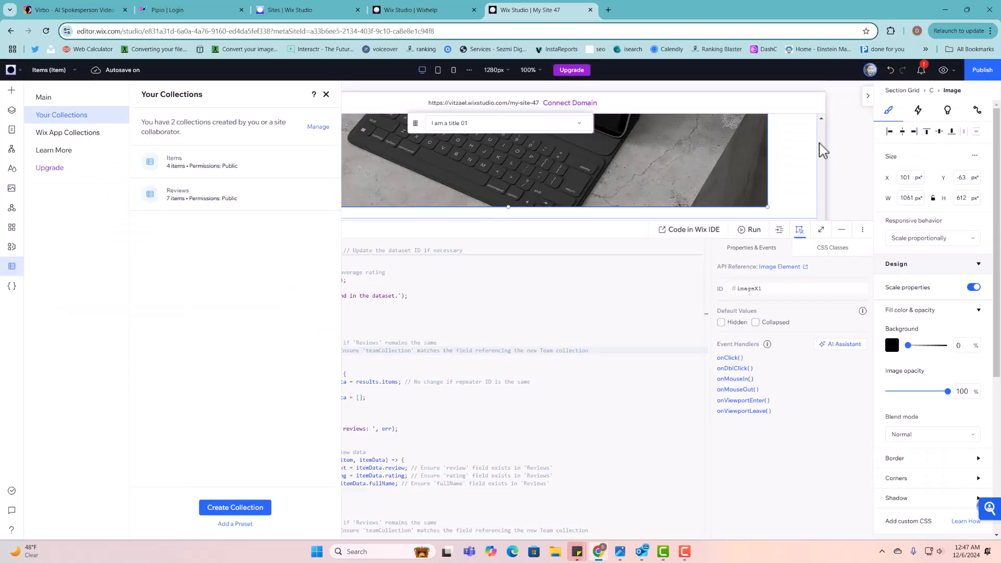
{"action": "left_click", "coordinate": [327, 95]}
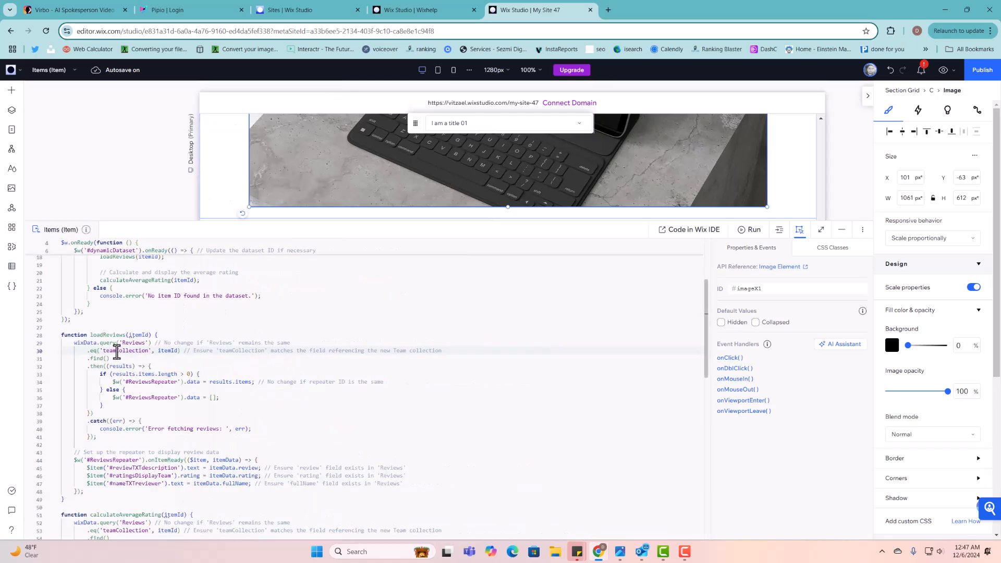
- Replace teamCollection with itemCollection in the loadReviews query on line 30
{"action": "mouse_move", "coordinate": [115, 351]}
{"action": "left_mouse_down"}
{"action": "mouse_move", "coordinate": [103, 351]}
{"action": "mouse_move", "coordinate": [149, 351]}
{"action": "mouse_move", "coordinate": [105, 354]}
{"action": "left_mouse_up"}
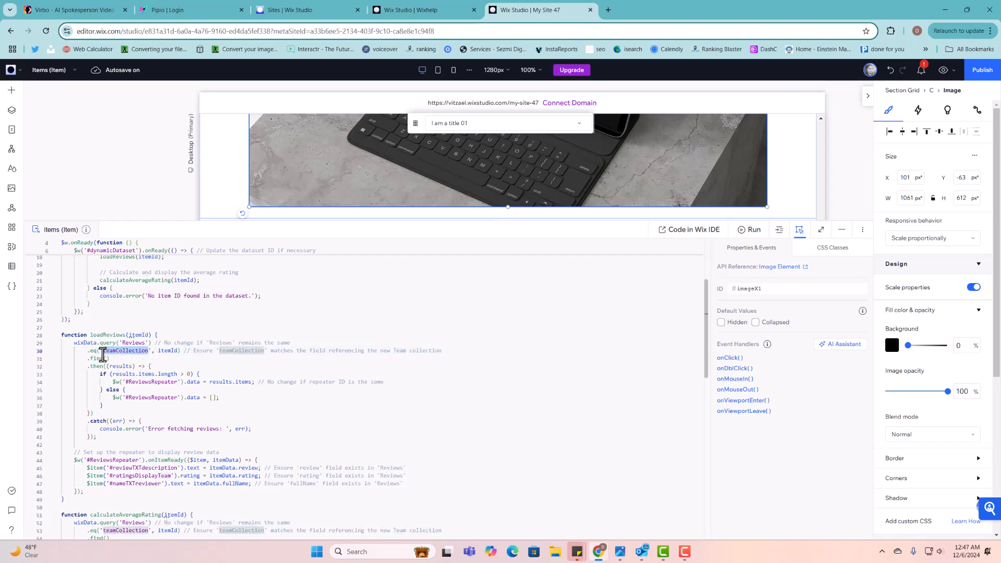
{"action": "type", "text": "itemCollection"}
{"action": "left_click", "coordinate": [150, 359]}
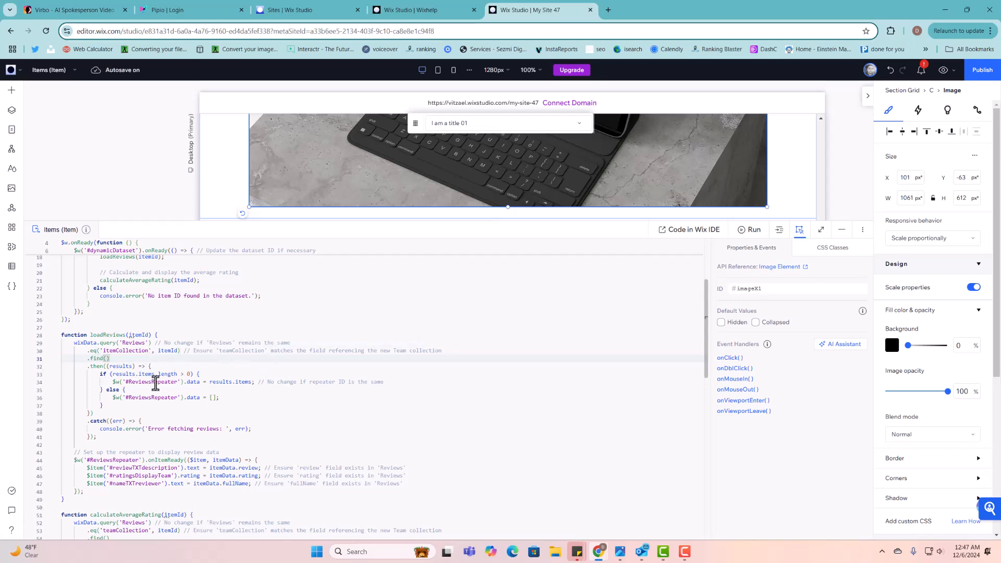
- Replace teamCollection with itemCollection in the calculateAverageRating query on line 53
{"action": "scroll", "coordinate": [250, 166], "scroll_direction": "down", "scroll_amount": 5}
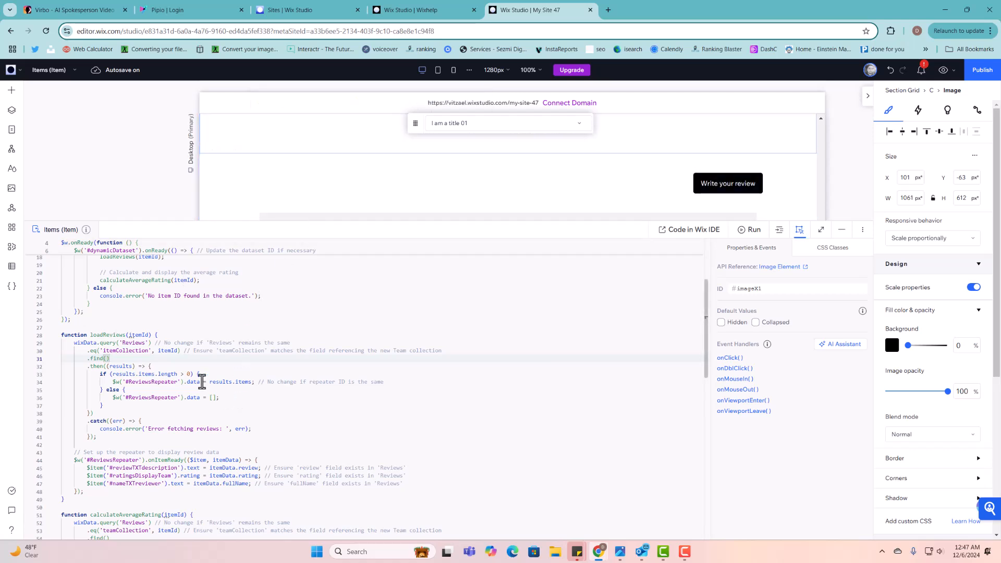
{"action": "scroll", "coordinate": [178, 345], "scroll_direction": "down", "scroll_amount": 1}
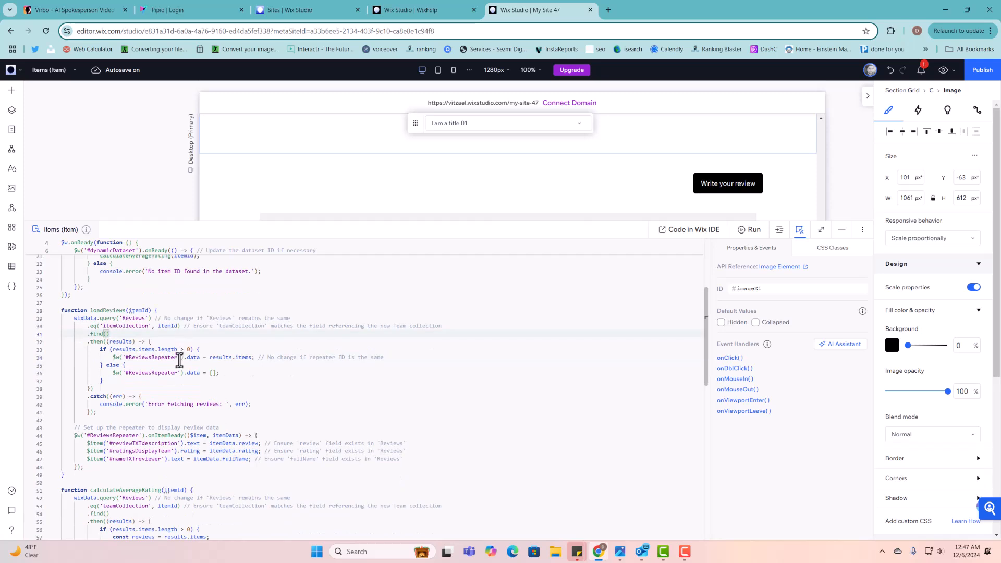
{"action": "scroll", "coordinate": [168, 375], "scroll_direction": "down", "scroll_amount": 1}
{"action": "scroll", "coordinate": [172, 378], "scroll_direction": "down", "scroll_amount": 1}
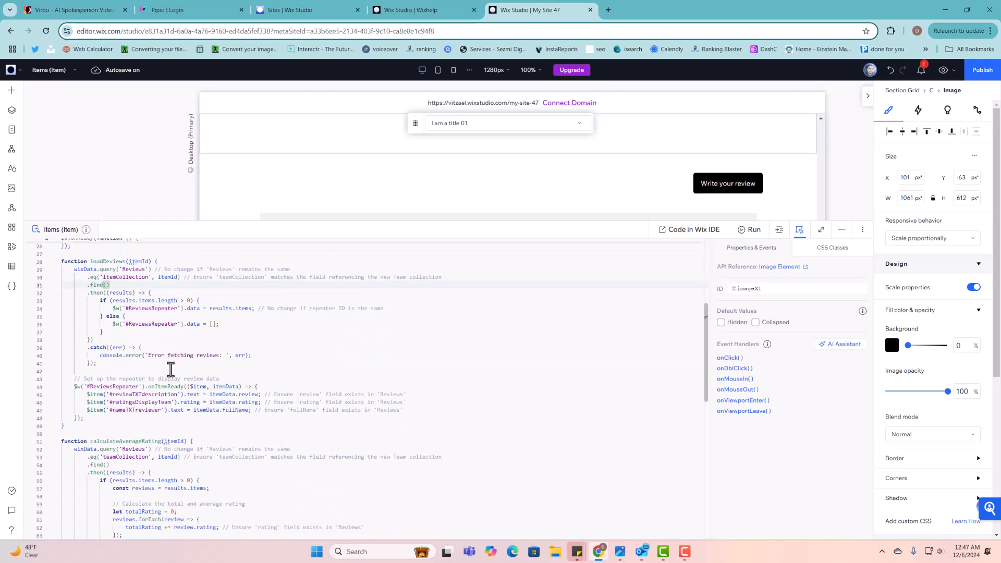
{"action": "scroll", "coordinate": [176, 350], "scroll_direction": "down", "scroll_amount": 2}
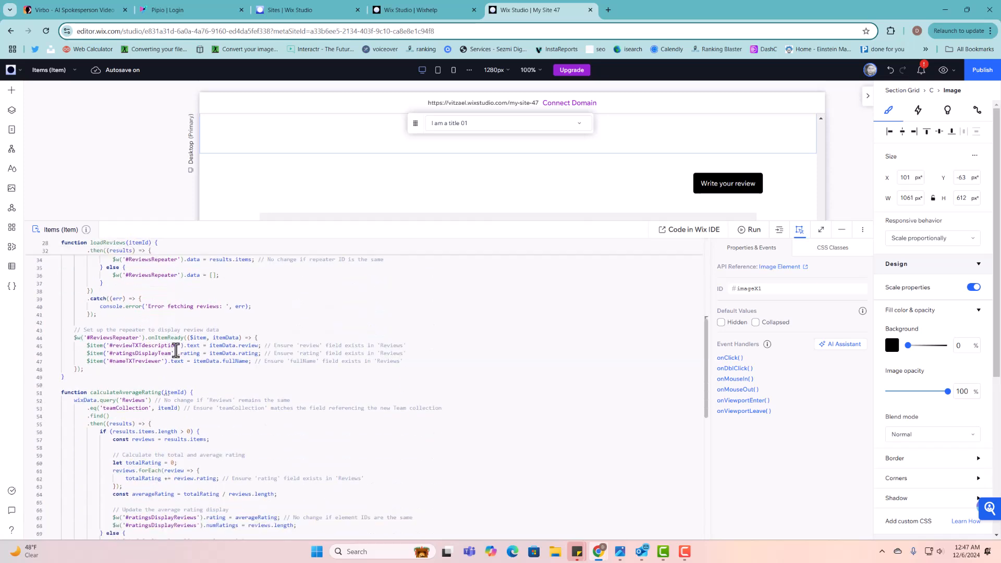
{"action": "scroll", "coordinate": [144, 348], "scroll_direction": "down", "scroll_amount": 2}
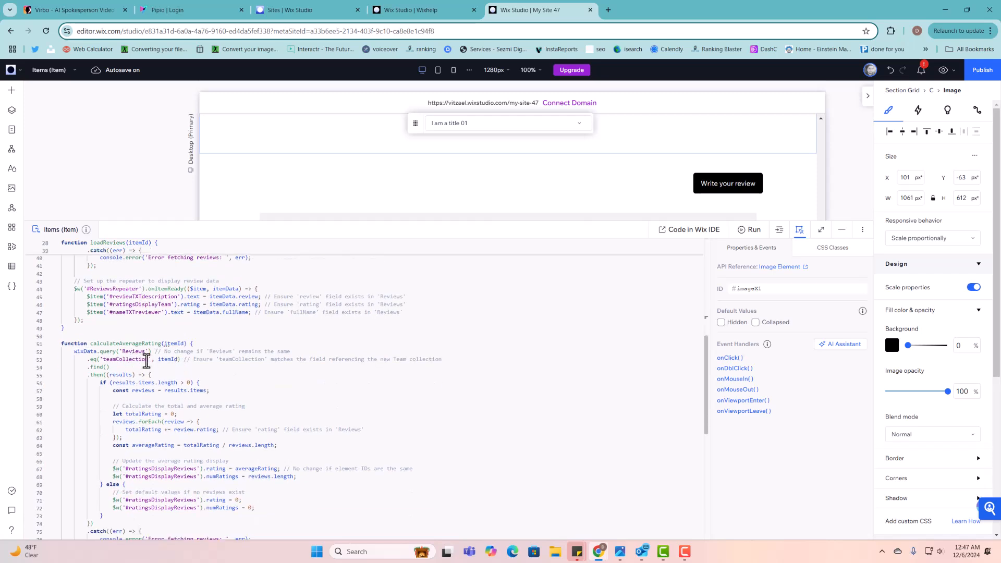
{"action": "left_click_drag", "start_coordinate": [148, 361], "coordinate": [105, 363]}
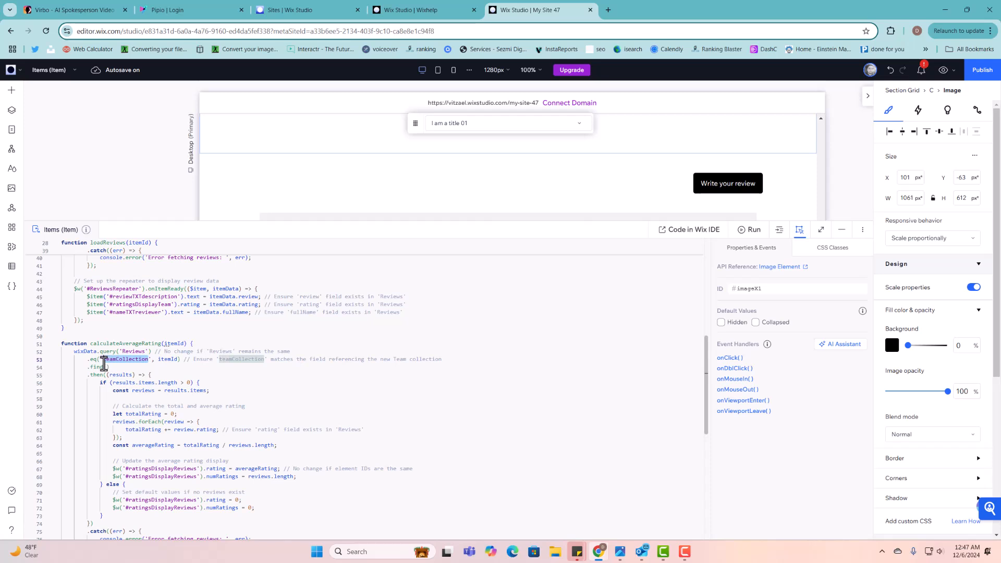
{"action": "type", "text": "itemCollection"}
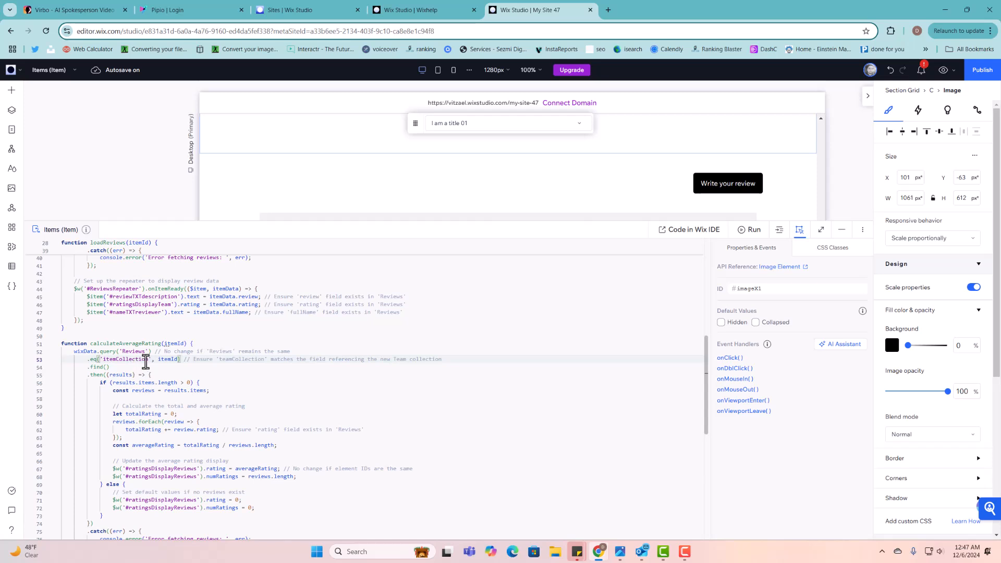
{"action": "scroll", "coordinate": [165, 371], "scroll_direction": "down", "scroll_amount": 2}
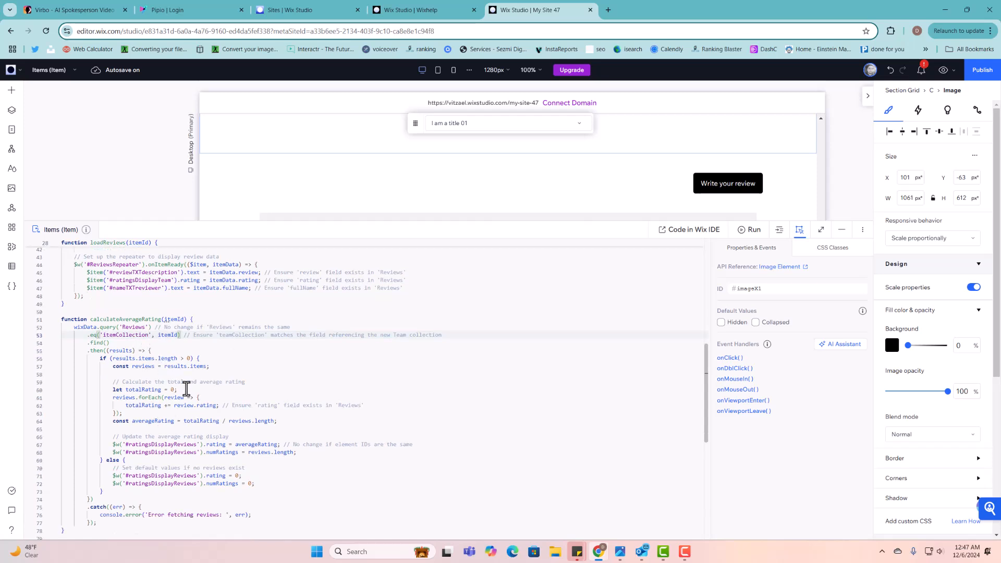
{"action": "scroll", "coordinate": [207, 503], "scroll_direction": "up", "scroll_amount": 1}
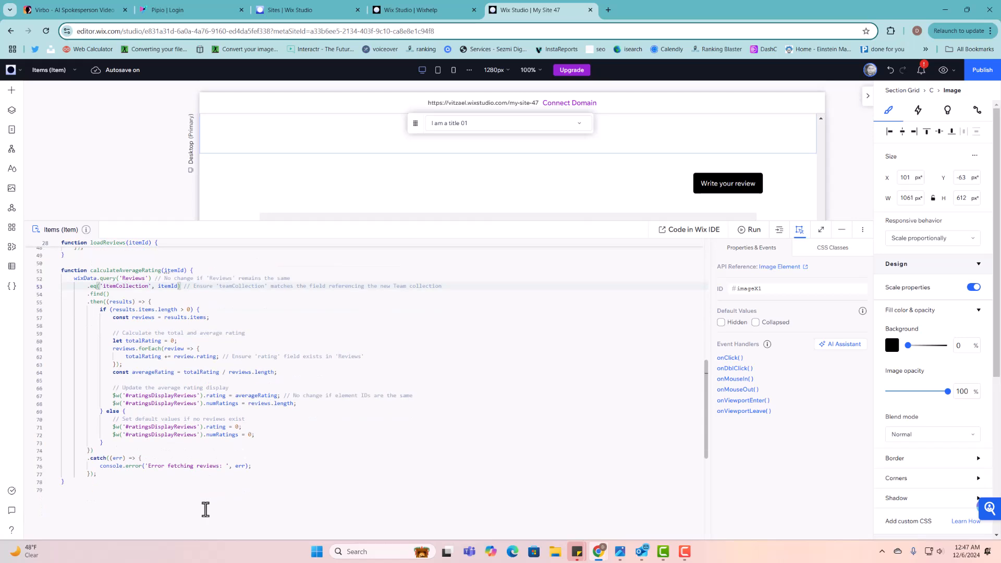
- Preview the Item page and check the header shows a 2.0 average from 1 Ratings
{"action": "left_click", "coordinate": [943, 70]}
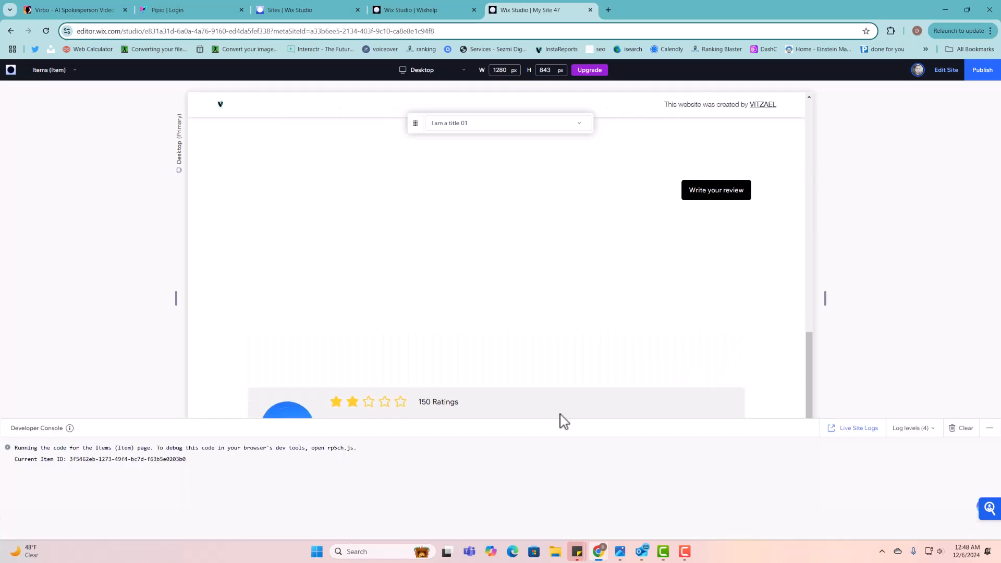
{"action": "scroll", "coordinate": [554, 327], "scroll_direction": "up", "scroll_amount": 10}
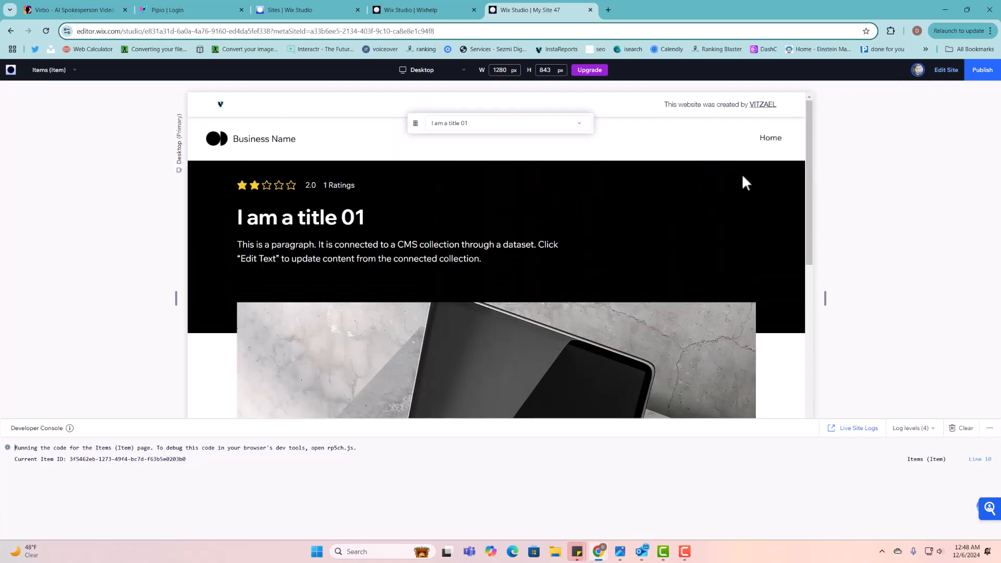
{"action": "scroll", "coordinate": [730, 204], "scroll_direction": "down", "scroll_amount": 10}
{"action": "scroll", "coordinate": [451, 300], "scroll_direction": "up", "scroll_amount": 5}
{"action": "scroll", "coordinate": [449, 293], "scroll_direction": "up", "scroll_amount": 5}
{"action": "left_click_drag", "start_coordinate": [307, 185], "coordinate": [358, 182]}
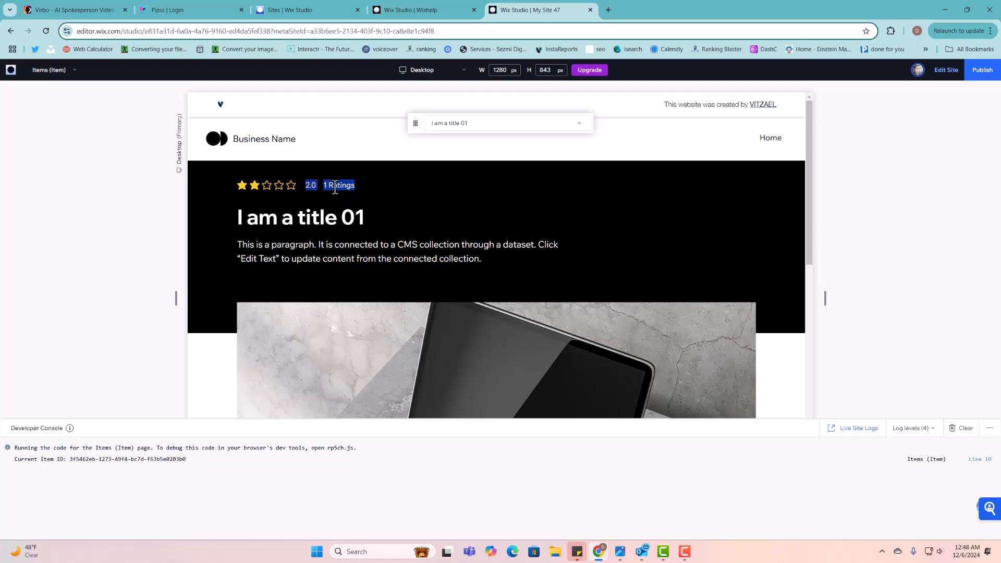
{"action": "scroll", "coordinate": [335, 201], "scroll_direction": "down", "scroll_amount": 10}
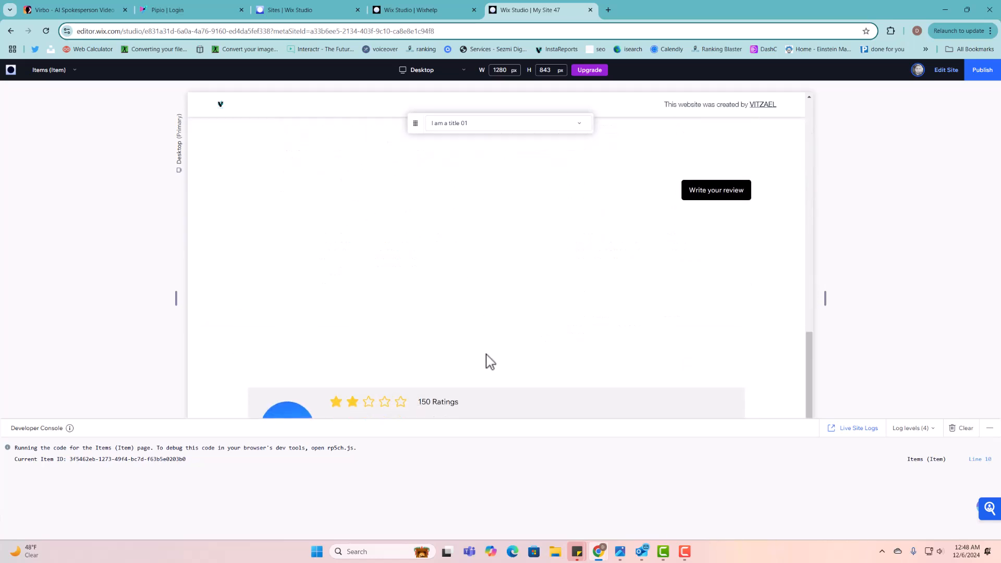
- Collapse the Developer Console, note the 150 Ratings placeholder, and return to editing
{"action": "left_click", "coordinate": [989, 428]}
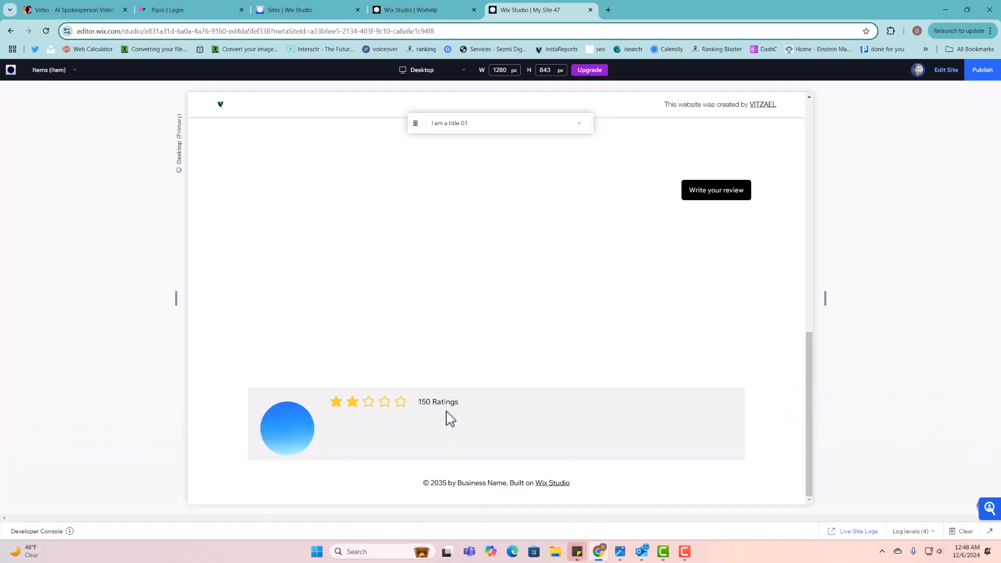
{"action": "left_click_drag", "start_coordinate": [420, 402], "coordinate": [437, 402]}
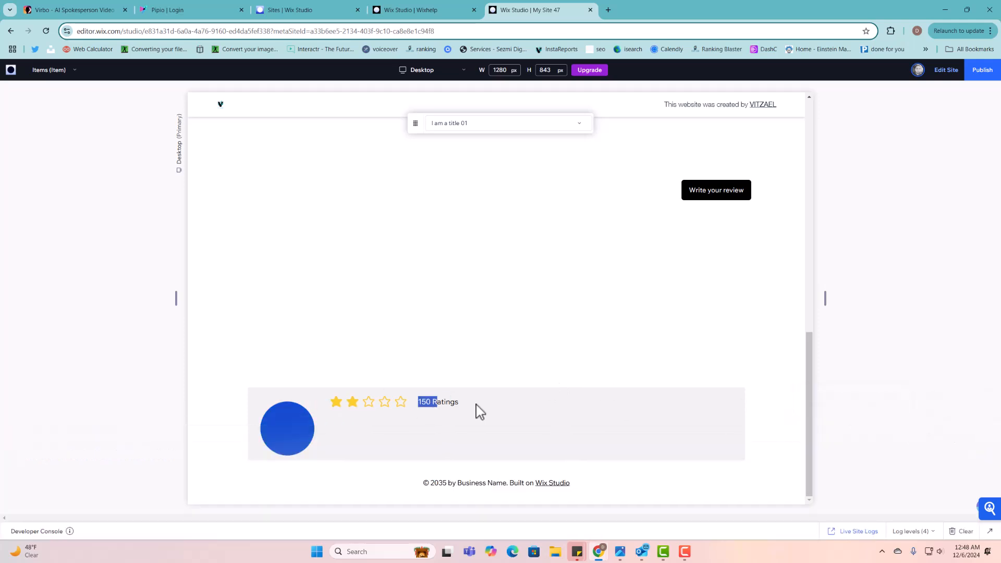
{"action": "left_click", "coordinate": [943, 72]}
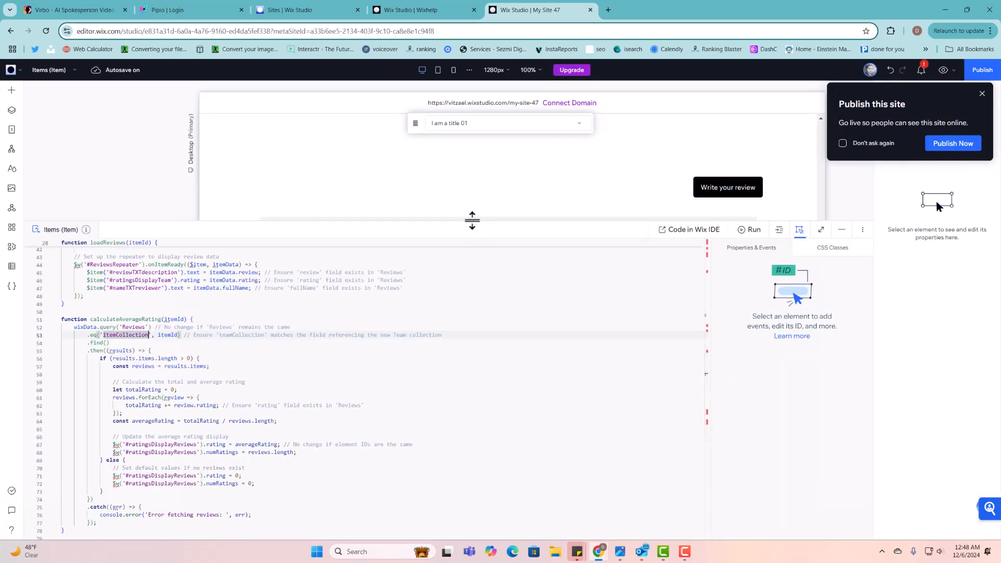
- Enlarge the canvas and resize the section above the reviews list
{"action": "left_click_drag", "start_coordinate": [472, 219], "coordinate": [486, 318]}
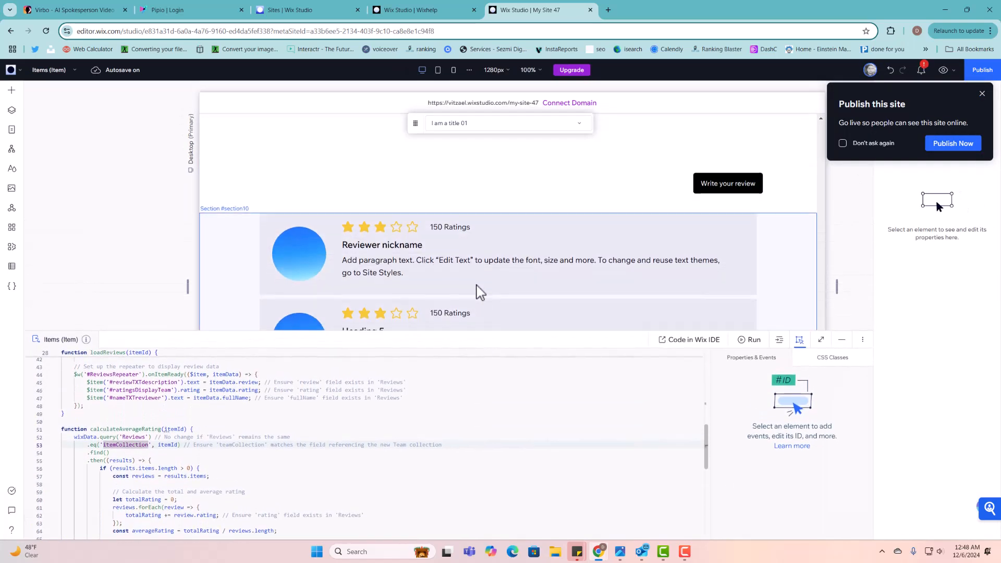
{"action": "scroll", "coordinate": [488, 281], "scroll_direction": "up", "scroll_amount": 4}
{"action": "scroll", "coordinate": [508, 304], "scroll_direction": "down", "scroll_amount": 3}
{"action": "left_click", "coordinate": [560, 225]}
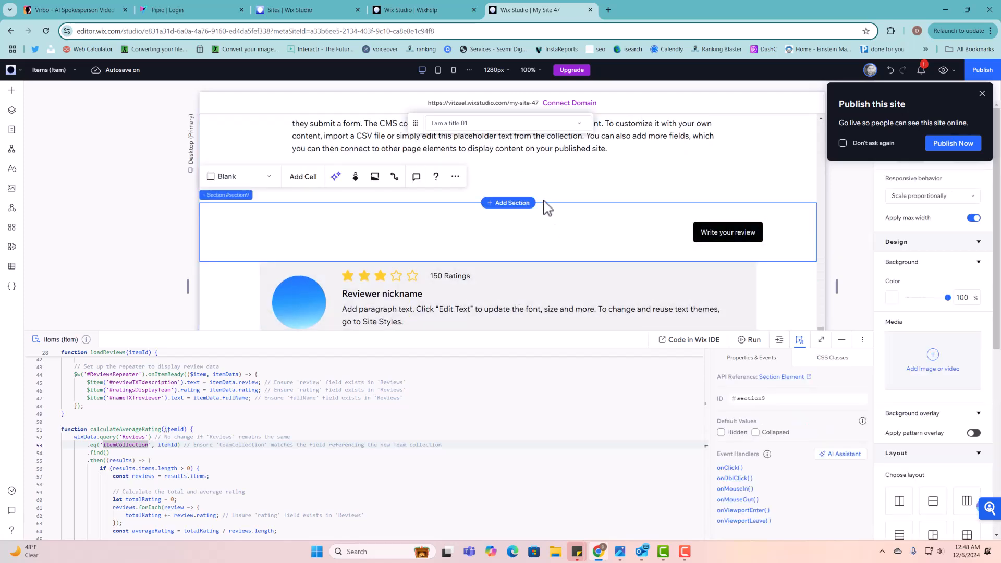
{"action": "left_click_drag", "start_coordinate": [548, 201], "coordinate": [552, 186]}
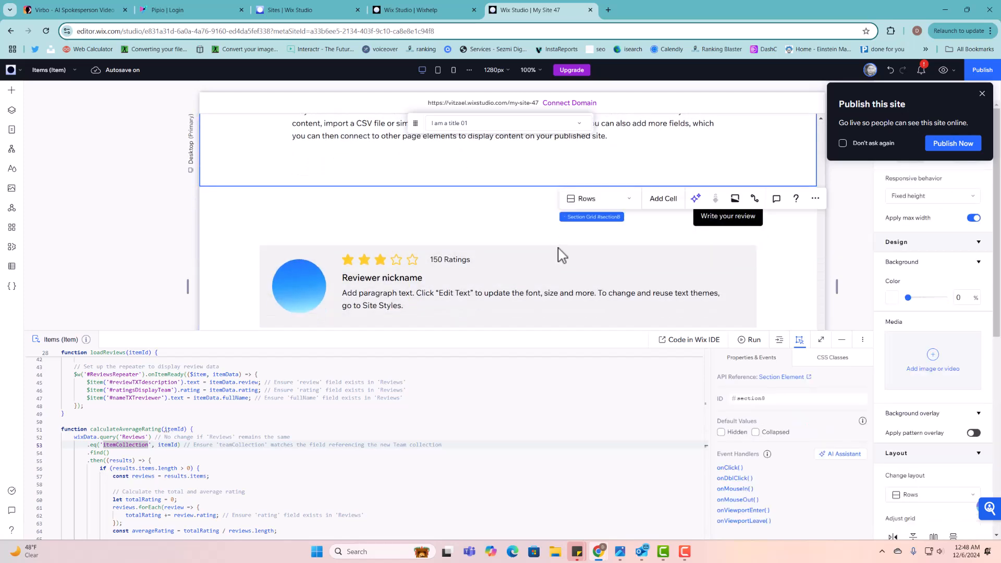
- Give the reviews section linked 5% side margins
{"action": "left_click", "coordinate": [560, 260]}
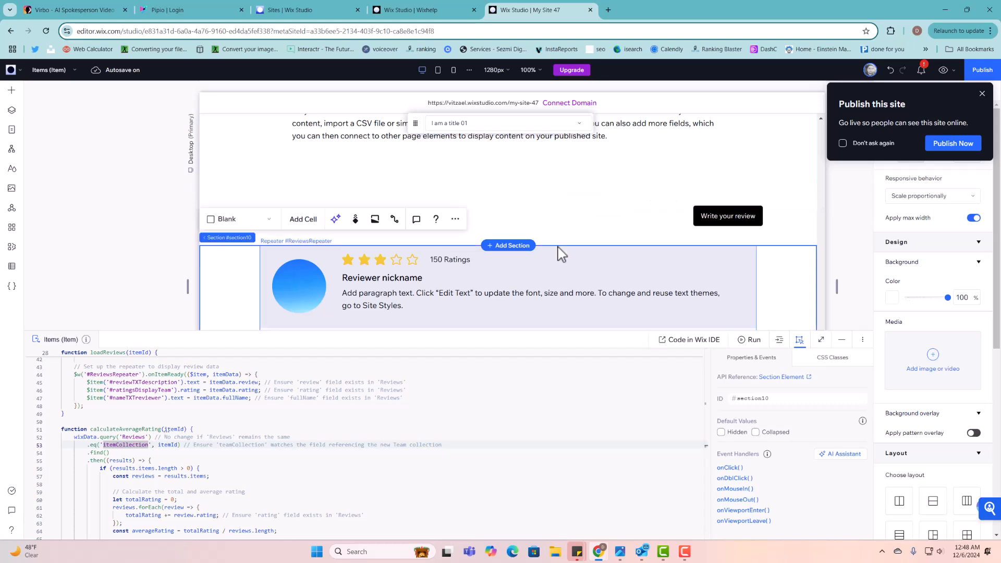
{"action": "scroll", "coordinate": [775, 252], "scroll_direction": "down", "scroll_amount": 1}
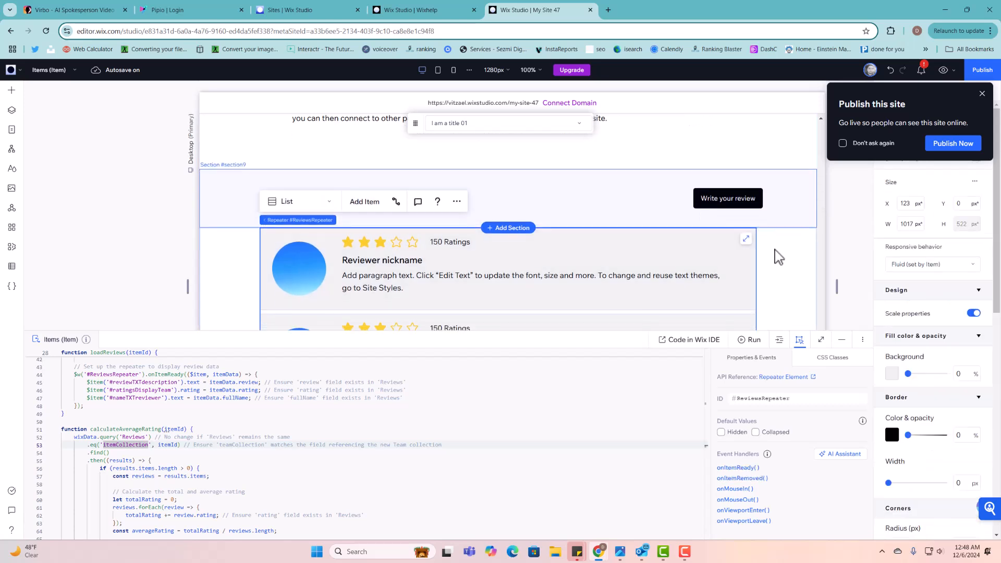
{"action": "left_click", "coordinate": [777, 251]}
{"action": "scroll", "coordinate": [934, 391], "scroll_direction": "down", "scroll_amount": 6}
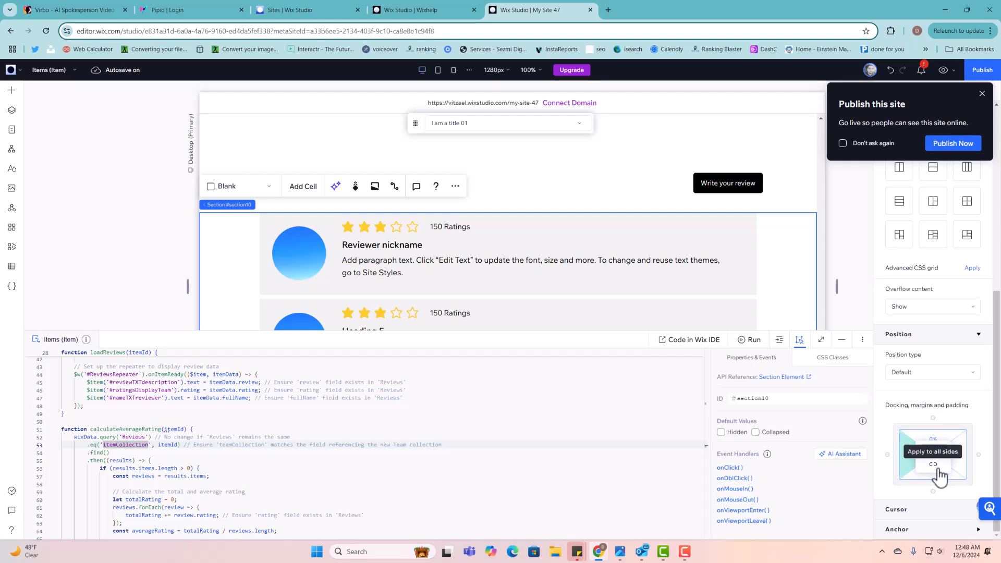
{"action": "left_click", "coordinate": [938, 470]}
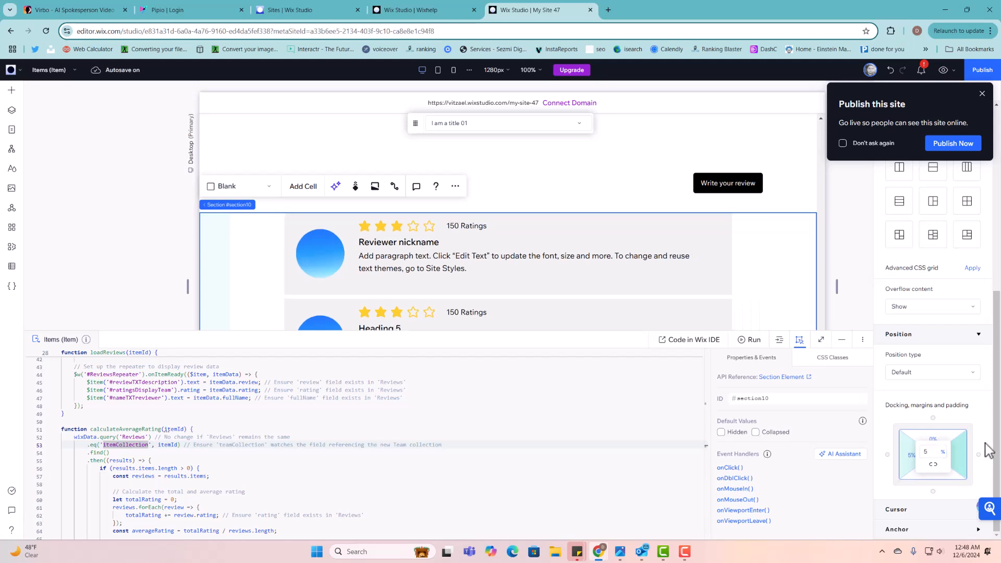
- Stretch the reviews repeater to full width and bring up the CMS panel
{"action": "left_click", "coordinate": [711, 238]}
{"action": "left_click", "coordinate": [721, 224]}
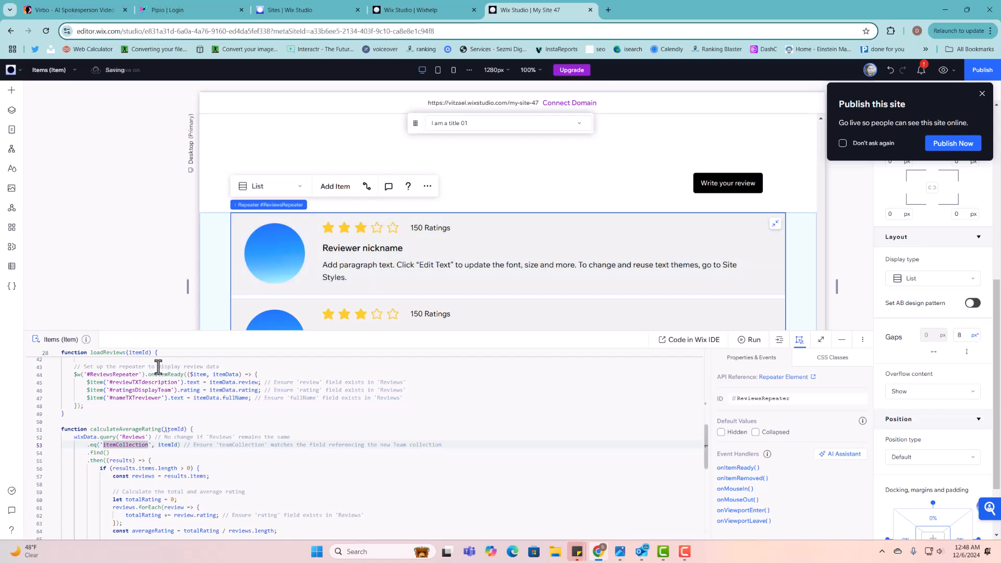
{"action": "left_click", "coordinate": [153, 406]}
{"action": "scroll", "coordinate": [154, 407], "scroll_direction": "up", "scroll_amount": 2}
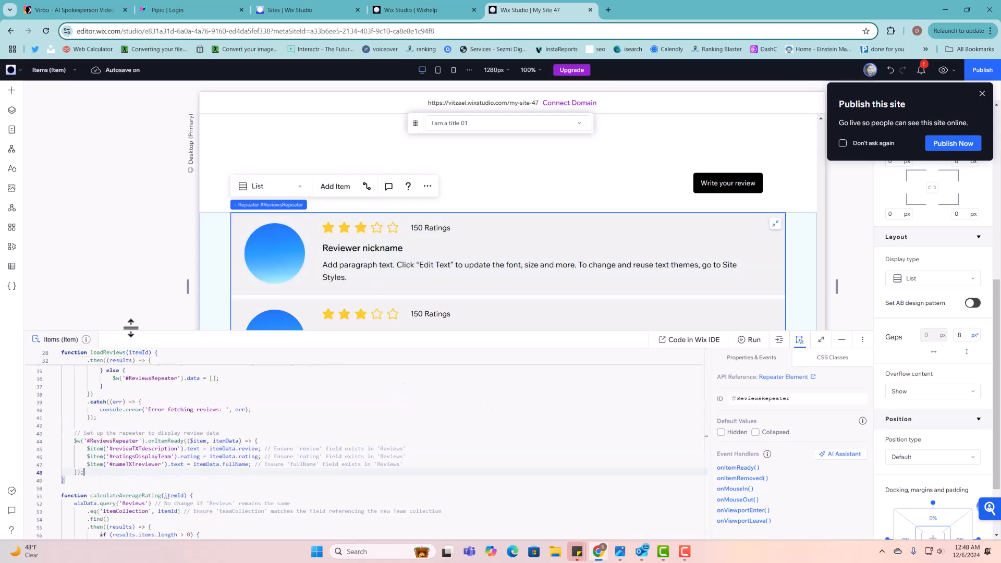
{"action": "left_click", "coordinate": [12, 265]}
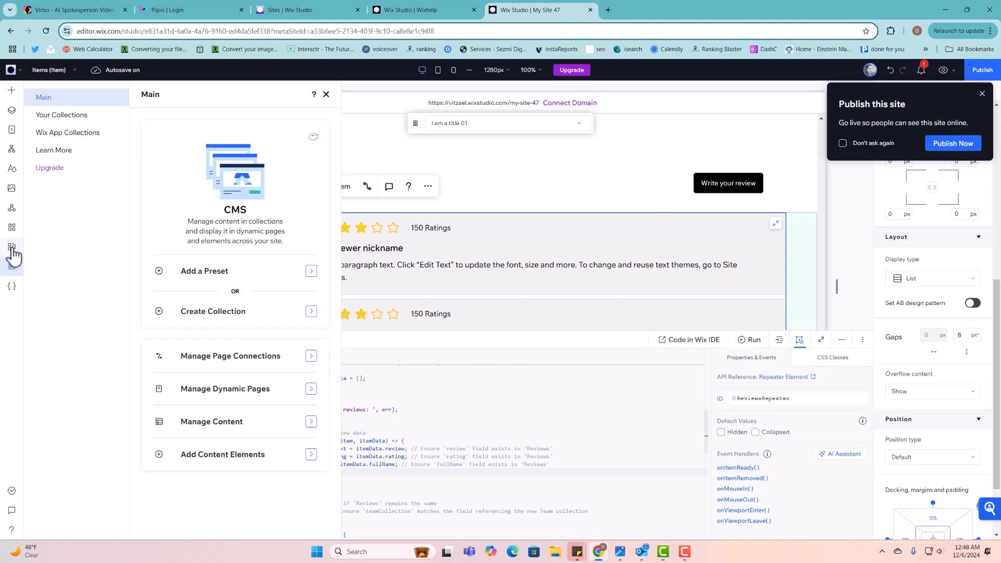
- Open the Reviews collection and paste the Lorem Ipsum text into row 1's review
{"action": "left_click", "coordinate": [70, 115]}
{"action": "left_click", "coordinate": [186, 198]}
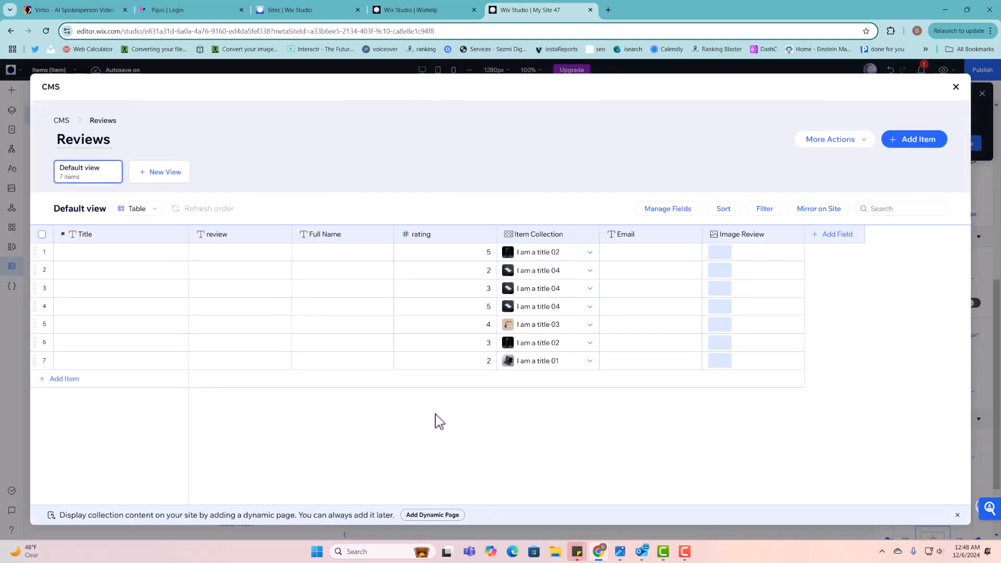
{"action": "left_click", "coordinate": [247, 252]}
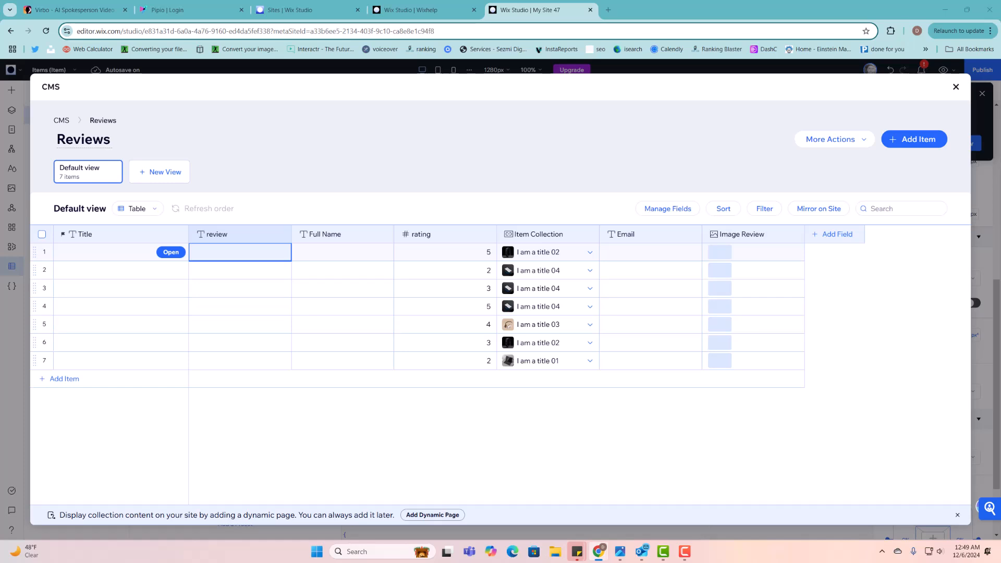
{"action": "left_click", "coordinate": [230, 251]}
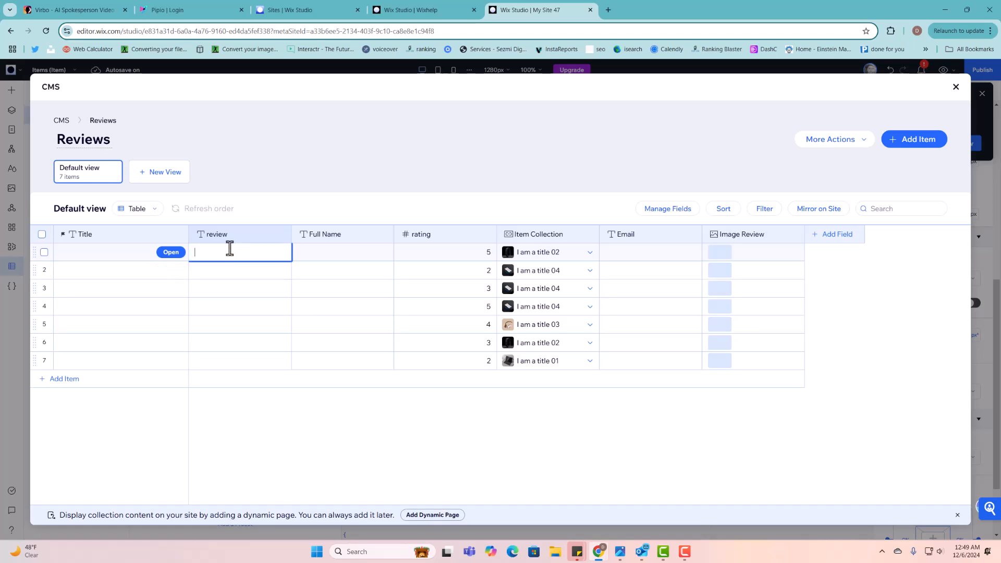
{"action": "type", "text": "ndustry. Lorem Ipsum has been the industry's standard dummy text ever since the 1500s, when an unknown printer took a galley of type and scrambled it to make a type specimen book. It has survived not only five centuries, but also"}
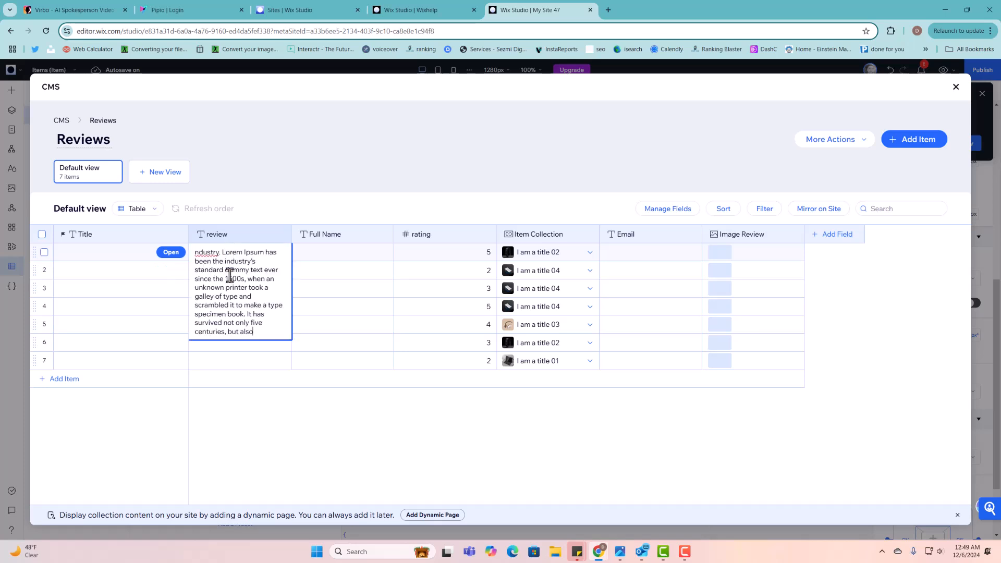
{"action": "left_click", "coordinate": [266, 403]}
- Paste the same Lorem Ipsum text into the review cells of rows 2 and 3
{"action": "left_click", "coordinate": [264, 271]}
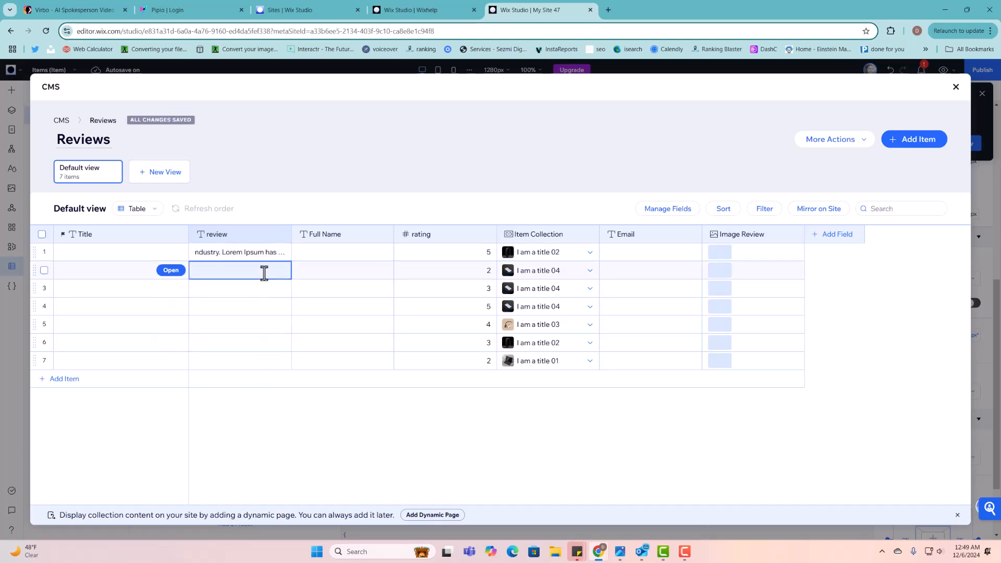
{"action": "left_click", "coordinate": [265, 271]}
{"action": "type", "text": "ndustry. Lorem Ipsum has been the industry's standard dummy text ever since the 1500s, when an unknown printer took a galley of type and scrambled it to make a type specimen book. It has survived not only five centuries, but also"}
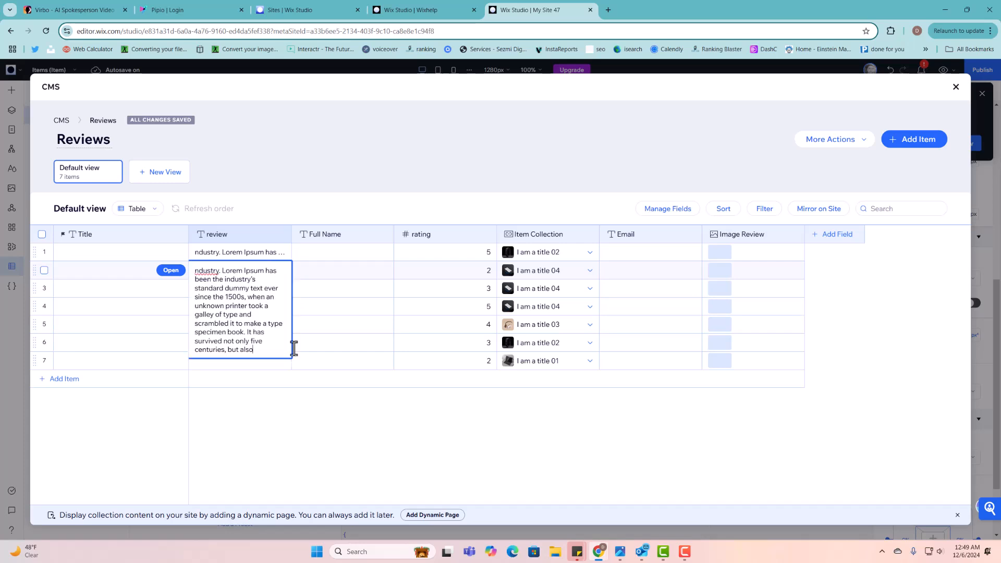
{"action": "left_click", "coordinate": [304, 411]}
{"action": "left_click", "coordinate": [260, 291]}
{"action": "left_click", "coordinate": [261, 292]}
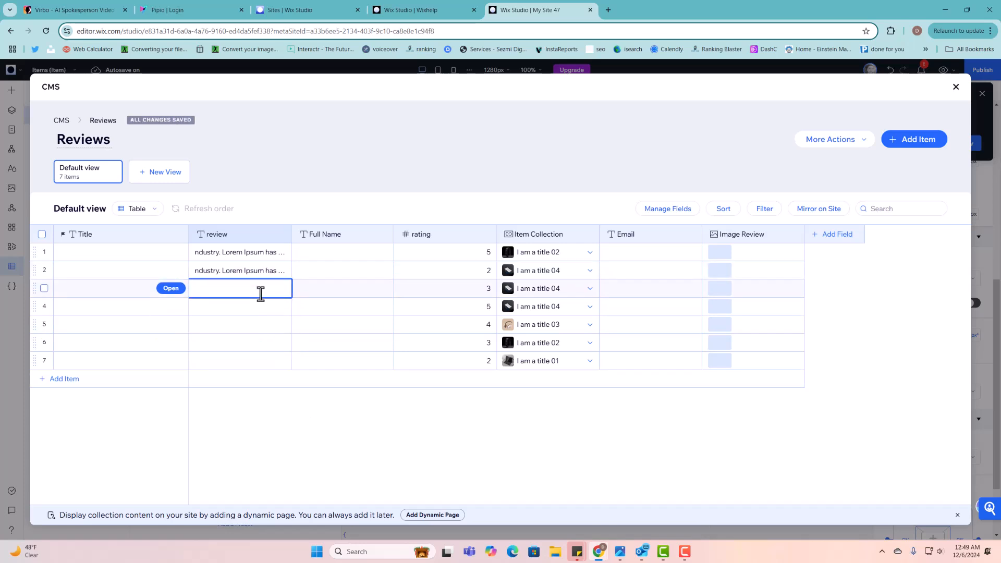
{"action": "key", "text": "ctrl+v"}
{"action": "left_click", "coordinate": [315, 409]}
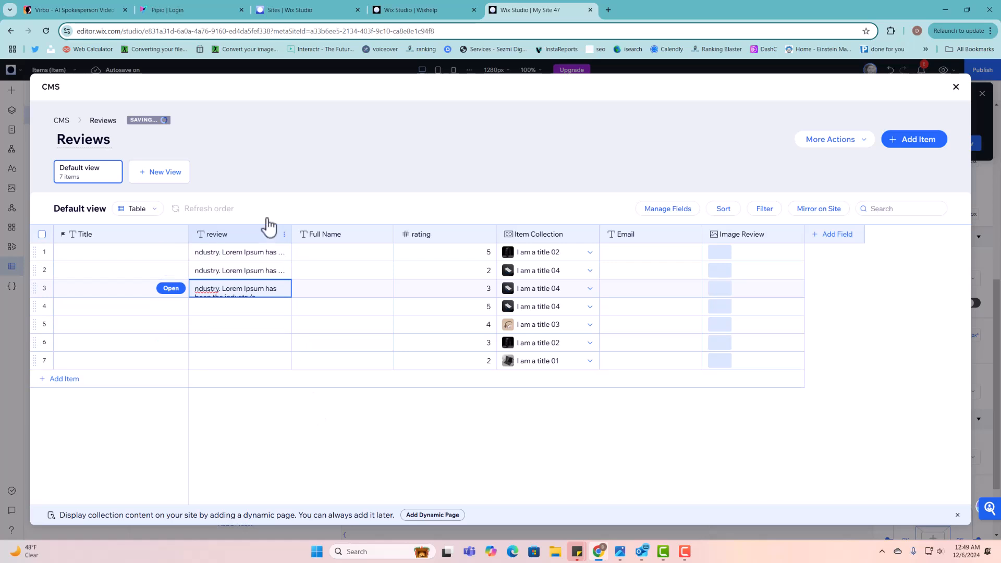
- Copy the three filled reviews down so rows 4–7 get the Lorem Ipsum text
{"action": "left_click_drag", "start_coordinate": [267, 249], "coordinate": [279, 349]}
{"action": "key", "text": "ctrl+c"}
{"action": "key", "text": "ctrl+v"}
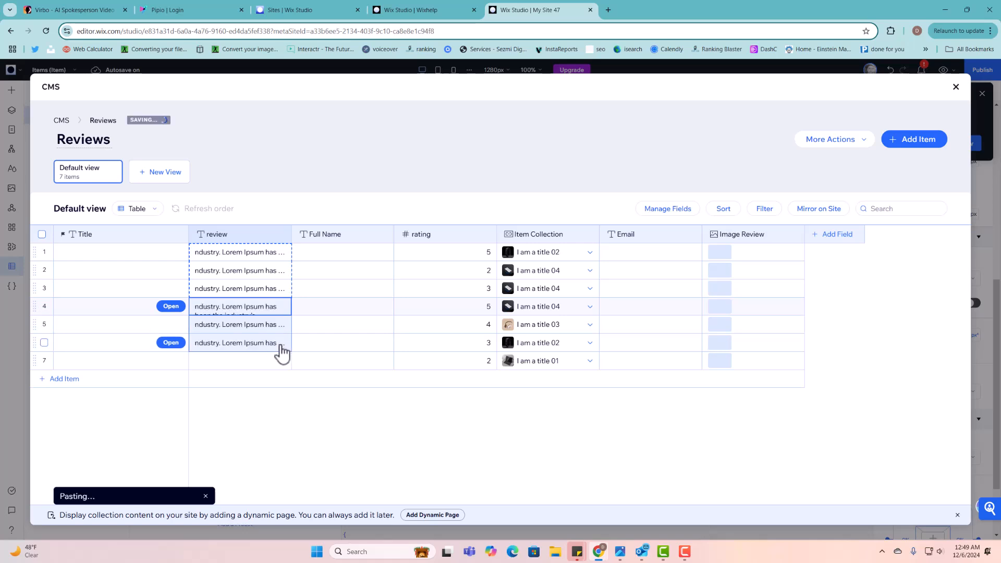
{"action": "left_click", "coordinate": [283, 361]}
{"action": "key", "text": "ctrl+v"}
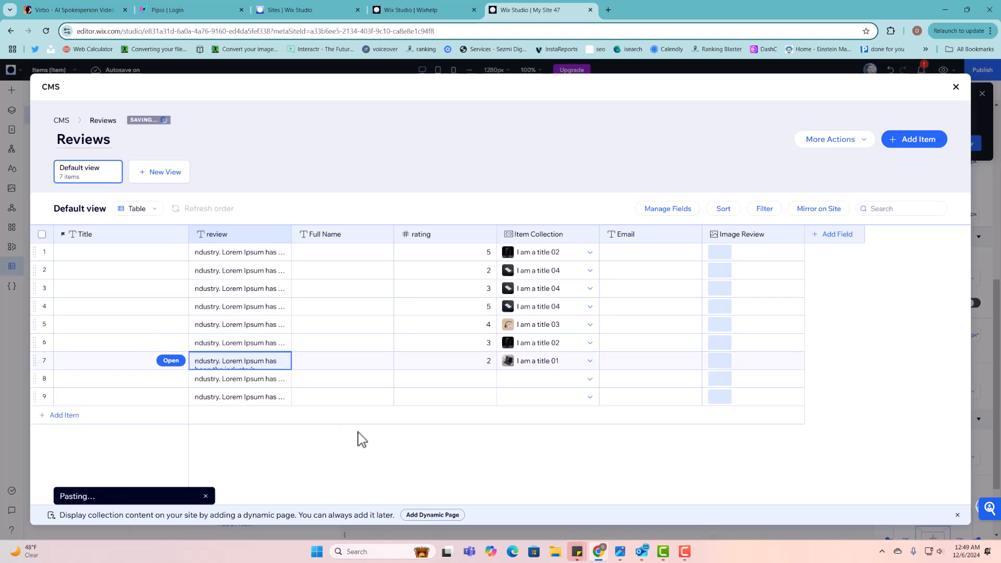
- Delete the extra rows 8 and 9, leaving the collection at 7 items
{"action": "left_click", "coordinate": [43, 379]}
{"action": "left_click", "coordinate": [44, 396]}
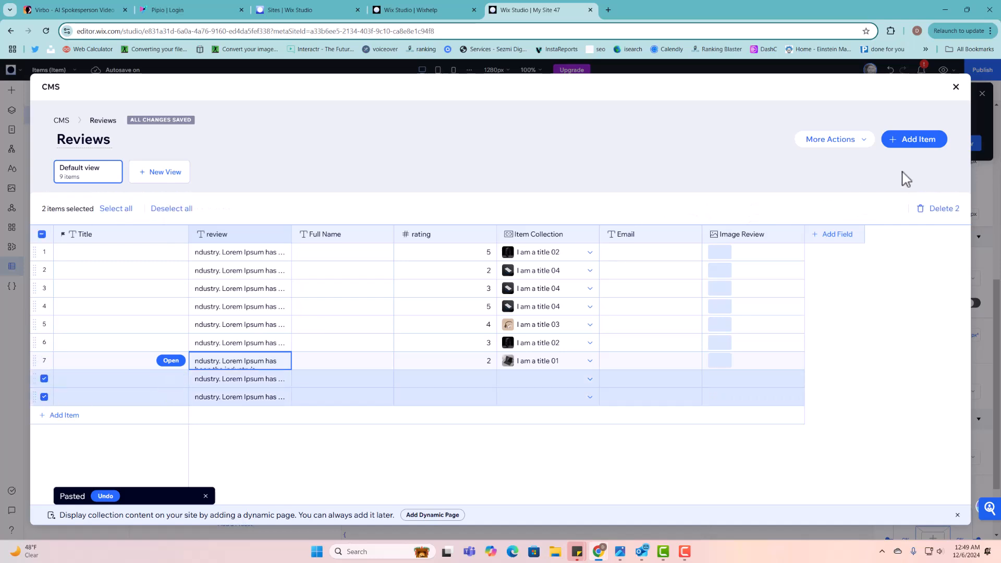
{"action": "left_click", "coordinate": [937, 209]}
{"action": "left_click", "coordinate": [595, 347]}
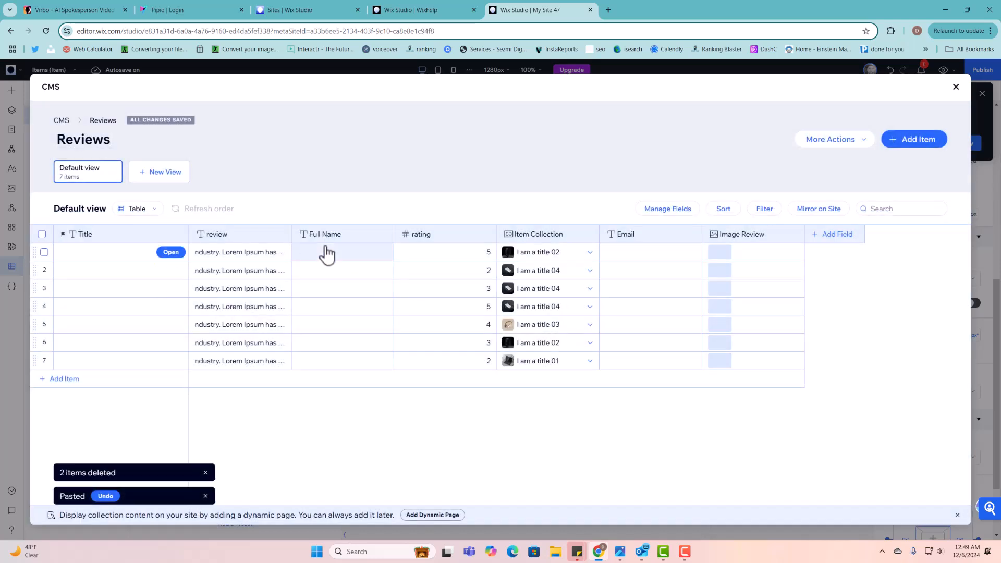
- Enter reviewer full names in the Full Name cells of rows 1–3, fixing typos
{"action": "left_click", "coordinate": [332, 251]}
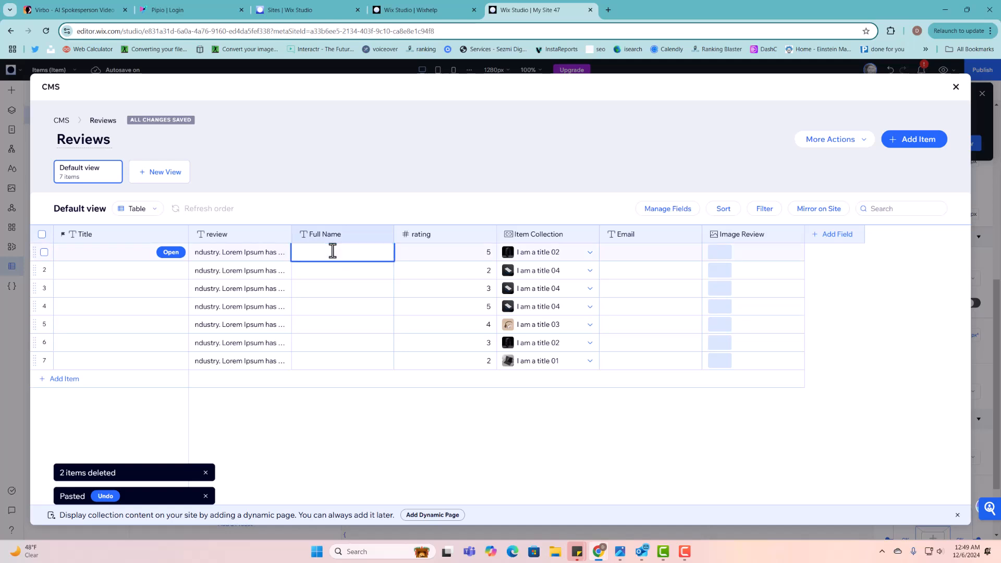
{"action": "type", "text": "Domin t"}
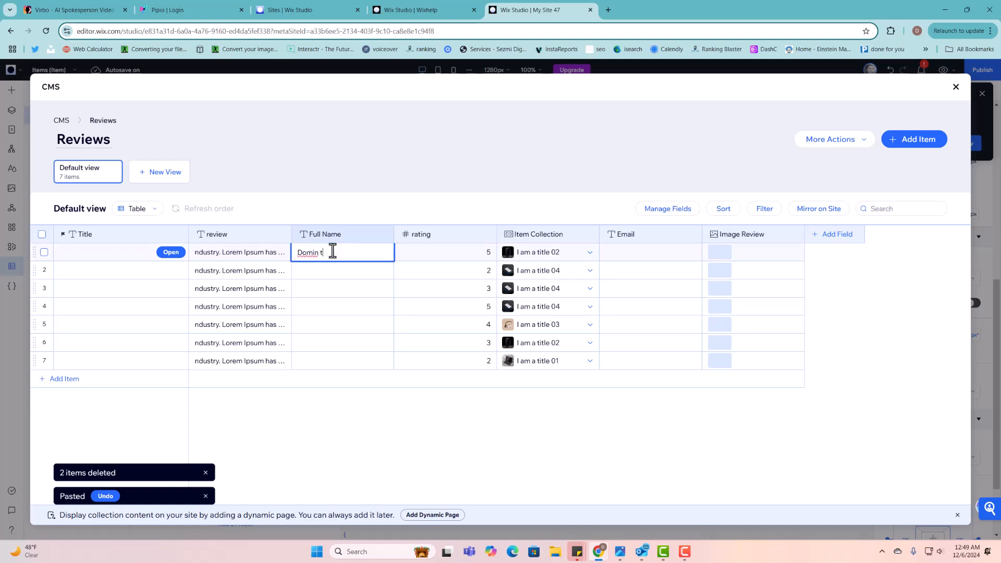
{"action": "key", "text": "BackSpace"}
{"action": "key", "text": "BackSpace"}
{"action": "type", "text": "c Torreto"}
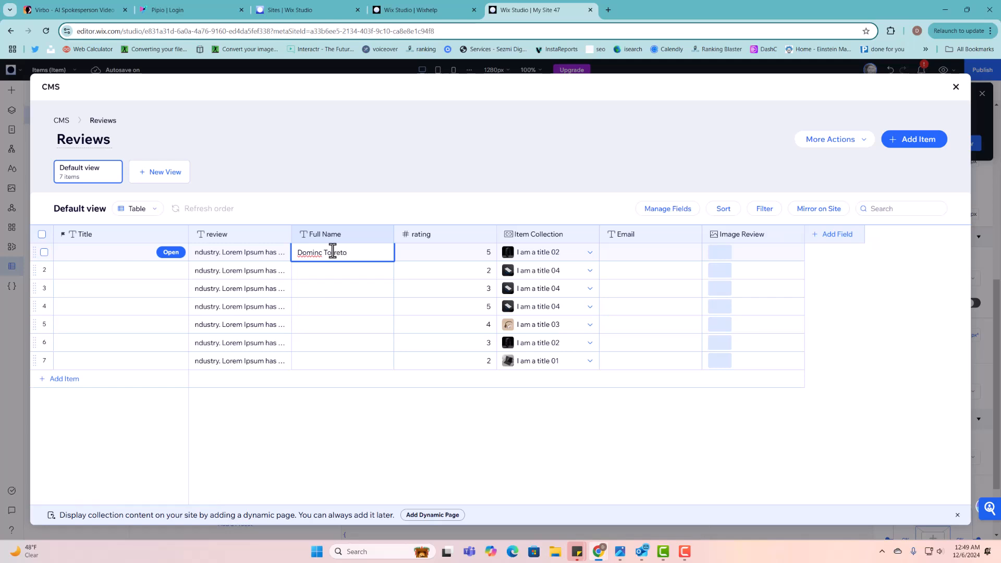
{"action": "left_click", "coordinate": [353, 275]}
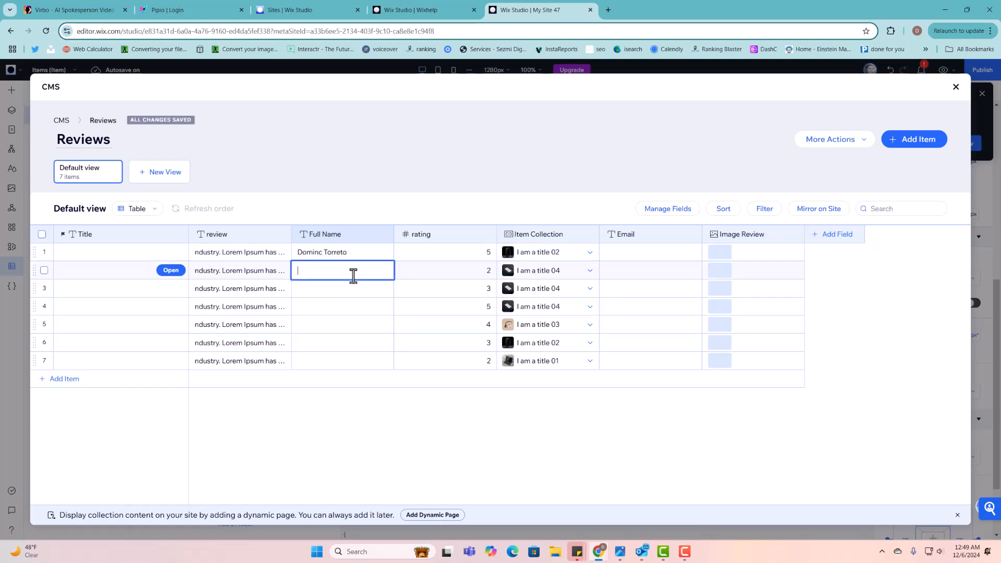
{"action": "type", "text": "Clark kent"}
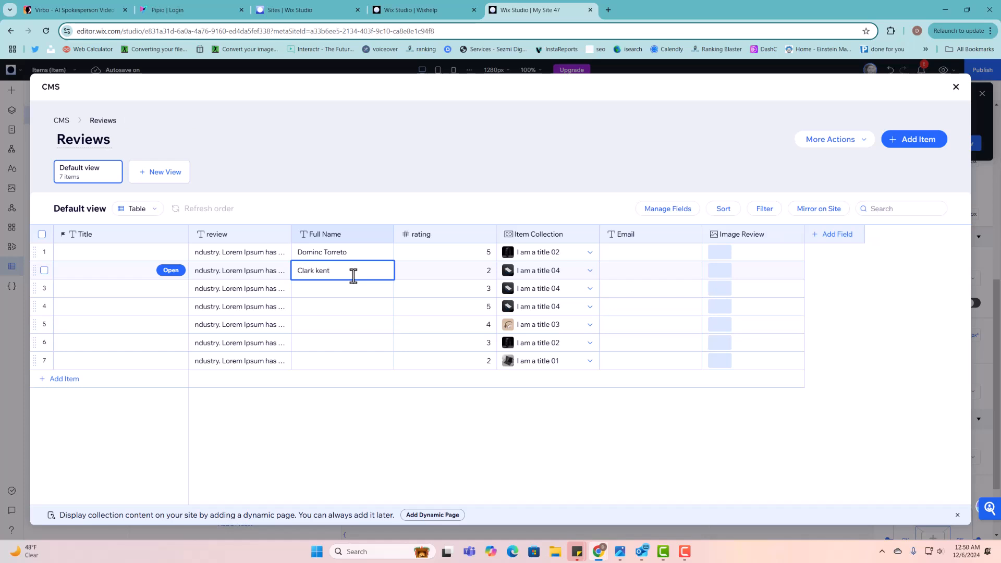
{"action": "left_click", "coordinate": [360, 289]}
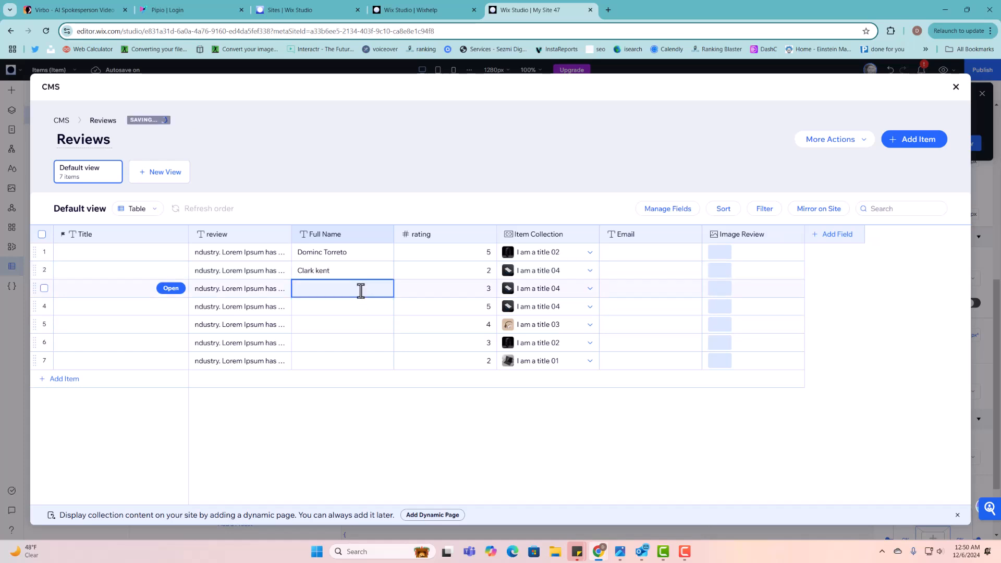
{"action": "type", "text": "G"}
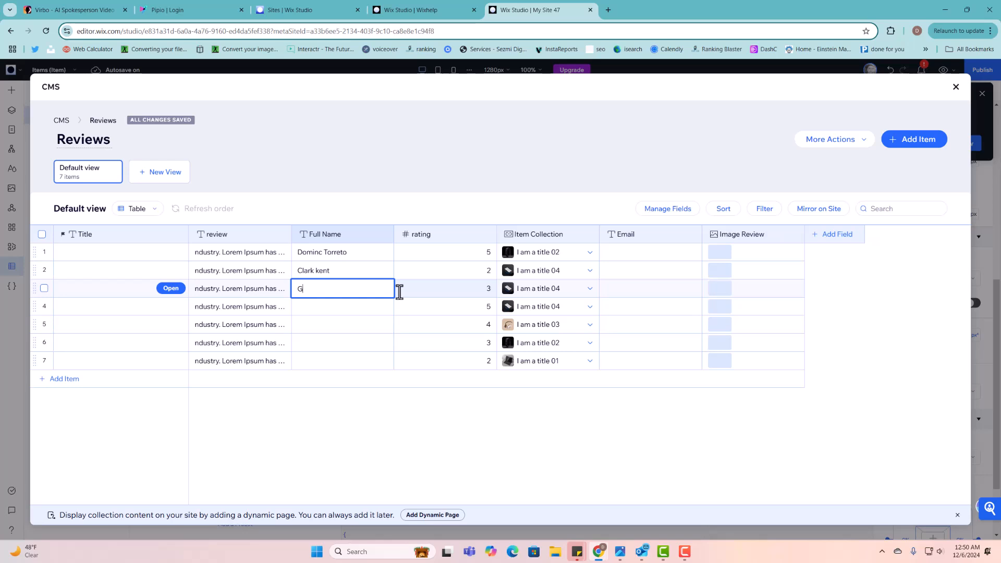
{"action": "type", "text": "ina mochina"}
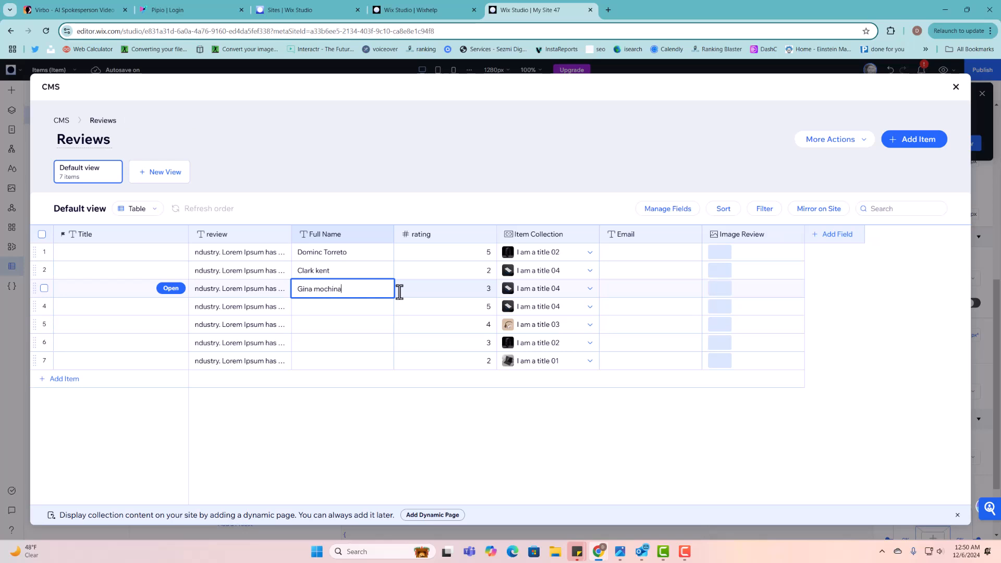
- Enter reviewer full names in the Full Name cells of rows 4–7
{"action": "double_click", "coordinate": [378, 302]}
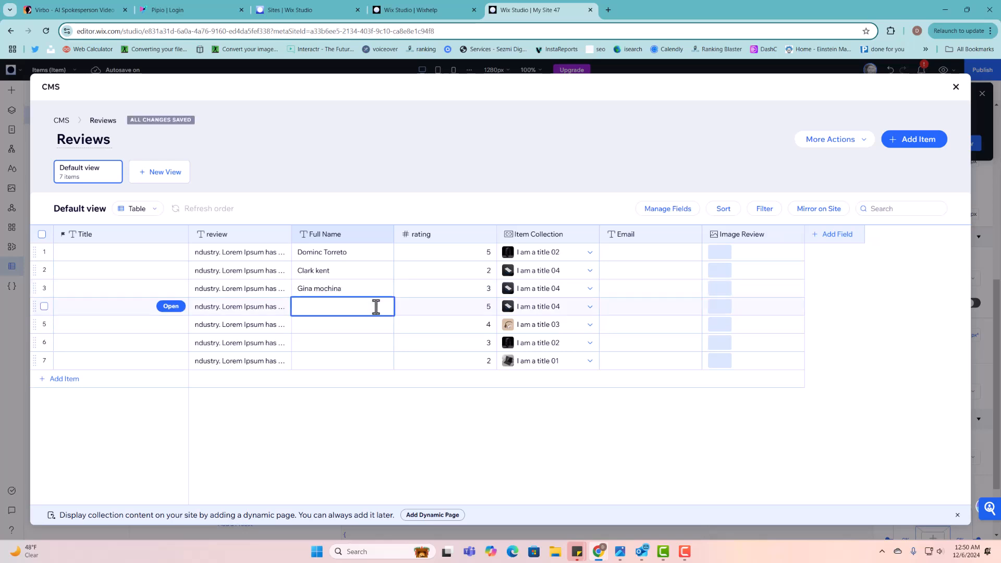
{"action": "type", "text": "LUna no"}
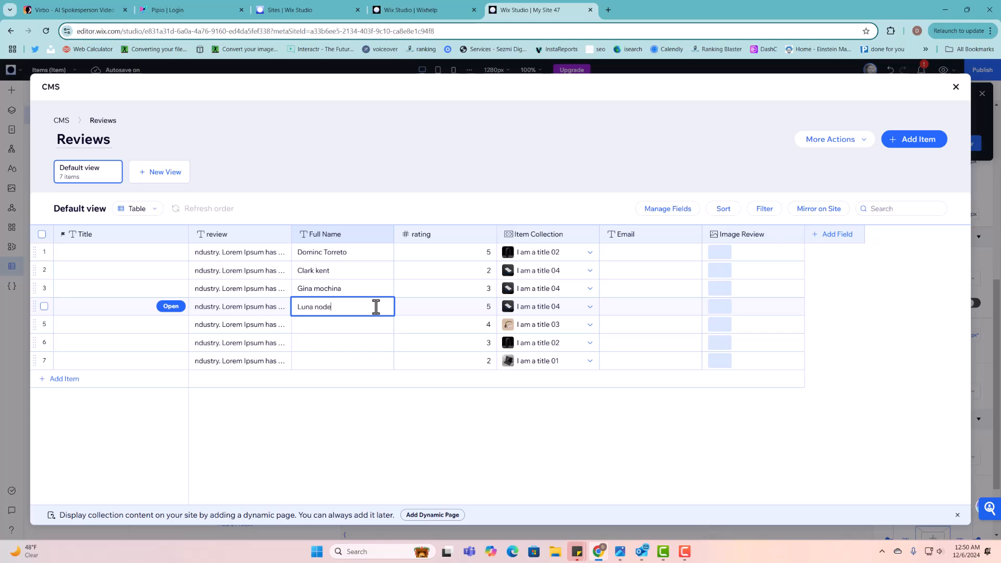
{"action": "key", "text": "BackSpace"}
{"action": "left_click", "coordinate": [346, 327]}
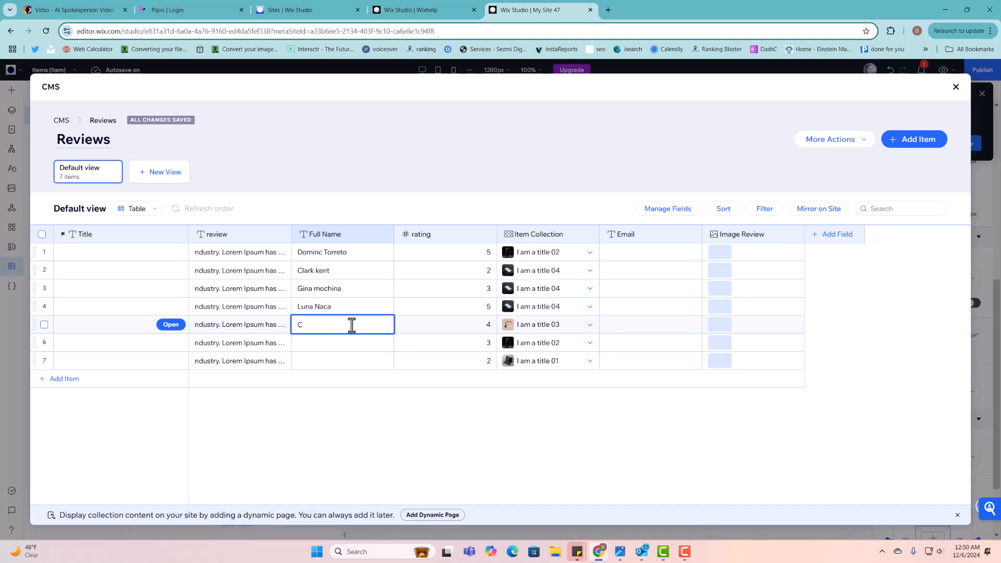
{"action": "type", "text": "Cuaca "}
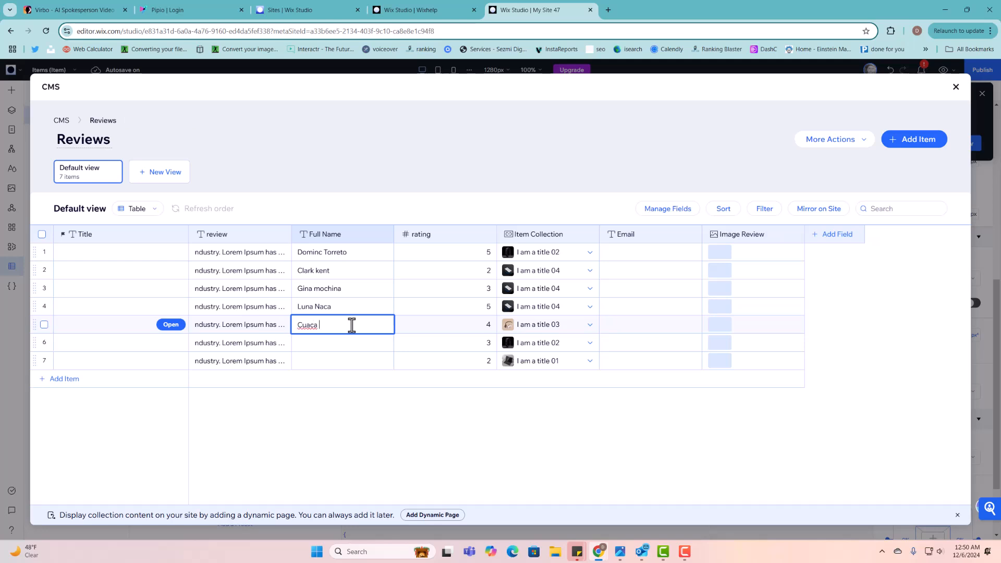
{"action": "type", "text": "cuaca"}
{"action": "left_click", "coordinate": [322, 342]}
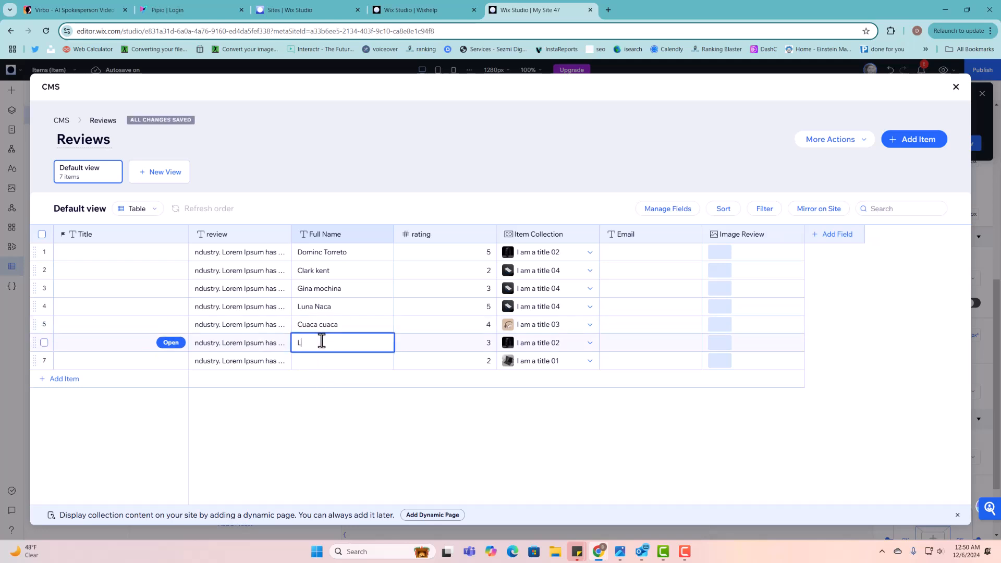
{"action": "type", "text": "Luis P"}
{"action": "type", "text": "C"}
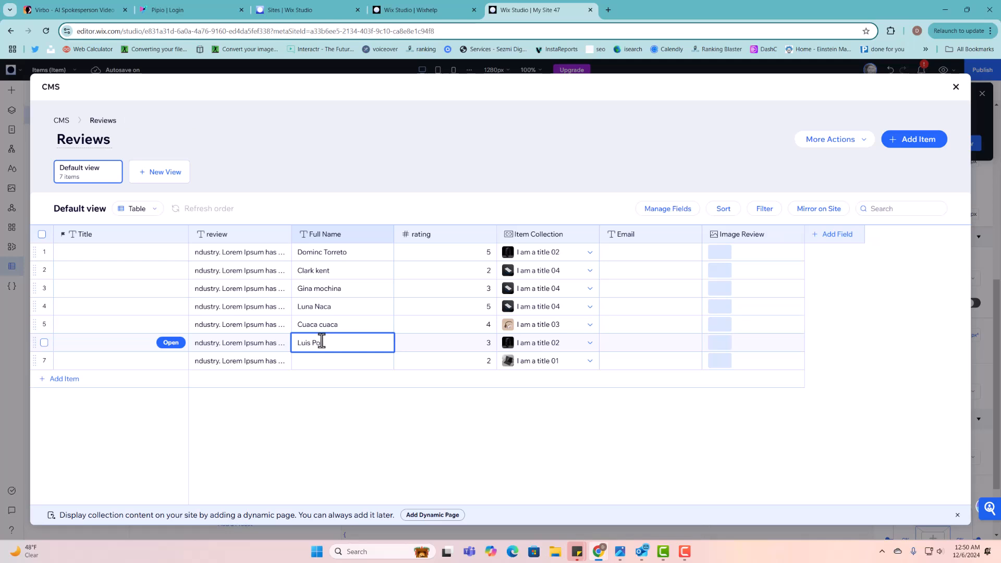
{"action": "type", "text": "l"}
{"action": "left_click", "coordinate": [328, 360]}
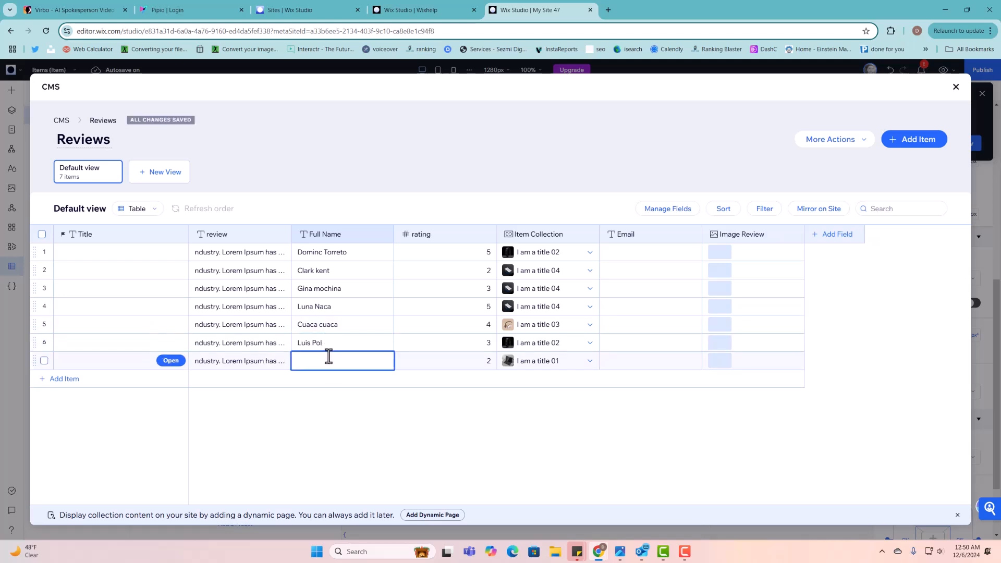
{"action": "type", "text": "Sliva sali"}
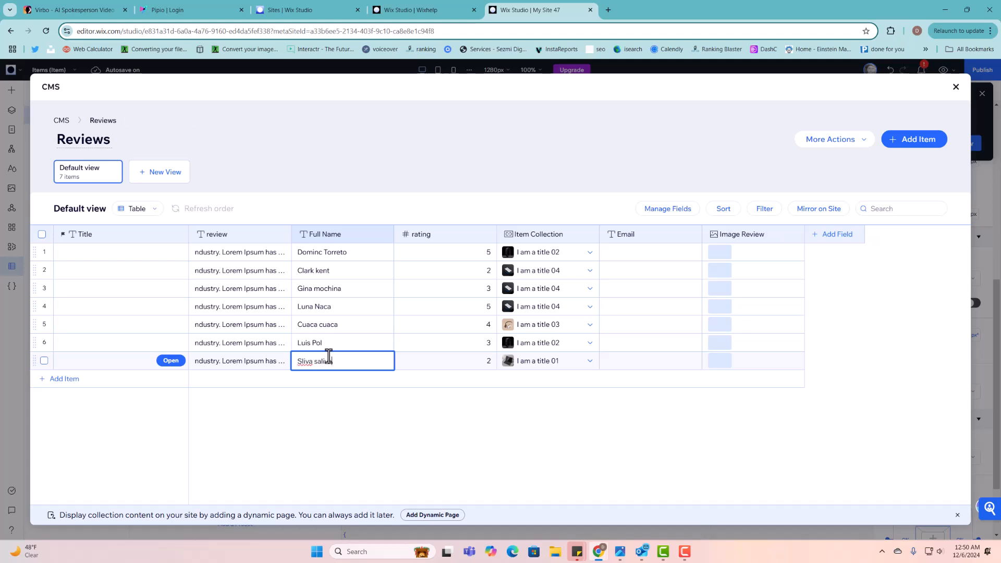
{"action": "type", "text": "va"}
{"action": "left_click", "coordinate": [443, 380]}
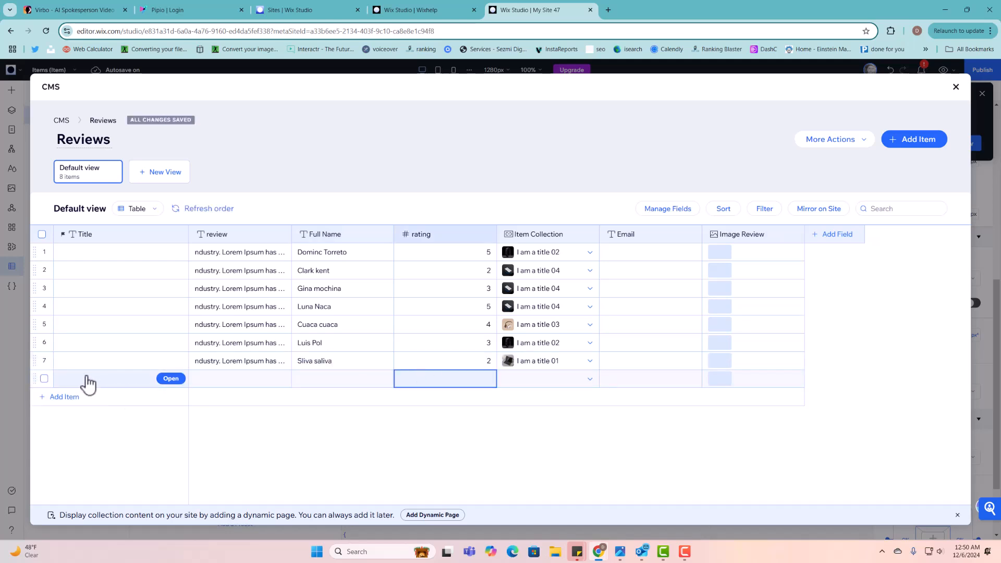
- Delete the blank eighth review item, then close the CMS window and collections panel
{"action": "left_click", "coordinate": [44, 379]}
{"action": "left_click", "coordinate": [942, 209]}
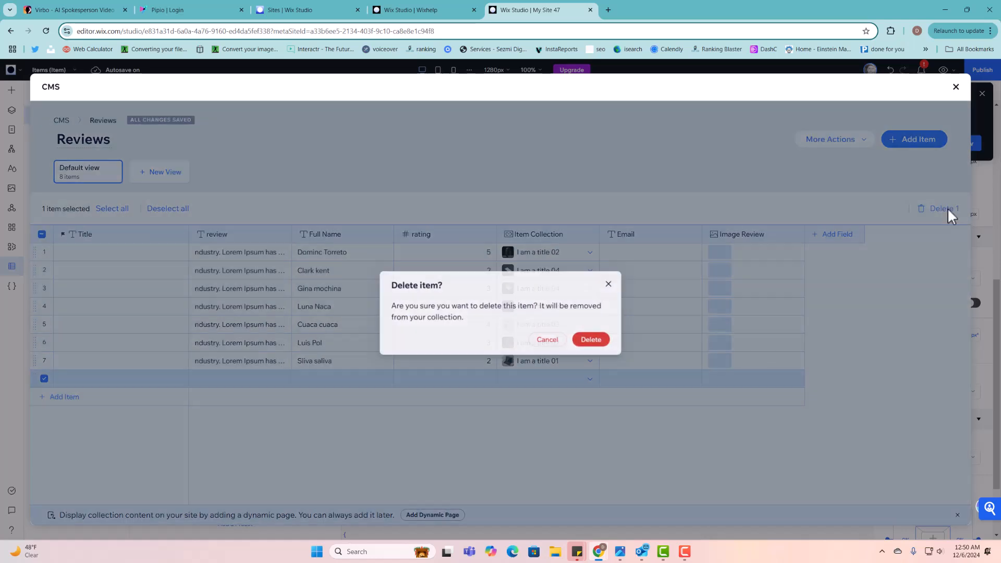
{"action": "left_click", "coordinate": [604, 341]}
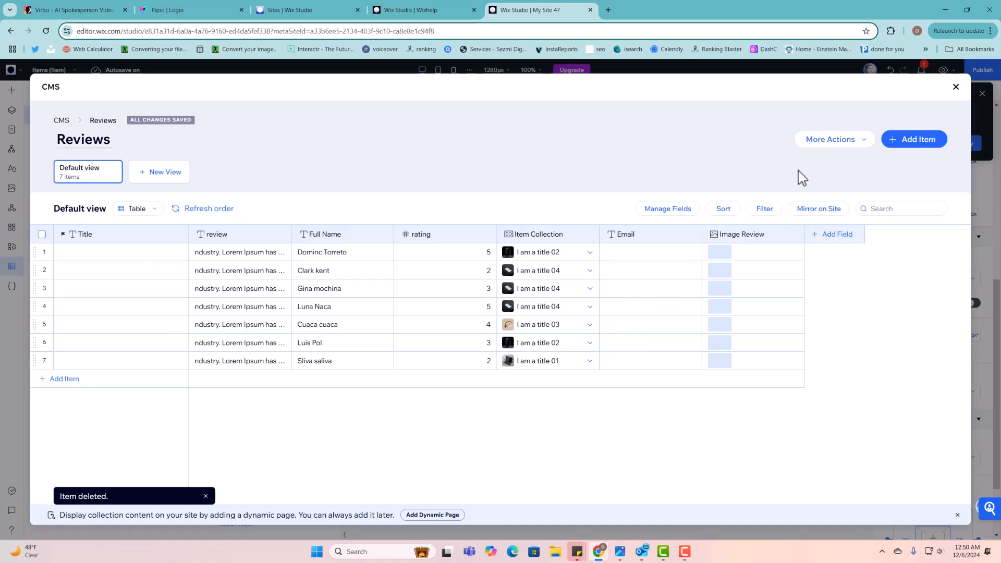
{"action": "left_click", "coordinate": [956, 87]}
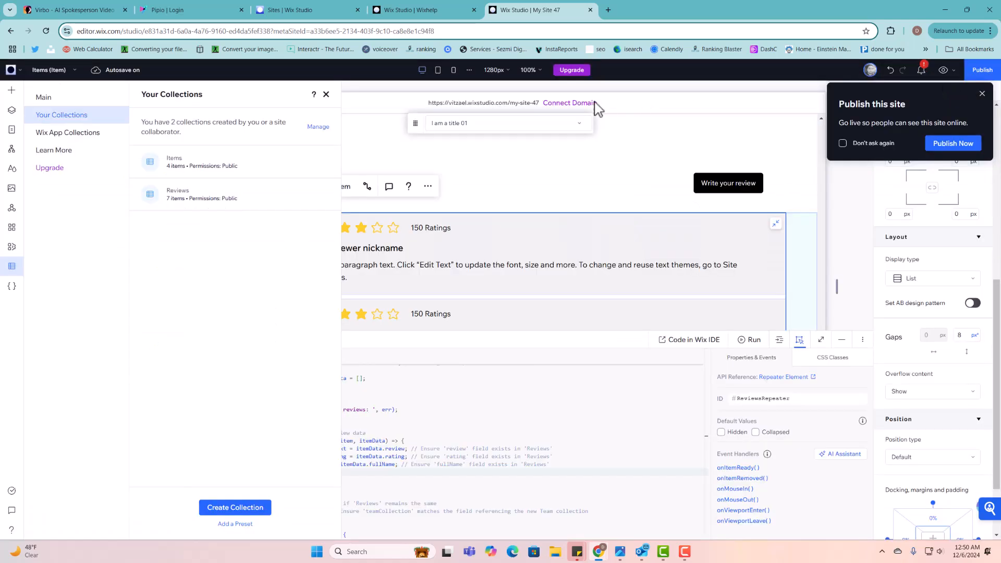
{"action": "left_click", "coordinate": [326, 94]}
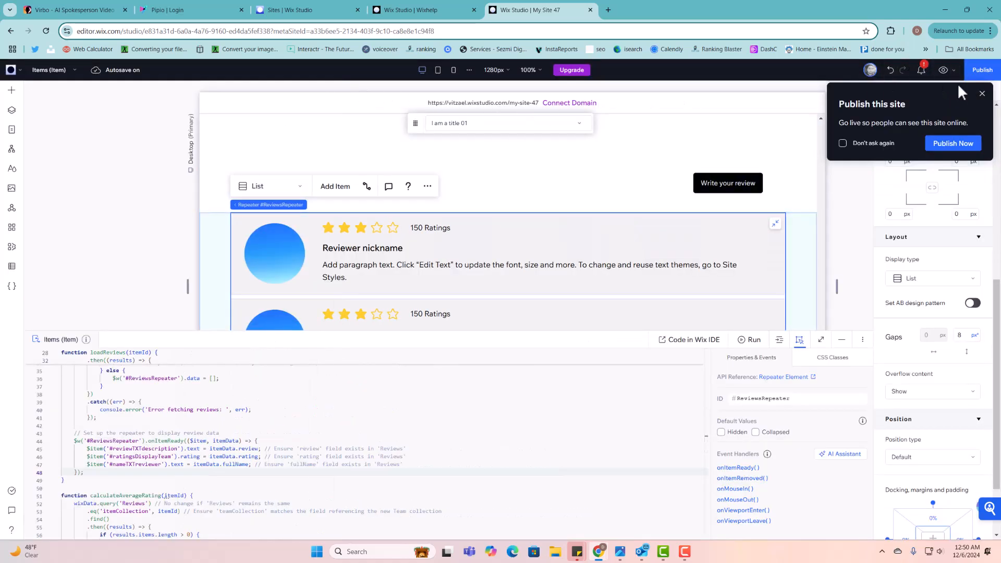
- Preview the Item page, checking the rating stars and title 01's review card, then resume editing
{"action": "left_click", "coordinate": [944, 70]}
{"action": "scroll", "coordinate": [503, 251], "scroll_direction": "down", "scroll_amount": 5}
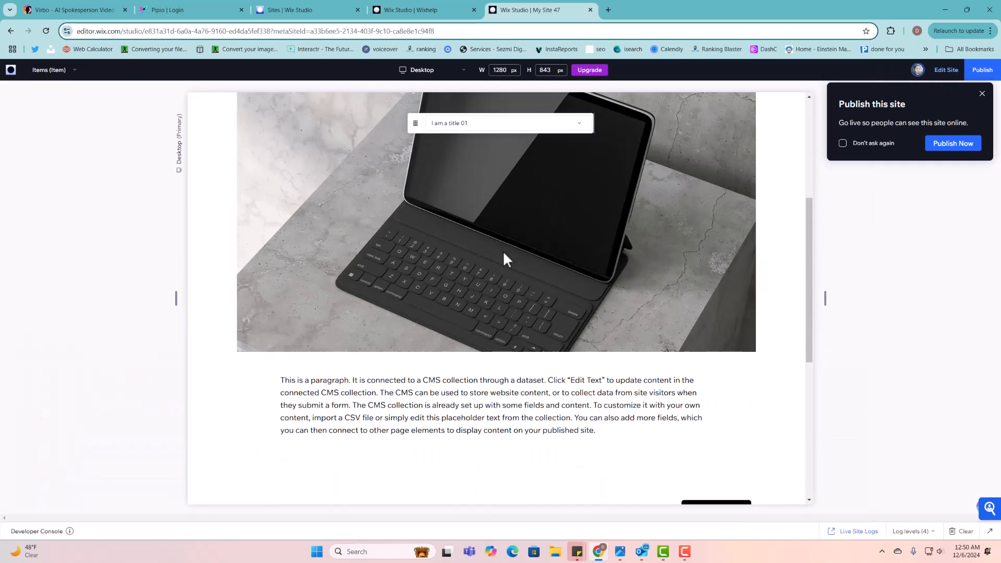
{"action": "scroll", "coordinate": [484, 258], "scroll_direction": "up", "scroll_amount": 5}
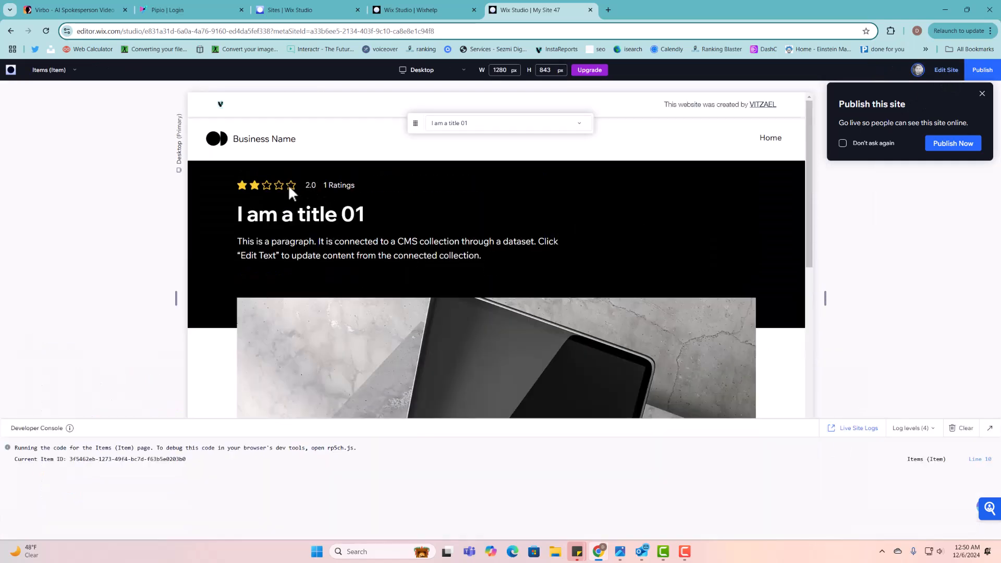
{"action": "left_click_drag", "start_coordinate": [358, 193], "coordinate": [203, 183]}
{"action": "scroll", "coordinate": [460, 326], "scroll_direction": "down", "scroll_amount": 1}
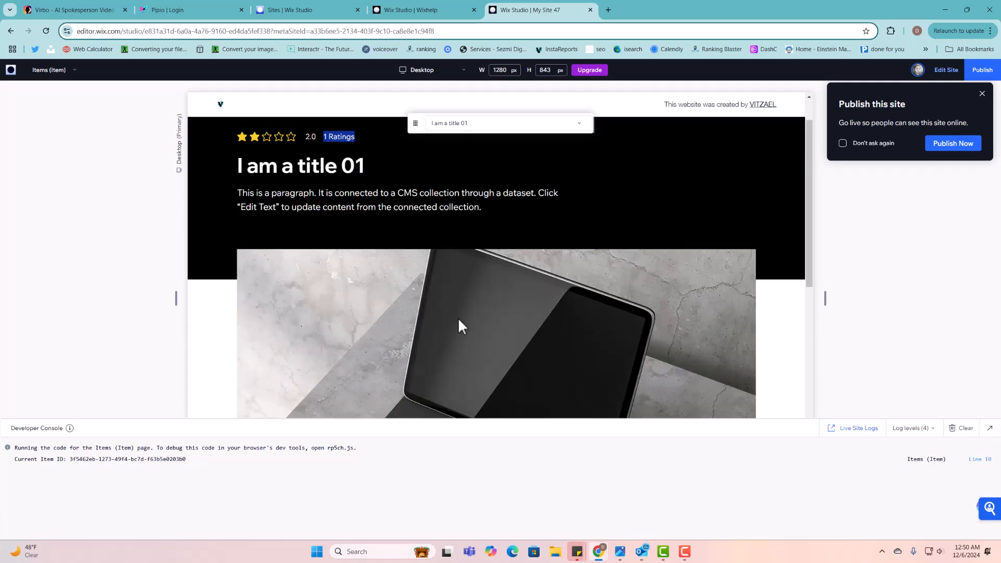
{"action": "scroll", "coordinate": [458, 319], "scroll_direction": "down", "scroll_amount": 10}
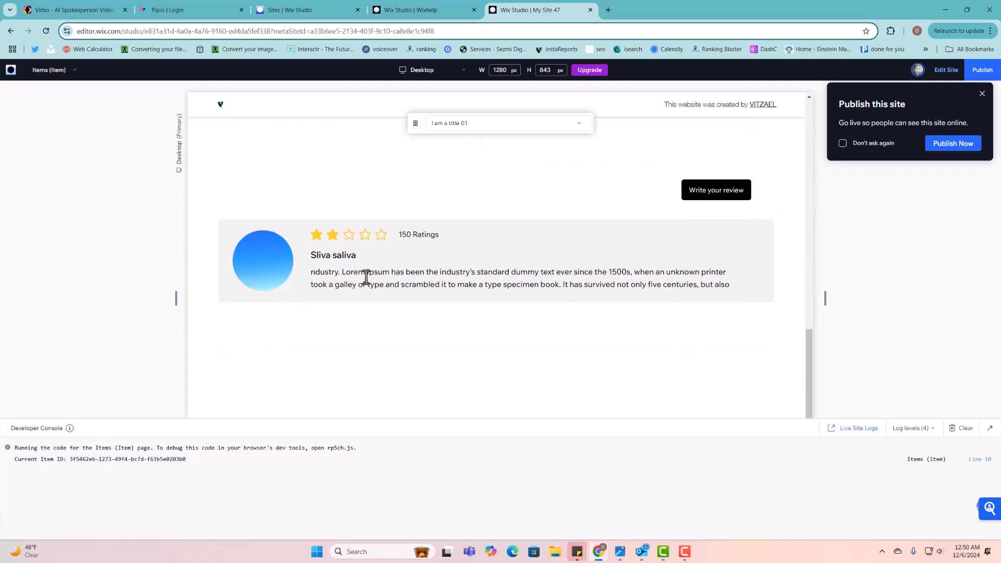
{"action": "left_click_drag", "start_coordinate": [401, 234], "coordinate": [430, 234]}
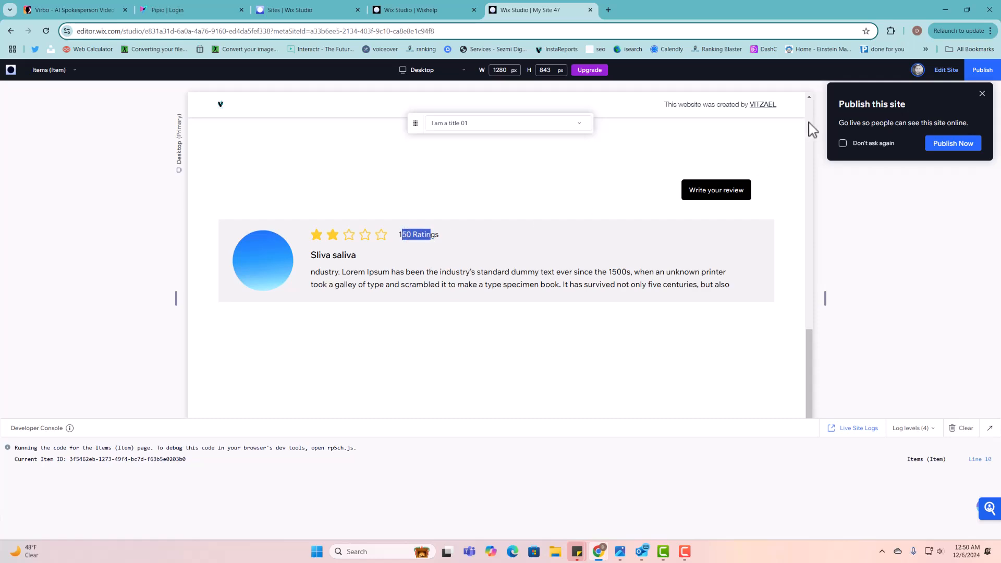
{"action": "left_click", "coordinate": [939, 72]}
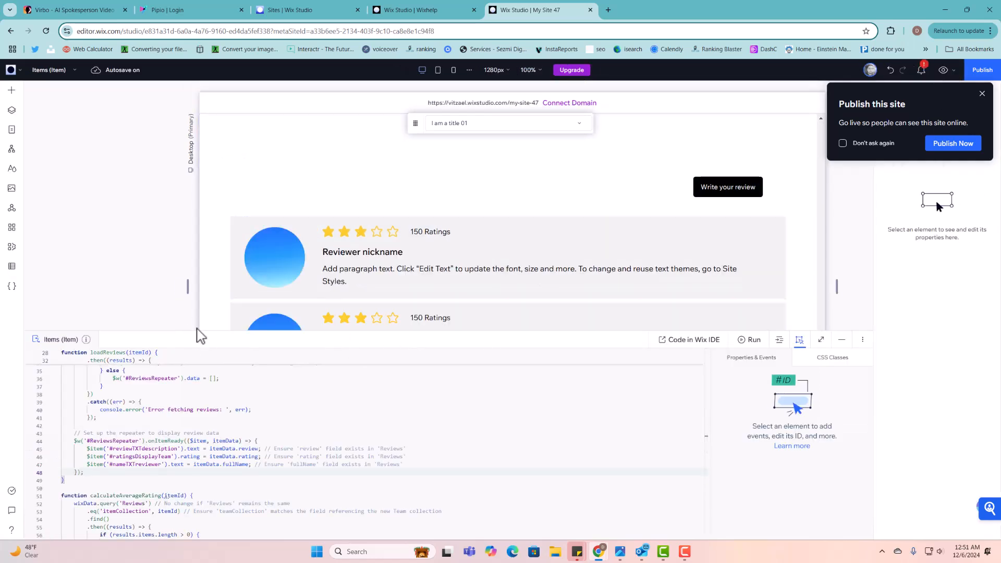
- Enlarge the code panel and scroll through the reviews and calculateAverageRating code
{"action": "left_click_drag", "start_coordinate": [193, 331], "coordinate": [196, 194]}
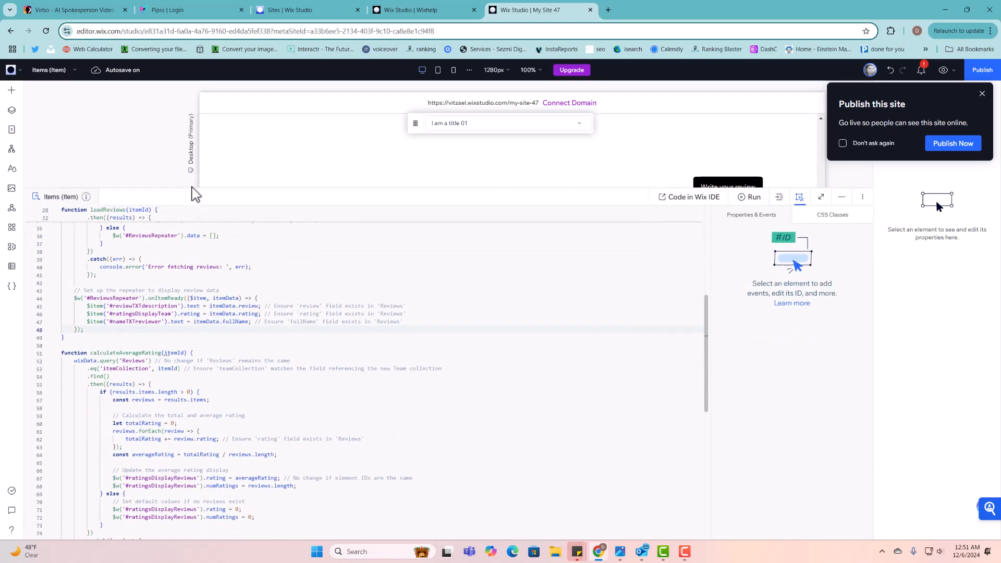
{"action": "scroll", "coordinate": [259, 344], "scroll_direction": "down", "scroll_amount": 5}
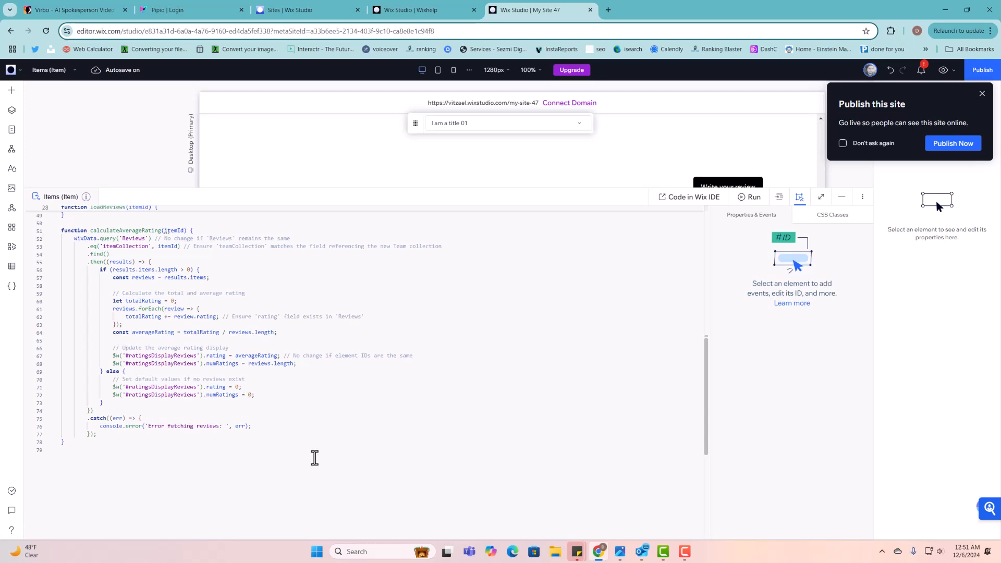
{"action": "scroll", "coordinate": [314, 458], "scroll_direction": "up", "scroll_amount": 3}
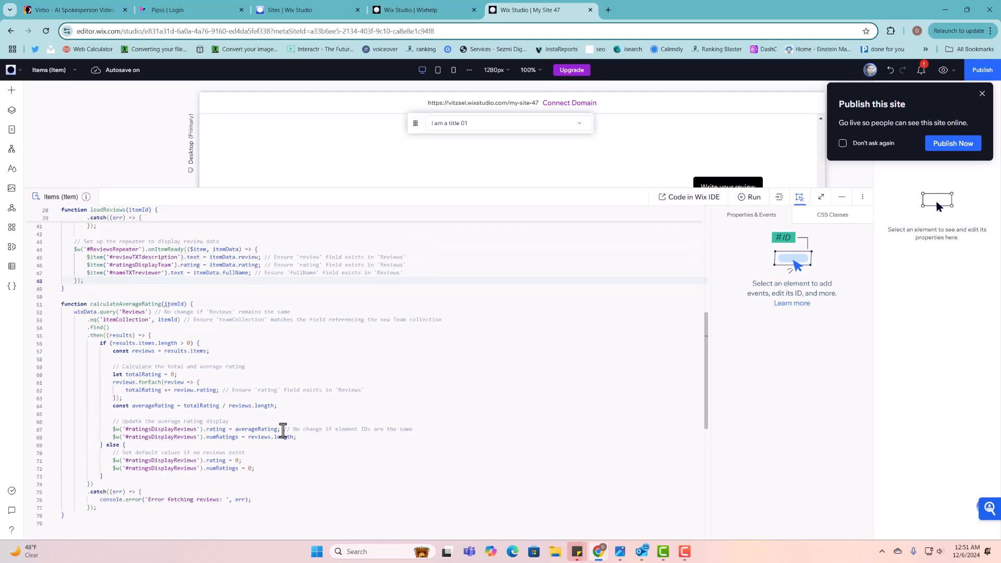
{"action": "scroll", "coordinate": [240, 420], "scroll_direction": "up", "scroll_amount": 1}
{"action": "scroll", "coordinate": [227, 471], "scroll_direction": "up", "scroll_amount": 10}
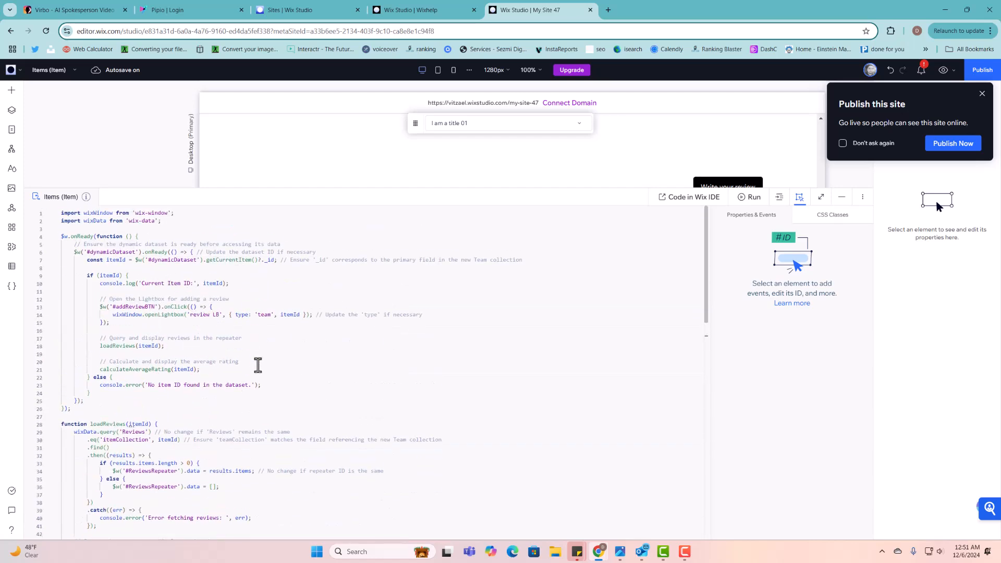
{"action": "scroll", "coordinate": [257, 365], "scroll_direction": "down", "scroll_amount": 3}
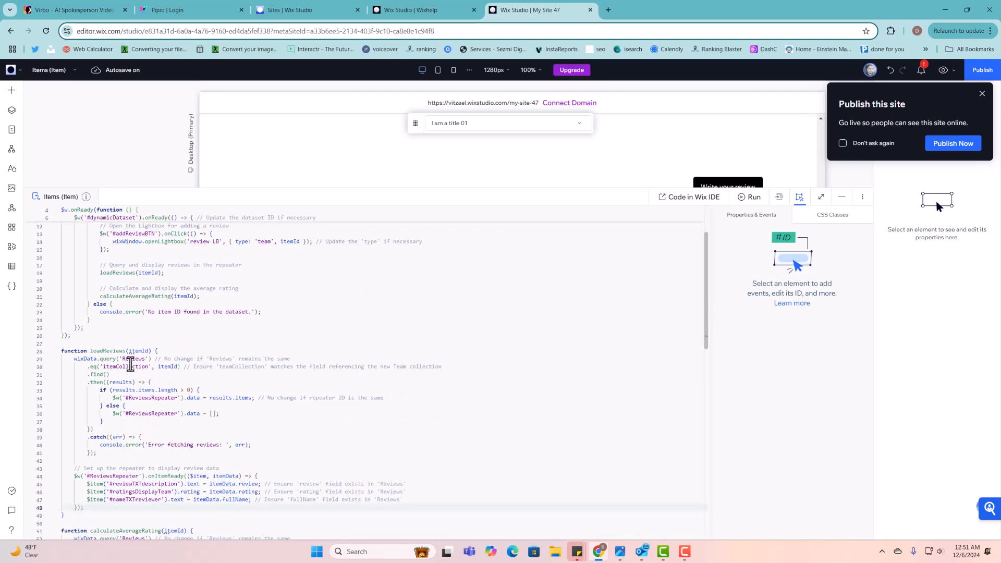
{"action": "scroll", "coordinate": [136, 370], "scroll_direction": "down", "scroll_amount": 1}
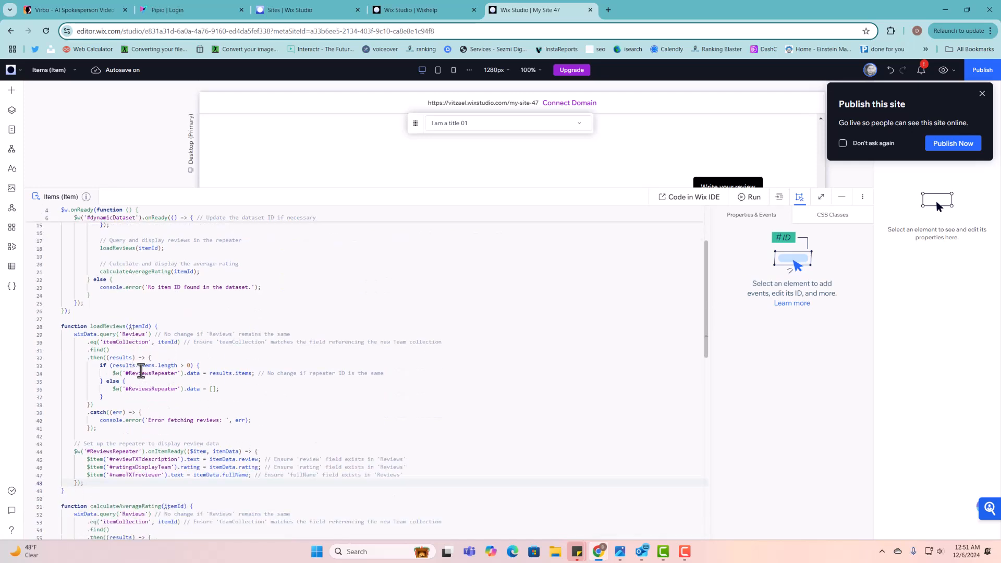
{"action": "scroll", "coordinate": [166, 371], "scroll_direction": "down", "scroll_amount": 2}
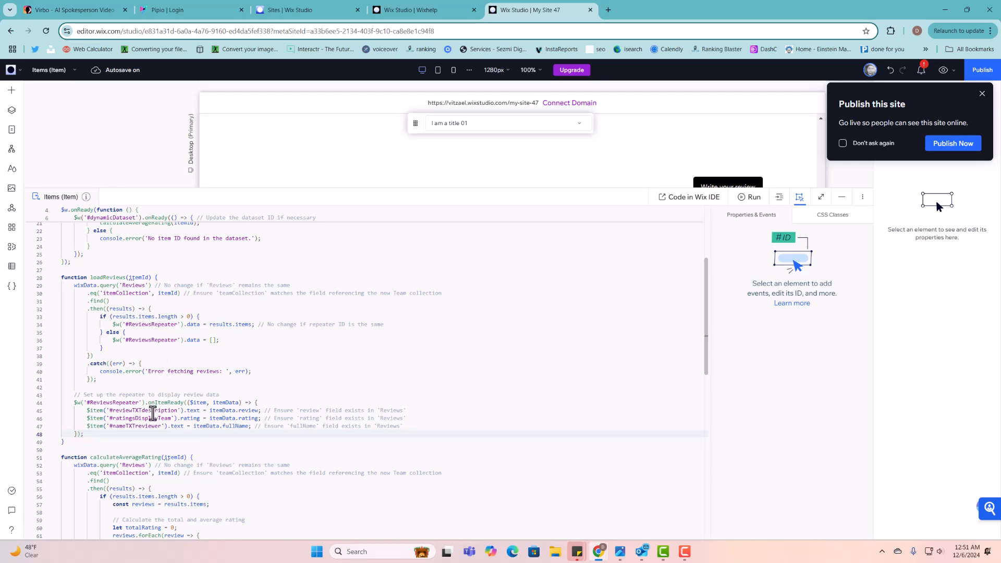
{"action": "scroll", "coordinate": [159, 418], "scroll_direction": "down", "scroll_amount": 2}
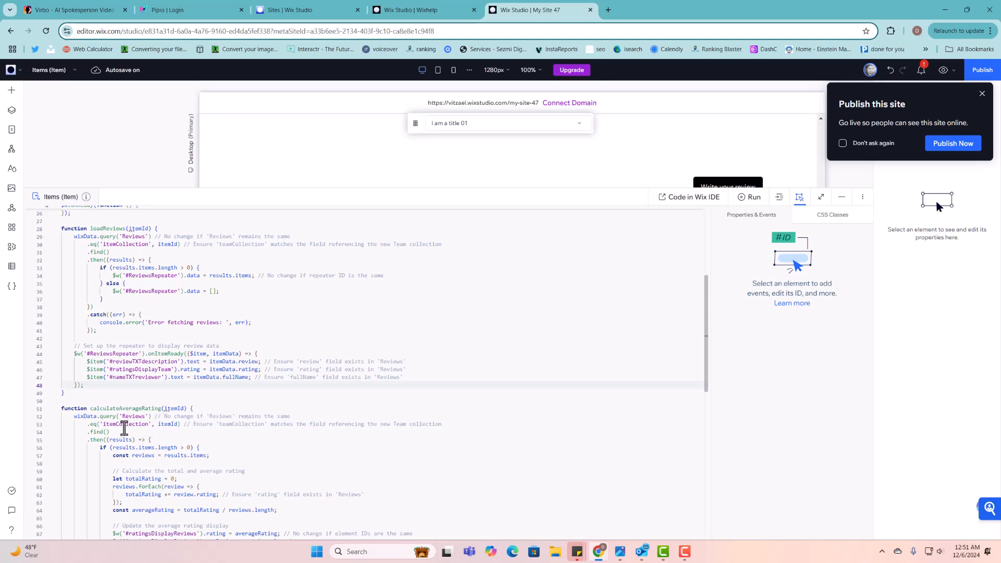
{"action": "scroll", "coordinate": [253, 430], "scroll_direction": "down", "scroll_amount": 1}
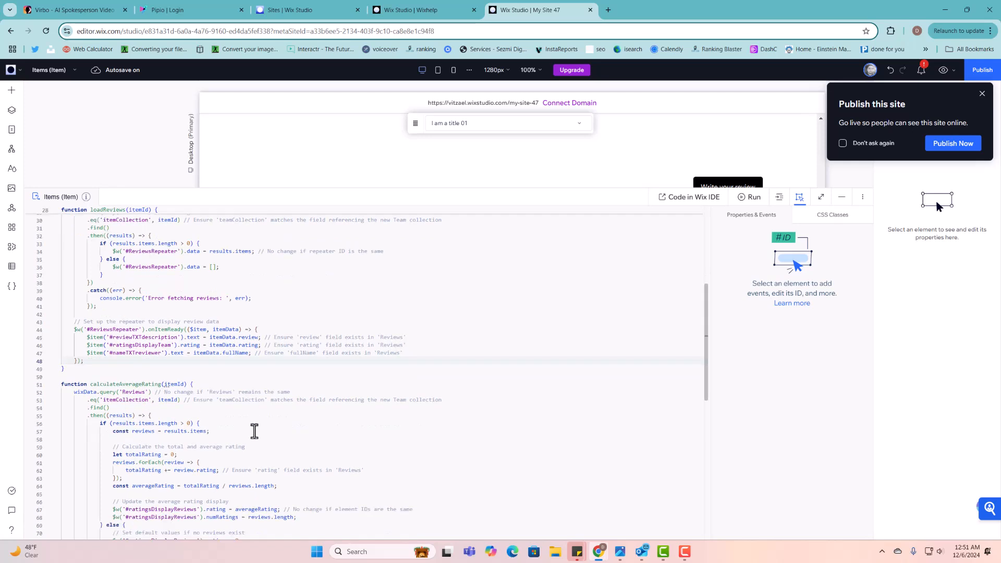
{"action": "scroll", "coordinate": [251, 432], "scroll_direction": "down", "scroll_amount": 3}
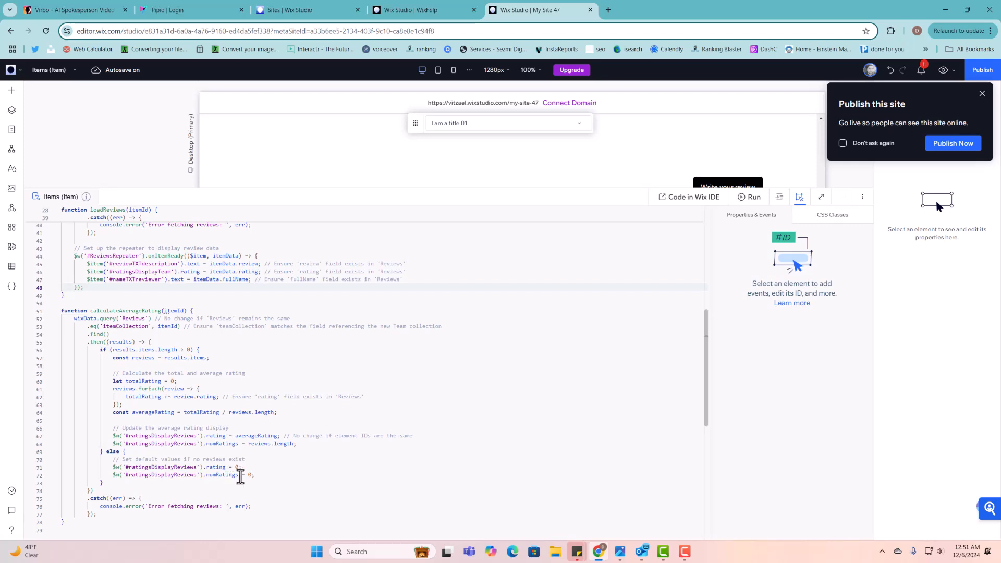
- Lower the code panel divider to reveal the review repeater, and select the reviews section
{"action": "left_click", "coordinate": [201, 475]}
{"action": "scroll", "coordinate": [202, 476], "scroll_direction": "down", "scroll_amount": 2}
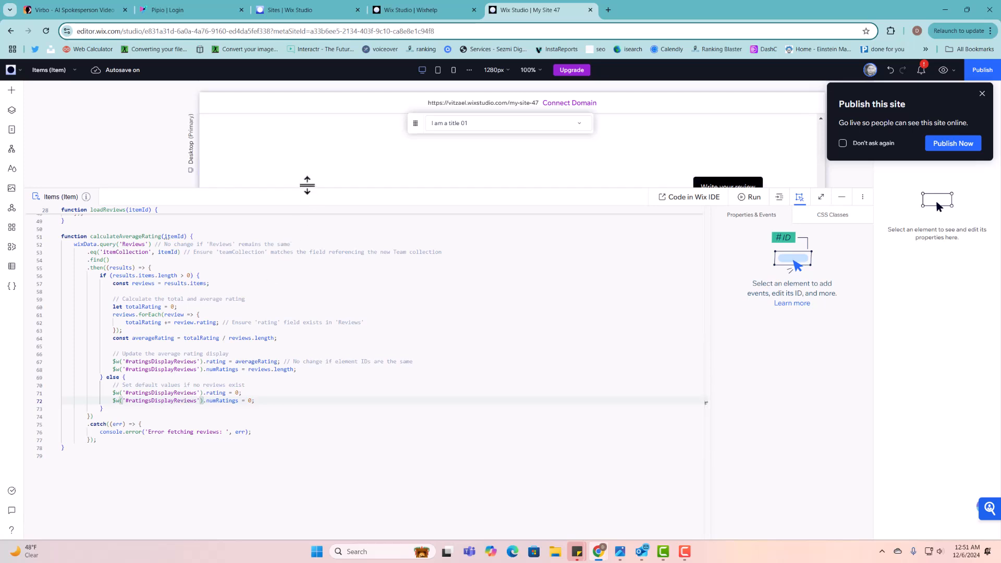
{"action": "left_click_drag", "start_coordinate": [307, 184], "coordinate": [313, 254]}
{"action": "left_click", "coordinate": [336, 230]}
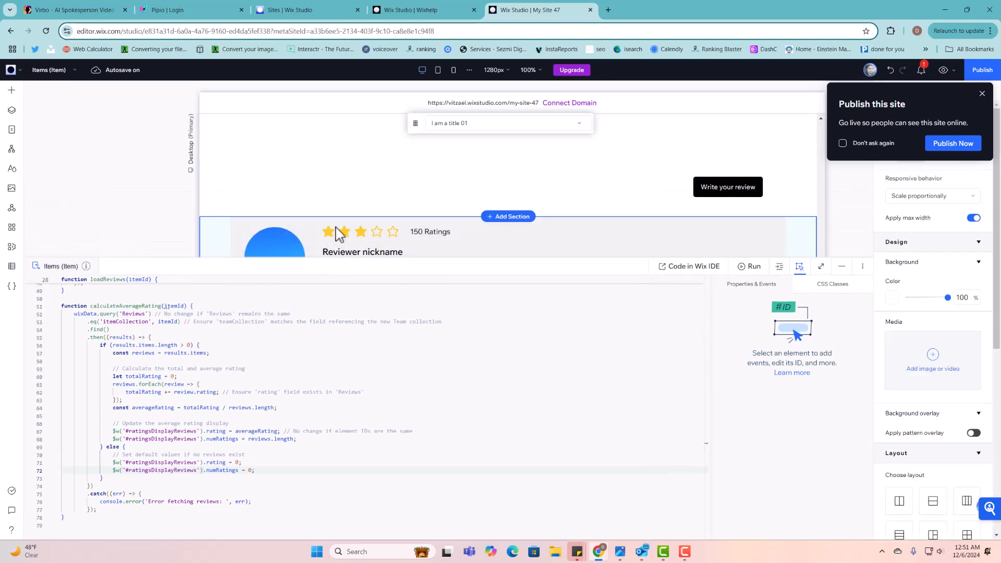
- Make the repeater's star rating show the 3.0 rating value and hide the number of ratings
{"action": "left_click", "coordinate": [363, 233]}
{"action": "left_click", "coordinate": [362, 233]}
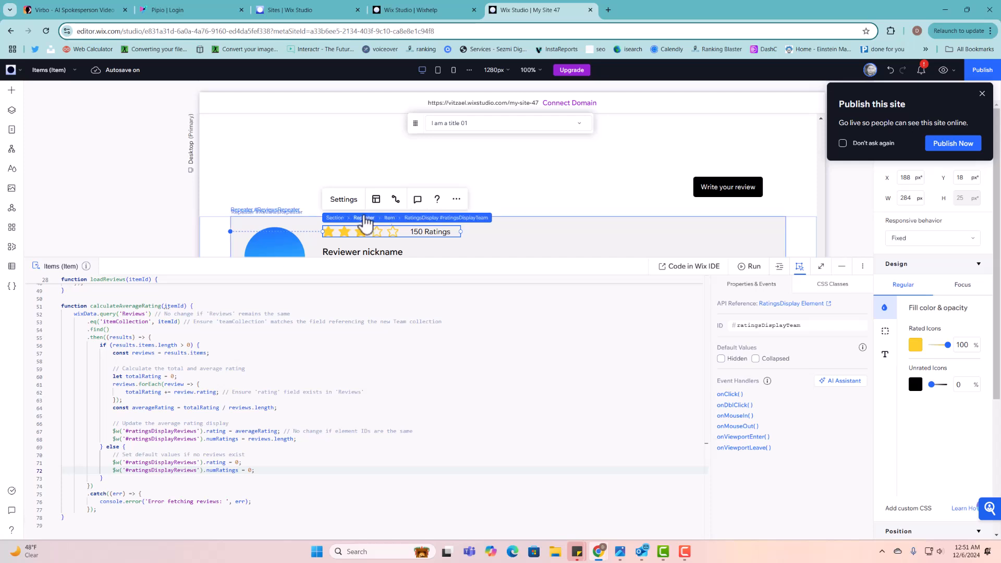
{"action": "left_click", "coordinate": [344, 200]}
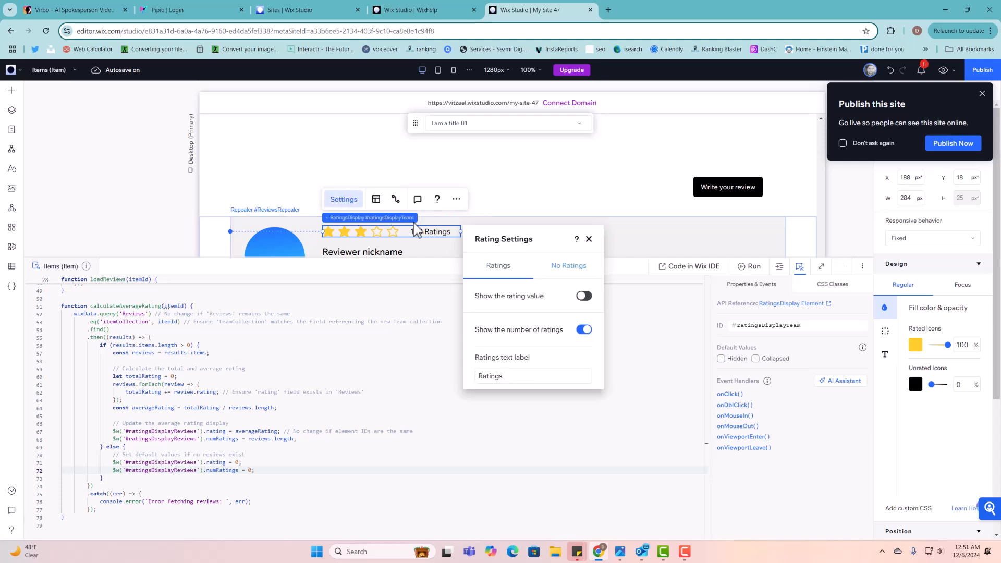
{"action": "left_click", "coordinate": [584, 298]}
{"action": "left_click", "coordinate": [581, 332]}
{"action": "left_click", "coordinate": [583, 333]}
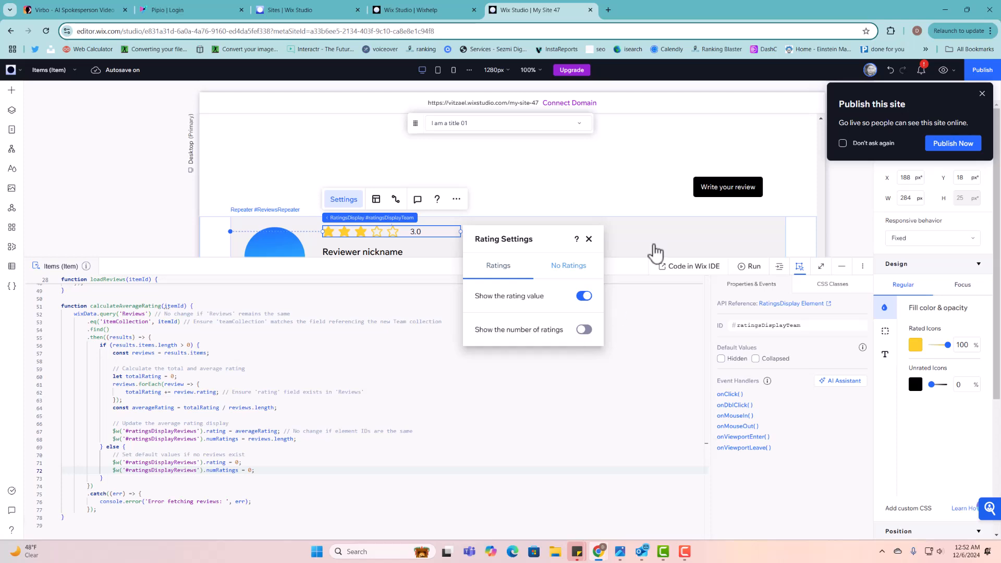
{"action": "left_click", "coordinate": [944, 70]}
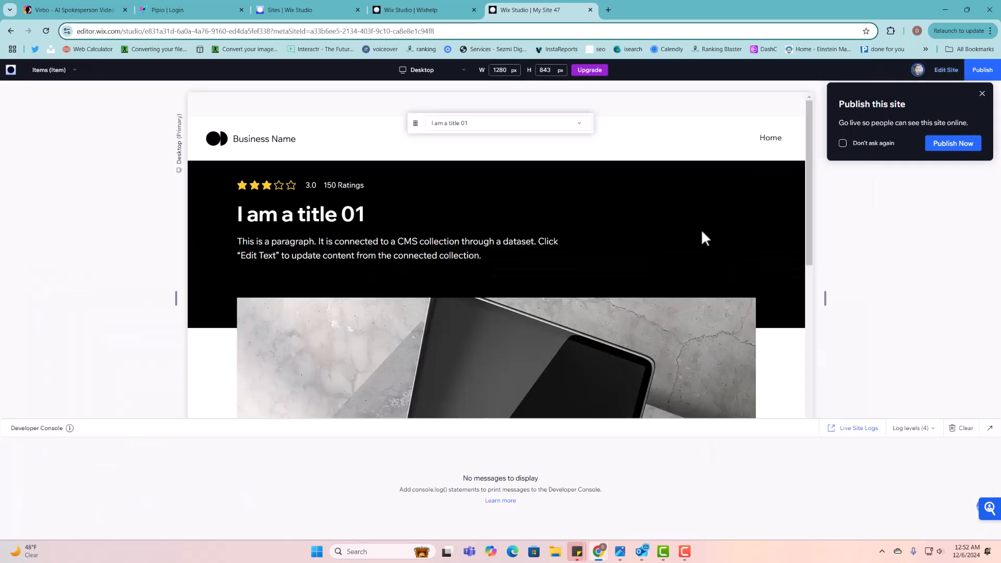
{"action": "scroll", "coordinate": [699, 235], "scroll_direction": "down", "scroll_amount": 3}
{"action": "scroll", "coordinate": [694, 250], "scroll_direction": "down", "scroll_amount": 1}
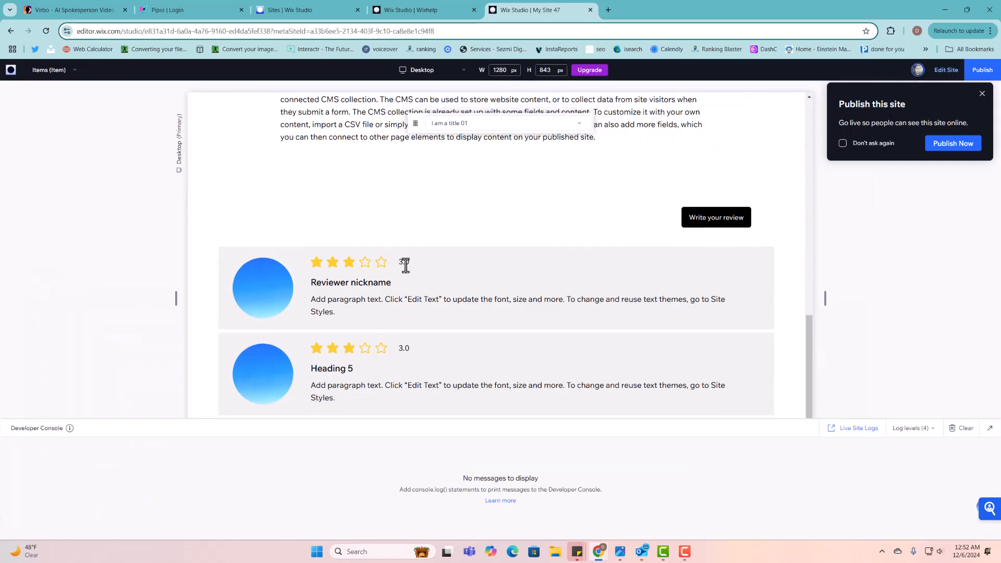
{"action": "scroll", "coordinate": [412, 274], "scroll_direction": "down", "scroll_amount": 5}
{"action": "scroll", "coordinate": [403, 271], "scroll_direction": "up", "scroll_amount": 4}
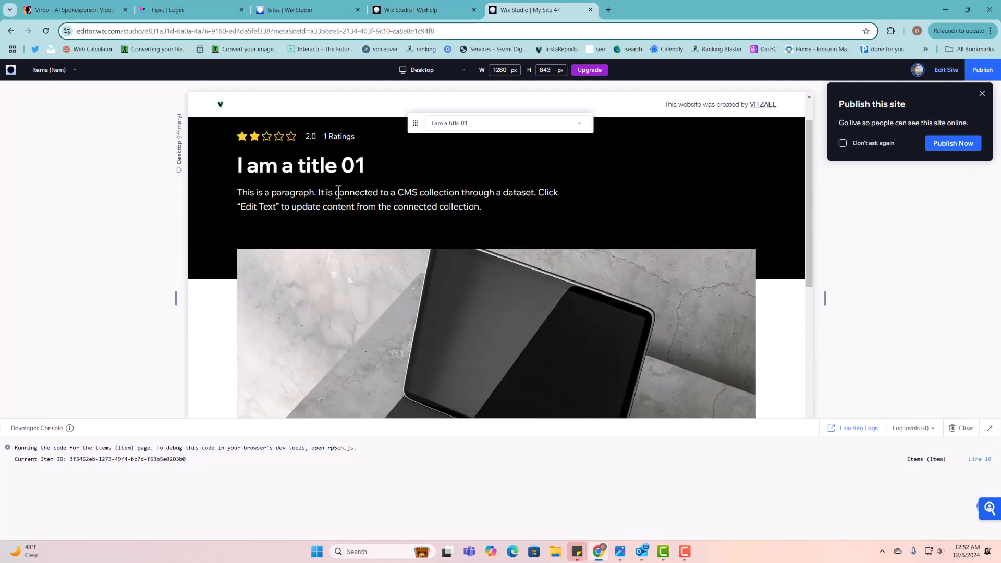
{"action": "scroll", "coordinate": [334, 148], "scroll_direction": "down", "scroll_amount": 10}
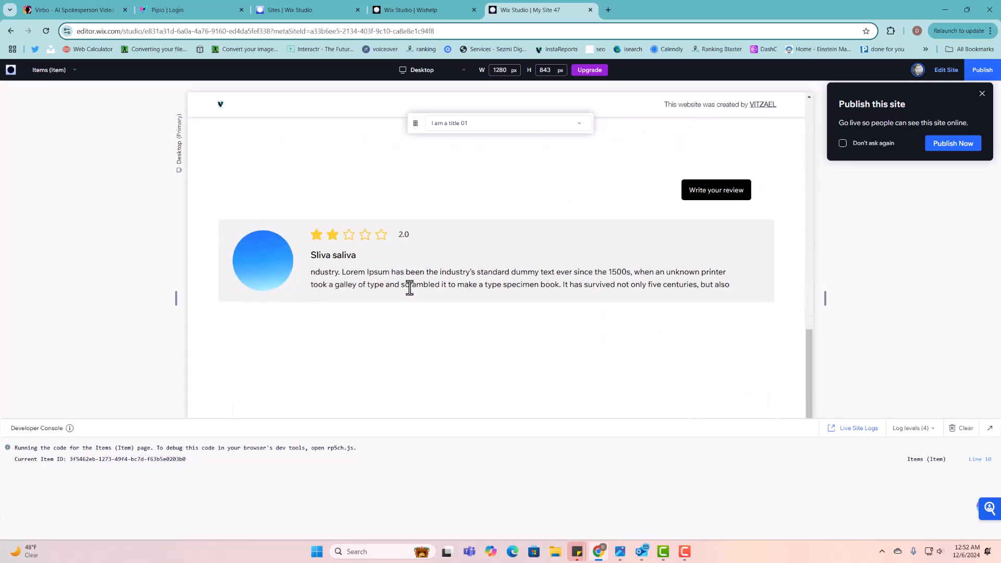
- Exit preview and set the repeater's star rating to hide the value and show the ratings count
{"action": "left_click", "coordinate": [946, 70]}
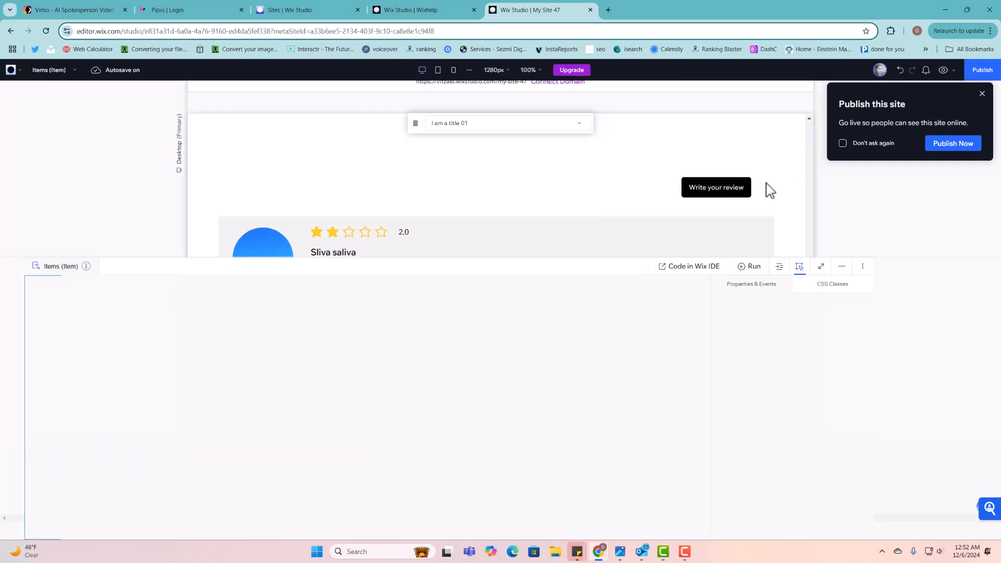
{"action": "left_click", "coordinate": [415, 232]}
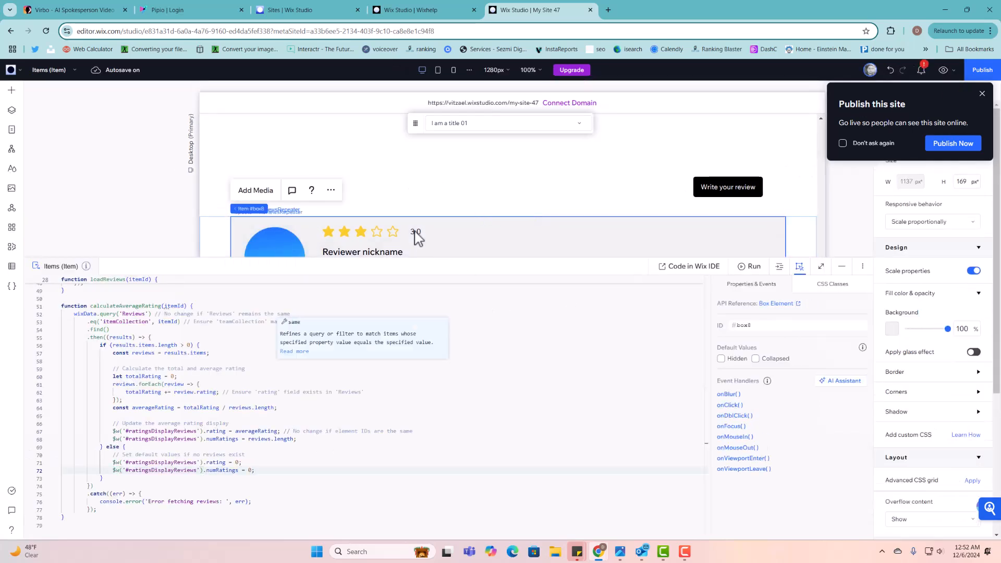
{"action": "left_click", "coordinate": [410, 231]}
{"action": "left_click", "coordinate": [376, 199]}
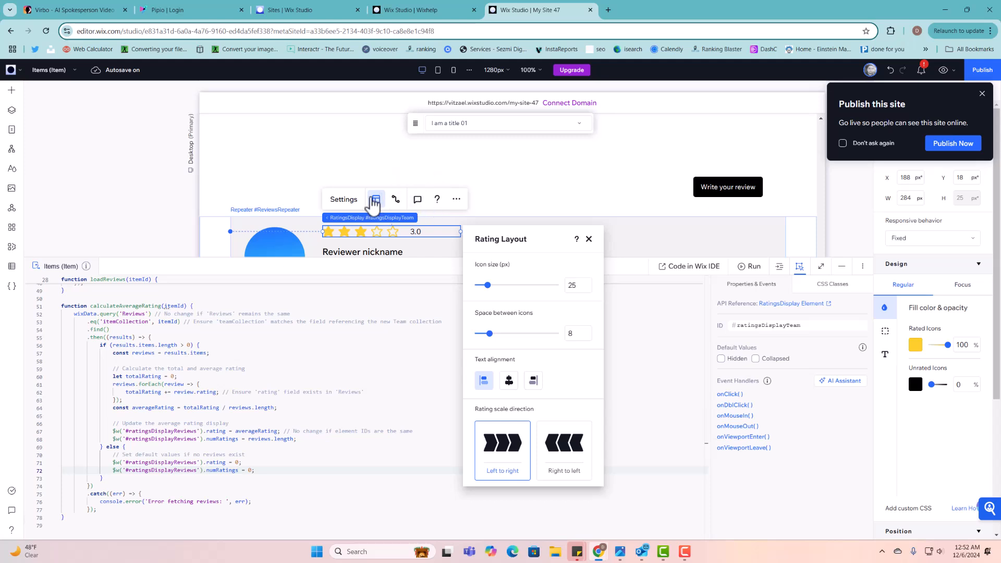
{"action": "left_click", "coordinate": [343, 200]}
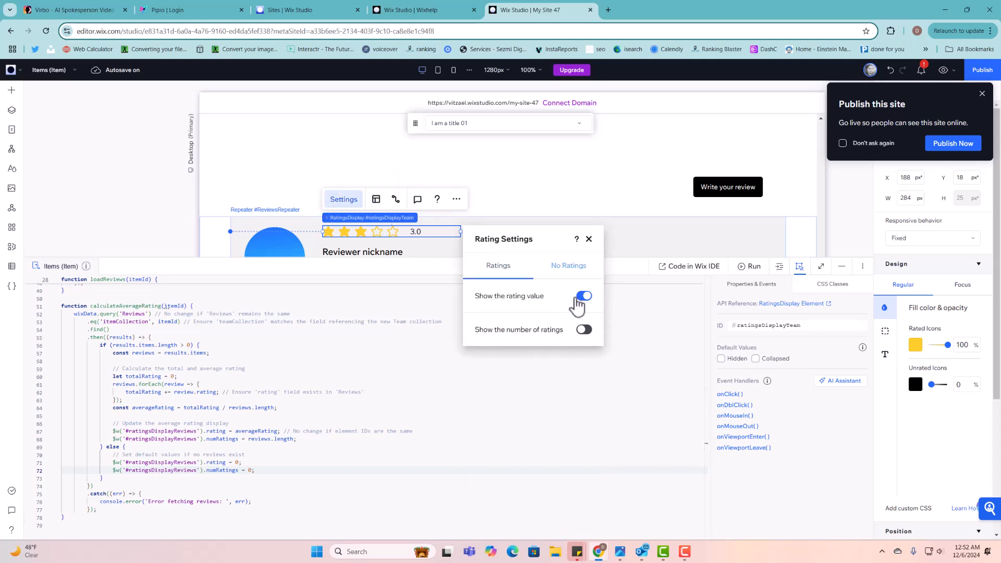
{"action": "left_click", "coordinate": [582, 297]}
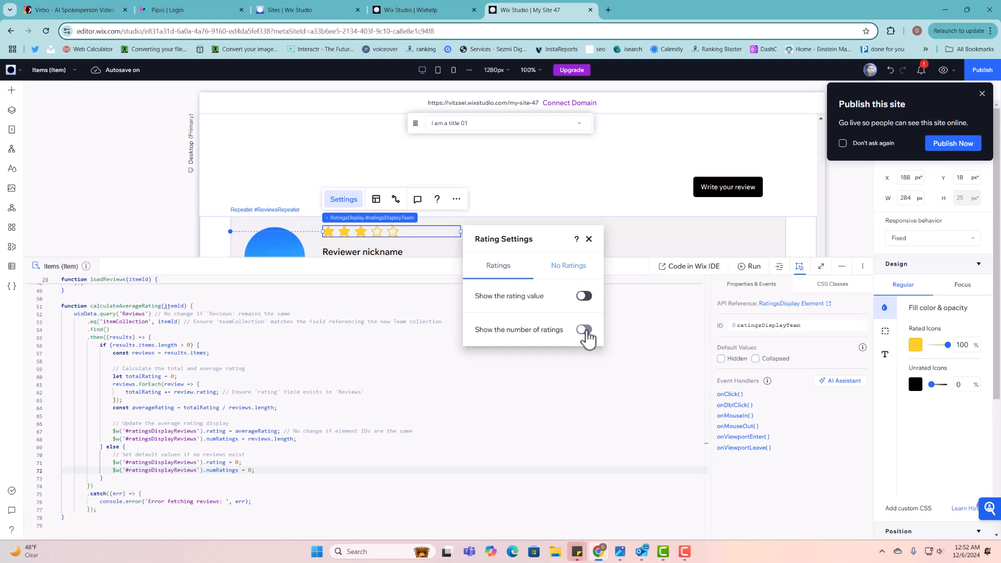
{"action": "left_click", "coordinate": [584, 330]}
{"action": "left_click", "coordinate": [552, 376]}
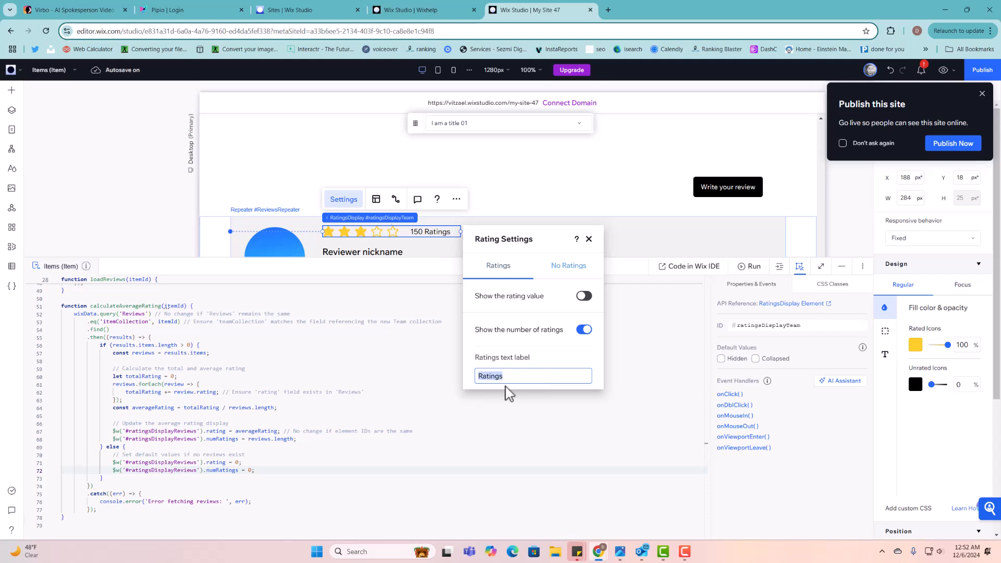
{"action": "left_click", "coordinate": [589, 241]}
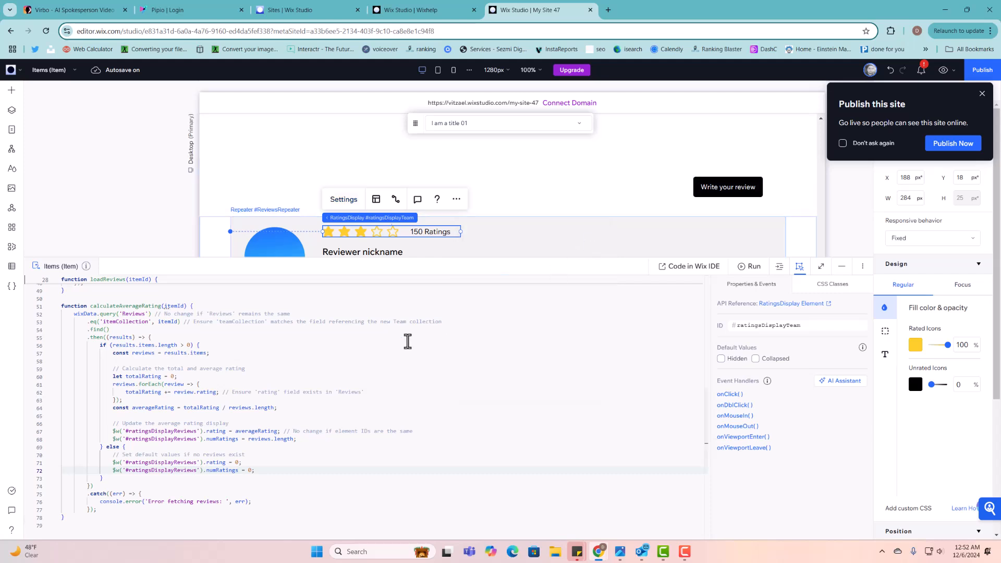
- Highlight the ratingsDisplayReviews references in the page code with the code editor enlarged
{"action": "left_click", "coordinate": [199, 442]}
{"action": "scroll", "coordinate": [199, 443], "scroll_direction": "down", "scroll_amount": 1}
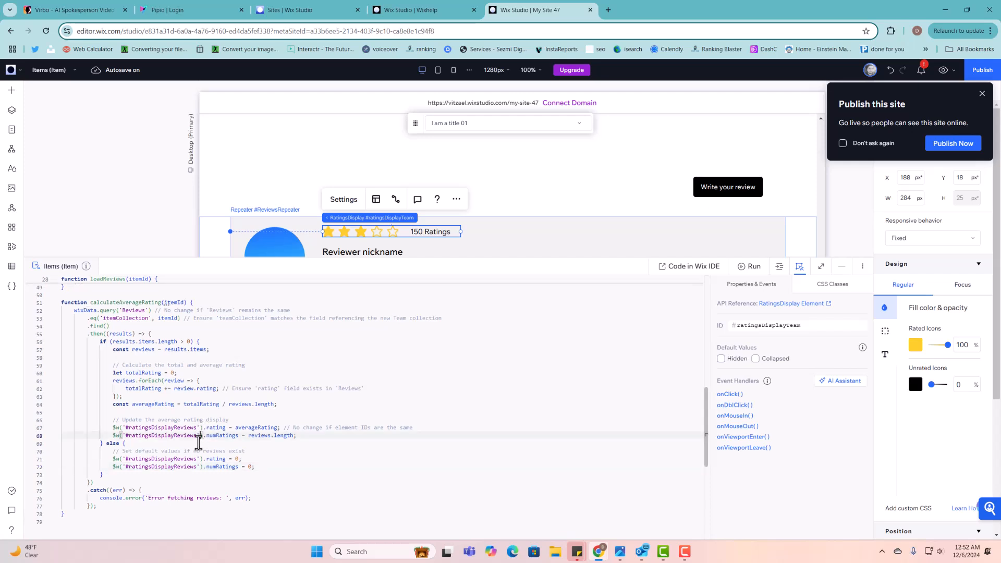
{"action": "double_click", "coordinate": [189, 439]}
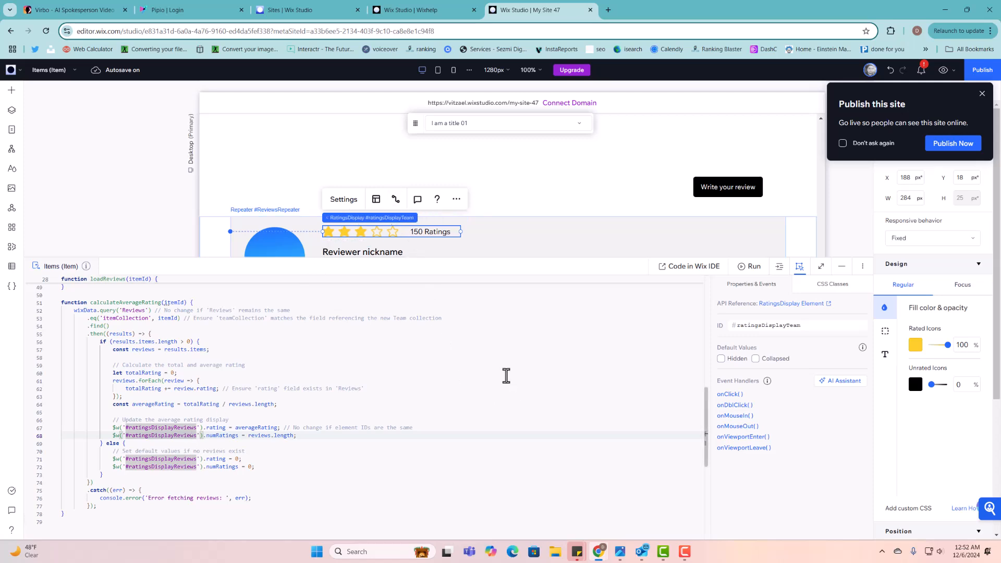
{"action": "left_click_drag", "start_coordinate": [474, 257], "coordinate": [475, 213]}
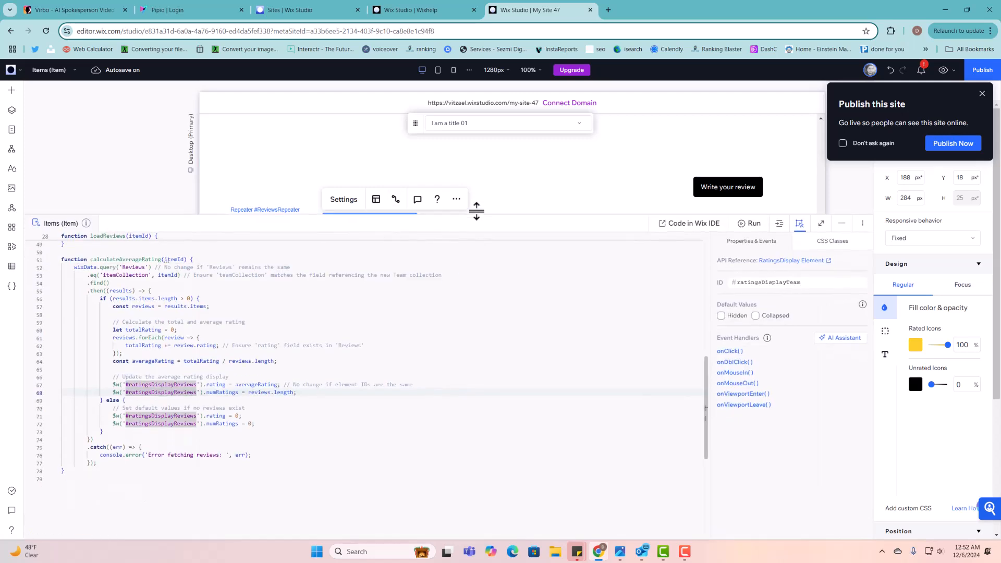
{"action": "left_click", "coordinate": [366, 408]}
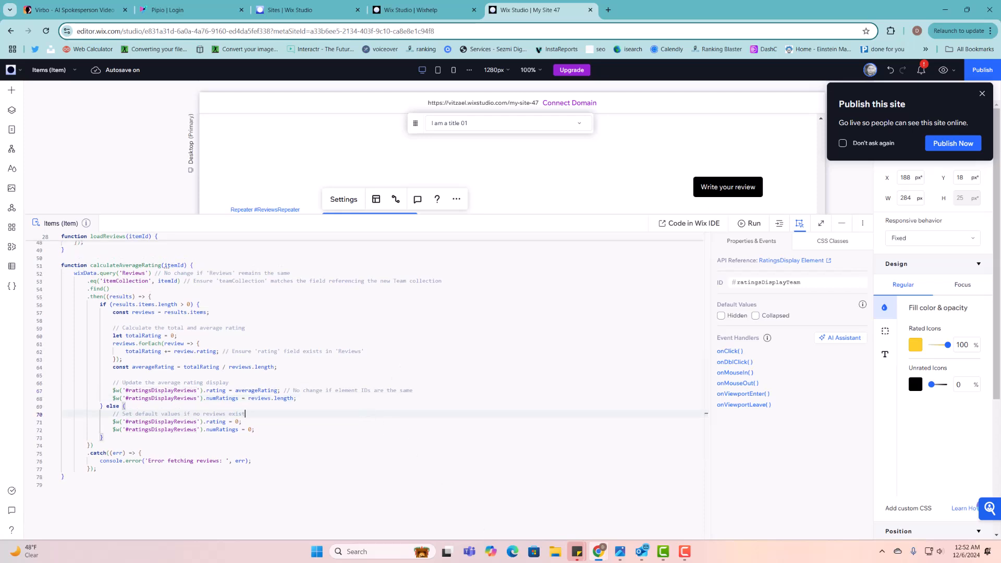
{"action": "key", "text": "F9"}
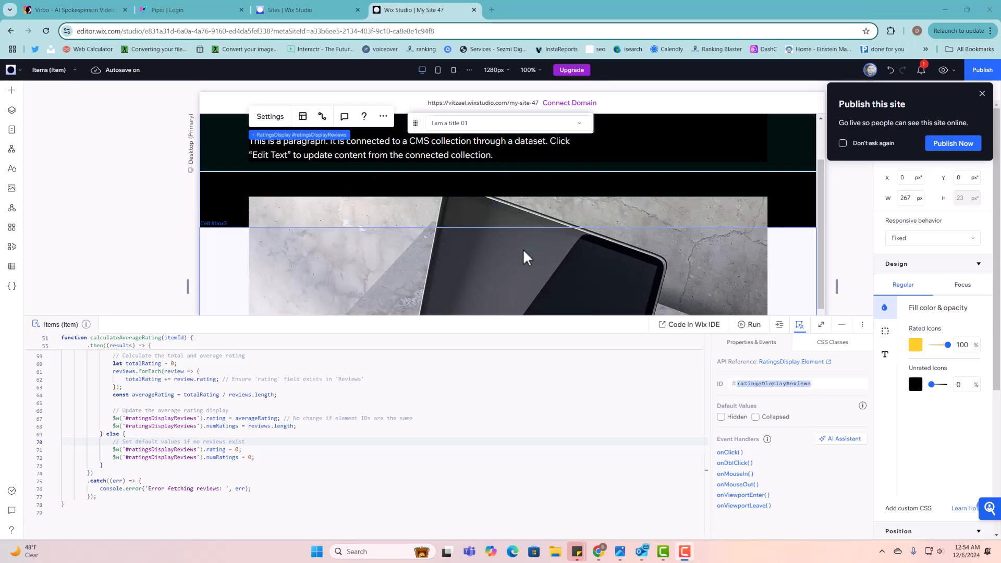
- Compare the rating displays' current IDs with the ratingsDisplay IDs used in the page code
{"action": "scroll", "coordinate": [524, 248], "scroll_direction": "up", "scroll_amount": 2}
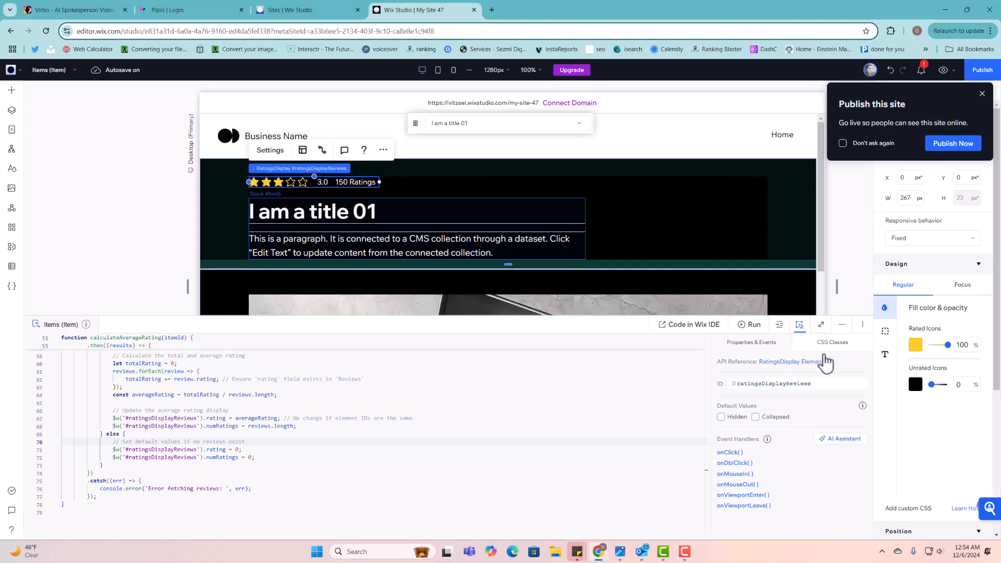
{"action": "double_click", "coordinate": [798, 383]}
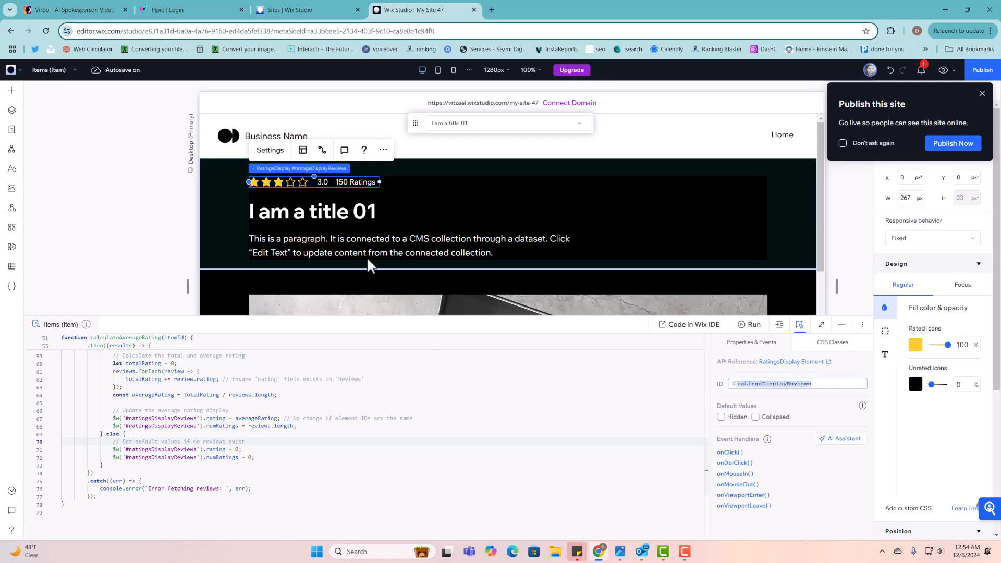
{"action": "scroll", "coordinate": [367, 257], "scroll_direction": "down", "scroll_amount": 5}
{"action": "scroll", "coordinate": [291, 370], "scroll_direction": "up", "scroll_amount": 3}
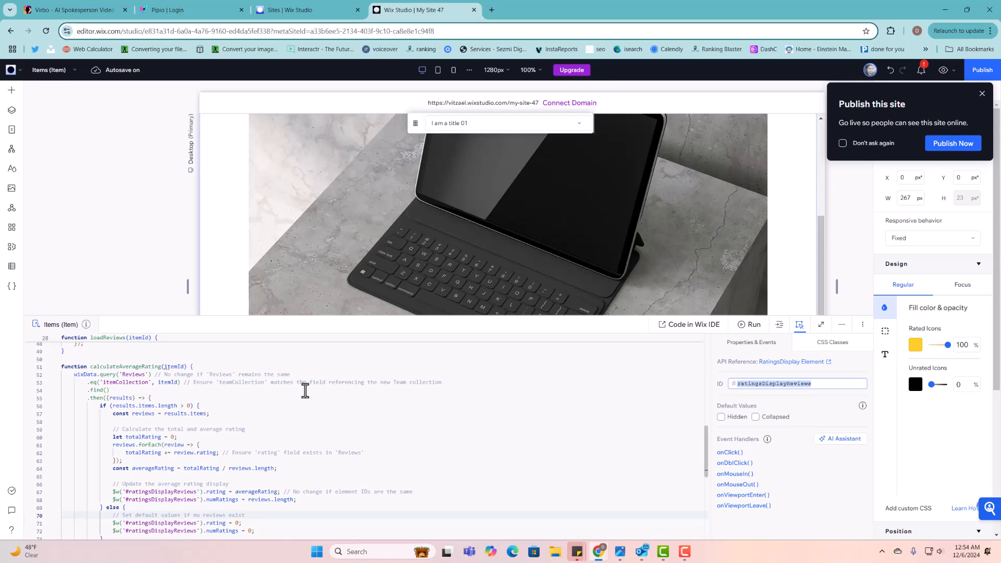
{"action": "scroll", "coordinate": [394, 238], "scroll_direction": "down", "scroll_amount": 6}
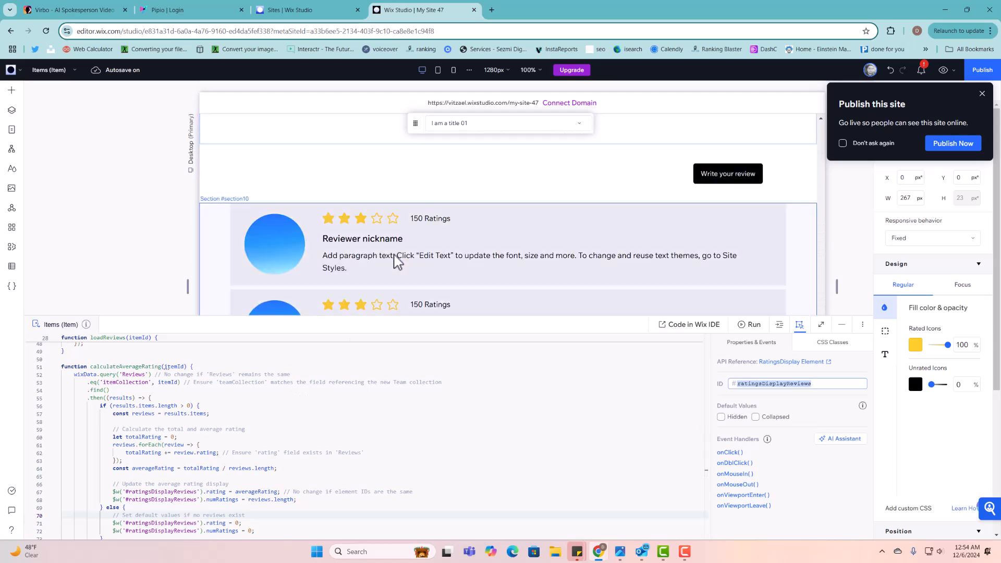
{"action": "left_click", "coordinate": [388, 228]}
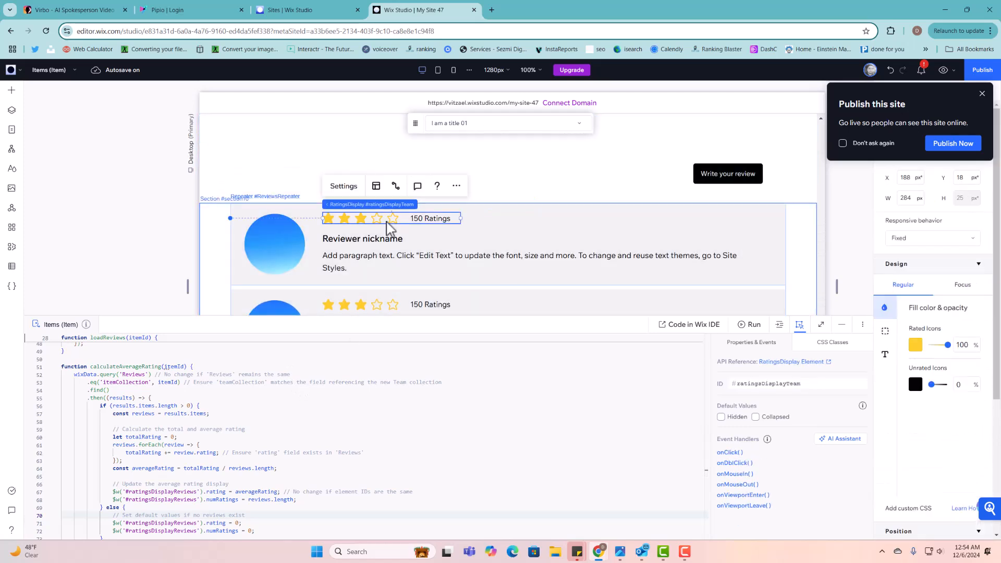
{"action": "double_click", "coordinate": [801, 383]}
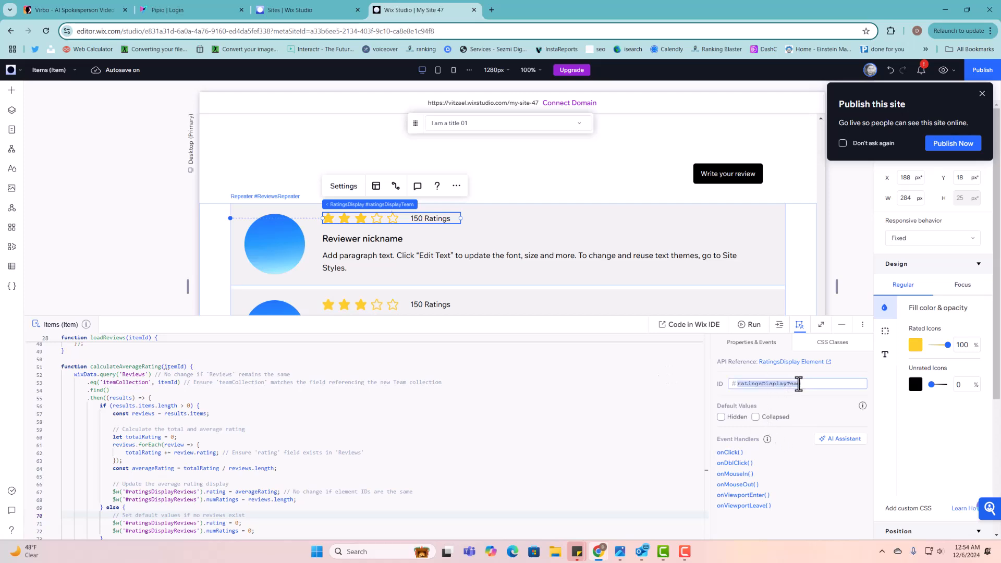
{"action": "scroll", "coordinate": [297, 472], "scroll_direction": "down", "scroll_amount": 1}
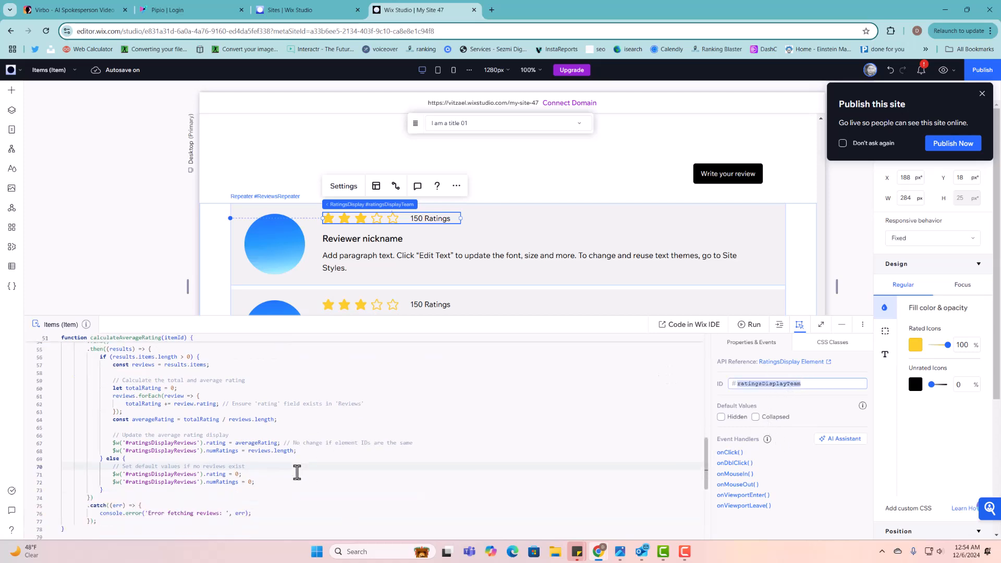
{"action": "scroll", "coordinate": [295, 471], "scroll_direction": "up", "scroll_amount": 5}
{"action": "scroll", "coordinate": [284, 451], "scroll_direction": "up", "scroll_amount": 2}
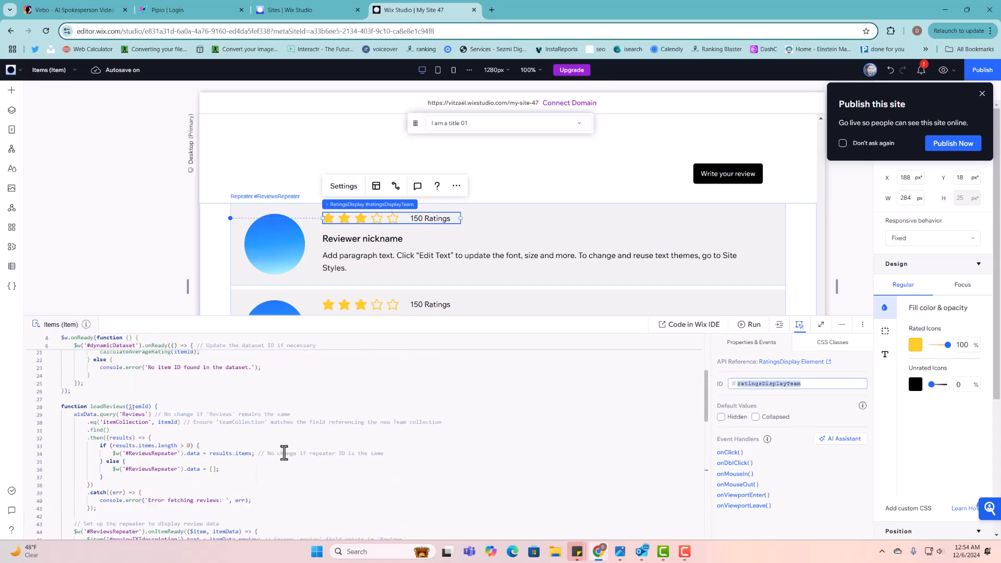
{"action": "scroll", "coordinate": [284, 452], "scroll_direction": "up", "scroll_amount": 5}
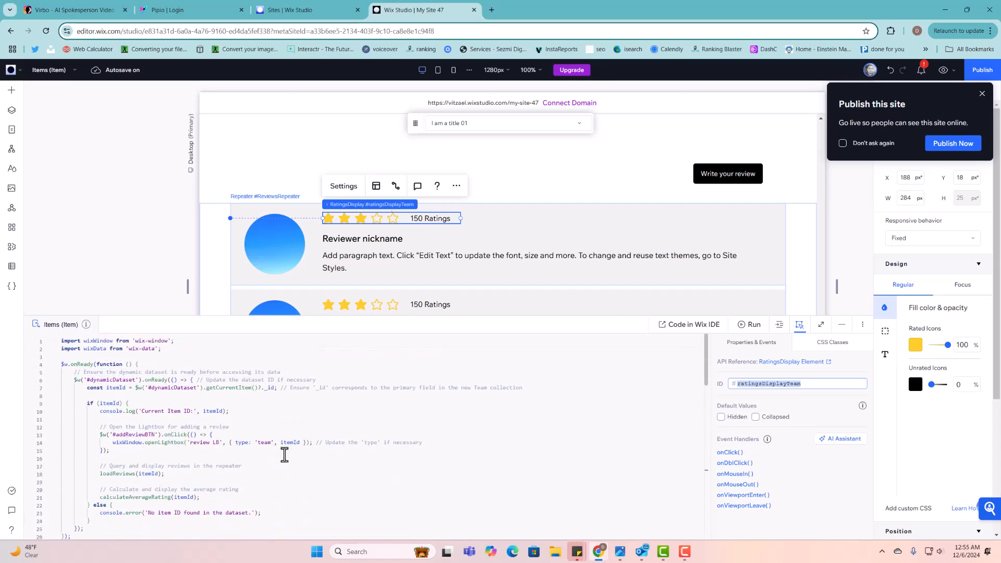
{"action": "scroll", "coordinate": [285, 453], "scroll_direction": "down", "scroll_amount": 5}
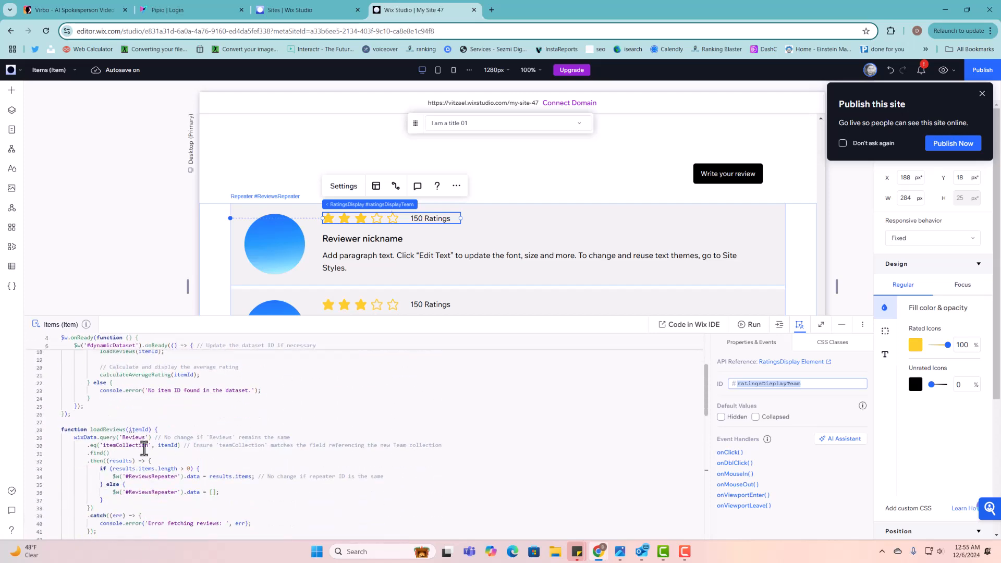
{"action": "scroll", "coordinate": [167, 432], "scroll_direction": "down", "scroll_amount": 3}
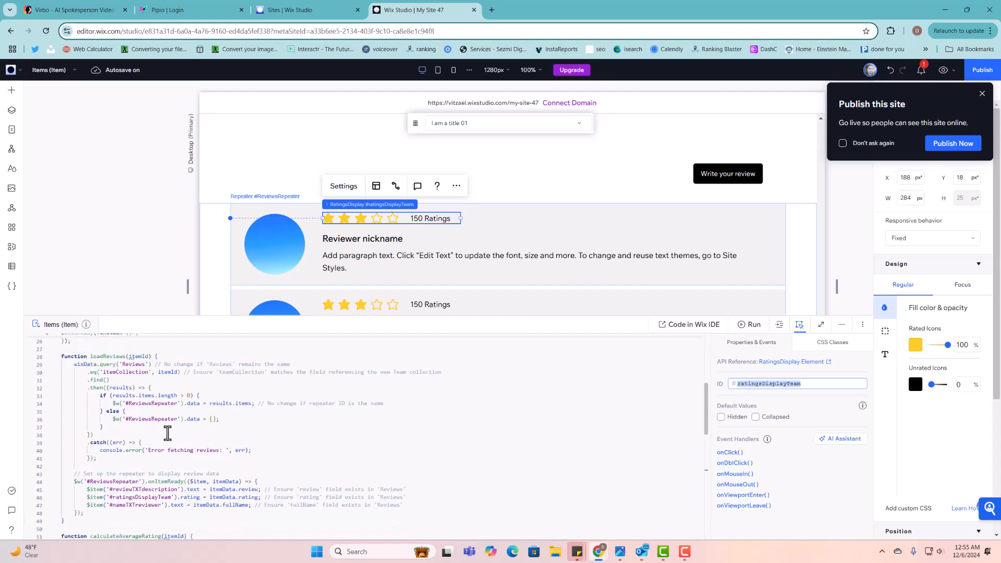
{"action": "left_click", "coordinate": [168, 492]}
{"action": "scroll", "coordinate": [165, 492], "scroll_direction": "down", "scroll_amount": 1}
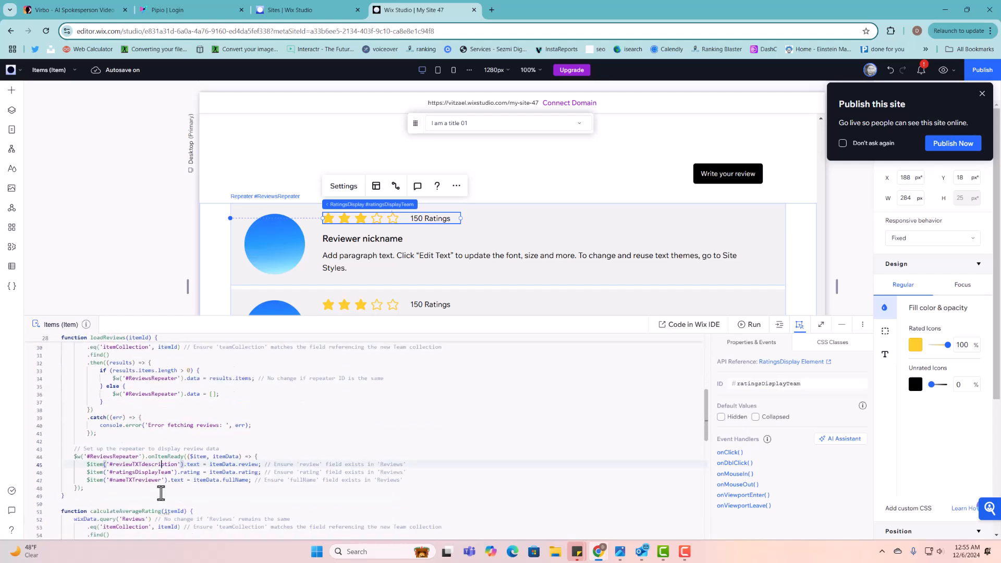
{"action": "double_click", "coordinate": [173, 473]}
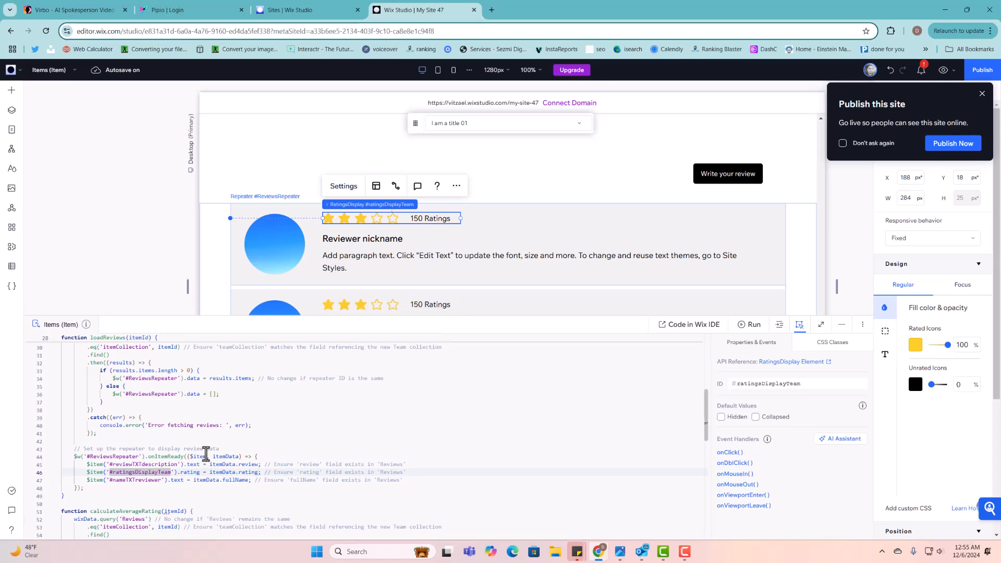
- Check the current IDs of the repeater and hero rating displays in their settings
{"action": "left_click", "coordinate": [775, 384]}
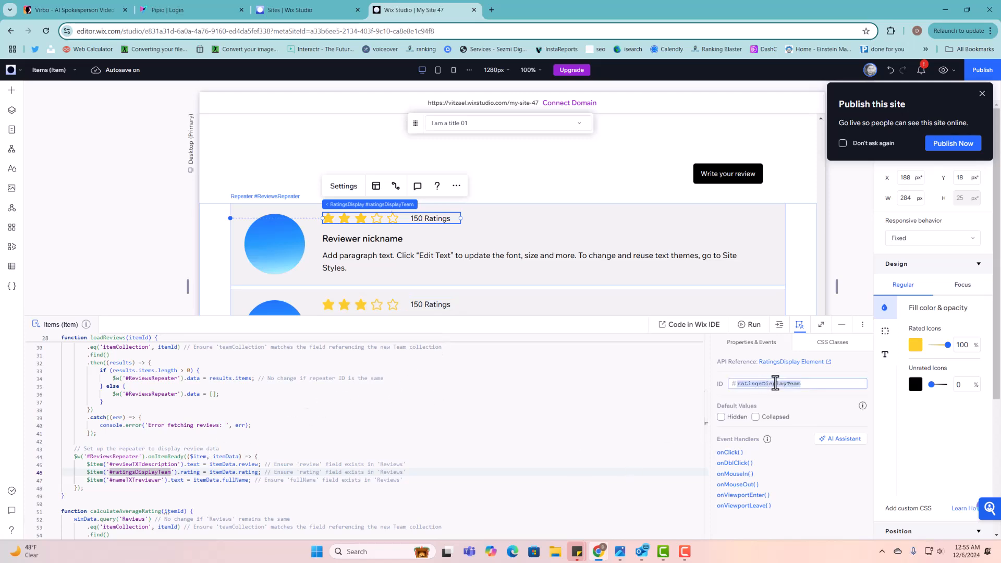
{"action": "scroll", "coordinate": [427, 252], "scroll_direction": "up", "scroll_amount": 5}
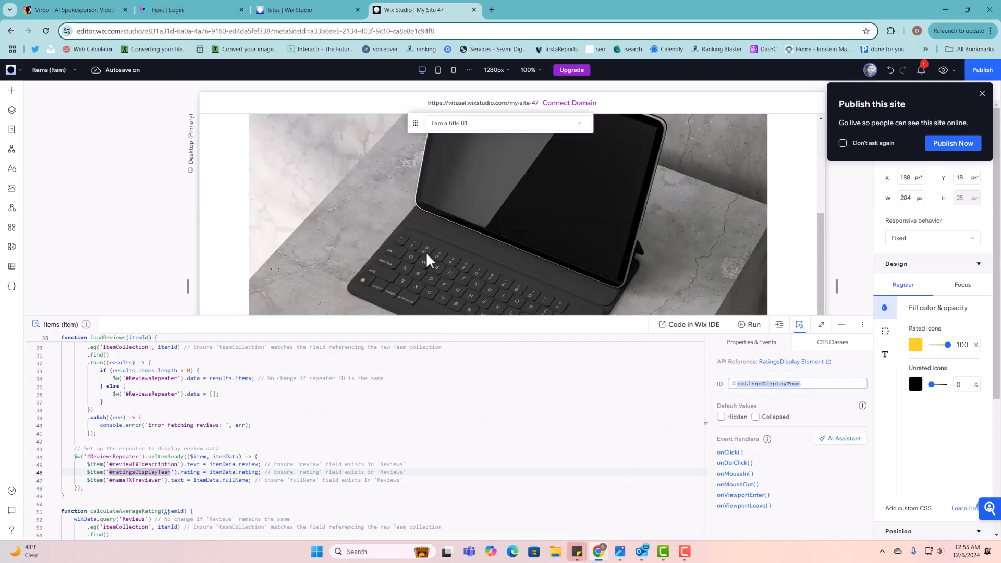
{"action": "scroll", "coordinate": [427, 255], "scroll_direction": "down", "scroll_amount": 5}
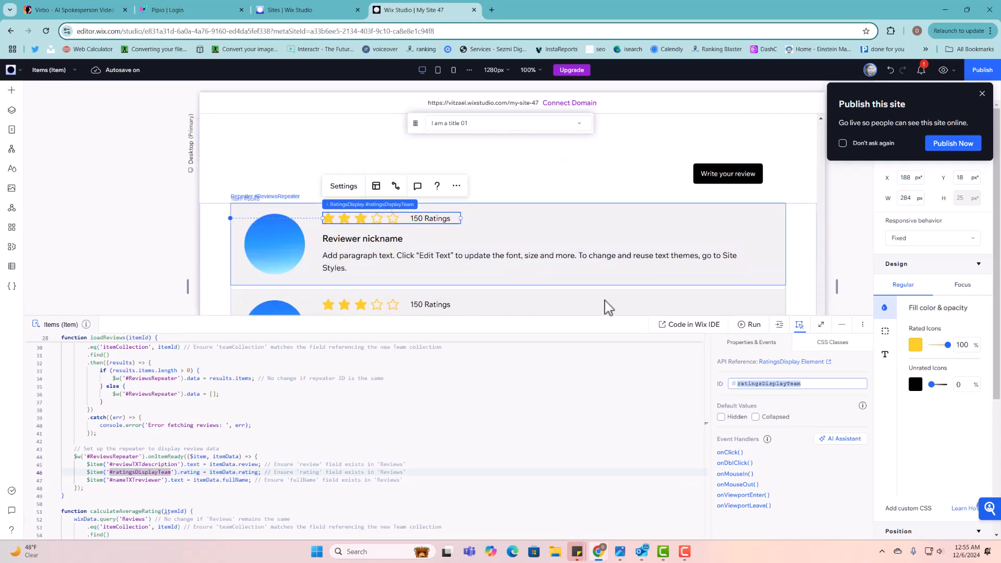
{"action": "left_click", "coordinate": [814, 387]}
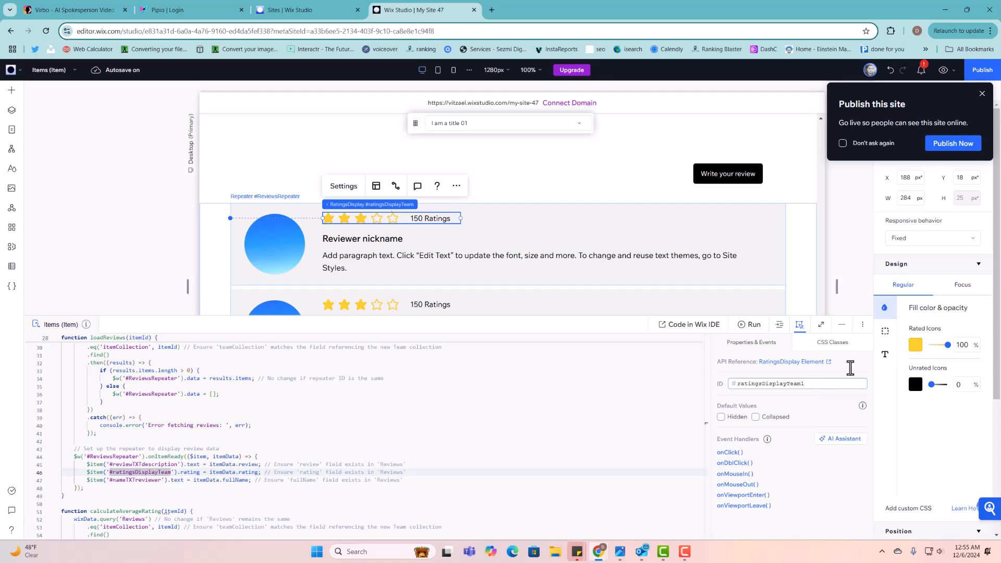
{"action": "scroll", "coordinate": [599, 197], "scroll_direction": "up", "scroll_amount": 5}
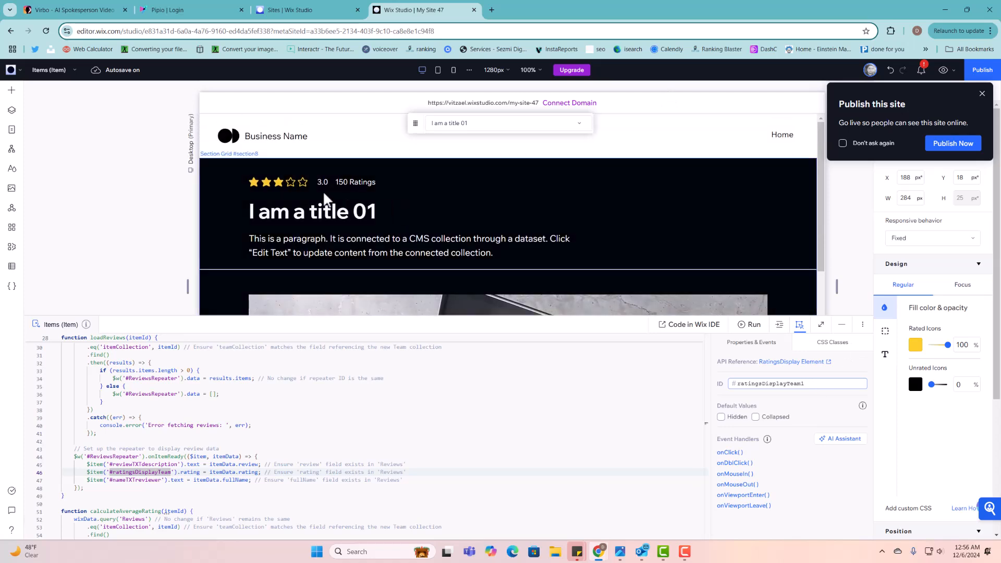
{"action": "left_click", "coordinate": [331, 186]}
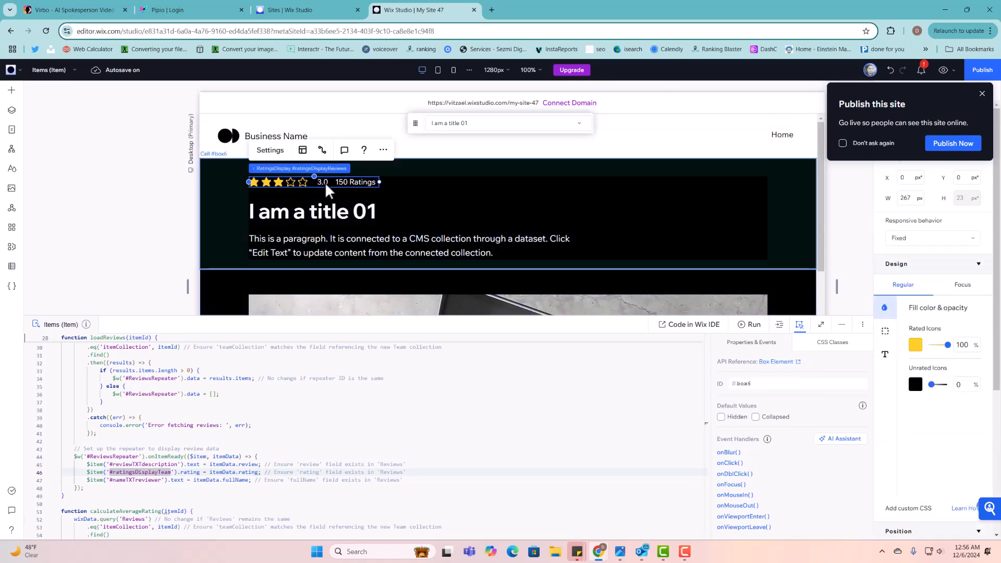
{"action": "double_click", "coordinate": [325, 182]}
{"action": "double_click", "coordinate": [816, 387]}
{"action": "key", "text": "ctrl+c"}
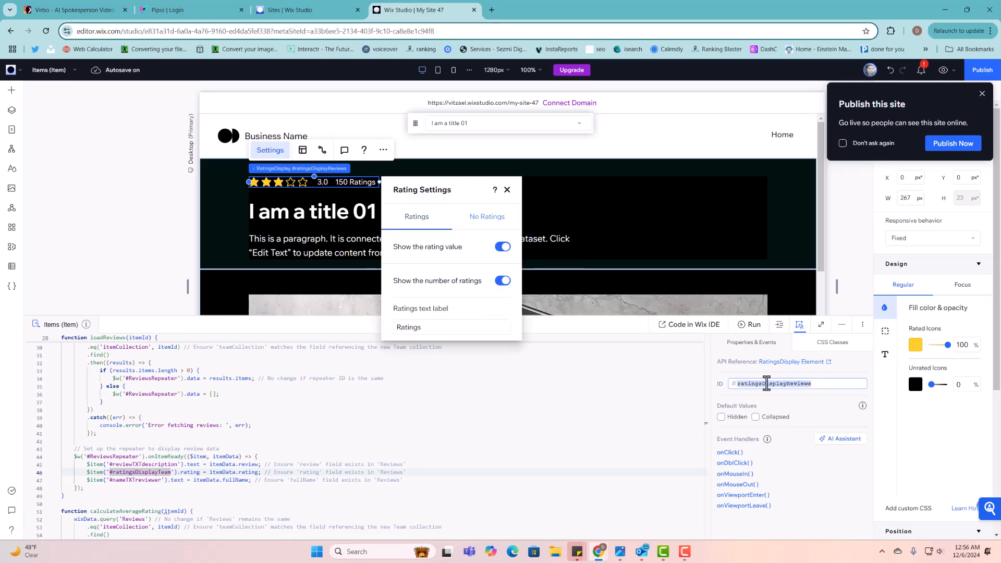
{"action": "left_click", "coordinate": [613, 232]}
{"action": "scroll", "coordinate": [632, 255], "scroll_direction": "down", "scroll_amount": 5}
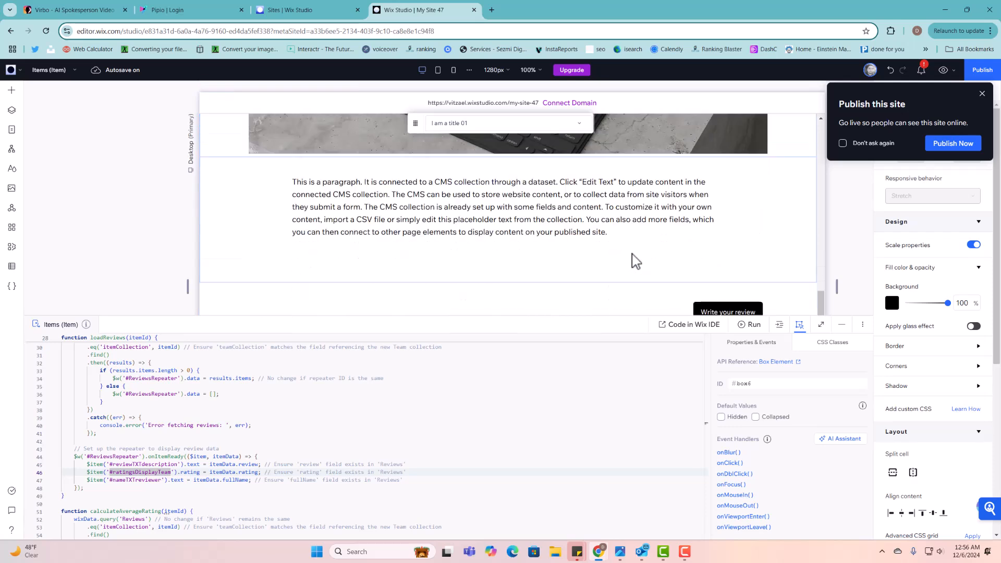
{"action": "scroll", "coordinate": [636, 261], "scroll_direction": "down", "scroll_amount": 3}
- Free up ratingsDisplayReviews by renaming the hero rating to ratingsDisplayReviews1 after a clashing paste
{"action": "left_click", "coordinate": [417, 225]}
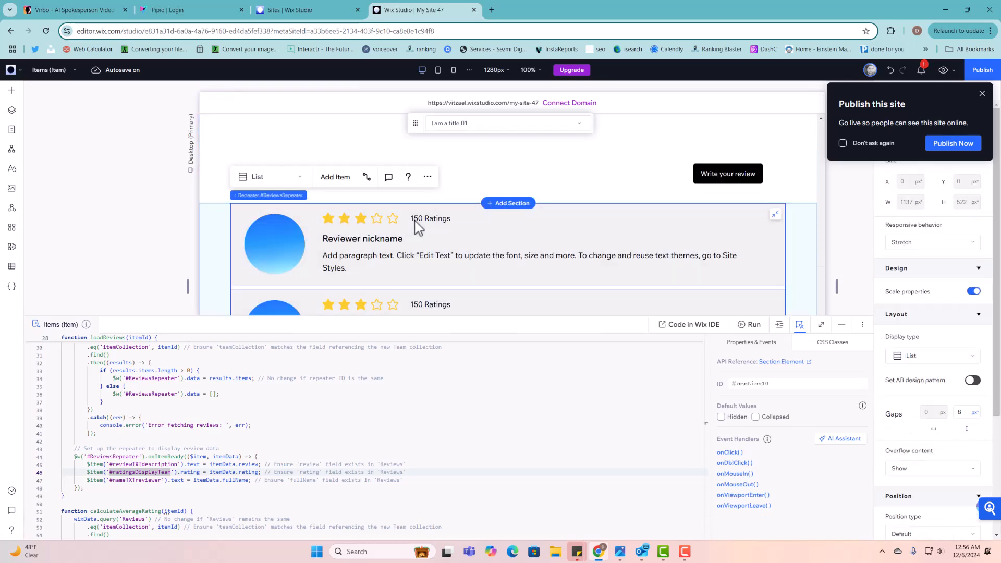
{"action": "left_click", "coordinate": [417, 226]}
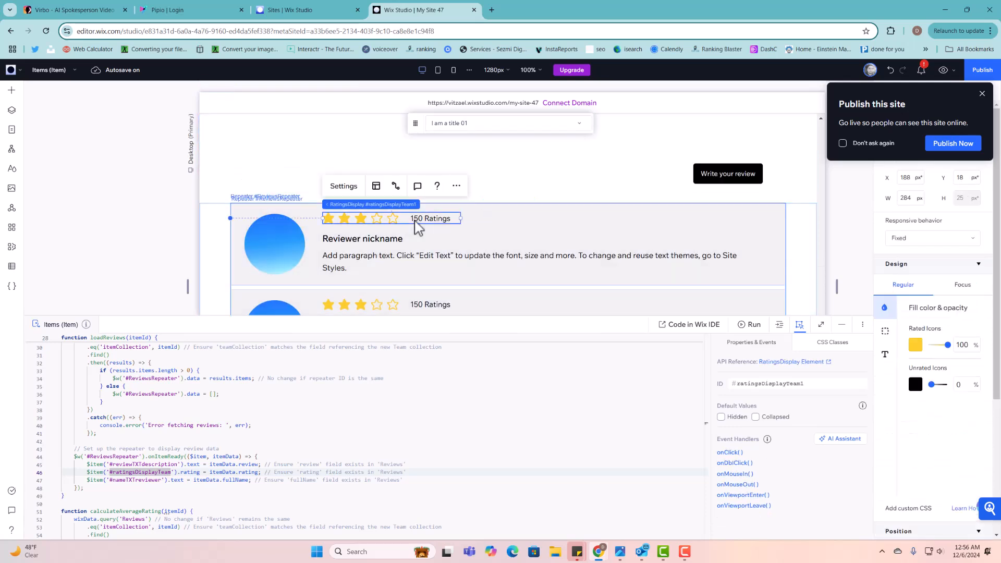
{"action": "left_click", "coordinate": [782, 385]}
{"action": "key", "text": "ctrl+v"}
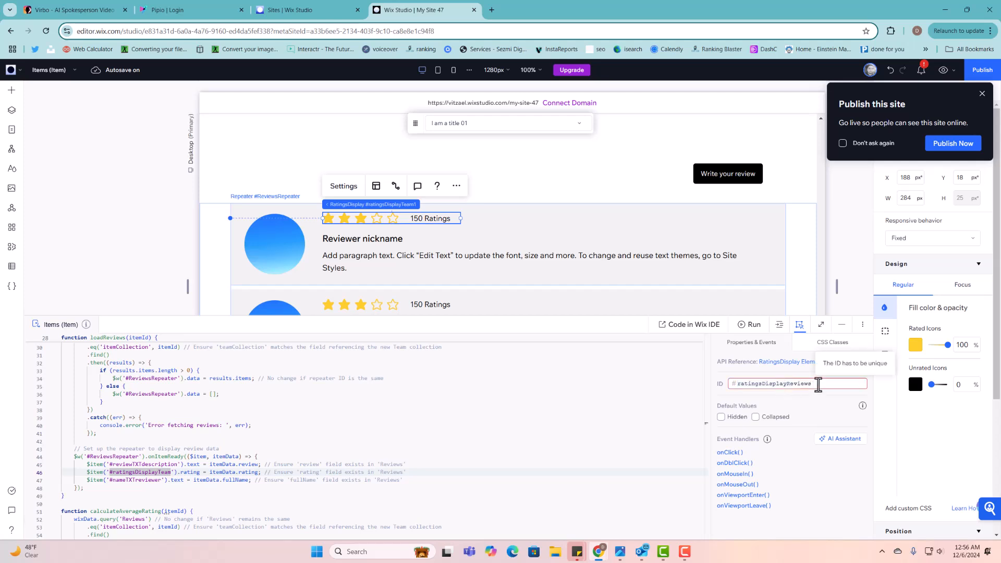
{"action": "key", "text": "Escape"}
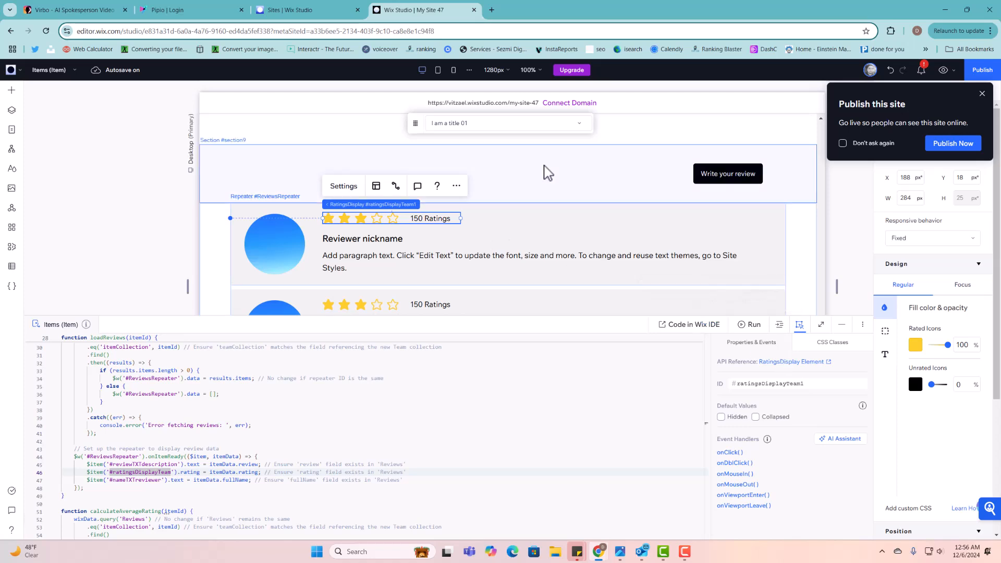
{"action": "scroll", "coordinate": [542, 178], "scroll_direction": "up", "scroll_amount": 10}
{"action": "left_click", "coordinate": [295, 180]}
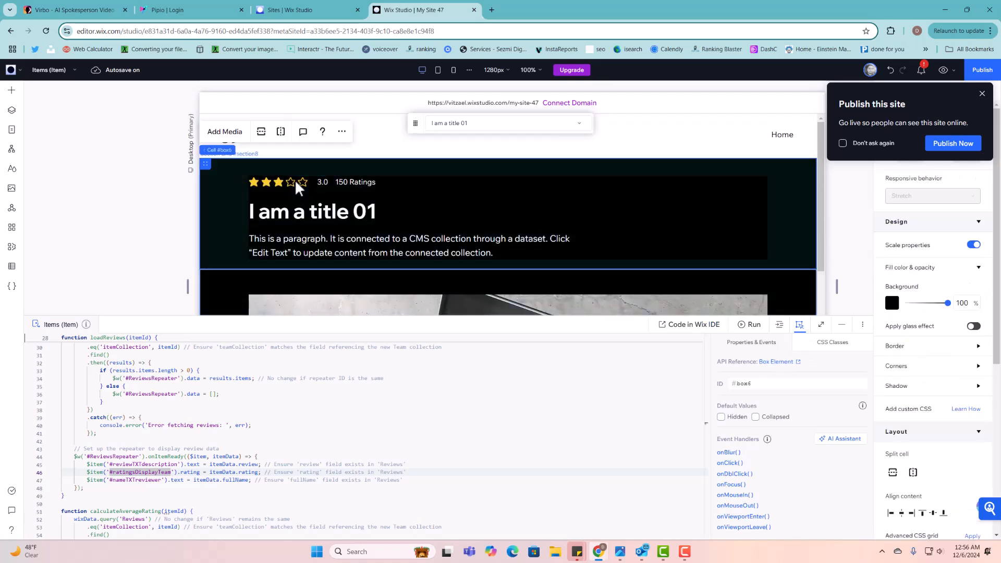
{"action": "left_click", "coordinate": [295, 179]}
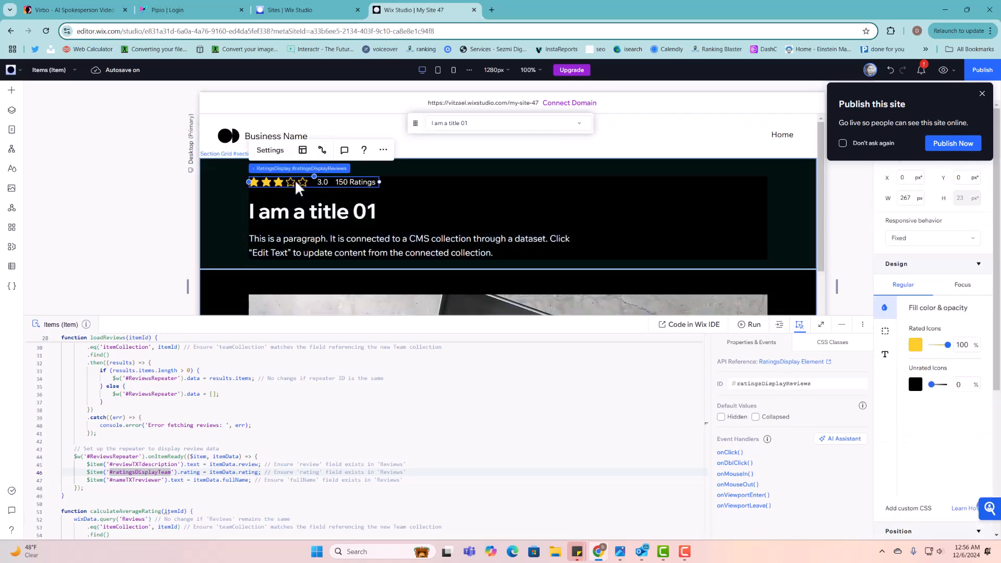
{"action": "left_click", "coordinate": [812, 383]}
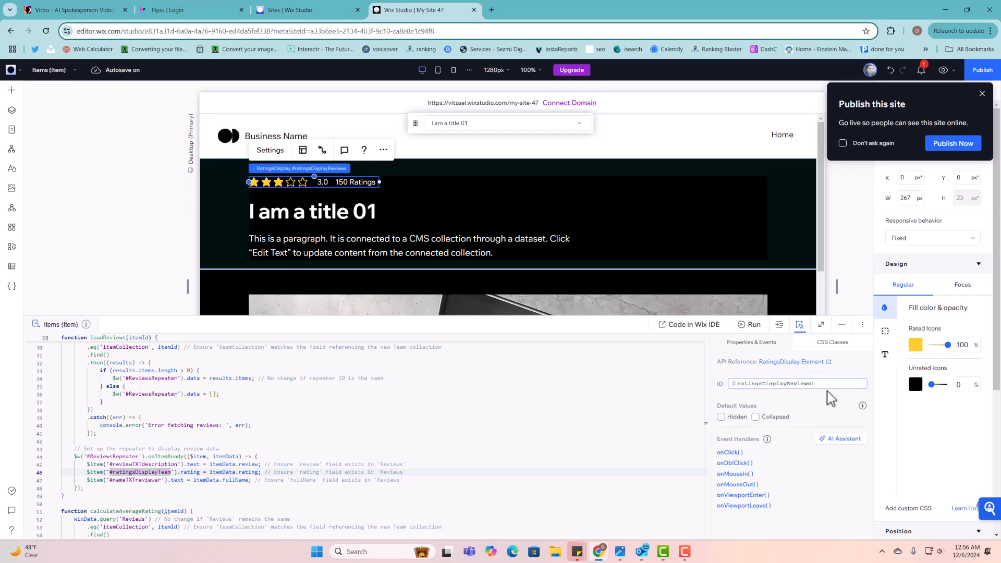
{"action": "key", "text": "Return"}
- Set the repeater's rating display ID to ratingsDisplayReviews
{"action": "scroll", "coordinate": [370, 224], "scroll_direction": "down", "scroll_amount": 5}
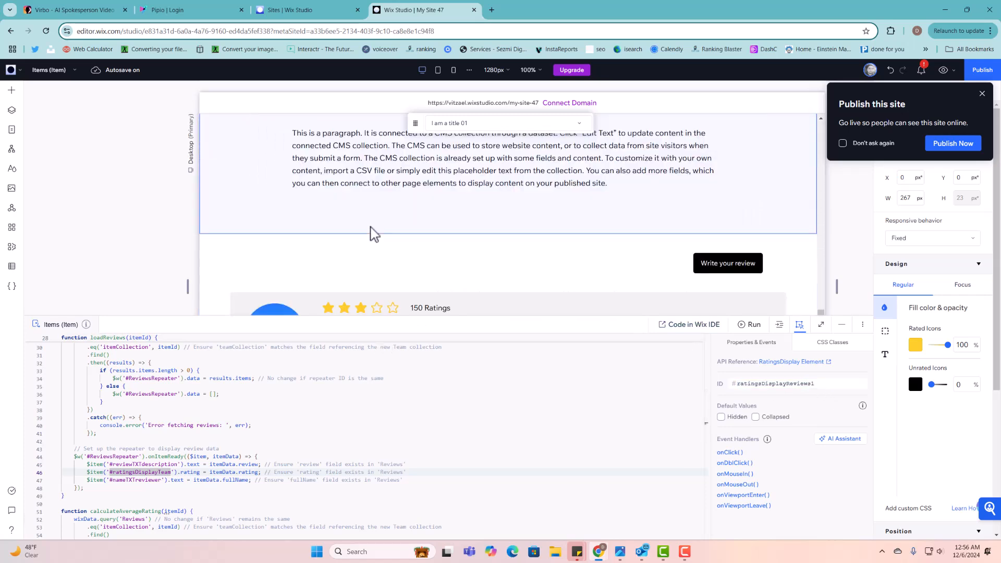
{"action": "left_click", "coordinate": [426, 310]}
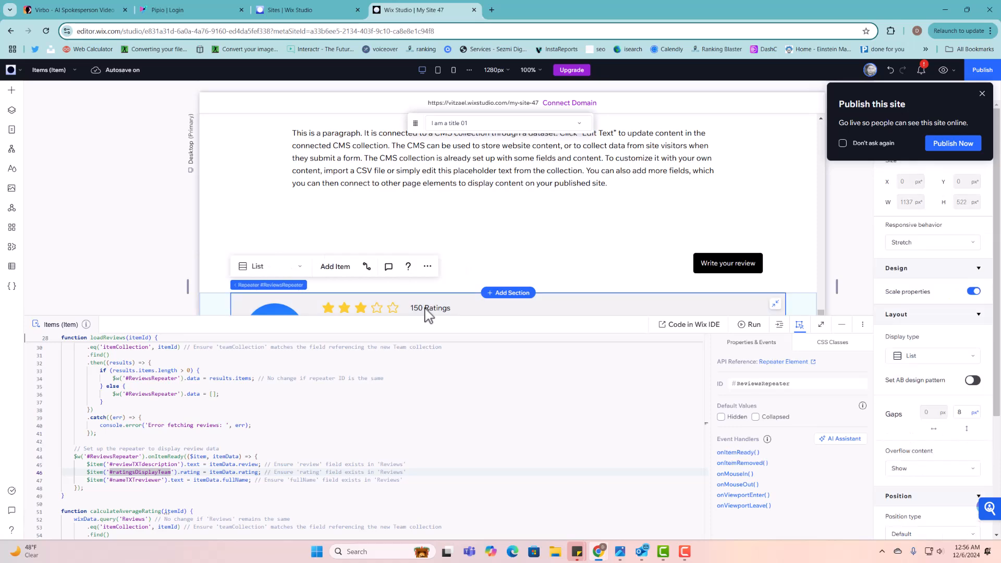
{"action": "left_click", "coordinate": [426, 310]}
{"action": "scroll", "coordinate": [551, 248], "scroll_direction": "down", "scroll_amount": 2}
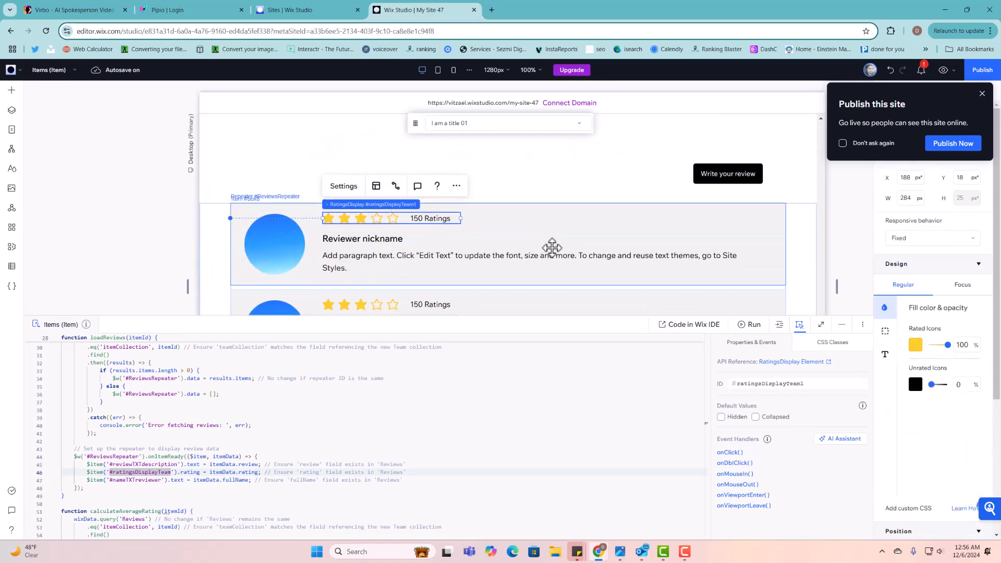
{"action": "left_click", "coordinate": [788, 383]}
{"action": "key", "text": "ctrl+a"}
{"action": "key", "text": "ctrl+v"}
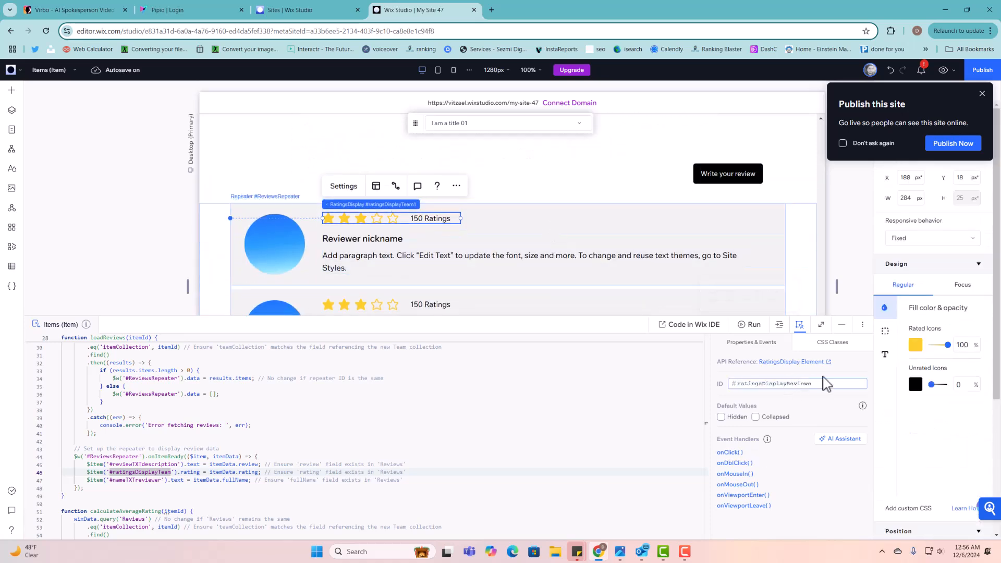
{"action": "key", "text": "Return"}
- Rename the hero rating display to ratingsDisplayTeam and preview the item page
{"action": "scroll", "coordinate": [543, 412], "scroll_direction": "up", "scroll_amount": 5}
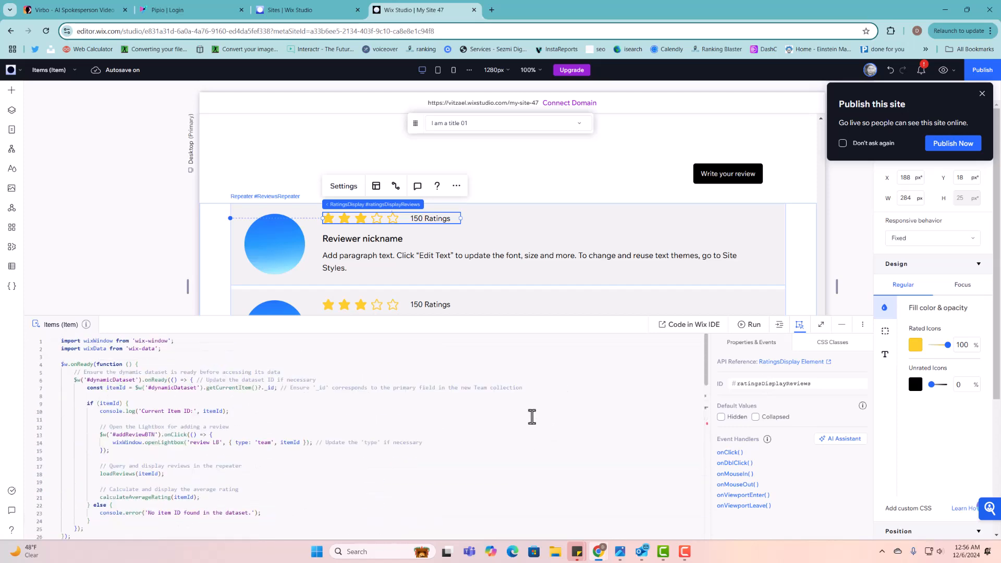
{"action": "scroll", "coordinate": [519, 164], "scroll_direction": "up", "scroll_amount": 6}
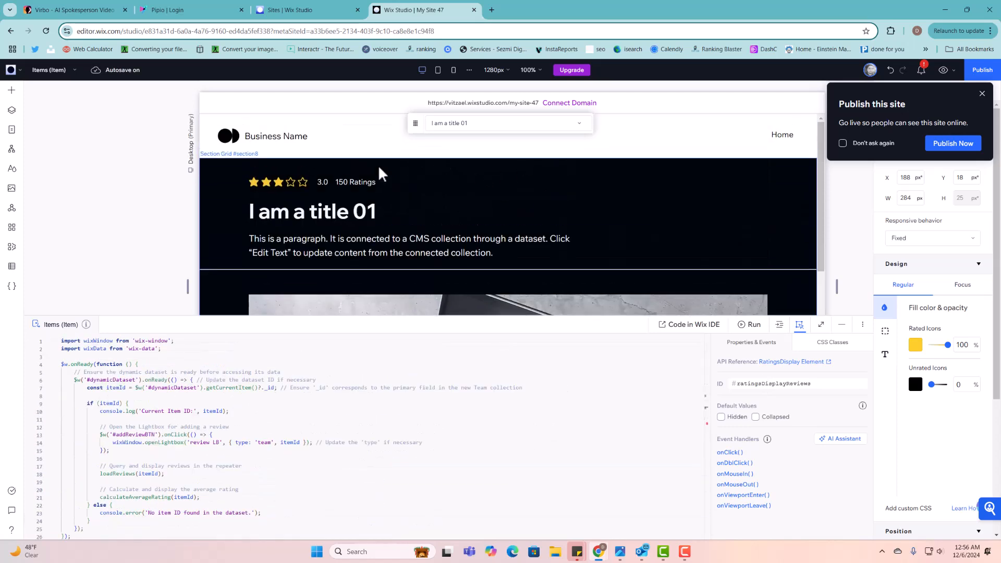
{"action": "left_click", "coordinate": [339, 179]}
{"action": "left_click", "coordinate": [339, 179]}
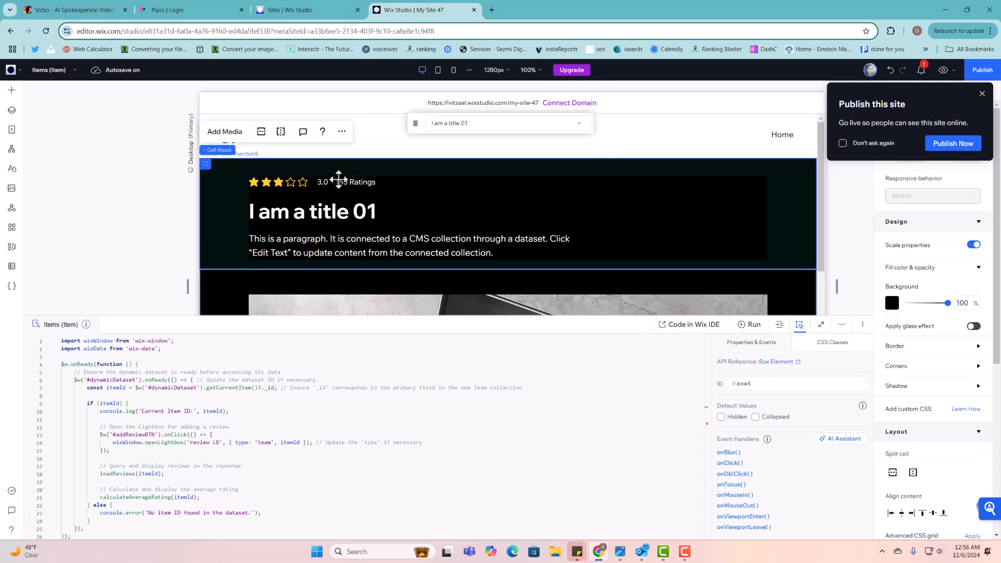
{"action": "left_click", "coordinate": [339, 179]}
{"action": "scroll", "coordinate": [386, 467], "scroll_direction": "down", "scroll_amount": 8}
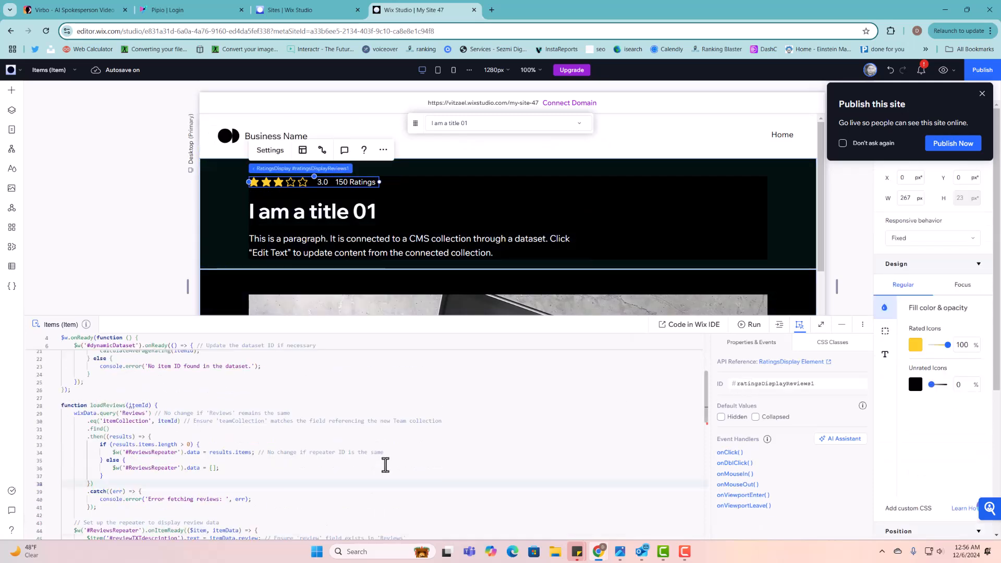
{"action": "left_click", "coordinate": [817, 384]}
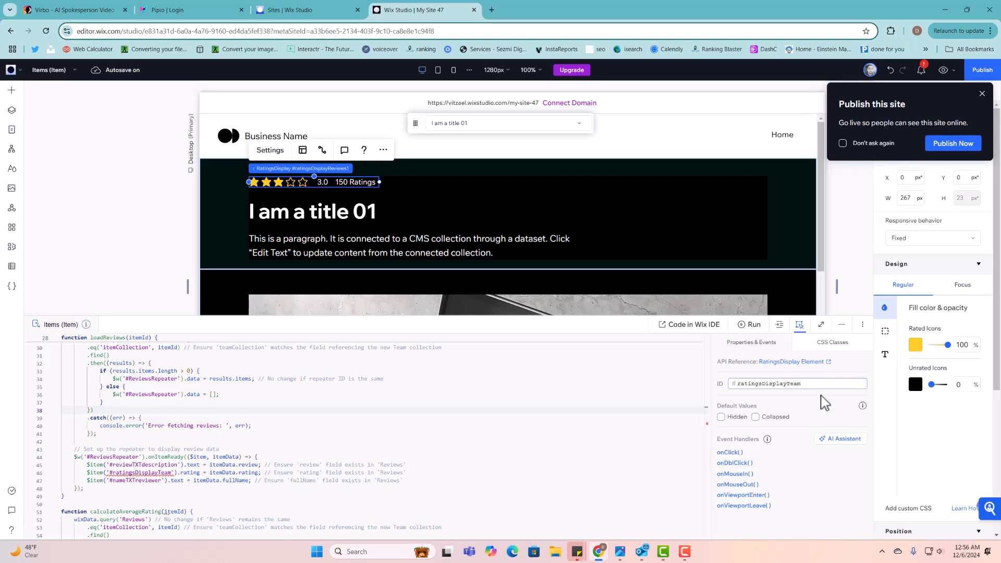
{"action": "left_click", "coordinate": [388, 449]}
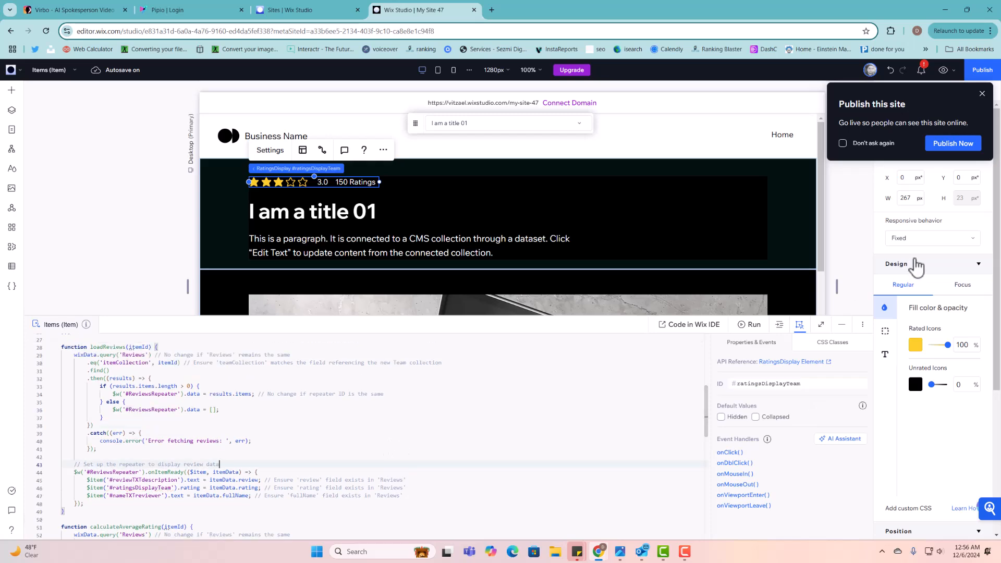
{"action": "left_click", "coordinate": [943, 70]}
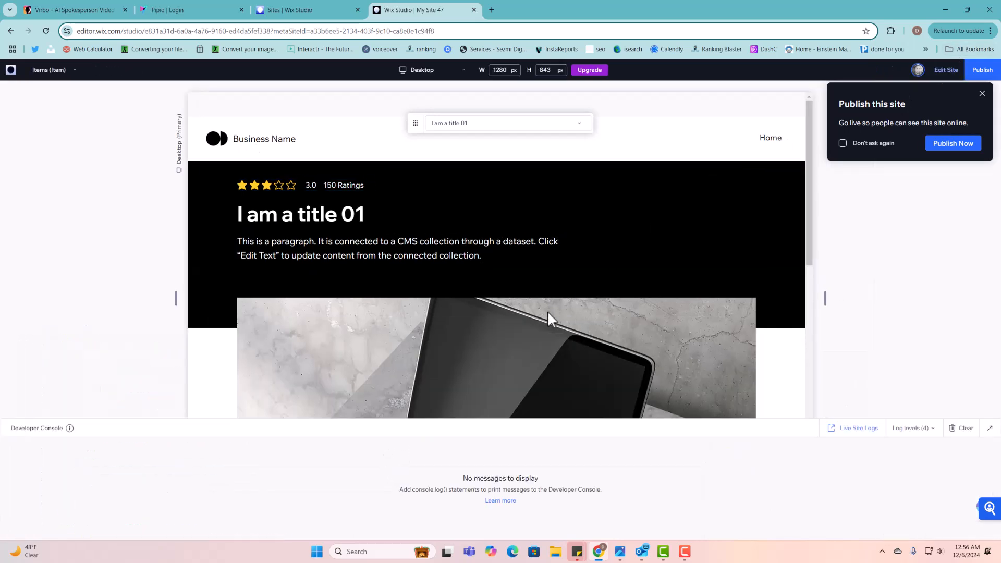
- Check the review card's 2 stars and 1 Ratings in preview, dismiss the publish prompt, and exit preview
{"action": "scroll", "coordinate": [548, 311], "scroll_direction": "down", "scroll_amount": 10}
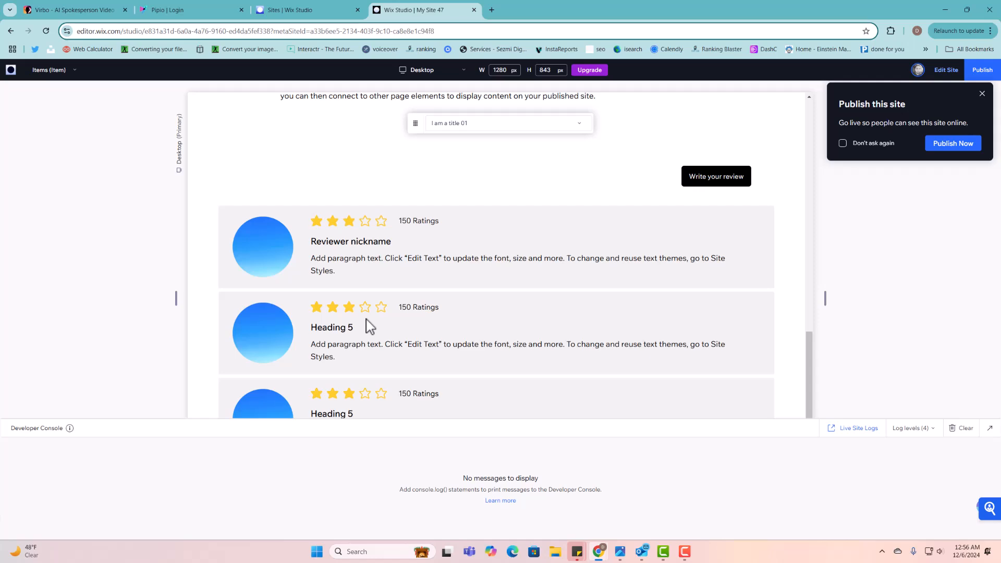
{"action": "scroll", "coordinate": [367, 340], "scroll_direction": "down", "scroll_amount": 8}
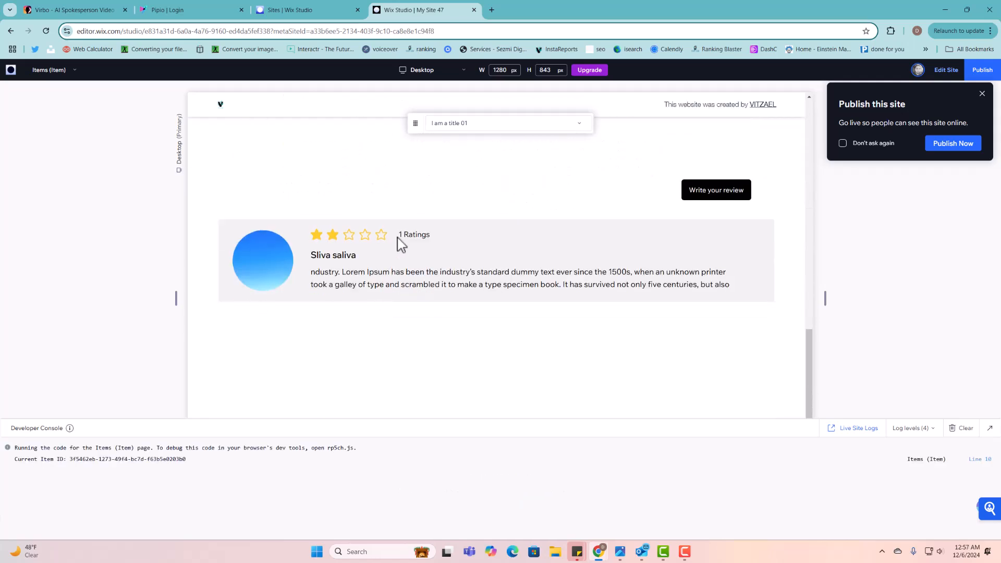
{"action": "double_click", "coordinate": [402, 233]}
{"action": "scroll", "coordinate": [707, 313], "scroll_direction": "up", "scroll_amount": 1}
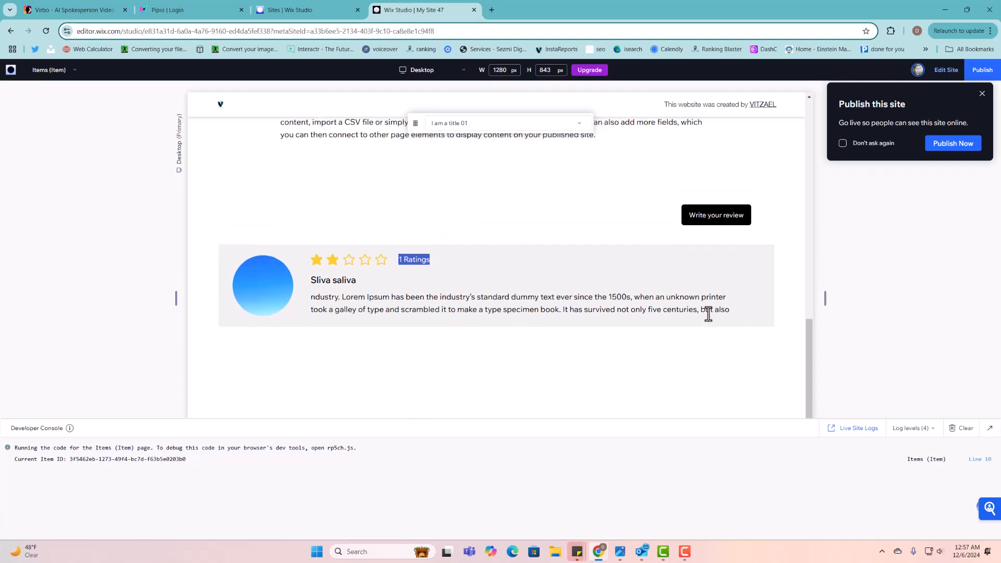
{"action": "left_click", "coordinate": [985, 98]}
{"action": "scroll", "coordinate": [400, 232], "scroll_direction": "up", "scroll_amount": 2}
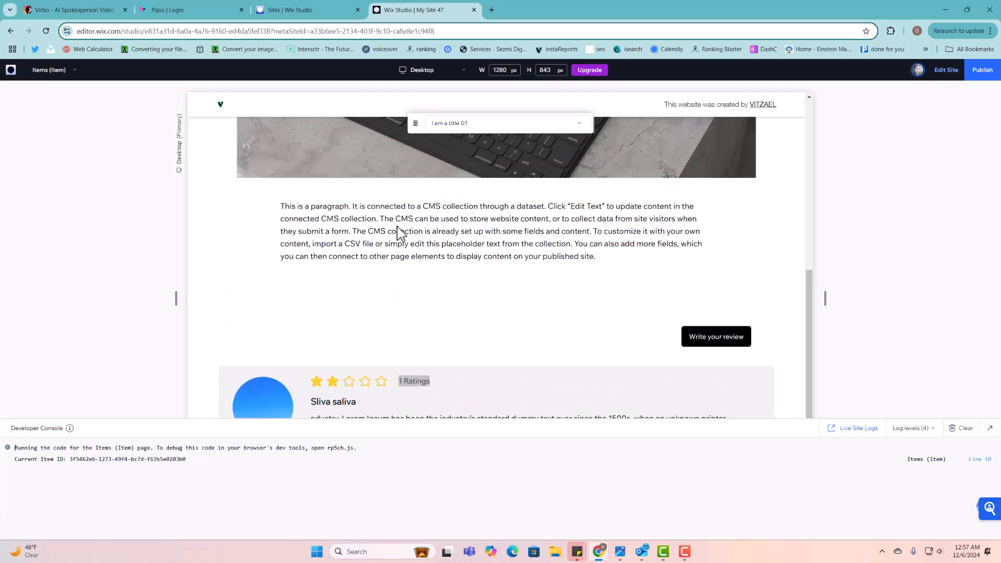
{"action": "scroll", "coordinate": [400, 232], "scroll_direction": "up", "scroll_amount": 7}
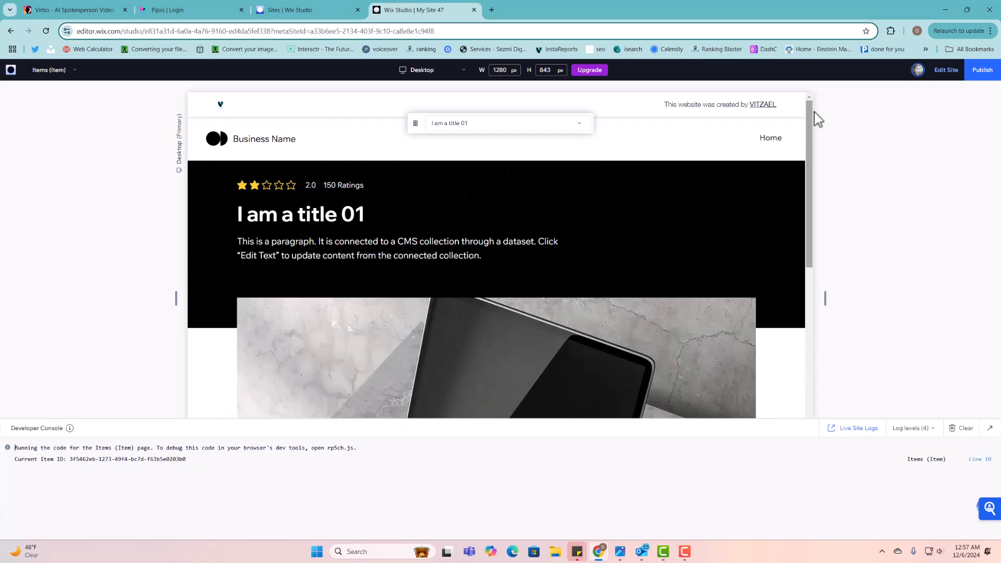
{"action": "scroll", "coordinate": [539, 270], "scroll_direction": "down", "scroll_amount": 8}
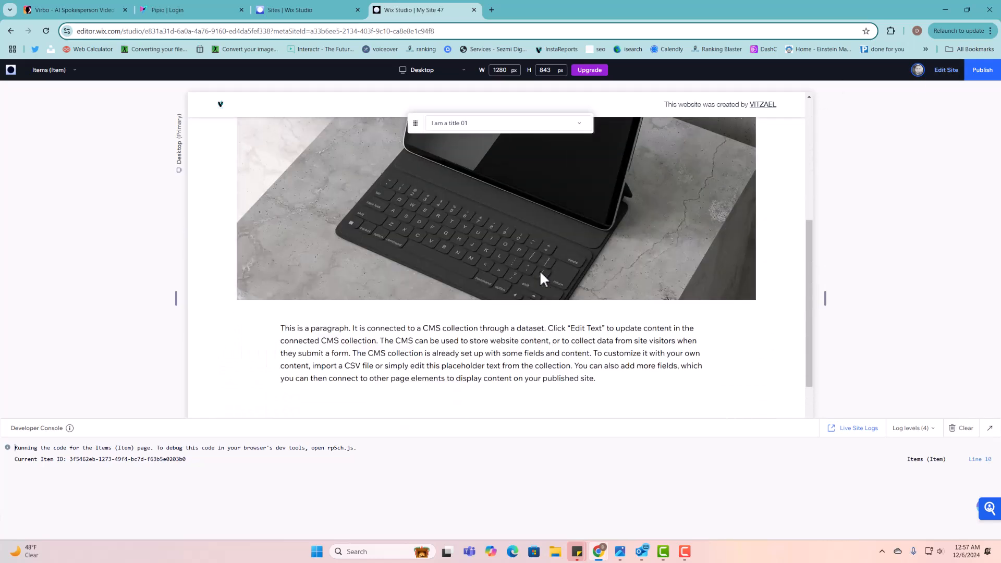
{"action": "scroll", "coordinate": [586, 297], "scroll_direction": "down", "scroll_amount": 3}
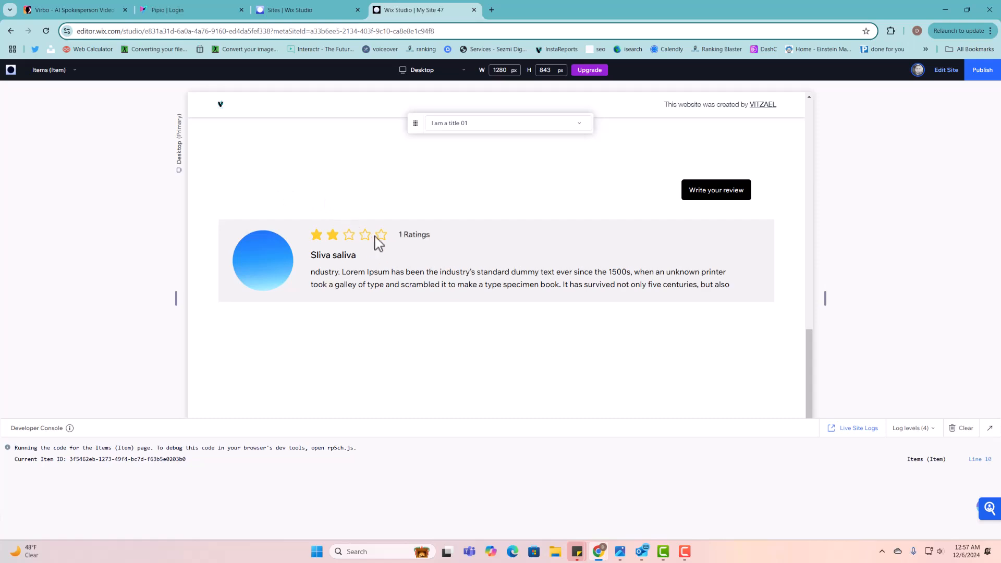
{"action": "scroll", "coordinate": [376, 243], "scroll_direction": "up", "scroll_amount": 3}
{"action": "left_click", "coordinate": [946, 70]}
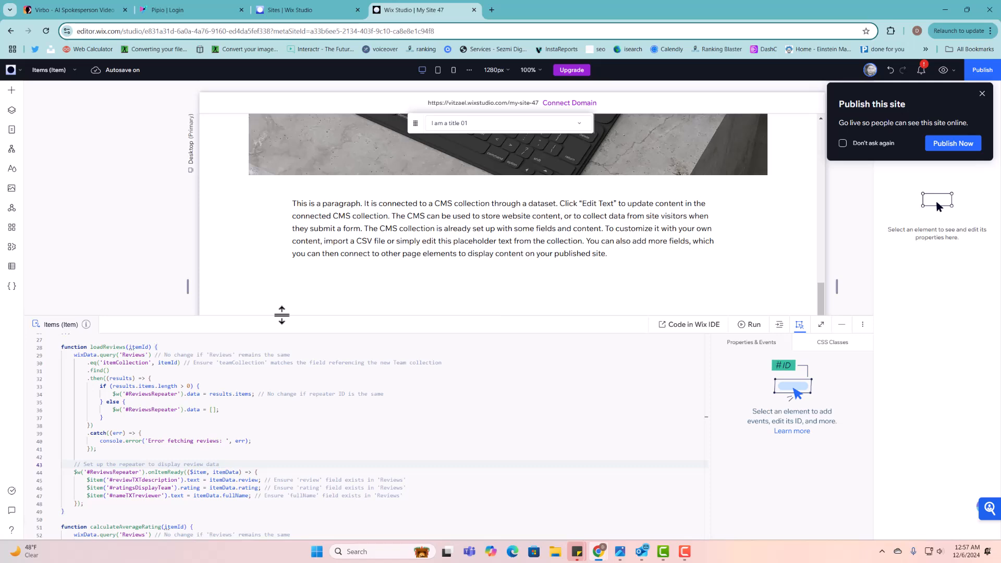
- Open the review LB lightbox from the Lightboxes list in the Pages panel
{"action": "left_click_drag", "start_coordinate": [281, 314], "coordinate": [286, 401]}
{"action": "scroll", "coordinate": [478, 272], "scroll_direction": "down", "scroll_amount": 3}
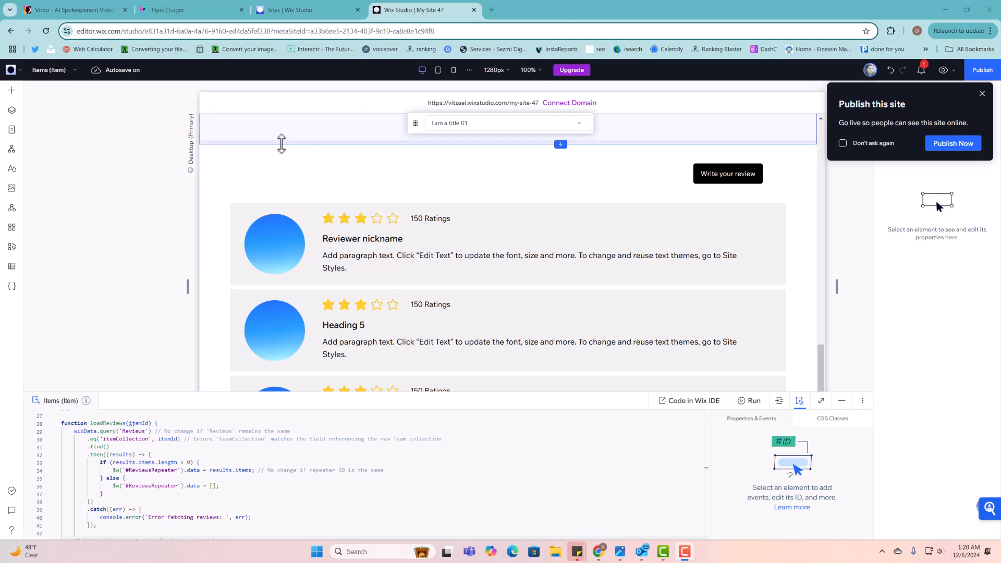
{"action": "left_click", "coordinate": [11, 130]}
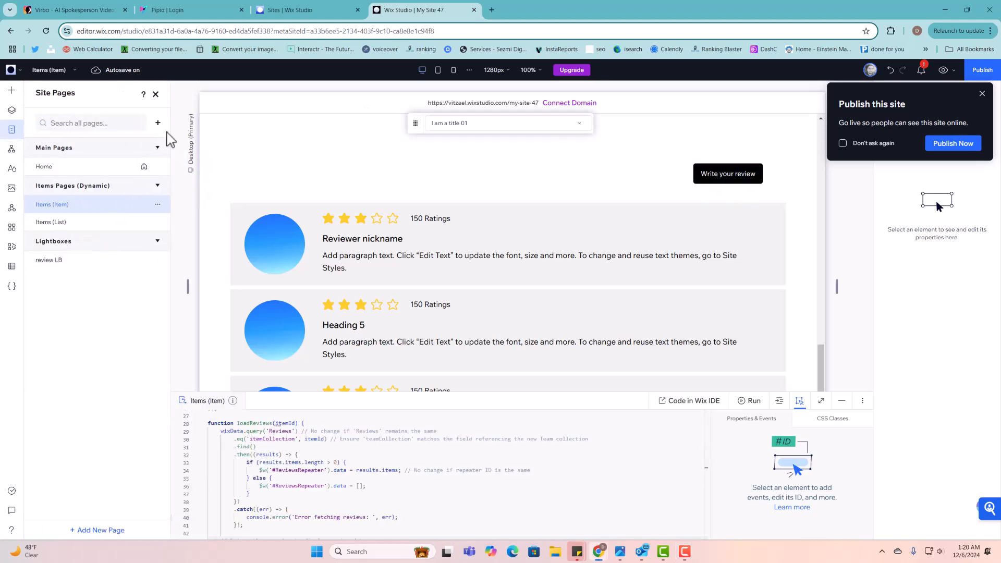
{"action": "left_click", "coordinate": [78, 266]}
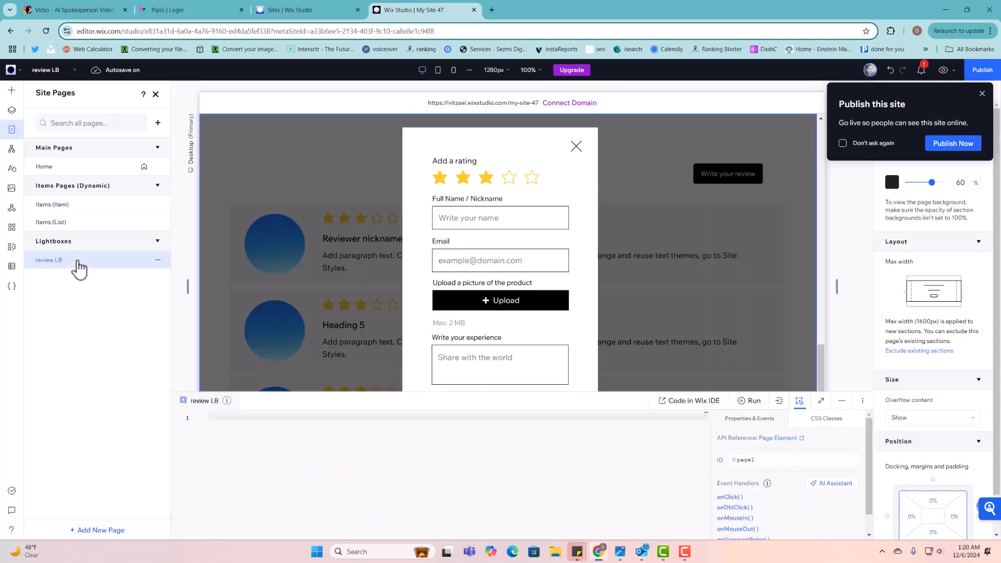
{"action": "left_click", "coordinate": [155, 95]}
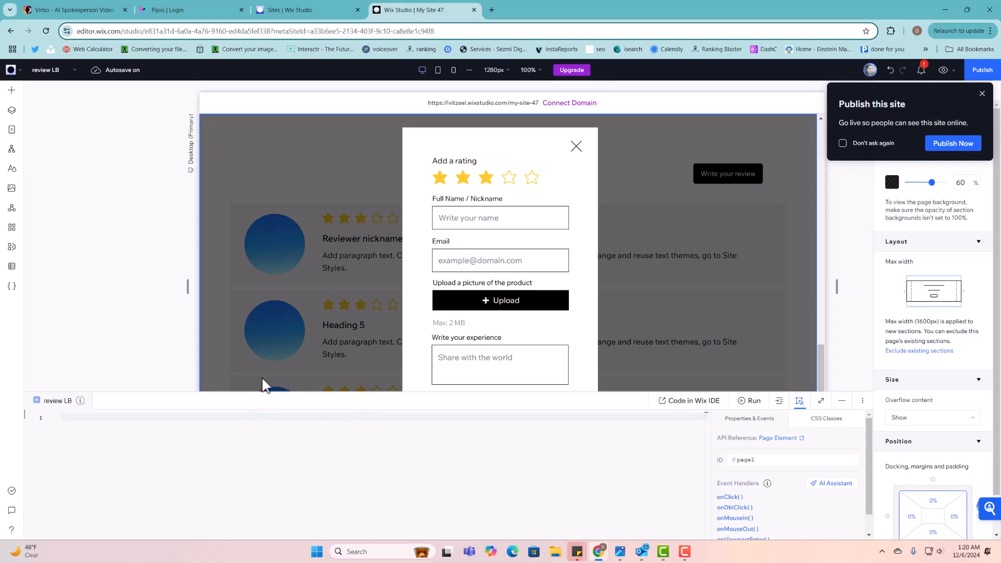
- Paste the review-submission code into the lightbox's page code
{"action": "left_click_drag", "start_coordinate": [263, 390], "coordinate": [264, 298]}
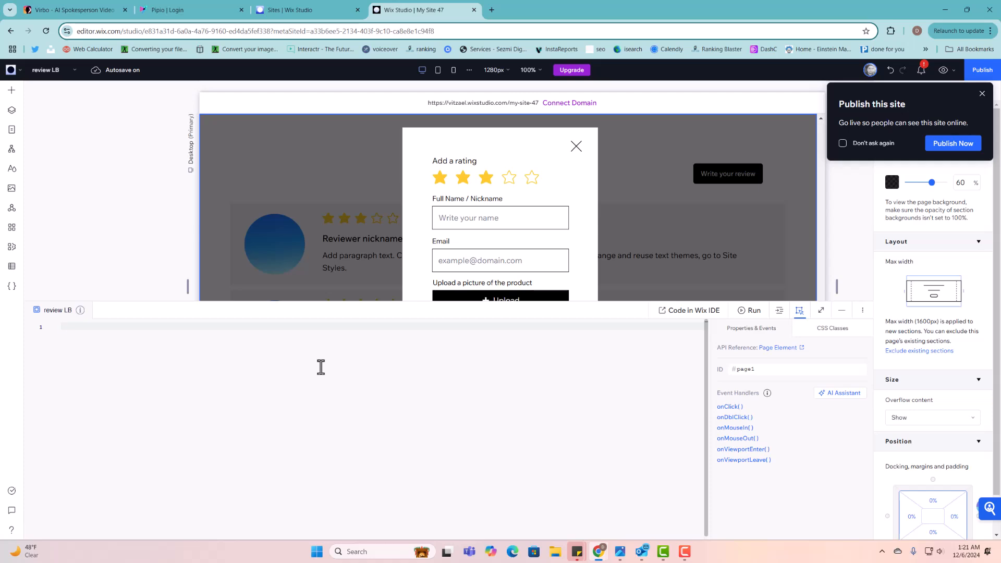
{"action": "key", "text": "ctrl+v"}
{"action": "scroll", "coordinate": [357, 389], "scroll_direction": "up", "scroll_amount": 10}
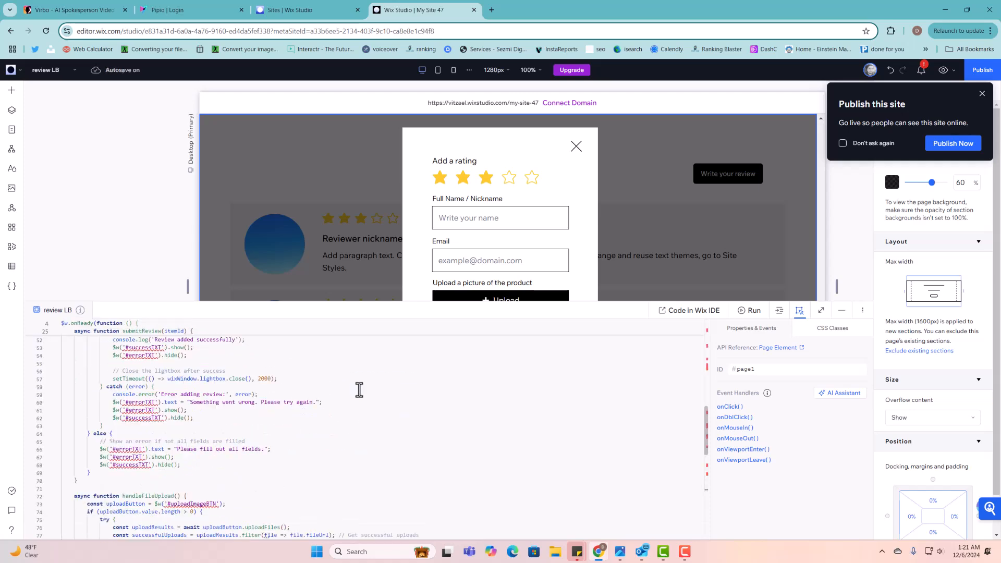
{"action": "scroll", "coordinate": [359, 390], "scroll_direction": "up", "scroll_amount": 5}
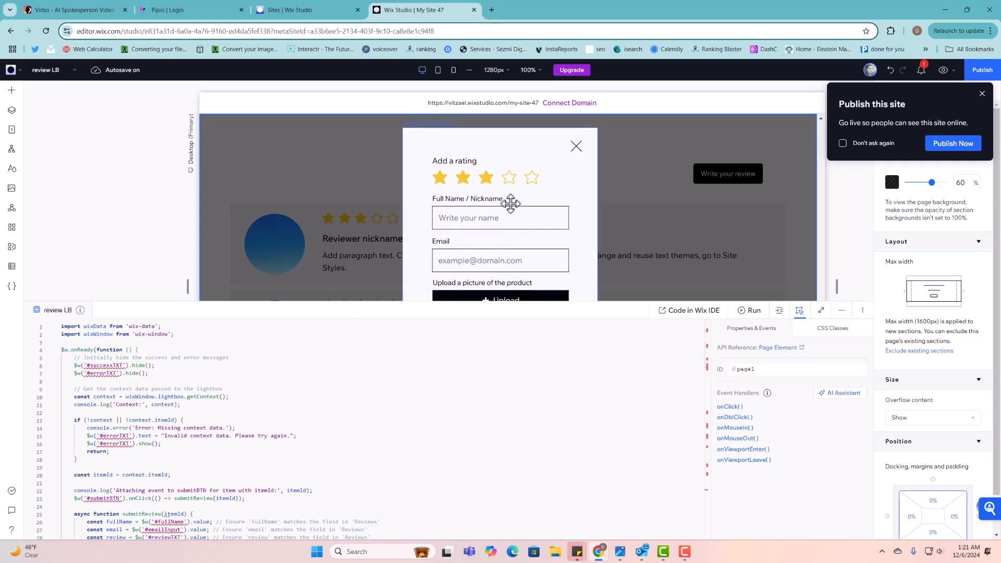
{"action": "left_click_drag", "start_coordinate": [609, 301], "coordinate": [593, 447]}
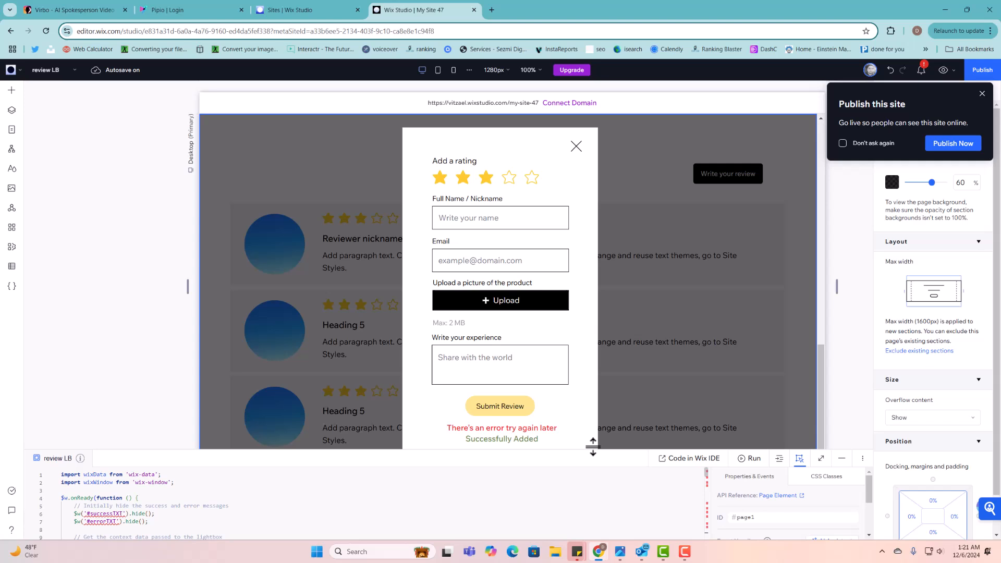
- Change the red error message's ID from text5 to errorTXT
{"action": "left_click", "coordinate": [499, 429]}
{"action": "left_click", "coordinate": [499, 429]}
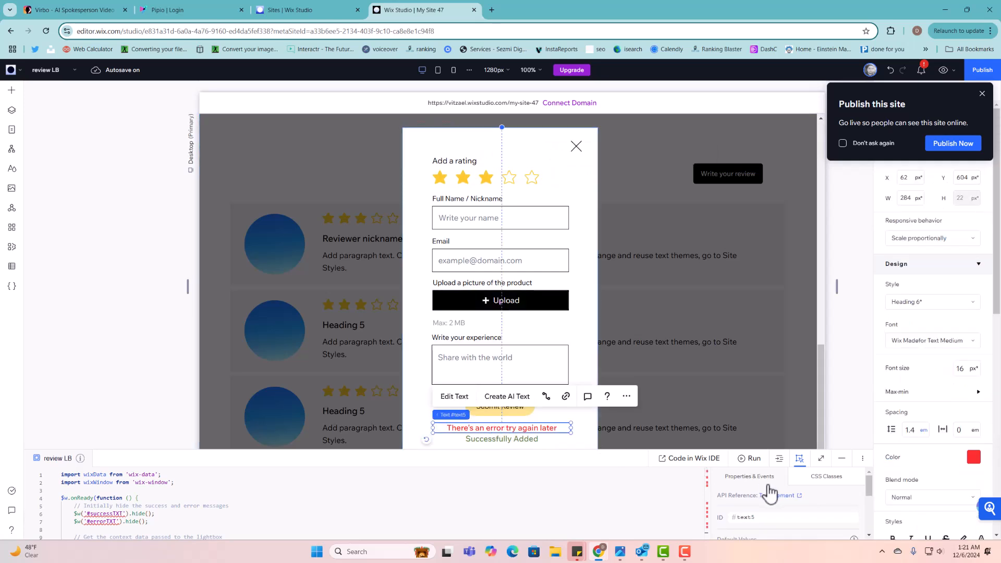
{"action": "left_click", "coordinate": [793, 518]}
{"action": "key", "text": "Return"}
- Change the Successfully Added message's ID from text4 to successTXT
{"action": "left_click", "coordinate": [547, 440]}
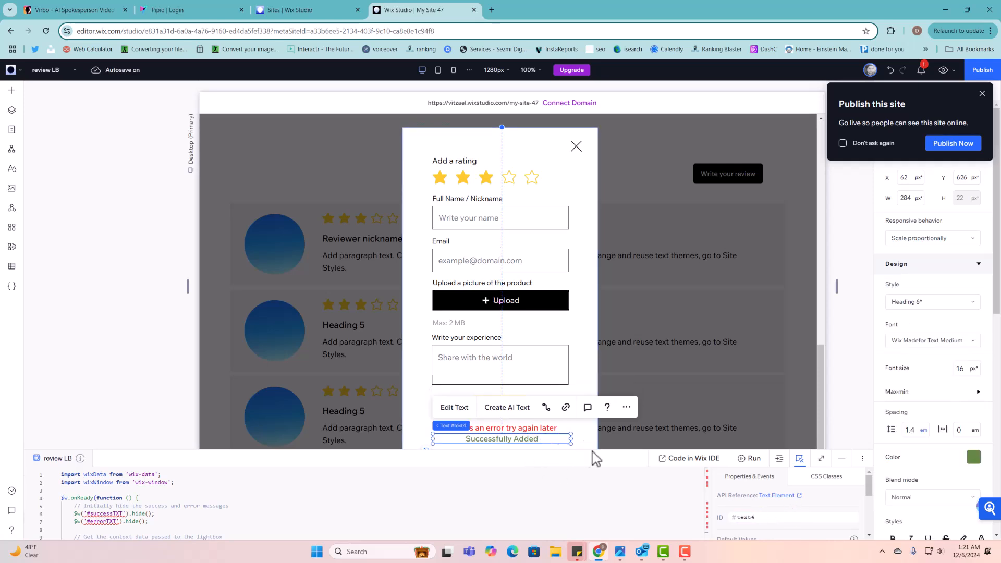
{"action": "left_click_drag", "start_coordinate": [592, 449], "coordinate": [581, 278]}
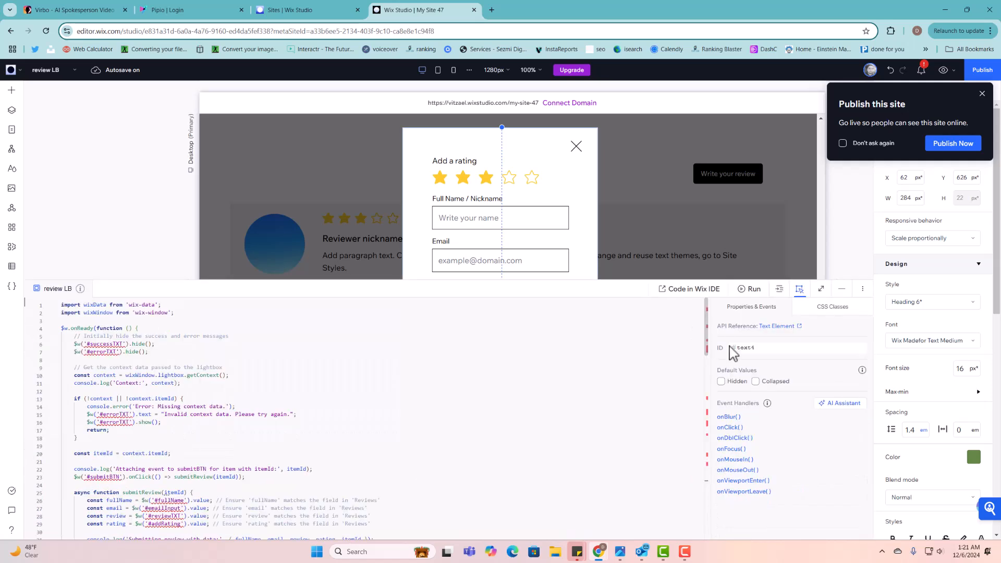
{"action": "double_click", "coordinate": [736, 349]}
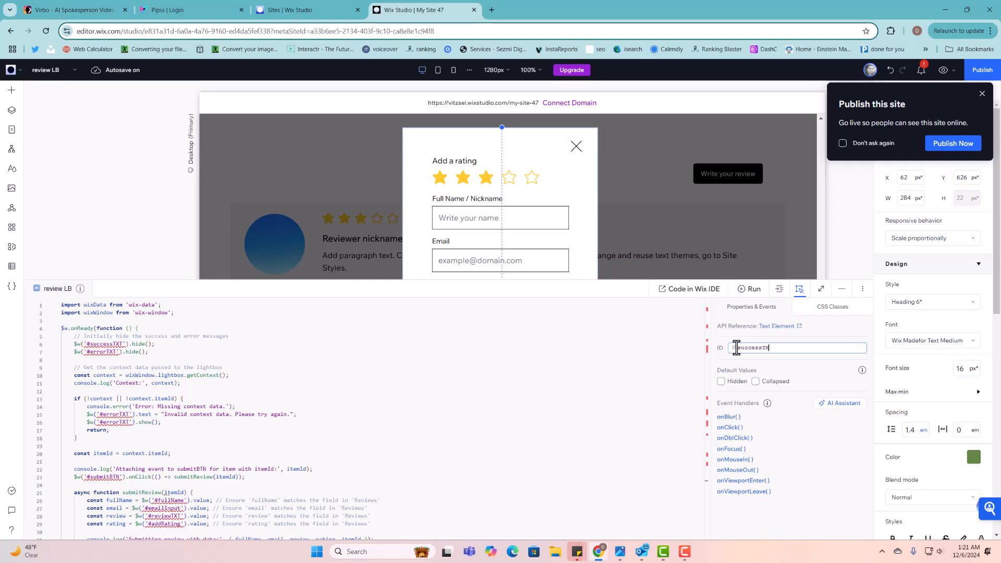
{"action": "left_click", "coordinate": [794, 359]}
{"action": "left_click", "coordinate": [380, 332]}
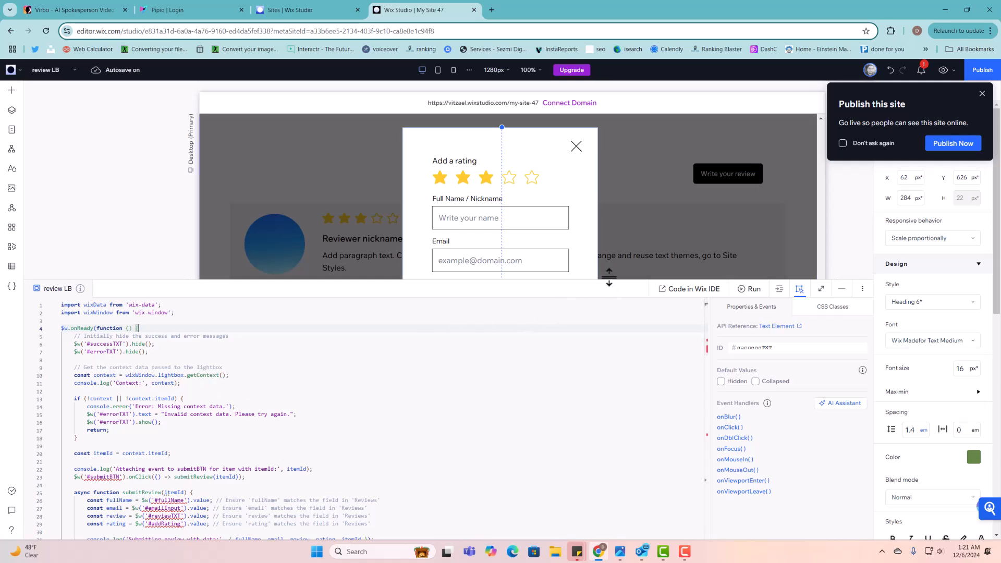
{"action": "left_click_drag", "start_coordinate": [609, 279], "coordinate": [596, 491]}
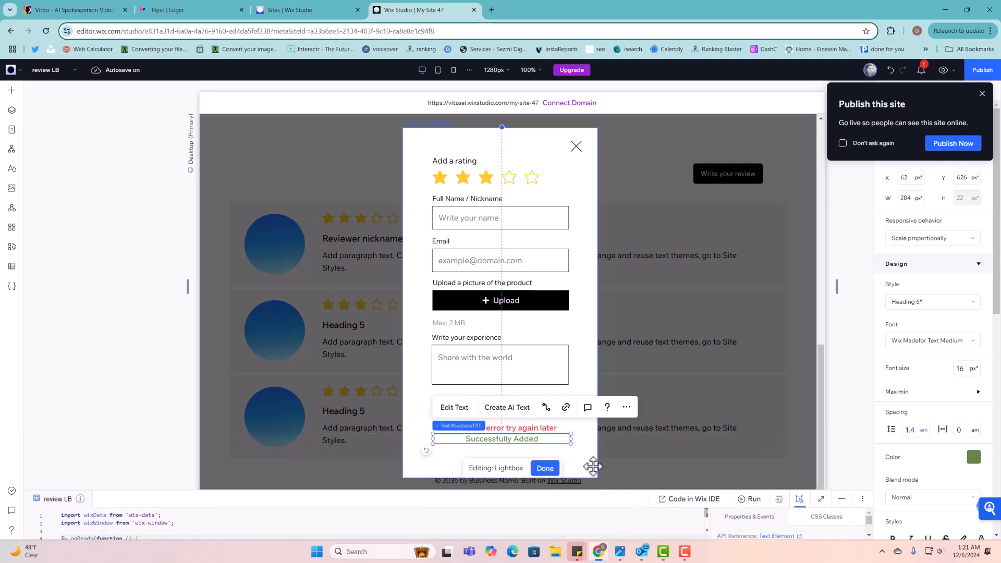
- Rename the Submit Review button's ID from button2 to submitBTN
{"action": "left_click", "coordinate": [584, 443]}
{"action": "left_click", "coordinate": [517, 407]}
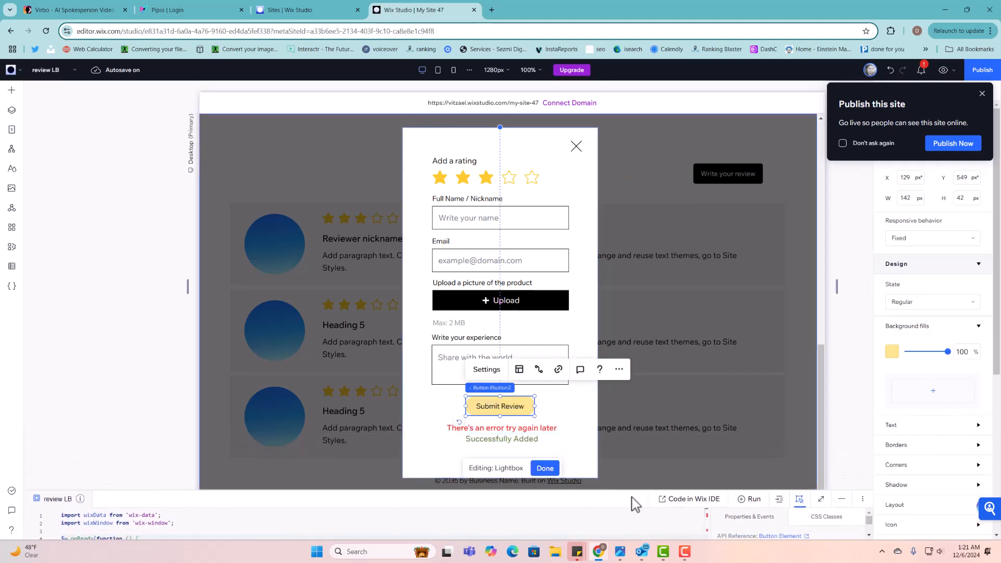
{"action": "left_click_drag", "start_coordinate": [631, 488], "coordinate": [637, 290]}
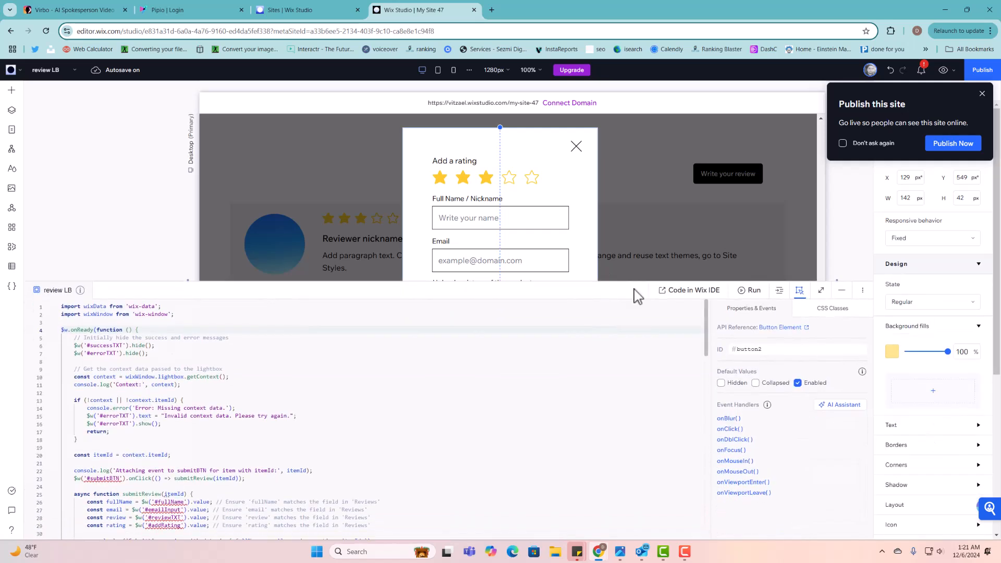
{"action": "double_click", "coordinate": [756, 349]}
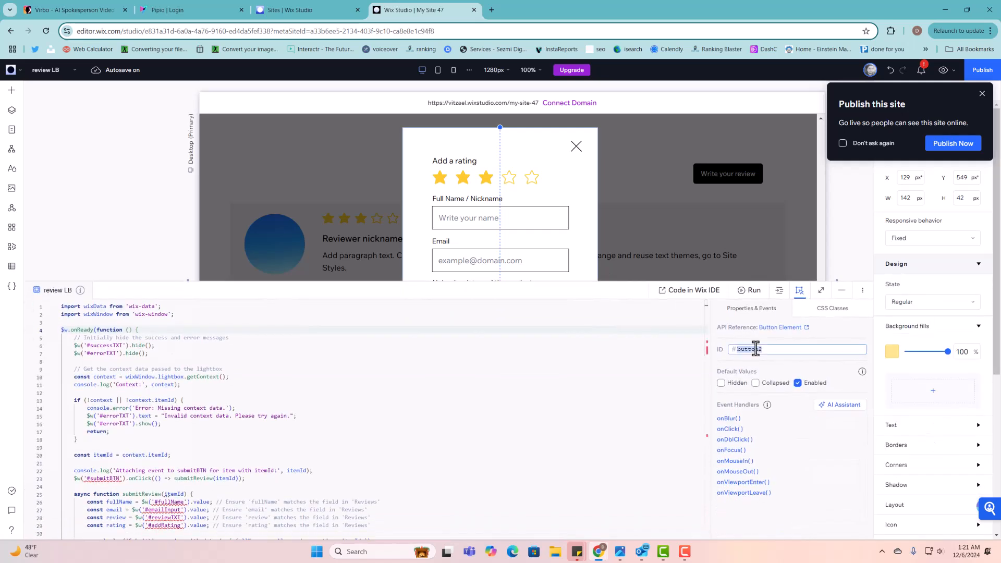
{"action": "scroll", "coordinate": [241, 501], "scroll_direction": "down", "scroll_amount": 1}
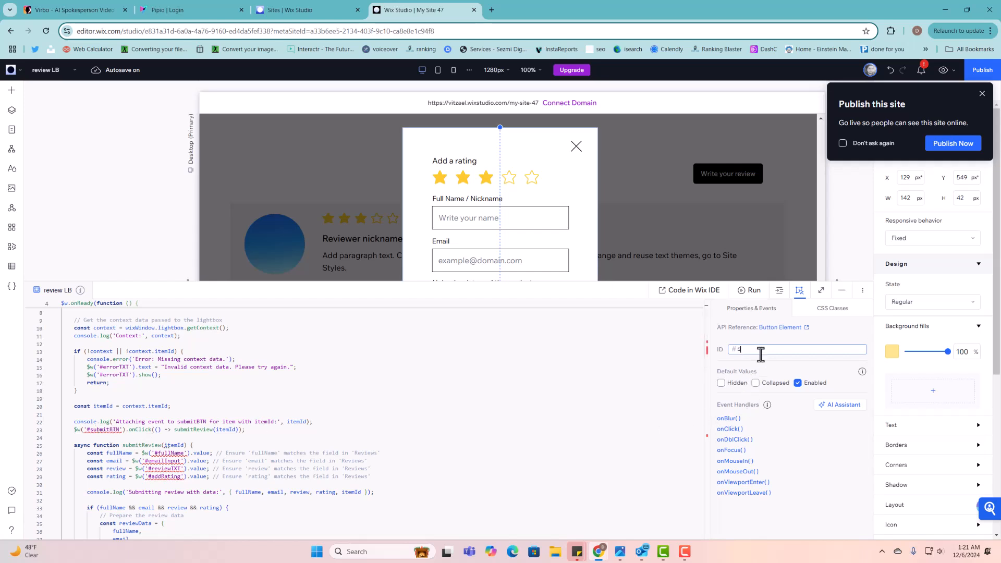
{"action": "type", "text": "s"}
{"action": "key", "text": "BackSpace"}
{"action": "type", "text": "a"}
{"action": "left_click", "coordinate": [763, 372]}
{"action": "left_click", "coordinate": [210, 421]}
{"action": "scroll", "coordinate": [209, 420], "scroll_direction": "up", "scroll_amount": 1}
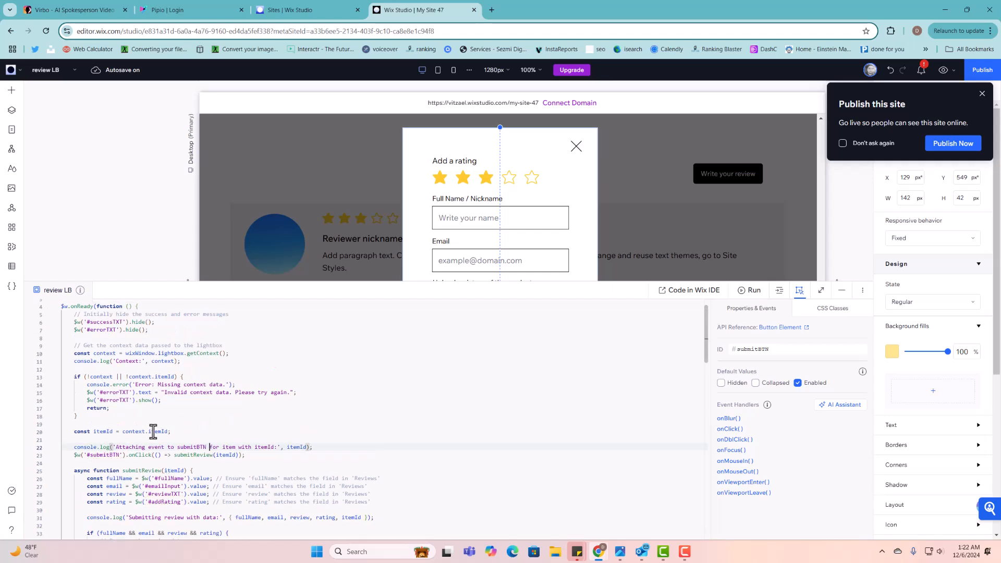
- Give the Full Name and Email inputs the IDs fullName and emailInput
{"action": "left_click", "coordinate": [464, 206]}
{"action": "left_click", "coordinate": [796, 350]}
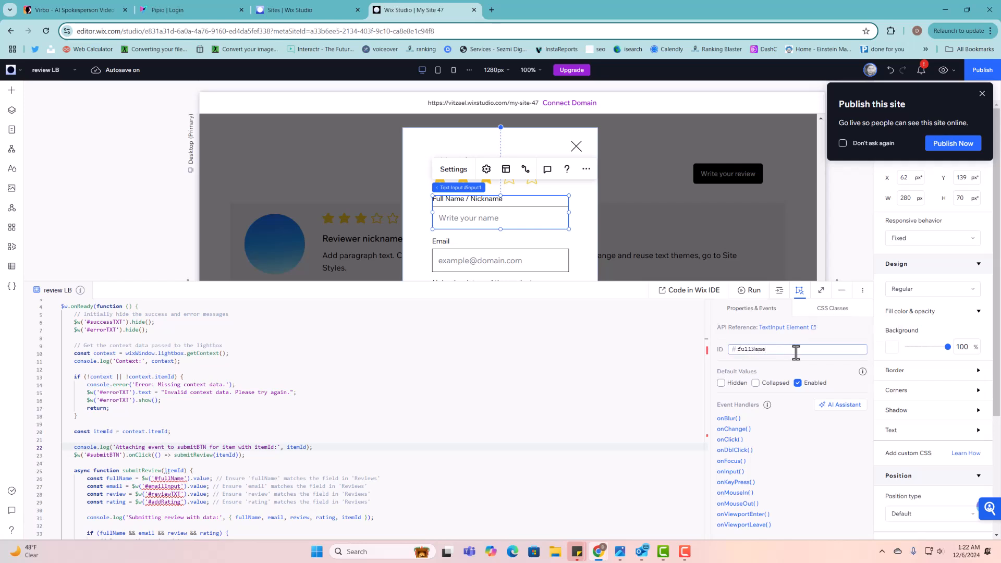
{"action": "type", "text": "fullName"}
{"action": "left_click", "coordinate": [779, 365]}
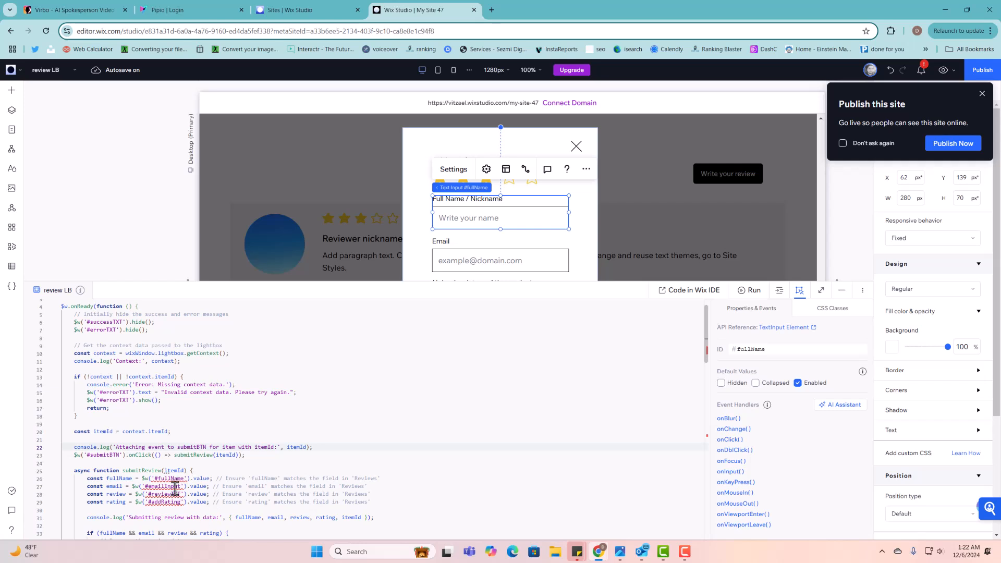
{"action": "scroll", "coordinate": [214, 486], "scroll_direction": "down", "scroll_amount": 1}
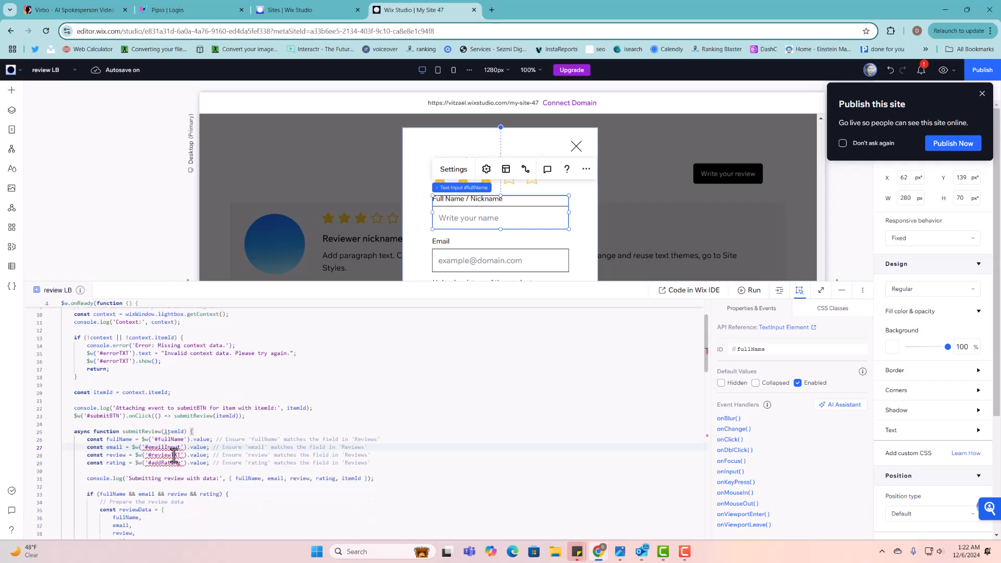
{"action": "left_click", "coordinate": [486, 254]}
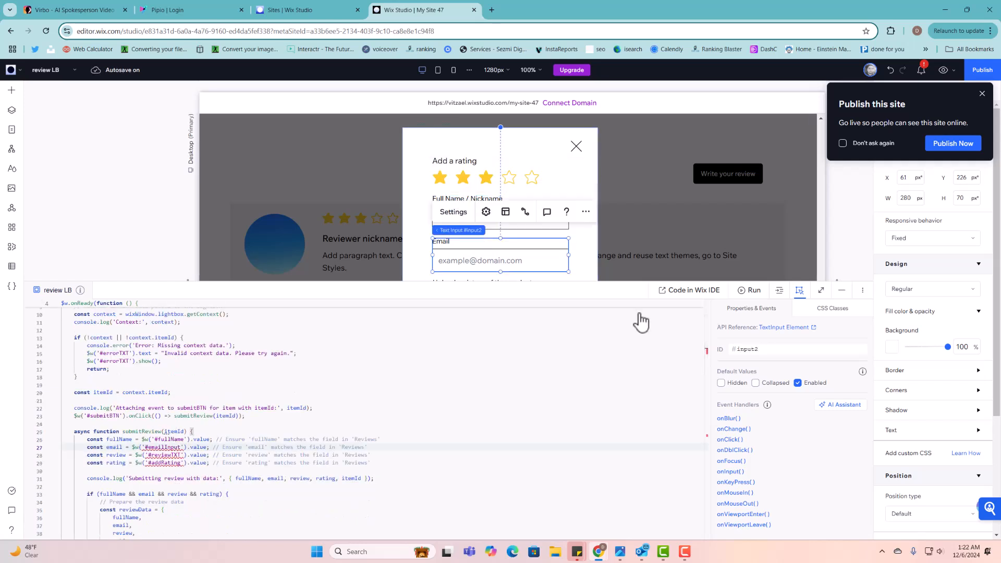
{"action": "left_click", "coordinate": [790, 353]}
{"action": "key", "text": "Return"}
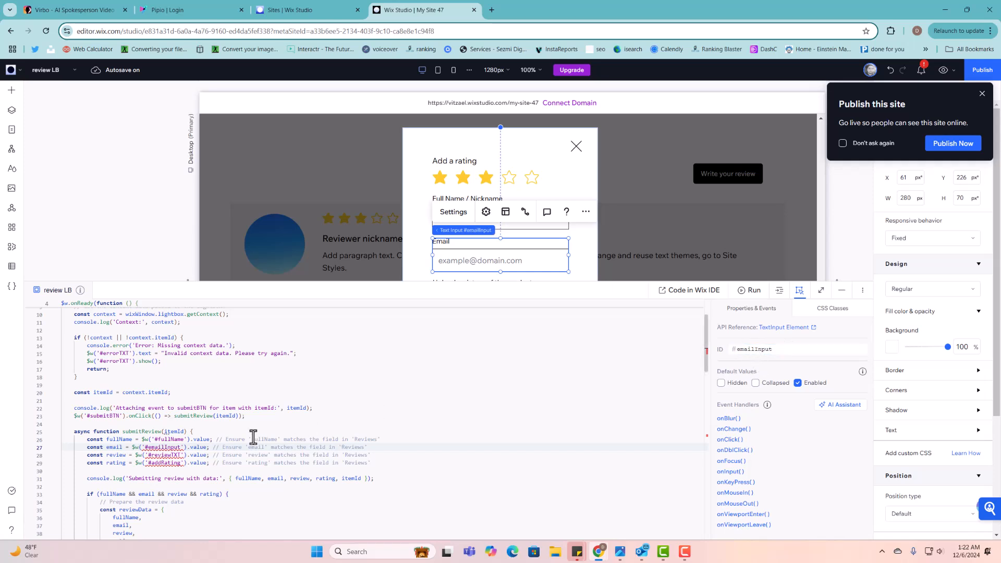
{"action": "scroll", "coordinate": [251, 438], "scroll_direction": "up", "scroll_amount": 1}
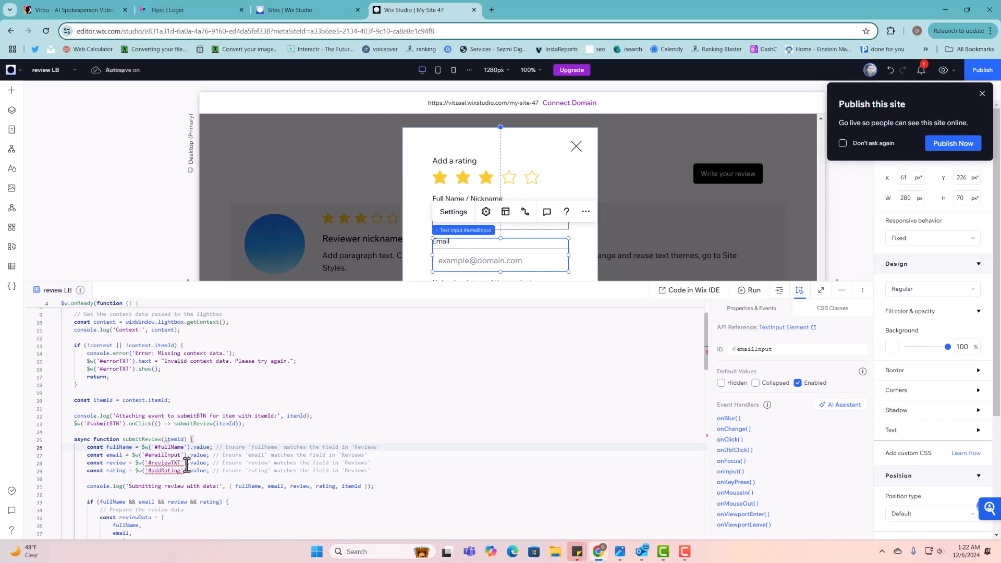
- Change the Write your experience text box's ID from textBox1 to reviewTXT
{"action": "left_click_drag", "start_coordinate": [580, 280], "coordinate": [583, 390]}
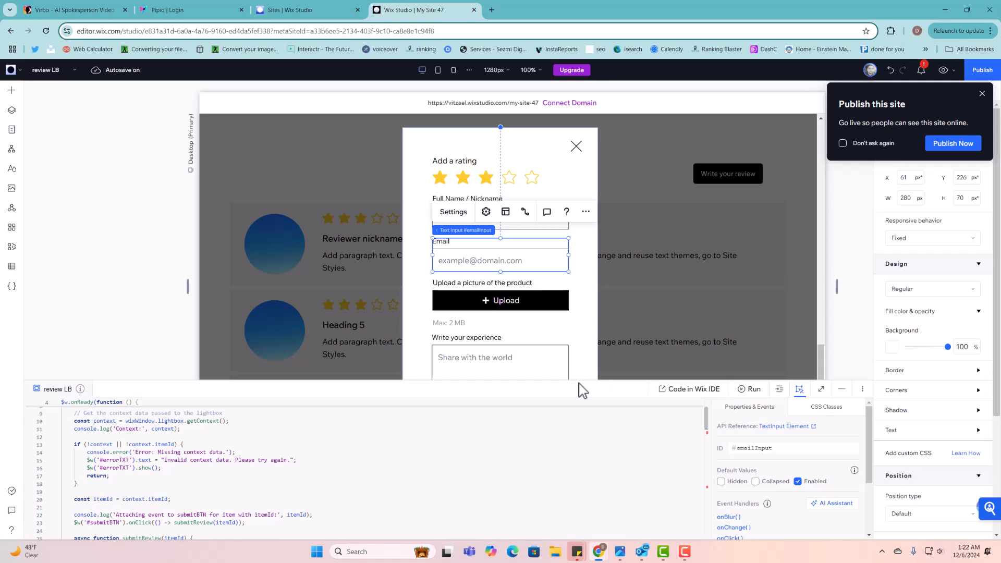
{"action": "left_click", "coordinate": [546, 360]}
{"action": "double_click", "coordinate": [751, 450]}
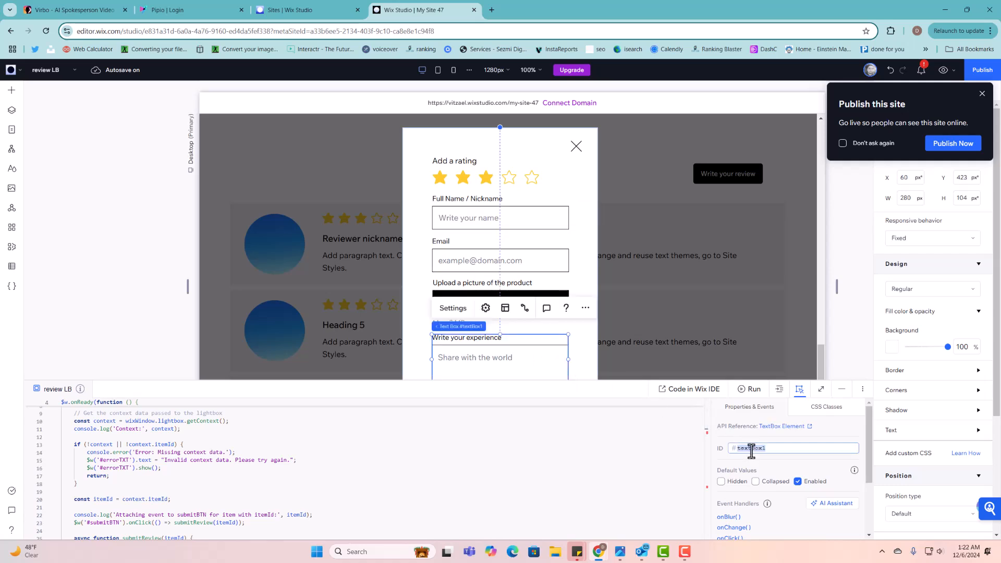
{"action": "left_click_drag", "start_coordinate": [592, 379], "coordinate": [586, 262]}
{"action": "left_click", "coordinate": [786, 329]}
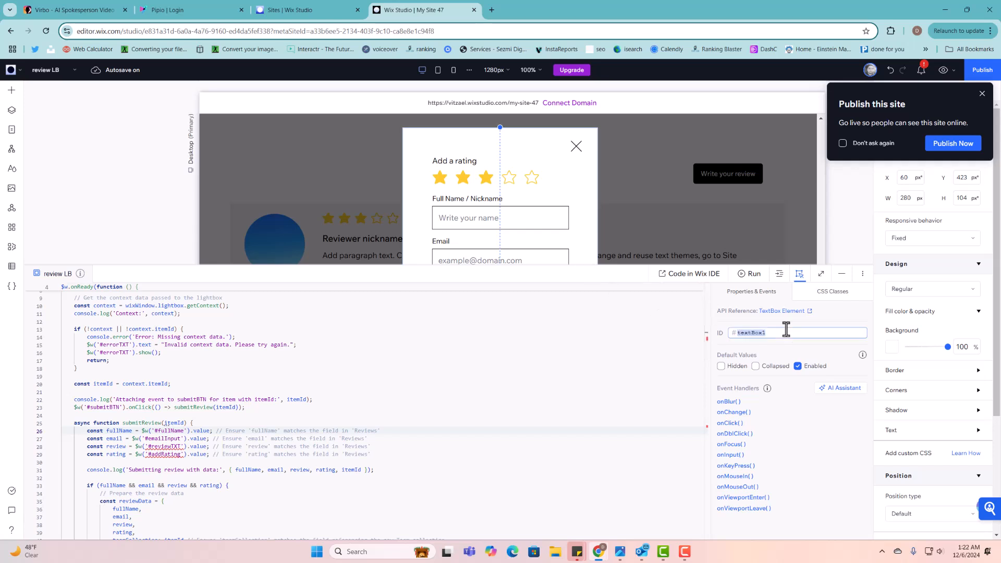
{"action": "type", "text": "reviewTXT"}
{"action": "left_click", "coordinate": [788, 351]}
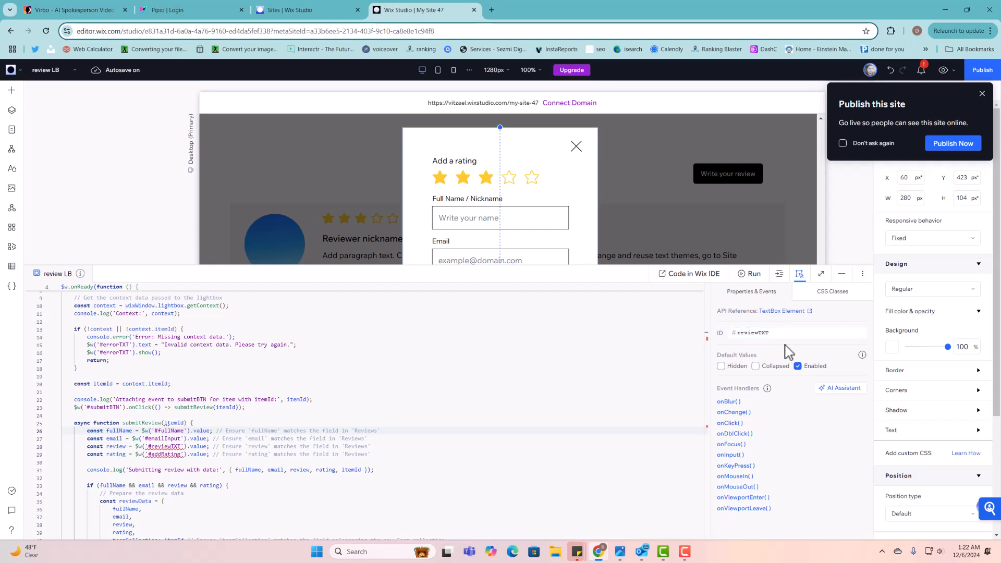
{"action": "left_click", "coordinate": [198, 447]}
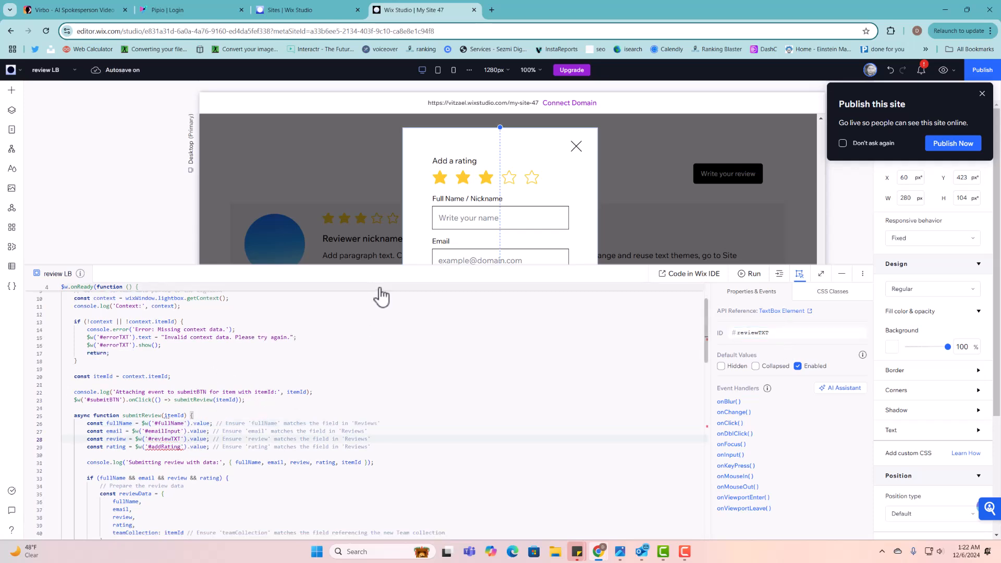
- Change the rating stars element's ID to addRating
{"action": "left_click", "coordinate": [470, 180]}
{"action": "double_click", "coordinate": [784, 333]}
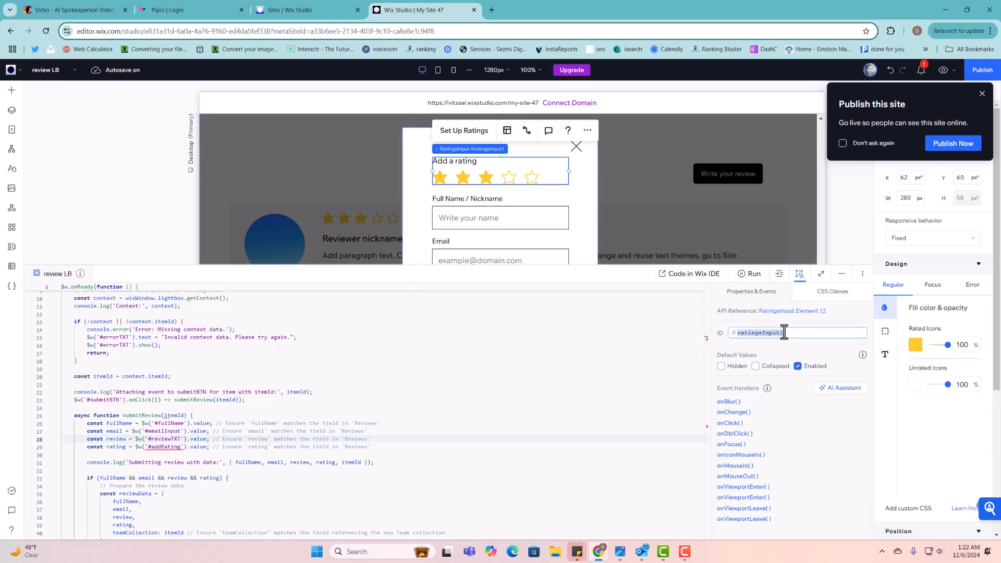
{"action": "type", "text": "add"}
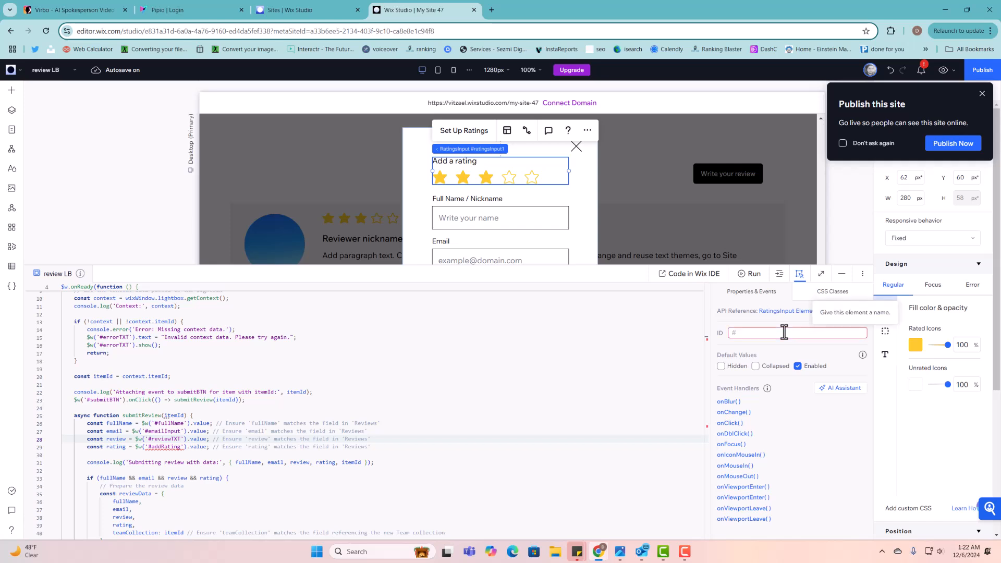
{"action": "type", "text": "ddRating"}
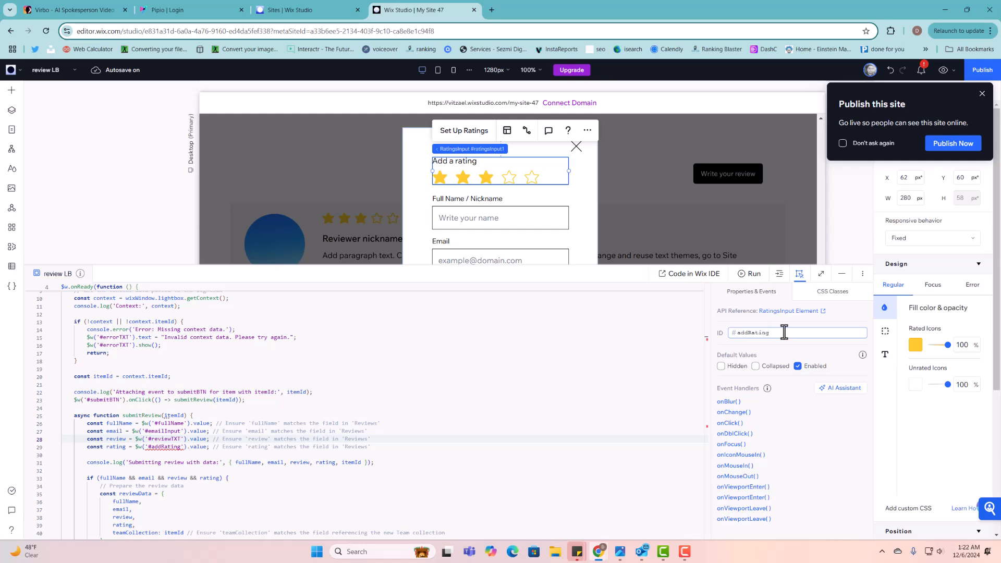
{"action": "key", "text": "Return"}
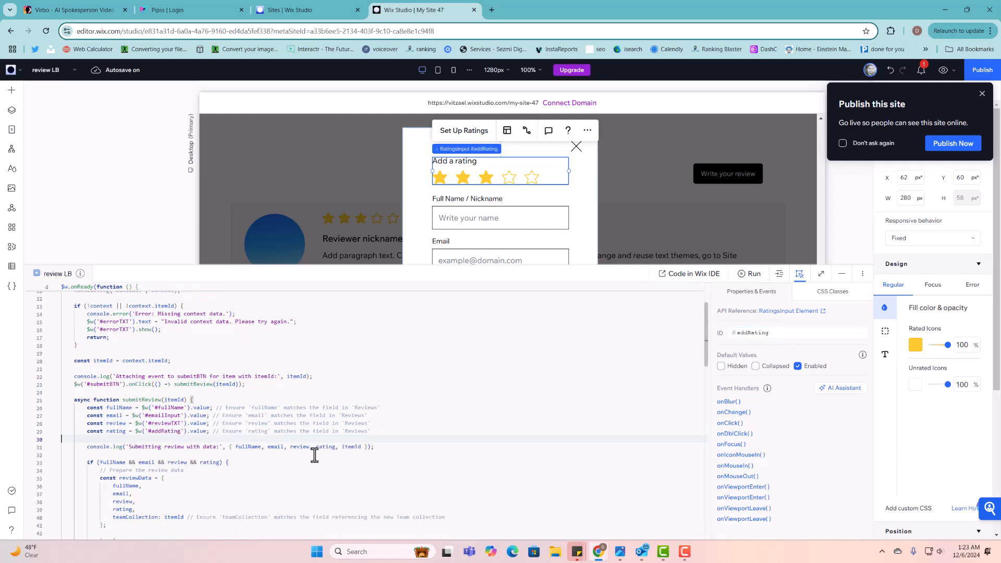
- Change the picture Upload button's ID to uploadImageBTN
{"action": "scroll", "coordinate": [311, 412], "scroll_direction": "down", "scroll_amount": 6}
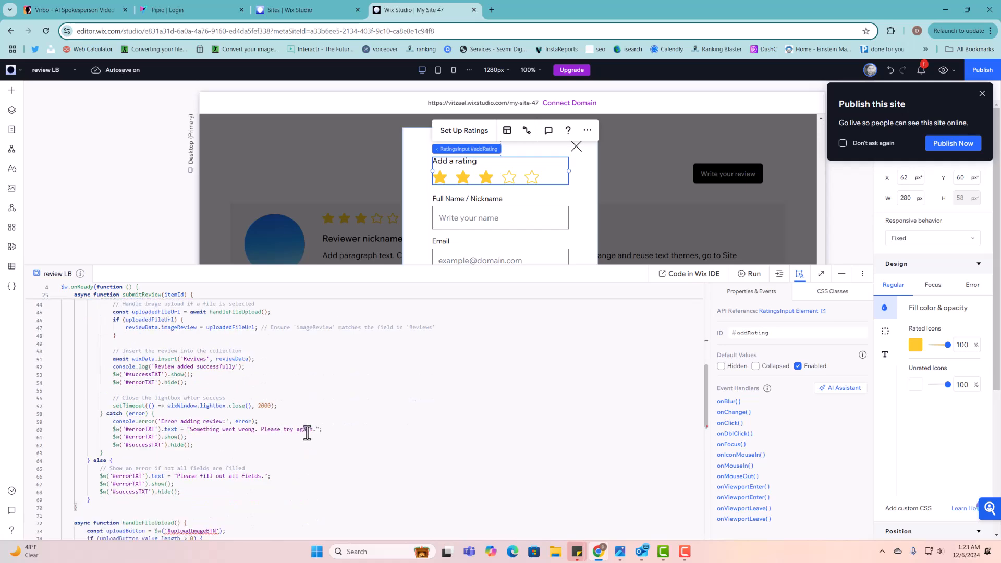
{"action": "scroll", "coordinate": [302, 446], "scroll_direction": "down", "scroll_amount": 1}
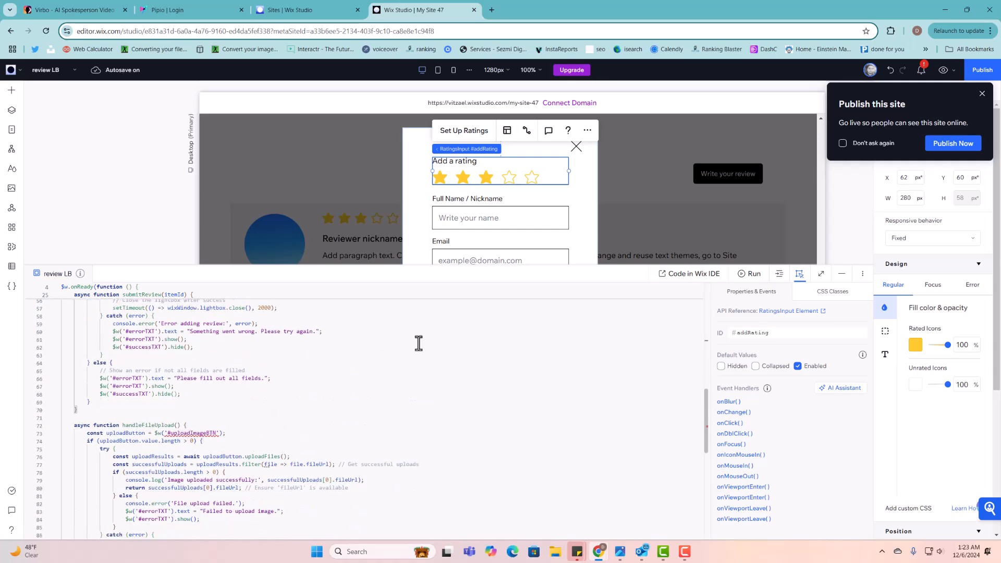
{"action": "left_click_drag", "start_coordinate": [588, 263], "coordinate": [588, 384]}
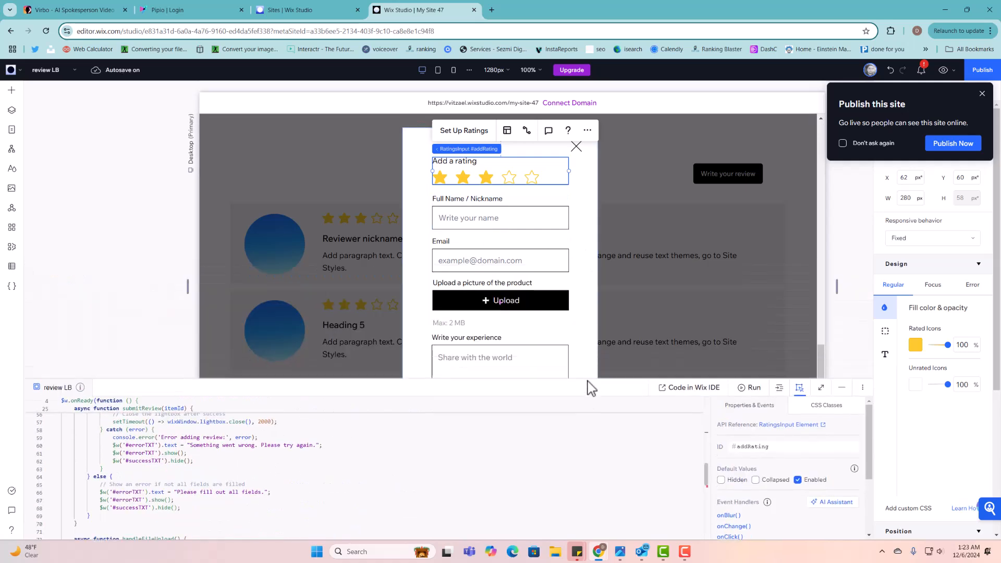
{"action": "left_click", "coordinate": [543, 325]}
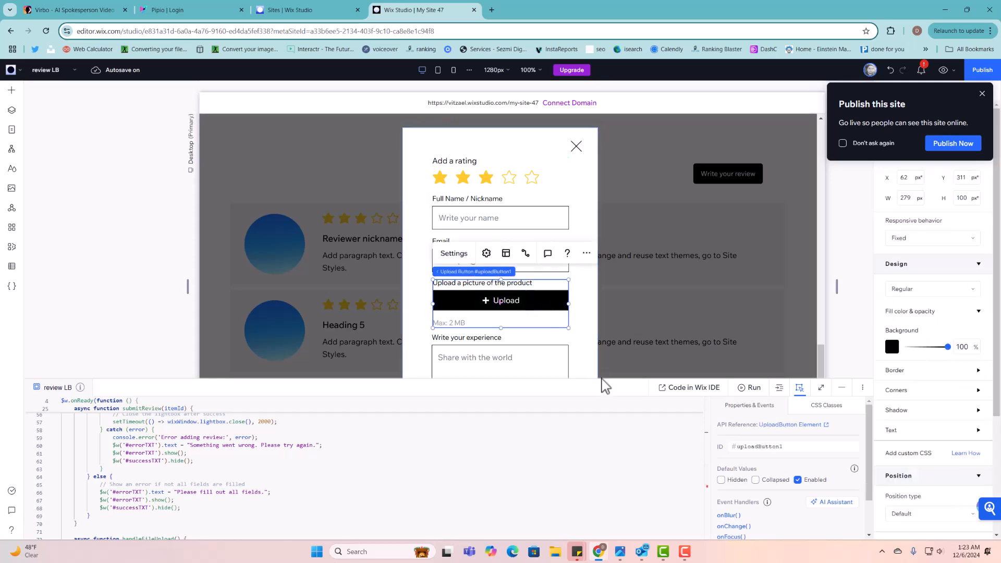
{"action": "left_click_drag", "start_coordinate": [600, 380], "coordinate": [599, 202]}
{"action": "double_click", "coordinate": [780, 266]}
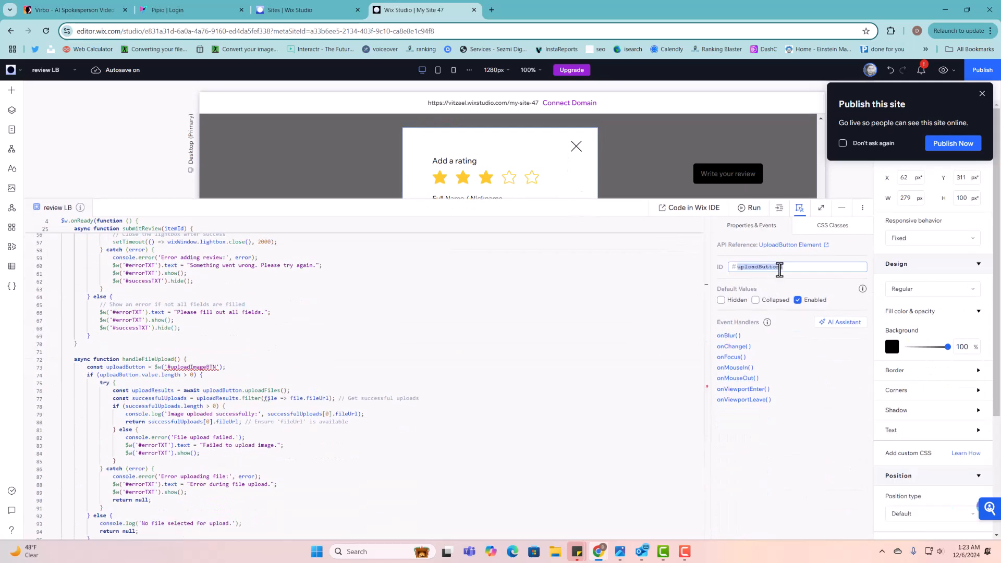
{"action": "type", "text": "u"}
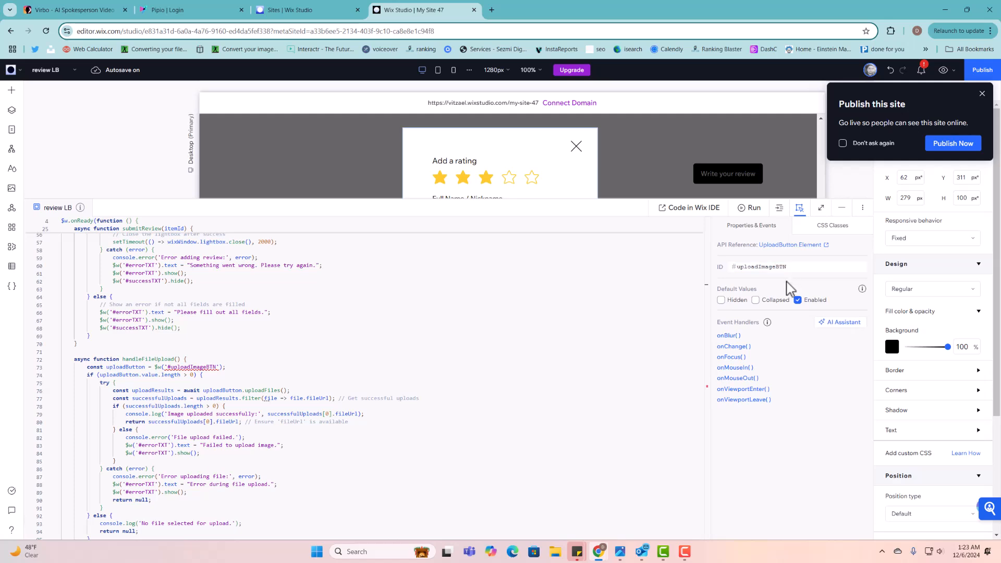
{"action": "left_click", "coordinate": [371, 398]}
{"action": "scroll", "coordinate": [371, 398], "scroll_direction": "down", "scroll_amount": 1}
{"action": "scroll", "coordinate": [178, 394], "scroll_direction": "up", "scroll_amount": 10}
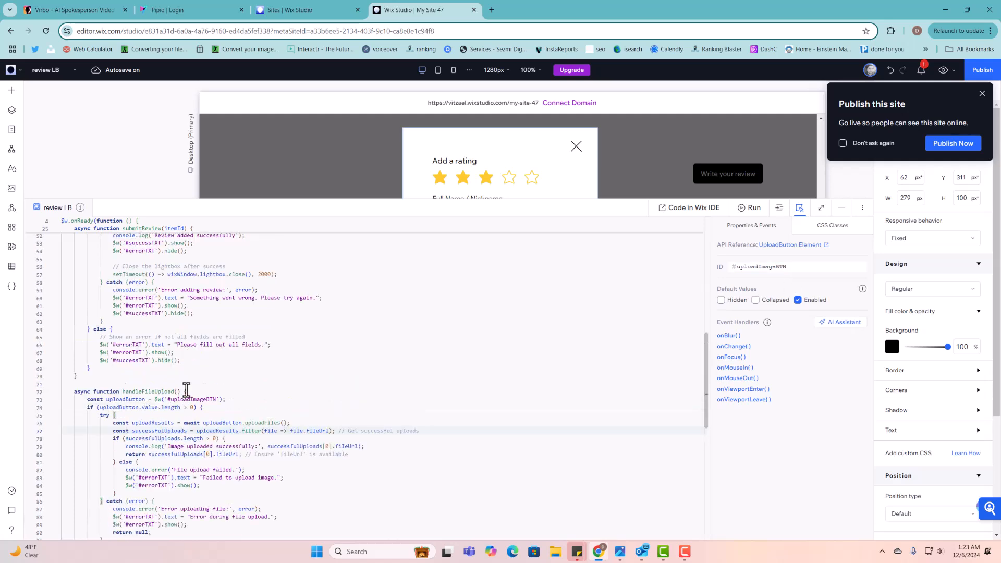
{"action": "scroll", "coordinate": [219, 366], "scroll_direction": "up", "scroll_amount": 3}
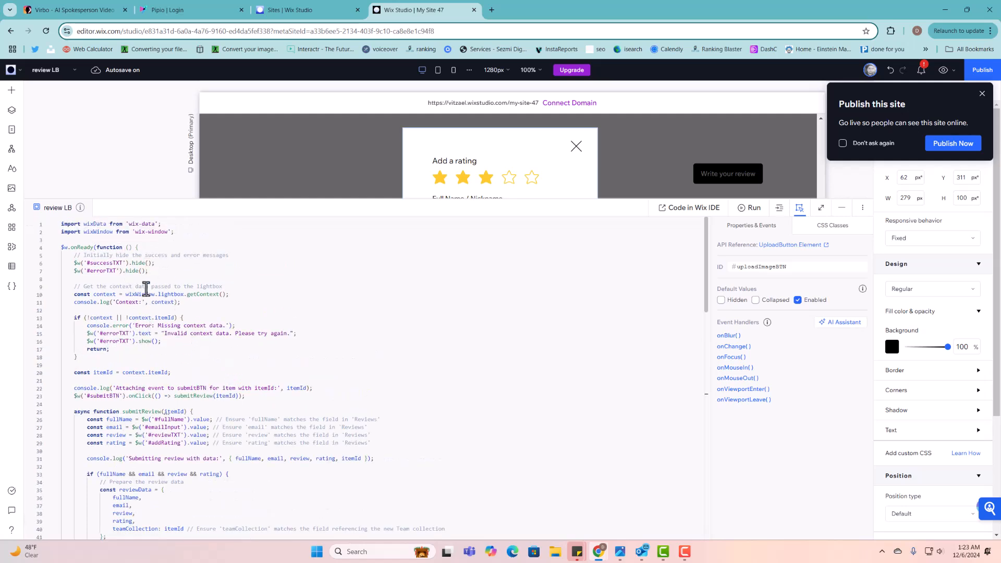
{"action": "scroll", "coordinate": [119, 264], "scroll_direction": "down", "scroll_amount": 1}
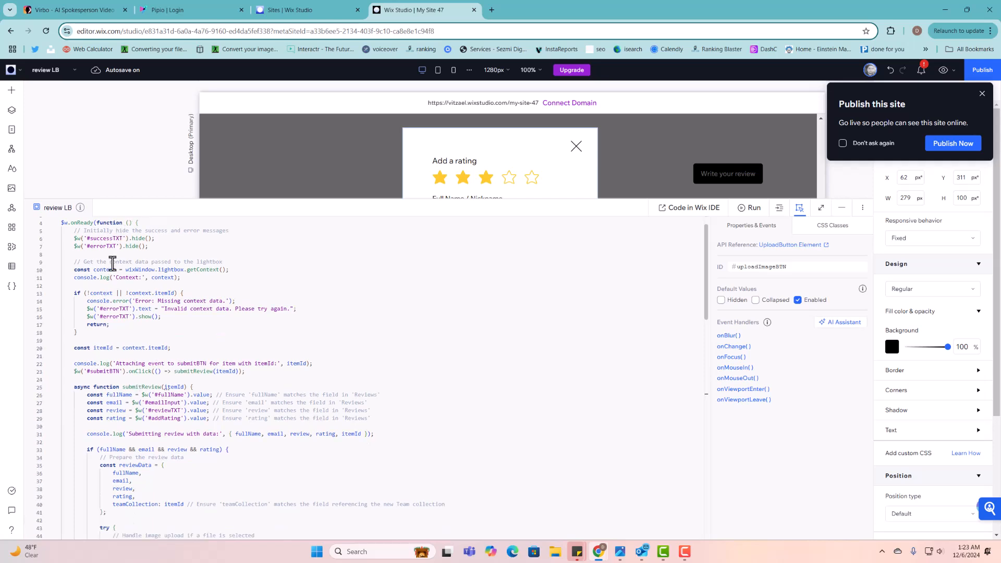
{"action": "scroll", "coordinate": [146, 264], "scroll_direction": "down", "scroll_amount": 1}
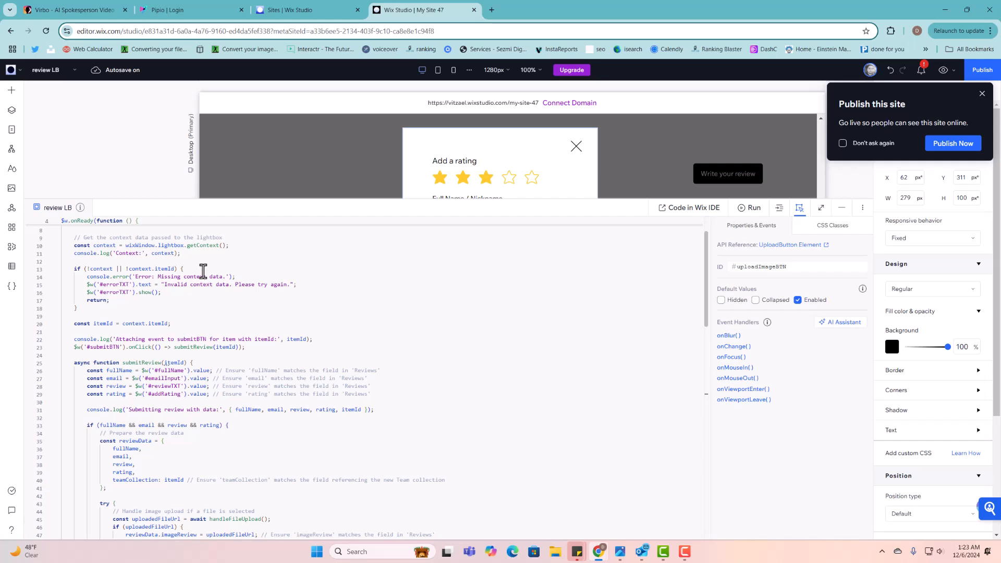
{"action": "scroll", "coordinate": [203, 271], "scroll_direction": "down", "scroll_amount": 1}
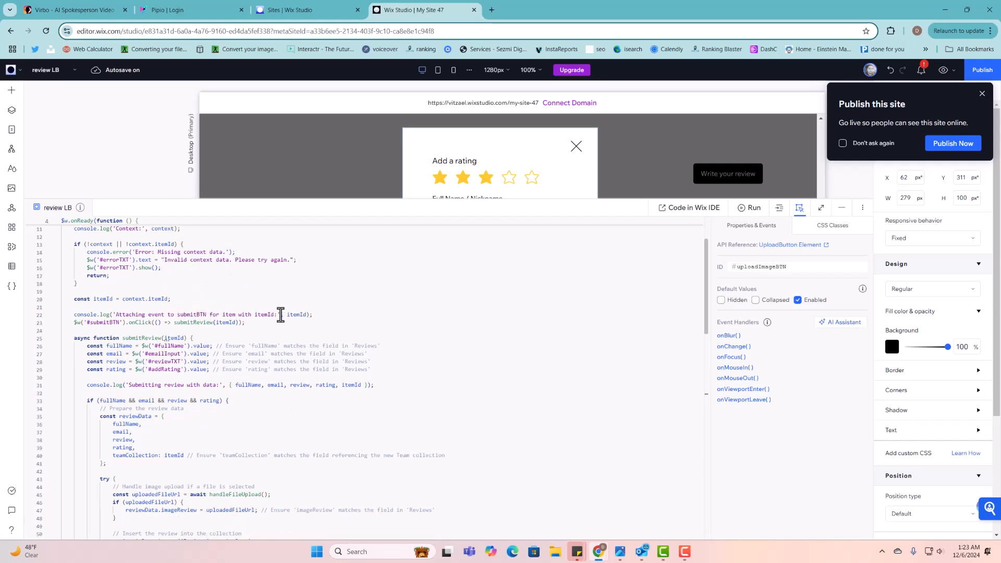
{"action": "left_click", "coordinate": [137, 324]}
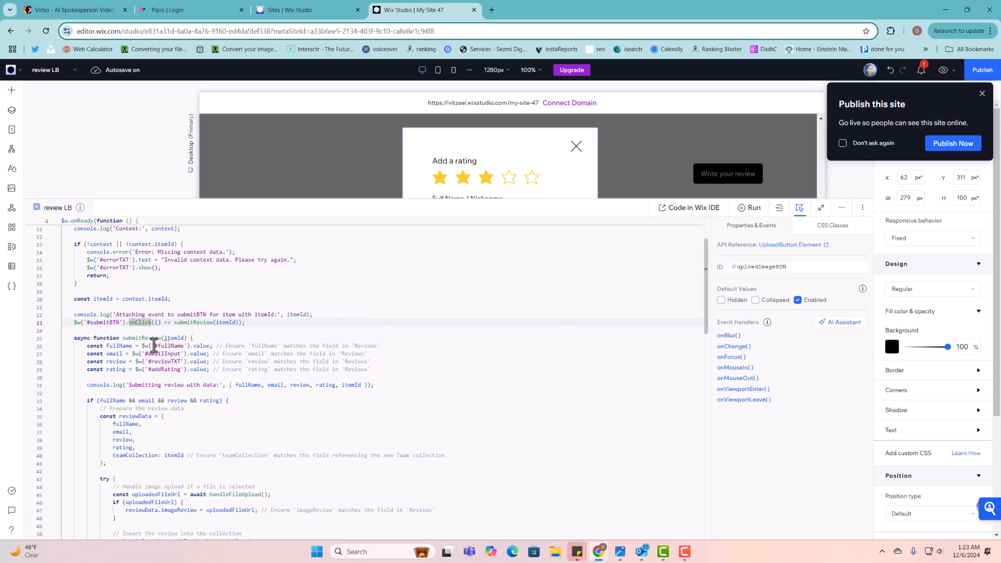
{"action": "double_click", "coordinate": [172, 346]}
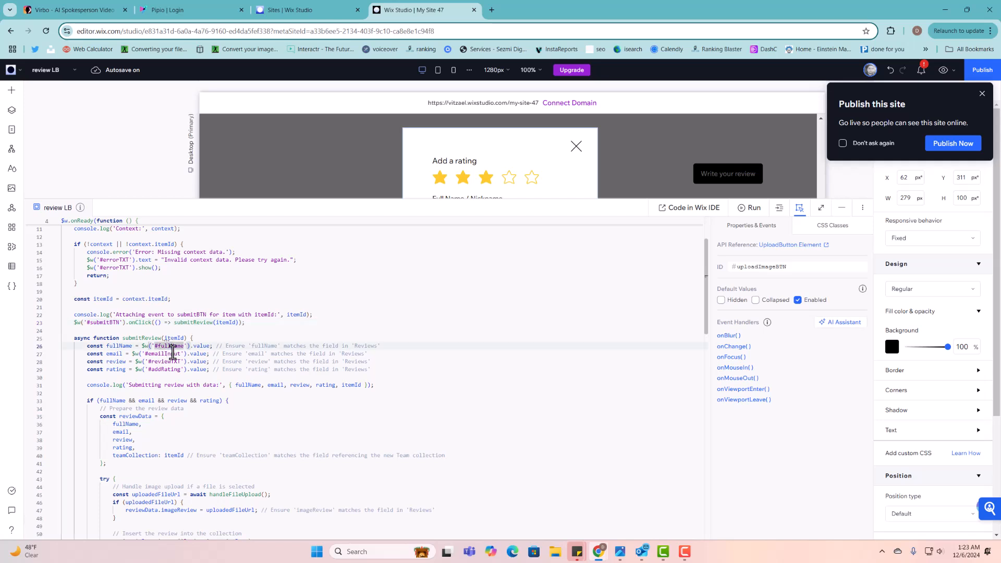
{"action": "double_click", "coordinate": [173, 355]}
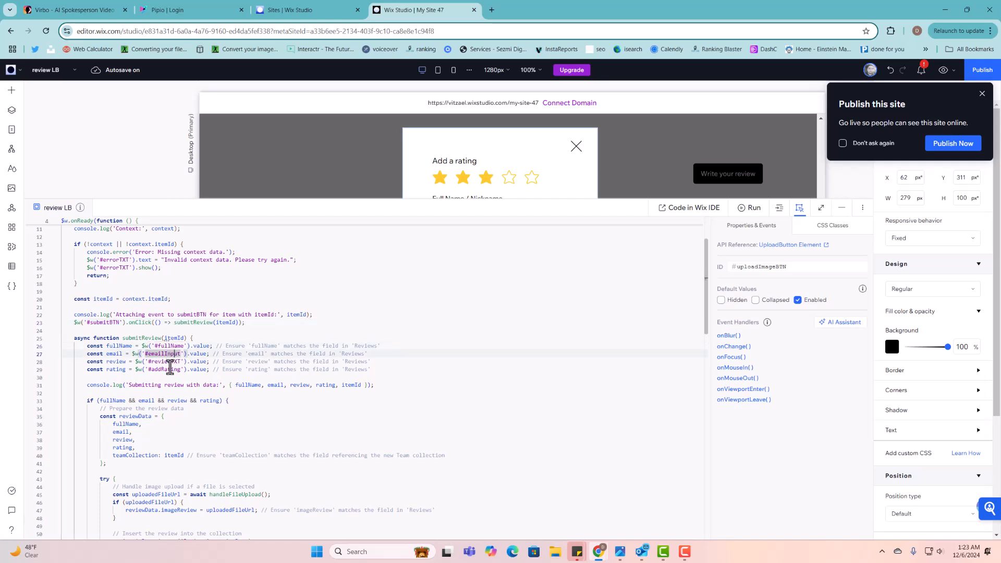
{"action": "scroll", "coordinate": [194, 392], "scroll_direction": "down", "scroll_amount": 2}
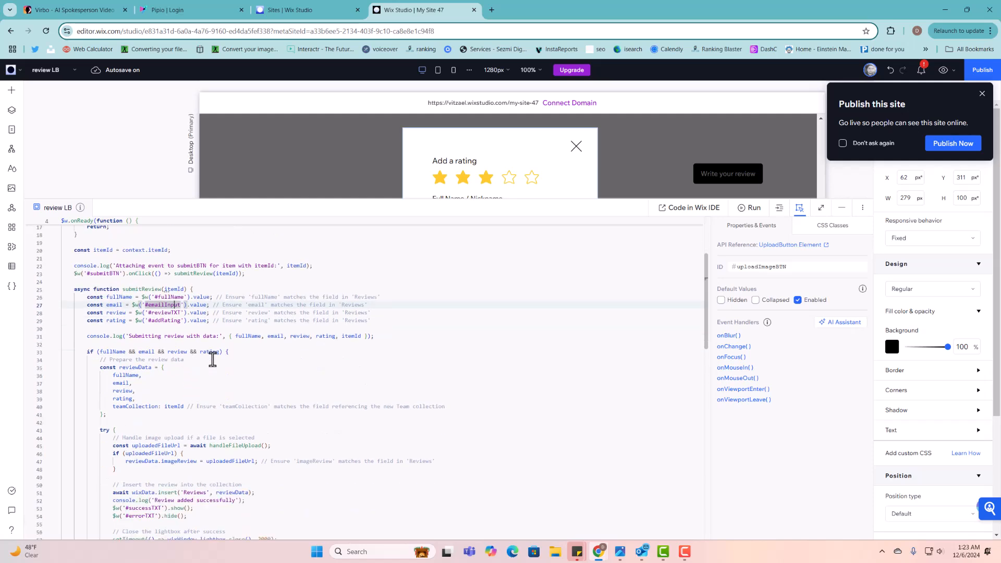
{"action": "scroll", "coordinate": [219, 362], "scroll_direction": "down", "scroll_amount": 3}
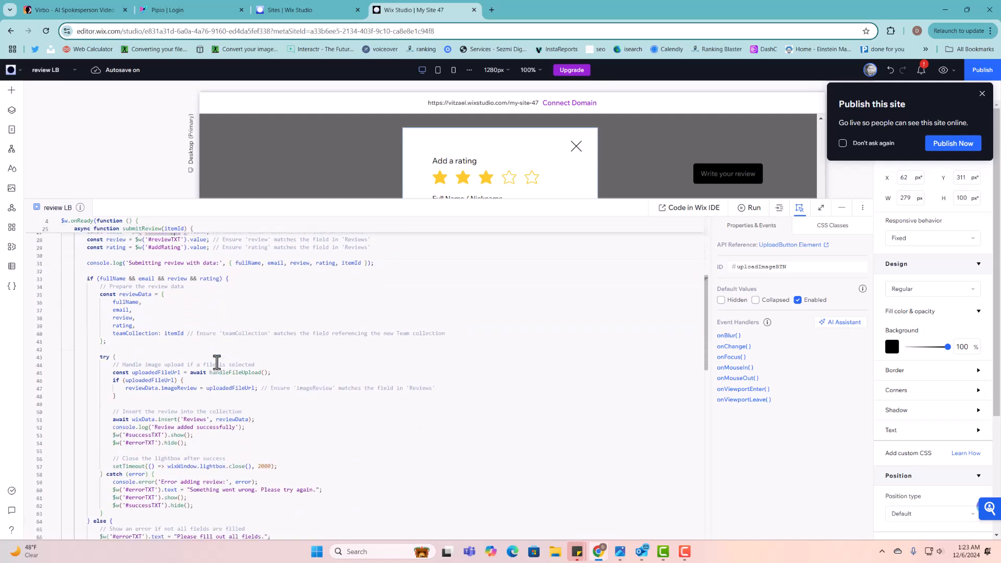
{"action": "scroll", "coordinate": [217, 363], "scroll_direction": "down", "scroll_amount": 1}
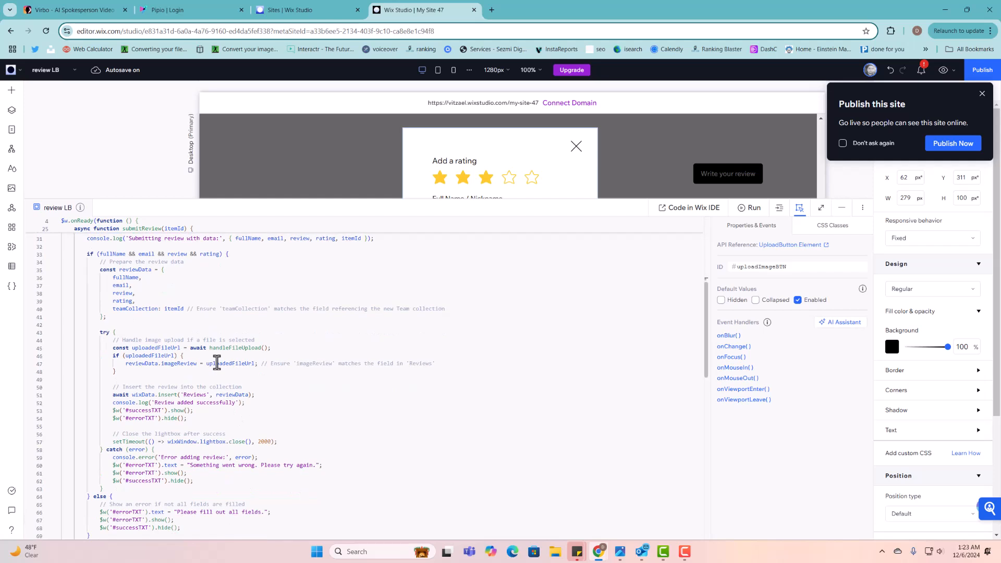
{"action": "scroll", "coordinate": [216, 364], "scroll_direction": "down", "scroll_amount": 1}
{"action": "left_click", "coordinate": [189, 371]}
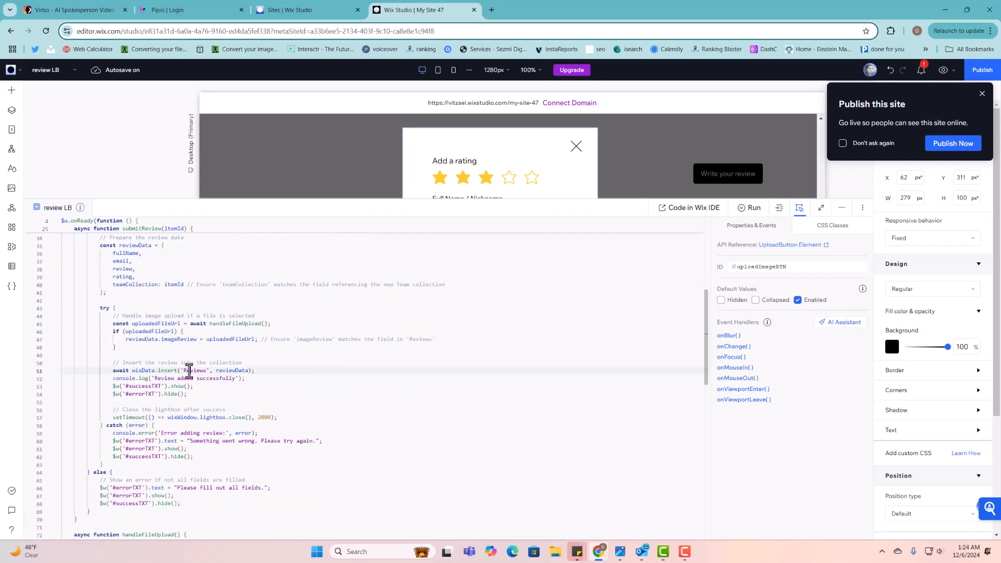
{"action": "scroll", "coordinate": [206, 375], "scroll_direction": "down", "scroll_amount": 3}
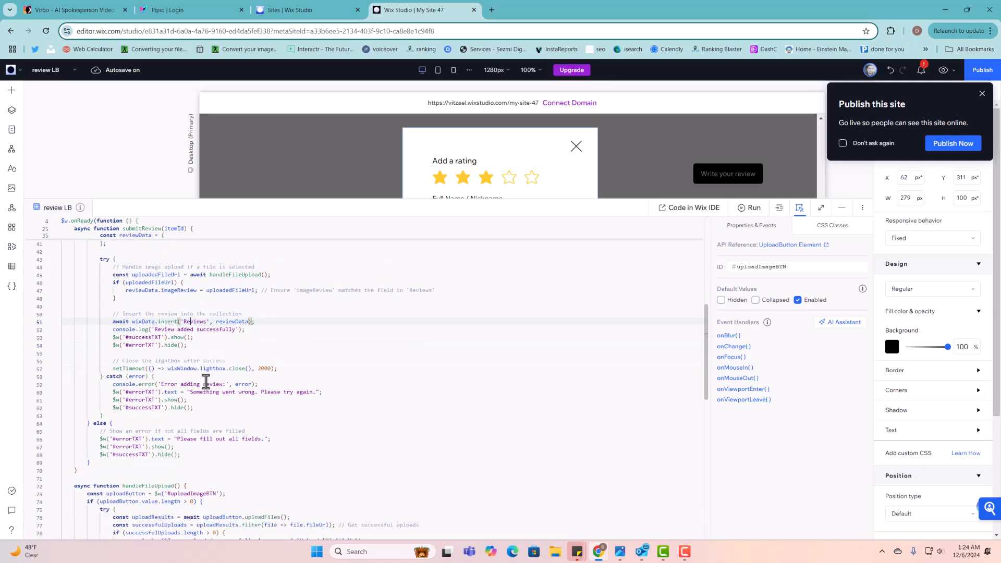
{"action": "scroll", "coordinate": [206, 384], "scroll_direction": "down", "scroll_amount": 3}
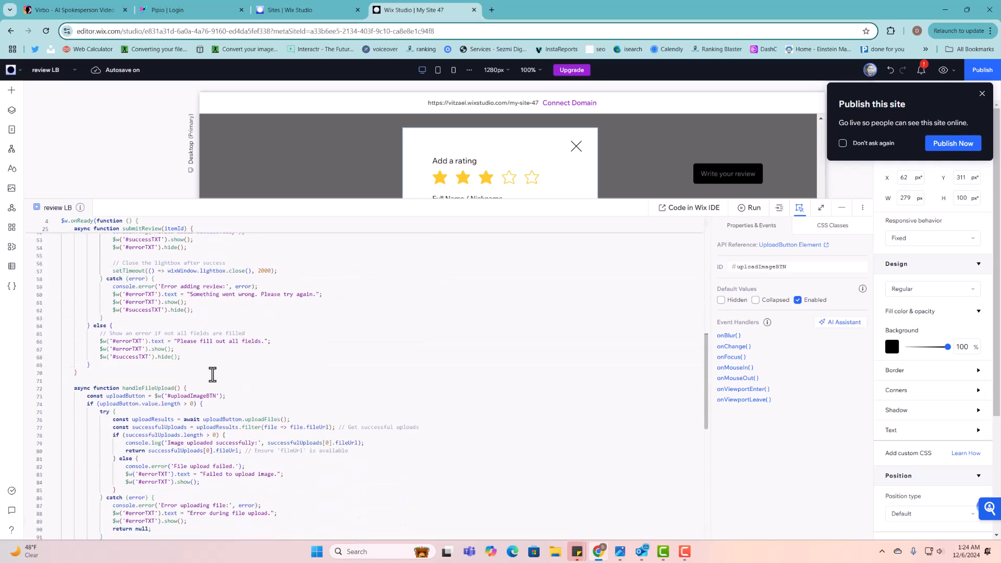
{"action": "scroll", "coordinate": [213, 379], "scroll_direction": "down", "scroll_amount": 4}
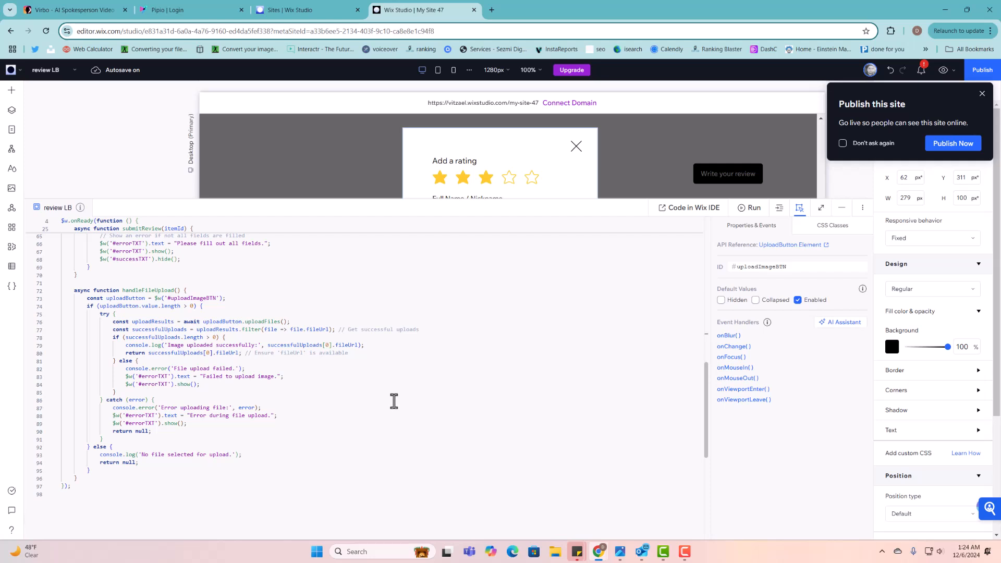
{"action": "scroll", "coordinate": [394, 401], "scroll_direction": "up", "scroll_amount": 5}
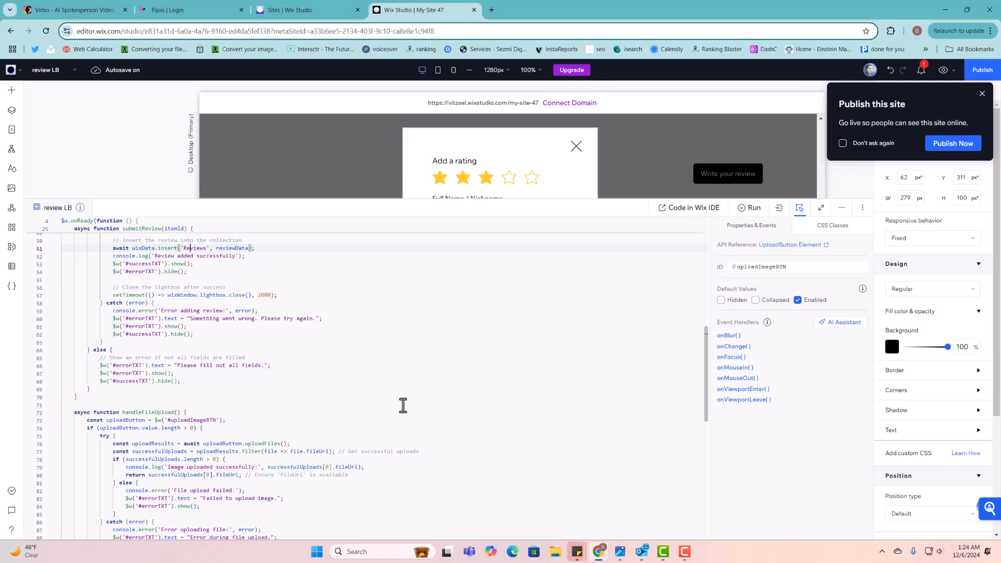
{"action": "scroll", "coordinate": [403, 406], "scroll_direction": "up", "scroll_amount": 9}
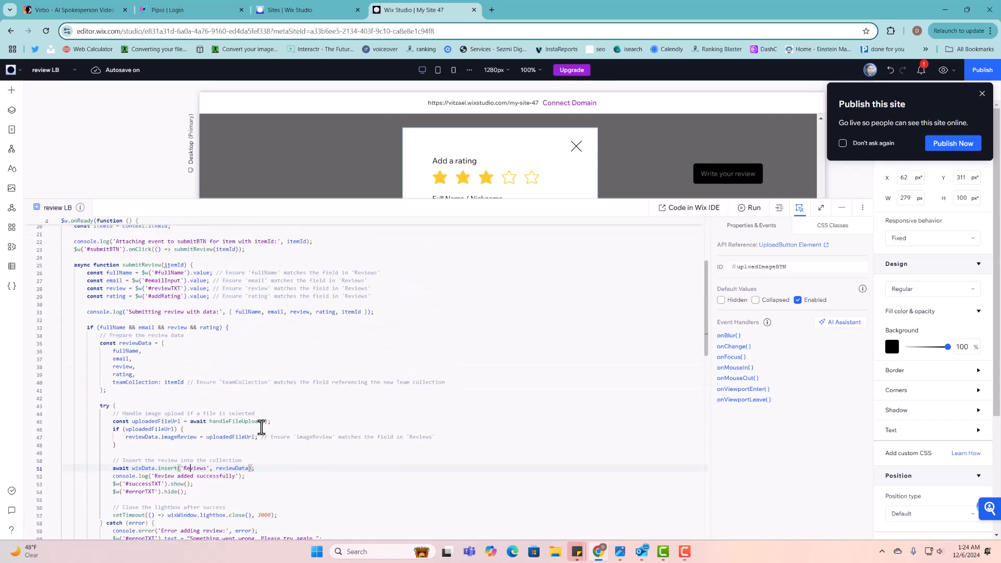
{"action": "scroll", "coordinate": [262, 422], "scroll_direction": "up", "scroll_amount": 5}
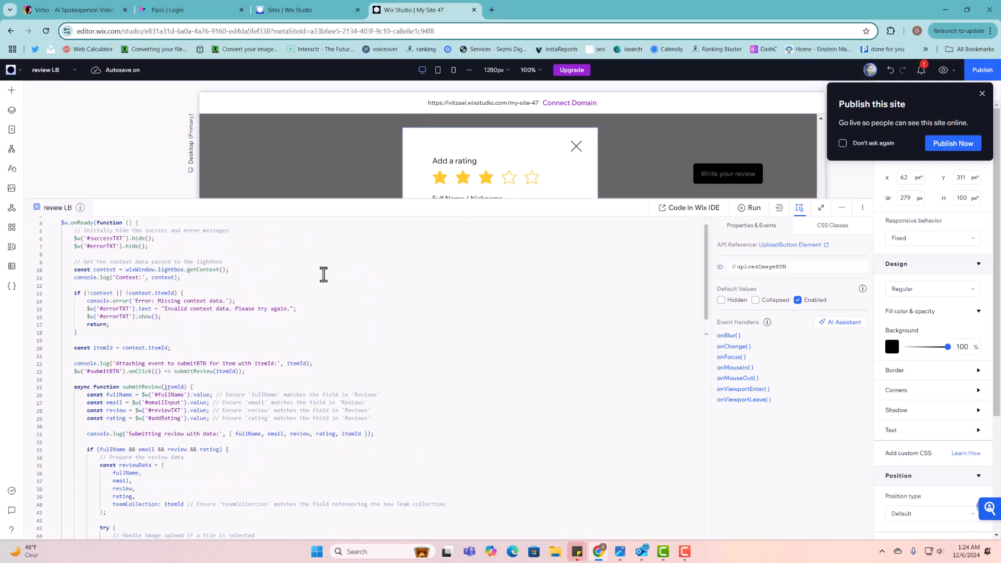
{"action": "scroll", "coordinate": [323, 274], "scroll_direction": "up", "scroll_amount": 1}
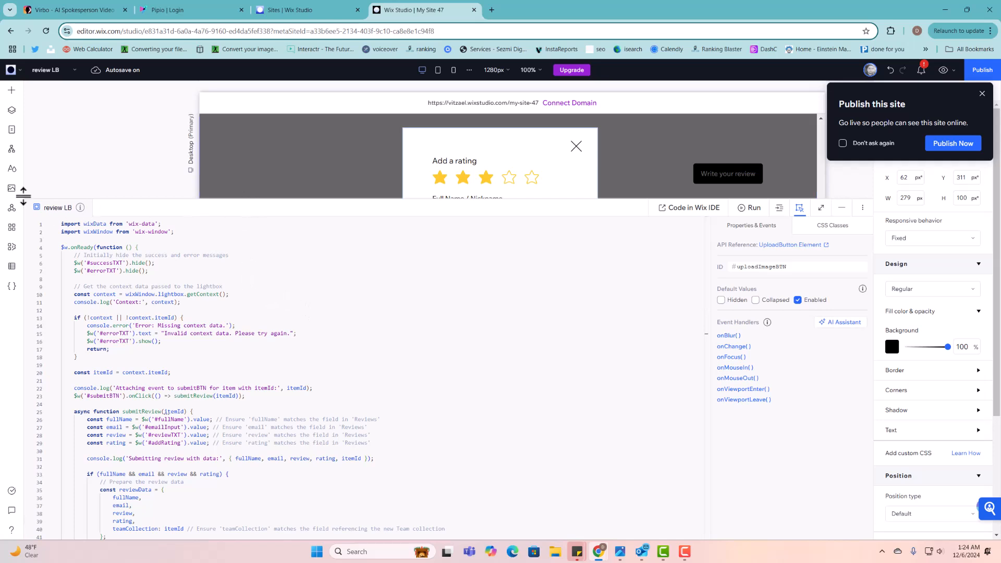
{"action": "scroll", "coordinate": [183, 306], "scroll_direction": "down", "scroll_amount": 1}
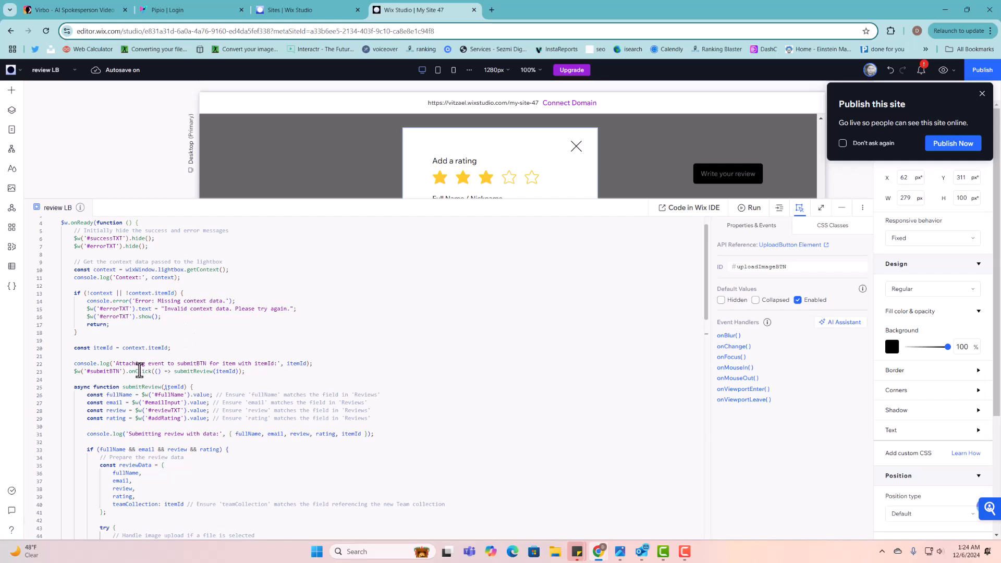
{"action": "scroll", "coordinate": [247, 377], "scroll_direction": "down", "scroll_amount": 1}
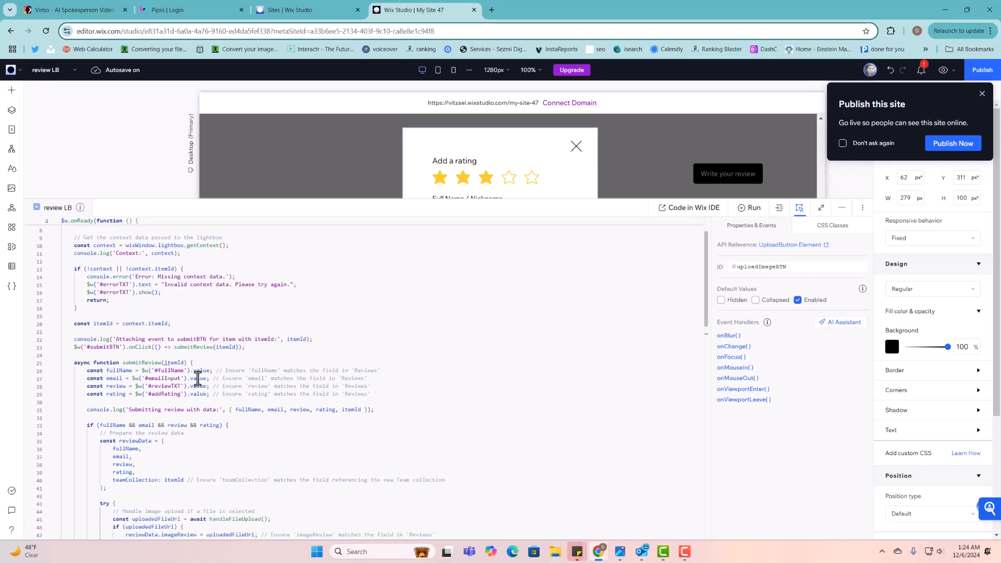
{"action": "scroll", "coordinate": [163, 368], "scroll_direction": "down", "scroll_amount": 1}
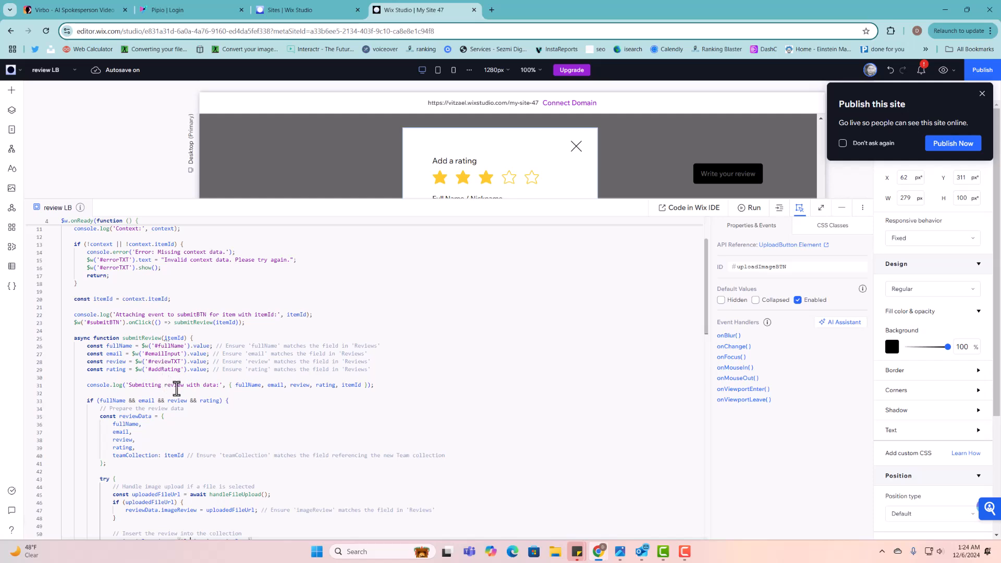
{"action": "scroll", "coordinate": [177, 389], "scroll_direction": "down", "scroll_amount": 1}
{"action": "scroll", "coordinate": [186, 389], "scroll_direction": "down", "scroll_amount": 4}
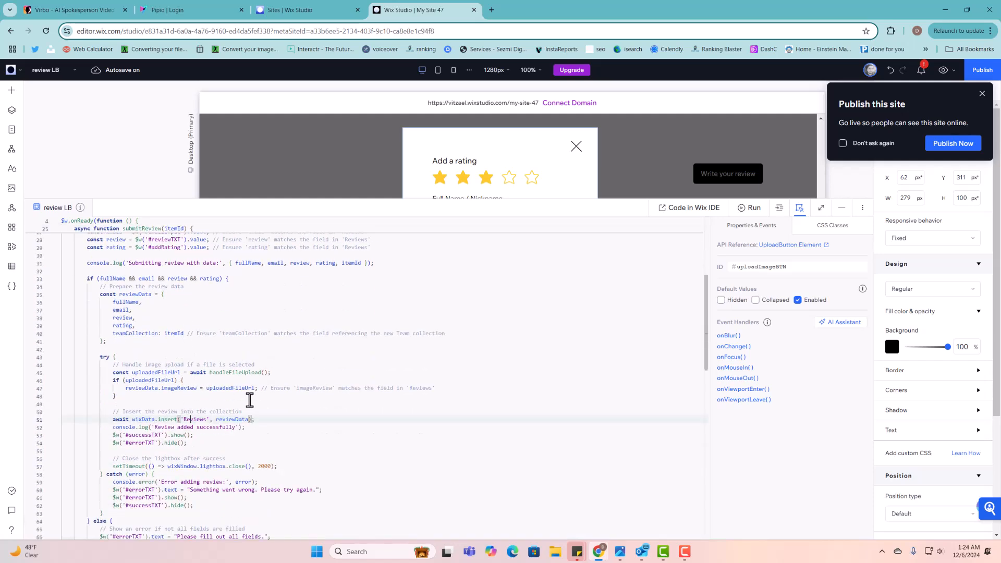
{"action": "scroll", "coordinate": [188, 392], "scroll_direction": "down", "scroll_amount": 1}
{"action": "scroll", "coordinate": [189, 396], "scroll_direction": "down", "scroll_amount": 2}
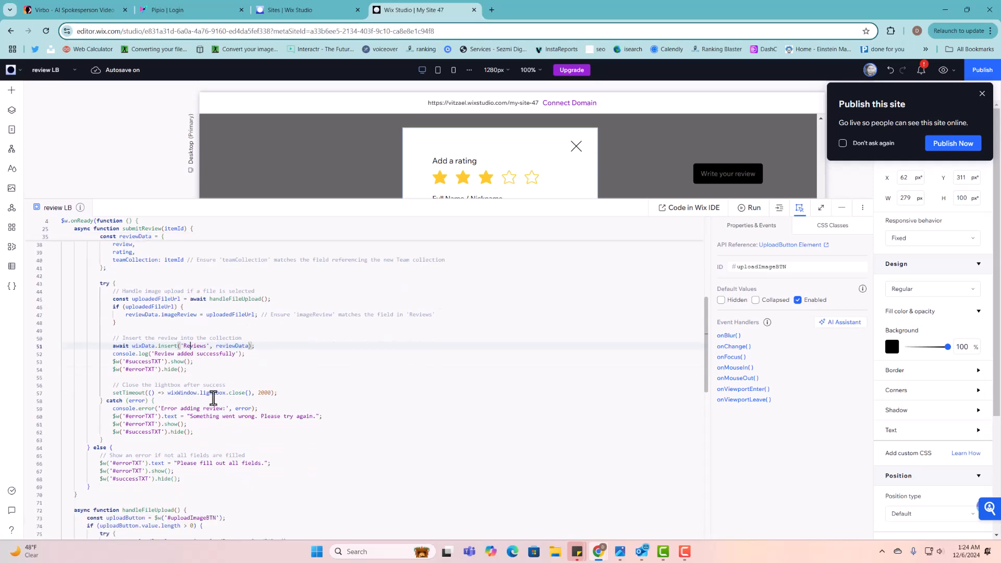
{"action": "scroll", "coordinate": [208, 400], "scroll_direction": "down", "scroll_amount": 1}
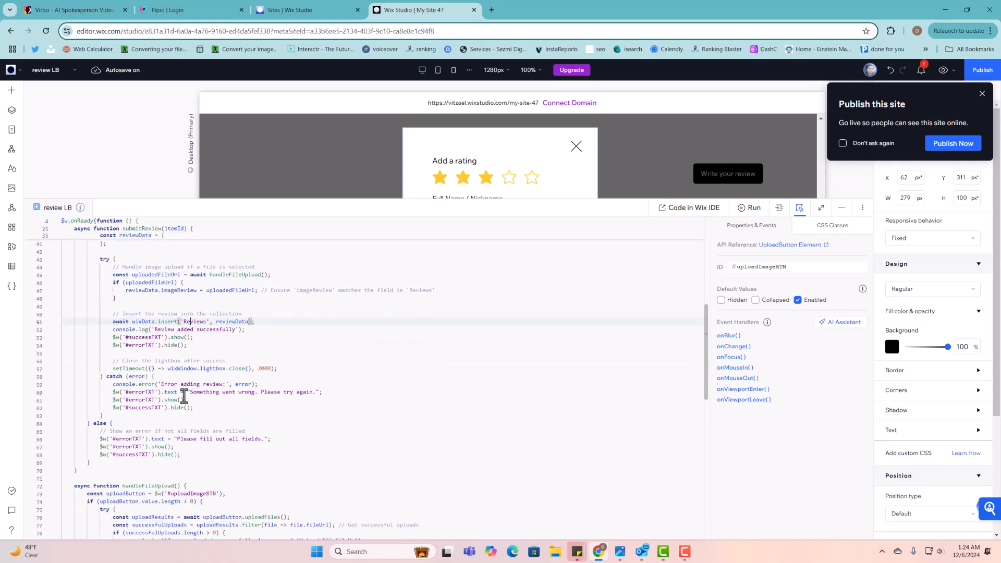
{"action": "scroll", "coordinate": [252, 392], "scroll_direction": "down", "scroll_amount": 3}
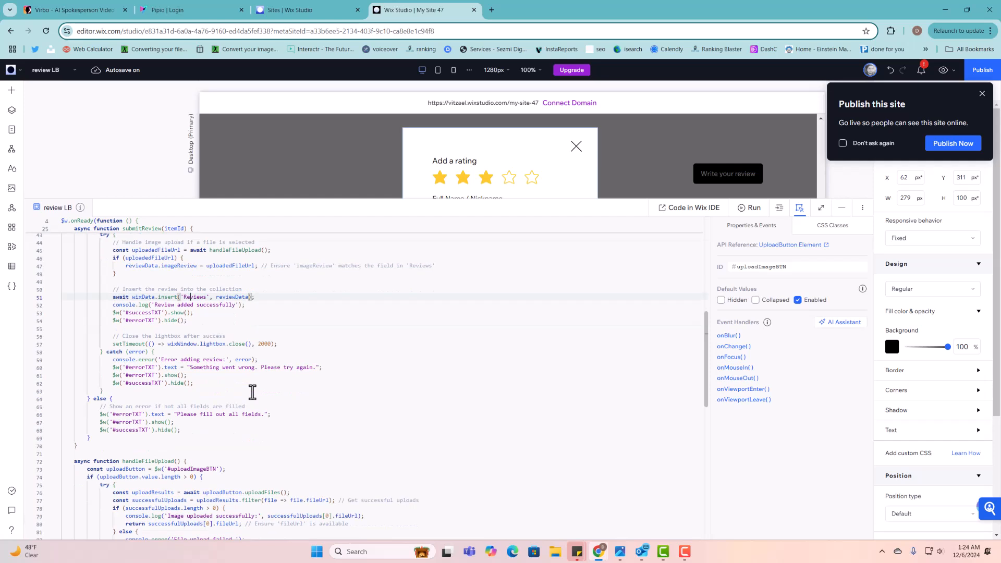
{"action": "scroll", "coordinate": [253, 392], "scroll_direction": "down", "scroll_amount": 1}
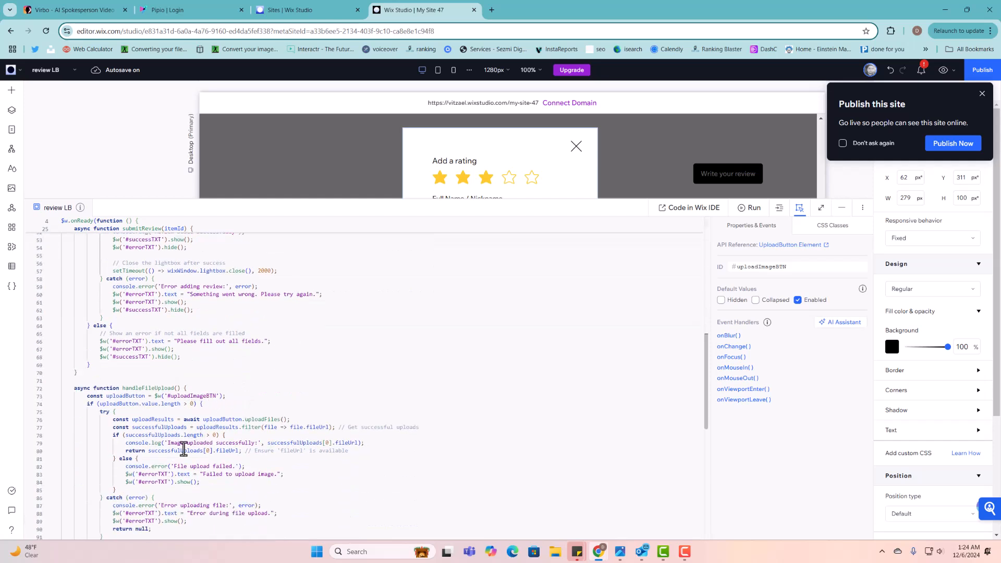
{"action": "scroll", "coordinate": [184, 451], "scroll_direction": "down", "scroll_amount": 3}
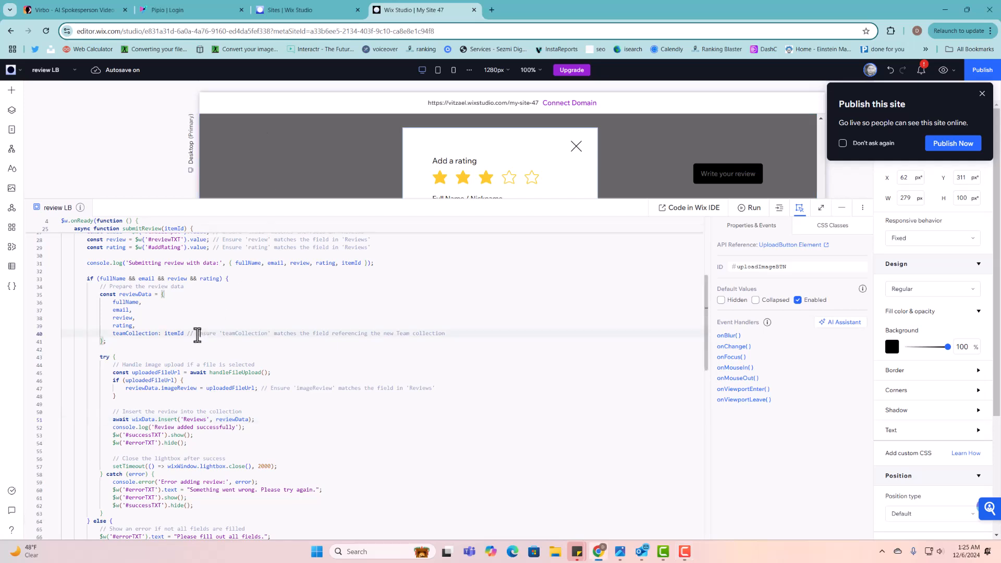
- Select teamCollection on line 40, then open the Reviews collection table under CMS > Your Collections
{"action": "left_click_drag", "start_coordinate": [196, 334], "coordinate": [448, 337]}
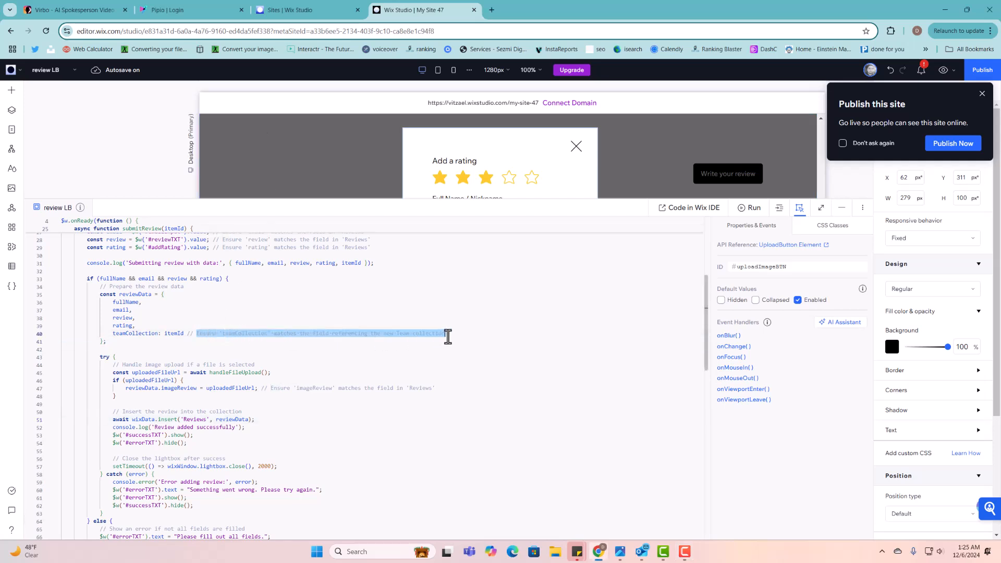
{"action": "double_click", "coordinate": [136, 334]}
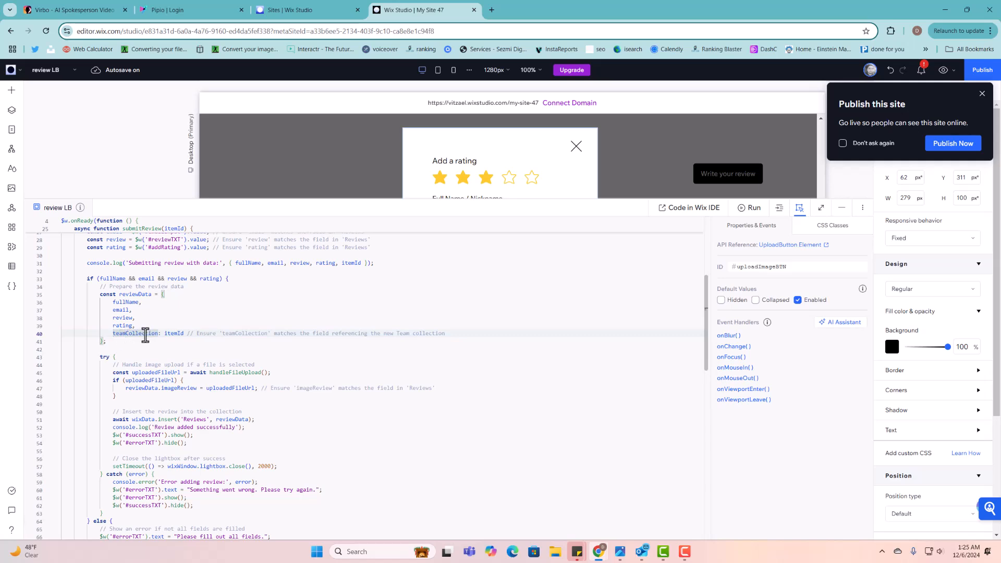
{"action": "left_click", "coordinate": [11, 266]}
{"action": "left_click", "coordinate": [59, 114]}
{"action": "left_click", "coordinate": [182, 195]}
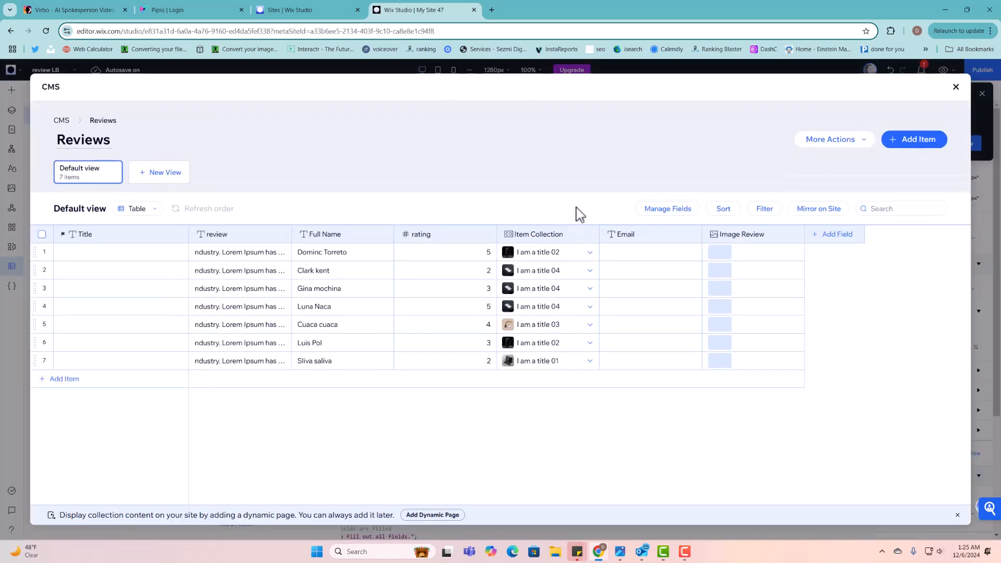
- Copy the Item Collection field ID itemCollection, then close the field settings and the Reviews collection
{"action": "left_click", "coordinate": [563, 235]}
{"action": "left_click", "coordinate": [533, 255]}
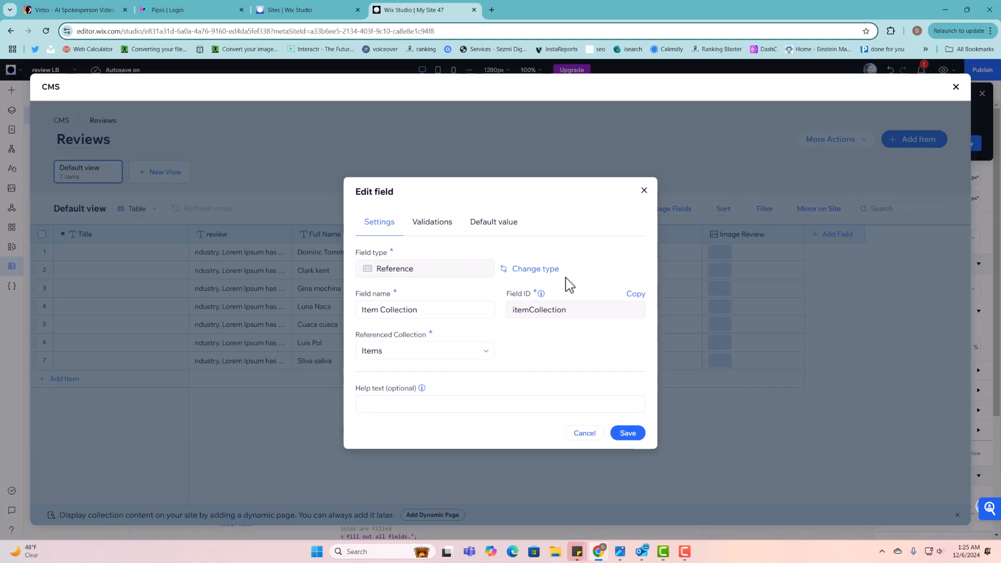
{"action": "double_click", "coordinate": [569, 310]}
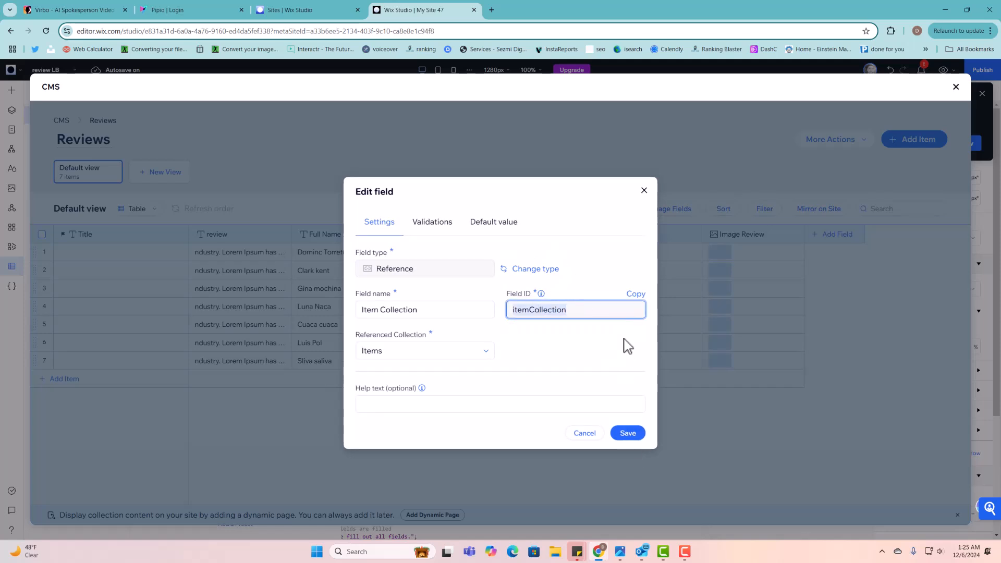
{"action": "left_click", "coordinate": [635, 293]}
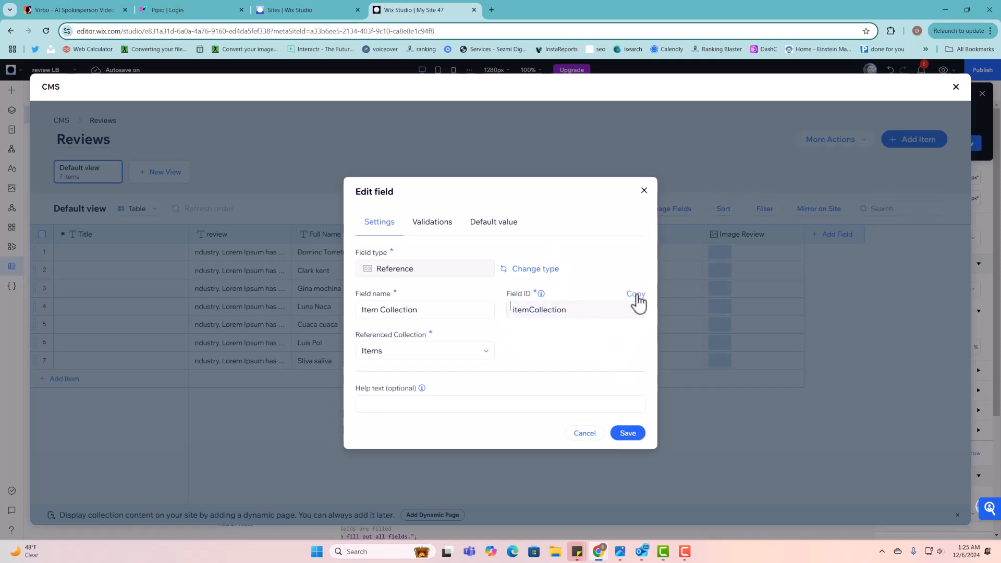
{"action": "left_click", "coordinate": [644, 190]}
{"action": "left_click", "coordinate": [955, 87]}
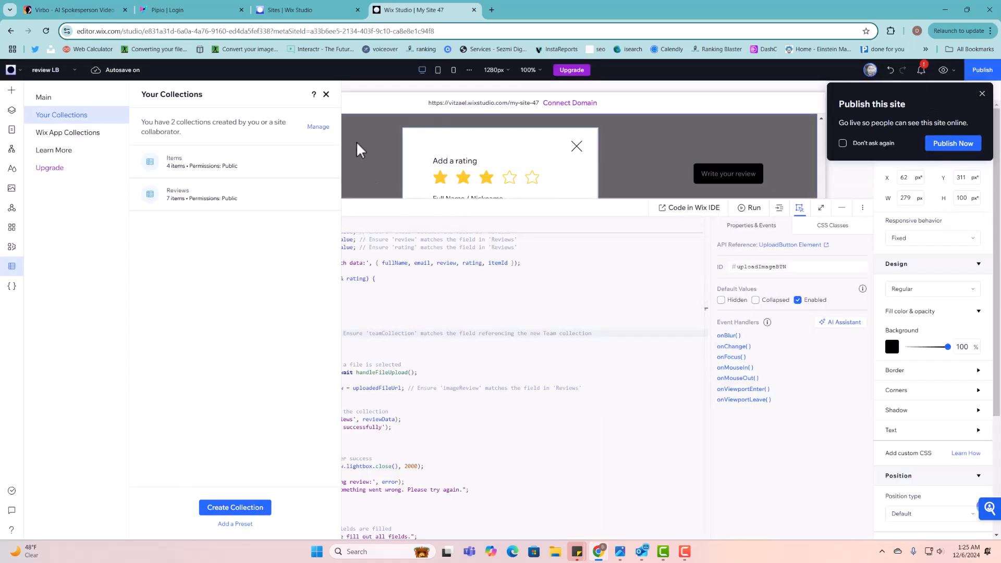
- Replace the teamCollection key on line 40 with itemCollection, keeping the colon
{"action": "left_click", "coordinate": [326, 94]}
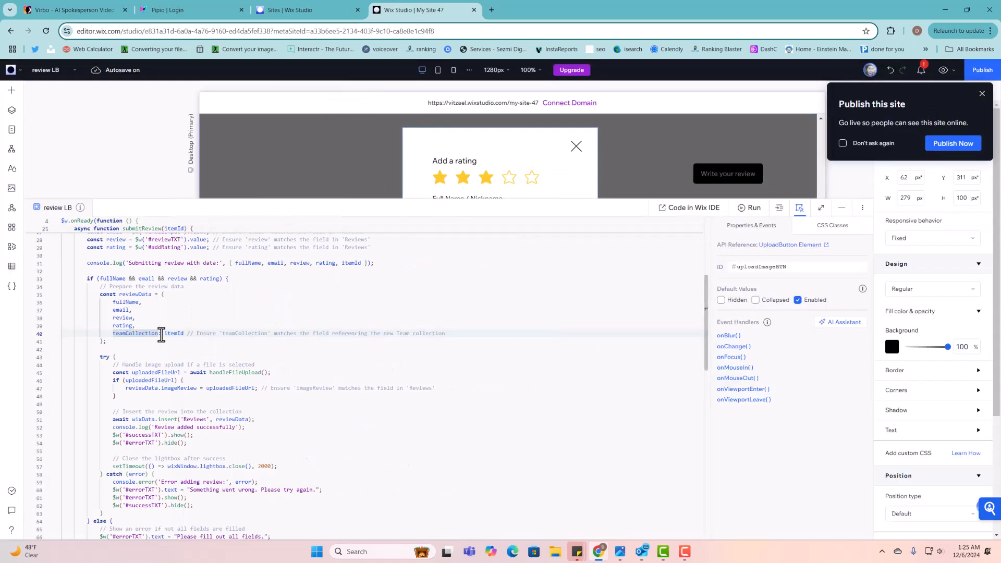
{"action": "scroll", "coordinate": [159, 332], "scroll_direction": "up", "scroll_amount": 3}
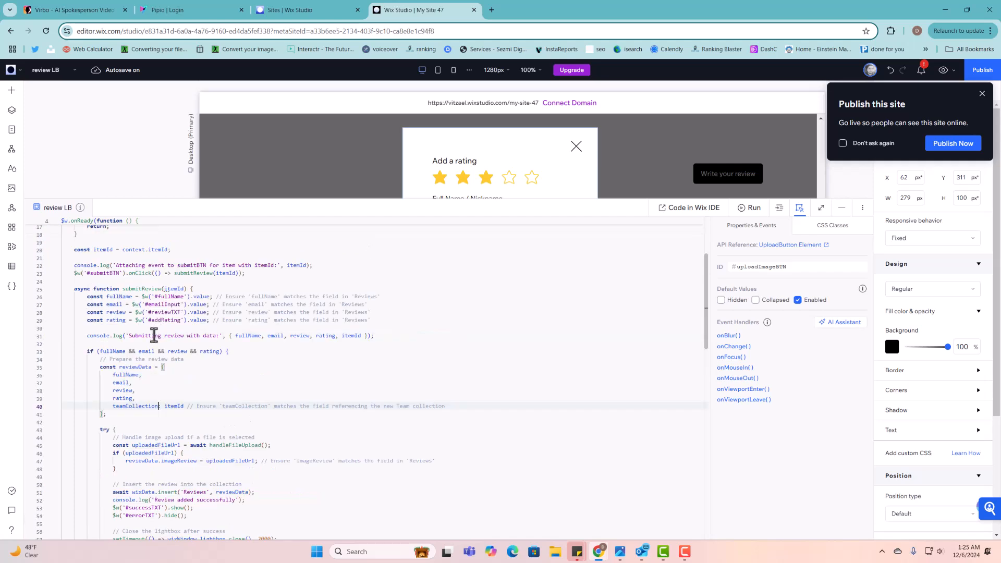
{"action": "left_click_drag", "start_coordinate": [158, 408], "coordinate": [114, 410]}
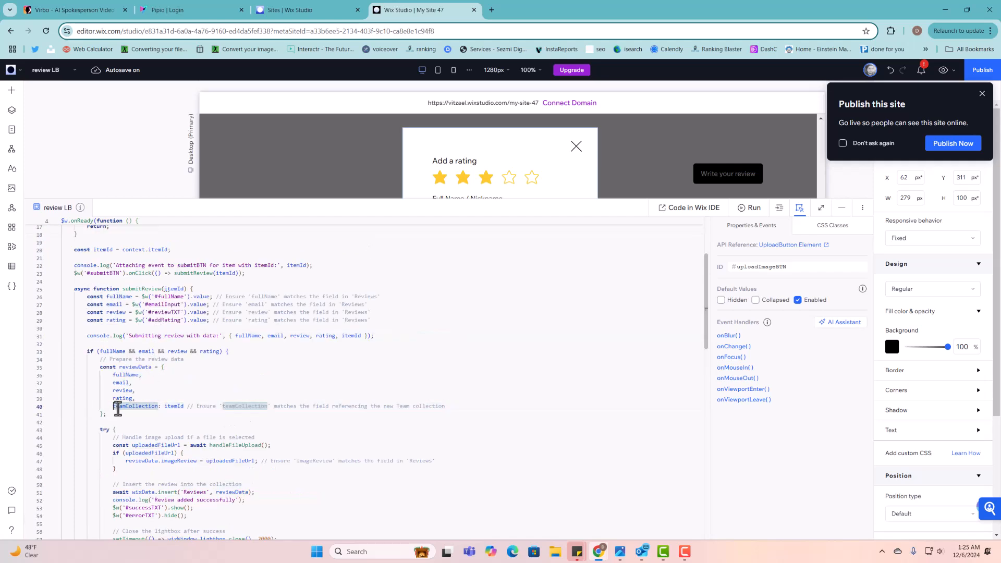
{"action": "key", "text": "ctrl+c"}
{"action": "key", "text": "ctrl+v"}
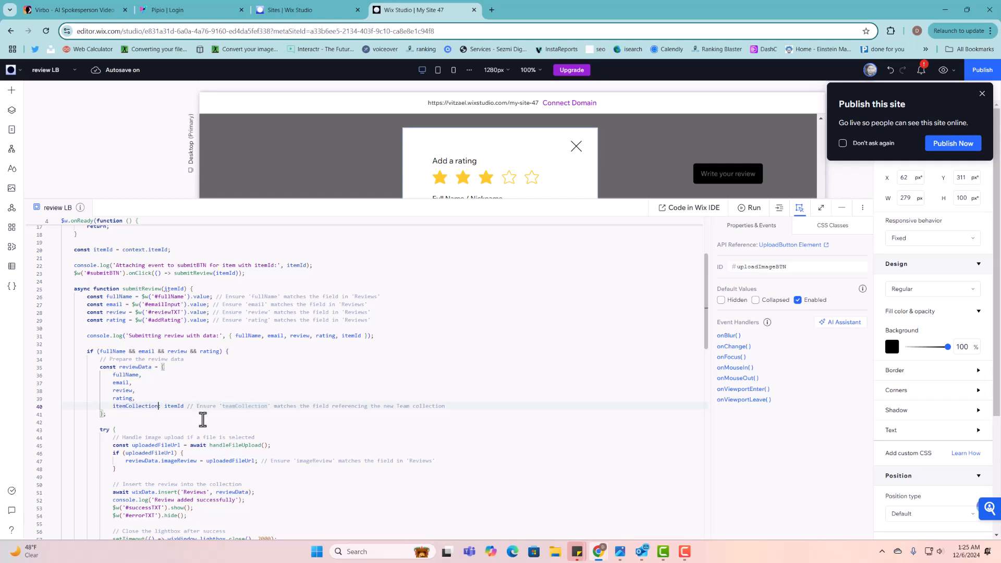
{"action": "type", "text": ":"}
{"action": "left_click", "coordinate": [203, 420]}
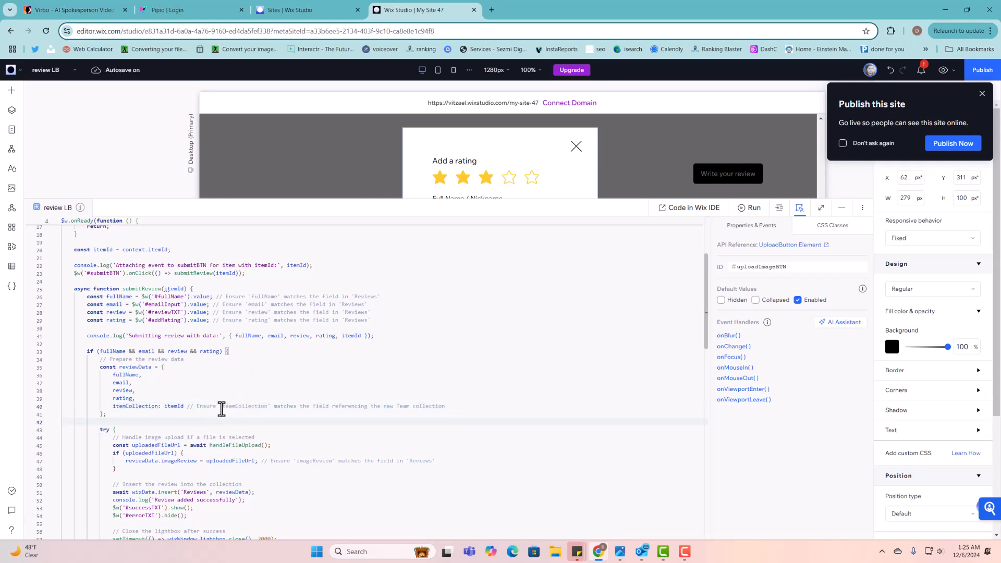
- Change teamCollection to itemCollection in the line 40 comment as well
{"action": "left_click_drag", "start_coordinate": [223, 409], "coordinate": [260, 409]}
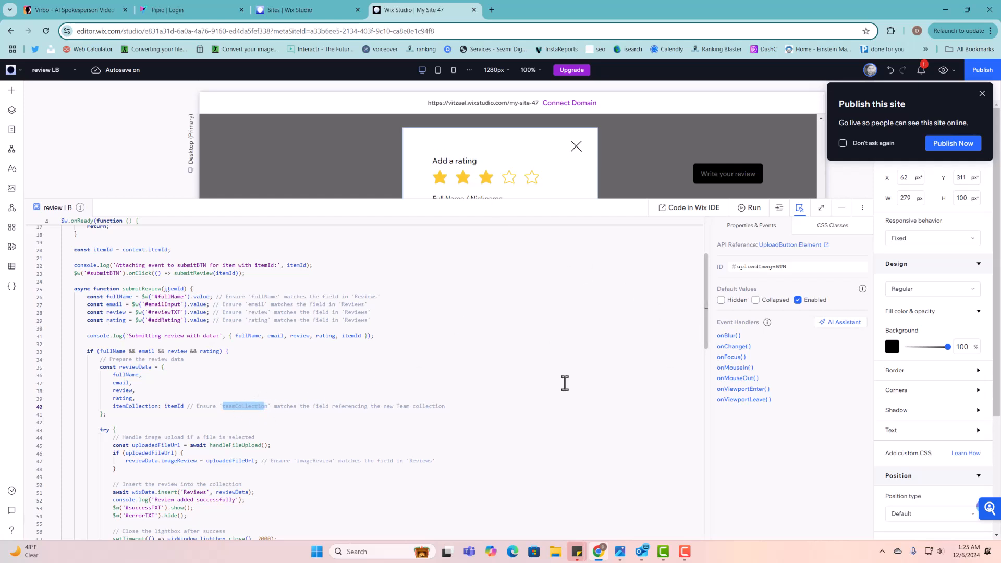
{"action": "left_click", "coordinate": [271, 418]}
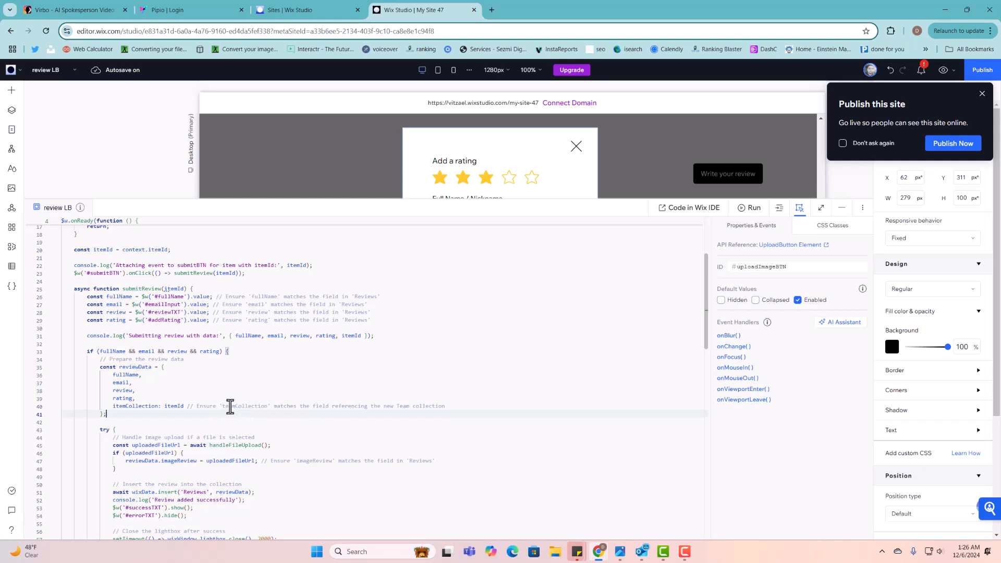
{"action": "left_click", "coordinate": [236, 406]}
{"action": "left_click_drag", "start_coordinate": [223, 406], "coordinate": [265, 410]}
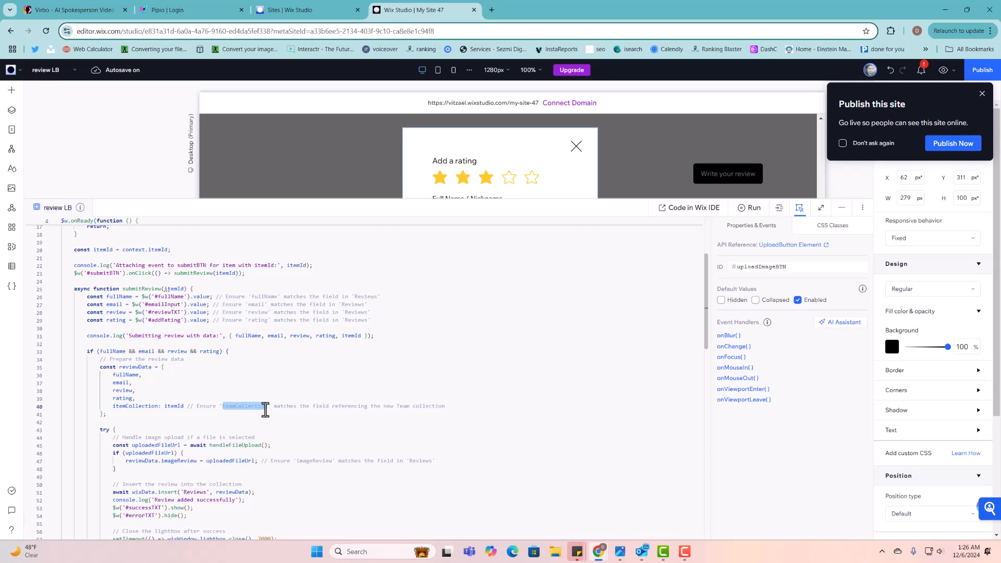
{"action": "key", "text": "ctrl+v"}
{"action": "left_click", "coordinate": [264, 423]}
{"action": "scroll", "coordinate": [279, 397], "scroll_direction": "down", "scroll_amount": 10}
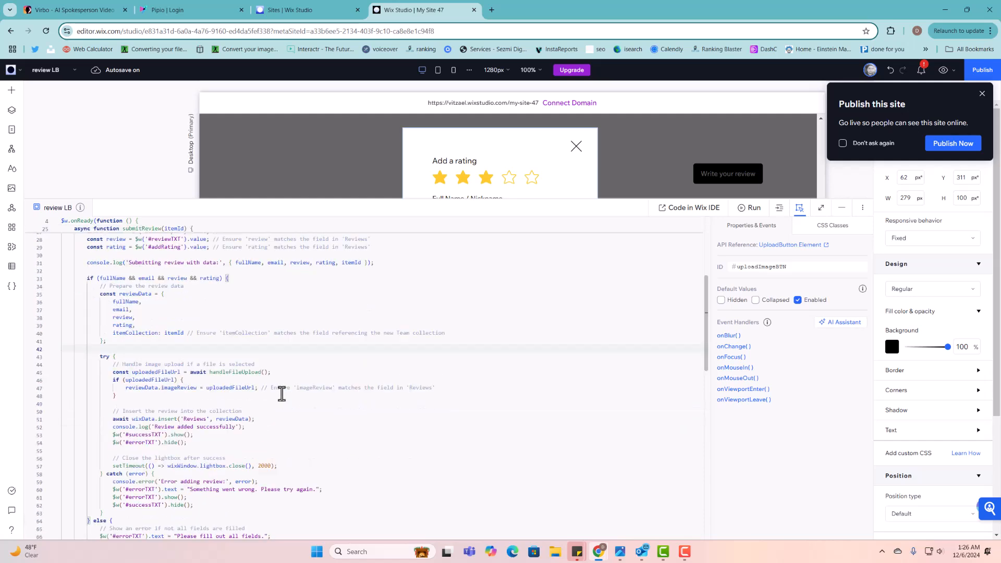
{"action": "scroll", "coordinate": [279, 400], "scroll_direction": "down", "scroll_amount": 3}
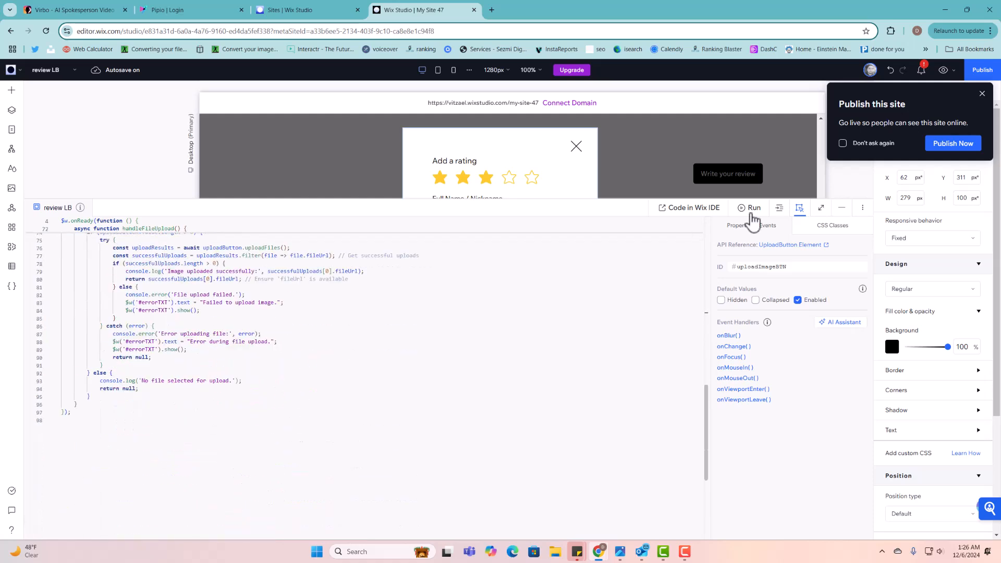
- Claim the free site address reviewsrepeater, then collapse the code panel and finish the lightbox
{"action": "left_click", "coordinate": [982, 95]}
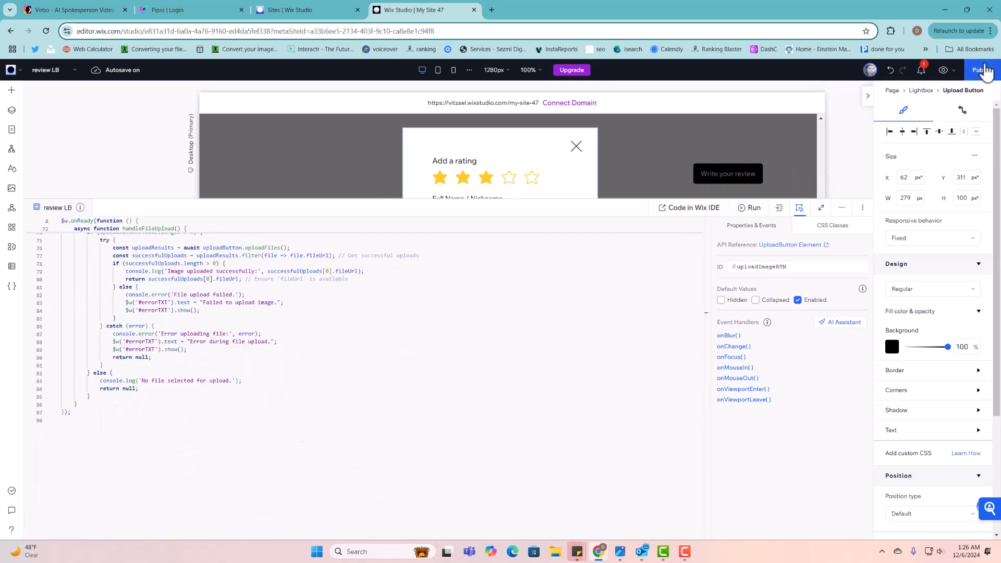
{"action": "left_click", "coordinate": [983, 70]}
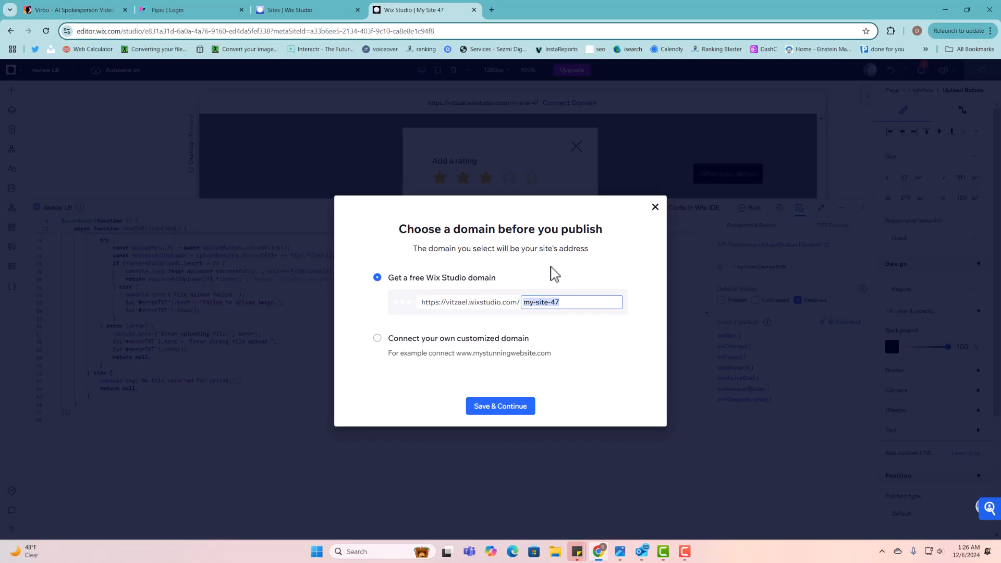
{"action": "type", "text": "REVI"}
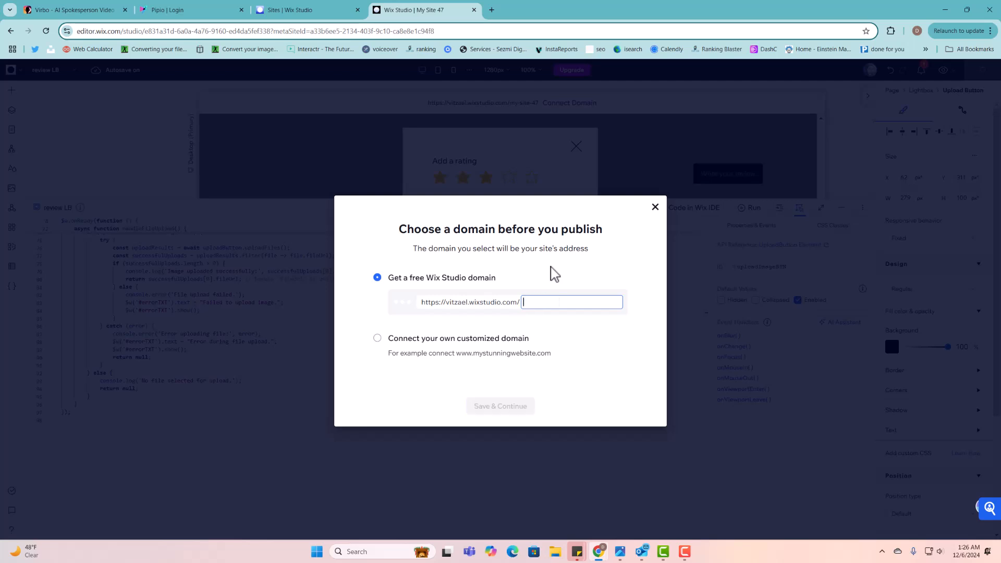
{"action": "type", "text": "EWS"}
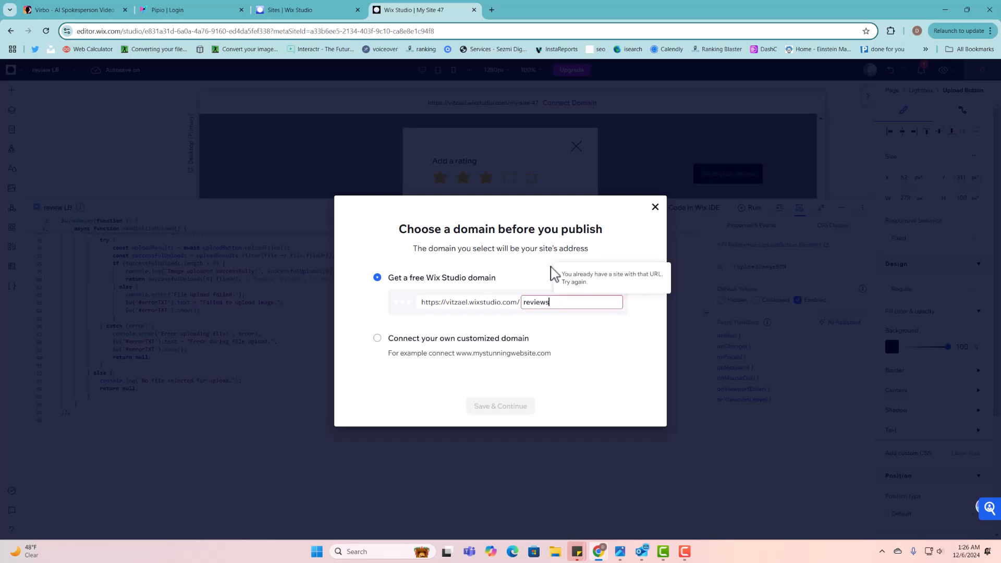
{"action": "type", "text": "Repeater"}
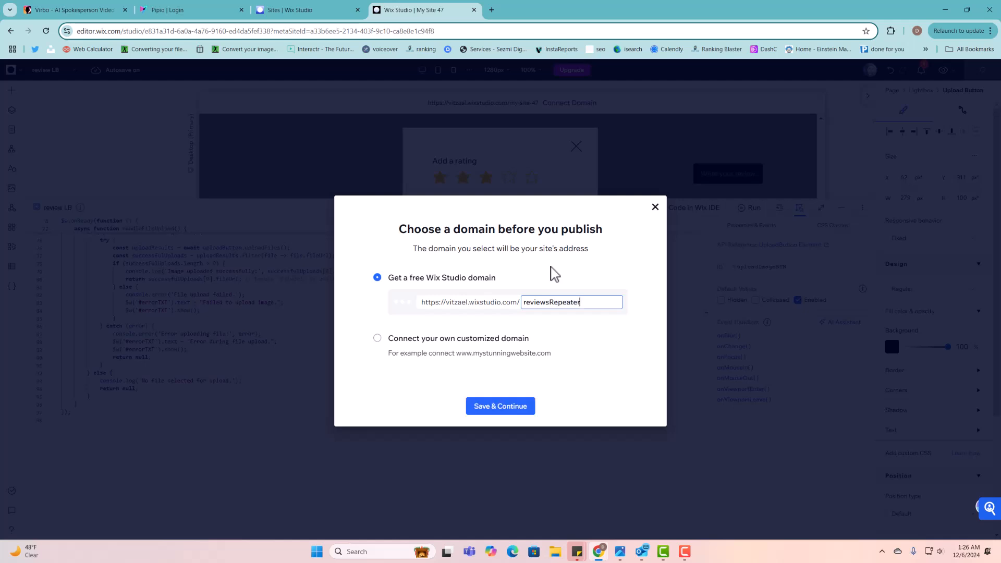
{"action": "left_click", "coordinate": [527, 412]}
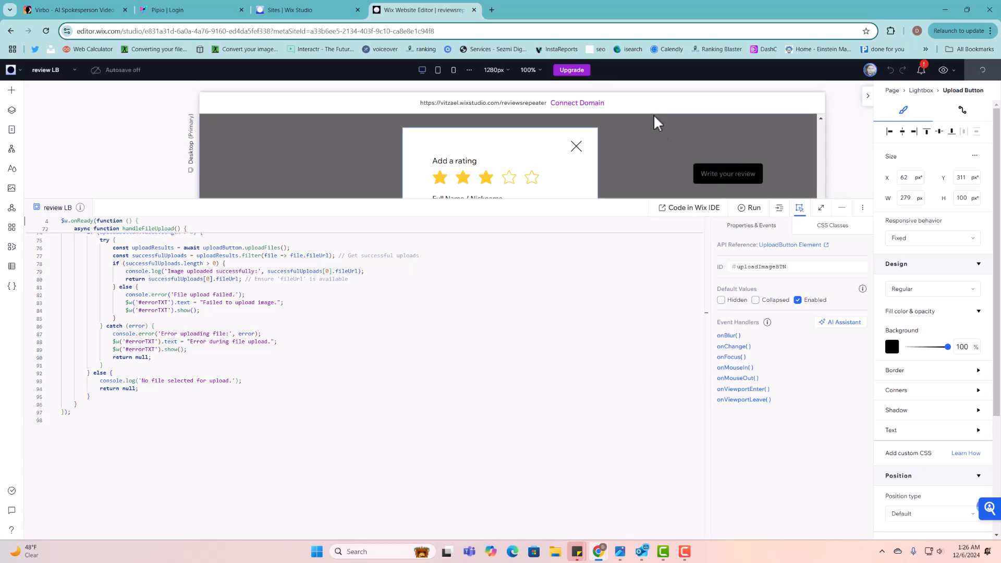
{"action": "left_click", "coordinate": [848, 209]}
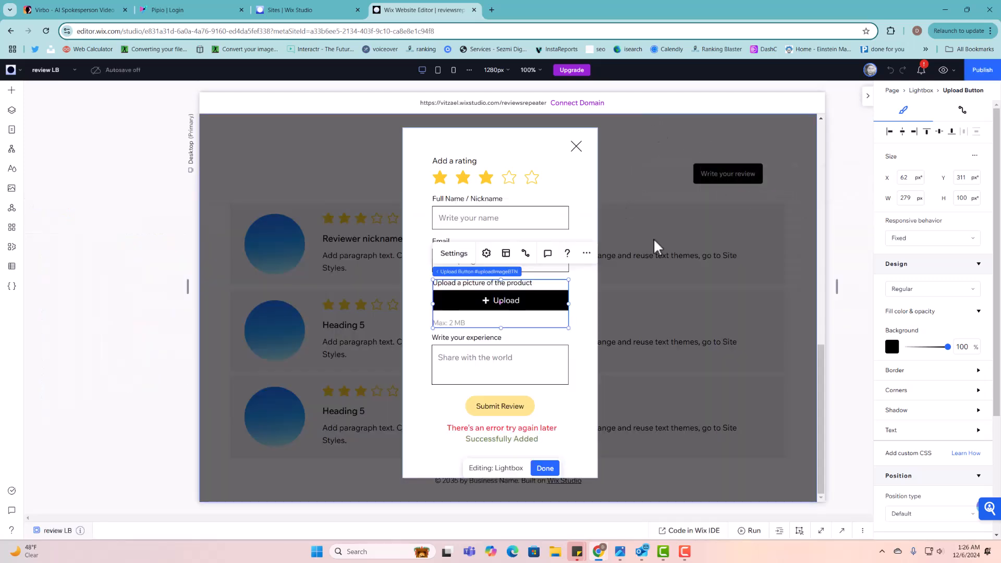
{"action": "left_click", "coordinate": [541, 469]}
- Open Manage Menu for the header menu and begin adding a site page
{"action": "left_click", "coordinate": [791, 137]}
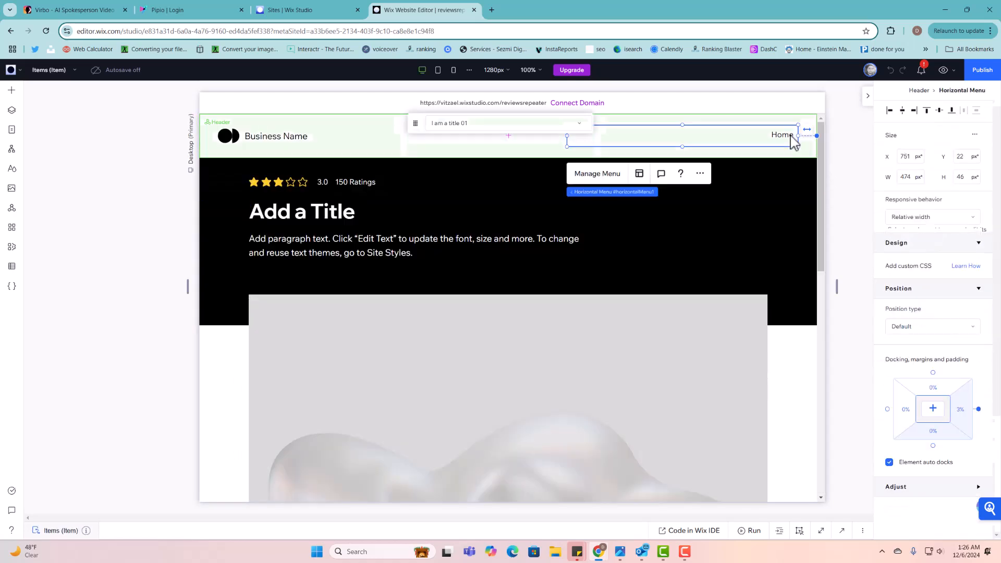
{"action": "left_click", "coordinate": [612, 183]}
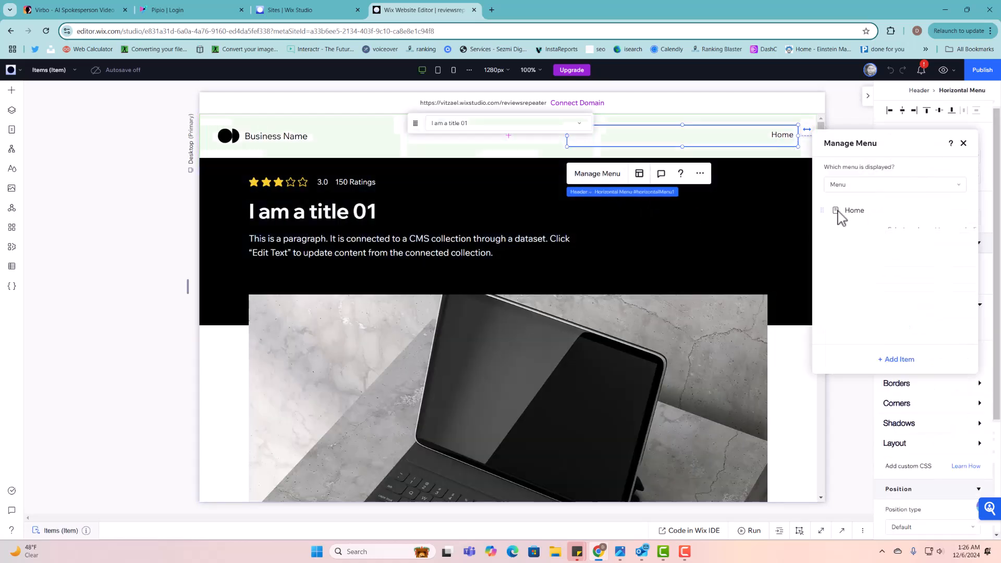
{"action": "left_click", "coordinate": [906, 361]}
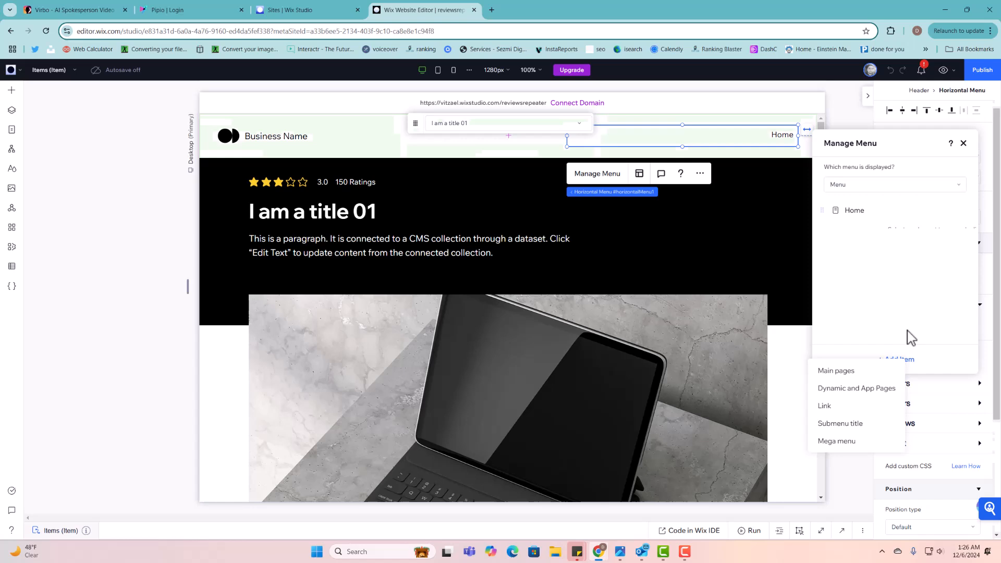
{"action": "left_click", "coordinate": [836, 371]}
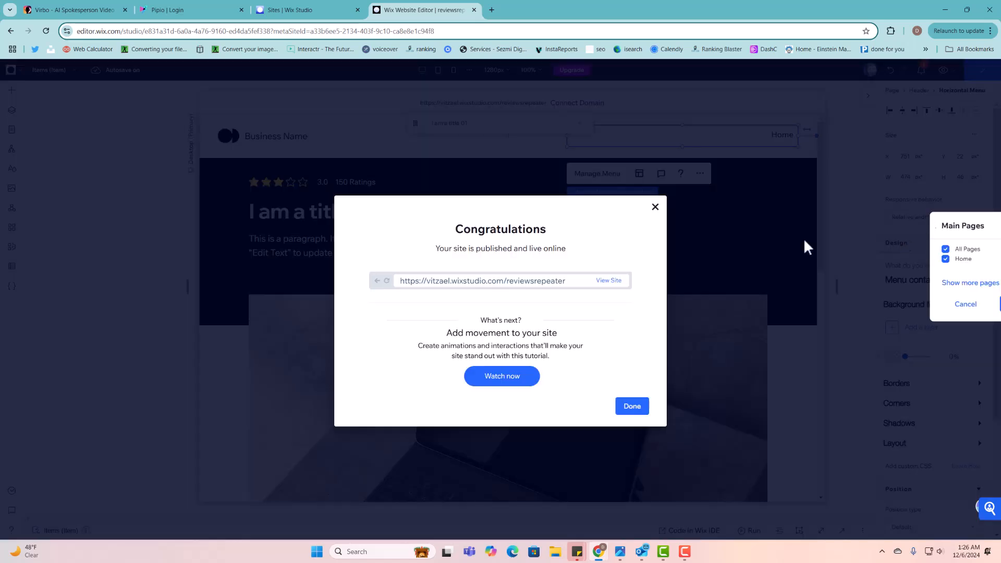
{"action": "left_click", "coordinate": [655, 207]}
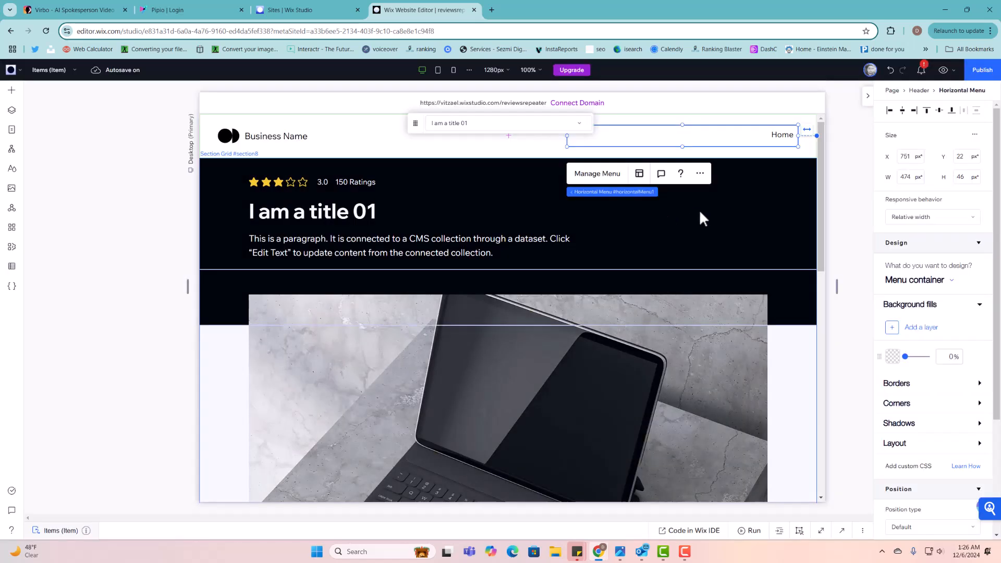
- Add an 'Items List' menu link to the Items (List) page and open the published live site
{"action": "left_click", "coordinate": [597, 173]}
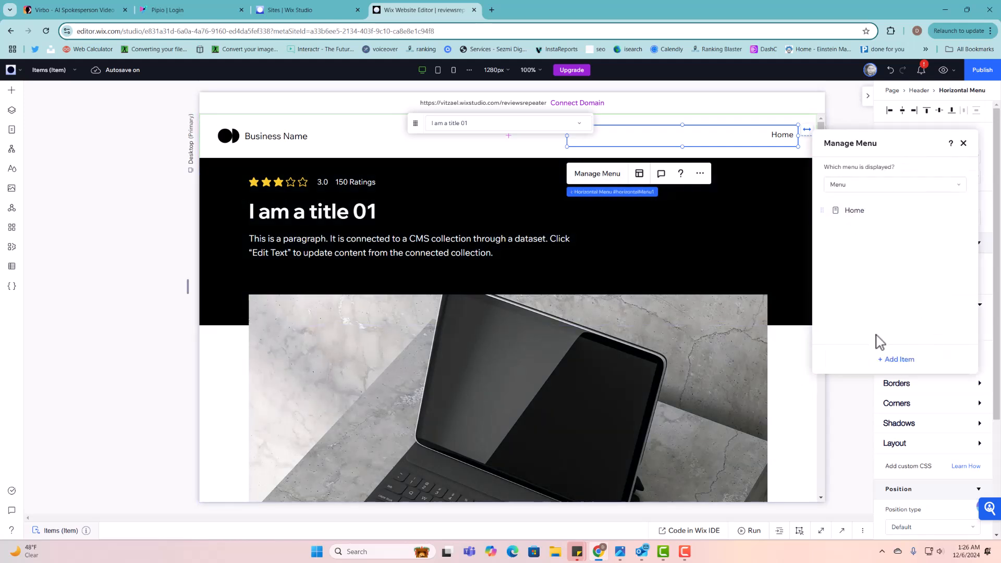
{"action": "left_click", "coordinate": [888, 359]}
{"action": "left_click", "coordinate": [897, 379]}
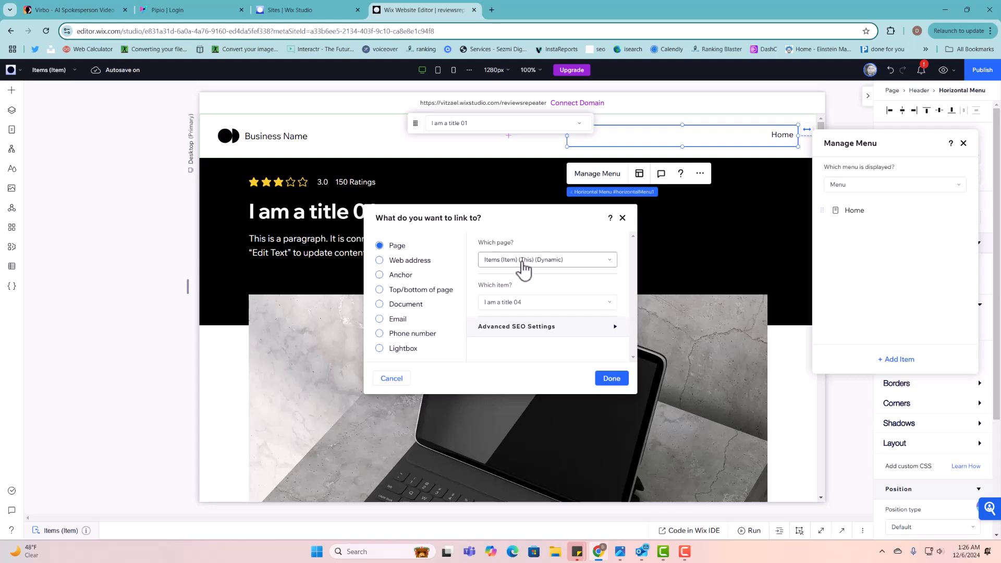
{"action": "left_click", "coordinate": [519, 261]}
{"action": "left_click", "coordinate": [527, 335]}
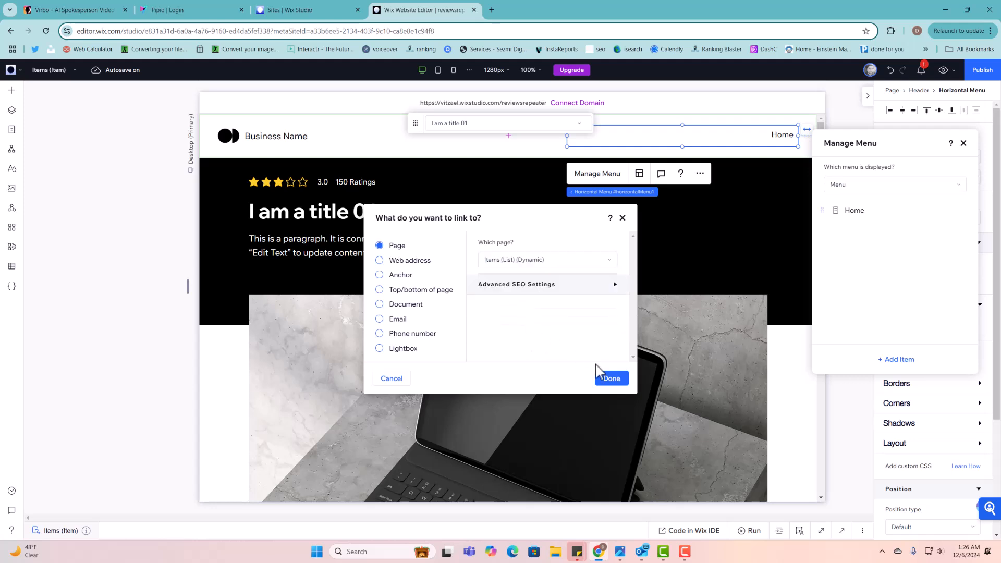
{"action": "left_click", "coordinate": [612, 379]}
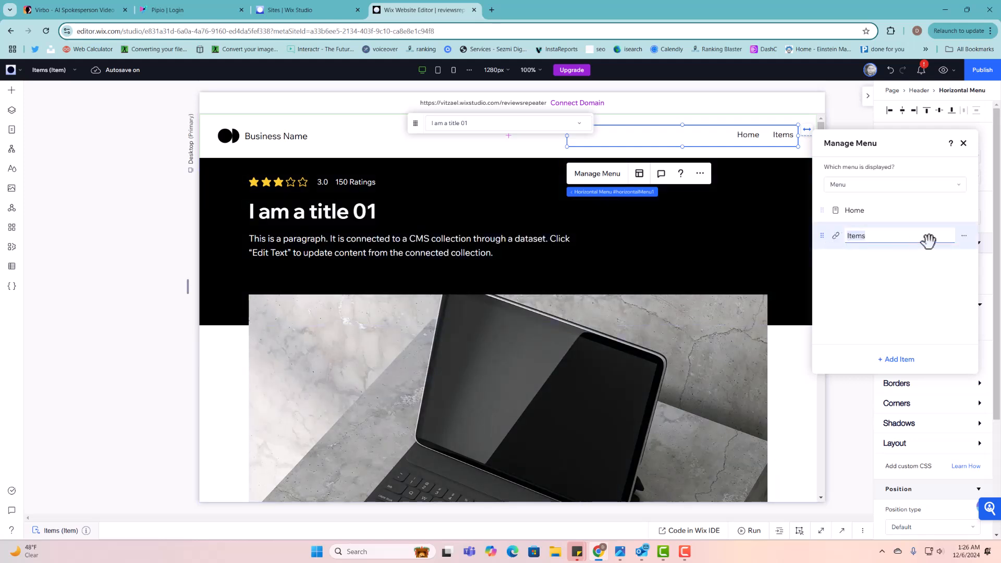
{"action": "key", "text": "BackSpace"}
{"action": "key", "text": "Return"}
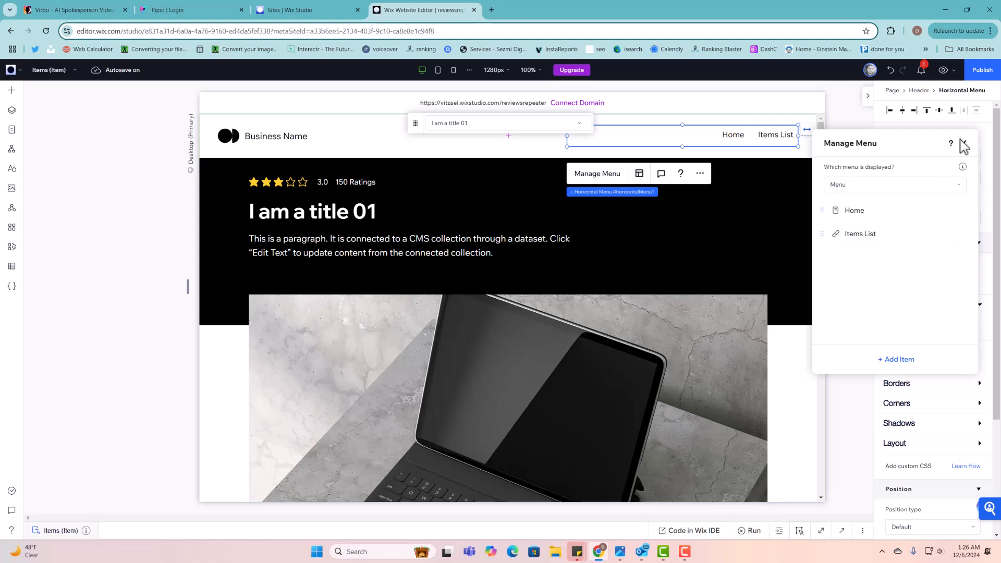
{"action": "left_click", "coordinate": [975, 73]}
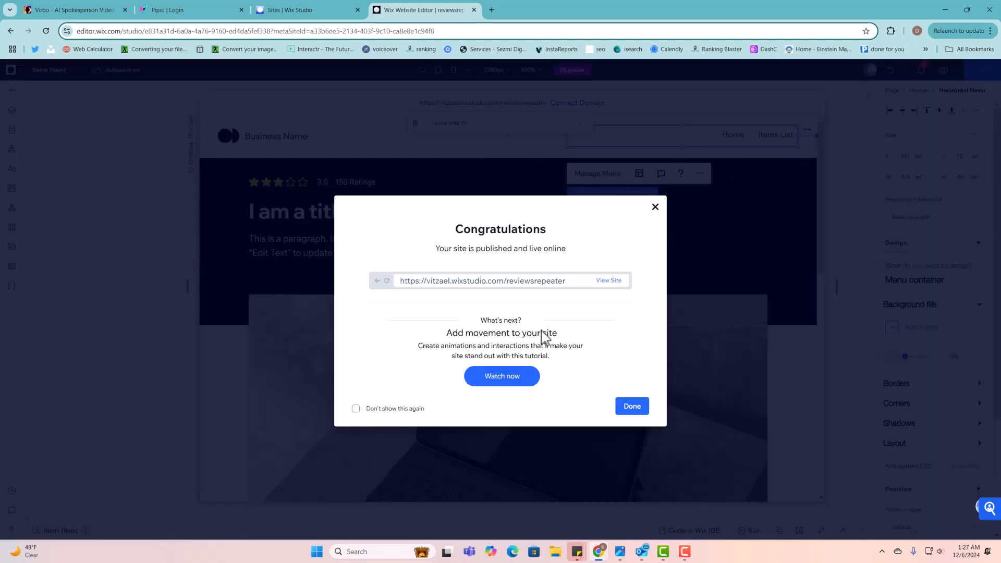
{"action": "left_click", "coordinate": [608, 281]}
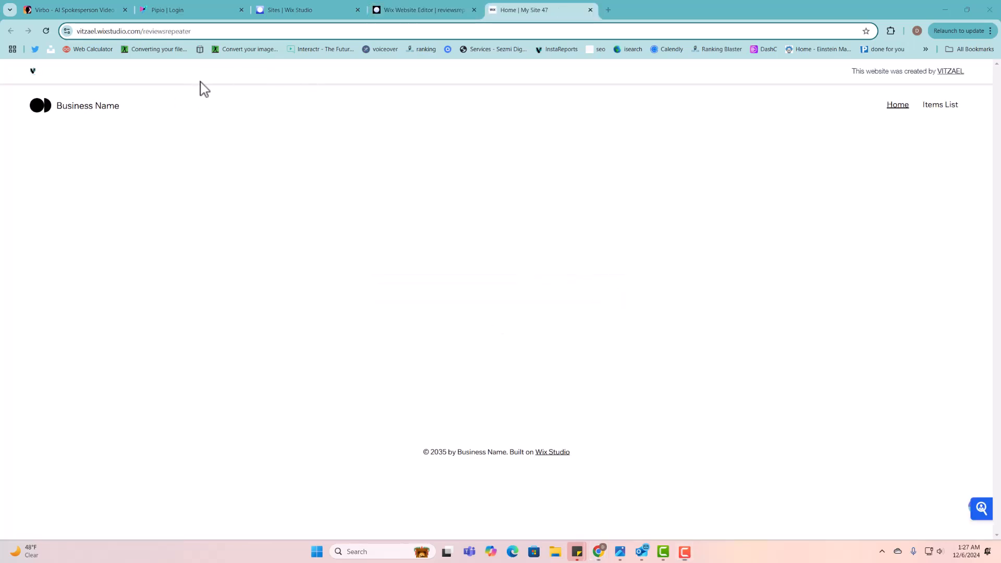
- Open the headphones item from Items List and check its 150 Ratings label
{"action": "left_click", "coordinate": [949, 108]}
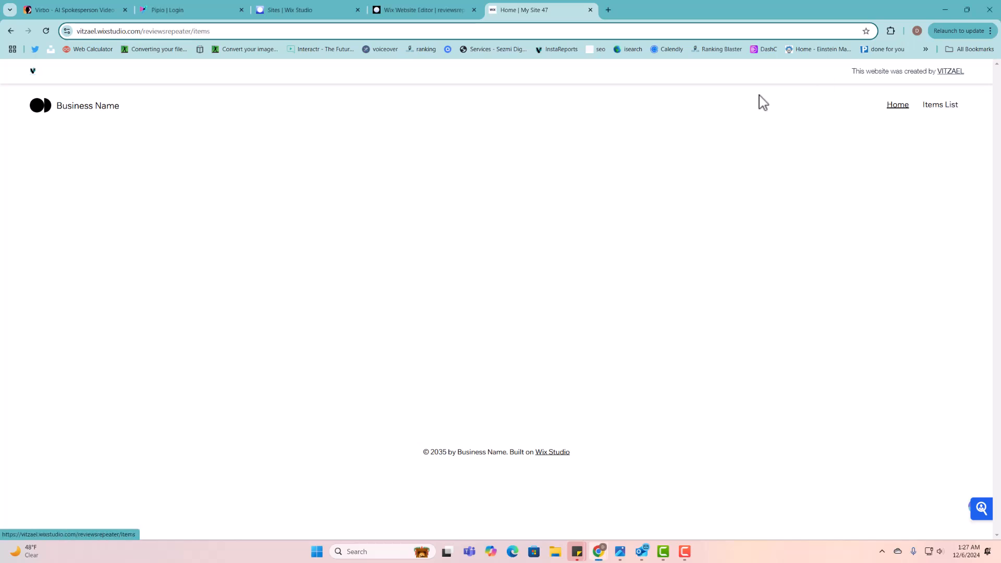
{"action": "scroll", "coordinate": [334, 287], "scroll_direction": "down", "scroll_amount": 1}
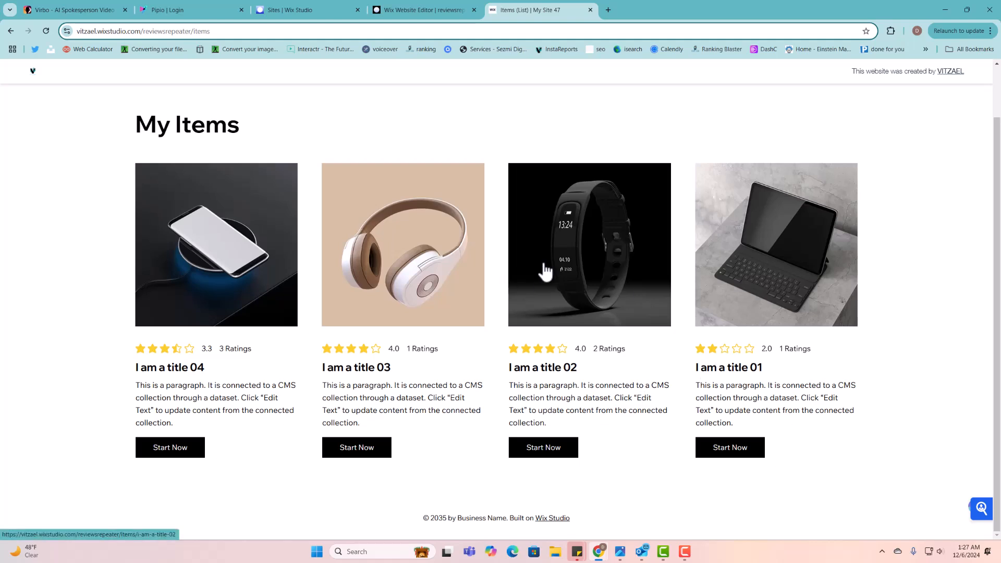
{"action": "left_click", "coordinate": [389, 260]}
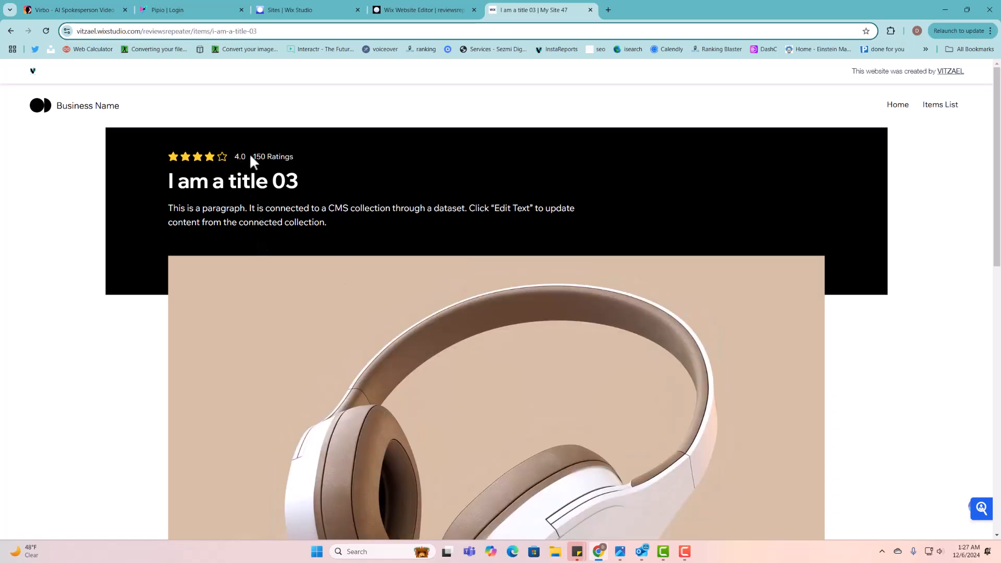
{"action": "left_click_drag", "start_coordinate": [253, 157], "coordinate": [305, 166]}
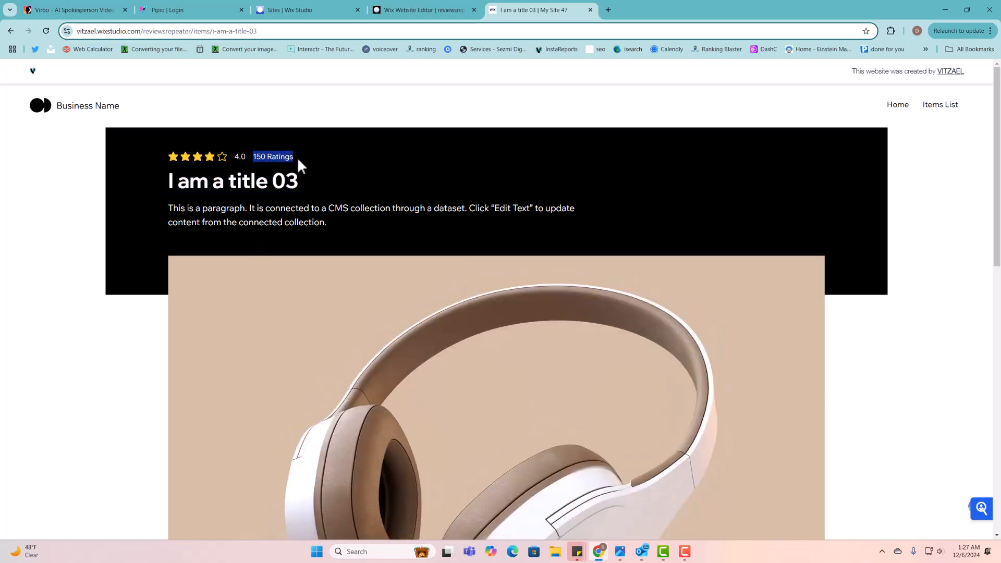
{"action": "triple_click", "coordinate": [287, 160]}
{"action": "scroll", "coordinate": [293, 166], "scroll_direction": "down", "scroll_amount": 6}
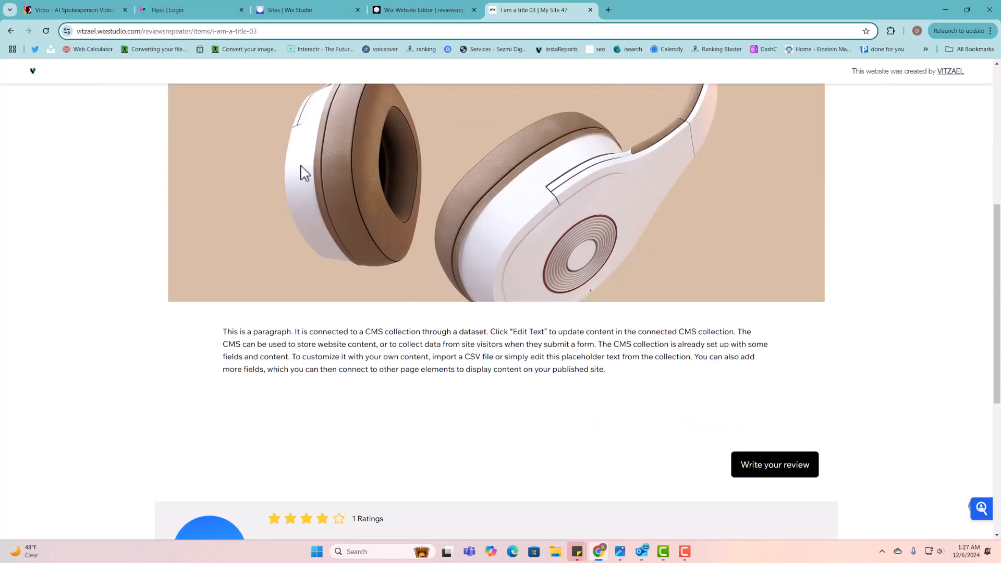
{"action": "scroll", "coordinate": [305, 173], "scroll_direction": "down", "scroll_amount": 5}
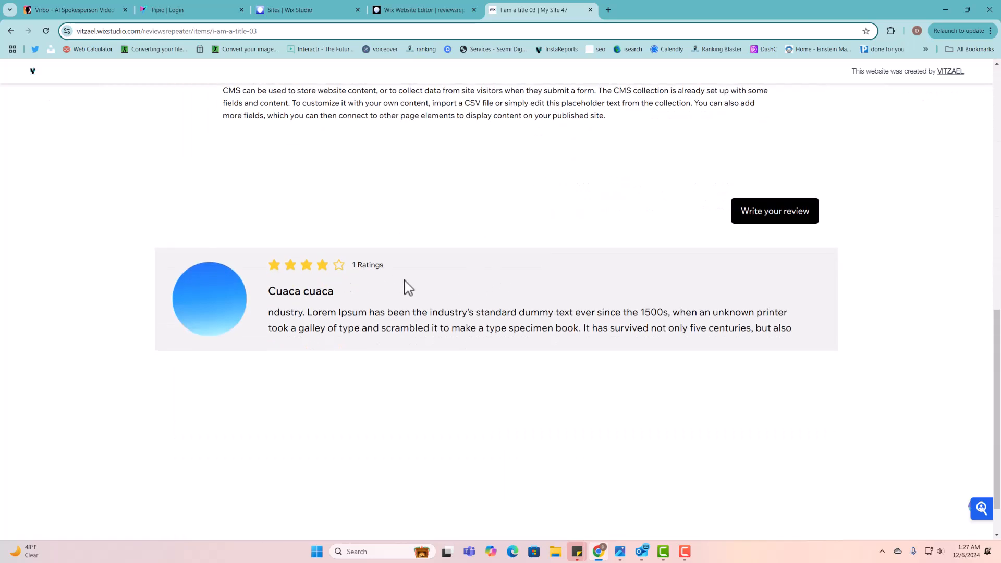
{"action": "scroll", "coordinate": [396, 293], "scroll_direction": "up", "scroll_amount": 3}
{"action": "scroll", "coordinate": [367, 307], "scroll_direction": "down", "scroll_amount": 1}
{"action": "double_click", "coordinate": [364, 269]}
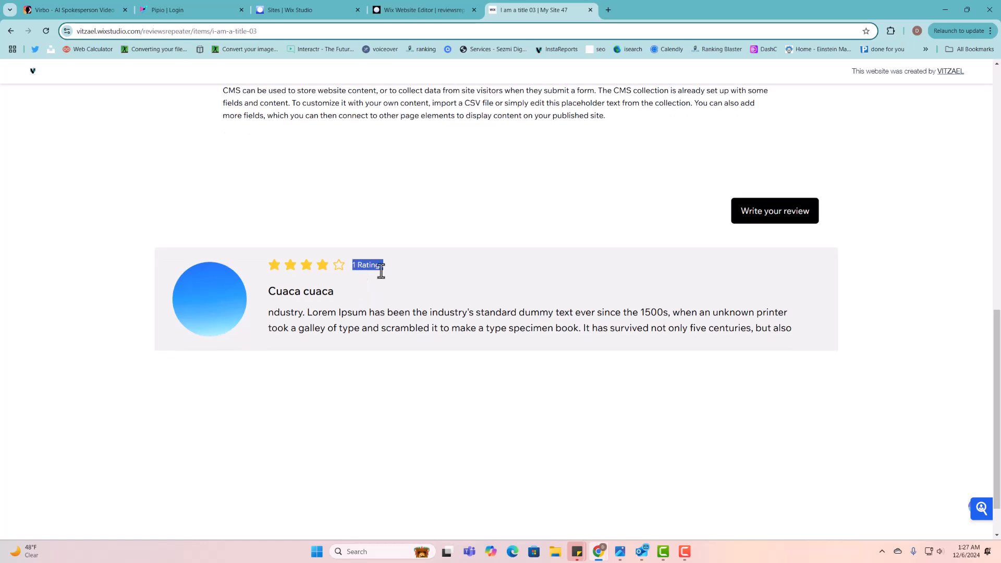
- Open the review form, enter the reviewer's name and e-mail, and upload the MILLIONAIRE COURSE (2) image
{"action": "left_click", "coordinate": [801, 221]}
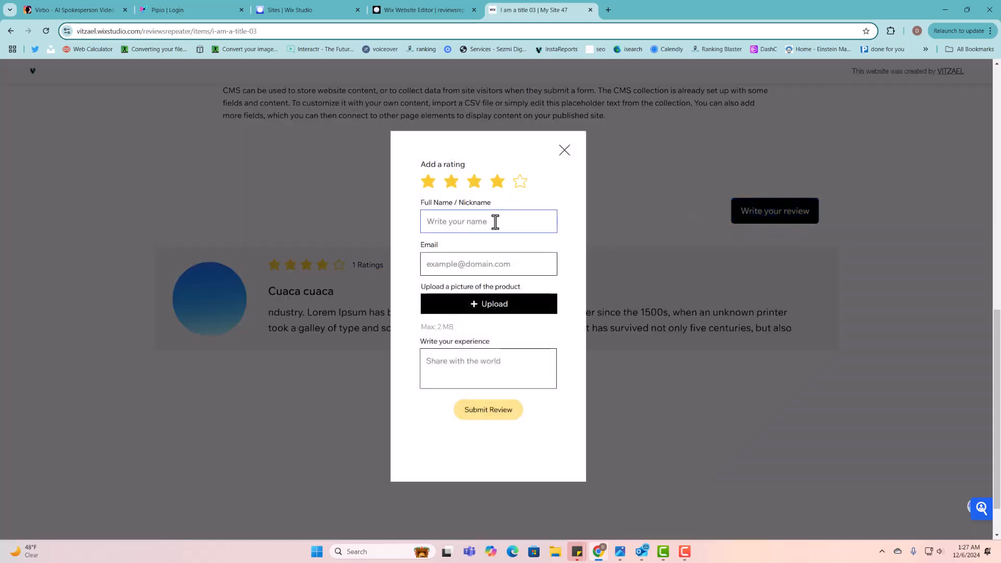
{"action": "type", "text": "Benny"}
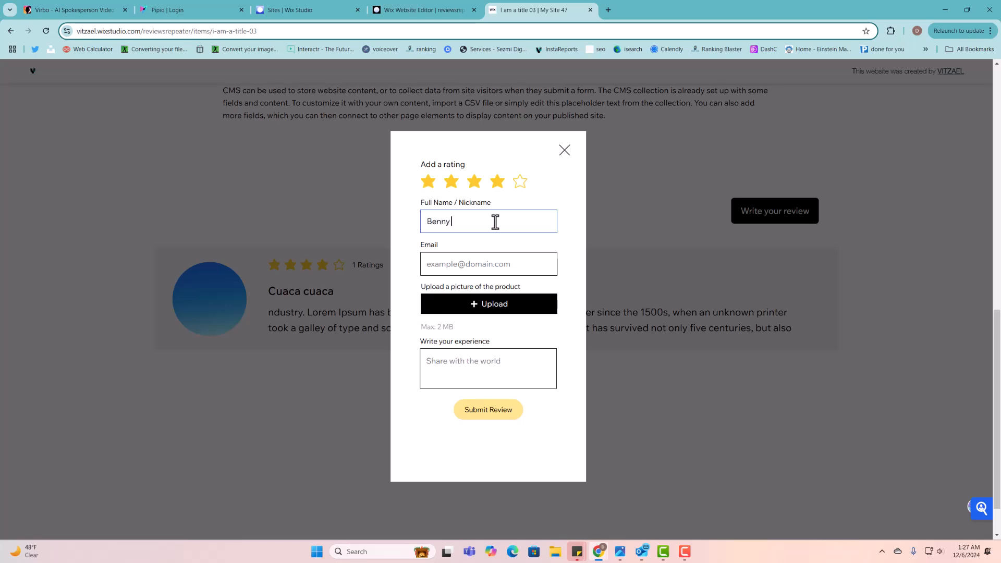
{"action": "left_click", "coordinate": [503, 266]}
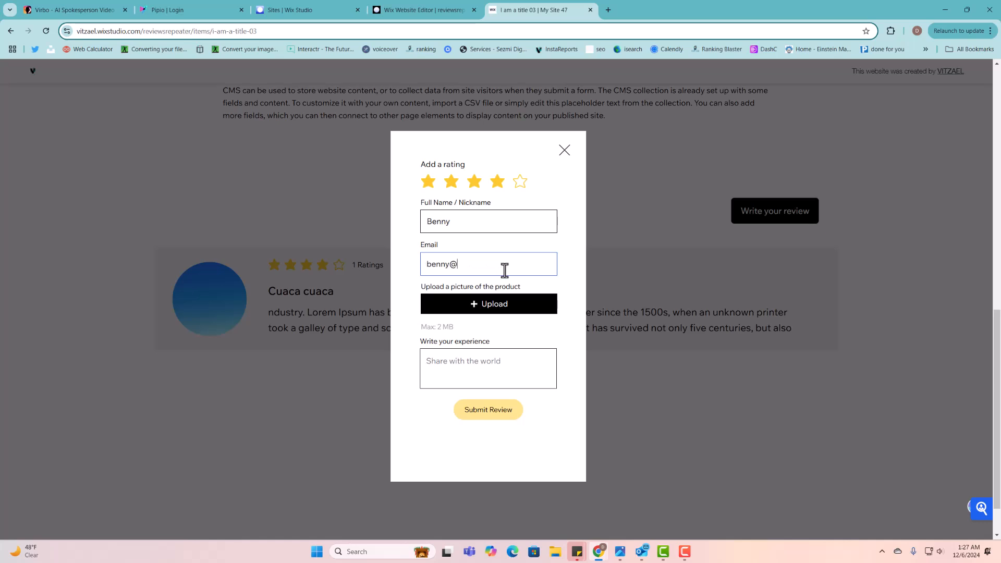
{"action": "left_click", "coordinate": [509, 307]}
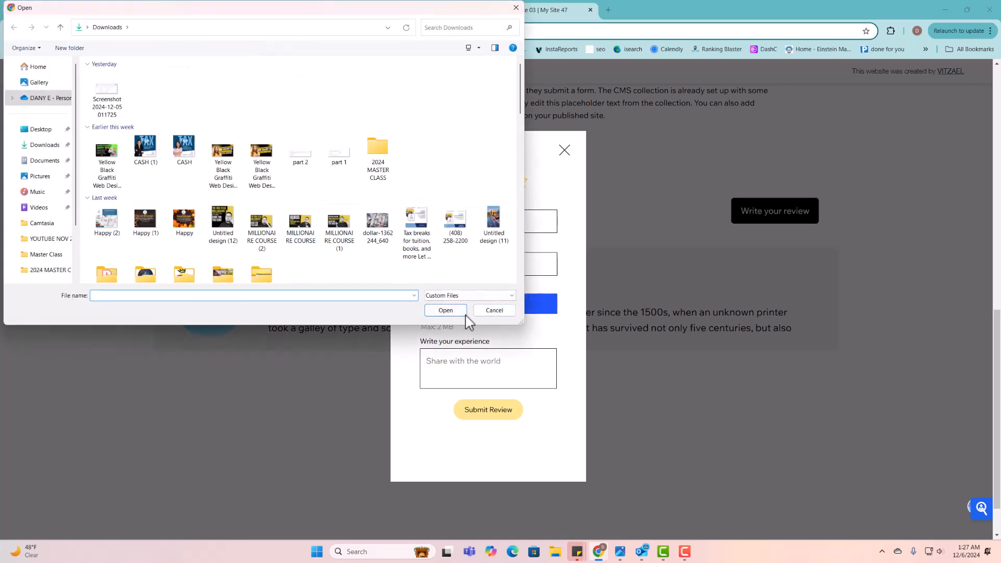
{"action": "left_click", "coordinate": [262, 223]}
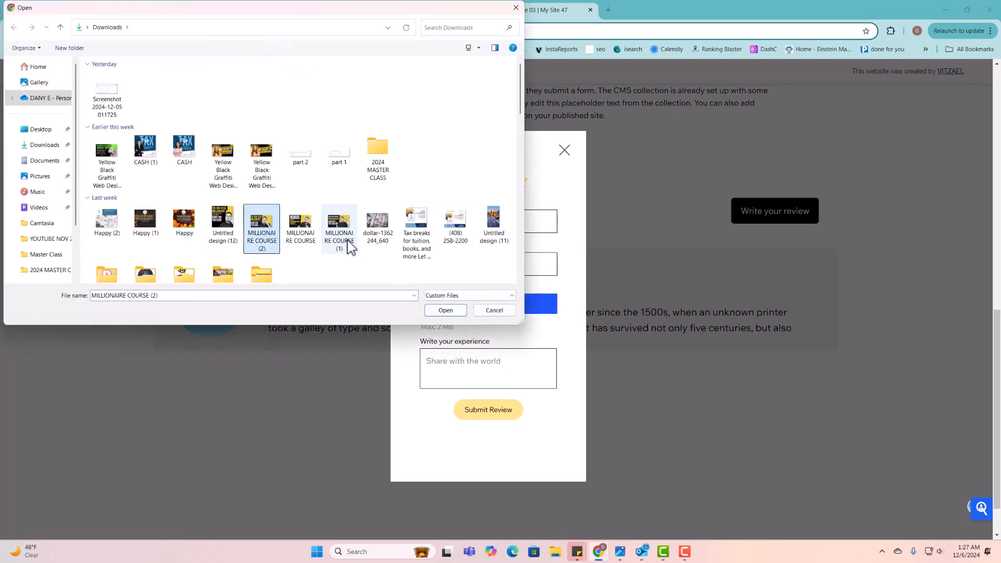
{"action": "left_click", "coordinate": [446, 311]}
- Write 'Love the service' as the review text and submit it, which returns an error
{"action": "left_click", "coordinate": [496, 380]}
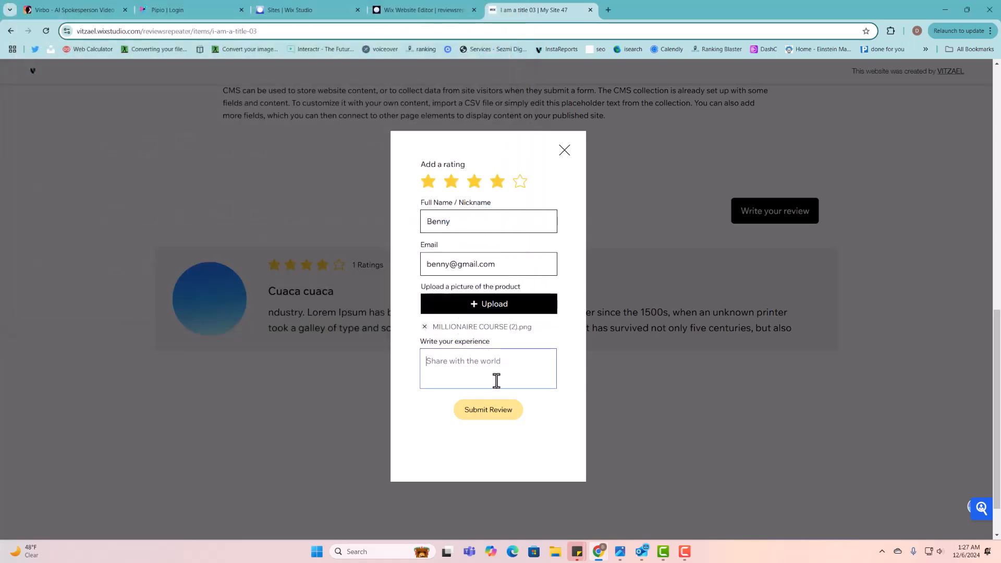
{"action": "type", "text": "It"}
{"action": "key", "text": "BackSpace"}
{"action": "key", "text": "BackSpace"}
{"action": "type", "text": "IO"}
{"action": "key", "text": "BackSpace"}
{"action": "key", "text": "BackSpace"}
{"action": "type", "text": "Lvo"}
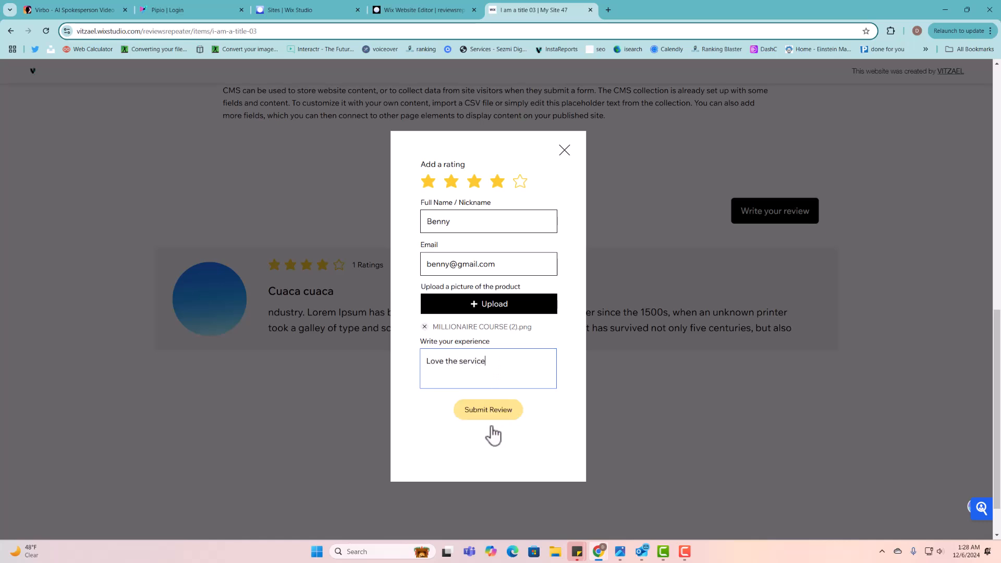
{"action": "left_click", "coordinate": [497, 412]}
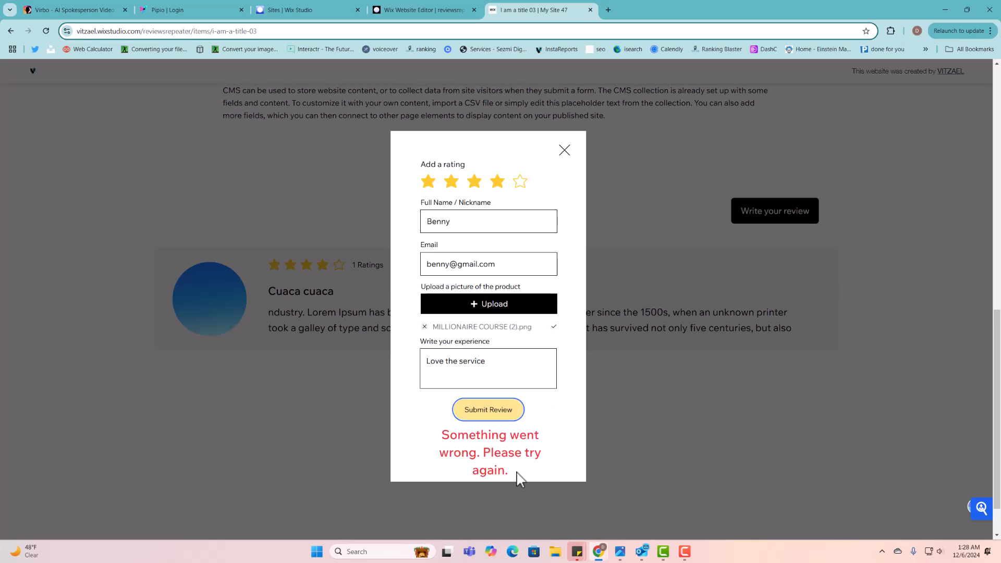
{"action": "left_click_drag", "start_coordinate": [518, 473], "coordinate": [442, 435]}
- Inspect the DevTools console to find the WDE0027 missing Reviews insert permission, then return to the editor
{"action": "right_click", "coordinate": [742, 434]}
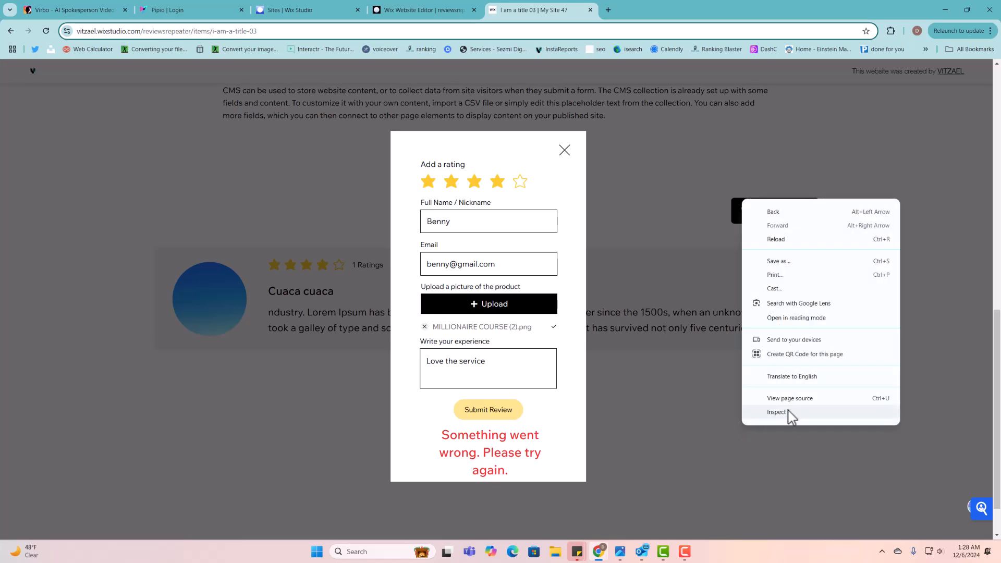
{"action": "left_click", "coordinate": [789, 412]}
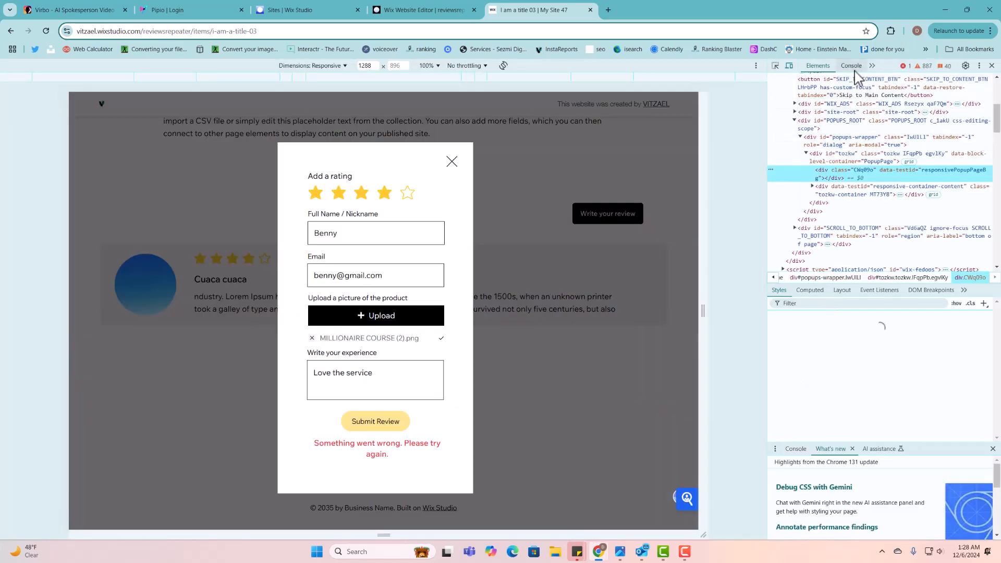
{"action": "left_click", "coordinate": [853, 67]}
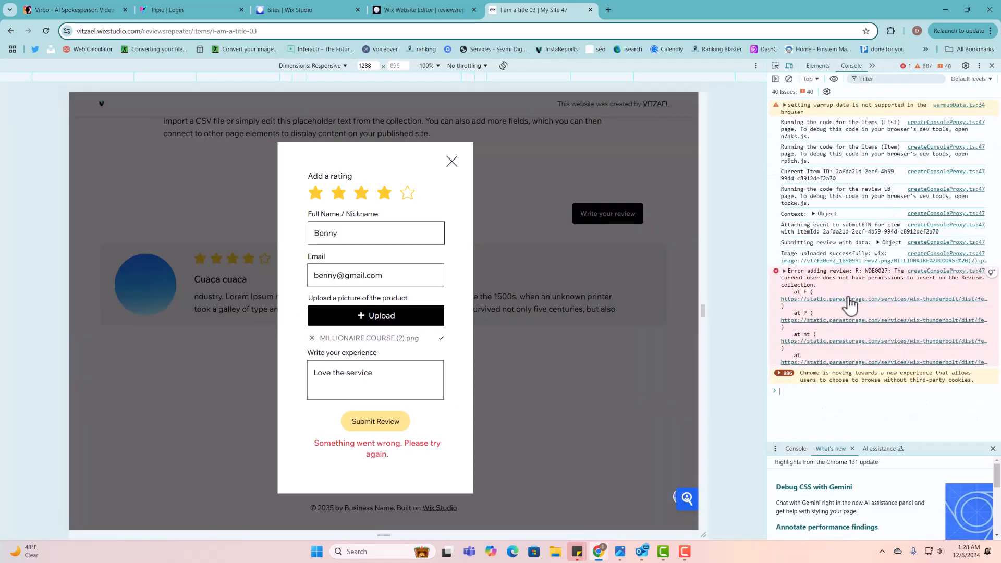
{"action": "left_click_drag", "start_coordinate": [796, 254], "coordinate": [885, 257]}
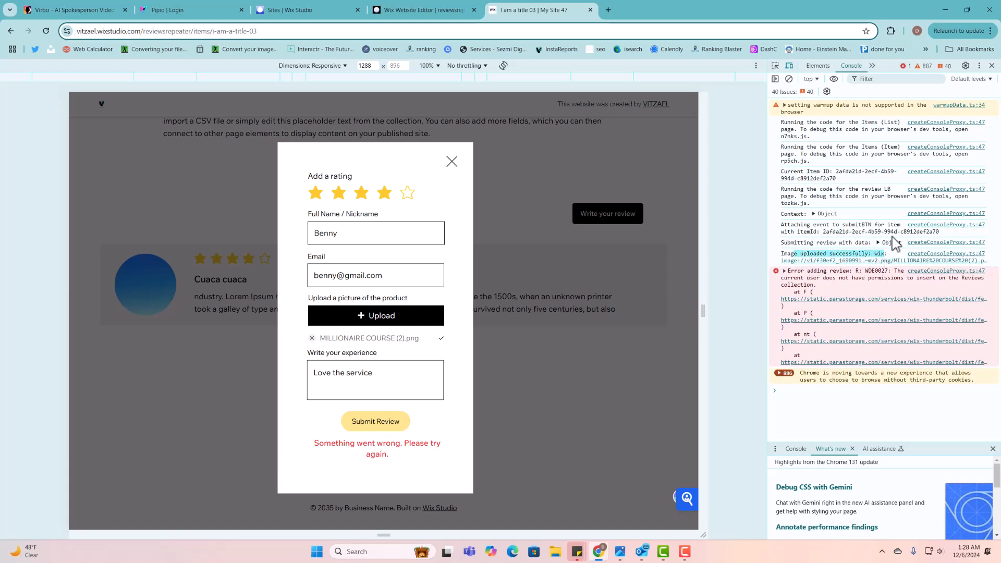
{"action": "left_click", "coordinate": [434, 4]}
- Open the Reviews collection's Permissions & privacy settings and switch them to Custom
{"action": "left_click", "coordinate": [655, 205]}
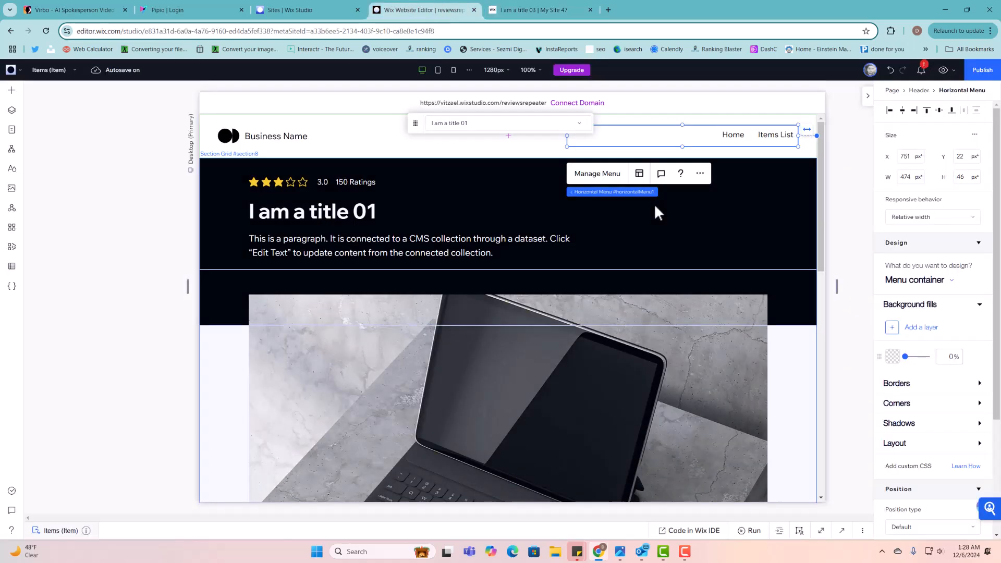
{"action": "left_click", "coordinate": [12, 266]}
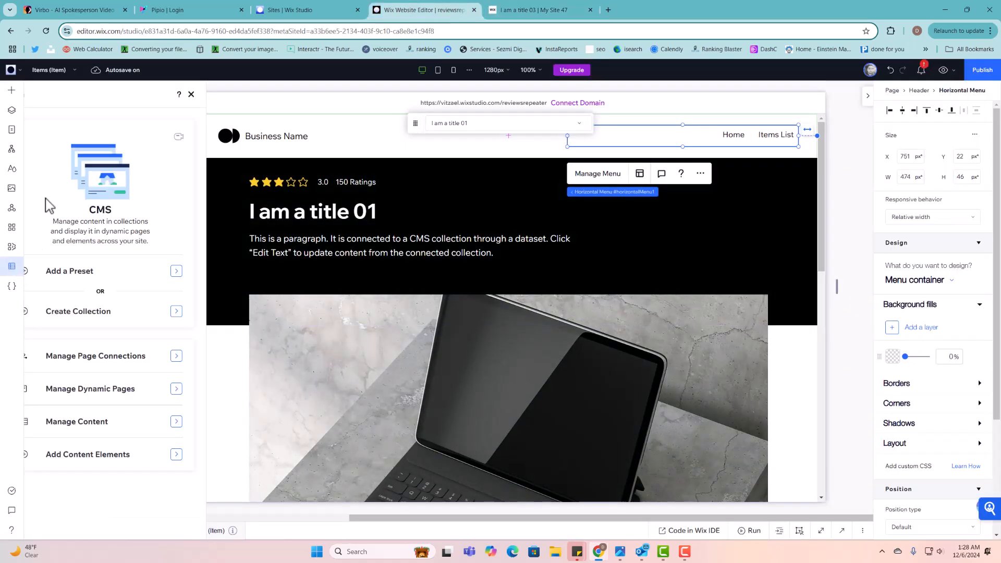
{"action": "left_click", "coordinate": [68, 115]}
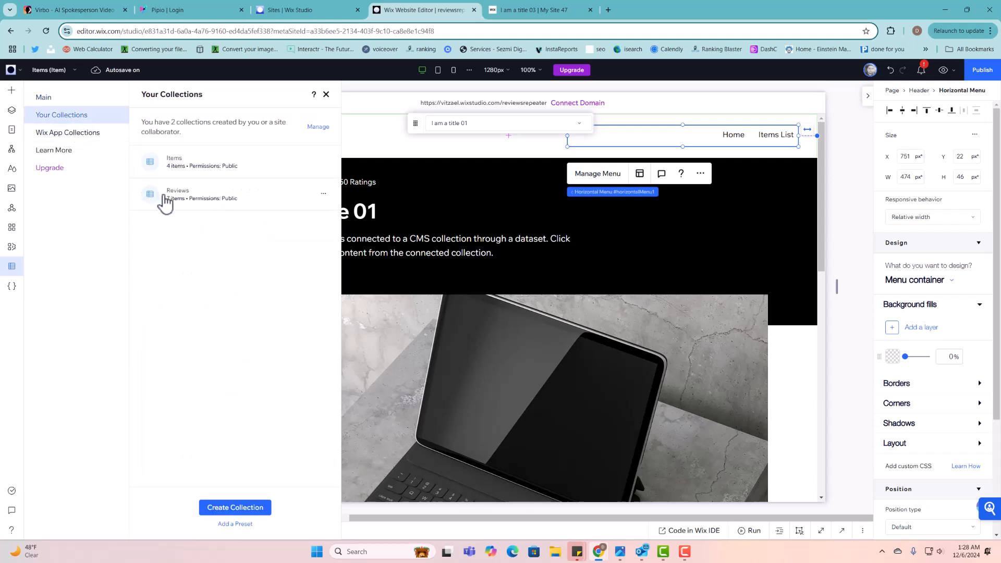
{"action": "left_click", "coordinate": [323, 195]}
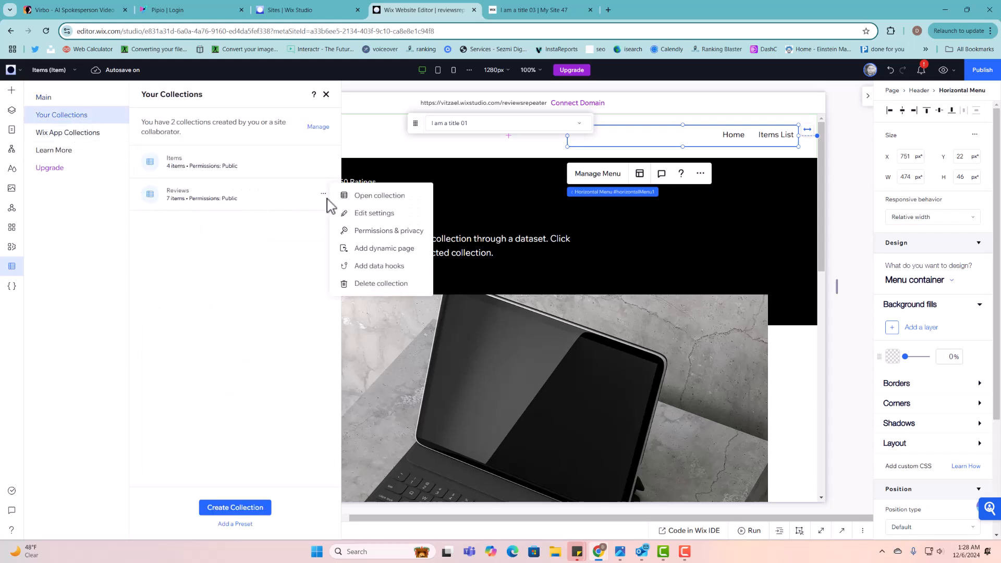
{"action": "left_click", "coordinate": [367, 214]}
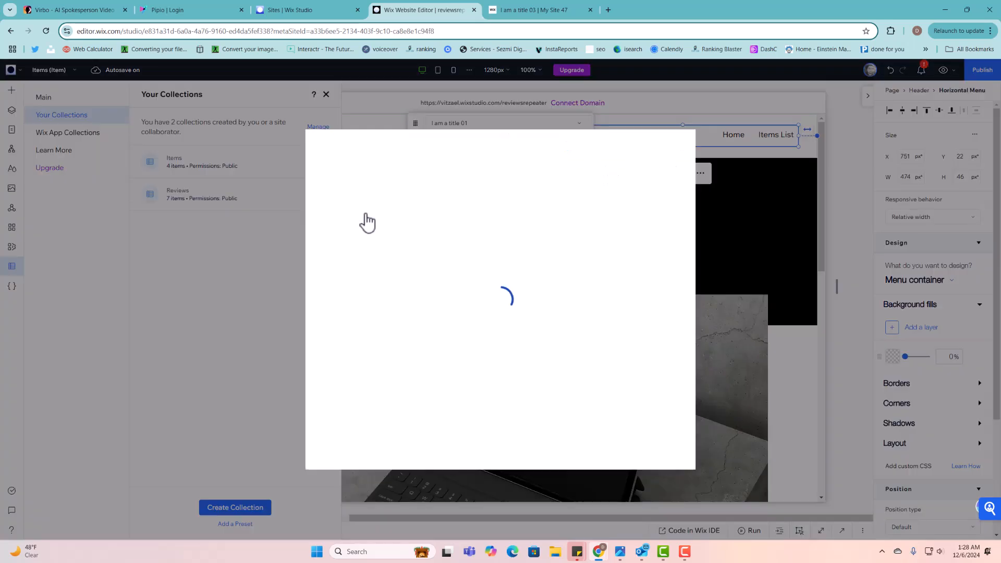
{"action": "left_click", "coordinate": [590, 179]}
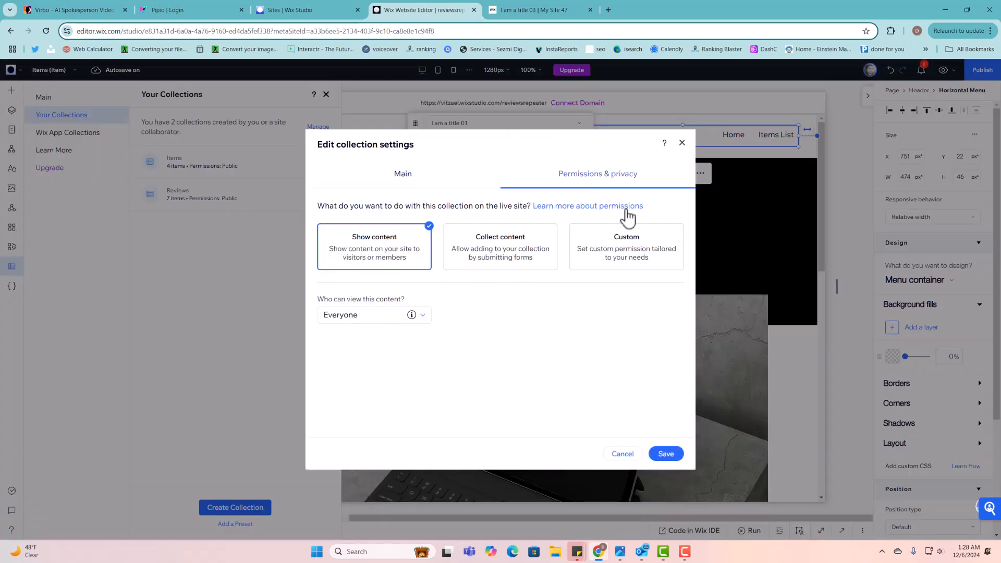
{"action": "left_click", "coordinate": [629, 252]}
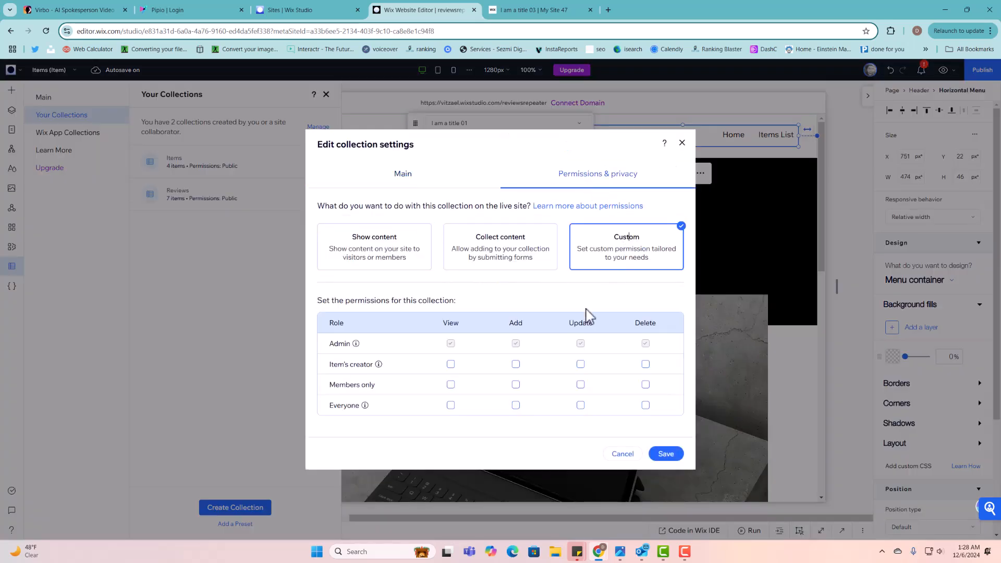
- Allow item creators, members and everyone to view, add and update reviews, save, and publish
{"action": "left_click", "coordinate": [450, 364]}
{"action": "left_click", "coordinate": [451, 385]}
{"action": "left_click", "coordinate": [450, 405]}
{"action": "left_click", "coordinate": [516, 364]}
{"action": "left_click", "coordinate": [516, 384]}
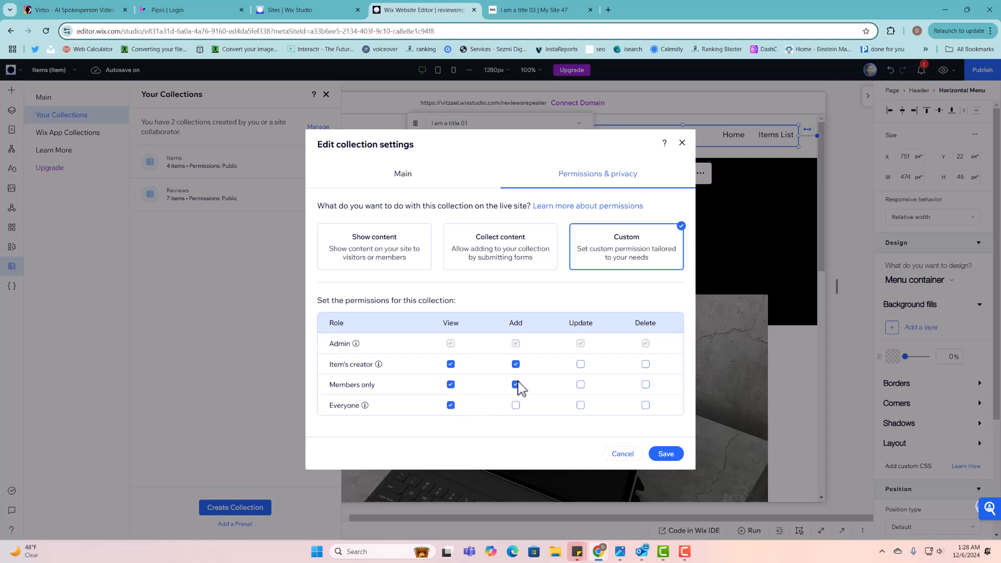
{"action": "left_click", "coordinate": [580, 364]}
{"action": "left_click", "coordinate": [581, 385]}
{"action": "left_click", "coordinate": [515, 405]}
{"action": "left_click", "coordinate": [581, 406]}
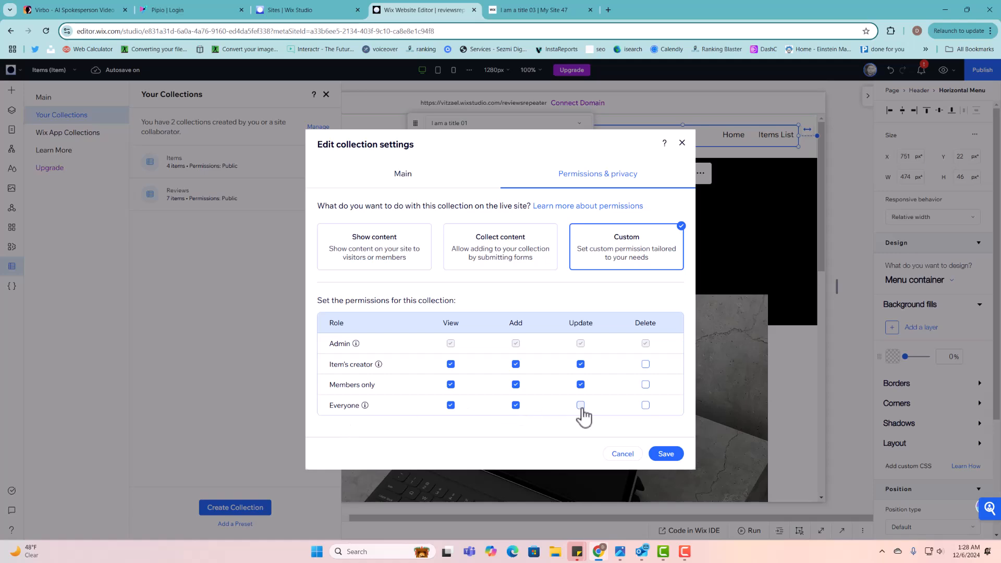
{"action": "left_click", "coordinate": [663, 454]}
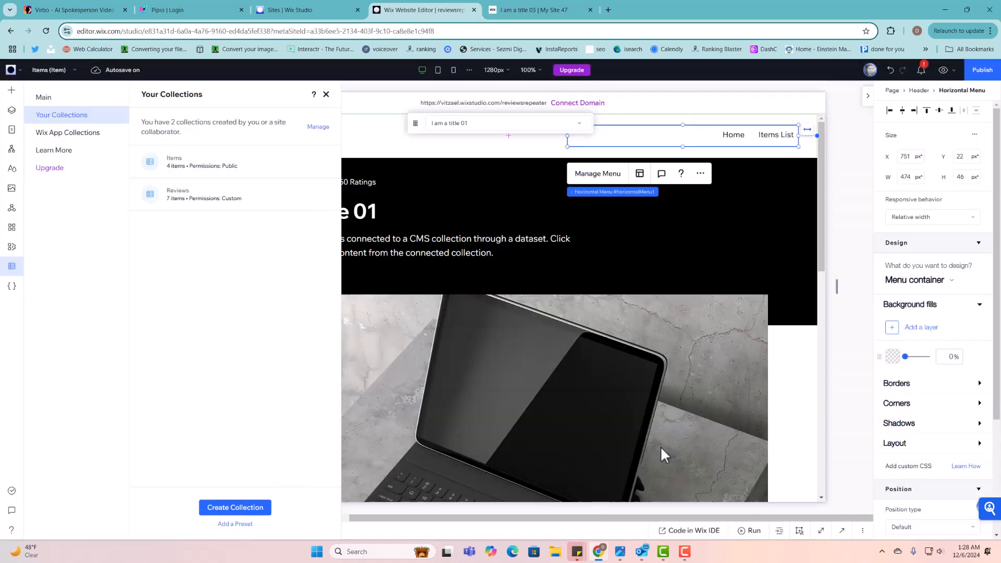
{"action": "left_click", "coordinate": [984, 73]}
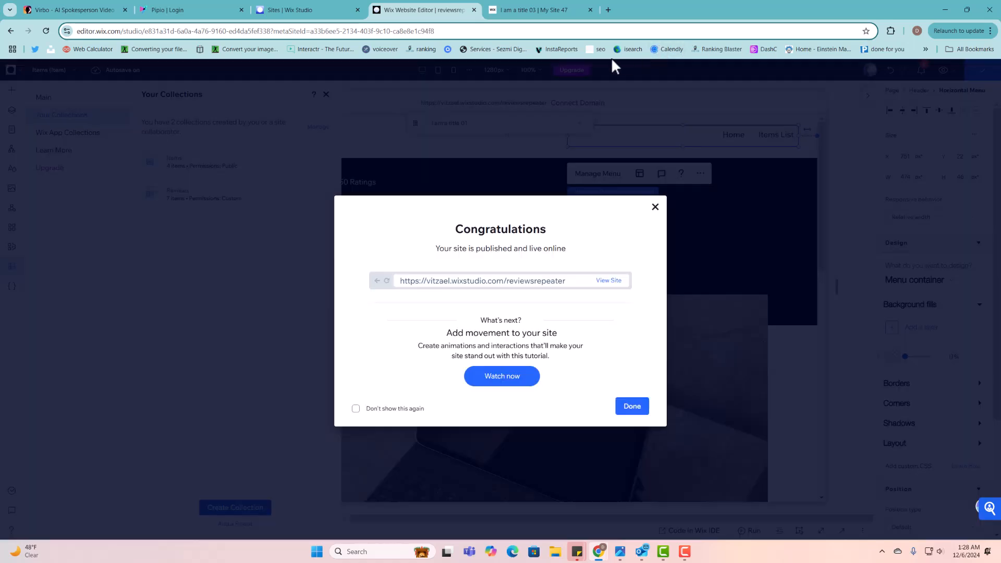
- Resubmit the review on the live item page, close DevTools and reload the page
{"action": "left_click", "coordinate": [537, 10]}
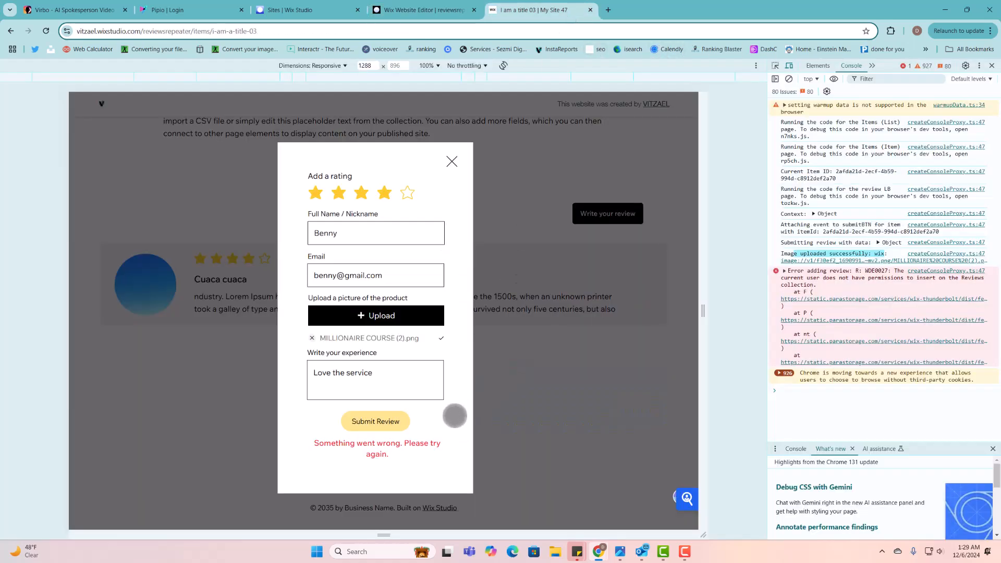
{"action": "left_click", "coordinate": [377, 421]}
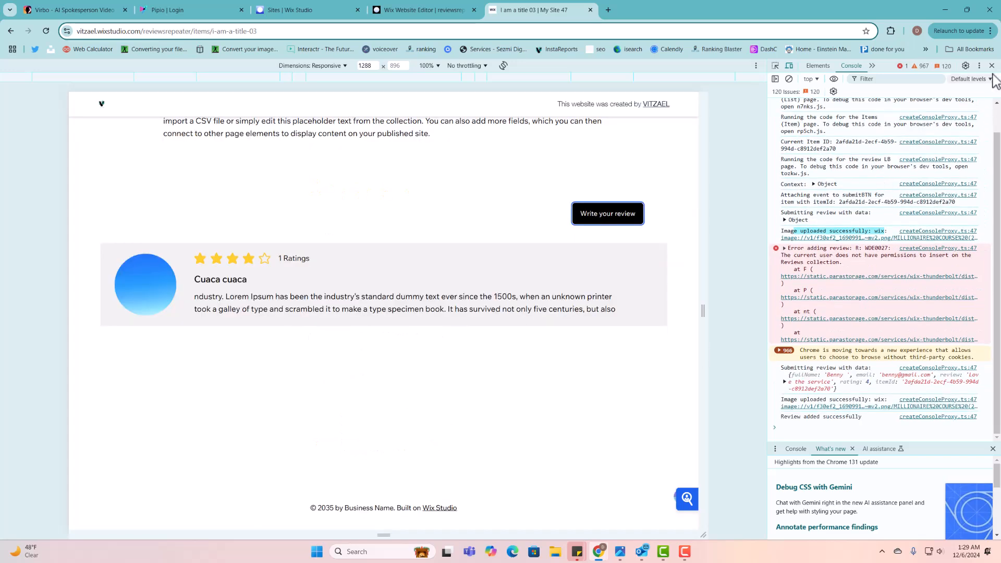
{"action": "left_click", "coordinate": [992, 66]}
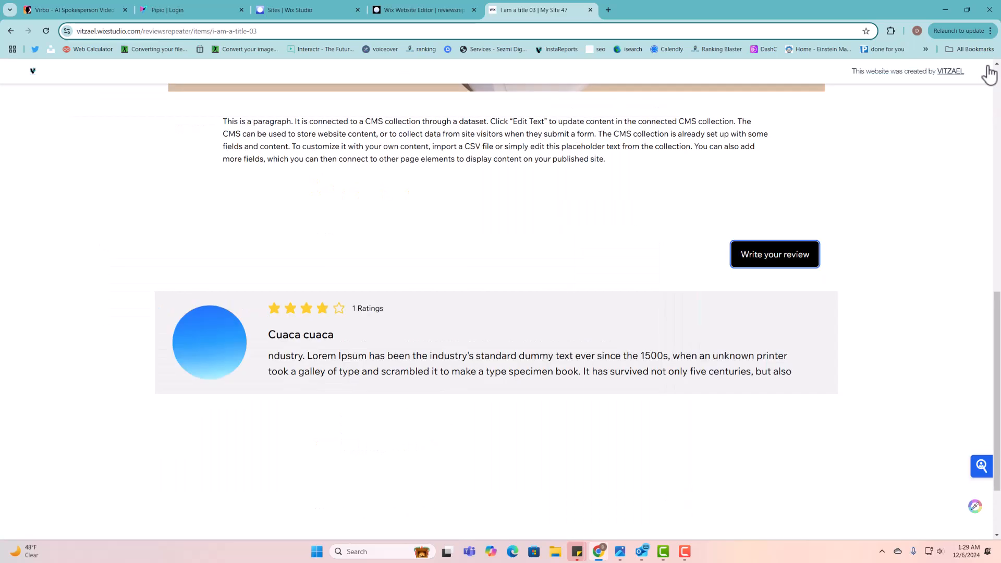
{"action": "left_click", "coordinate": [46, 30]}
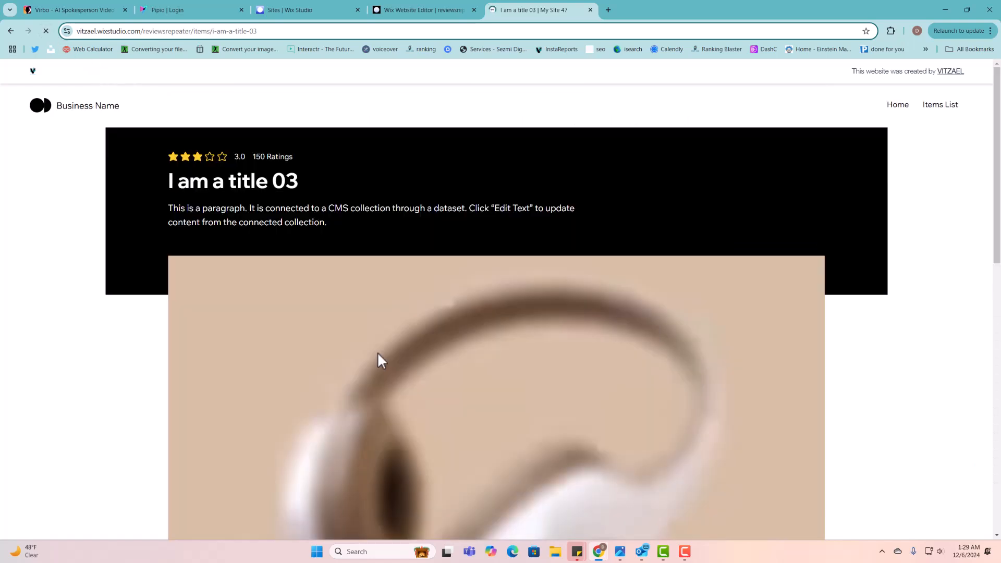
- Check the new four-star review and ratings counts, then return to the editor and close the publish dialog
{"action": "scroll", "coordinate": [495, 308], "scroll_direction": "down", "scroll_amount": 8}
{"action": "scroll", "coordinate": [503, 310], "scroll_direction": "down", "scroll_amount": 4}
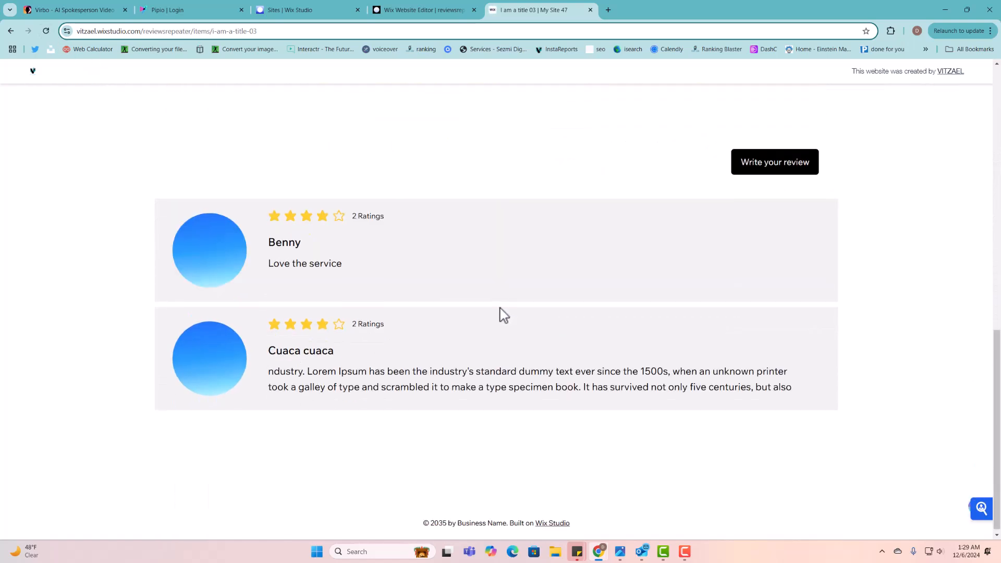
{"action": "triple_click", "coordinate": [354, 217]}
{"action": "left_click_drag", "start_coordinate": [355, 324], "coordinate": [394, 304]}
{"action": "left_click_drag", "start_coordinate": [389, 217], "coordinate": [351, 225]}
{"action": "triple_click", "coordinate": [381, 323]}
{"action": "scroll", "coordinate": [418, 342], "scroll_direction": "up", "scroll_amount": 10}
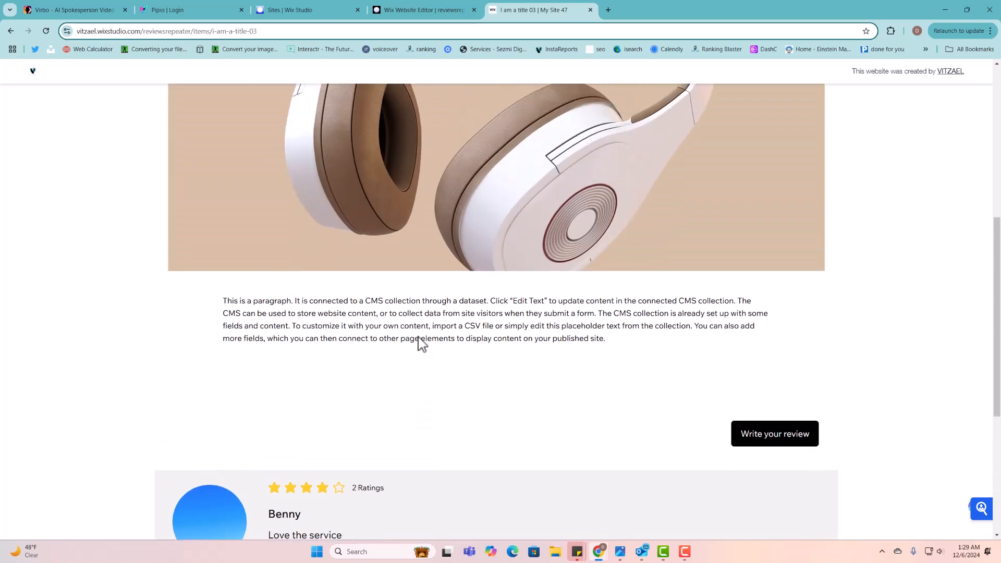
{"action": "mouse_move", "coordinate": [295, 156]}
{"action": "left_mouse_down"}
{"action": "mouse_move", "coordinate": [239, 162]}
{"action": "mouse_move", "coordinate": [306, 159]}
{"action": "mouse_move", "coordinate": [277, 161]}
{"action": "left_mouse_up"}
{"action": "left_click", "coordinate": [259, 160]}
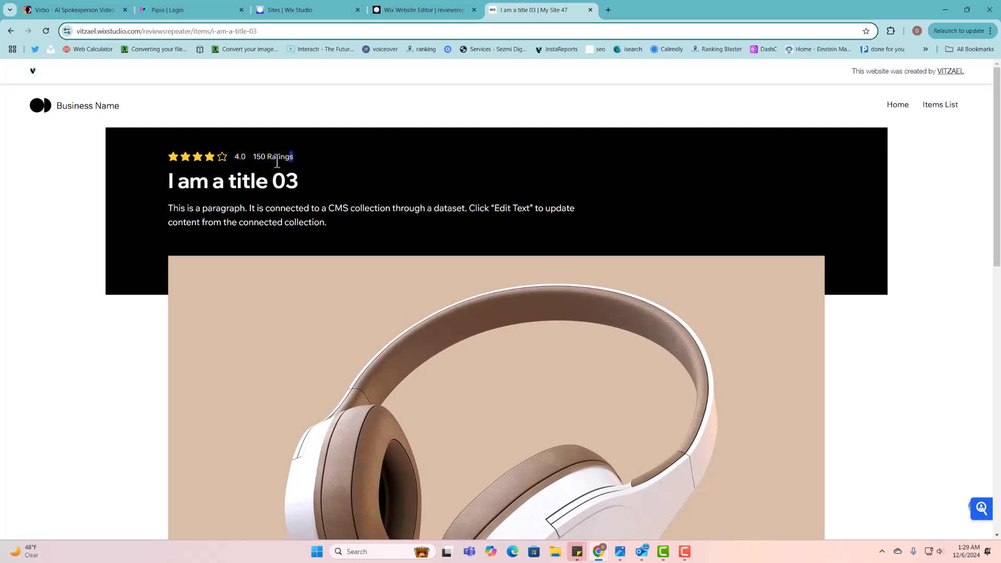
{"action": "left_click", "coordinate": [431, 12]}
{"action": "left_click", "coordinate": [655, 207]}
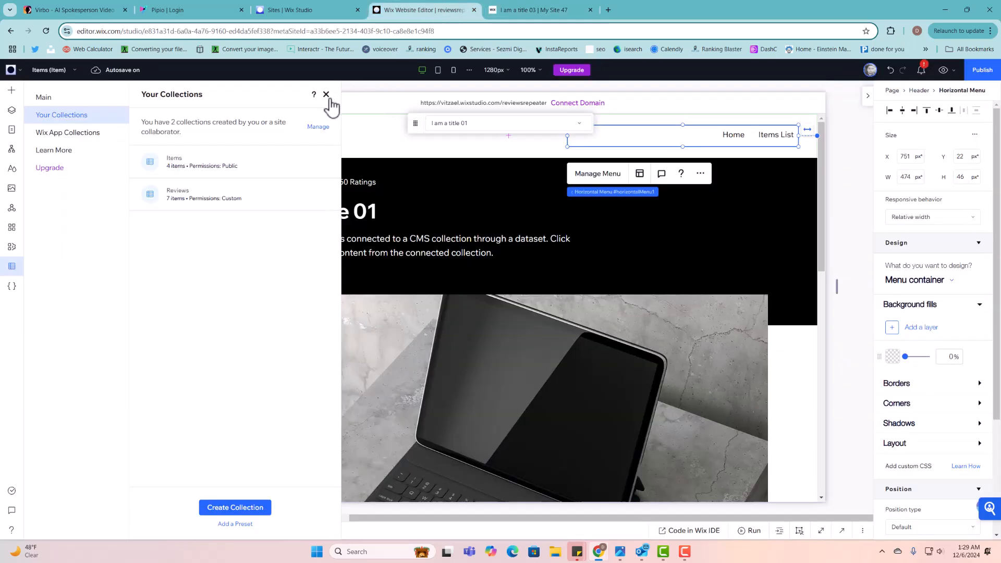
- Inspect the '2 Ratings' text on the live Items (List) page, then return to the editor
{"action": "left_click", "coordinate": [11, 129]}
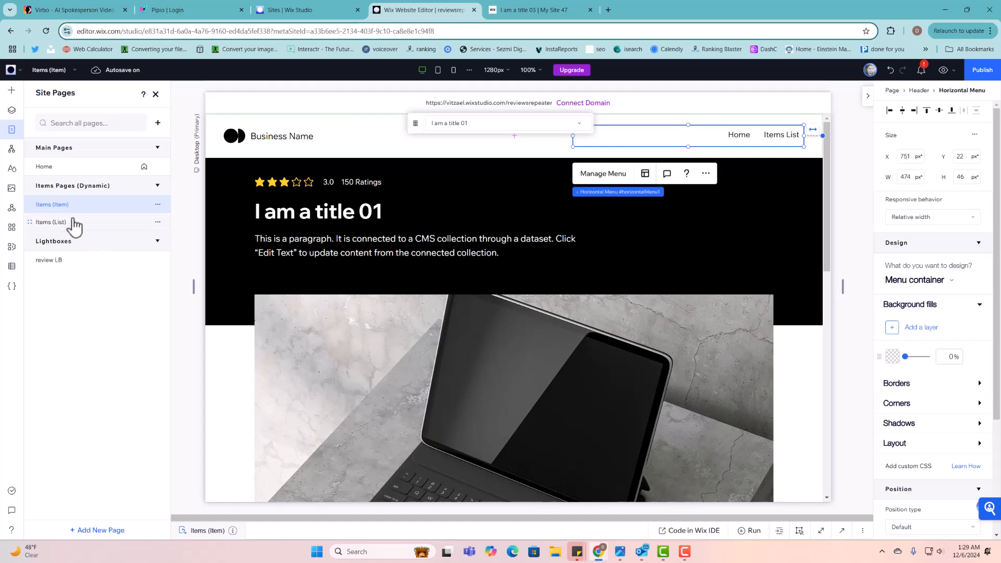
{"action": "left_click", "coordinate": [70, 222]}
{"action": "left_click", "coordinate": [550, 9]}
{"action": "scroll", "coordinate": [516, 279], "scroll_direction": "down", "scroll_amount": 8}
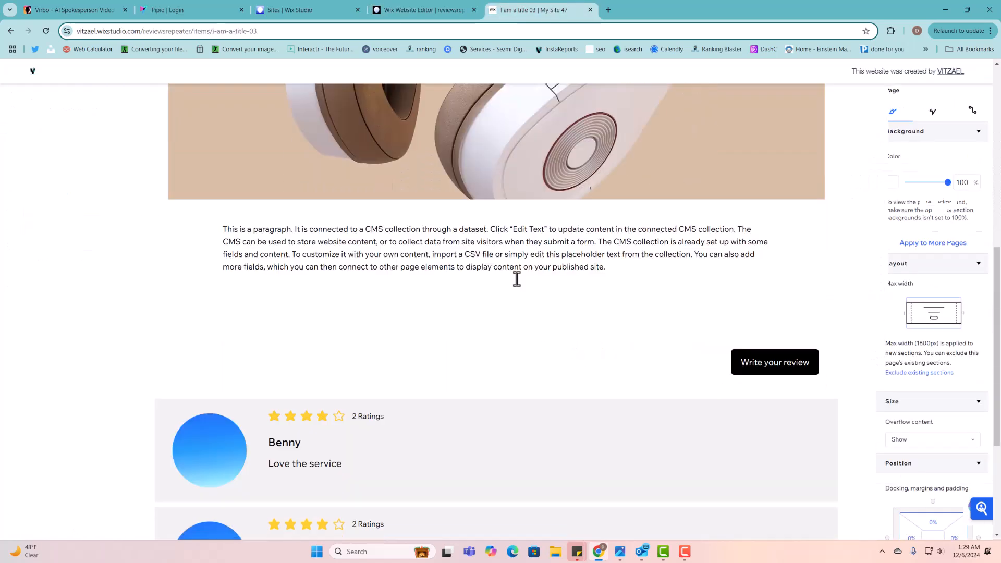
{"action": "scroll", "coordinate": [297, 406], "scroll_direction": "down", "scroll_amount": 4}
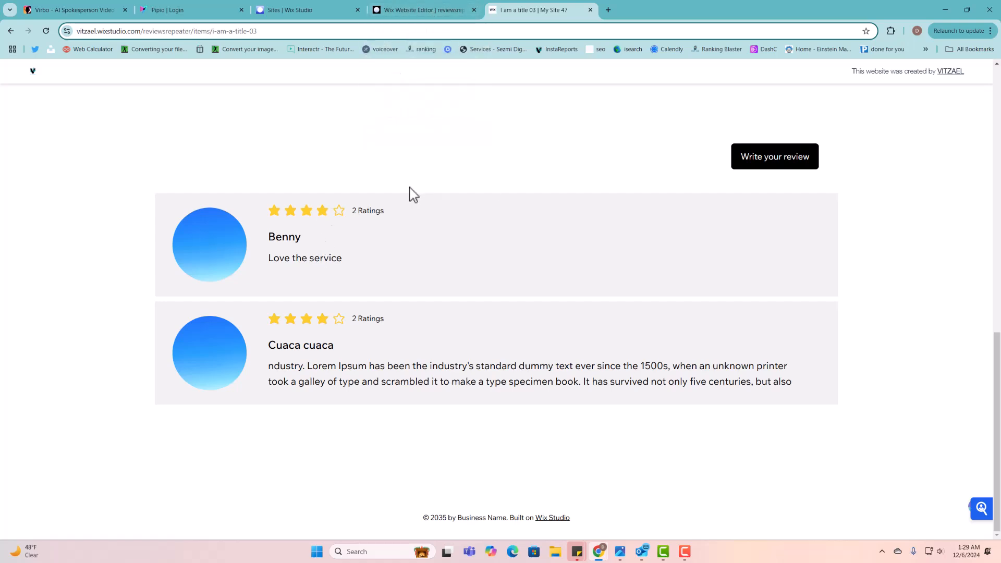
{"action": "left_click_drag", "start_coordinate": [392, 221], "coordinate": [284, 218]}
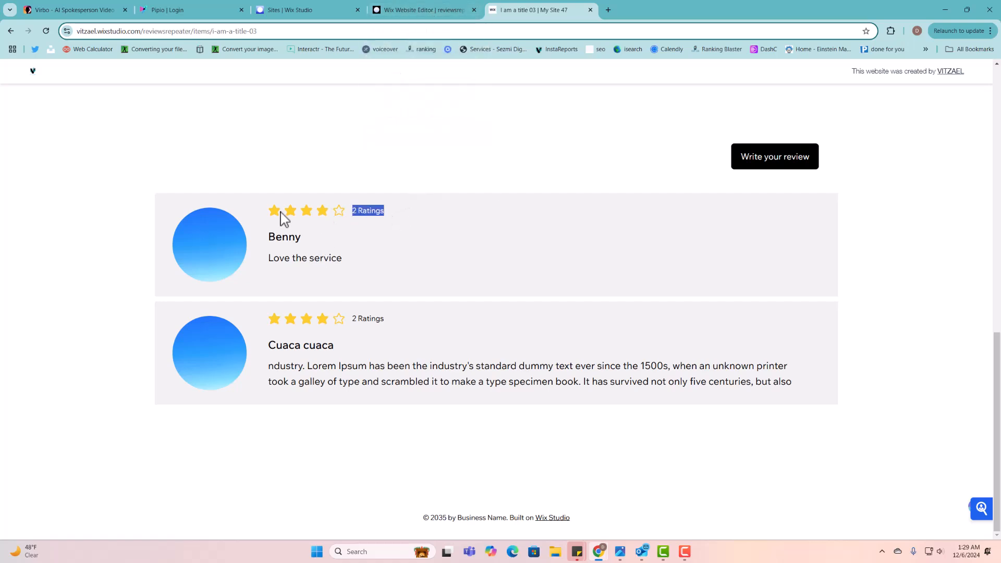
{"action": "left_click", "coordinate": [425, 15]}
{"action": "left_click", "coordinate": [155, 94]}
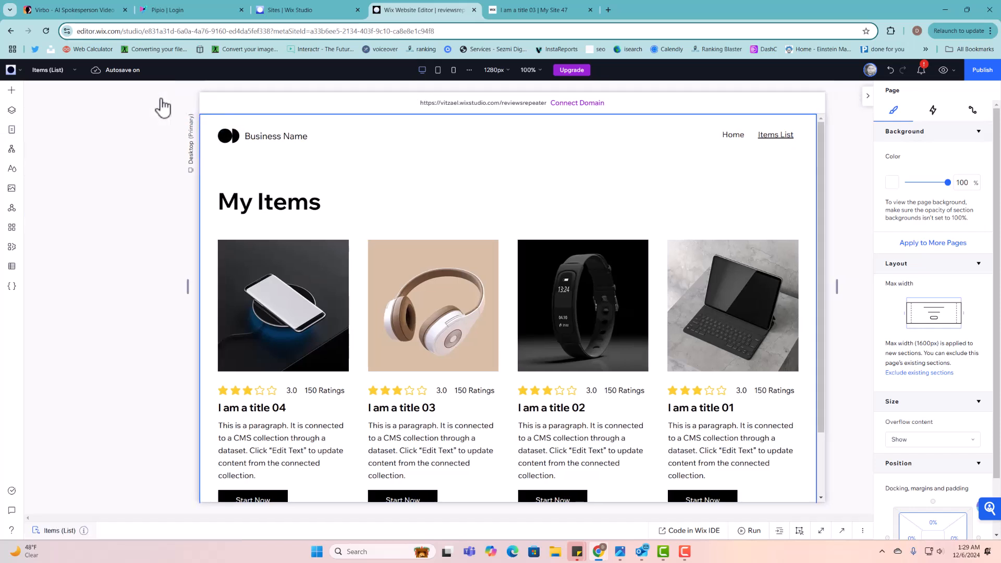
- Open the Items (Item) dynamic page with its code editor expanded
{"action": "left_click", "coordinate": [9, 133]}
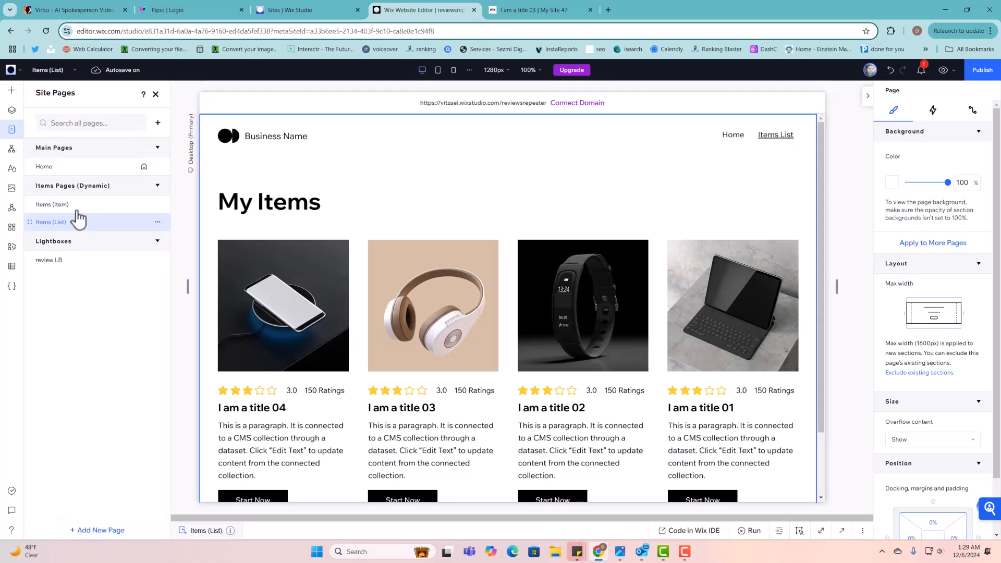
{"action": "left_click", "coordinate": [77, 209]}
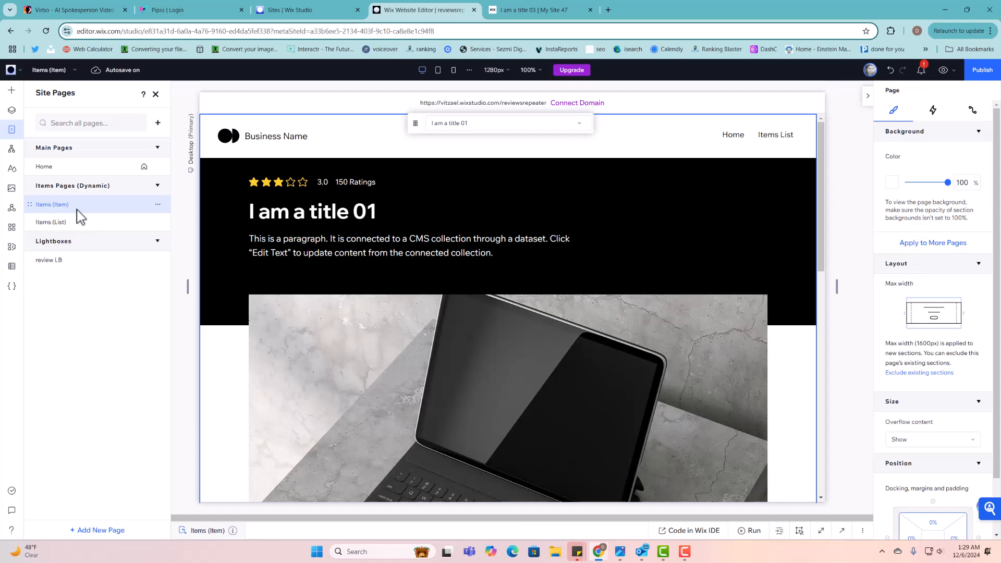
{"action": "left_click", "coordinate": [155, 94]}
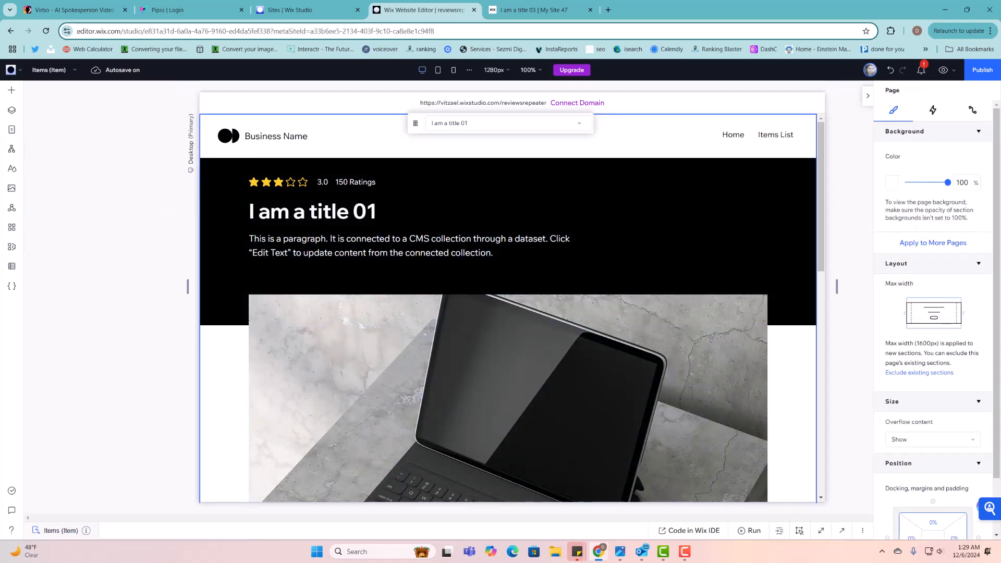
{"action": "left_click", "coordinate": [842, 530]}
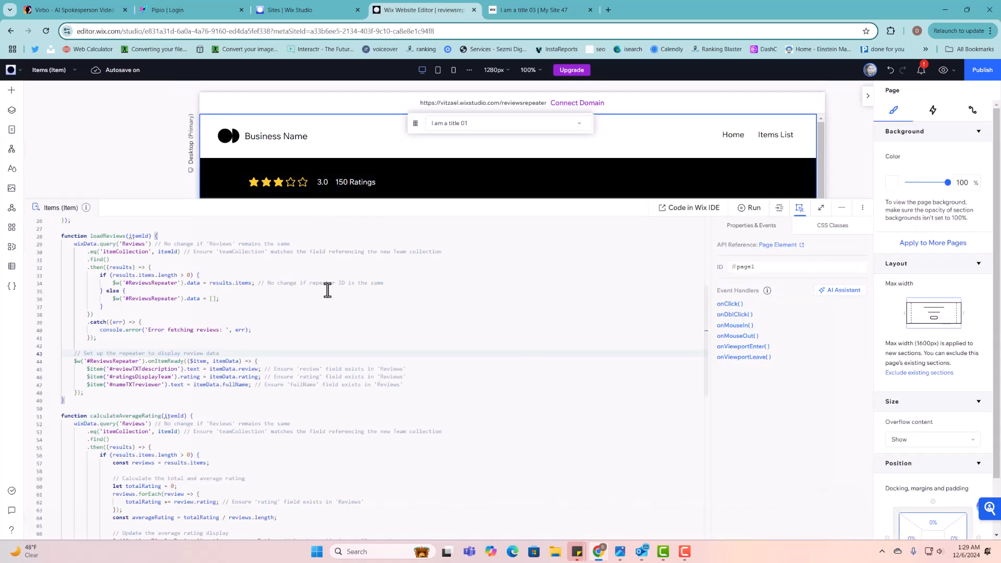
{"action": "scroll", "coordinate": [362, 379], "scroll_direction": "up", "scroll_amount": 5}
{"action": "scroll", "coordinate": [362, 380], "scroll_direction": "up", "scroll_amount": 3}
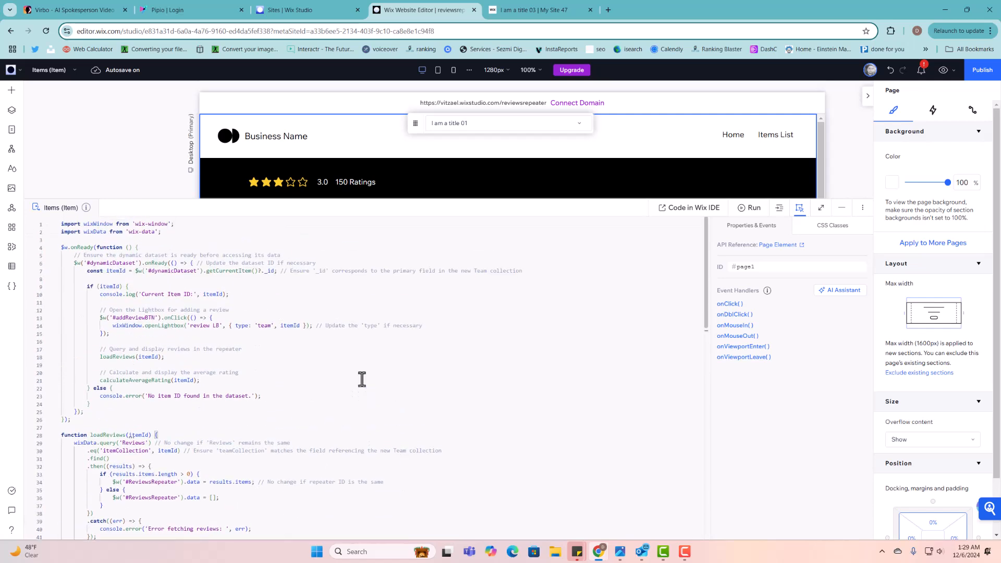
- Check the star rating's ID, ratingsDisplayTeam, against calculateAverageRating's #ratingsDisplayReviews target in the code
{"action": "left_click", "coordinate": [280, 181]}
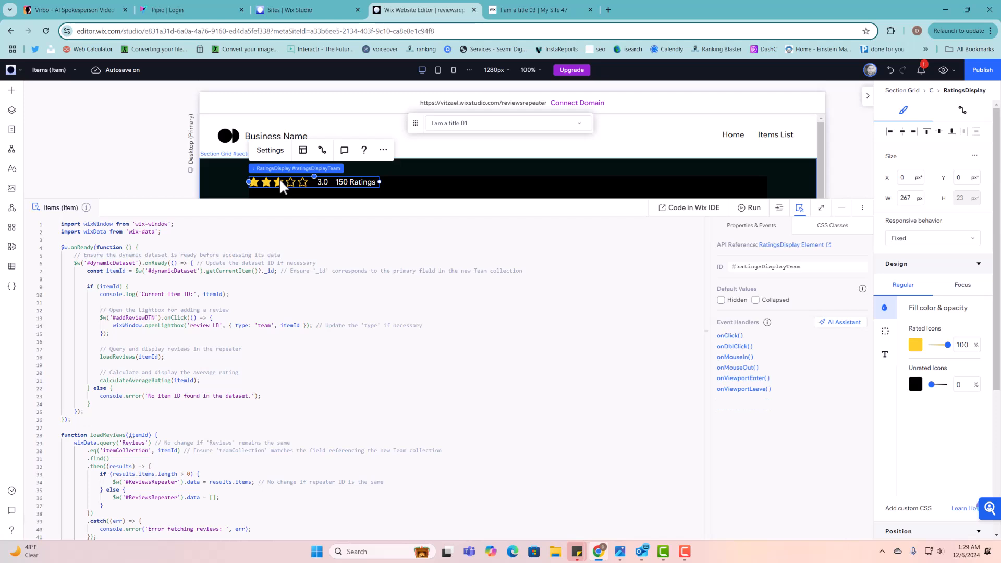
{"action": "double_click", "coordinate": [797, 267]}
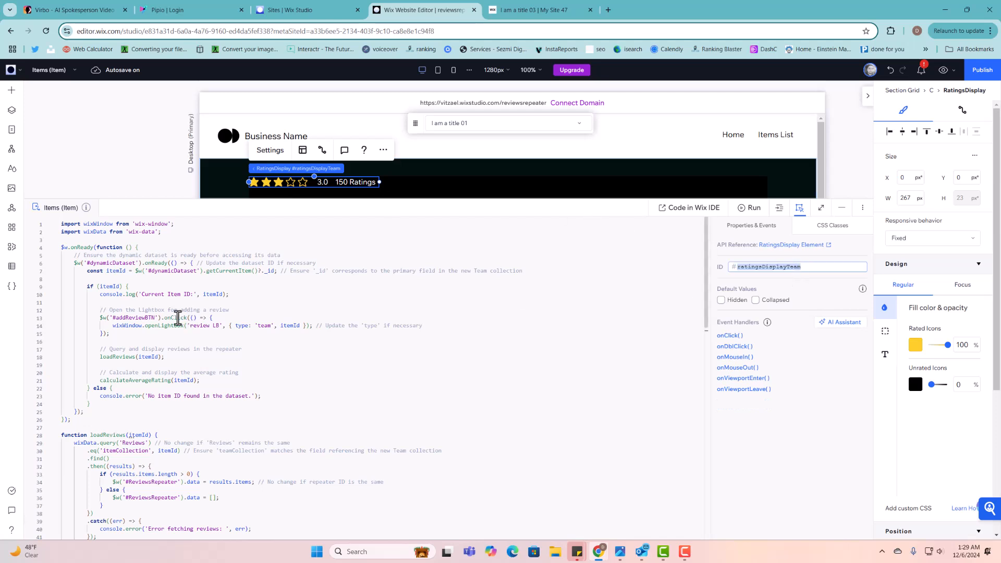
{"action": "scroll", "coordinate": [153, 282], "scroll_direction": "down", "scroll_amount": 5}
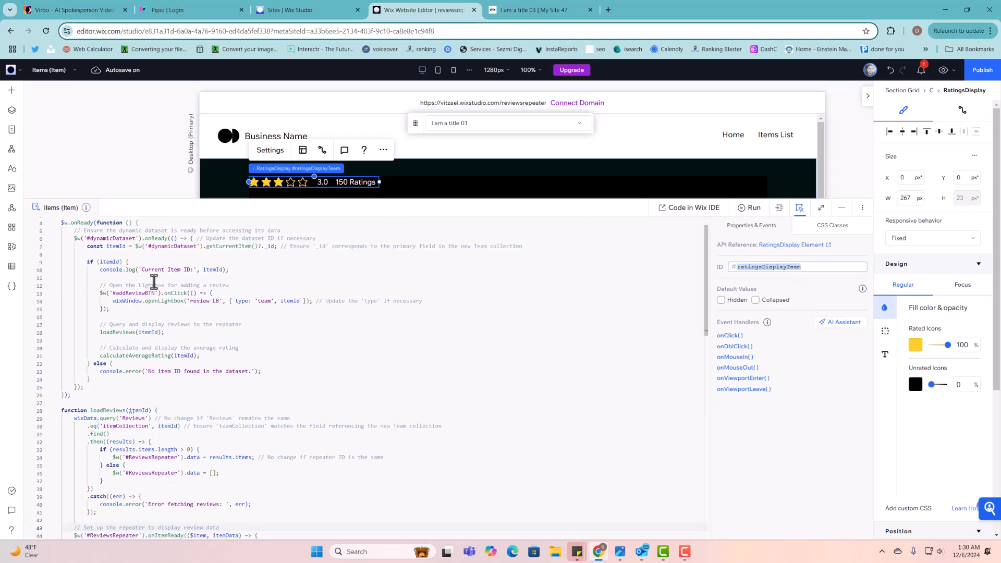
{"action": "scroll", "coordinate": [154, 282], "scroll_direction": "down", "scroll_amount": 2}
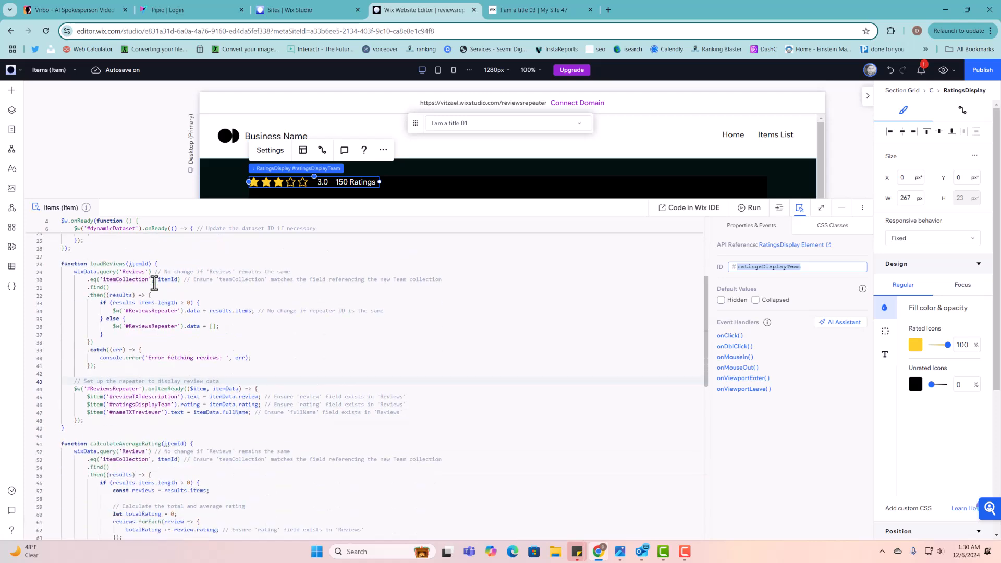
{"action": "scroll", "coordinate": [154, 282], "scroll_direction": "down", "scroll_amount": 9}
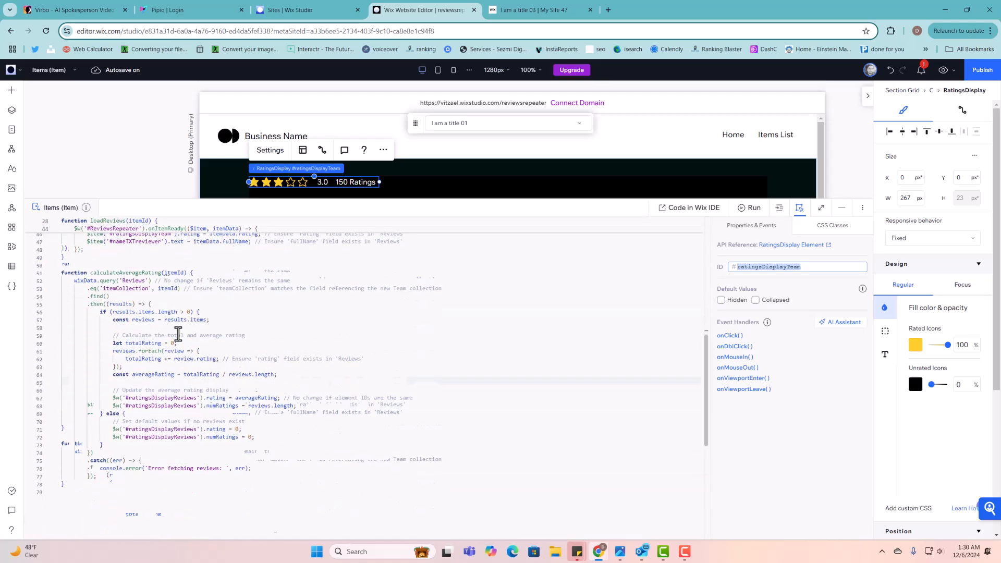
{"action": "scroll", "coordinate": [176, 331], "scroll_direction": "up", "scroll_amount": 4}
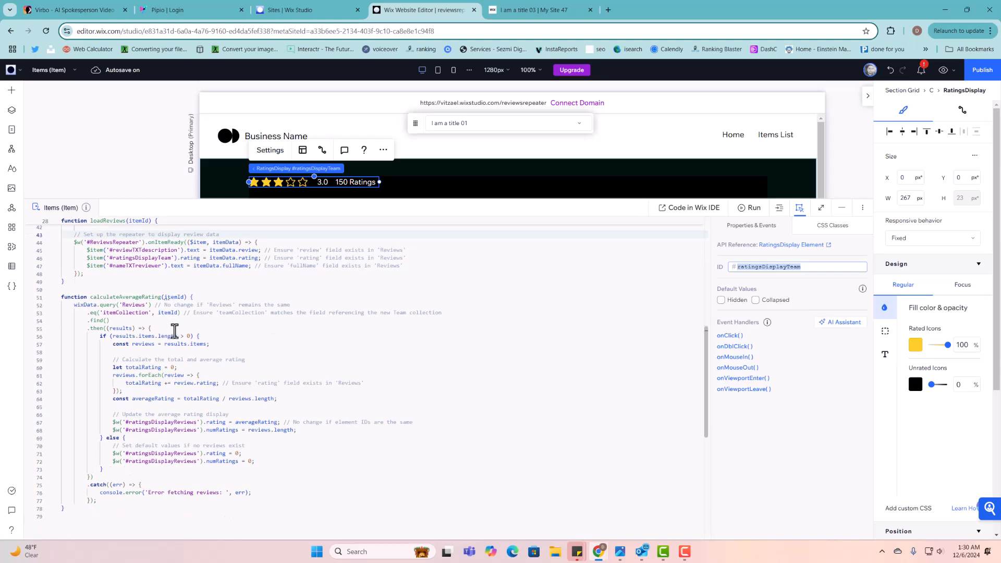
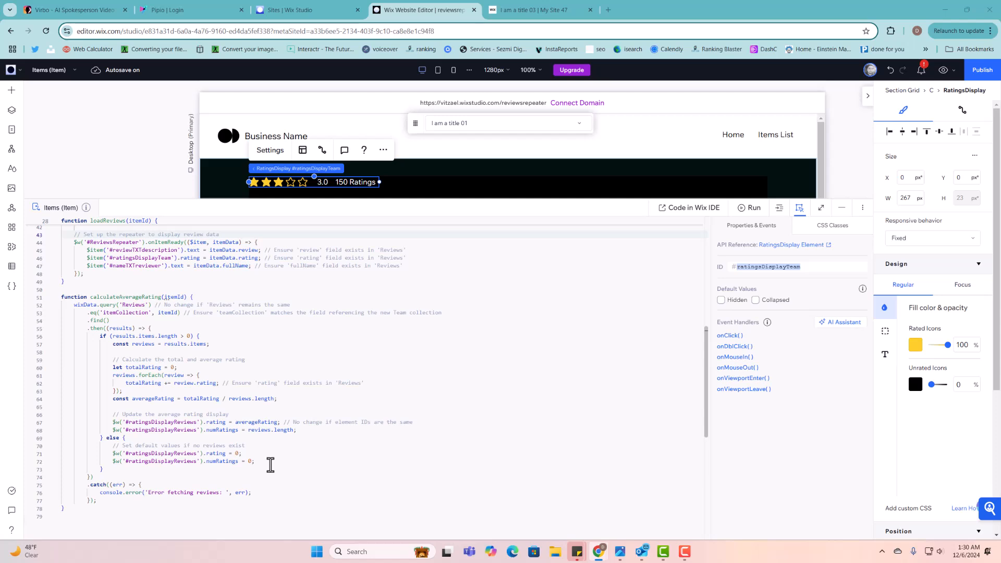
- Review the repeater setup code, highlighting #ReviewsRepeater and the #ratingsDisplayTeam reference on line 46
{"action": "scroll", "coordinate": [438, 387], "scroll_direction": "up", "scroll_amount": 10}
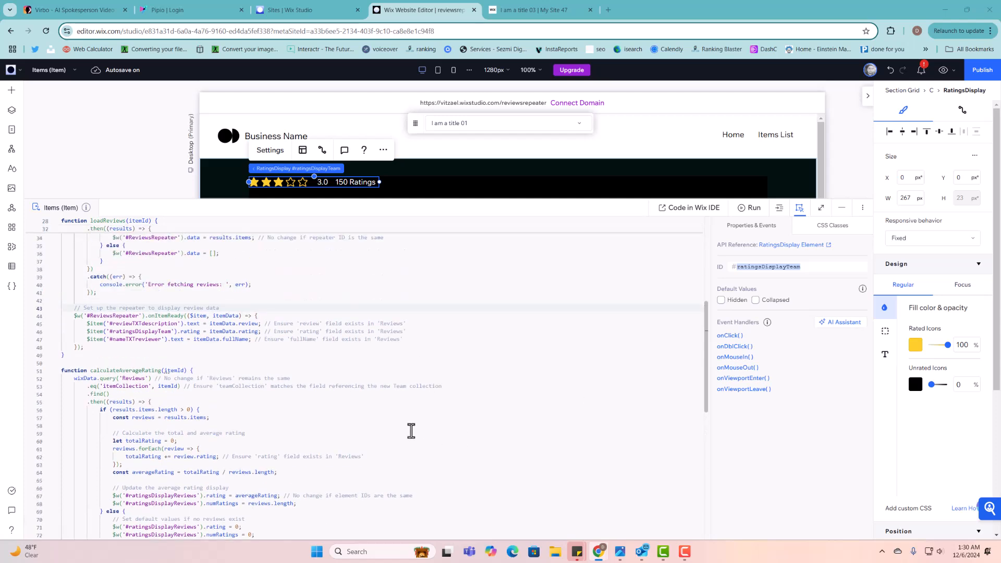
{"action": "scroll", "coordinate": [467, 437], "scroll_direction": "up", "scroll_amount": 4}
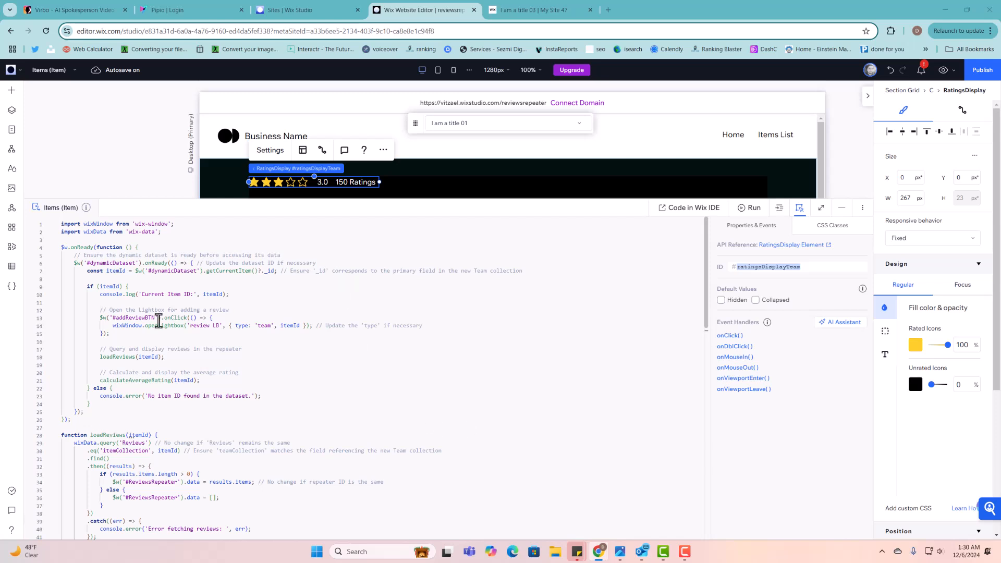
{"action": "scroll", "coordinate": [158, 321], "scroll_direction": "down", "scroll_amount": 2}
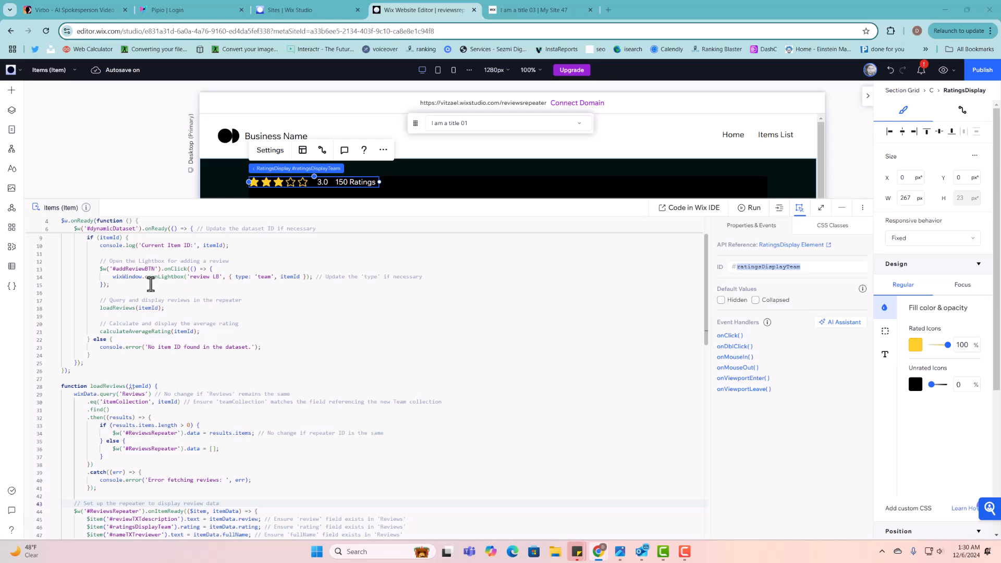
{"action": "scroll", "coordinate": [147, 273], "scroll_direction": "down", "scroll_amount": 2}
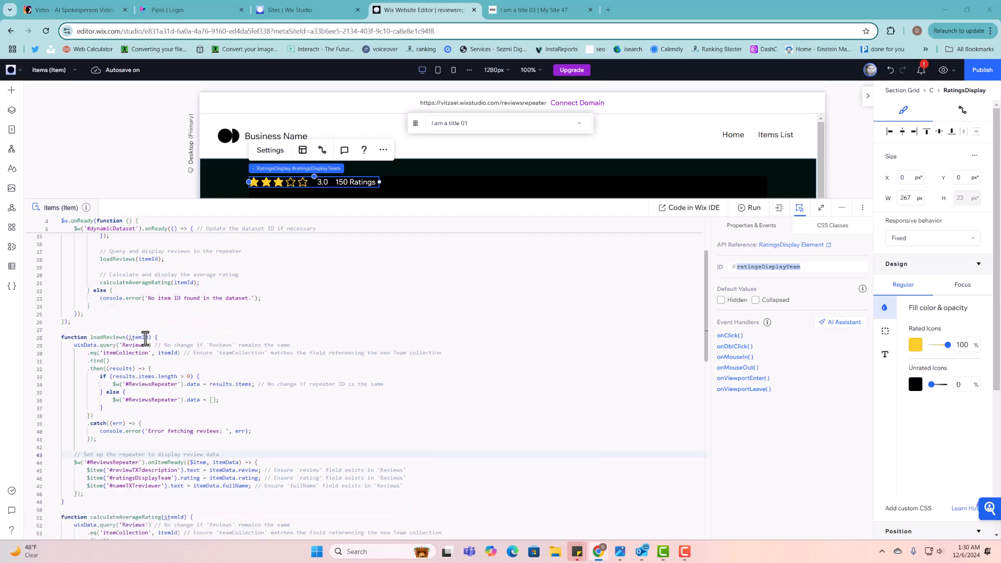
{"action": "scroll", "coordinate": [141, 316], "scroll_direction": "down", "scroll_amount": 1}
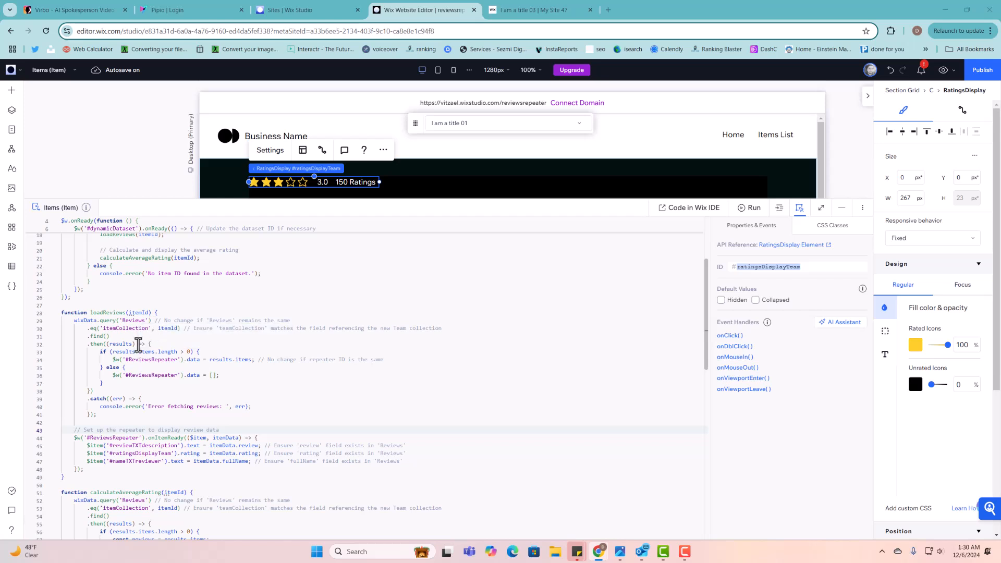
{"action": "scroll", "coordinate": [151, 357], "scroll_direction": "down", "scroll_amount": 1}
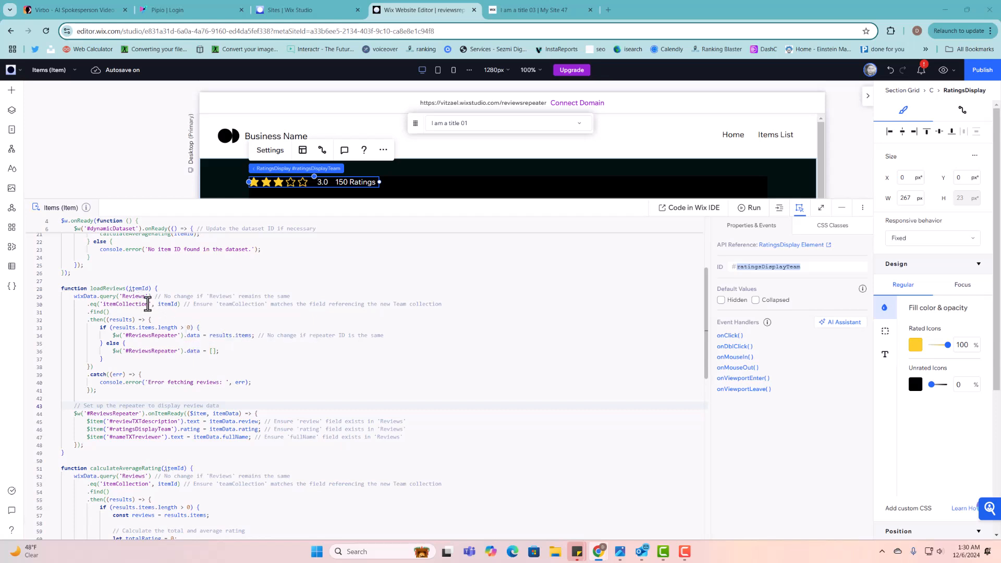
{"action": "scroll", "coordinate": [154, 345], "scroll_direction": "down", "scroll_amount": 3}
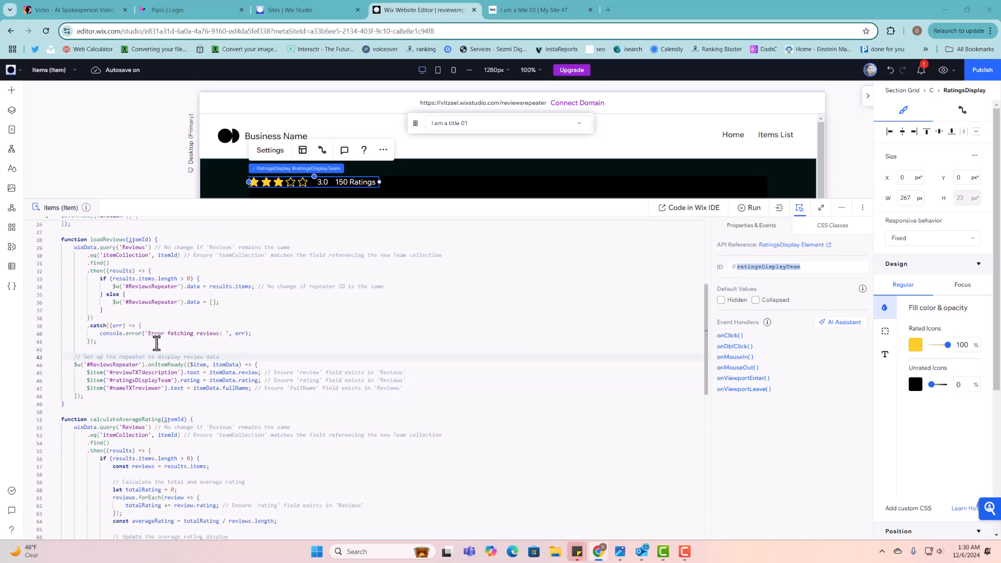
{"action": "left_click", "coordinate": [127, 332]}
{"action": "scroll", "coordinate": [125, 331], "scroll_direction": "up", "scroll_amount": 3}
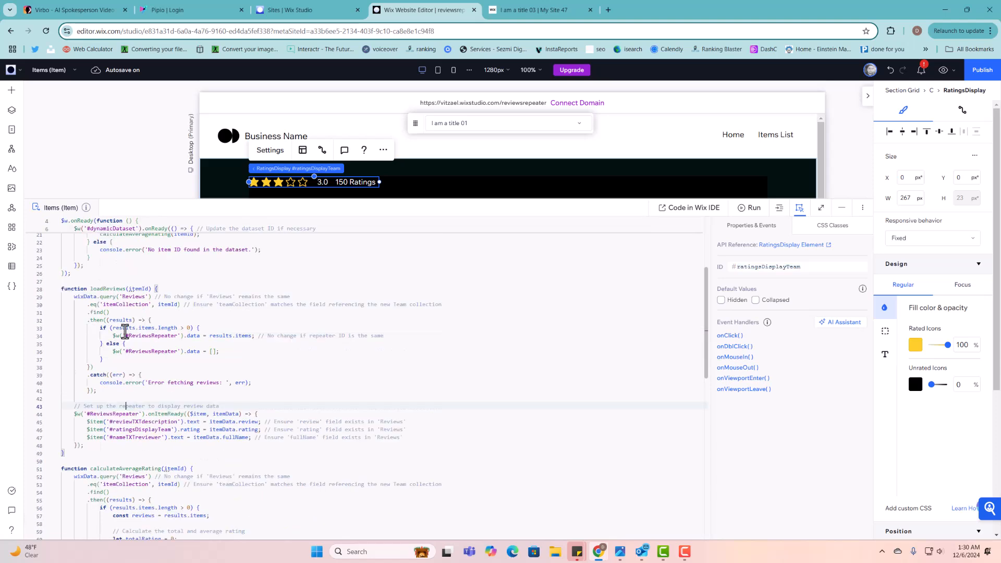
{"action": "scroll", "coordinate": [153, 391], "scroll_direction": "down", "scroll_amount": 4}
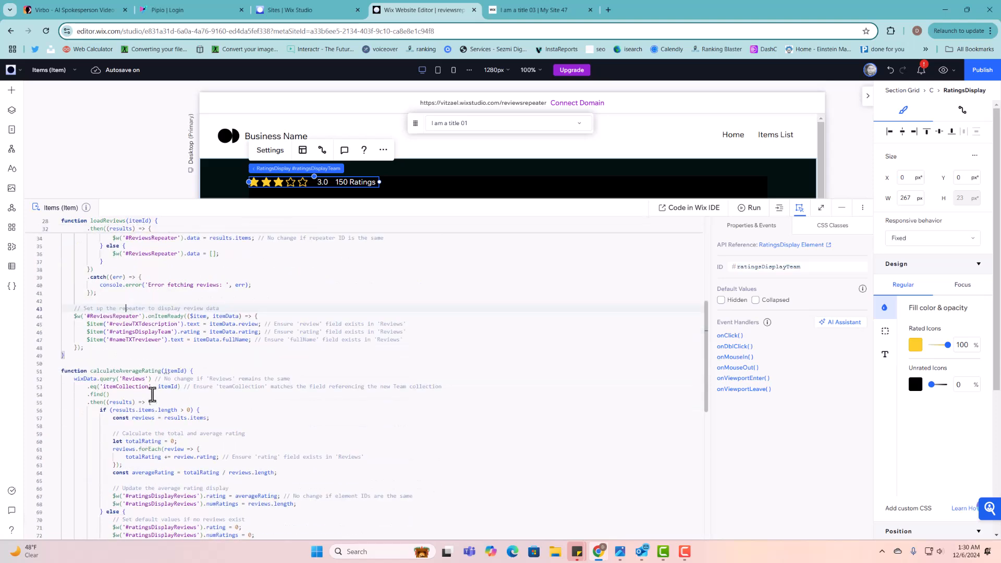
{"action": "double_click", "coordinate": [110, 316]}
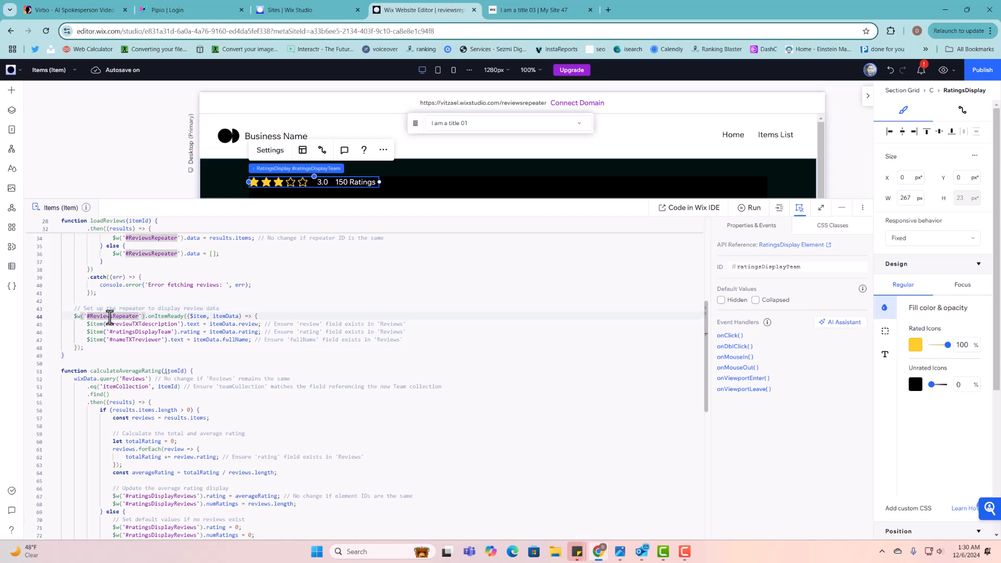
{"action": "double_click", "coordinate": [146, 333]}
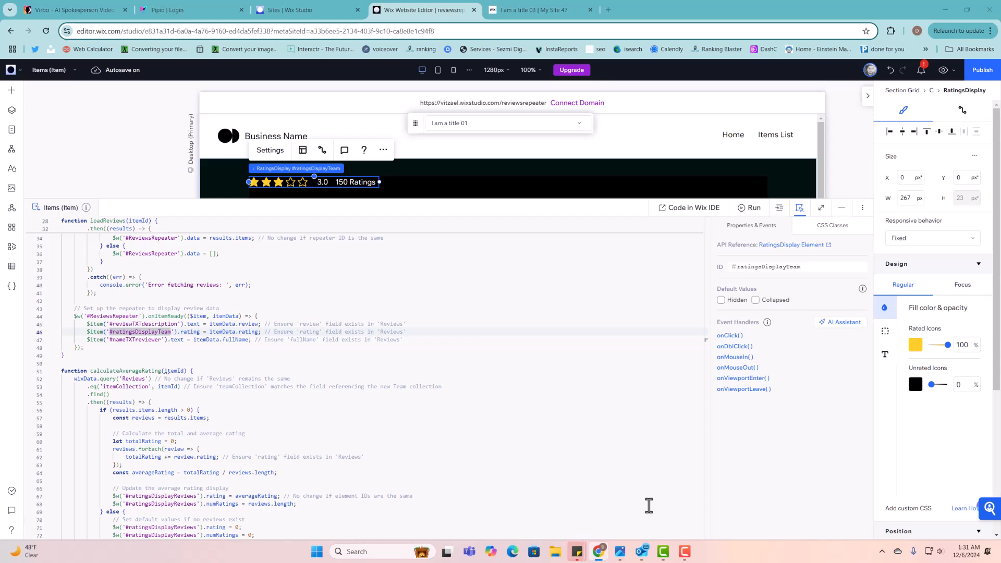
- Highlight the rating property and line 46's comment, then check the ratings display element's ID
{"action": "scroll", "coordinate": [222, 421], "scroll_direction": "down", "scroll_amount": 1}
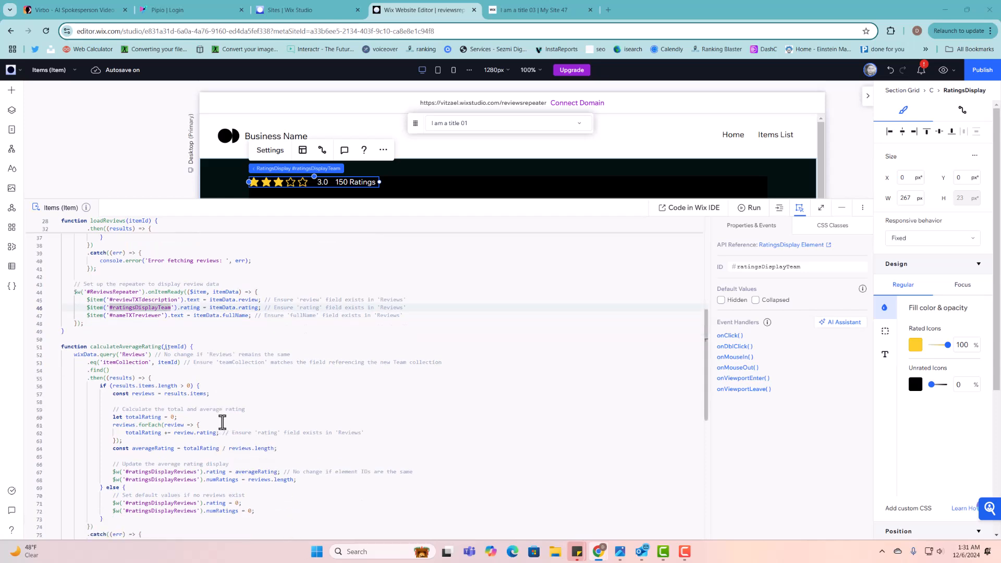
{"action": "scroll", "coordinate": [222, 421], "scroll_direction": "down", "scroll_amount": 2}
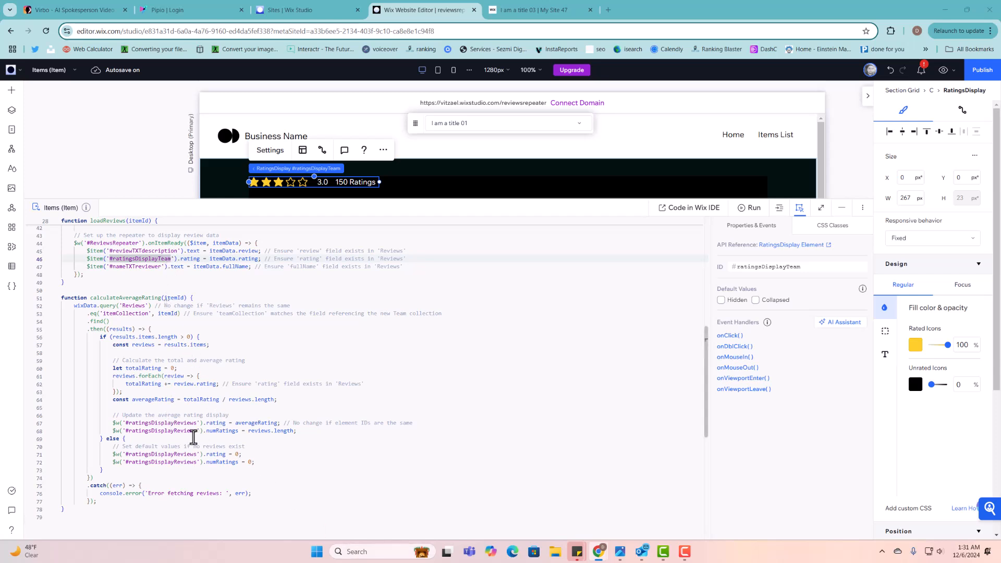
{"action": "left_click", "coordinate": [186, 259]}
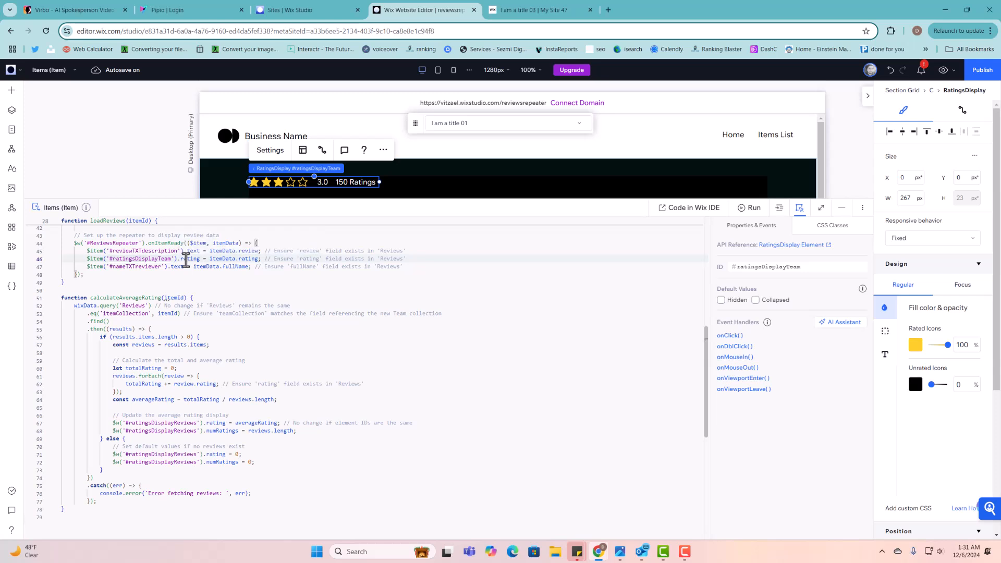
{"action": "scroll", "coordinate": [201, 292], "scroll_direction": "up", "scroll_amount": 2}
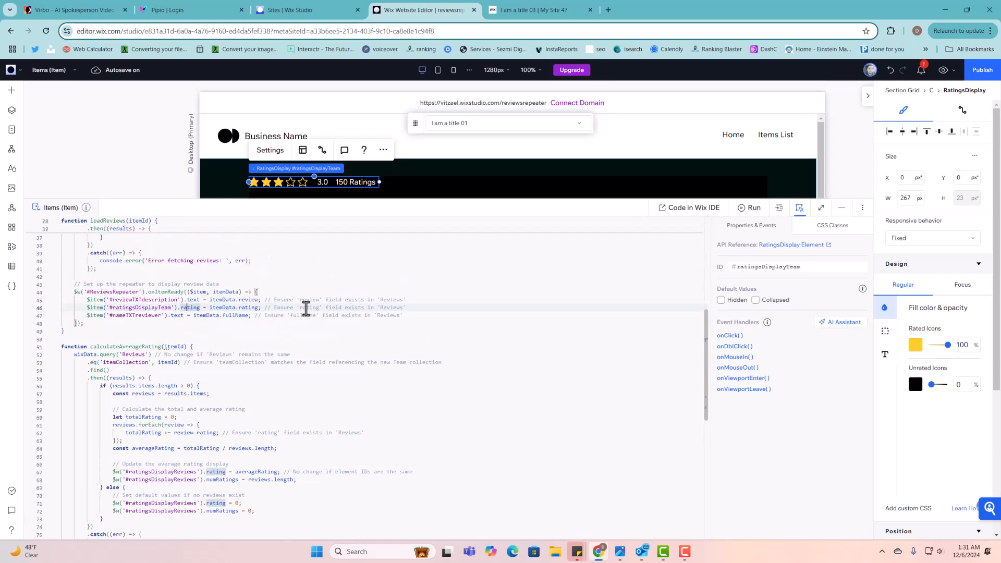
{"action": "left_click_drag", "start_coordinate": [405, 309], "coordinate": [87, 309]}
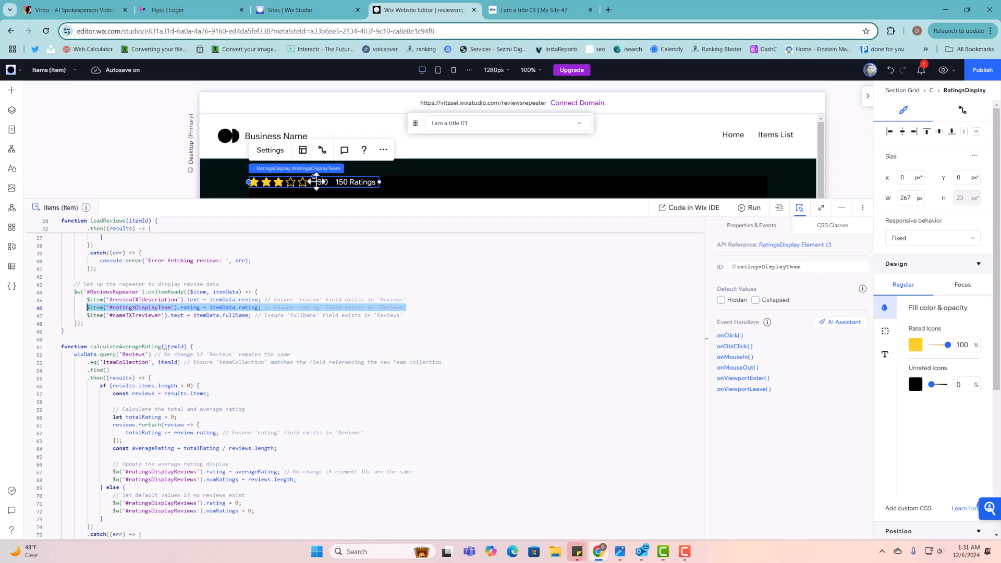
{"action": "left_click", "coordinate": [792, 269]}
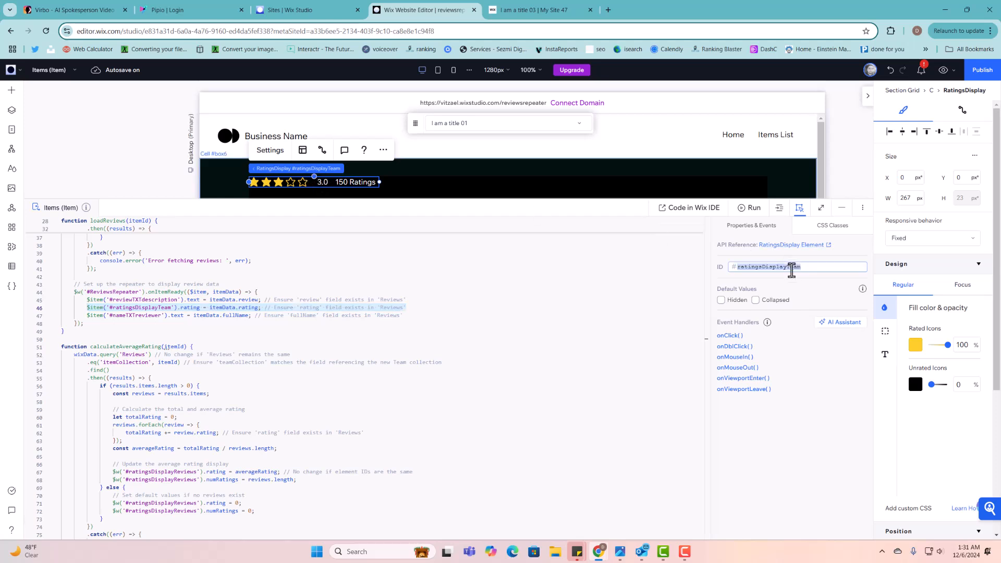
- On the live I am a title 03 page, mark the 150 Ratings count and a card's Ratings label
{"action": "left_click", "coordinate": [537, 12]}
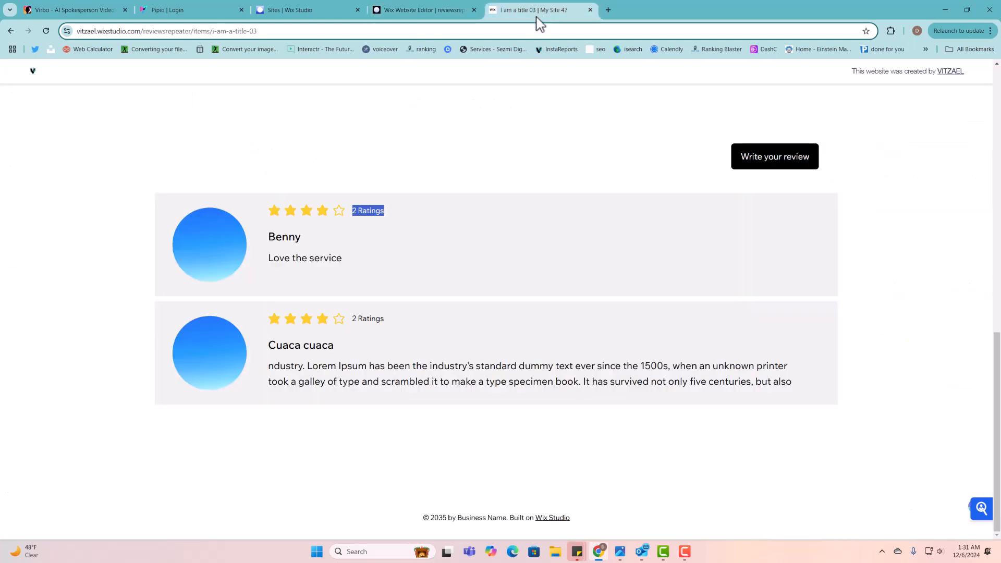
{"action": "scroll", "coordinate": [365, 260], "scroll_direction": "up", "scroll_amount": 5}
{"action": "scroll", "coordinate": [368, 270], "scroll_direction": "up", "scroll_amount": 3}
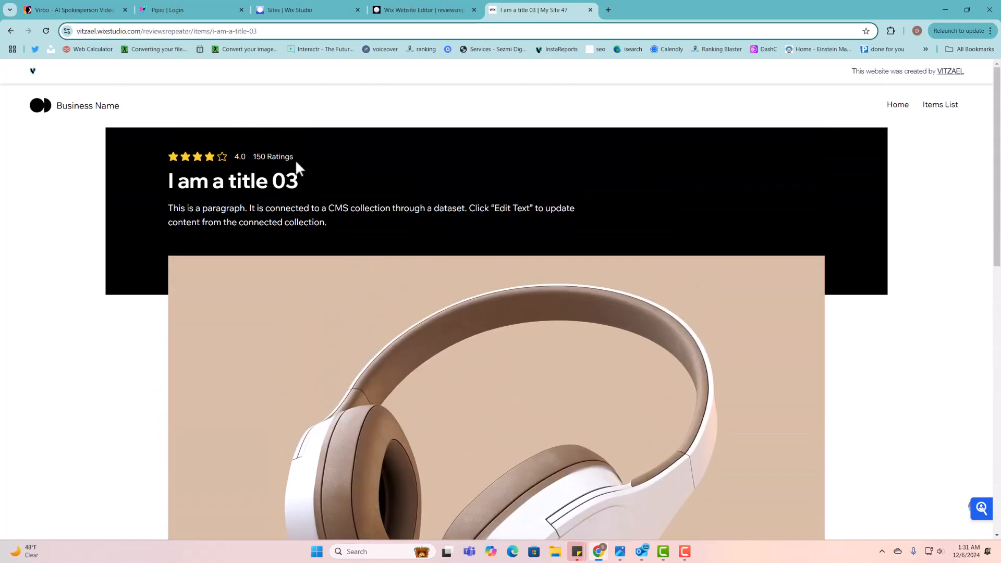
{"action": "left_click_drag", "start_coordinate": [295, 158], "coordinate": [251, 157]}
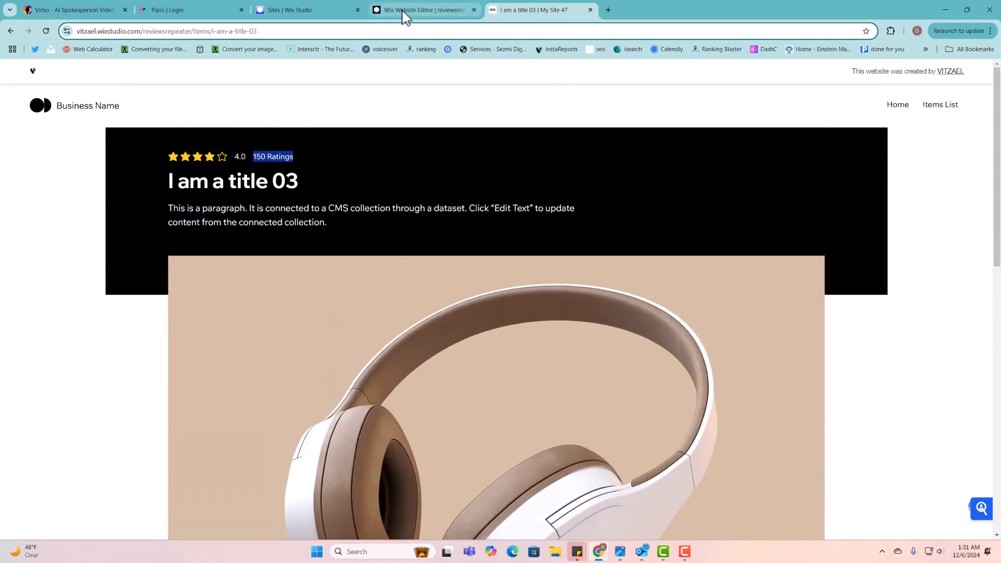
{"action": "scroll", "coordinate": [432, 232], "scroll_direction": "down", "scroll_amount": 10}
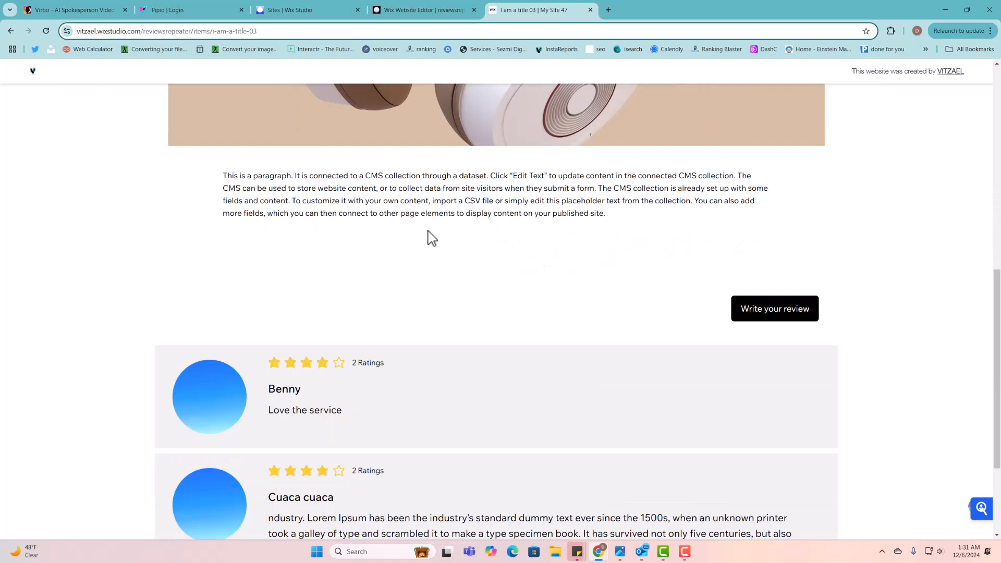
{"action": "left_click_drag", "start_coordinate": [385, 362], "coordinate": [356, 364]}
- Mark the 150 Ratings header count again, then go back to the site editor
{"action": "scroll", "coordinate": [365, 363], "scroll_direction": "up", "scroll_amount": 6}
{"action": "scroll", "coordinate": [513, 370], "scroll_direction": "down", "scroll_amount": 6}
{"action": "left_click", "coordinate": [378, 371]}
{"action": "scroll", "coordinate": [378, 370], "scroll_direction": "up", "scroll_amount": 6}
{"action": "scroll", "coordinate": [380, 362], "scroll_direction": "down", "scroll_amount": 6}
{"action": "scroll", "coordinate": [368, 292], "scroll_direction": "up", "scroll_amount": 2}
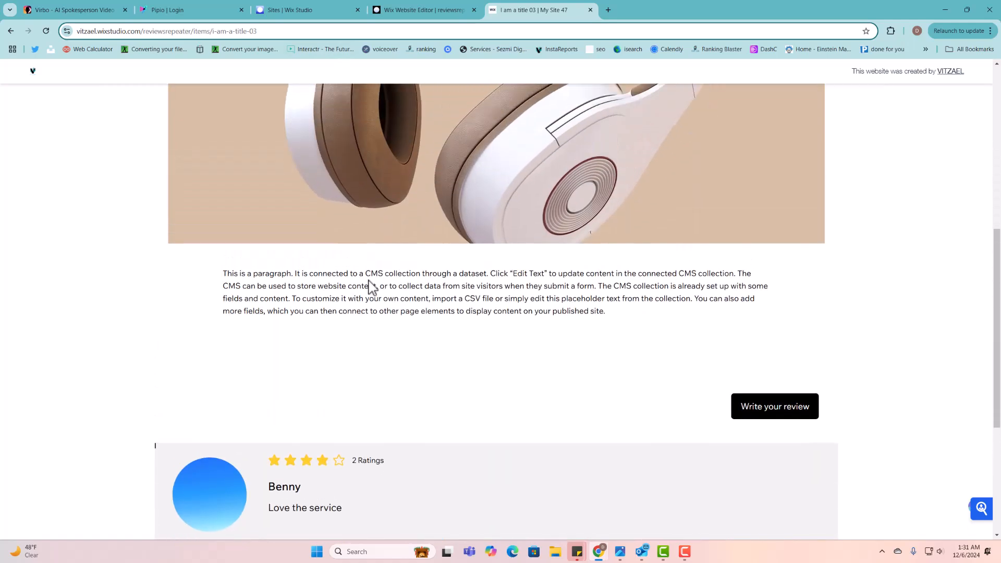
{"action": "scroll", "coordinate": [371, 286], "scroll_direction": "up", "scroll_amount": 8}
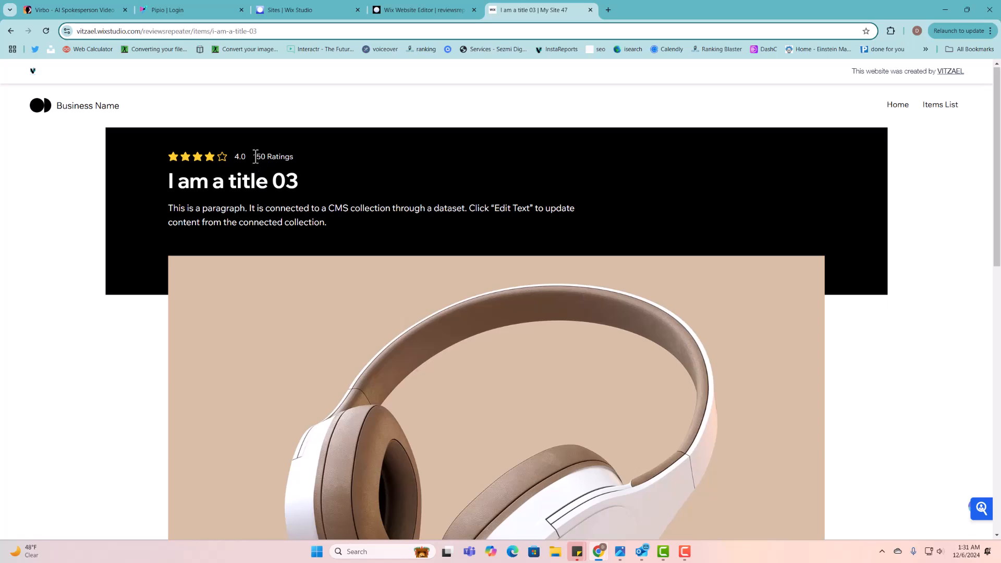
{"action": "left_click_drag", "start_coordinate": [256, 157], "coordinate": [308, 155]}
{"action": "left_click", "coordinate": [417, 10]}
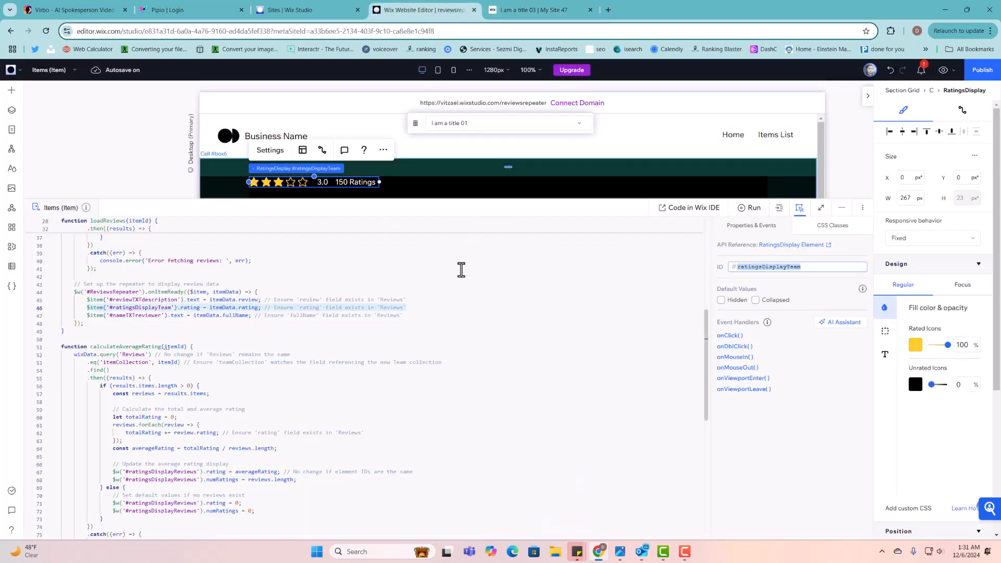
- Scroll the canvas down to the Reviews repeater below the 'Write your review' button
{"action": "scroll", "coordinate": [449, 298], "scroll_direction": "down", "scroll_amount": 1}
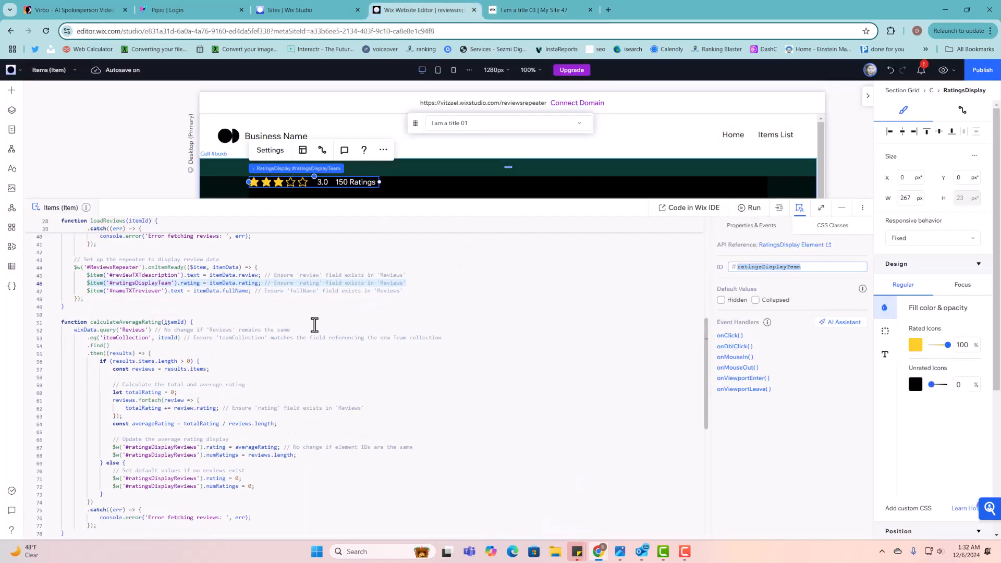
{"action": "scroll", "coordinate": [315, 324], "scroll_direction": "up", "scroll_amount": 2}
{"action": "left_click", "coordinate": [353, 182]}
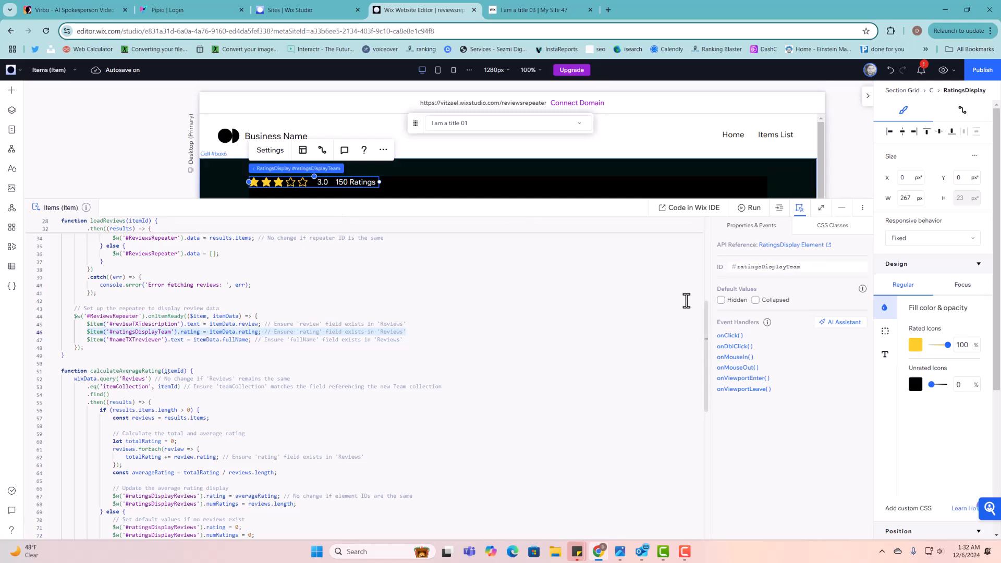
{"action": "scroll", "coordinate": [295, 370], "scroll_direction": "down", "scroll_amount": 2}
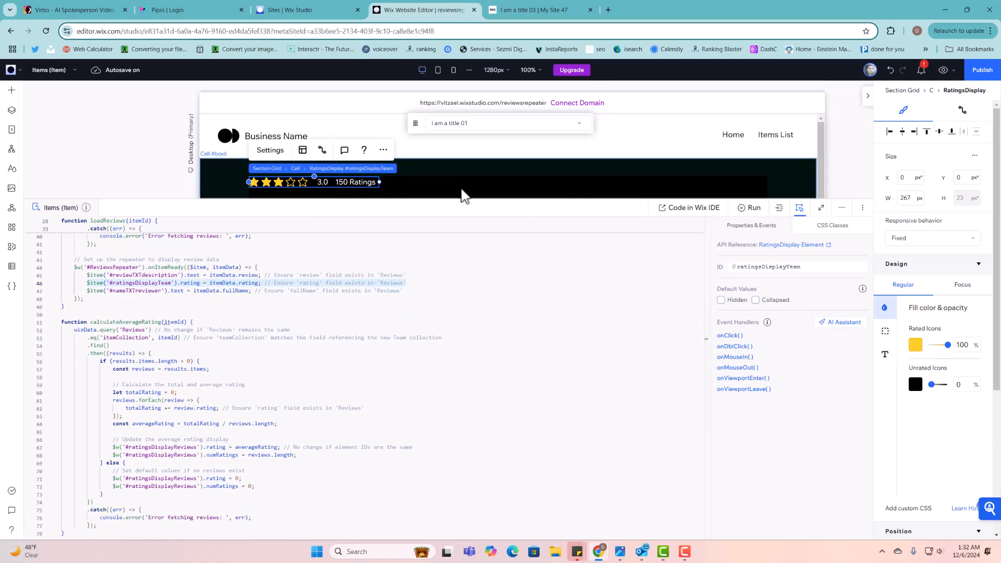
{"action": "left_click_drag", "start_coordinate": [461, 358], "coordinate": [463, 462]}
{"action": "scroll", "coordinate": [468, 401], "scroll_direction": "down", "scroll_amount": 10}
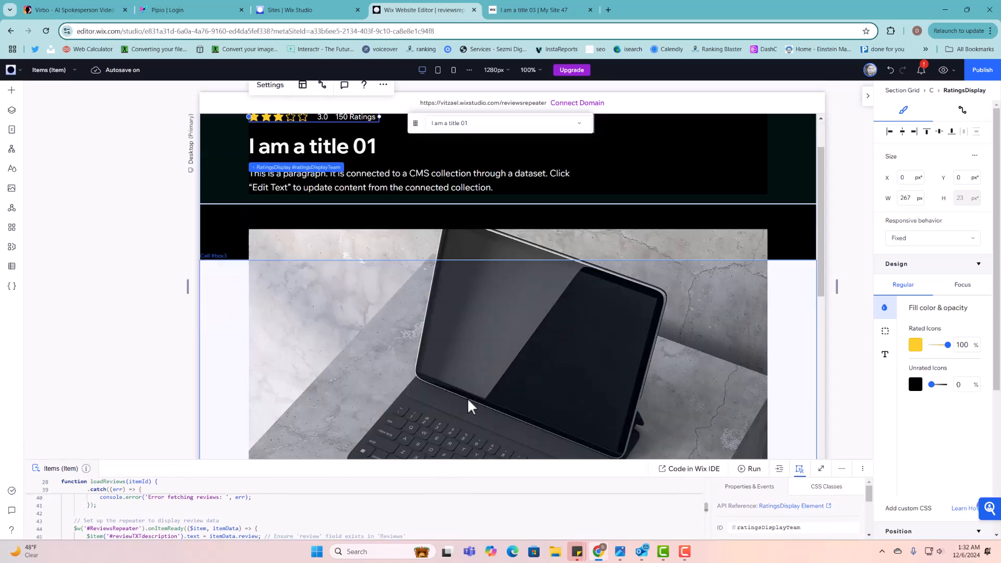
- Select the star rating inside the repeater item and set its ID to 00
{"action": "left_click", "coordinate": [439, 309]}
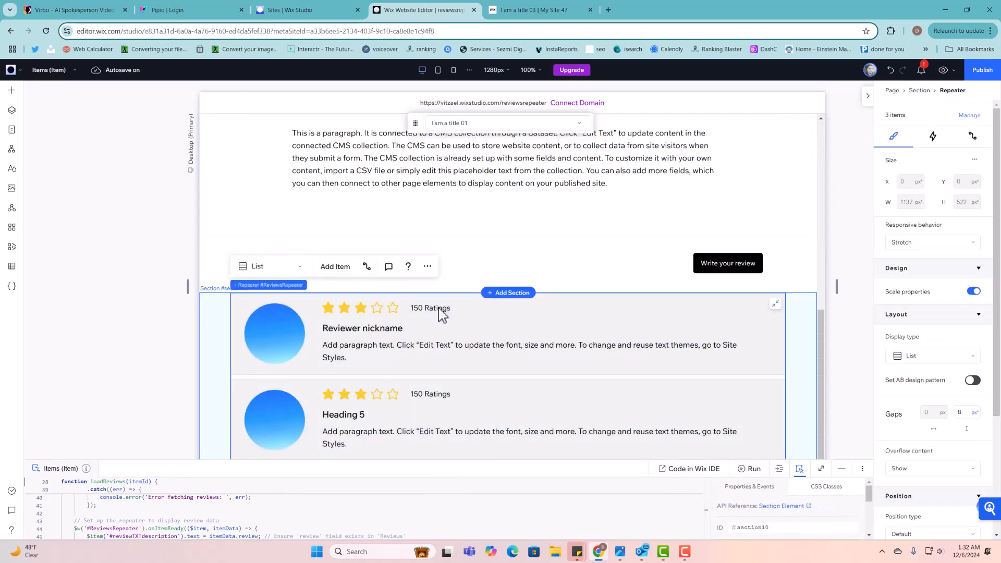
{"action": "left_click", "coordinate": [439, 309]}
{"action": "left_click", "coordinate": [440, 309]}
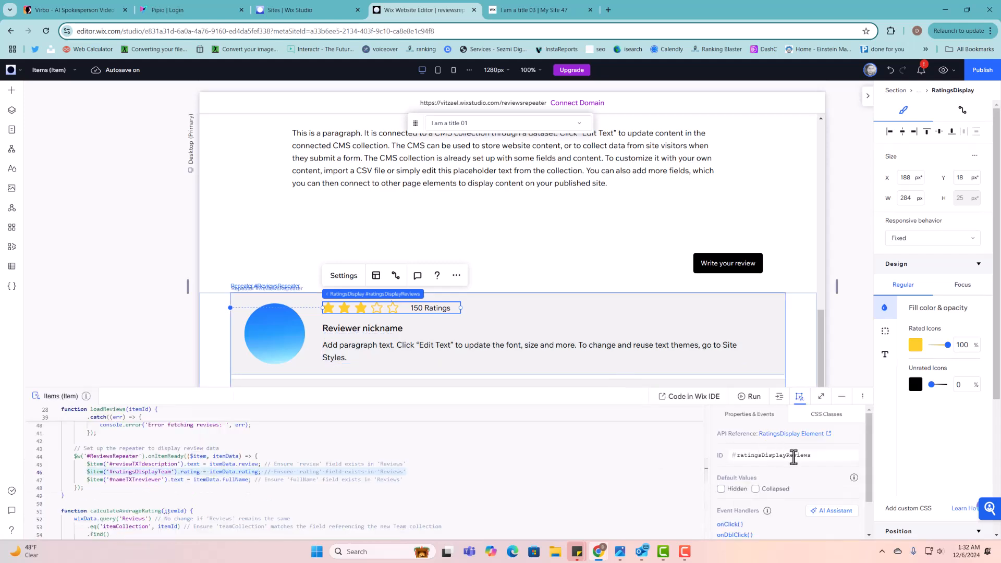
{"action": "double_click", "coordinate": [793, 455]}
{"action": "type", "text": "00"}
{"action": "key", "text": "Return"}
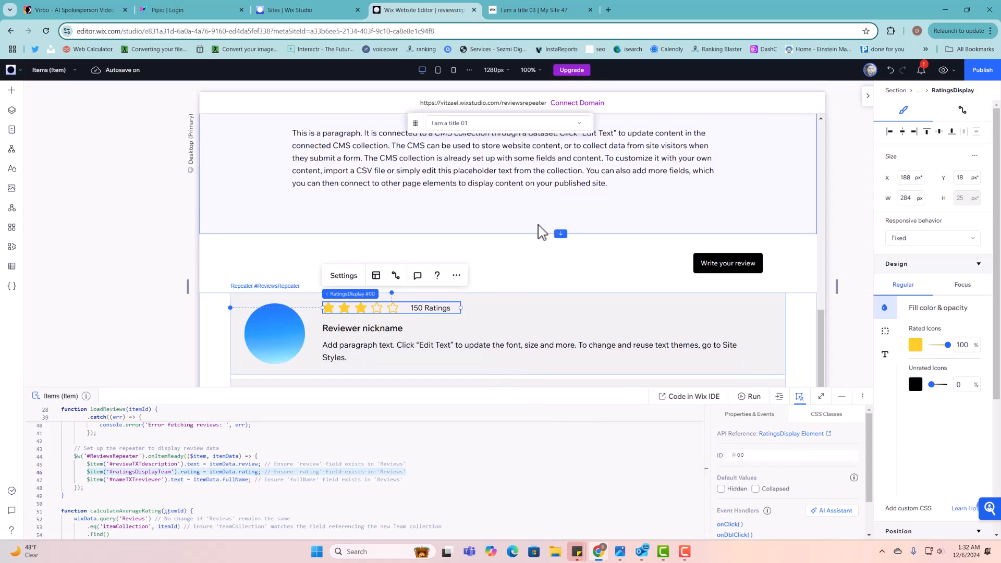
- Select the top star rating above the title and enlarge the code panel to review the code
{"action": "scroll", "coordinate": [549, 226], "scroll_direction": "up", "scroll_amount": 5}
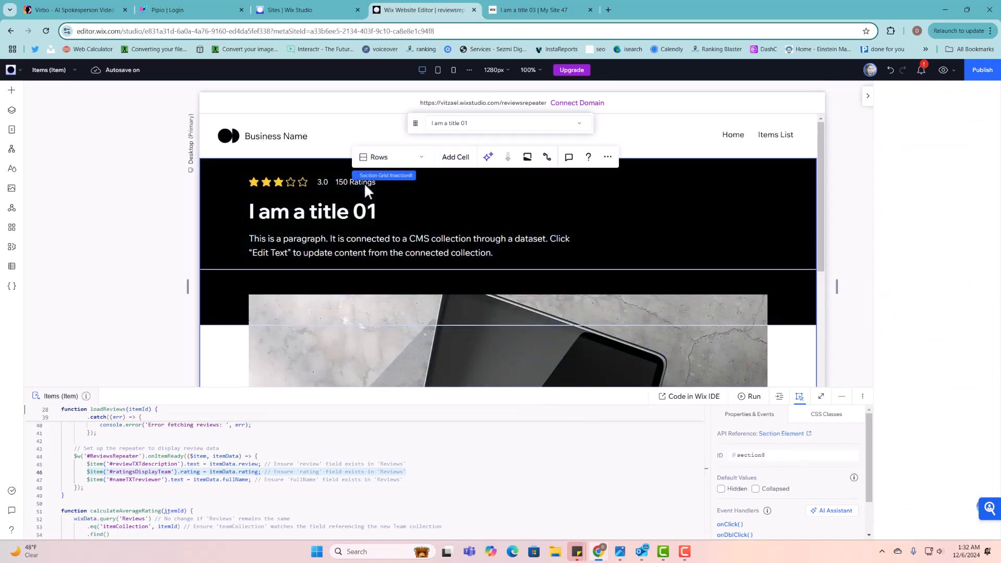
{"action": "left_click", "coordinate": [364, 183]}
{"action": "left_click", "coordinate": [365, 182]}
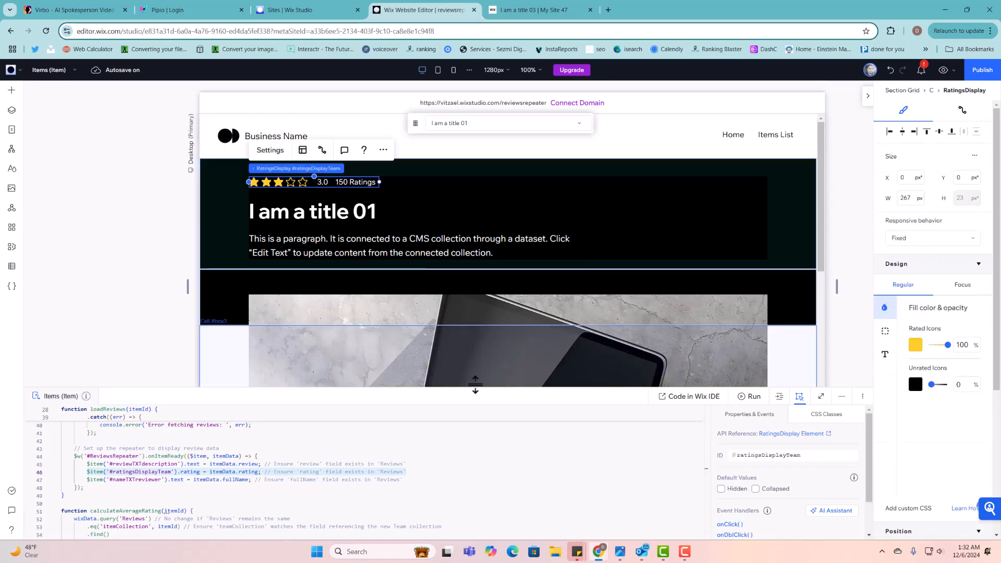
{"action": "left_click_drag", "start_coordinate": [476, 393], "coordinate": [462, 230]}
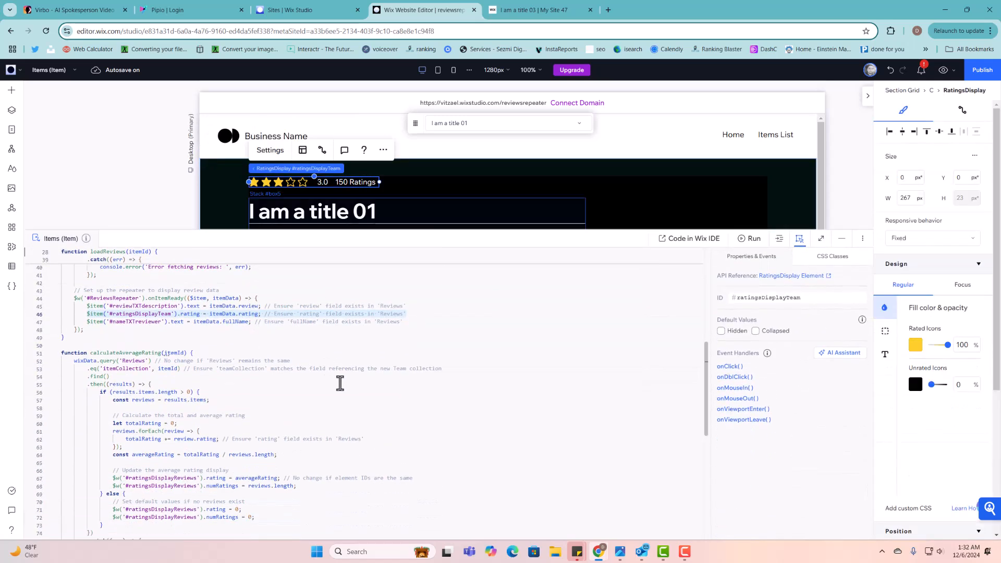
{"action": "scroll", "coordinate": [340, 384], "scroll_direction": "down", "scroll_amount": 2}
{"action": "scroll", "coordinate": [342, 443], "scroll_direction": "up", "scroll_amount": 8}
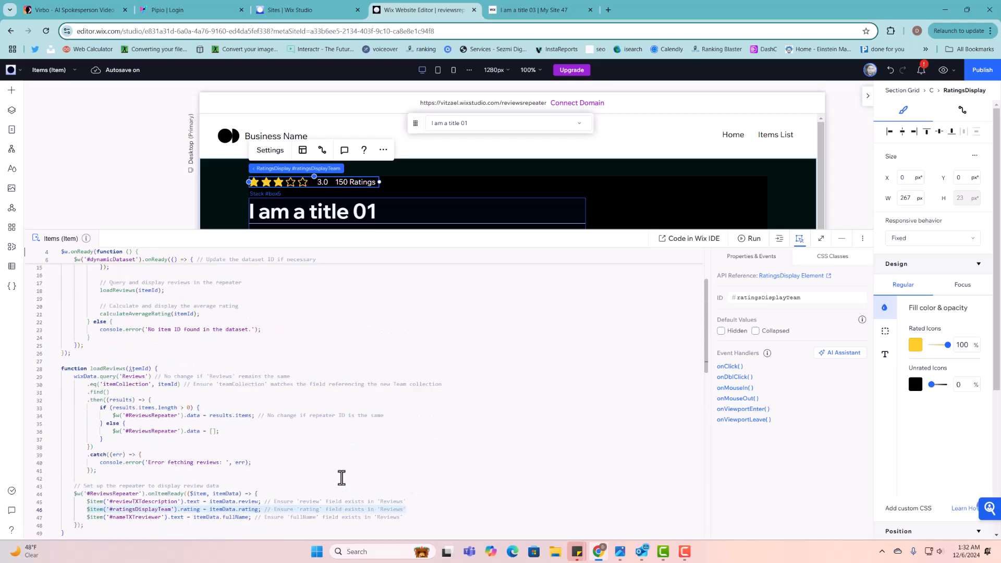
{"action": "scroll", "coordinate": [338, 474], "scroll_direction": "up", "scroll_amount": 5}
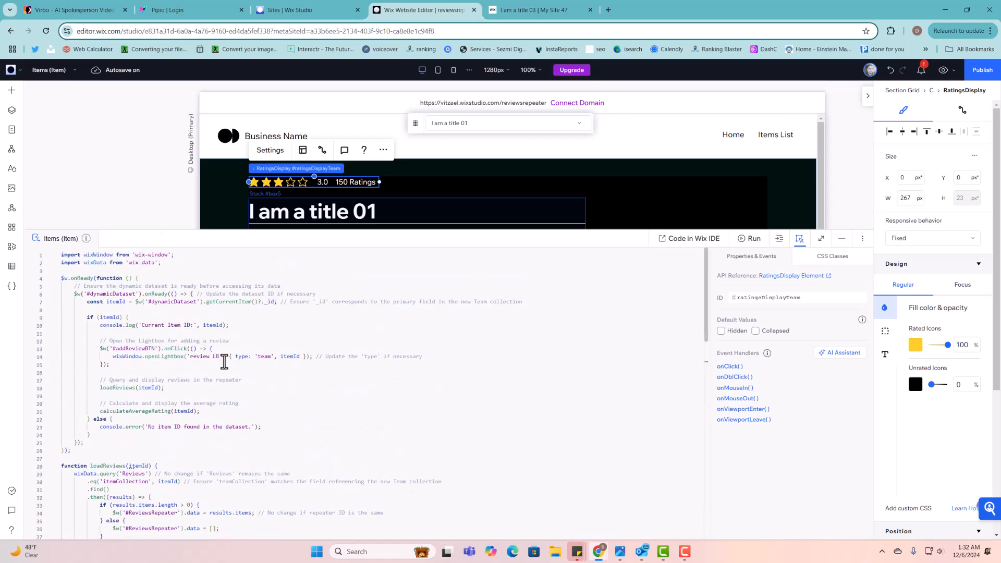
{"action": "scroll", "coordinate": [169, 414], "scroll_direction": "down", "scroll_amount": 2}
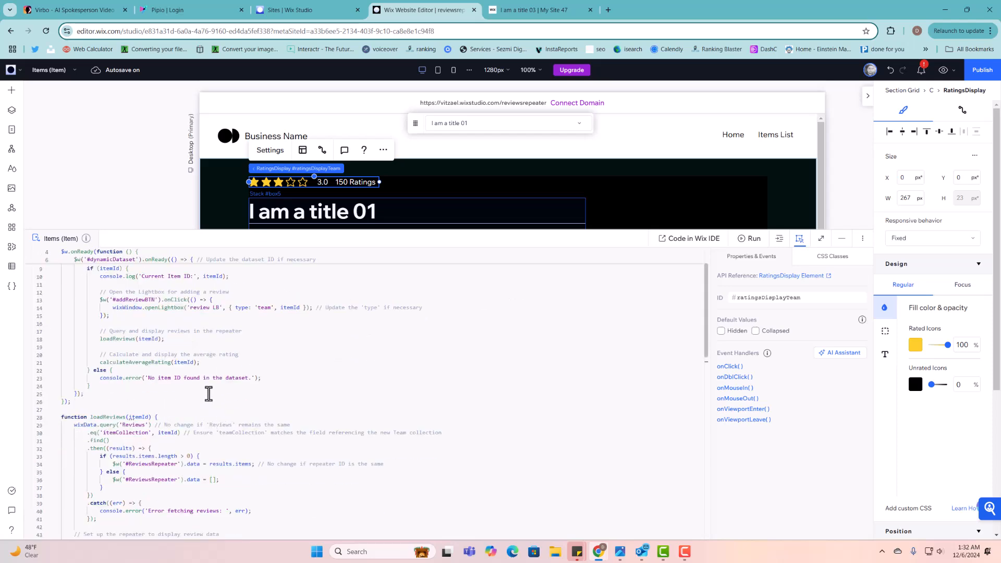
{"action": "scroll", "coordinate": [208, 400], "scroll_direction": "down", "scroll_amount": 2}
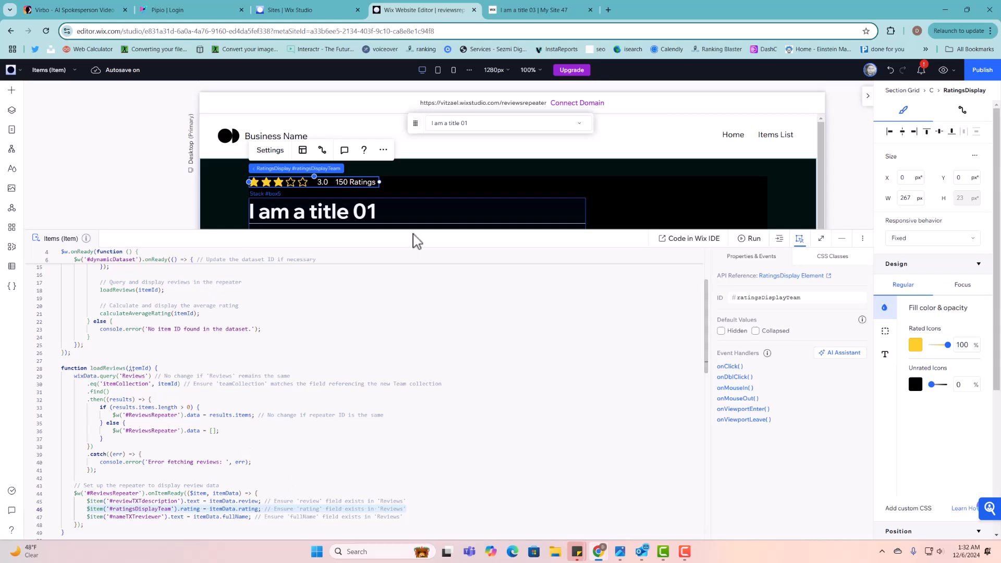
- Give the star rating above I am a title 01 the ID ratingsDisplayReviews, then publish
{"action": "left_click", "coordinate": [809, 301]}
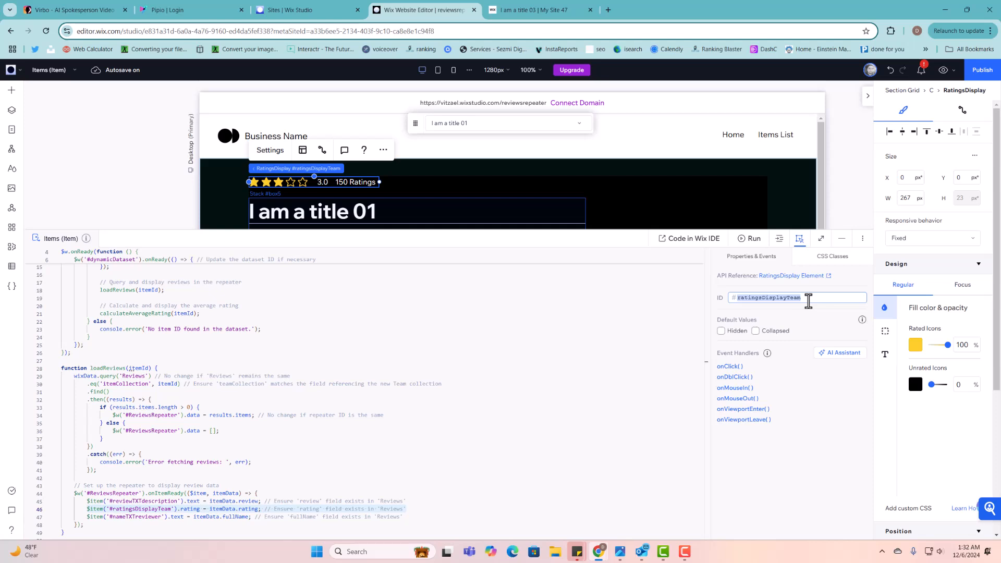
{"action": "left_click", "coordinate": [808, 302]}
{"action": "type", "text": "Reviews"}
{"action": "key", "text": "Return"}
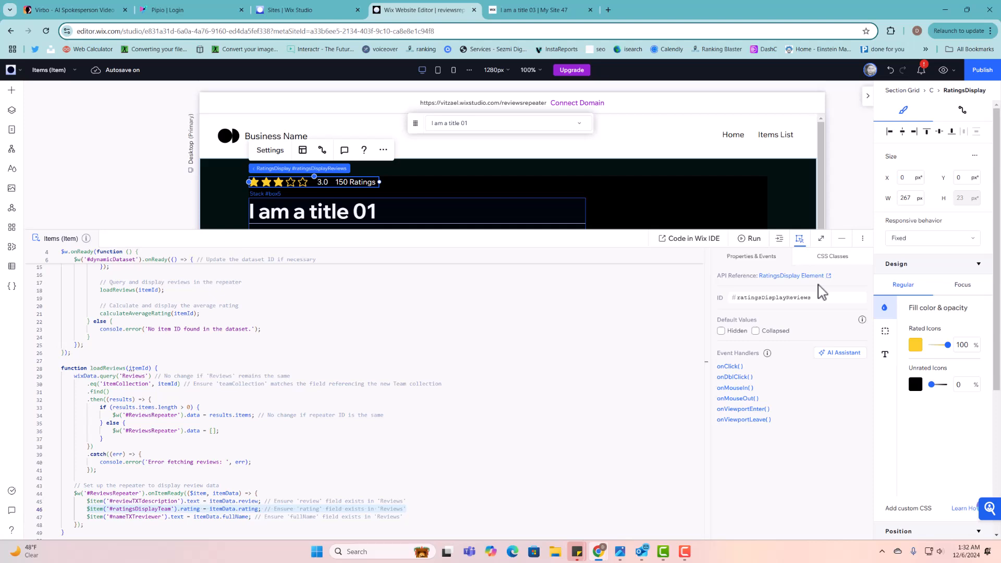
{"action": "left_click", "coordinate": [979, 71]}
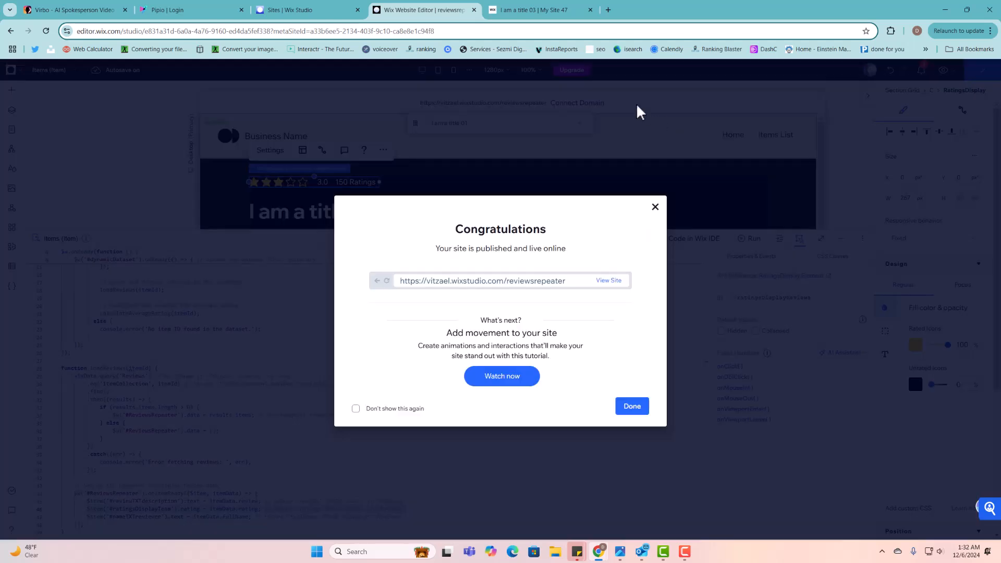
- Reload the live item page to check its average rating, then dismiss the editor's publish confirmation
{"action": "left_click", "coordinate": [569, 10]}
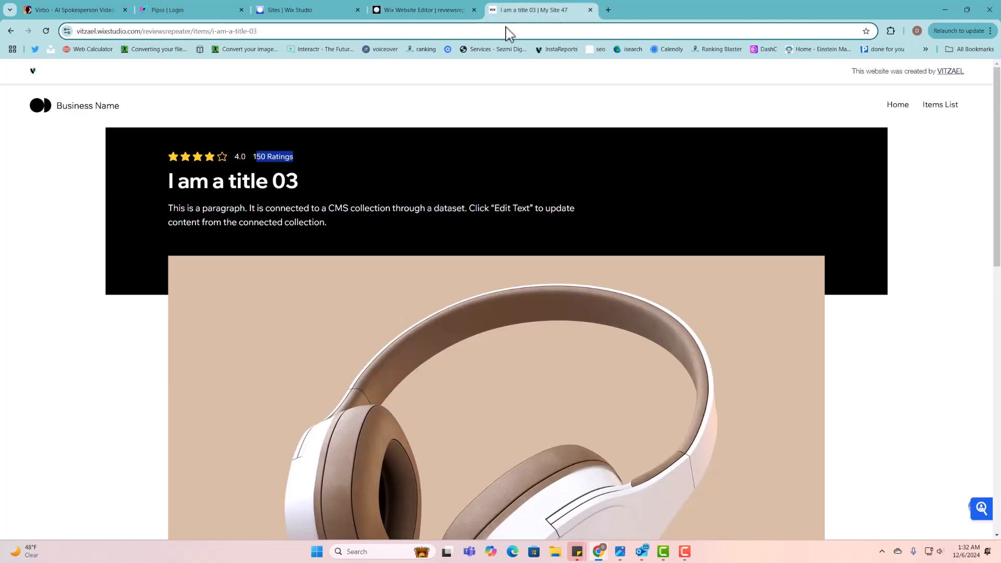
{"action": "left_click", "coordinate": [46, 31]}
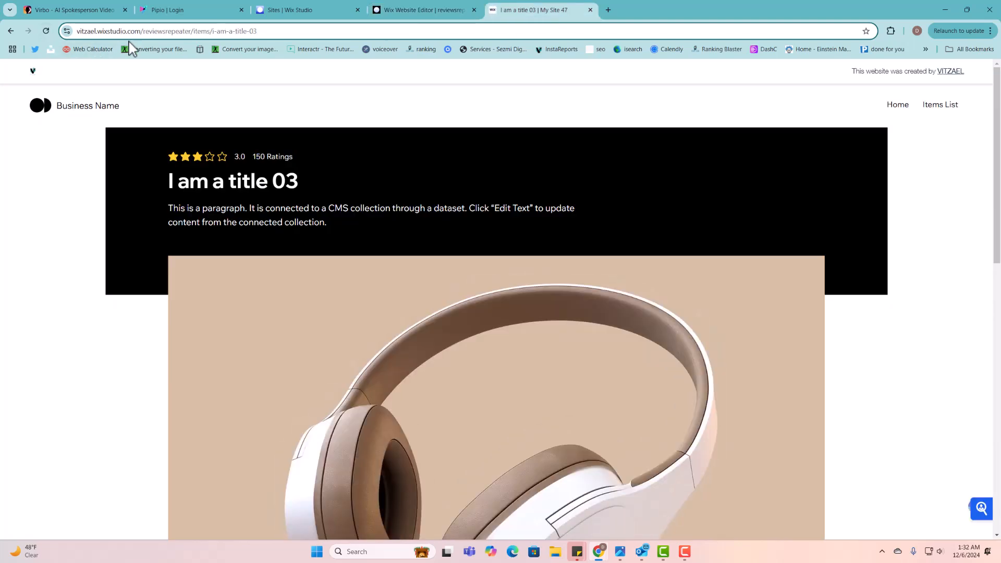
{"action": "left_click", "coordinate": [46, 31]}
{"action": "double_click", "coordinate": [237, 158]}
{"action": "left_click", "coordinate": [442, 12]}
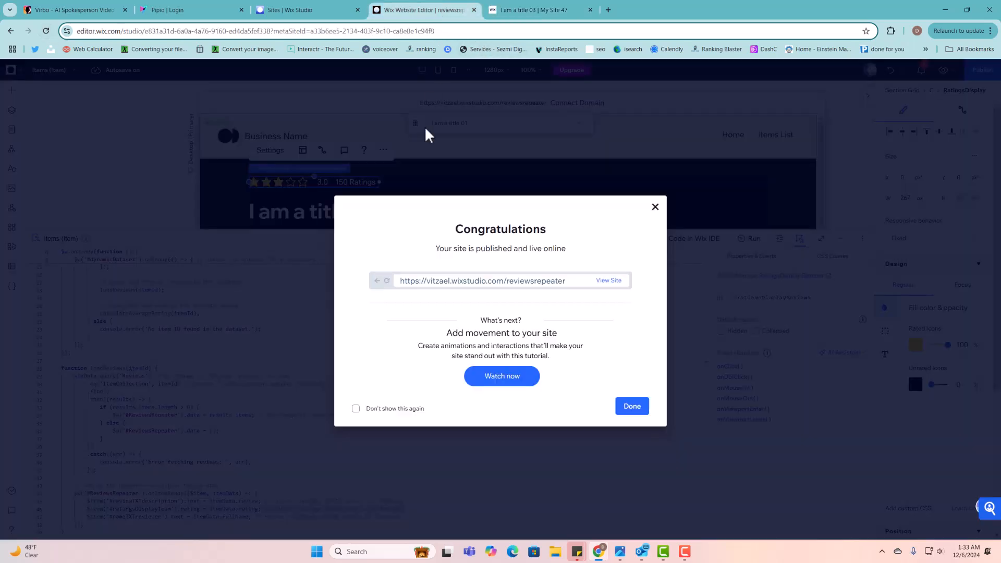
{"action": "left_click", "coordinate": [656, 209]}
{"action": "scroll", "coordinate": [316, 441], "scroll_direction": "down", "scroll_amount": 3}
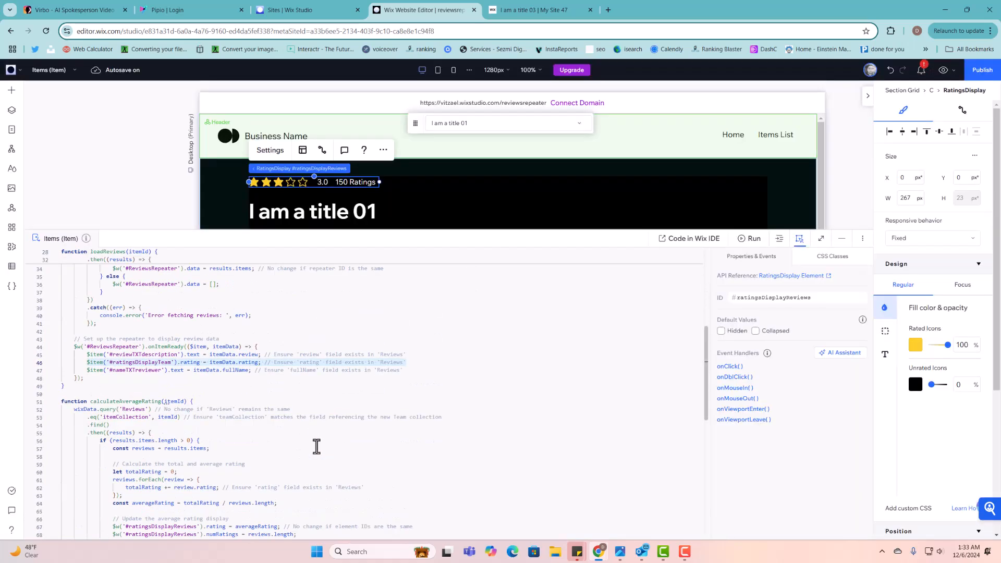
{"action": "left_click", "coordinate": [316, 443]}
{"action": "scroll", "coordinate": [315, 442], "scroll_direction": "down", "scroll_amount": 5}
{"action": "scroll", "coordinate": [313, 440], "scroll_direction": "up", "scroll_amount": 5}
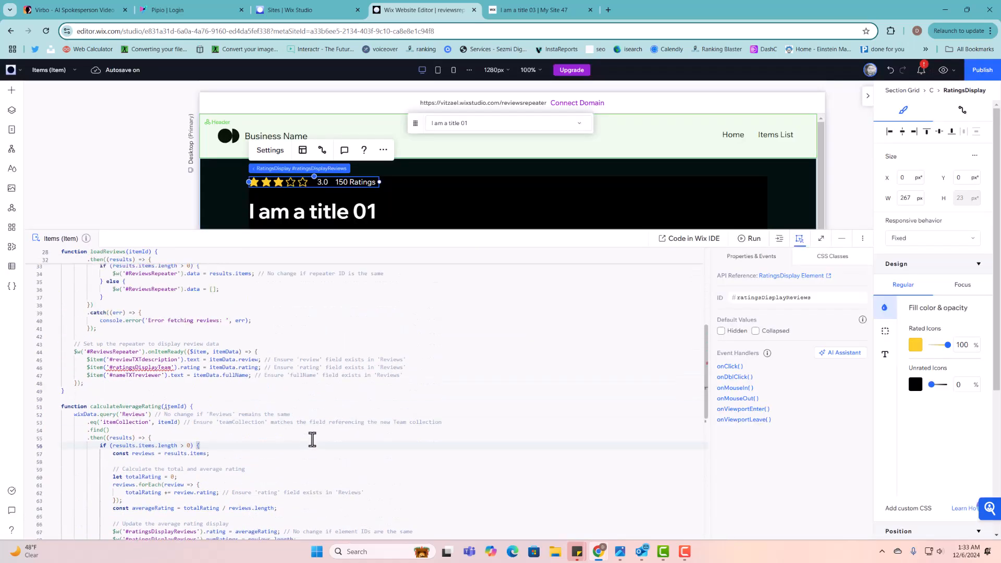
{"action": "scroll", "coordinate": [218, 400], "scroll_direction": "down", "scroll_amount": 4}
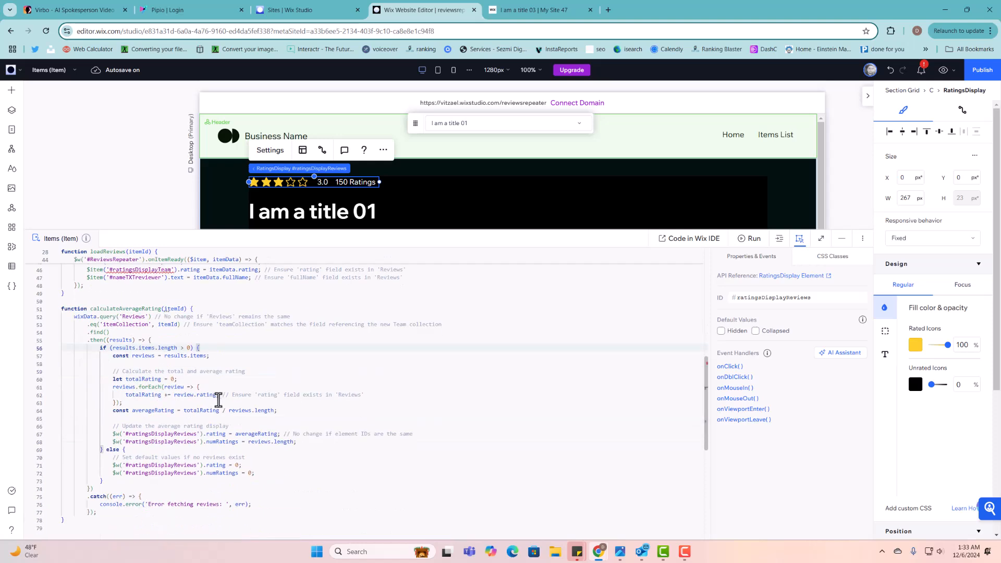
{"action": "left_click", "coordinate": [213, 427]}
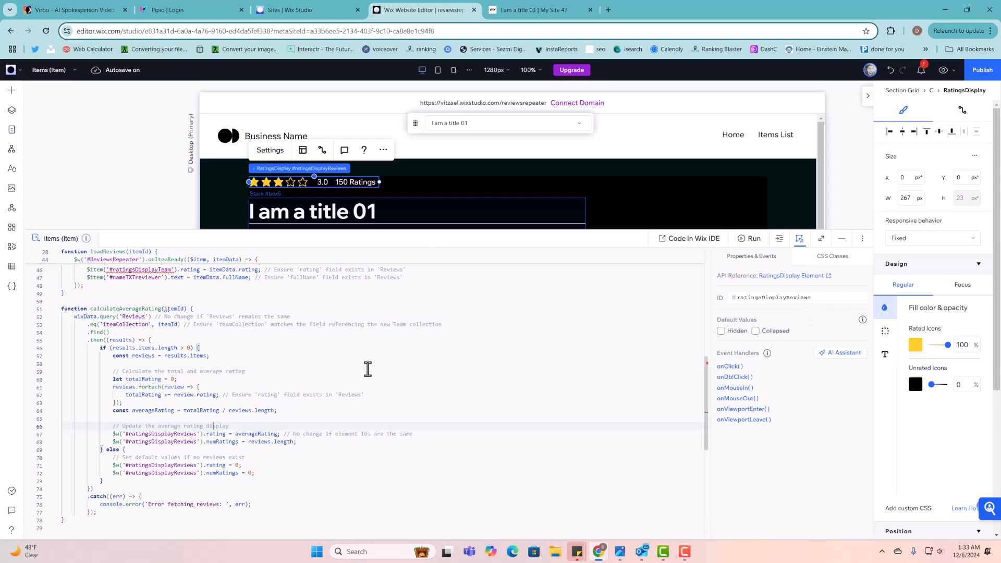
{"action": "scroll", "coordinate": [367, 369], "scroll_direction": "up", "scroll_amount": 1}
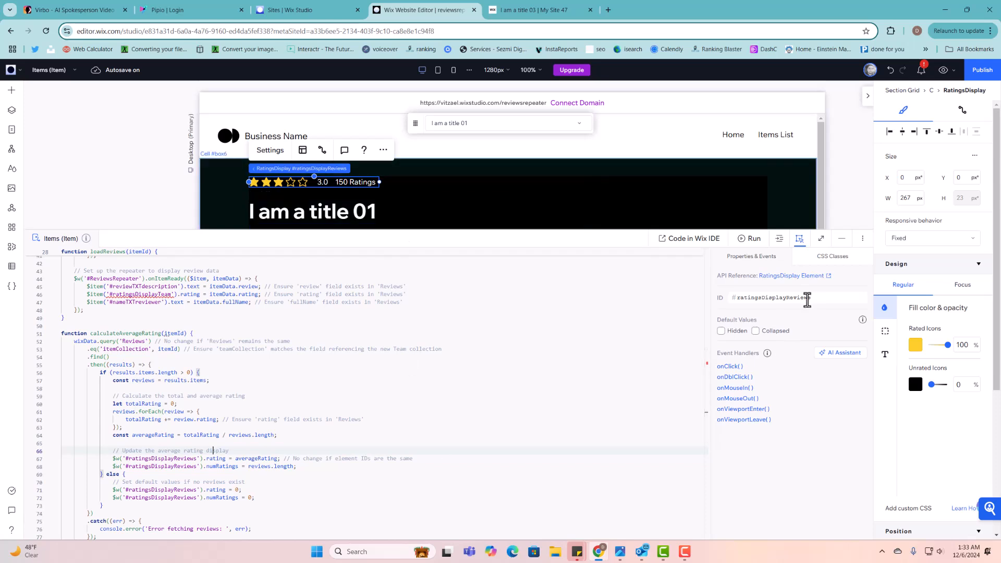
{"action": "scroll", "coordinate": [664, 185], "scroll_direction": "down", "scroll_amount": 10}
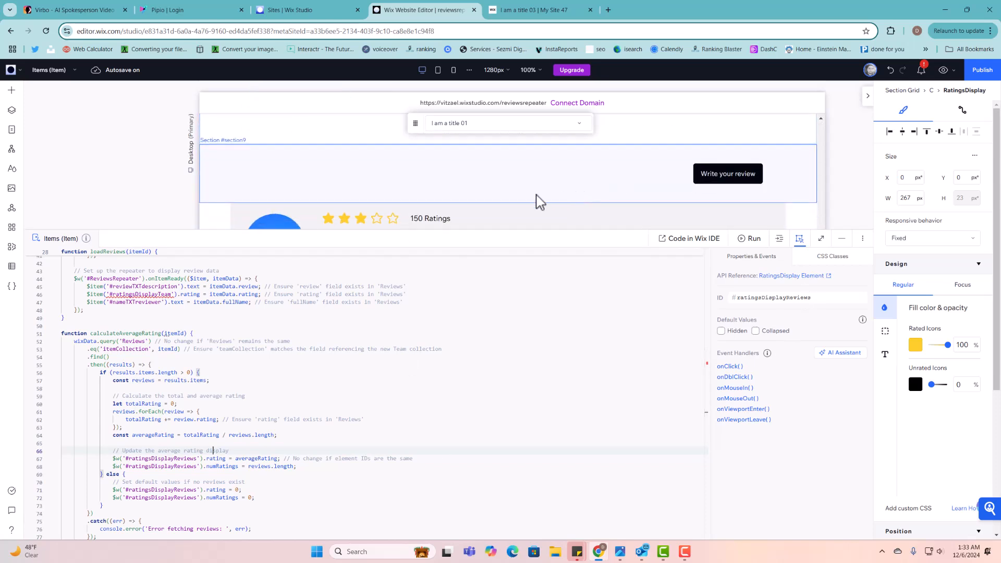
{"action": "left_click", "coordinate": [424, 219]}
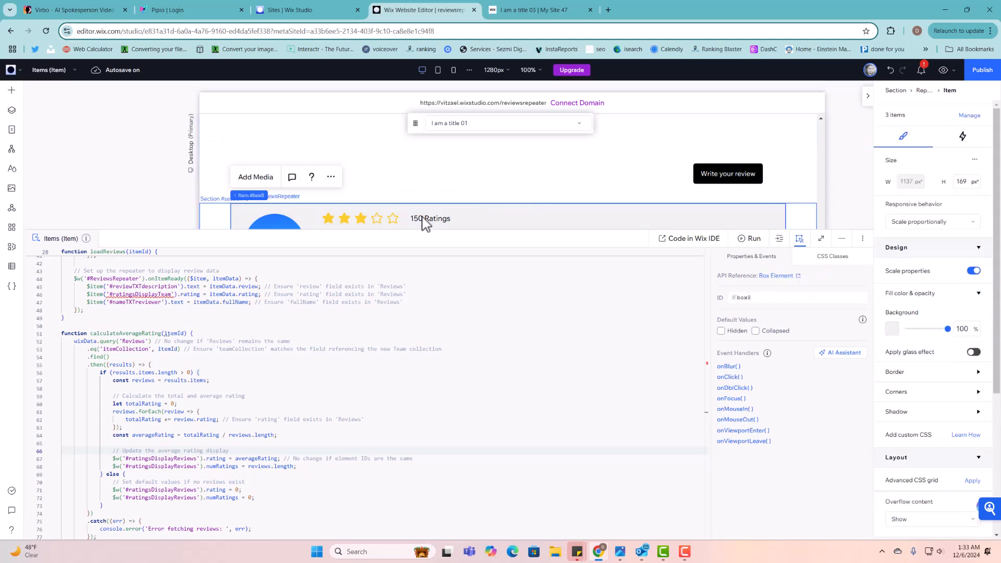
{"action": "left_click", "coordinate": [425, 221]}
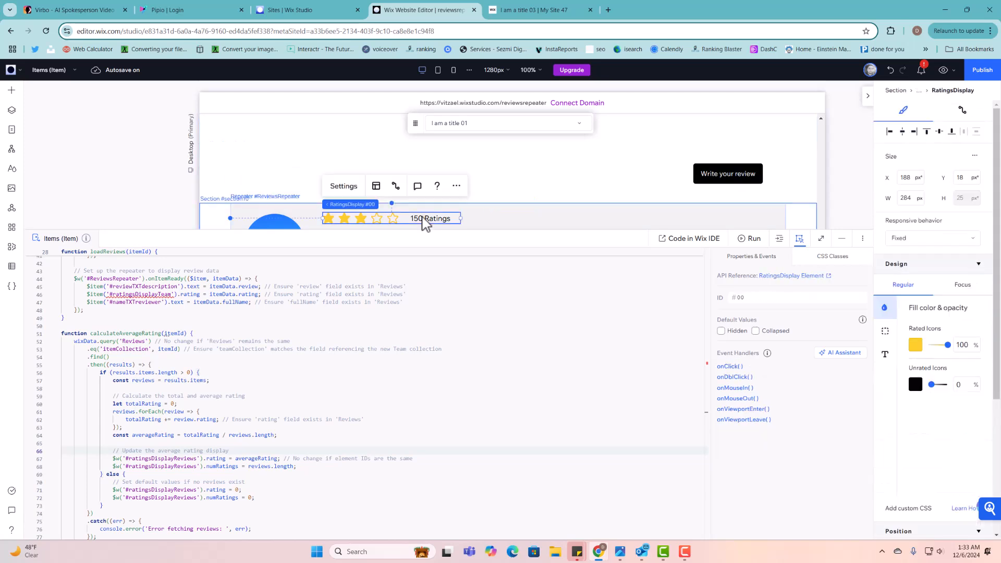
{"action": "left_click", "coordinate": [755, 298]}
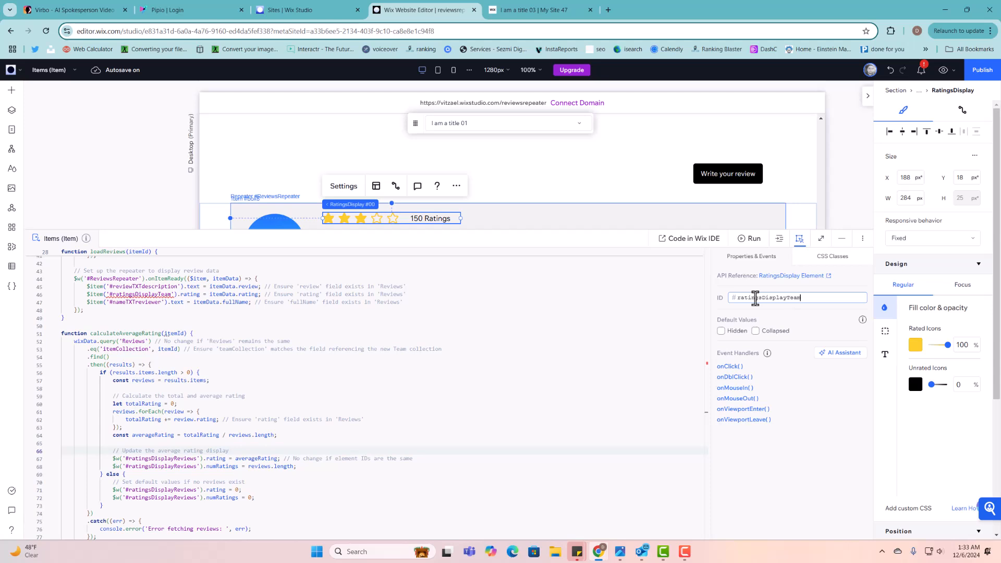
{"action": "key", "text": "Return"}
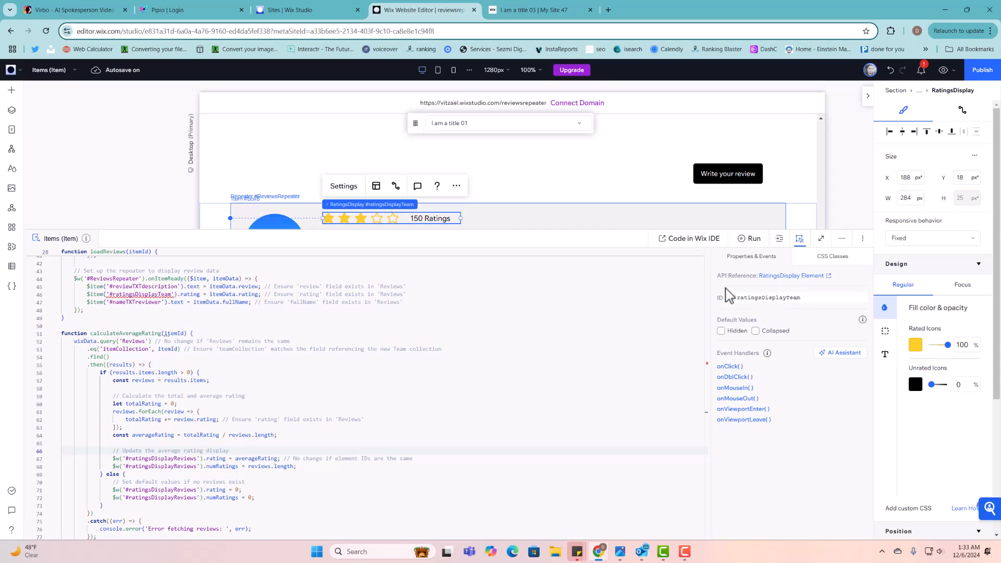
{"action": "left_click", "coordinate": [283, 293]}
{"action": "scroll", "coordinate": [284, 293], "scroll_direction": "up", "scroll_amount": 5}
{"action": "scroll", "coordinate": [306, 402], "scroll_direction": "down", "scroll_amount": 1}
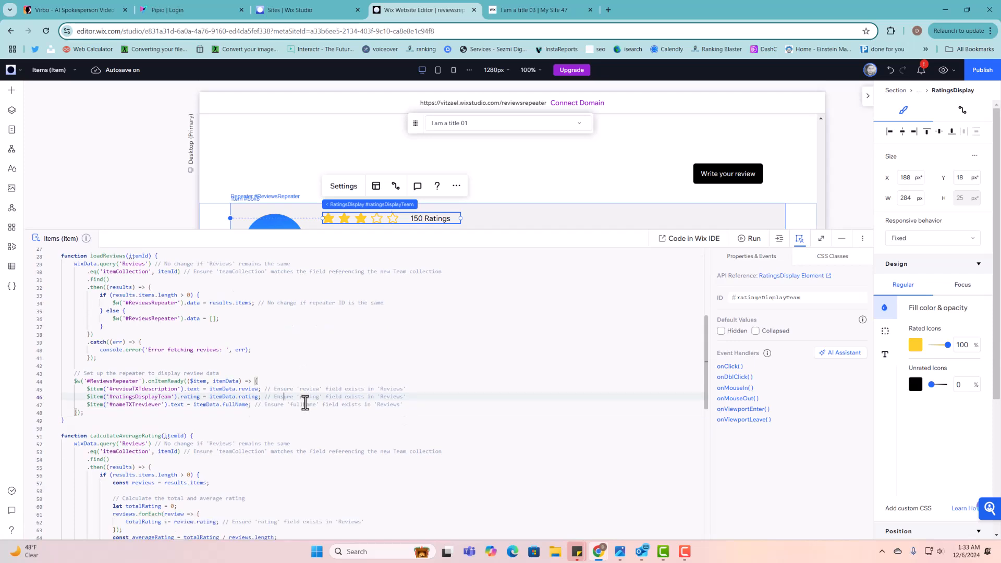
{"action": "left_click_drag", "start_coordinate": [195, 406], "coordinate": [215, 410]}
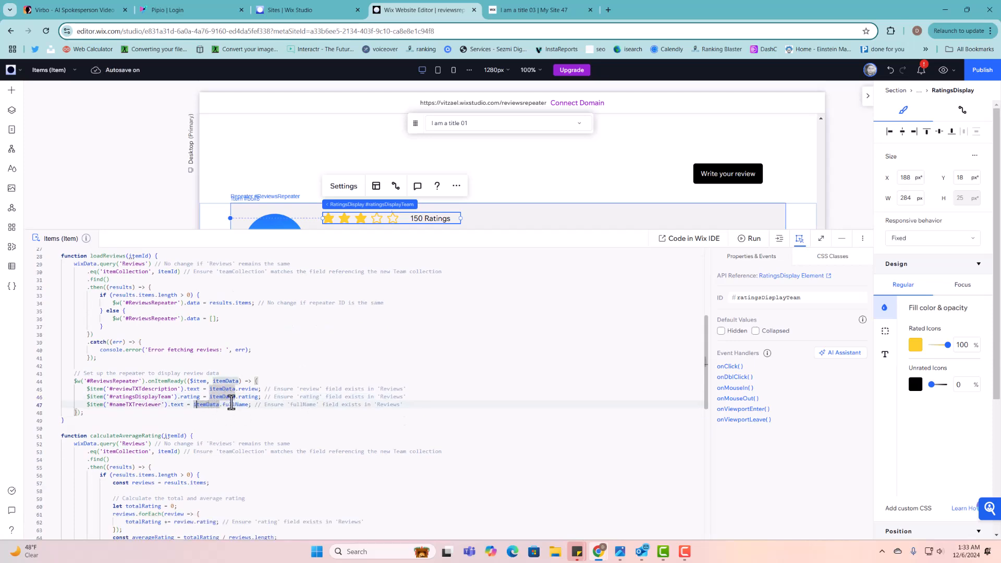
{"action": "left_click", "coordinate": [231, 408]}
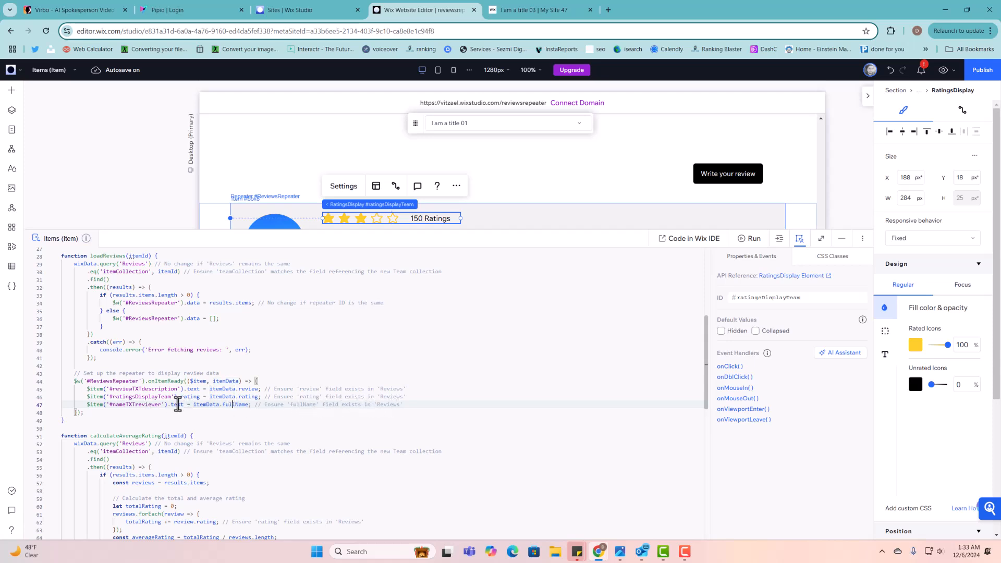
{"action": "left_click", "coordinate": [282, 400]}
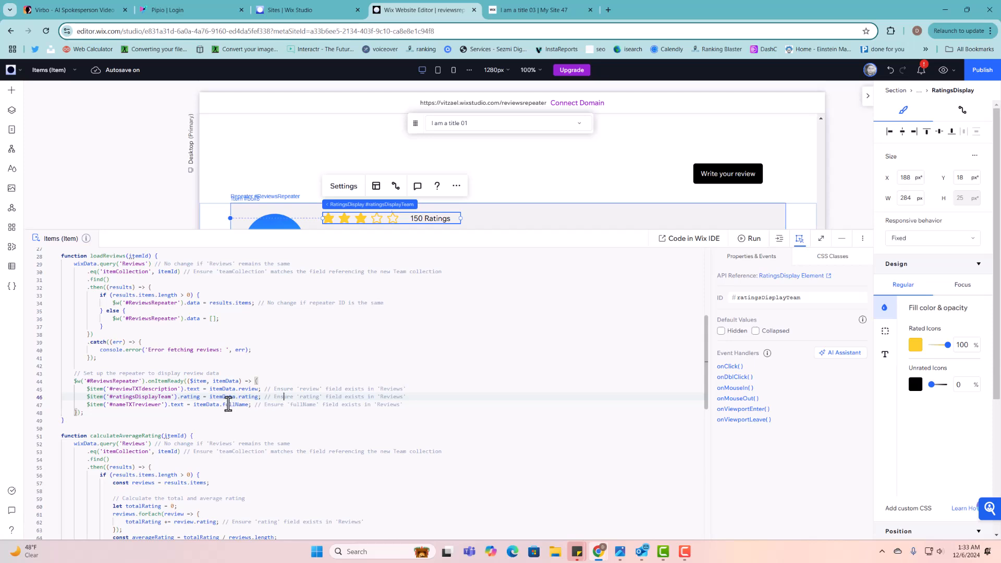
{"action": "scroll", "coordinate": [195, 413], "scroll_direction": "down", "scroll_amount": 3}
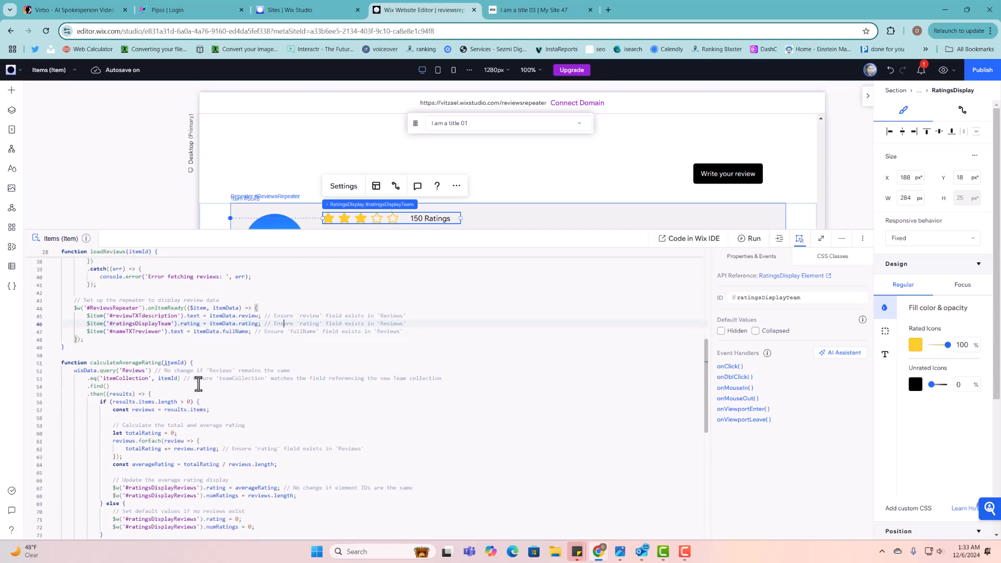
{"action": "scroll", "coordinate": [198, 386], "scroll_direction": "down", "scroll_amount": 2}
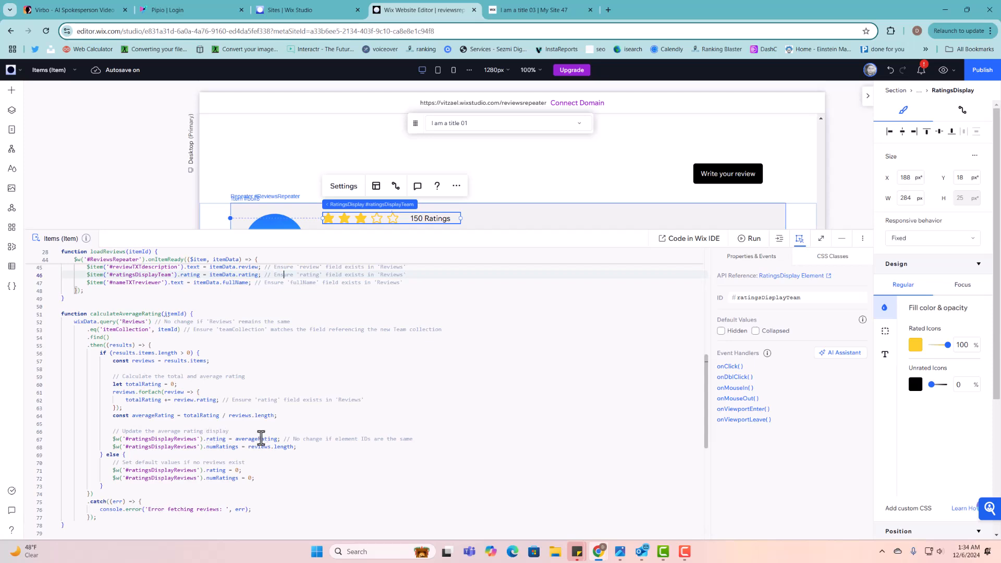
- Inspect the average rating assignment on line 67, close the publish confirmation, and scroll back to the header
{"action": "left_click", "coordinate": [221, 440]}
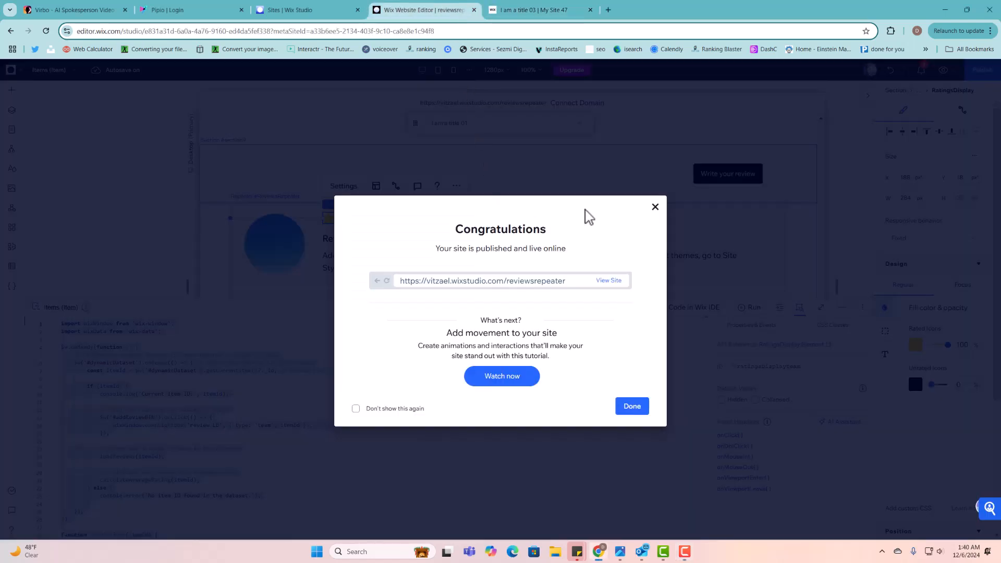
{"action": "left_click", "coordinate": [655, 208]}
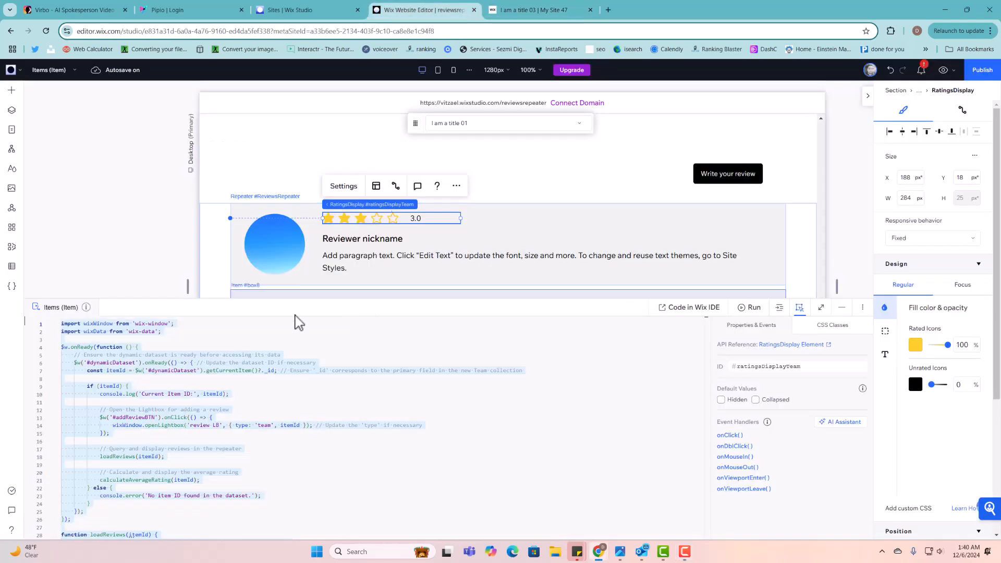
{"action": "left_click", "coordinate": [190, 331]}
{"action": "left_click_drag", "start_coordinate": [182, 252], "coordinate": [217, 262]}
{"action": "scroll", "coordinate": [242, 313], "scroll_direction": "down", "scroll_amount": 2}
{"action": "scroll", "coordinate": [242, 314], "scroll_direction": "down", "scroll_amount": 6}
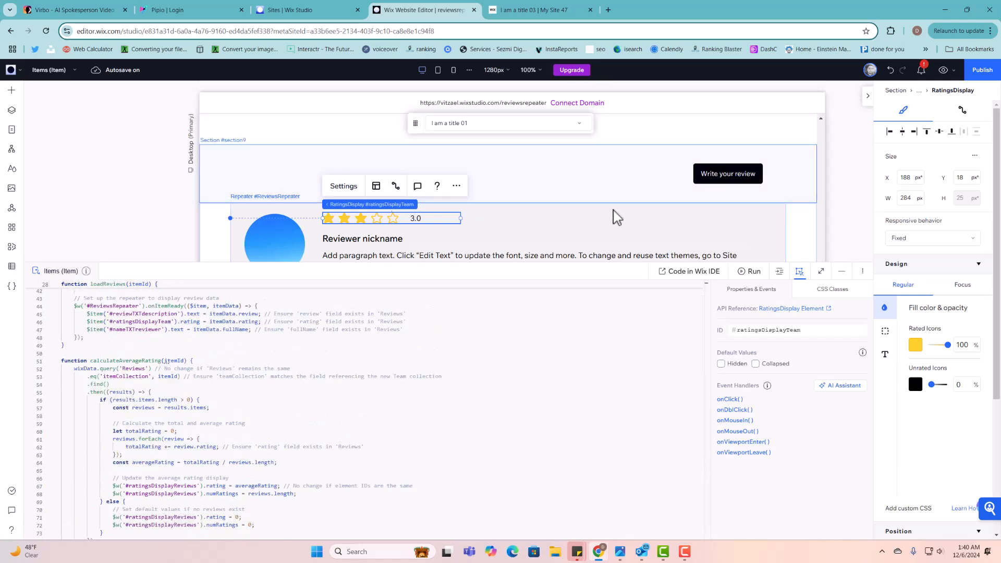
{"action": "scroll", "coordinate": [615, 212], "scroll_direction": "up", "scroll_amount": 5}
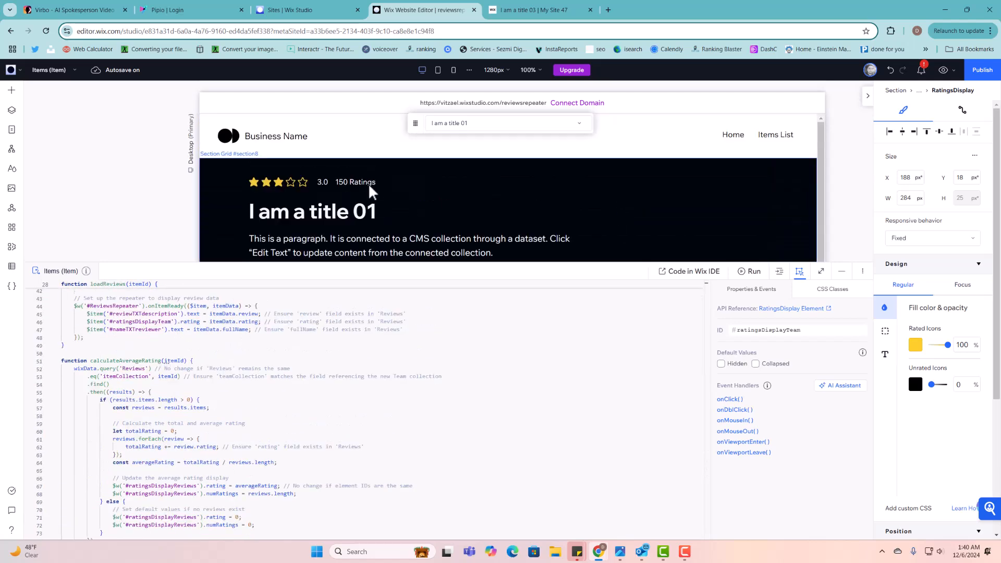
{"action": "left_click", "coordinate": [368, 183]}
{"action": "left_click", "coordinate": [342, 180]}
{"action": "left_click", "coordinate": [342, 179]}
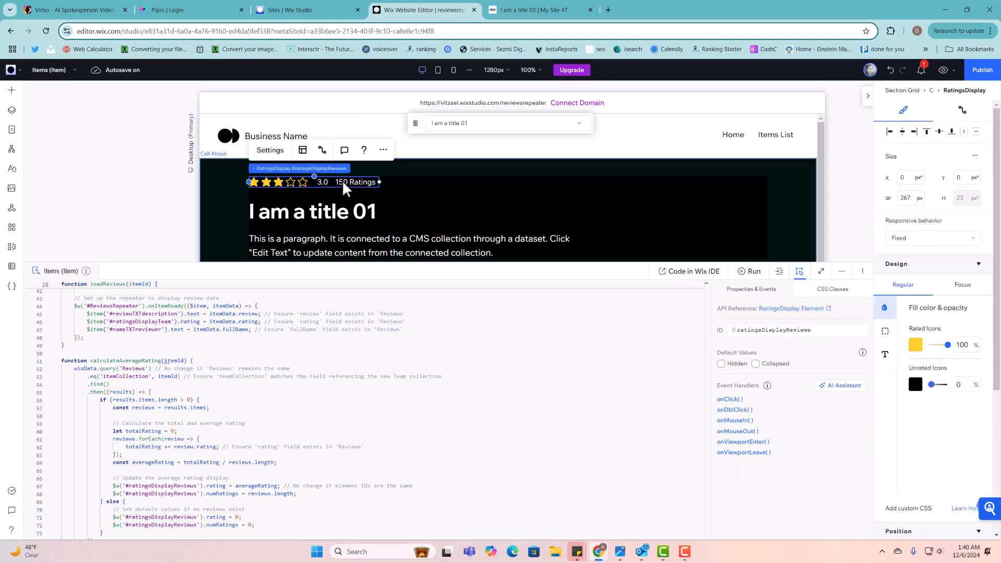
{"action": "left_click", "coordinate": [764, 330]}
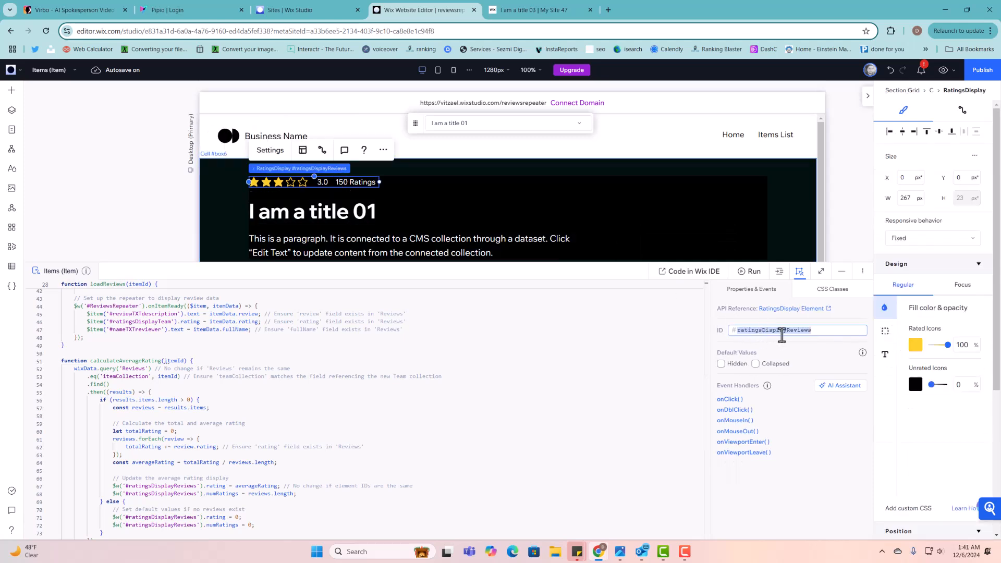
{"action": "left_click", "coordinate": [279, 152]}
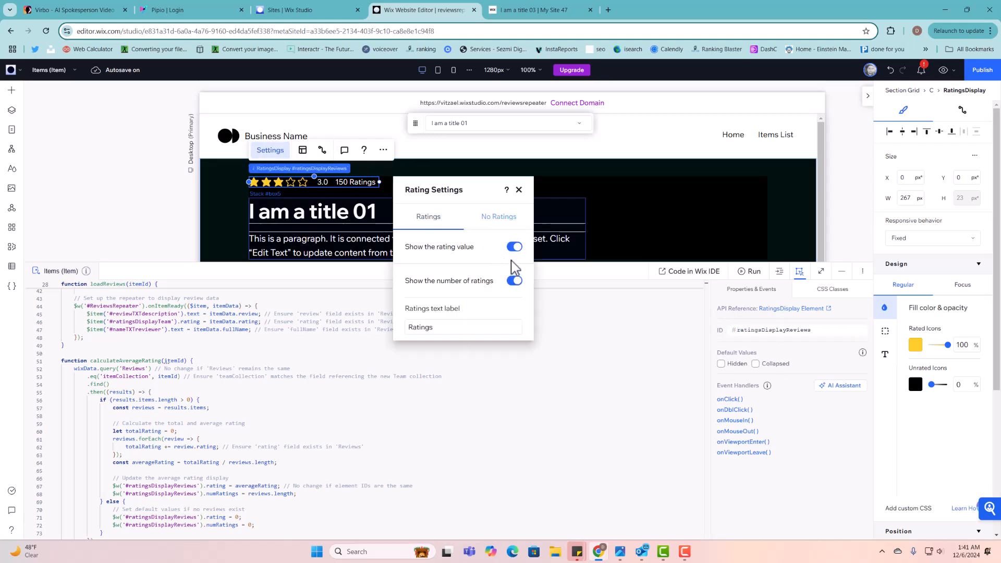
{"action": "left_click", "coordinate": [519, 190]}
{"action": "scroll", "coordinate": [544, 215], "scroll_direction": "down", "scroll_amount": 10}
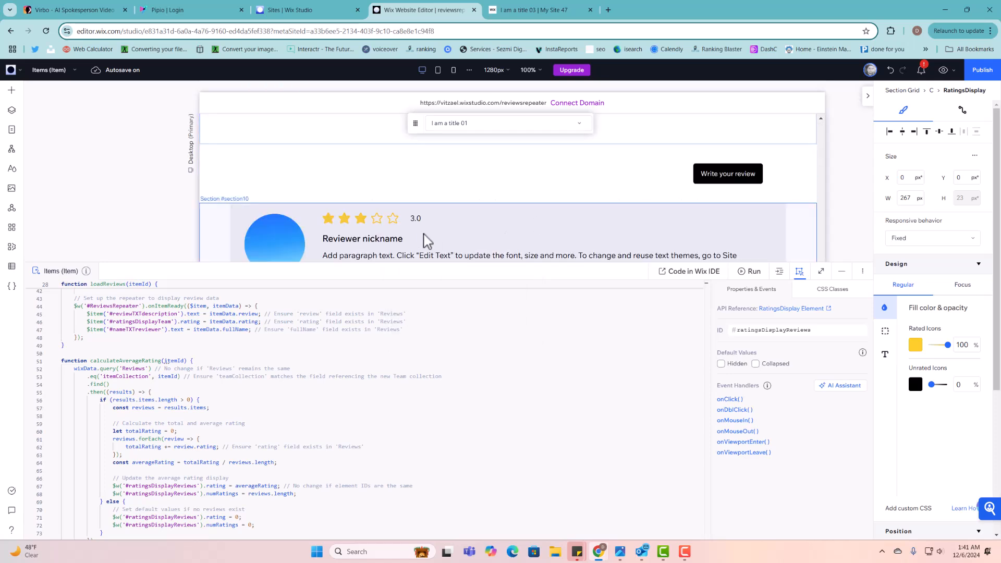
{"action": "left_click", "coordinate": [413, 223]}
{"action": "left_click", "coordinate": [412, 222]}
{"action": "left_click", "coordinate": [411, 221]}
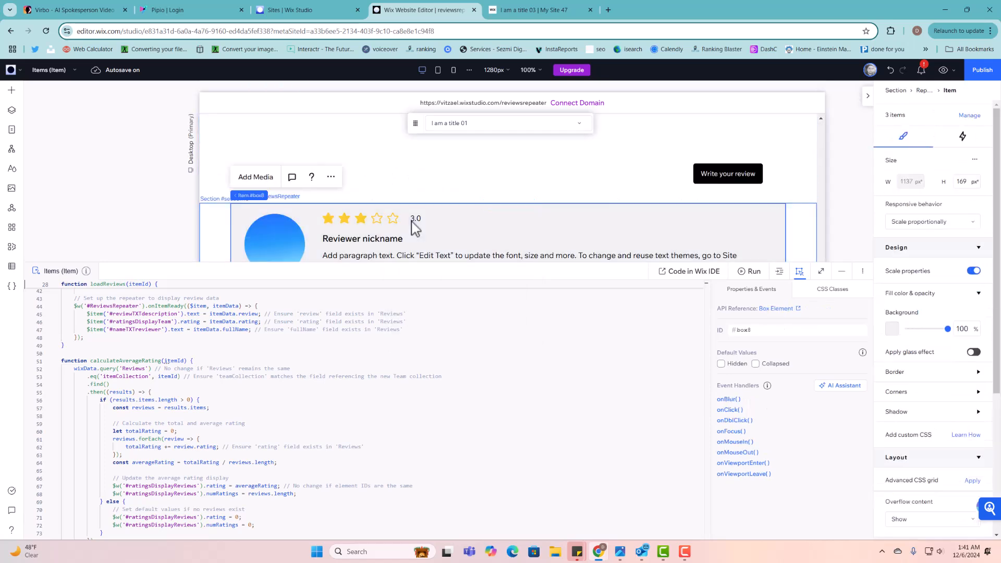
{"action": "left_click", "coordinate": [411, 219]}
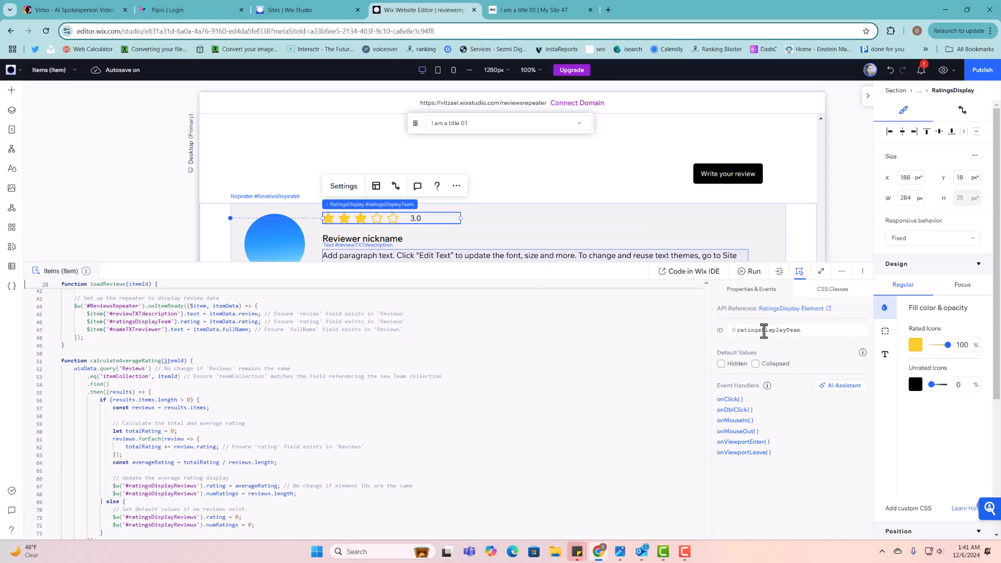
{"action": "left_click", "coordinate": [355, 187]}
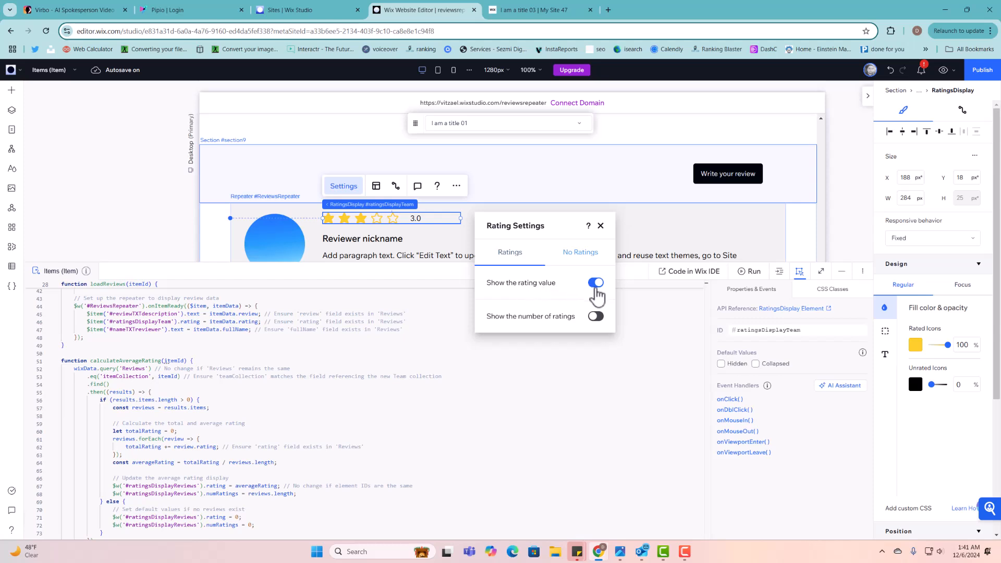
{"action": "left_click", "coordinate": [601, 226]}
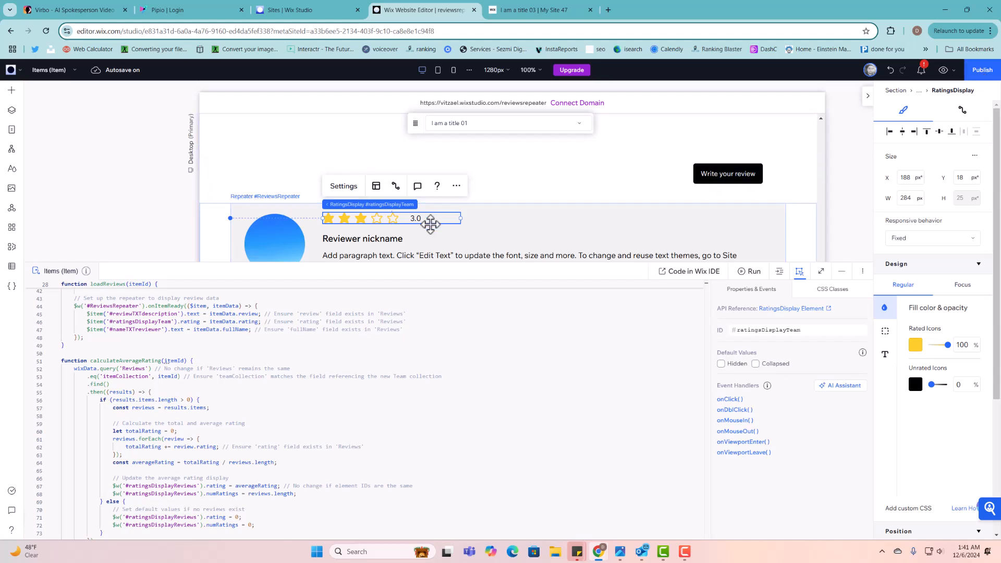
{"action": "scroll", "coordinate": [126, 459], "scroll_direction": "down", "scroll_amount": 3}
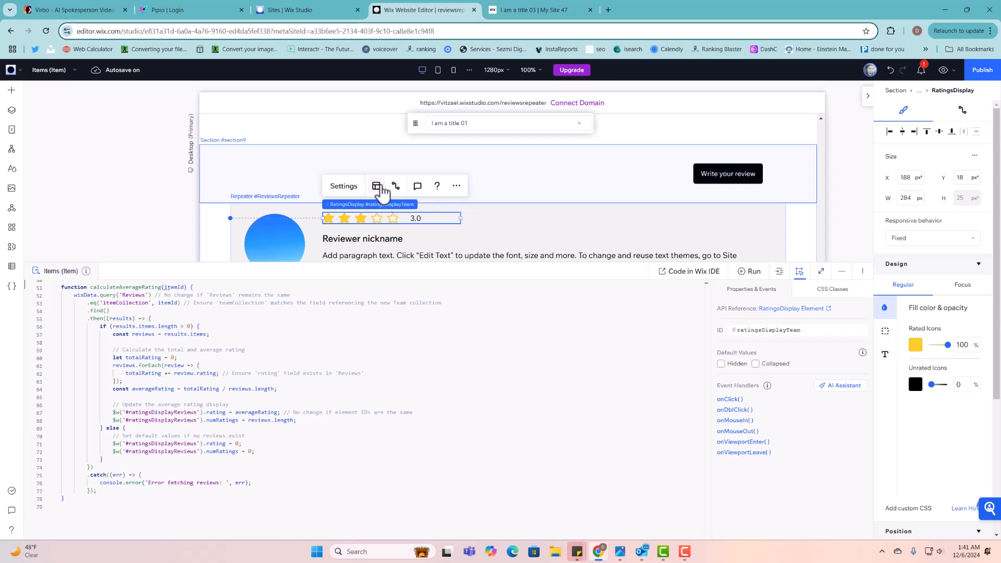
{"action": "left_click", "coordinate": [381, 186]}
{"action": "left_click", "coordinate": [341, 189]}
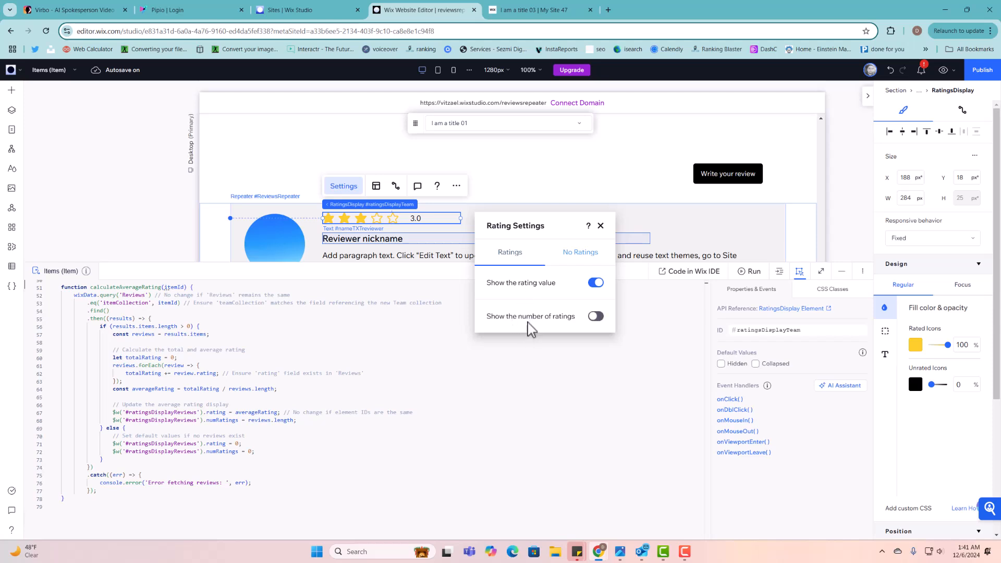
{"action": "left_click", "coordinate": [601, 225]}
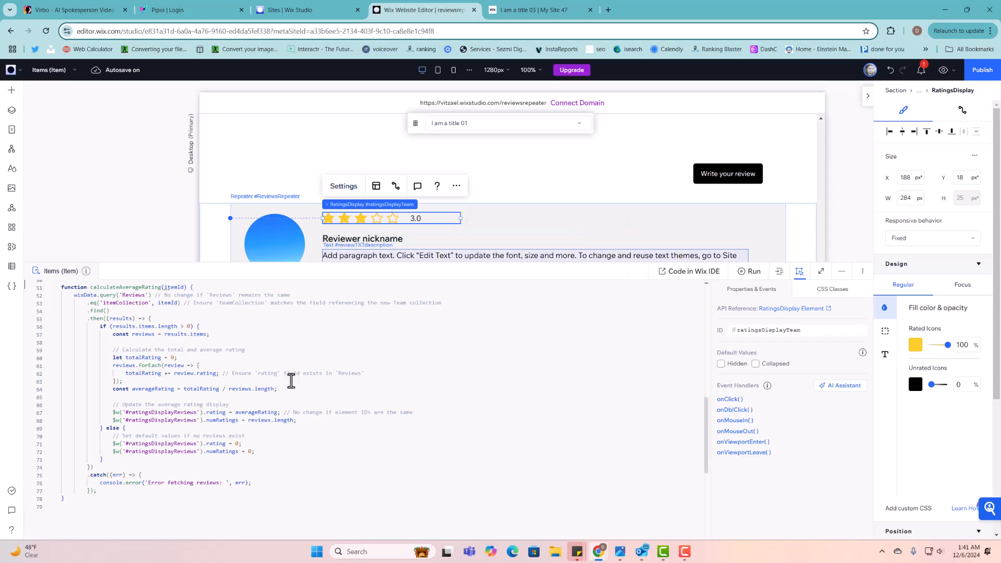
{"action": "scroll", "coordinate": [197, 413], "scroll_direction": "up", "scroll_amount": 1}
{"action": "left_click_drag", "start_coordinate": [198, 412], "coordinate": [136, 443]}
{"action": "double_click", "coordinate": [144, 441]}
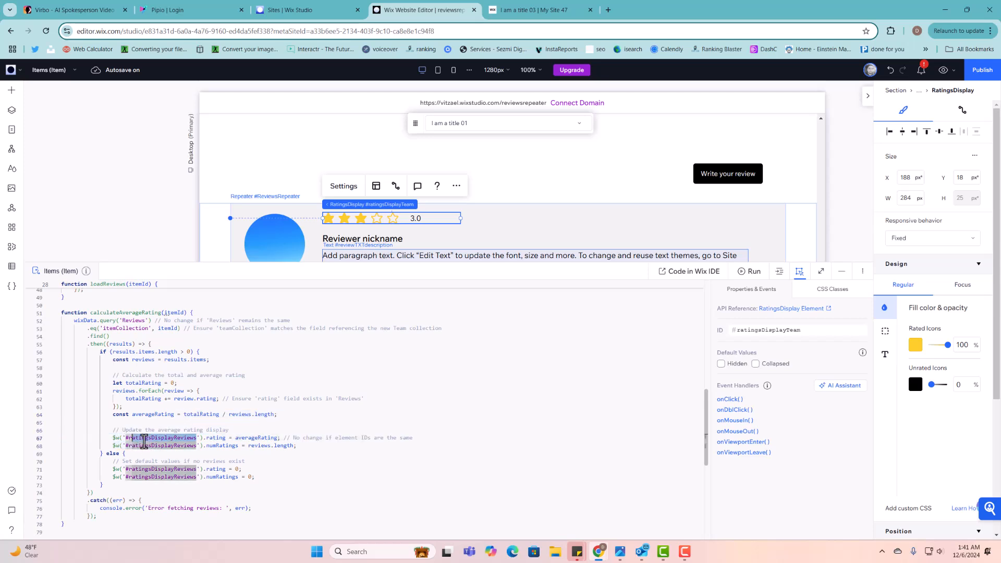
{"action": "left_click", "coordinate": [218, 437]}
{"action": "left_click", "coordinate": [262, 438]}
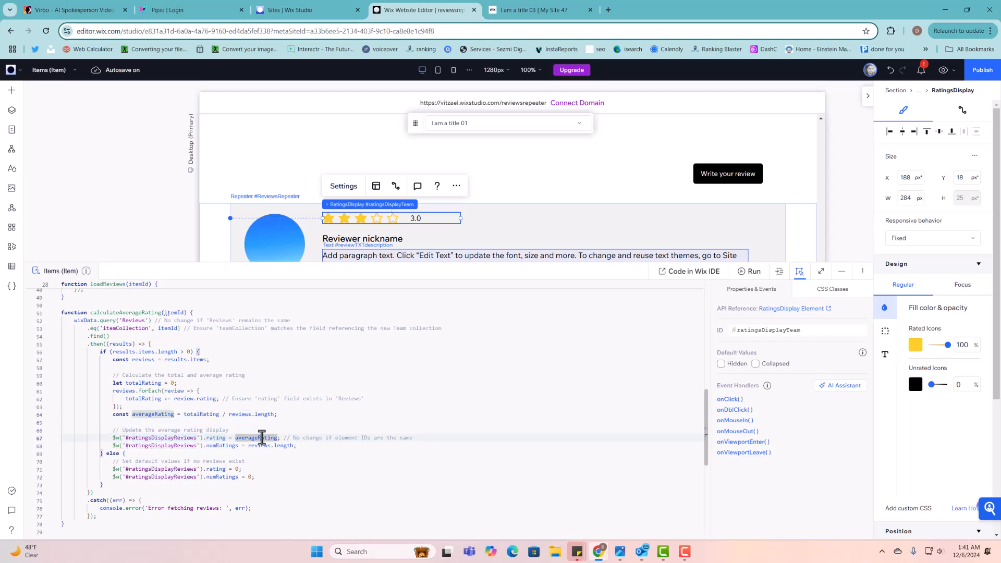
{"action": "left_click", "coordinate": [213, 446]}
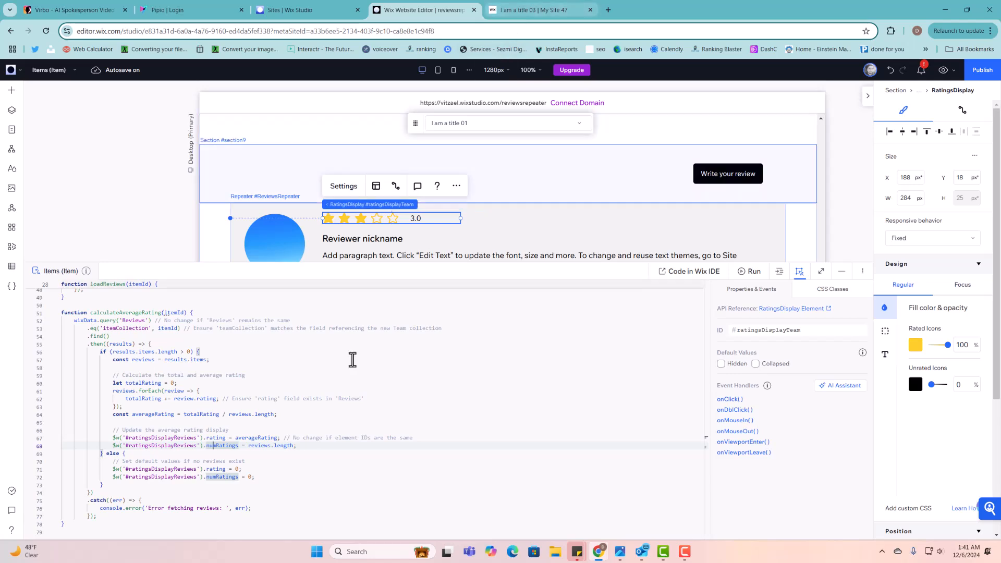
{"action": "scroll", "coordinate": [304, 495], "scroll_direction": "down", "scroll_amount": 1}
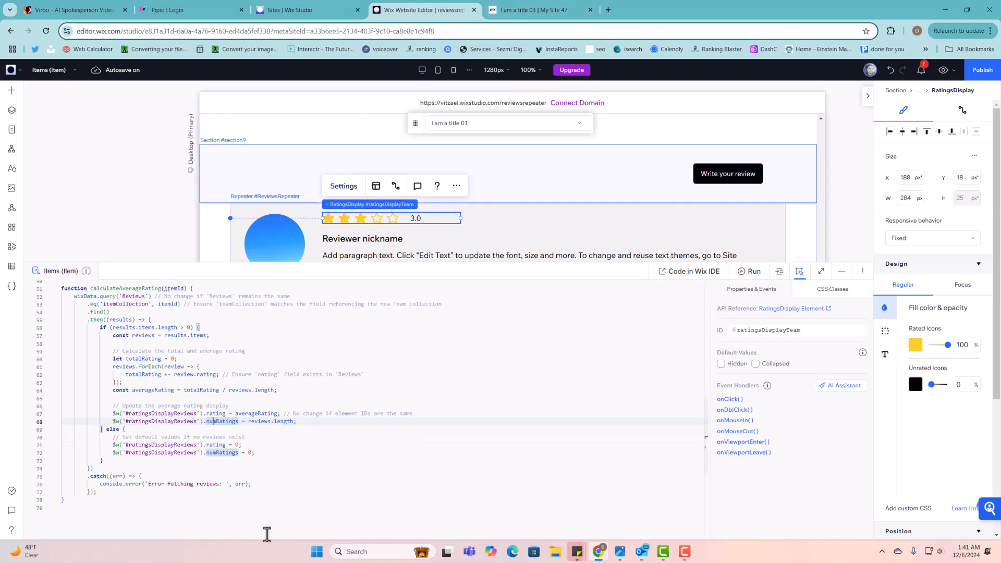
{"action": "scroll", "coordinate": [250, 509], "scroll_direction": "up", "scroll_amount": 10}
{"action": "scroll", "coordinate": [263, 505], "scroll_direction": "up", "scroll_amount": 4}
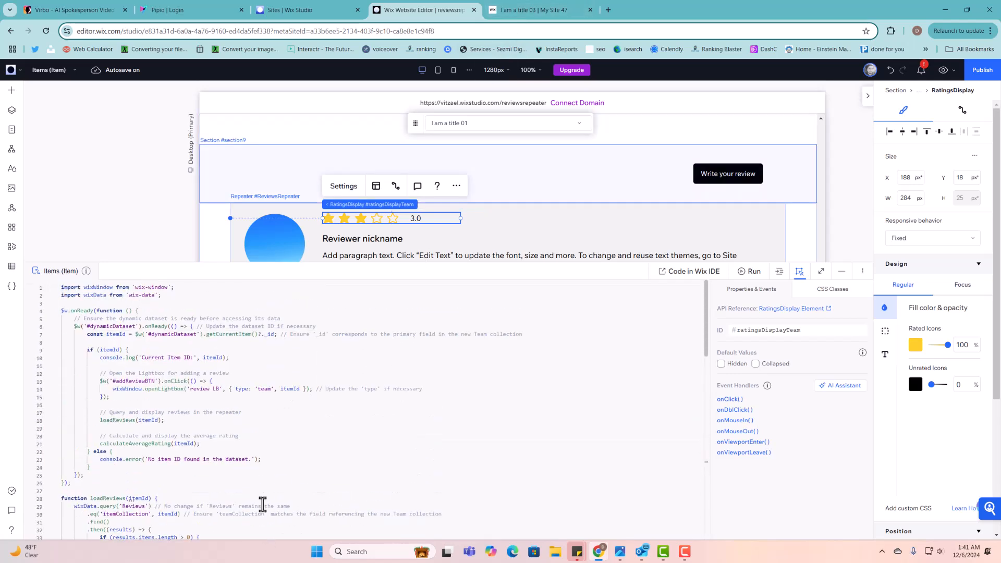
{"action": "left_click", "coordinate": [524, 12]}
{"action": "scroll", "coordinate": [353, 190], "scroll_direction": "up", "scroll_amount": 10}
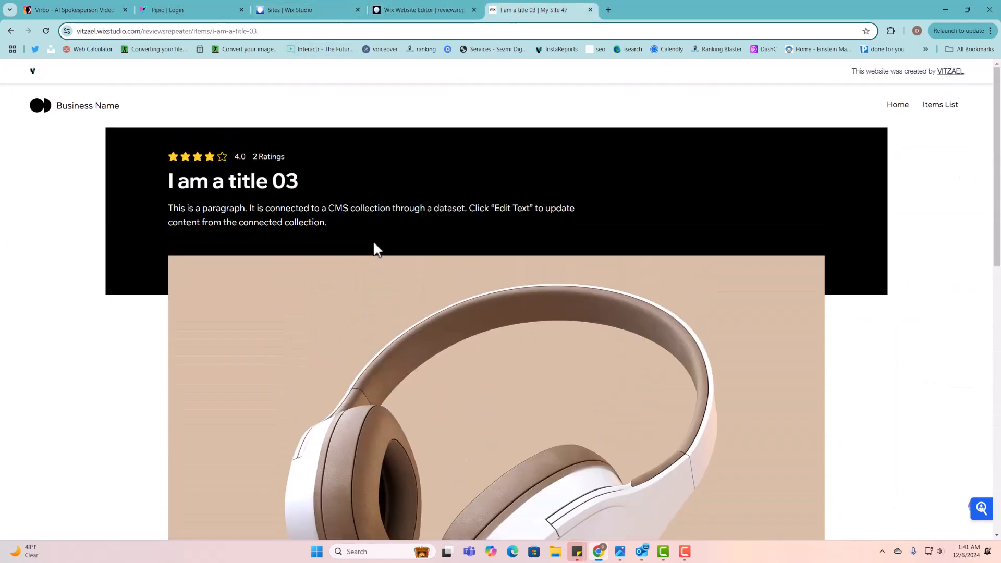
{"action": "left_click_drag", "start_coordinate": [246, 155], "coordinate": [236, 157]}
{"action": "scroll", "coordinate": [277, 175], "scroll_direction": "down", "scroll_amount": 15}
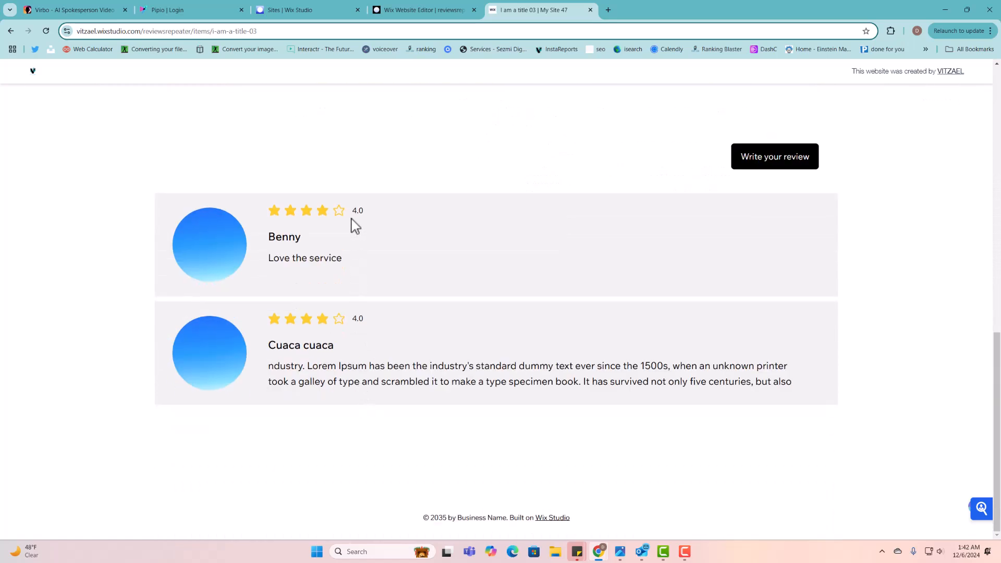
{"action": "scroll", "coordinate": [735, 273], "scroll_direction": "up", "scroll_amount": 3}
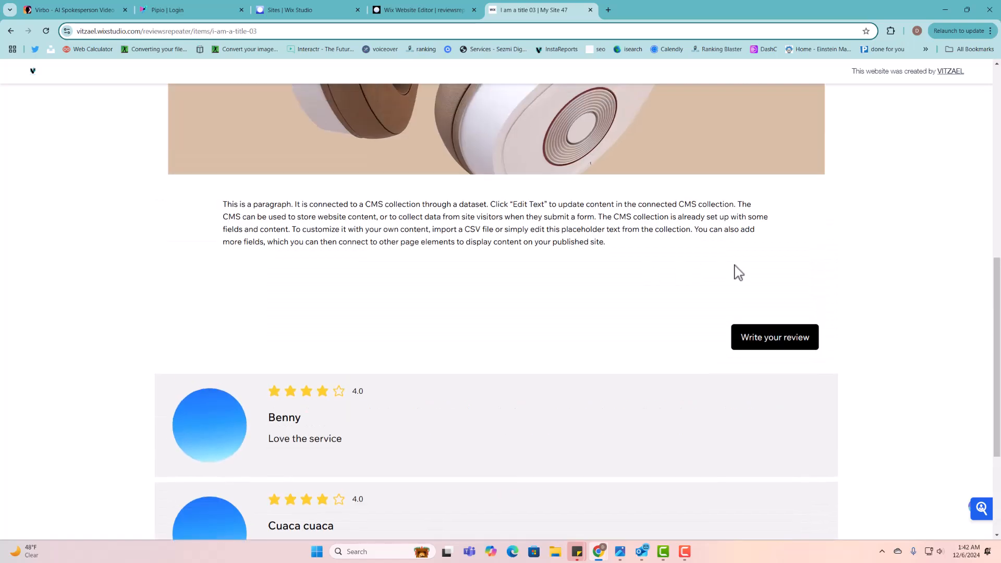
- Start a two-star review, enter the reviewer's name and email, and attach Happy (2).png
{"action": "left_click", "coordinate": [787, 351]}
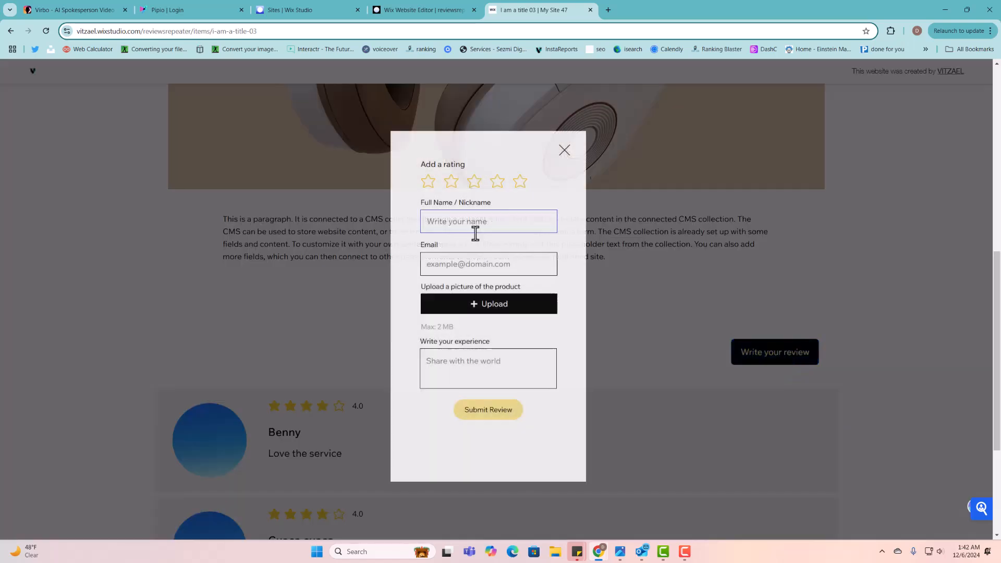
{"action": "left_click", "coordinate": [453, 185]}
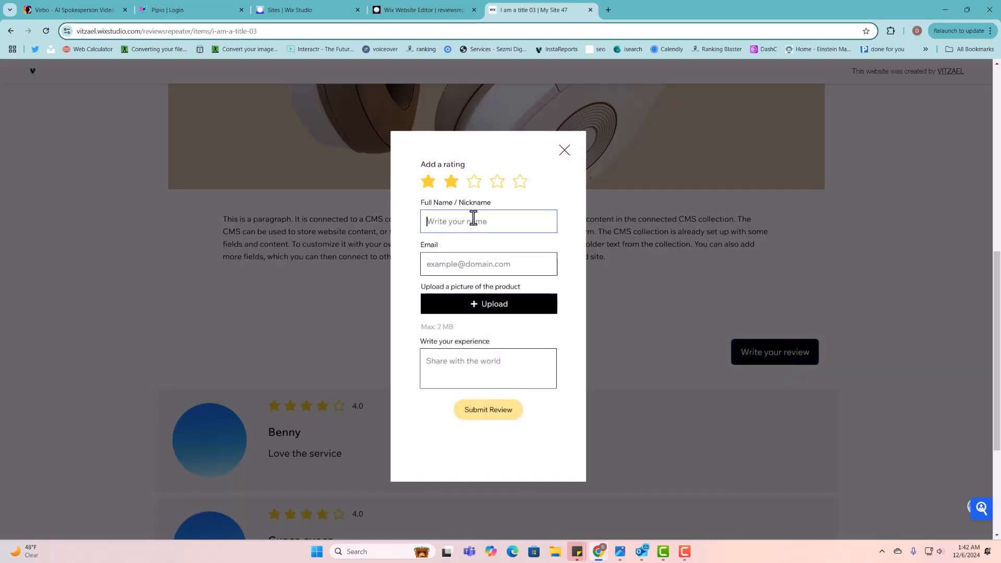
{"action": "type", "text": "Bruno"}
{"action": "left_click", "coordinate": [483, 270]}
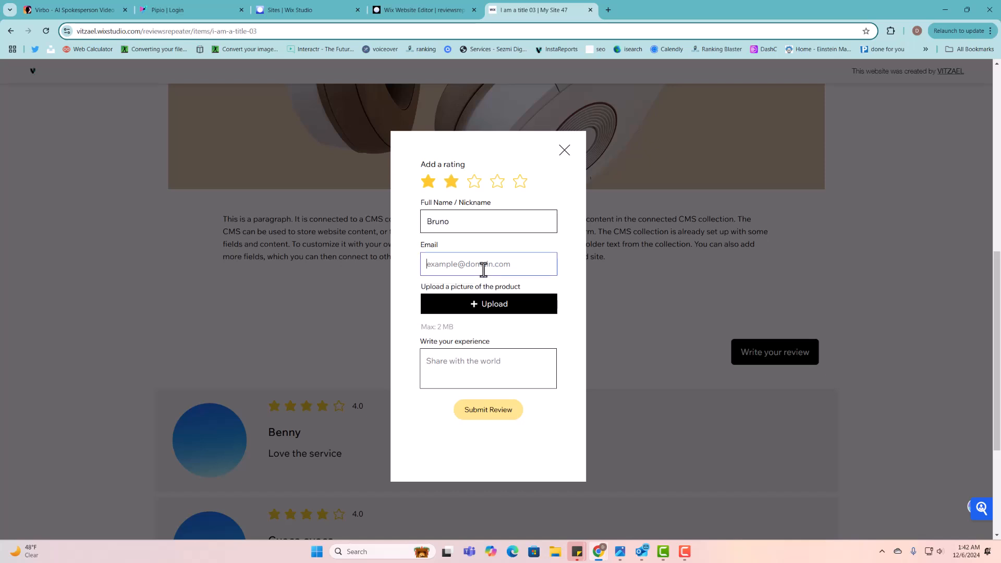
{"action": "left_click", "coordinate": [496, 308]}
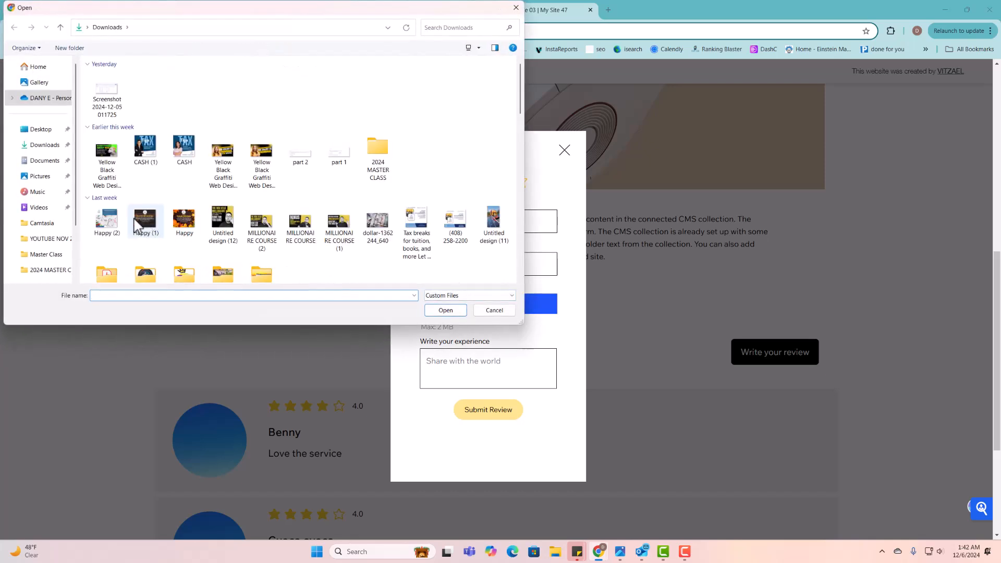
{"action": "left_click", "coordinate": [107, 219]}
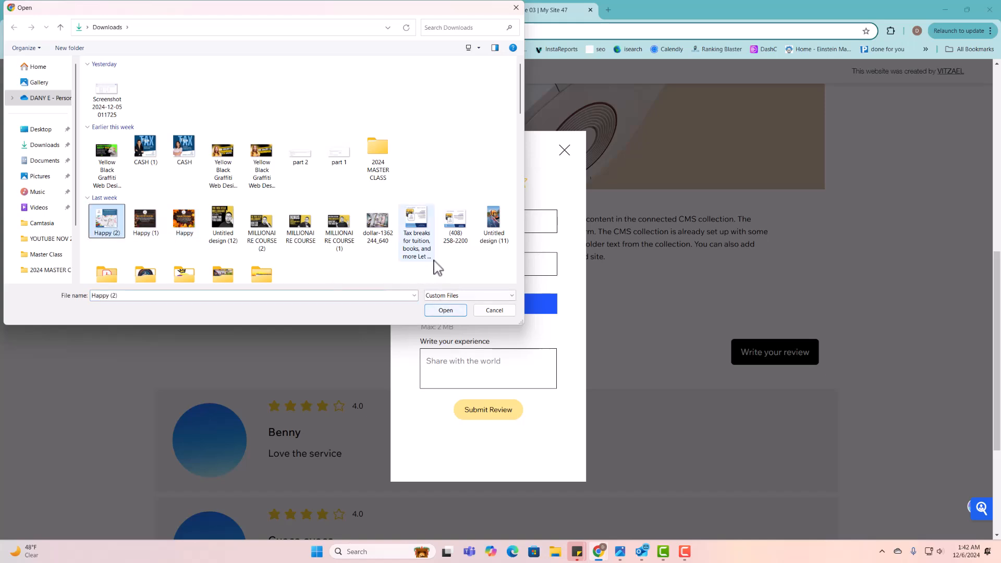
{"action": "left_click", "coordinate": [445, 310]}
- Enter 'Very unhappy with this service', submit the review, and close the form
{"action": "left_click", "coordinate": [476, 374]}
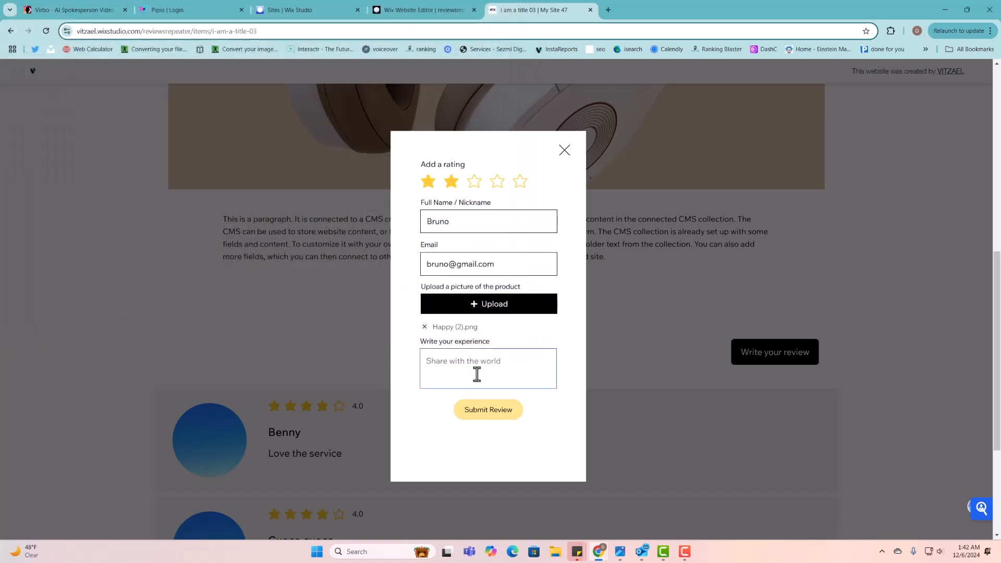
{"action": "type", "text": "Very s"}
{"action": "type", "text": "vice"}
{"action": "left_click", "coordinate": [517, 410]}
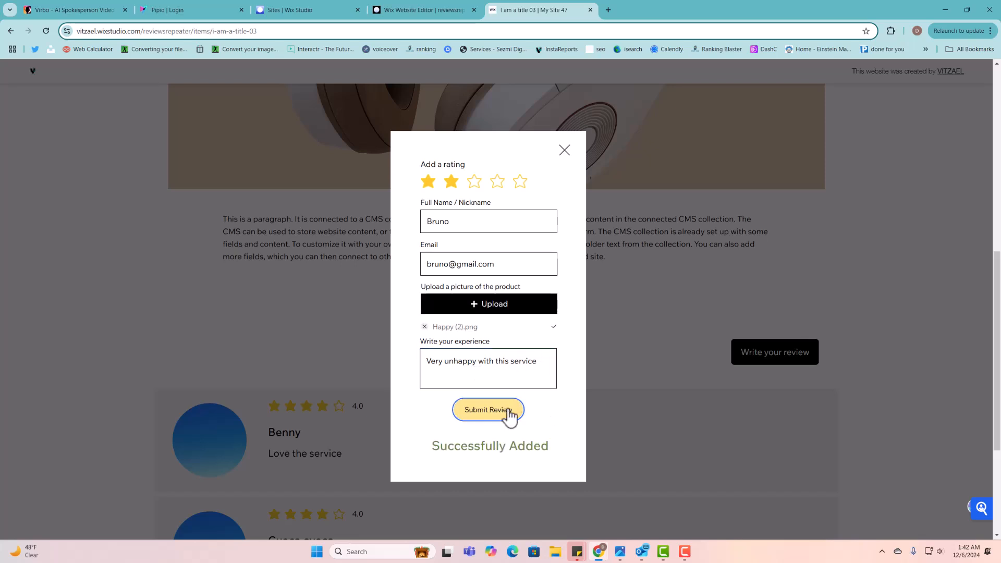
{"action": "triple_click", "coordinate": [497, 440]}
{"action": "left_click", "coordinate": [565, 150]}
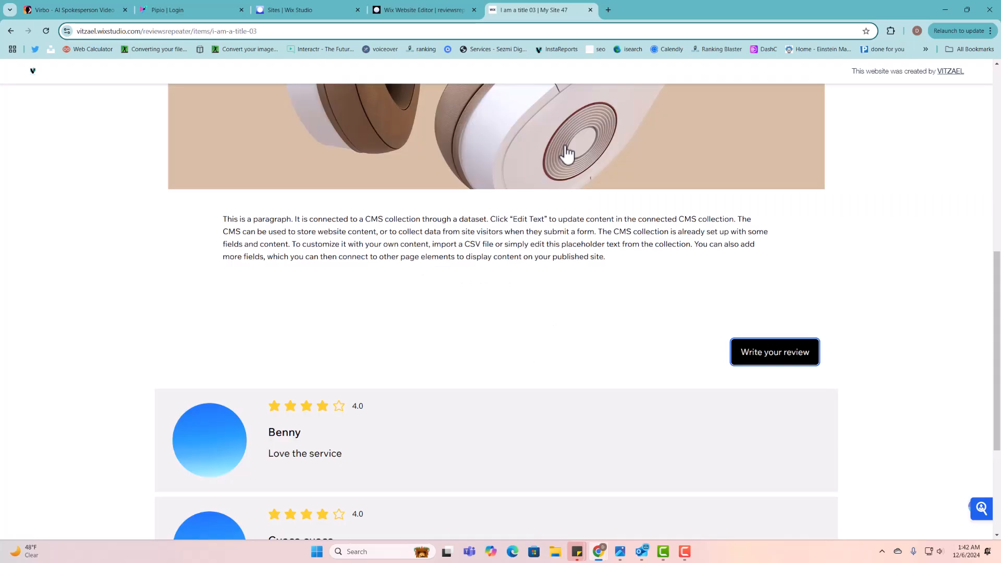
- Reload item 03 and confirm the 3.3 average from 3 Ratings with the 2.0 review listed first
{"action": "left_click", "coordinate": [46, 31]}
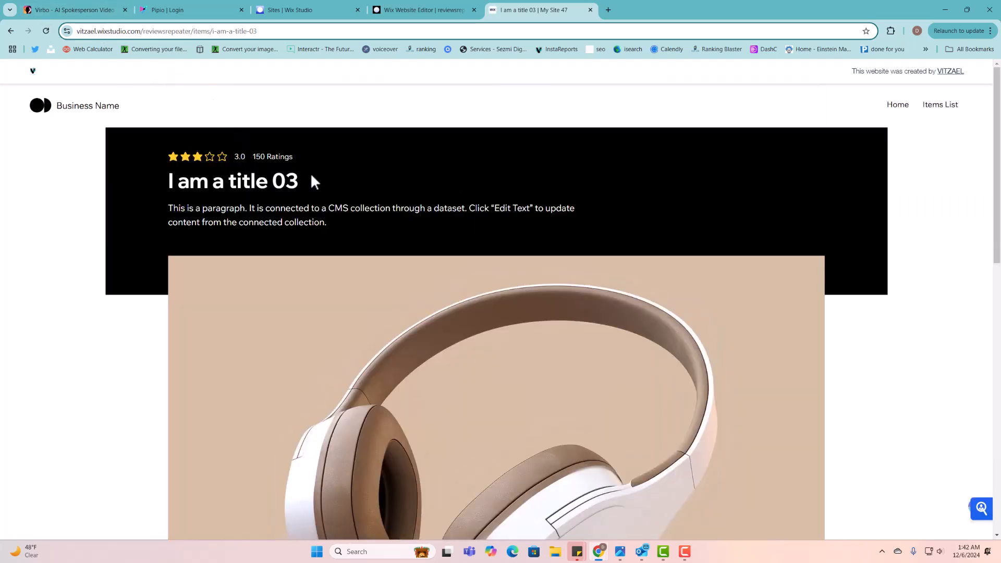
{"action": "left_click", "coordinate": [46, 31]}
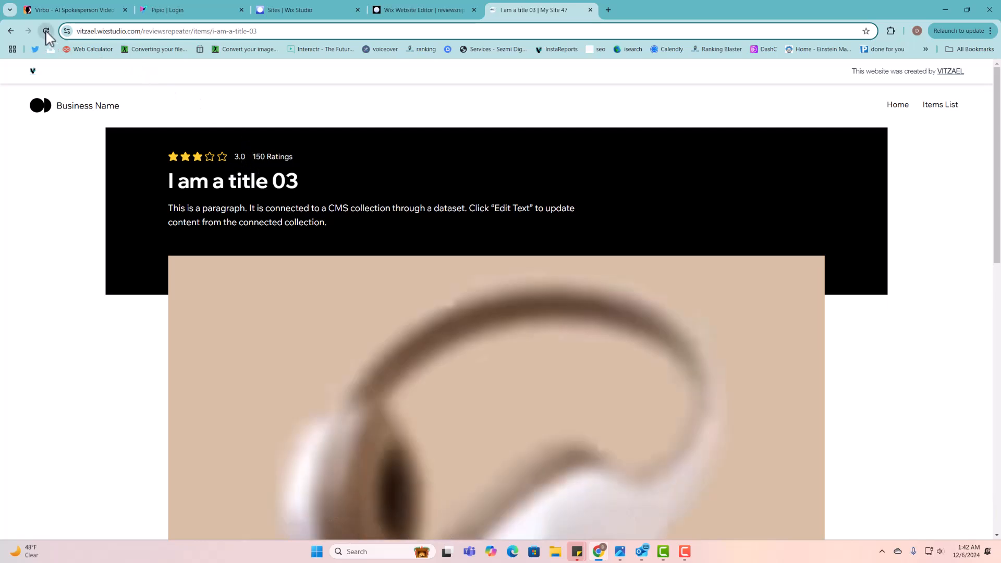
{"action": "scroll", "coordinate": [496, 83], "scroll_direction": "down", "scroll_amount": 15}
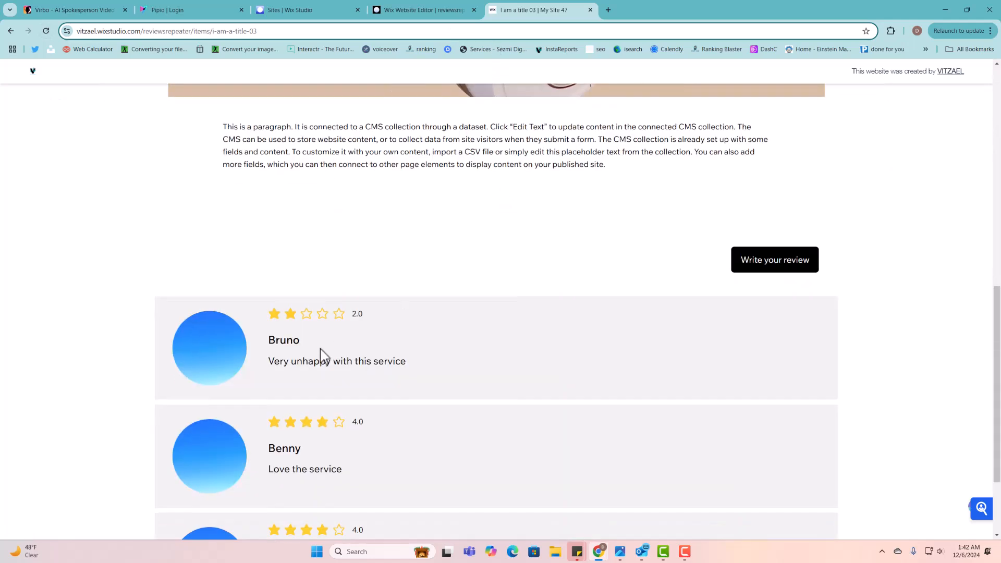
{"action": "scroll", "coordinate": [333, 346], "scroll_direction": "up", "scroll_amount": 15}
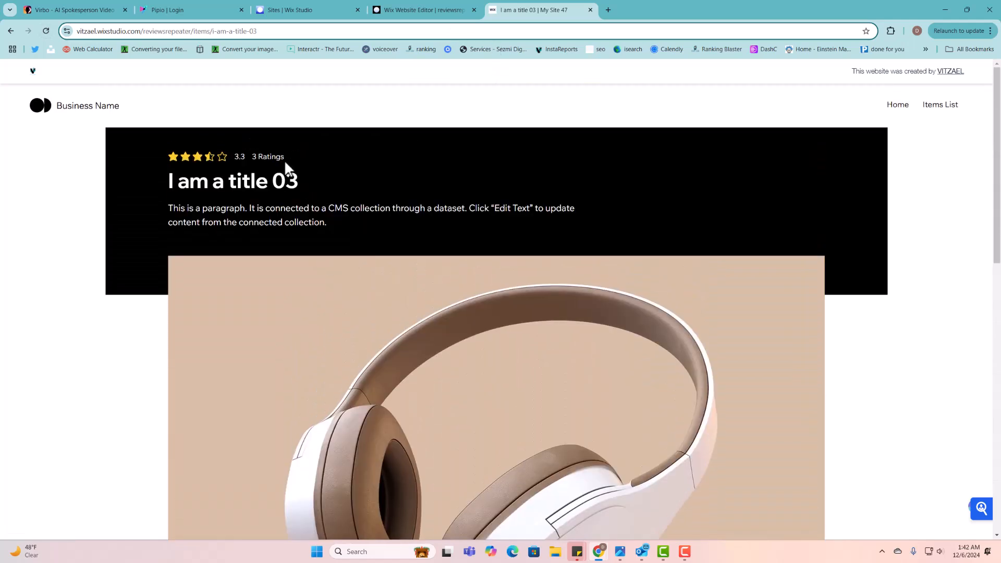
{"action": "left_click_drag", "start_coordinate": [282, 159], "coordinate": [227, 164]}
{"action": "left_click_drag", "start_coordinate": [316, 155], "coordinate": [159, 152]}
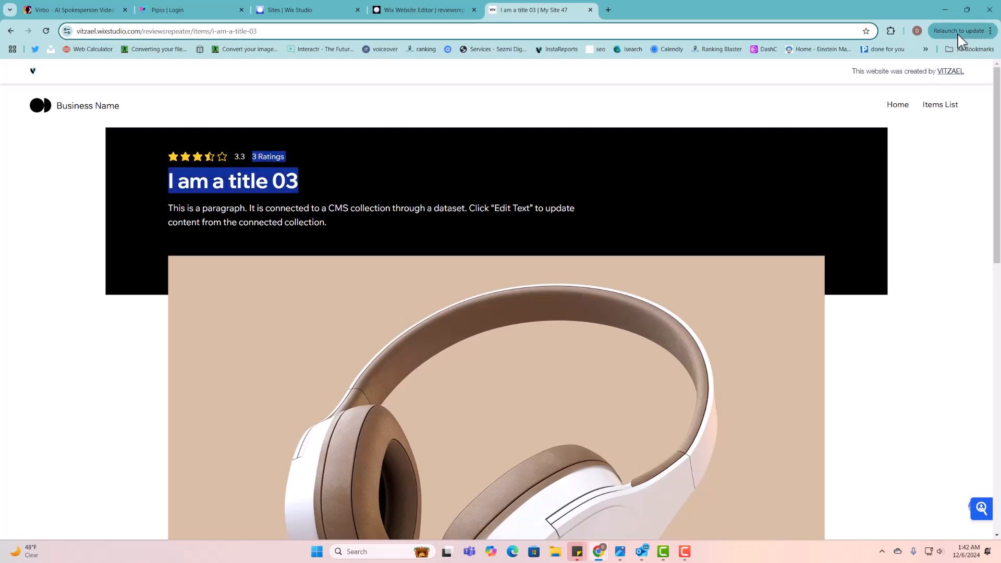
{"action": "left_click", "coordinate": [465, 178]}
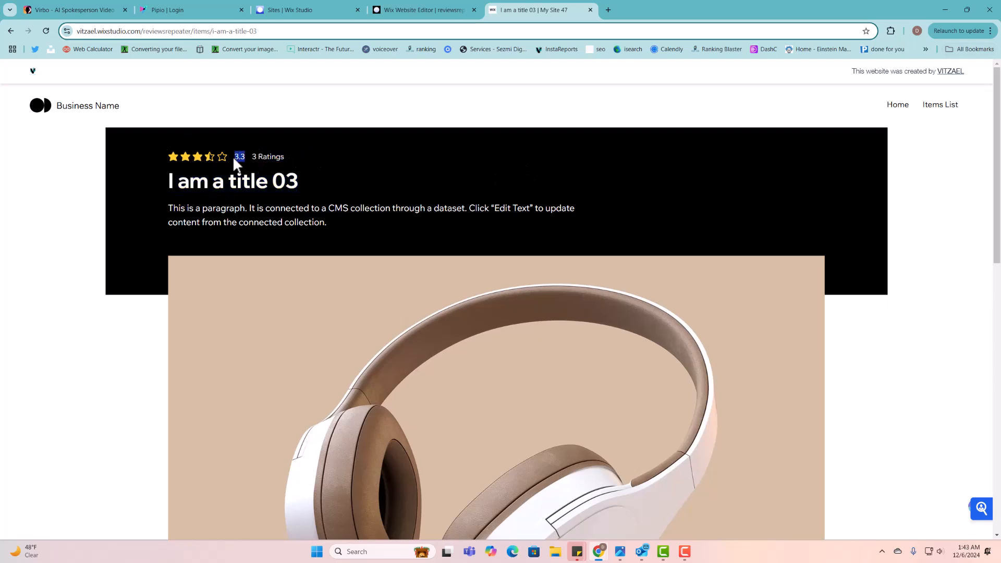
{"action": "left_click_drag", "start_coordinate": [234, 159], "coordinate": [297, 156]}
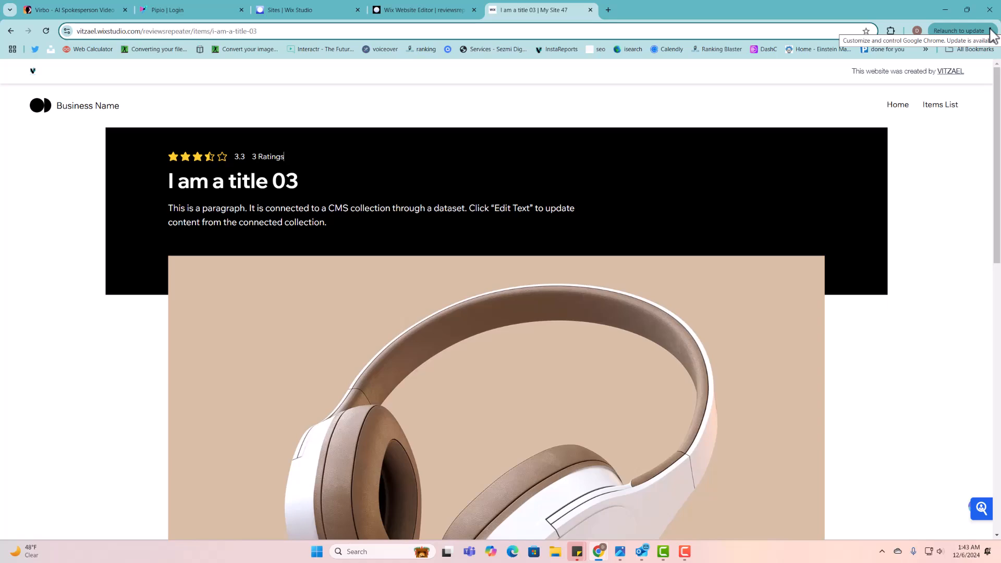
{"action": "scroll", "coordinate": [509, 188], "scroll_direction": "down", "scroll_amount": 12}
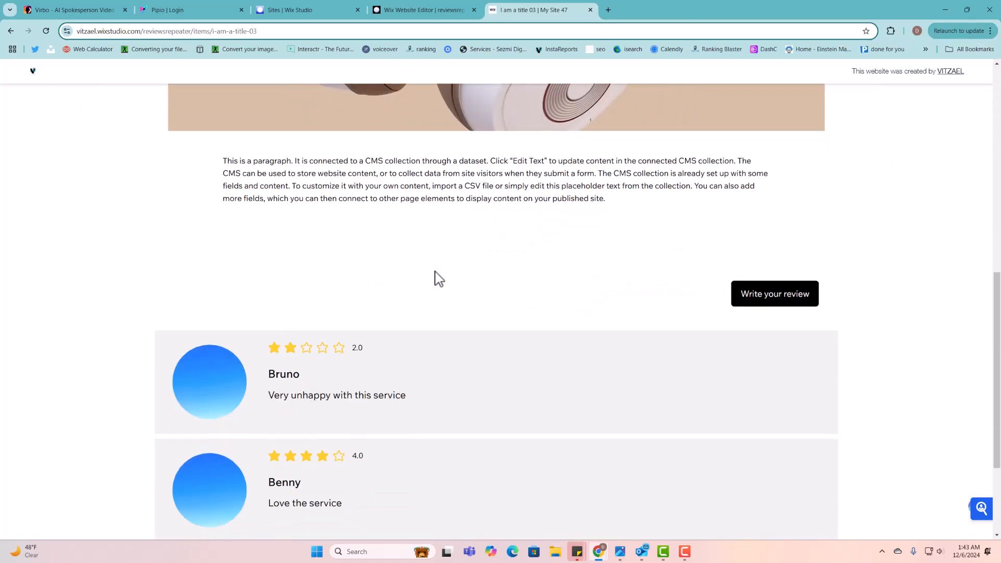
{"action": "scroll", "coordinate": [478, 271], "scroll_direction": "down", "scroll_amount": 3}
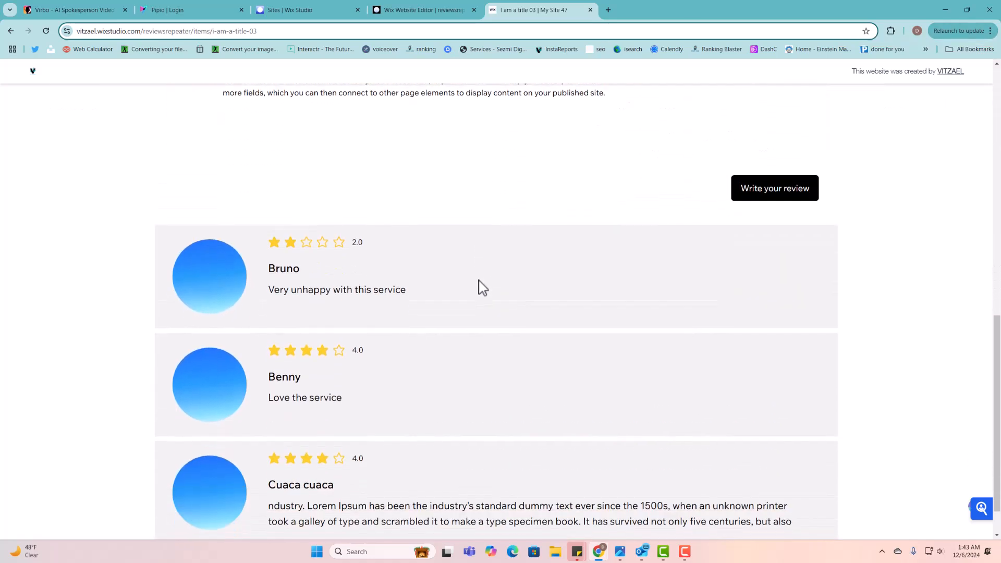
{"action": "scroll", "coordinate": [472, 271], "scroll_direction": "up", "scroll_amount": 15}
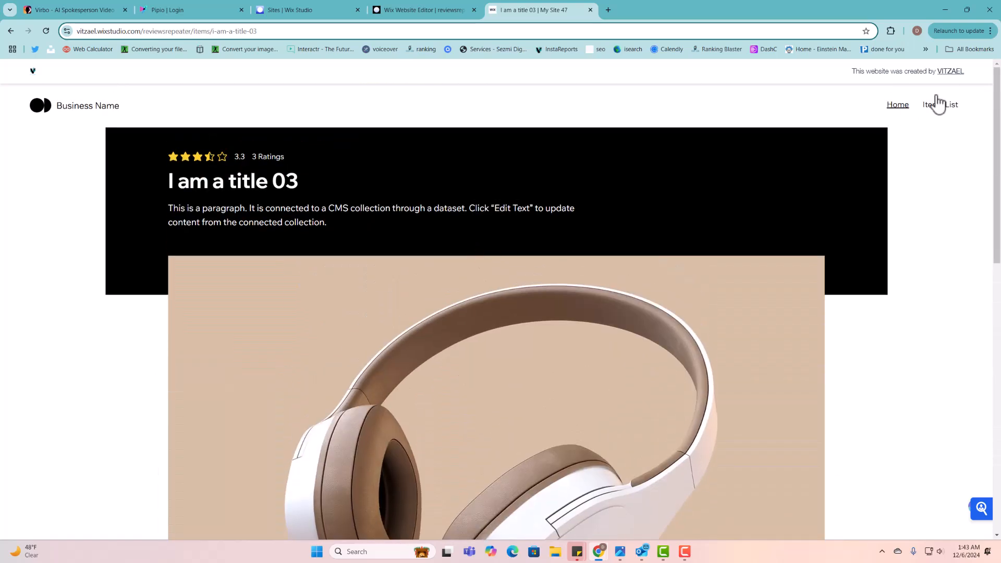
- Go to Items List and scroll the My Items grid, checking item 03 at 3.3 from 3 Ratings
{"action": "left_click", "coordinate": [945, 105]}
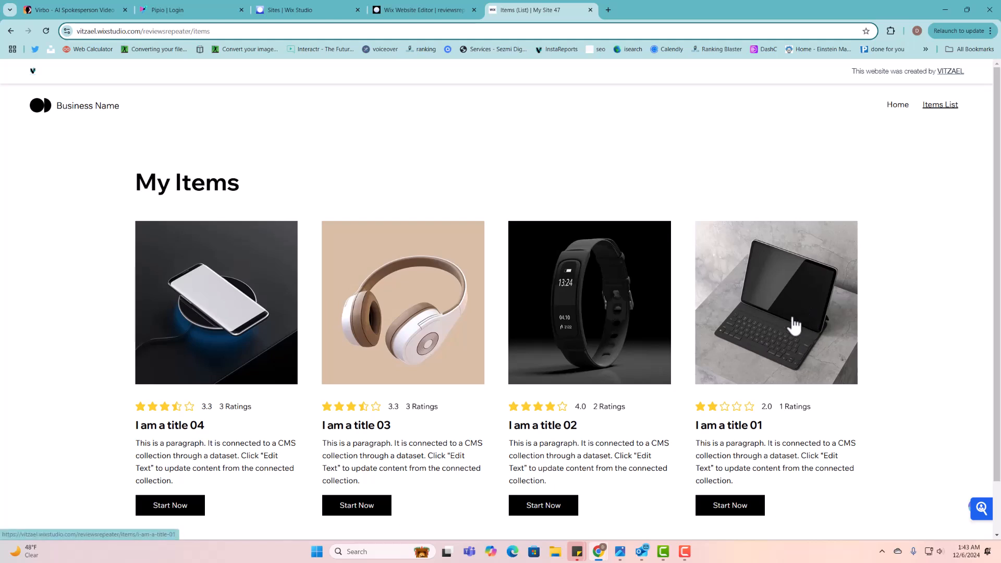
{"action": "scroll", "coordinate": [791, 326], "scroll_direction": "down", "scroll_amount": 1}
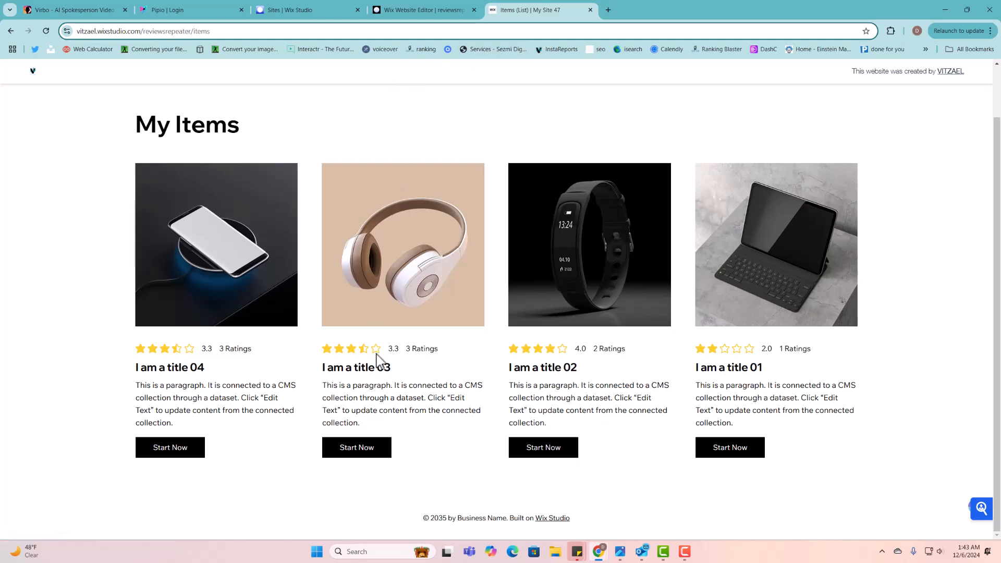
{"action": "scroll", "coordinate": [378, 360], "scroll_direction": "up", "scroll_amount": 1}
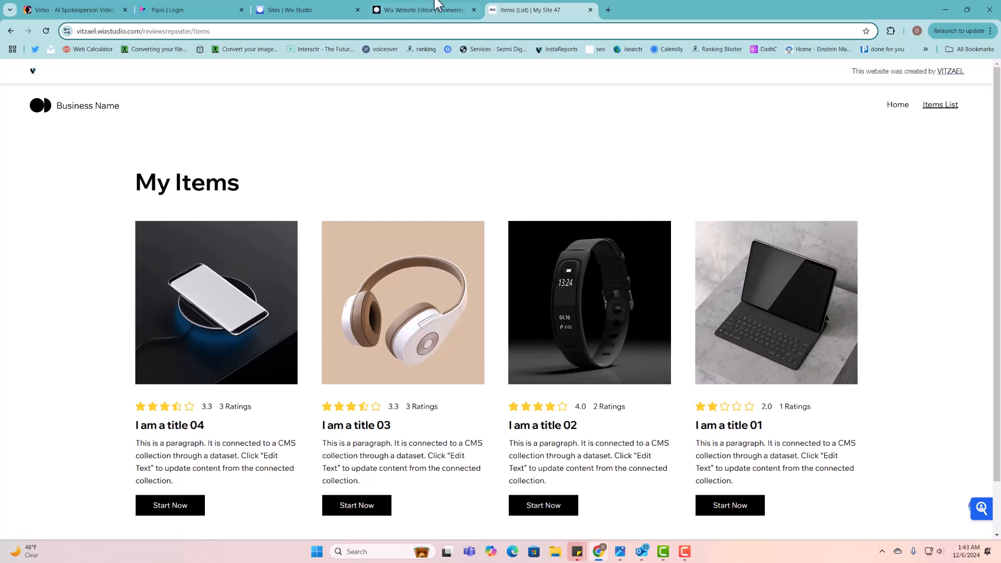